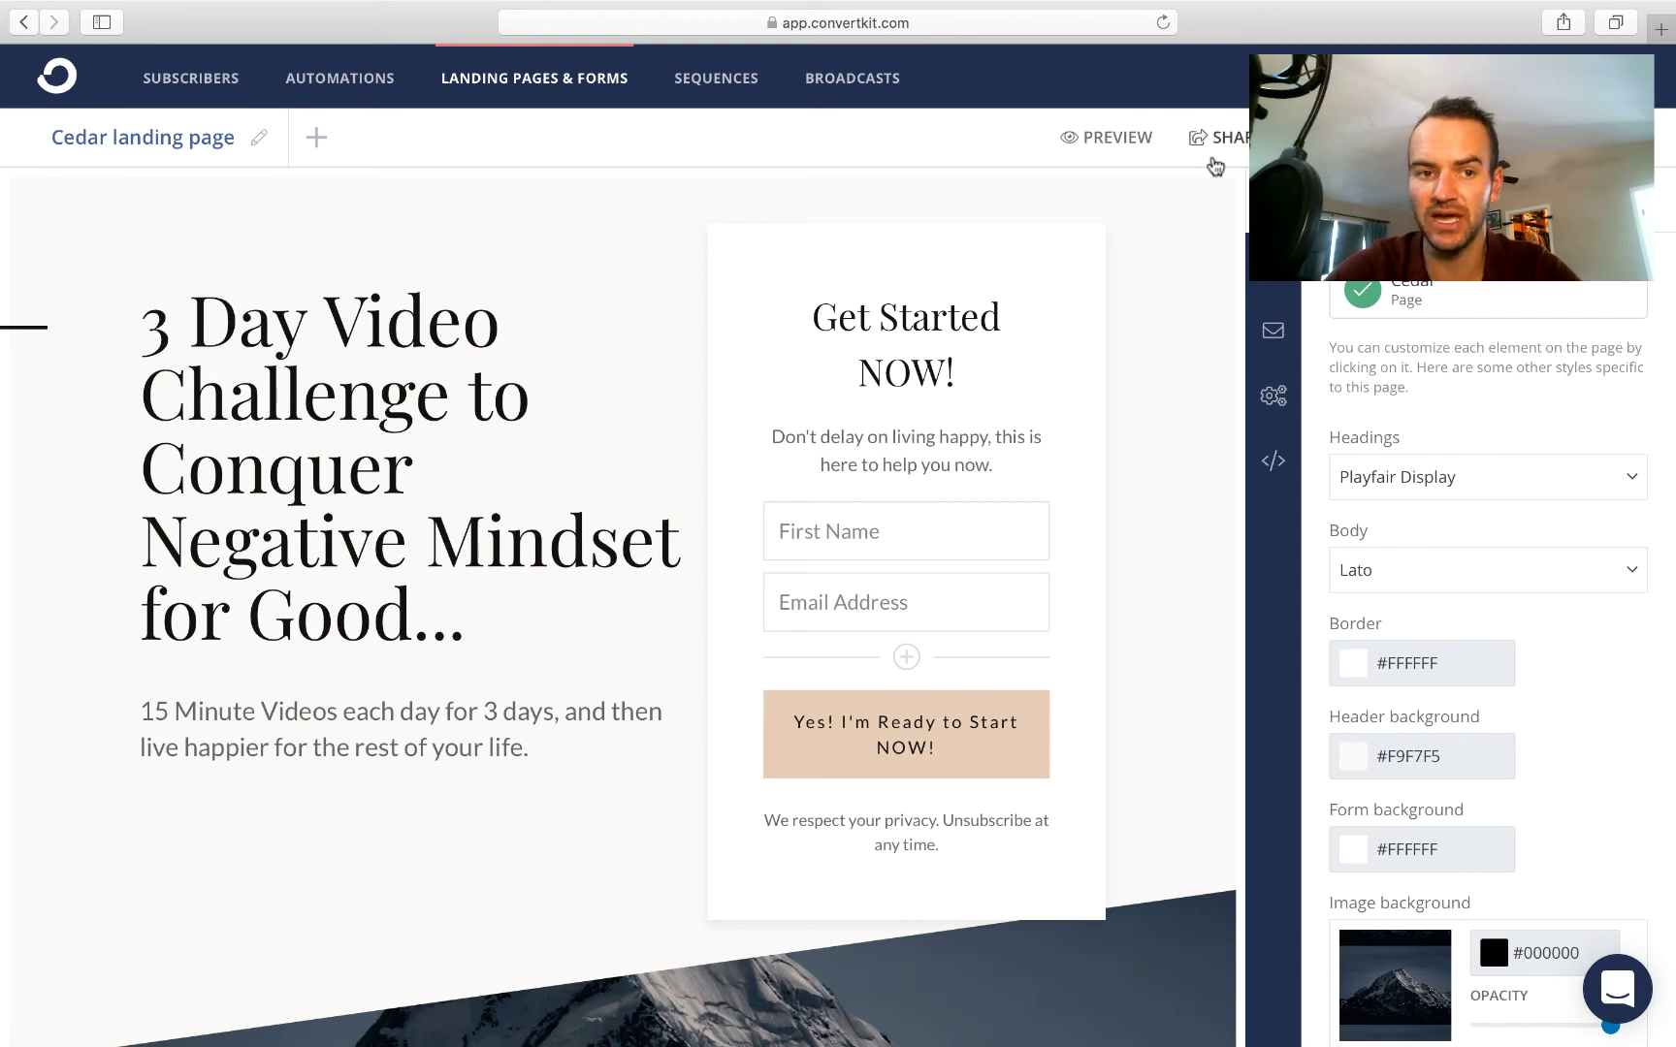
- Preview the Cedar landing page, taking the browser window out of full screen, and return to the page editor
{"action": "left_click", "coordinate": [1102, 153]}
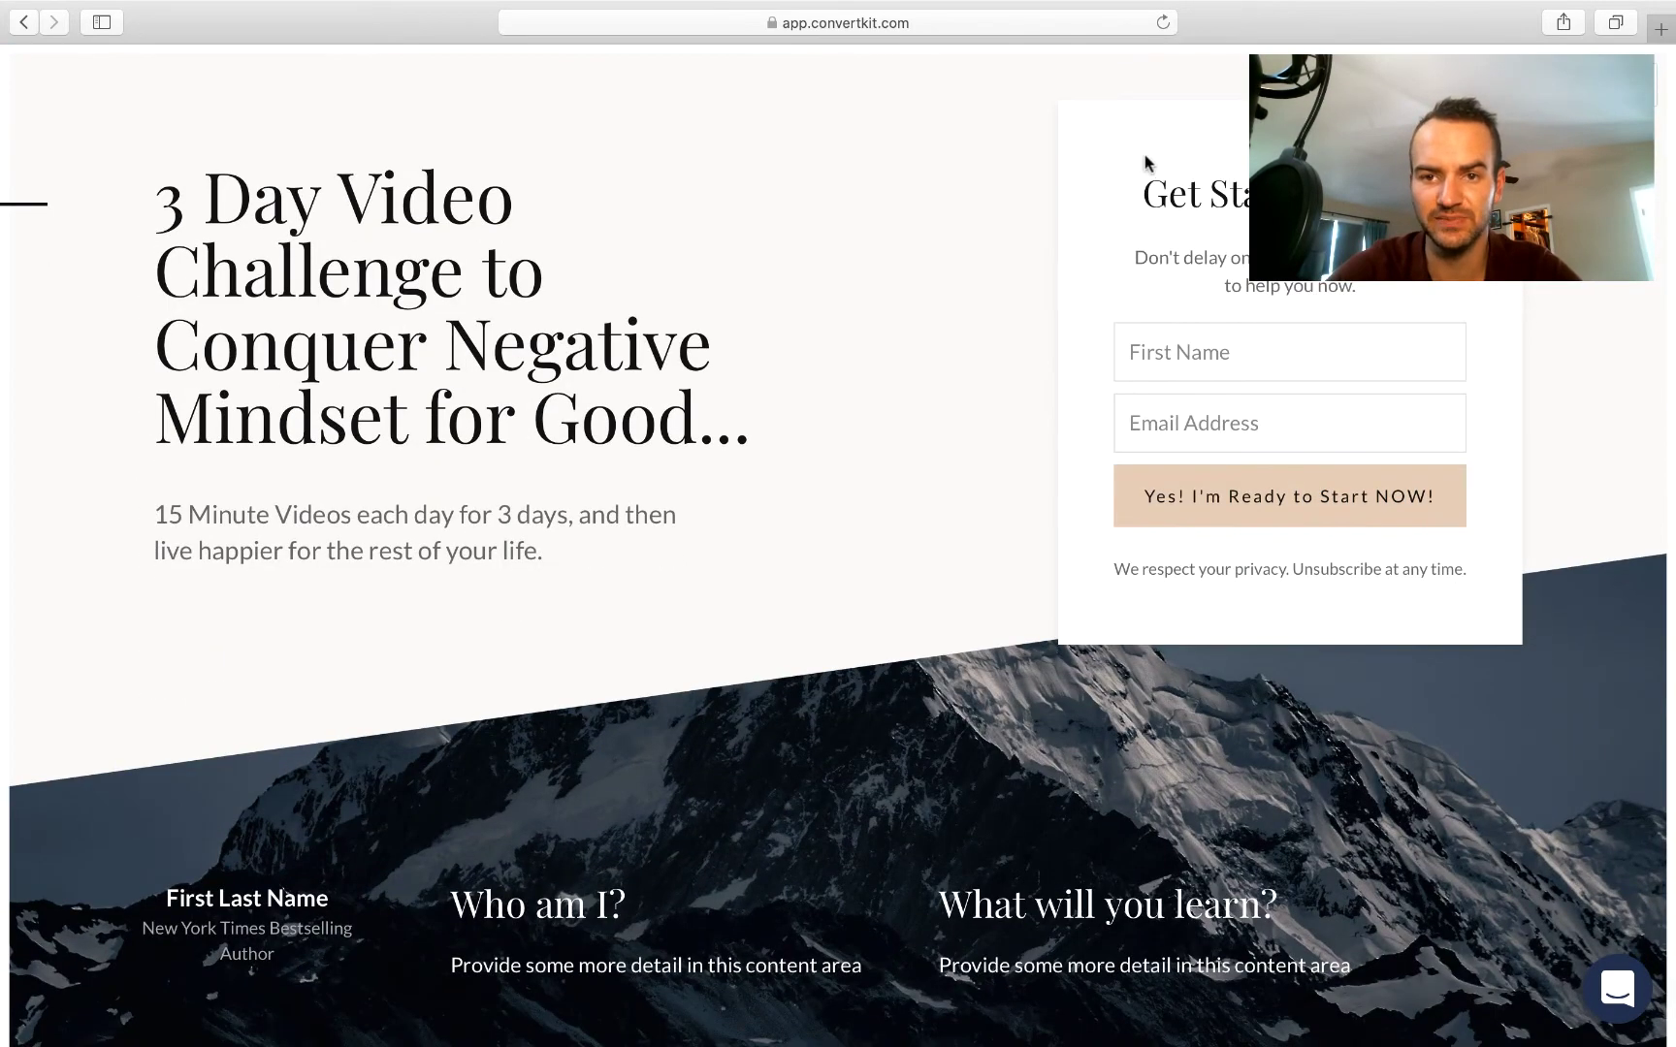
{"action": "left_click", "coordinate": [922, 27]}
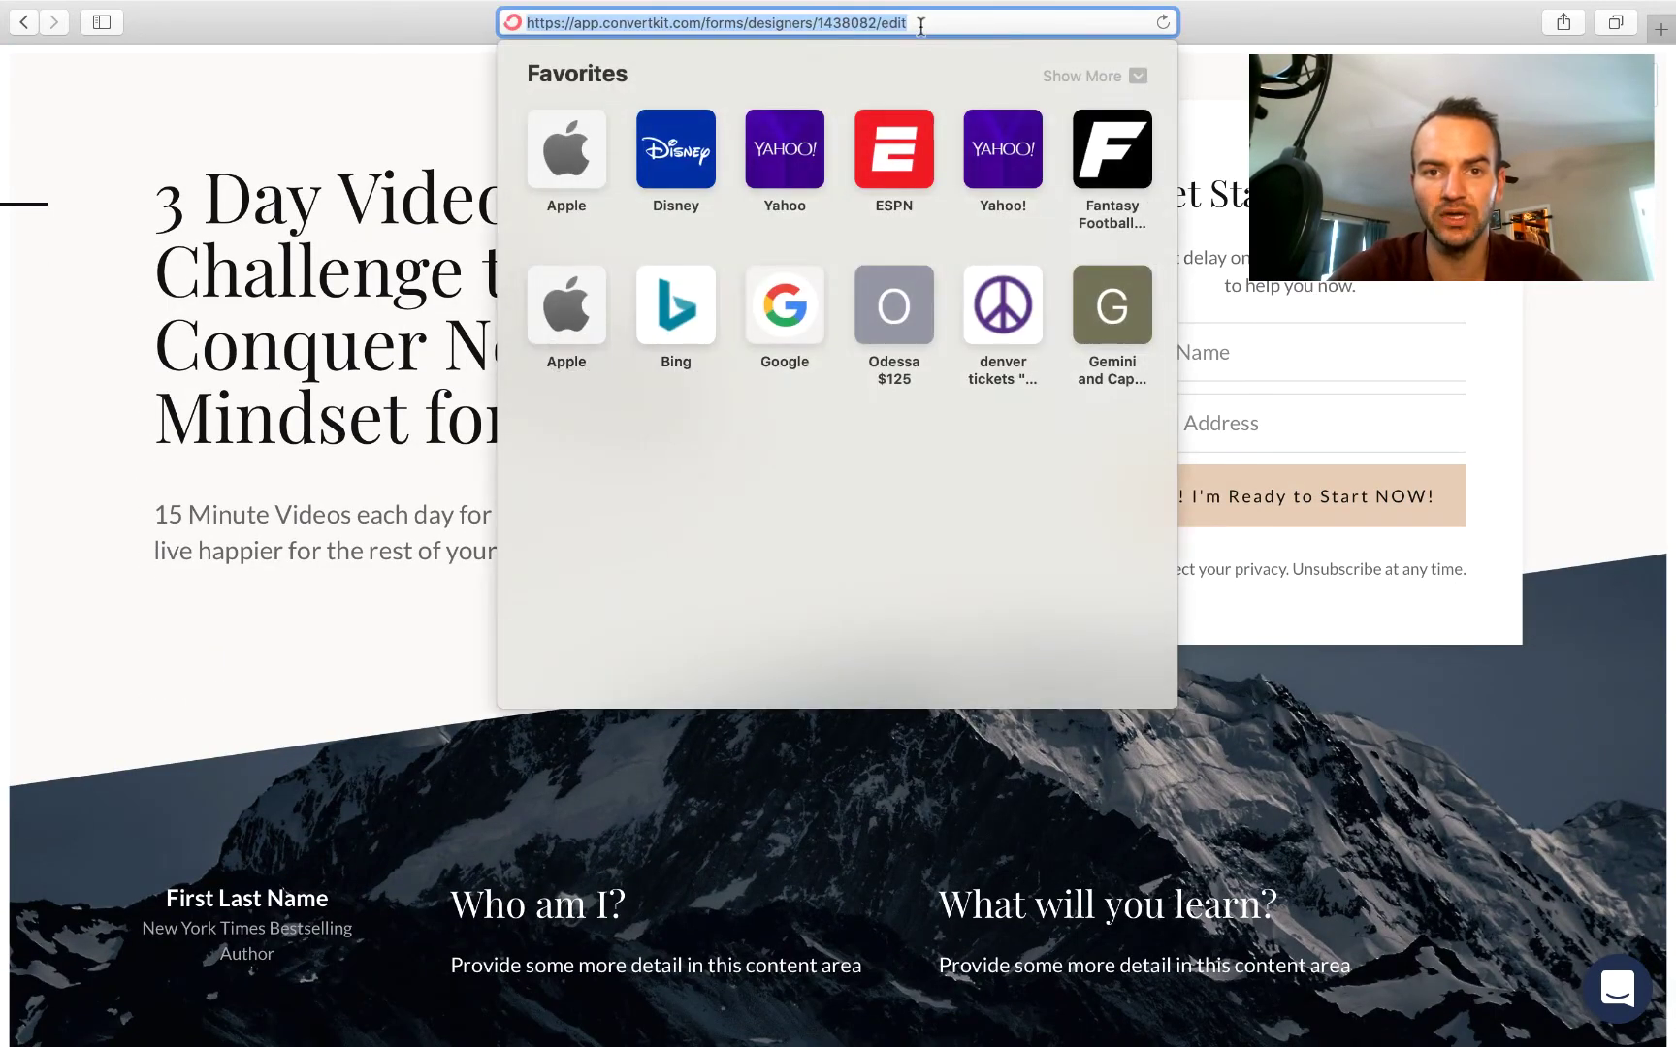
{"action": "left_click", "coordinate": [397, 377]}
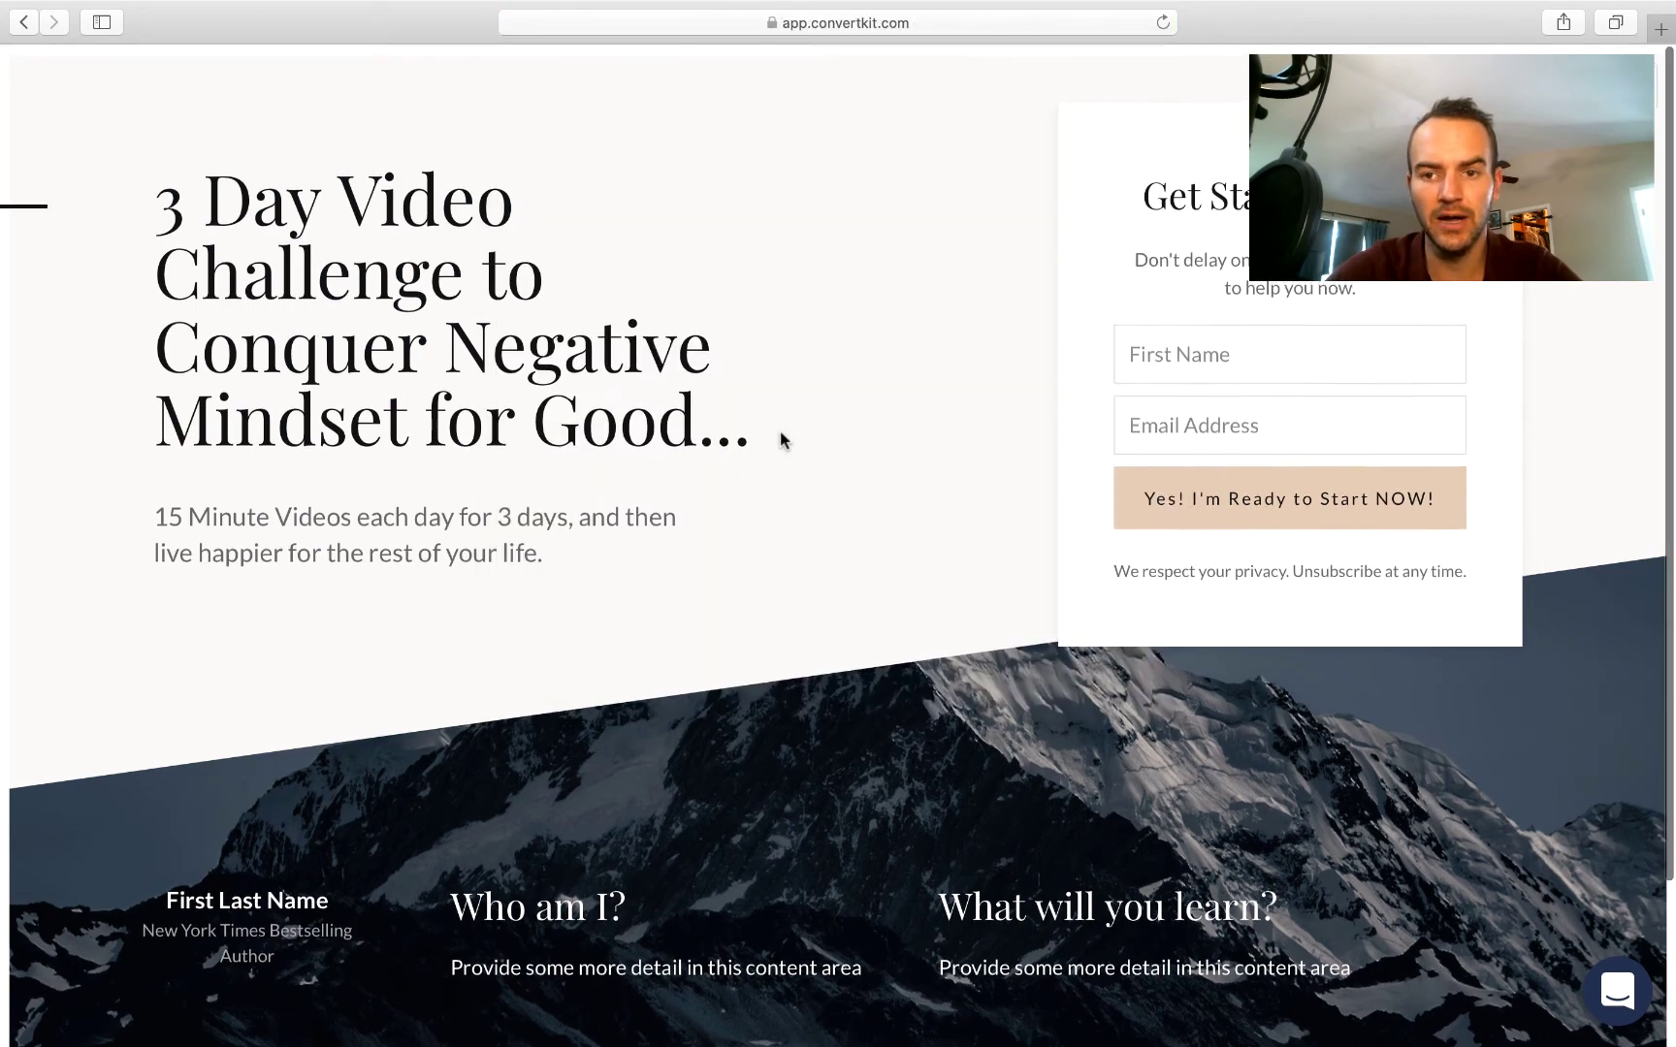
{"action": "mouse_move", "coordinate": [344, 19]}
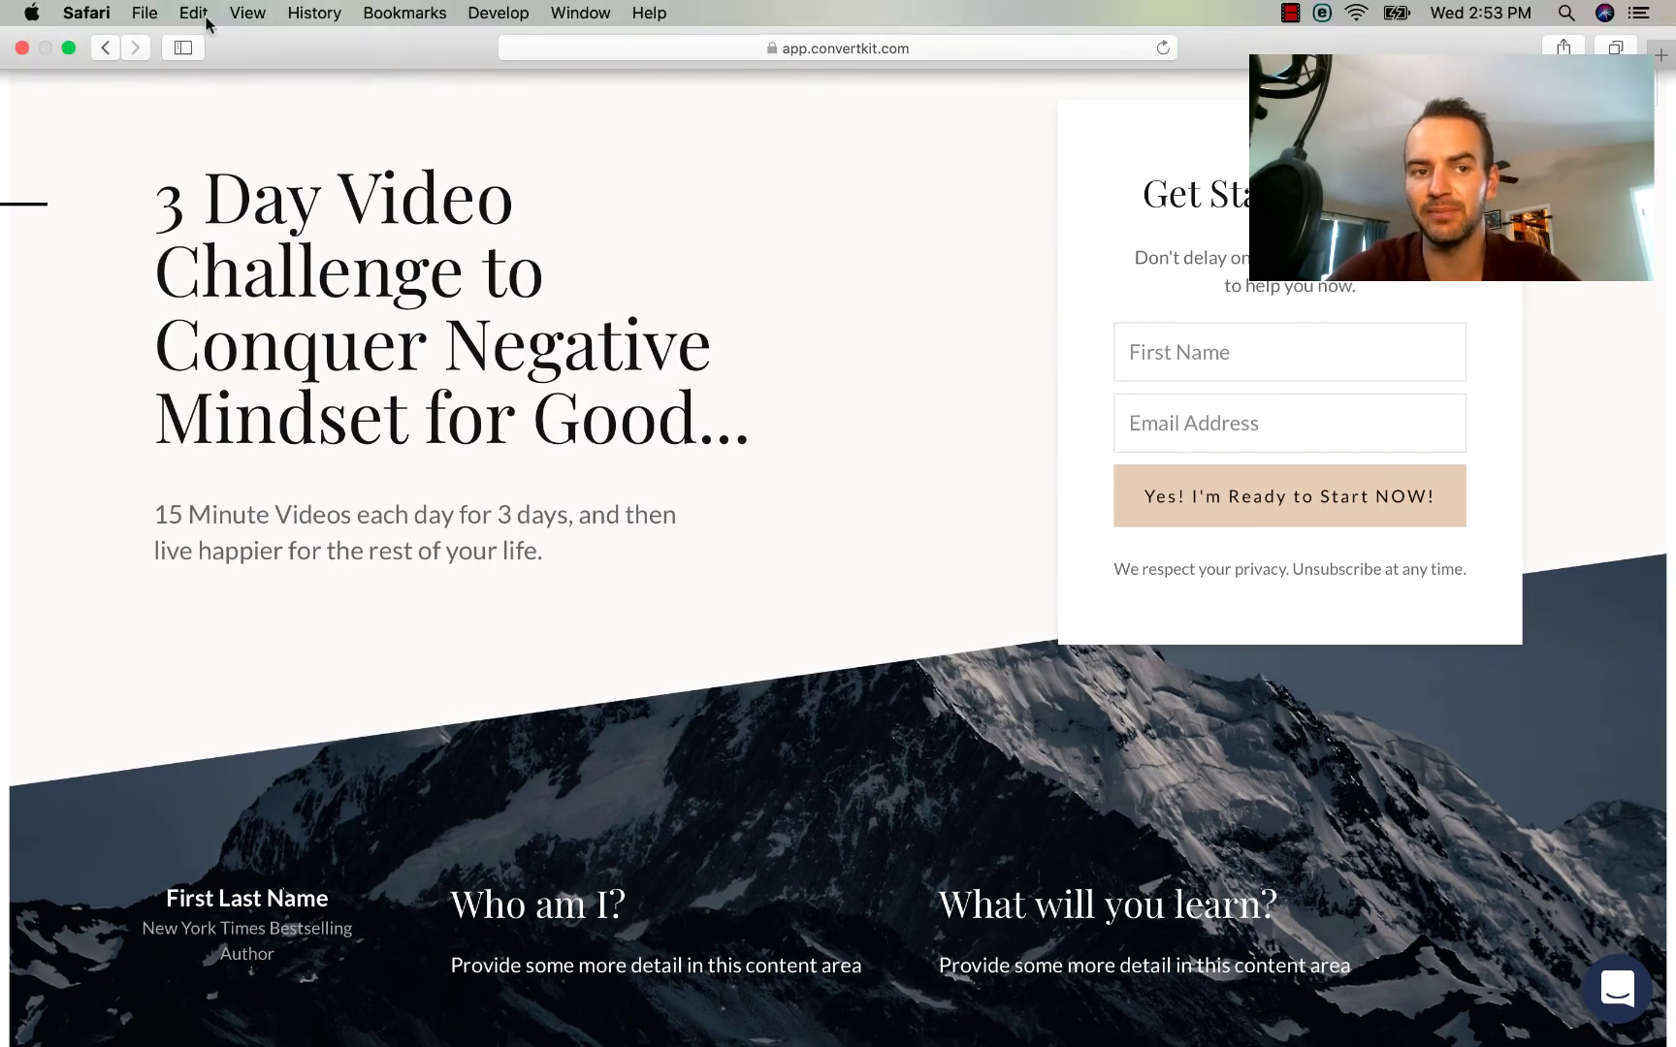
{"action": "left_click", "coordinate": [70, 49]}
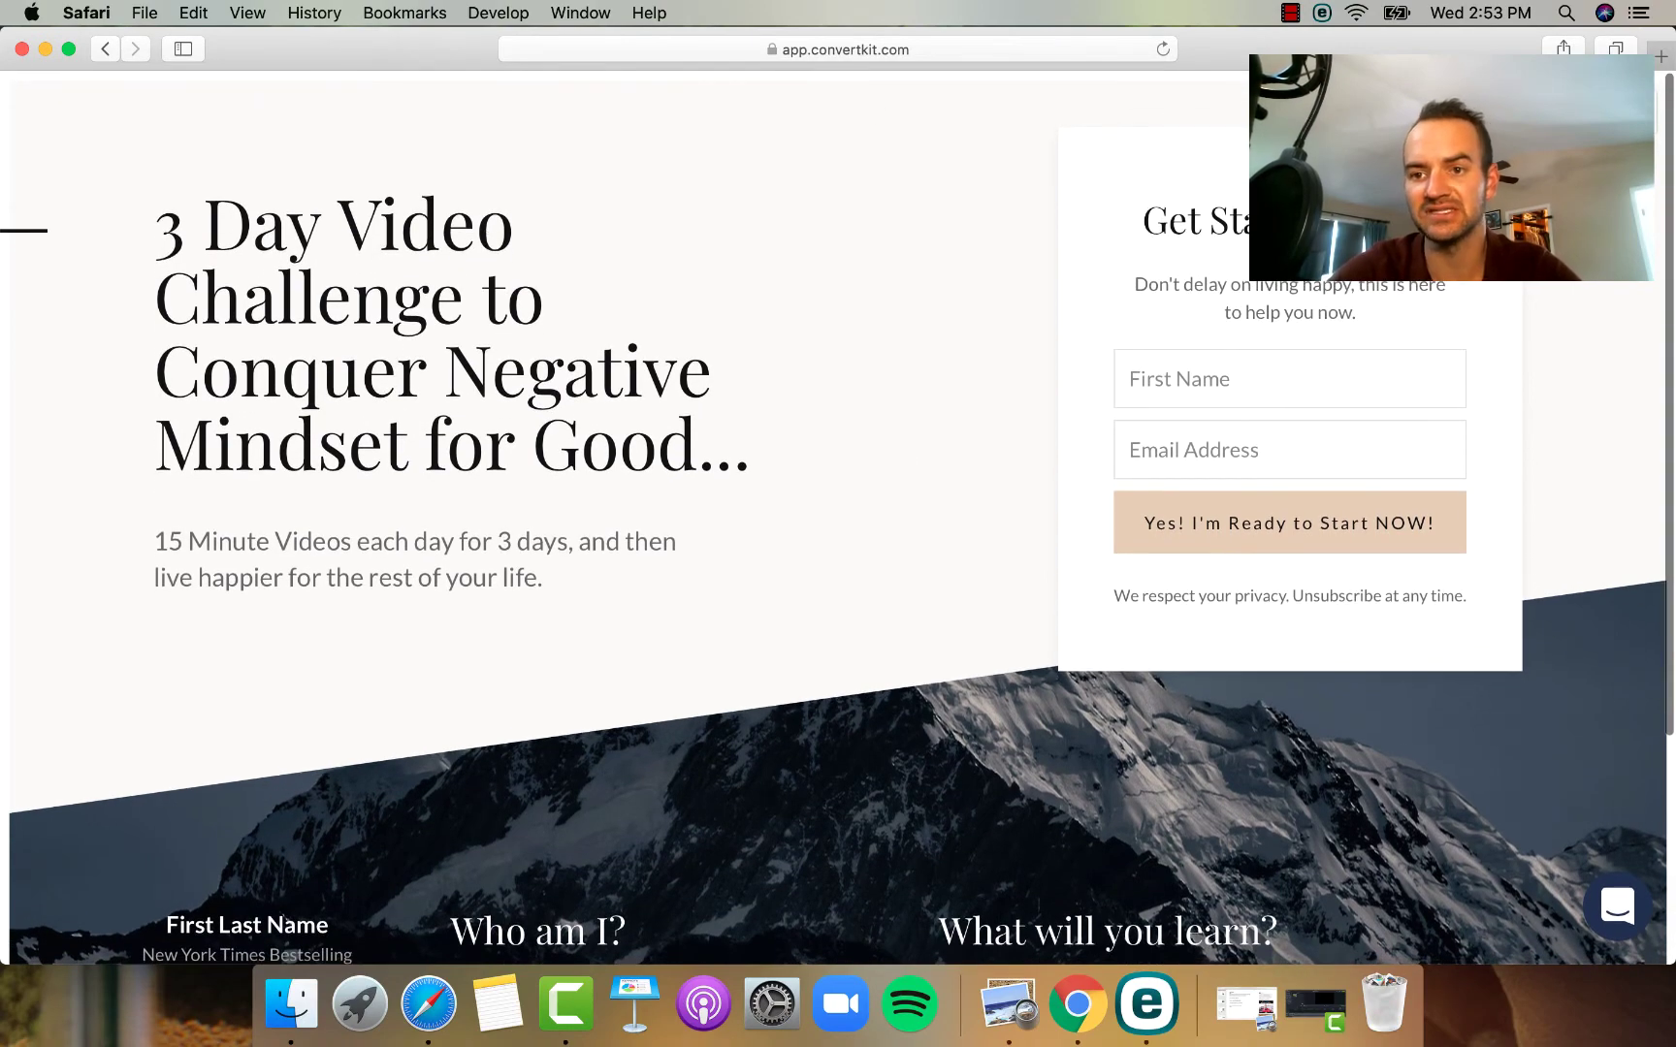
{"action": "key", "text": "Escape"}
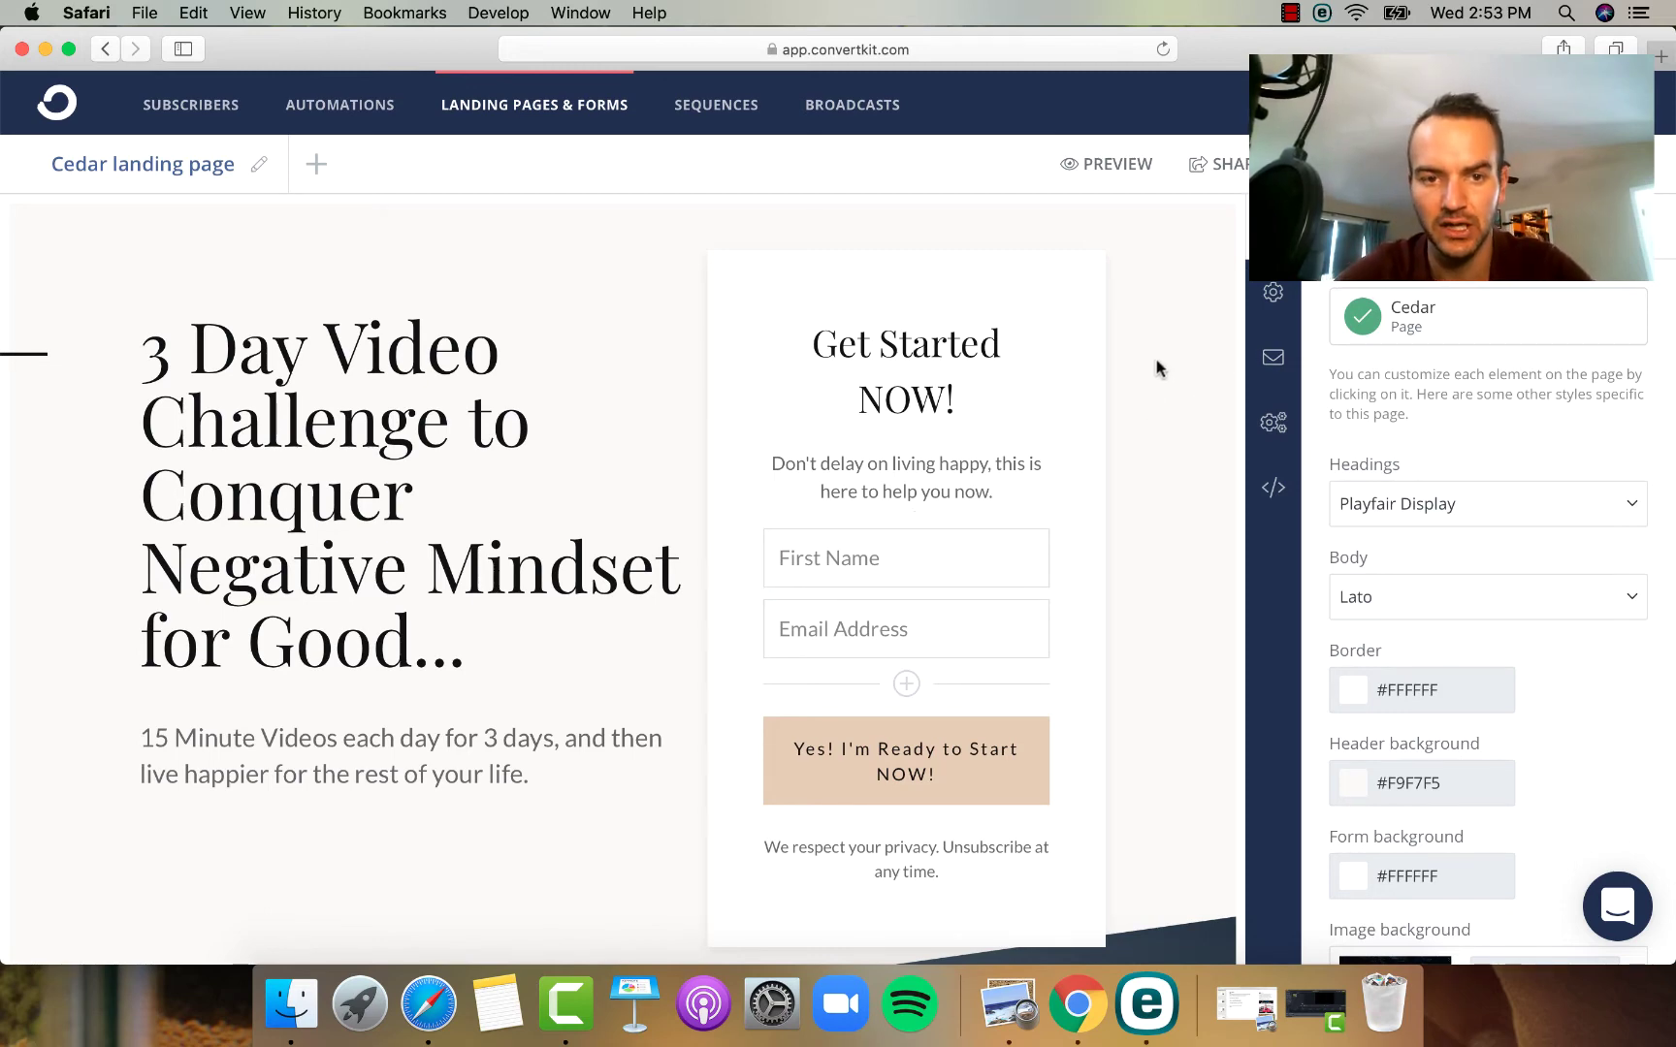
{"action": "scroll", "coordinate": [1100, 335], "scroll_direction": "down", "scroll_amount": 5}
{"action": "scroll", "coordinate": [1100, 336], "scroll_direction": "up", "scroll_amount": 5}
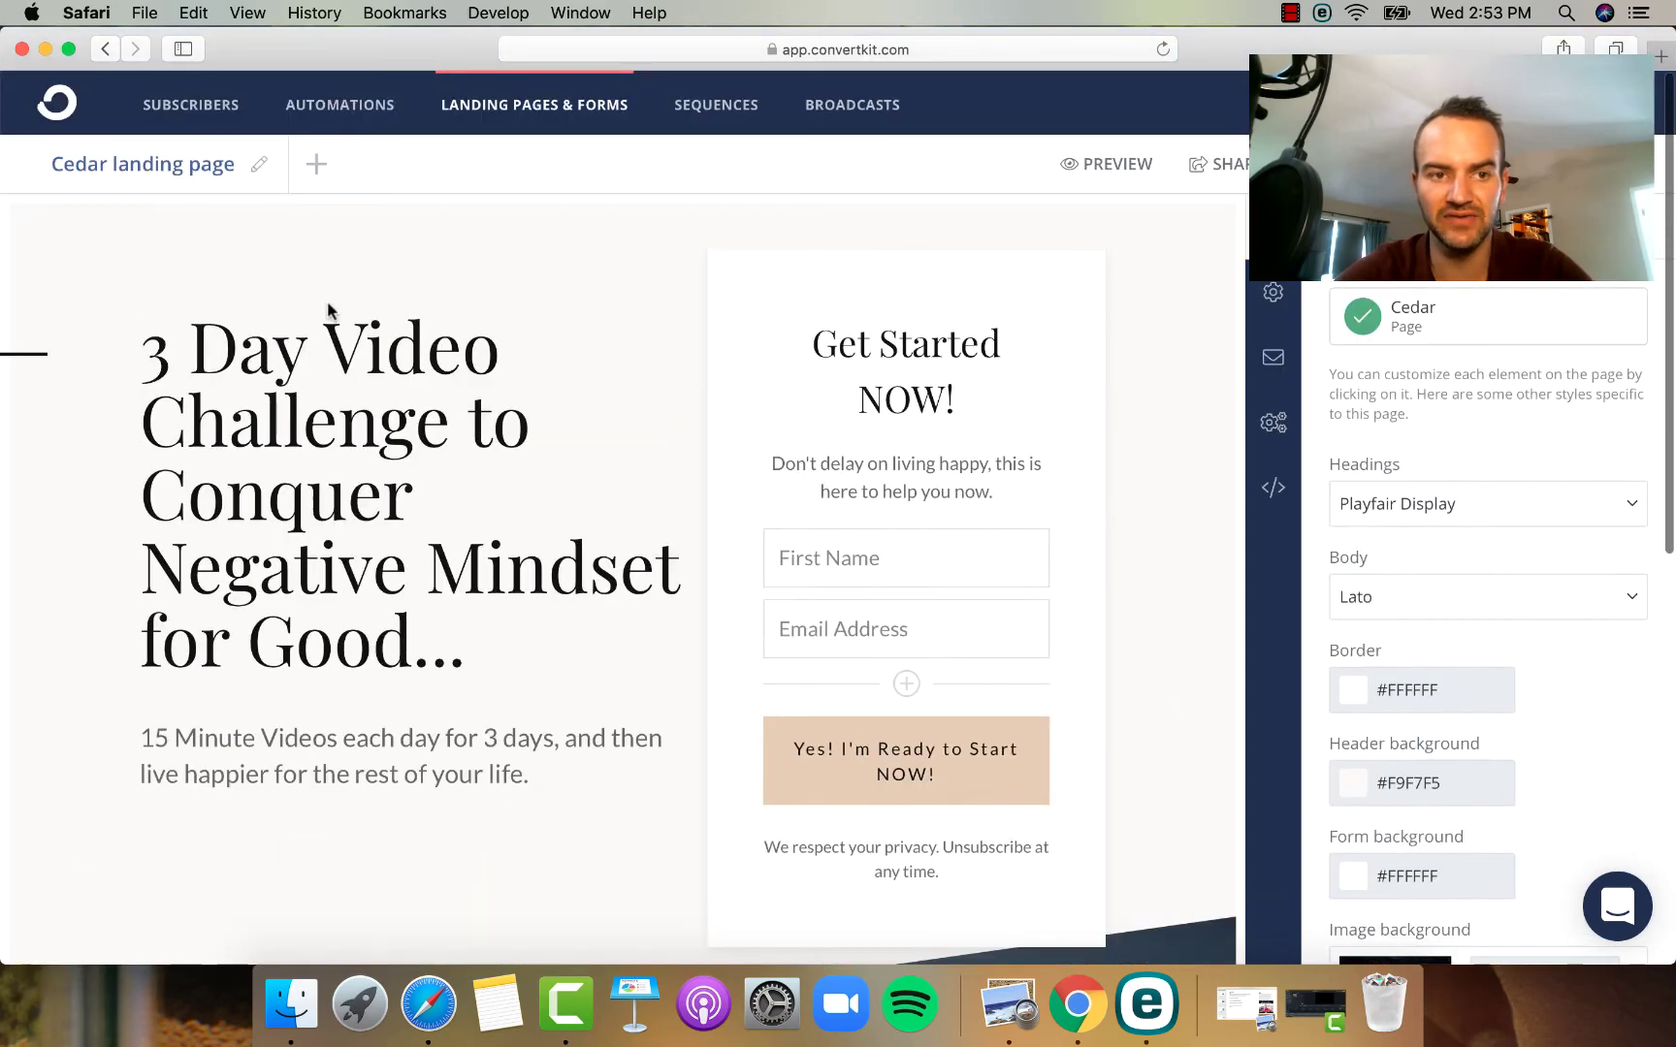
{"action": "left_click", "coordinate": [582, 386]}
{"action": "mouse_move", "coordinate": [1571, 104]}
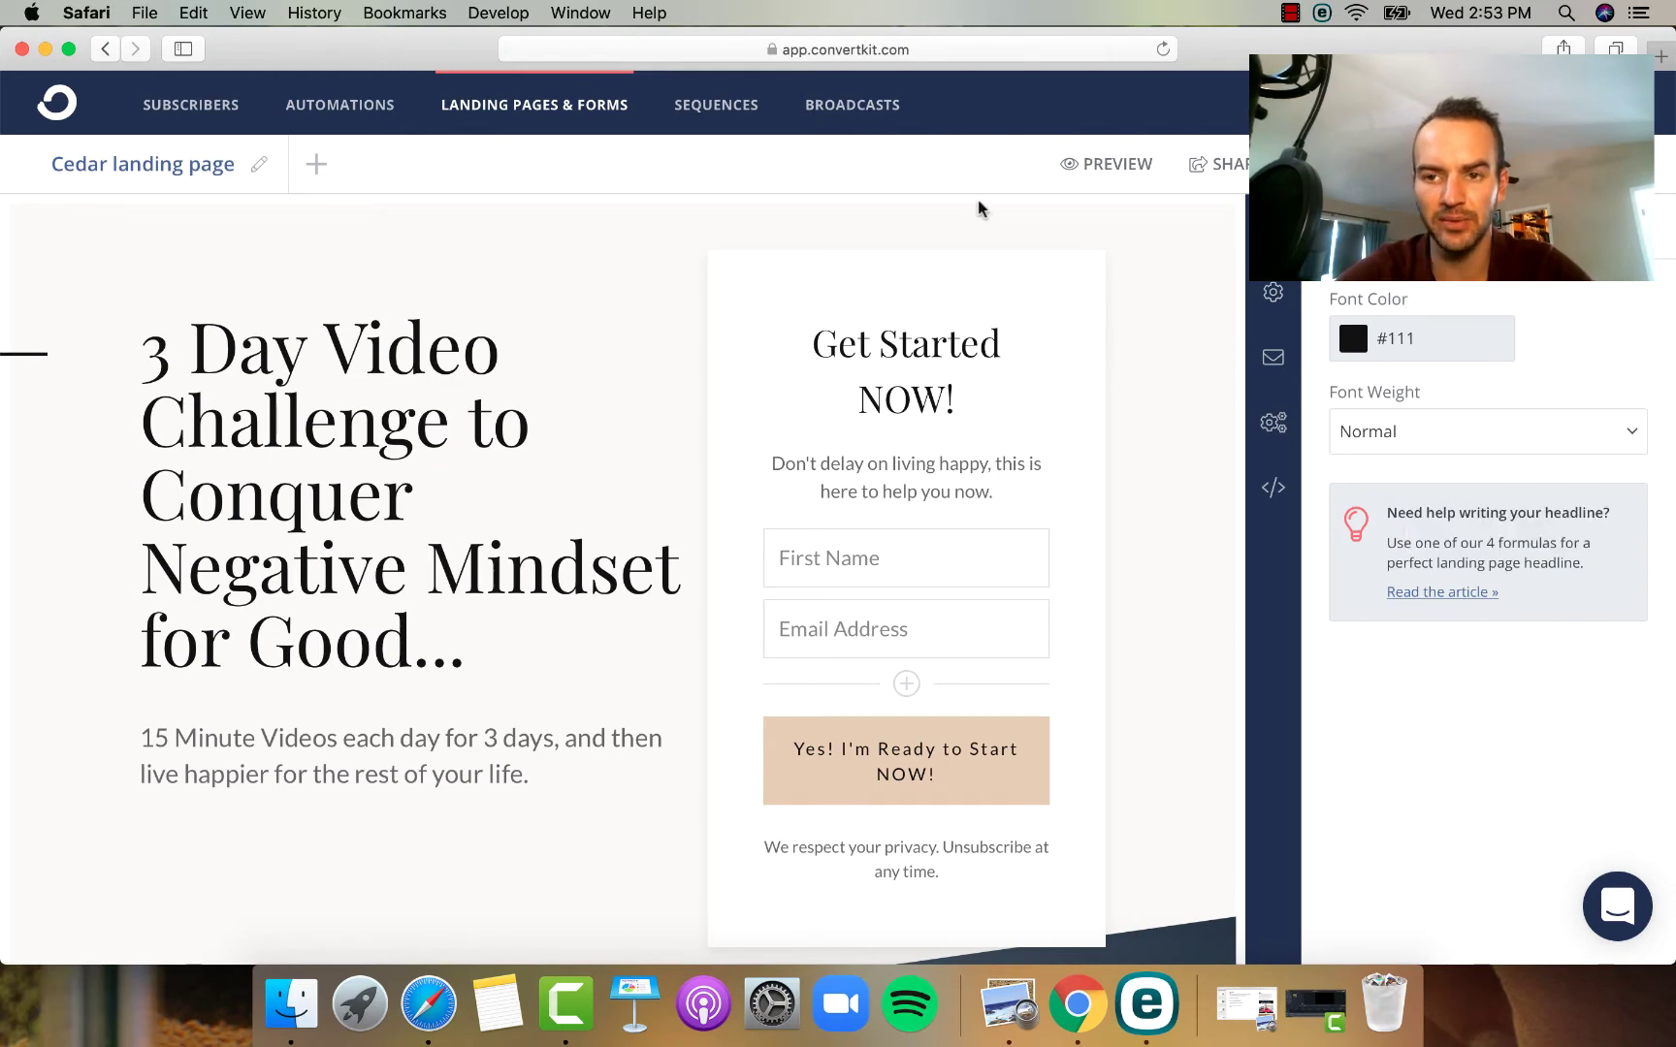
- Create a new email sequence named "Organic Sales Funnel"
{"action": "left_click", "coordinate": [714, 111]}
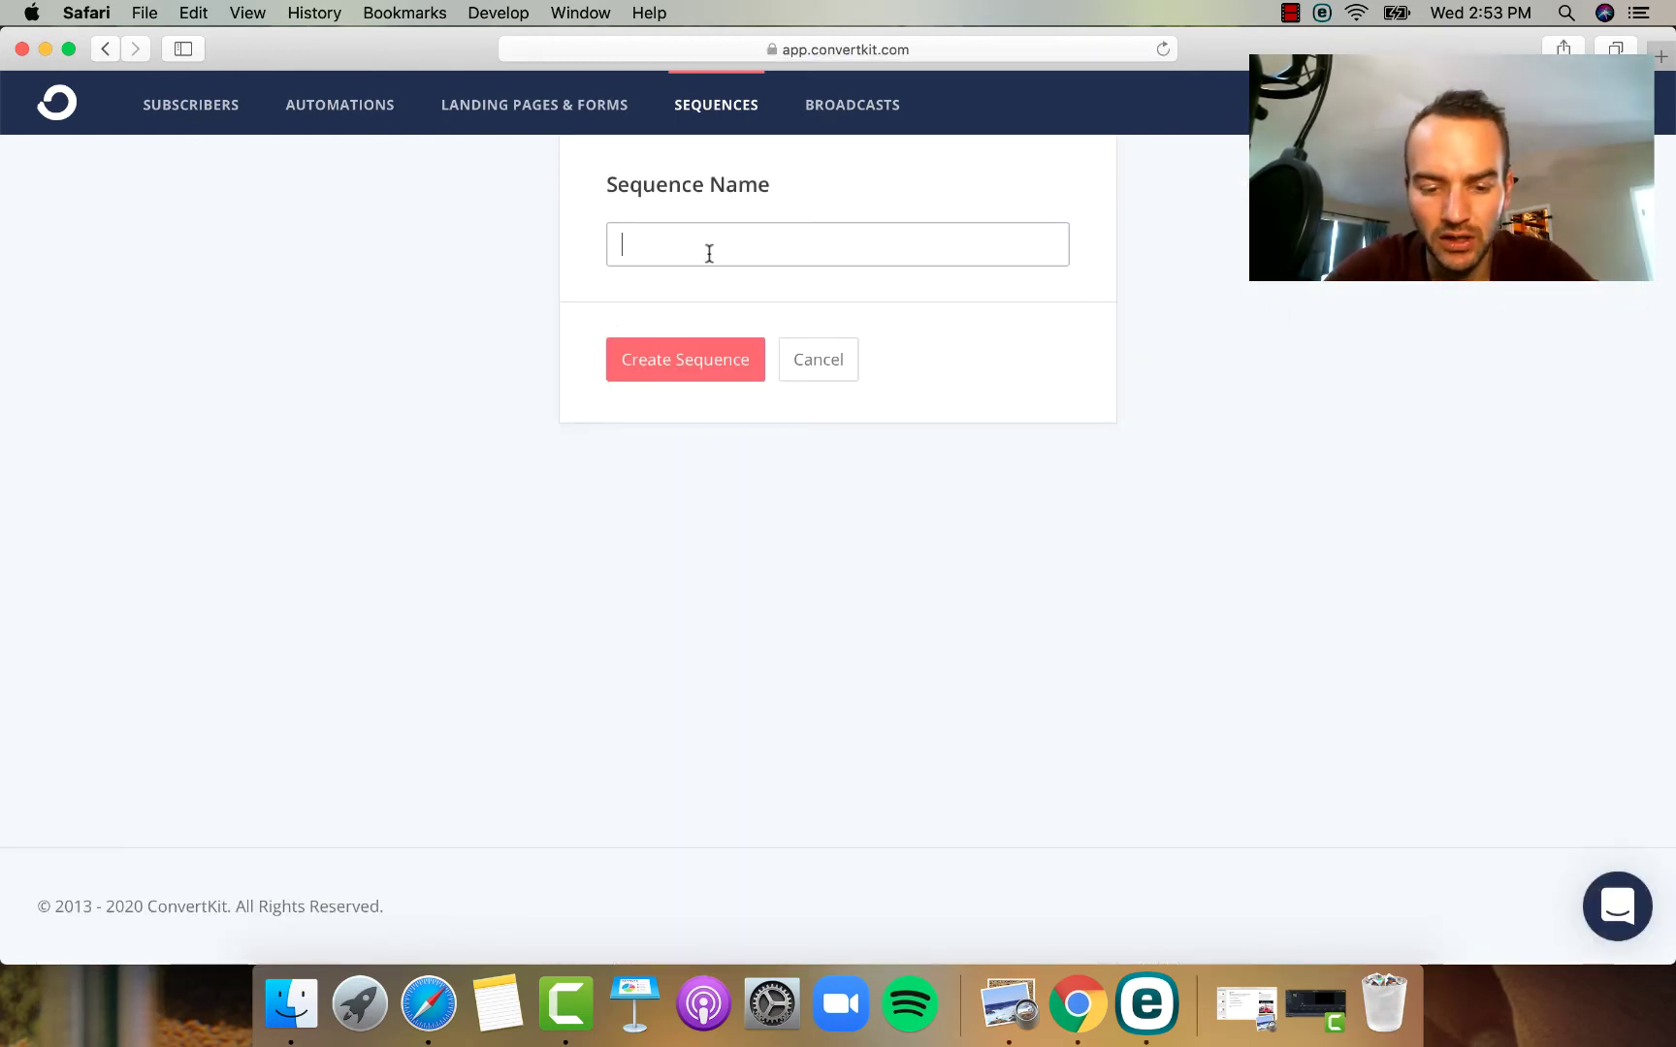
{"action": "type", "text": "Organic A"}
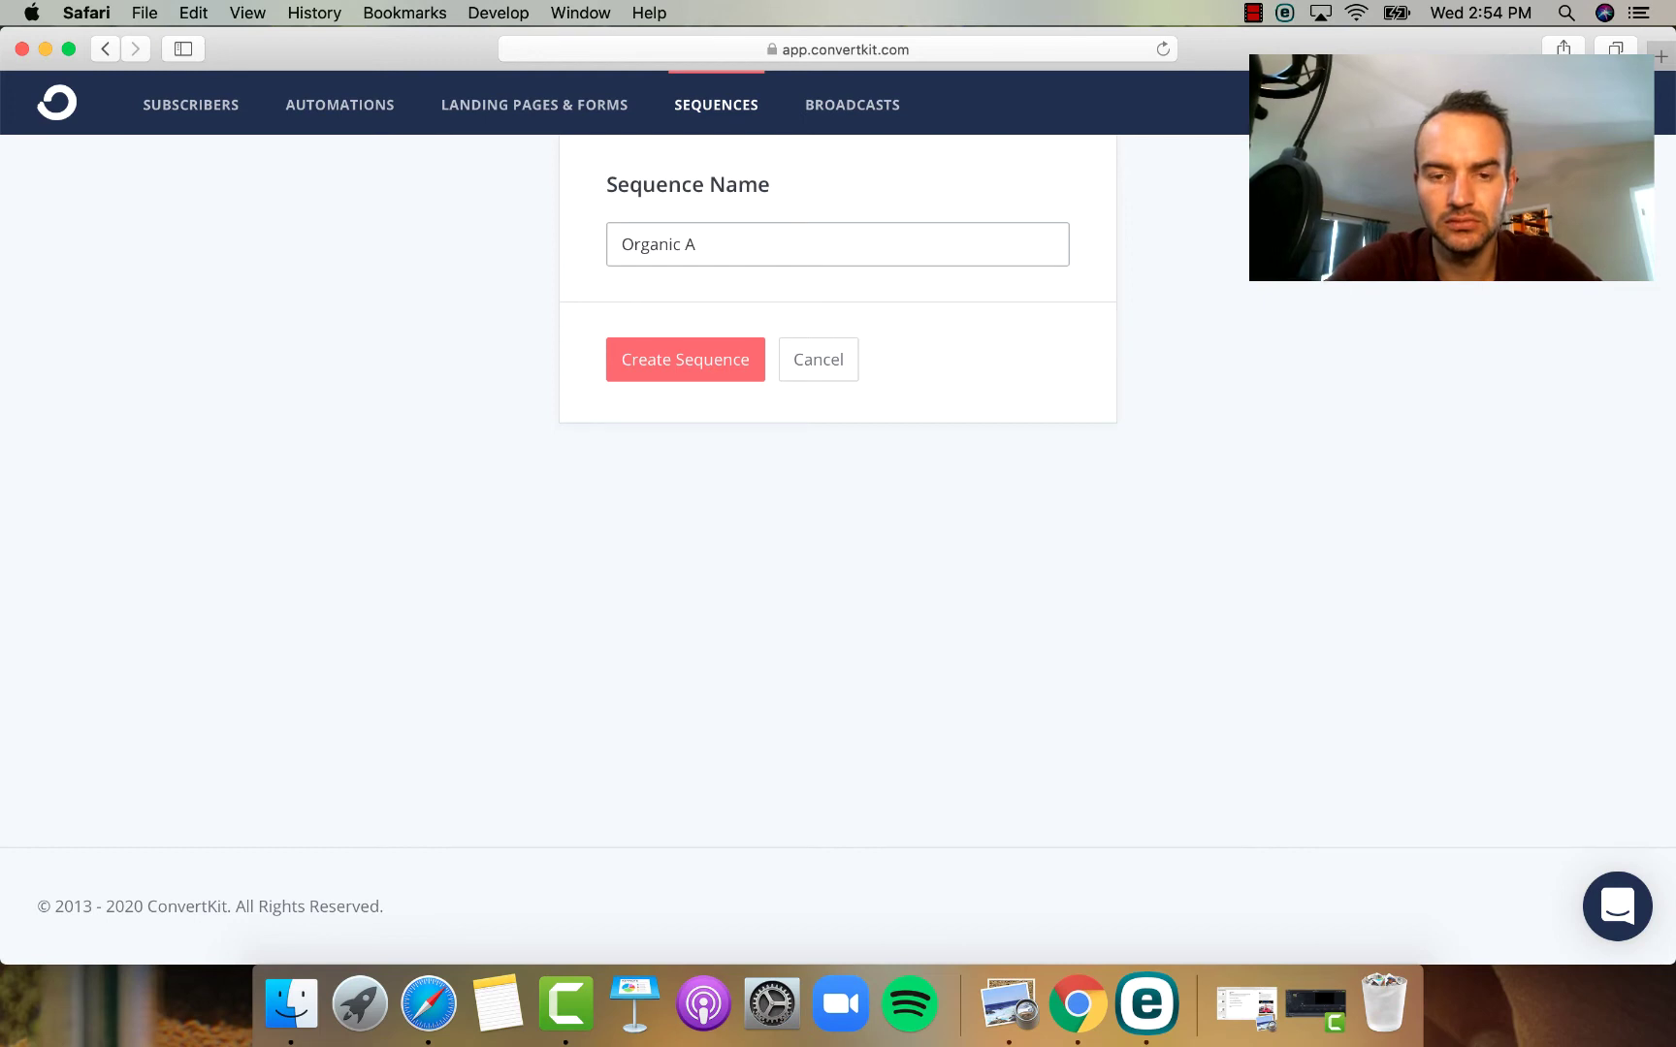
{"action": "key", "text": "BackSpace"}
{"action": "type", "text": "Sales Funnel"}
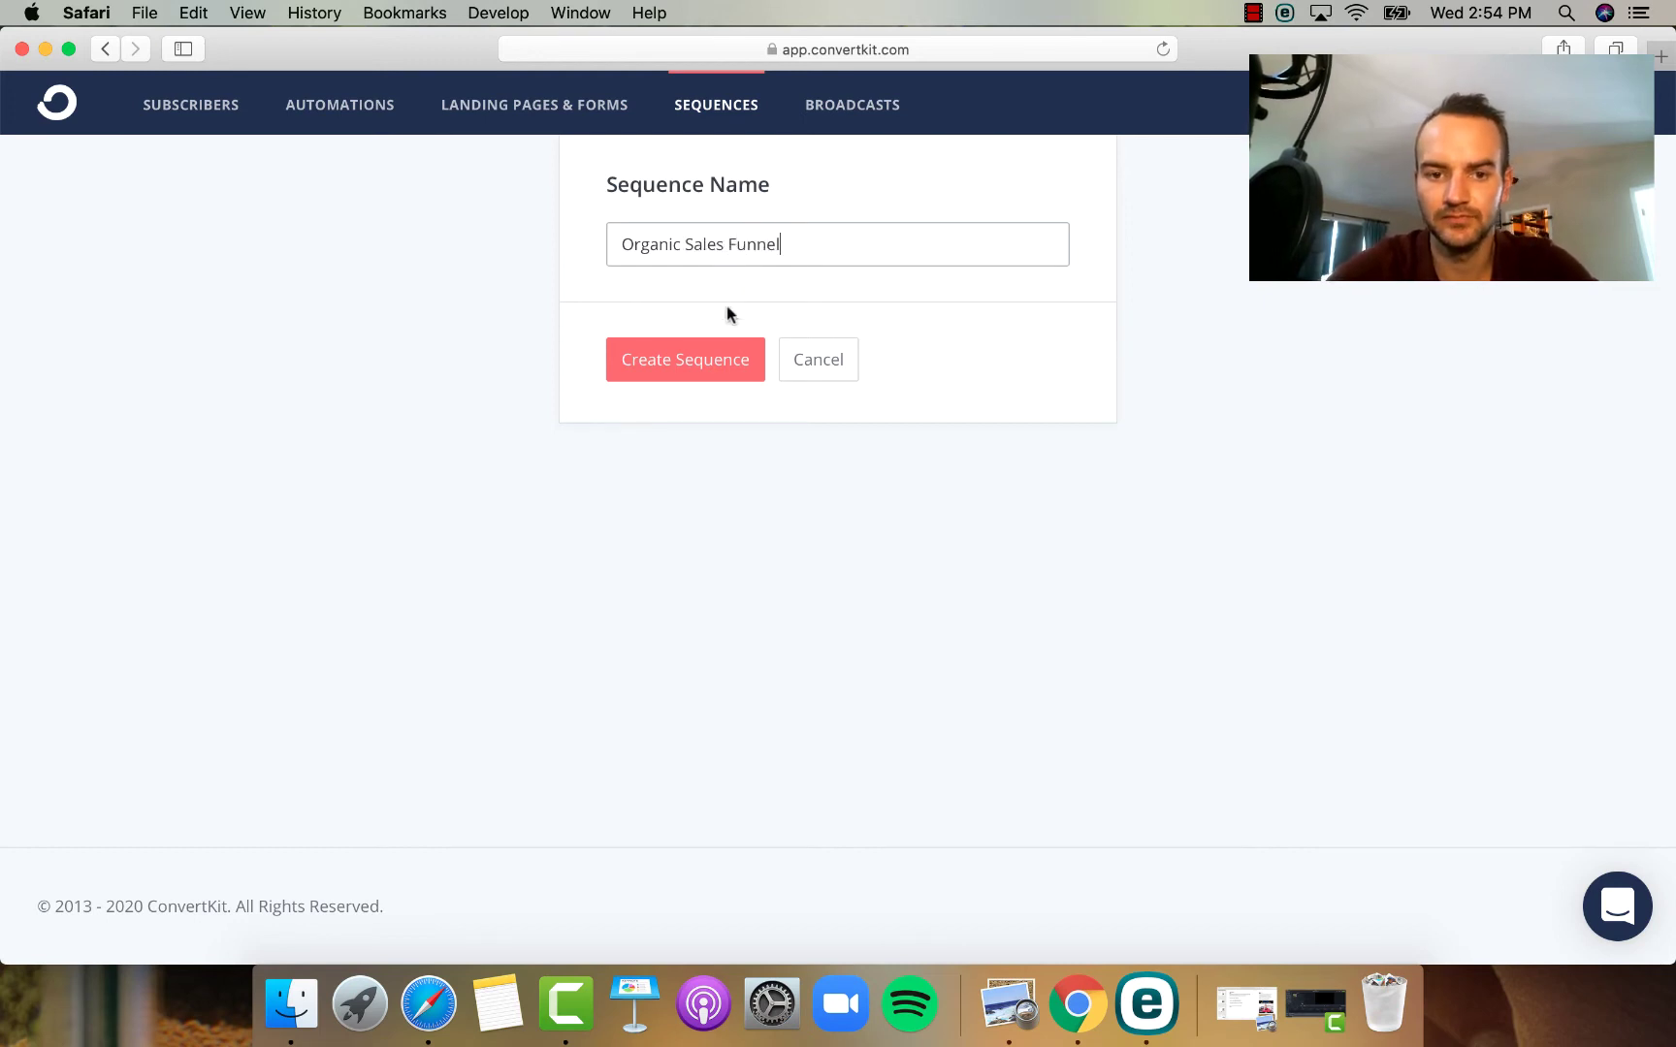
{"action": "left_click", "coordinate": [685, 360]}
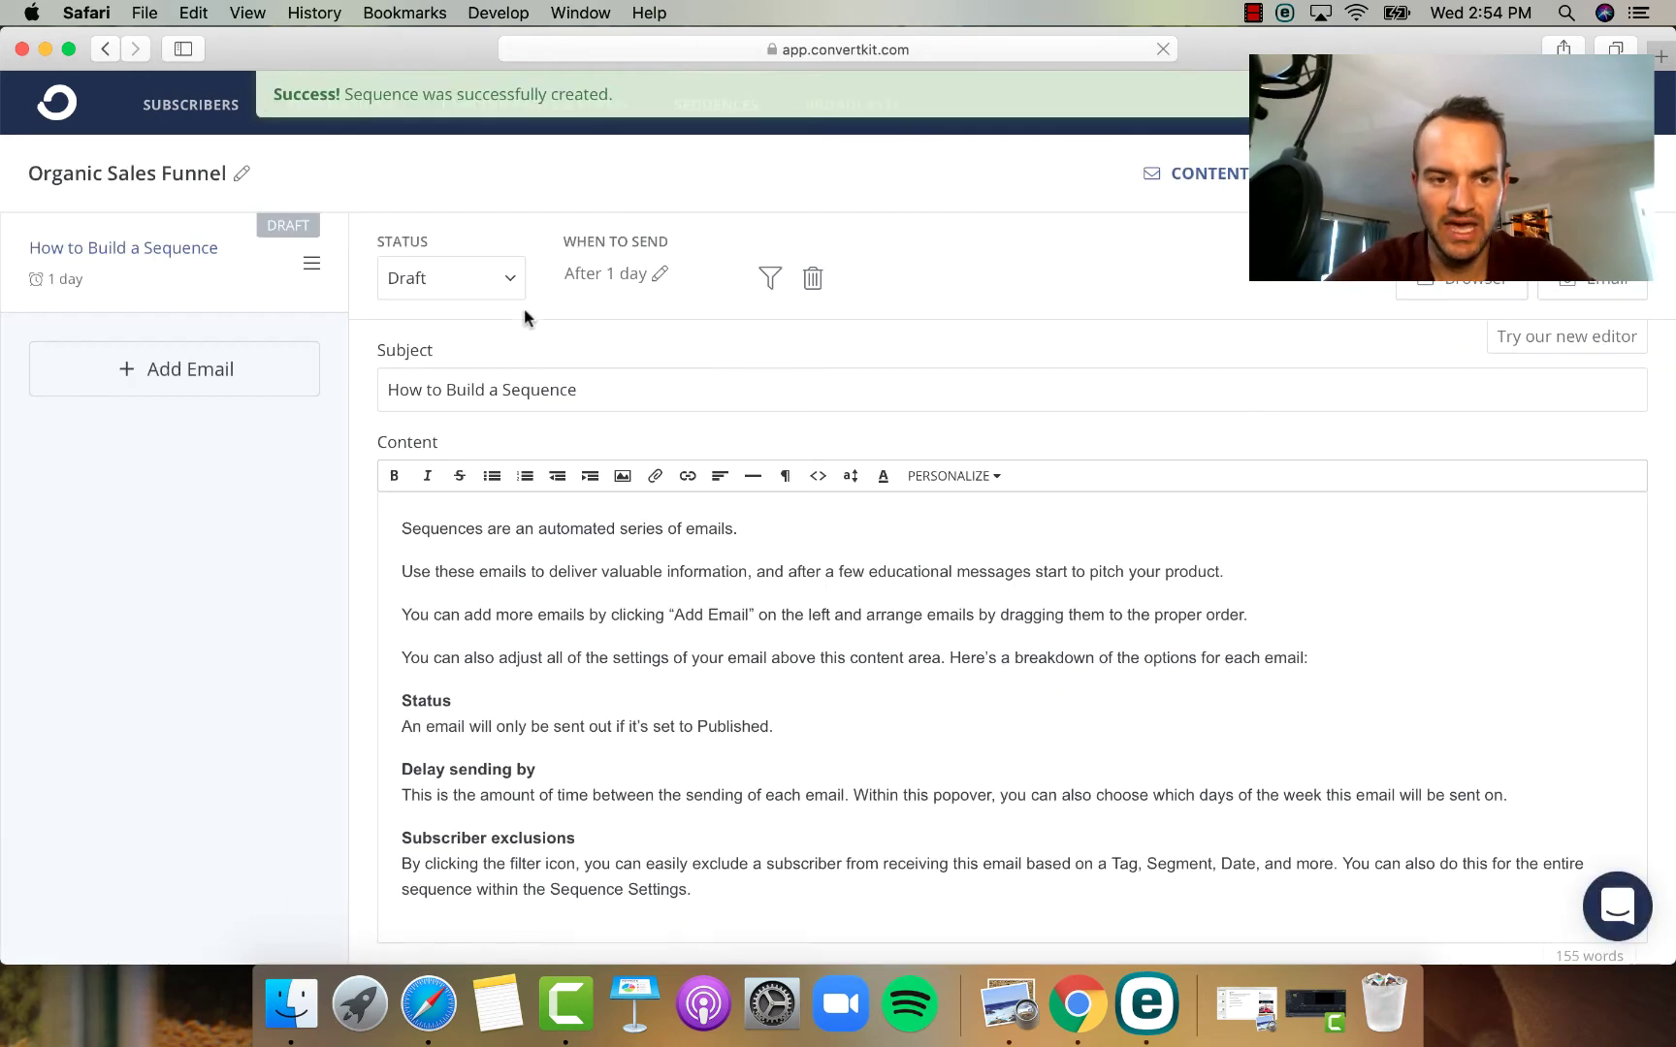
- Check the available status options for the sequence's first email without changing its Draft status
{"action": "left_click", "coordinate": [499, 293]}
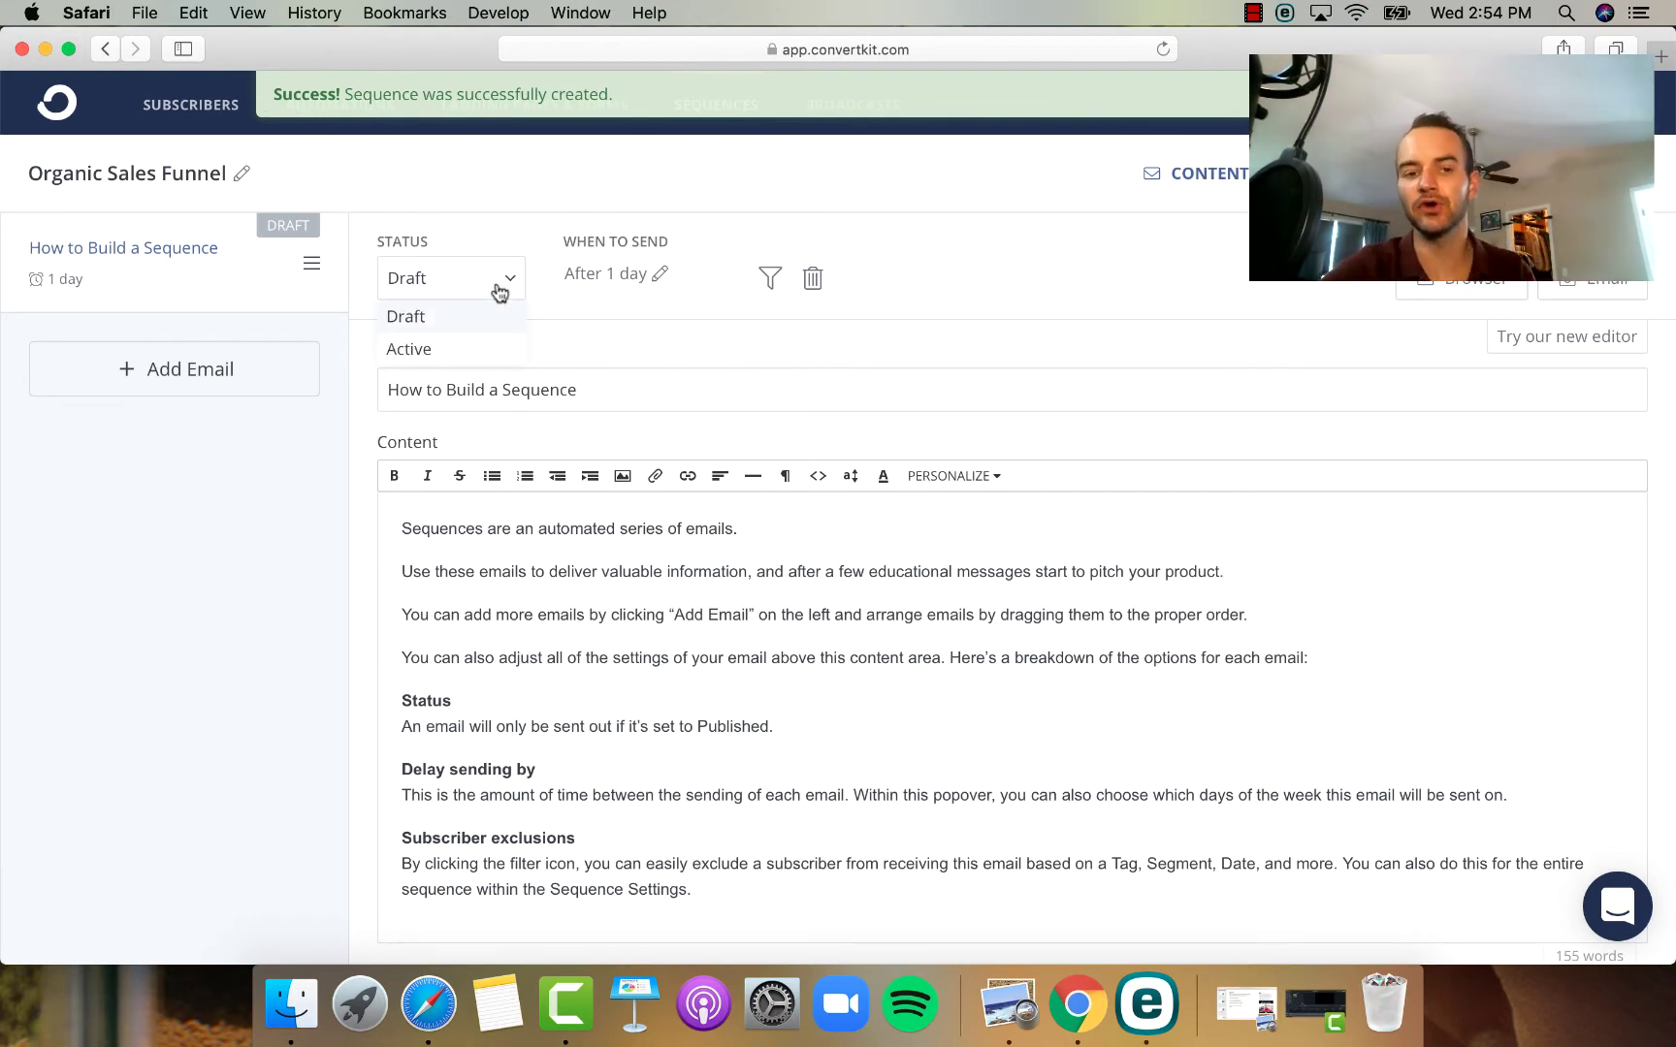
{"action": "left_click", "coordinate": [632, 323]}
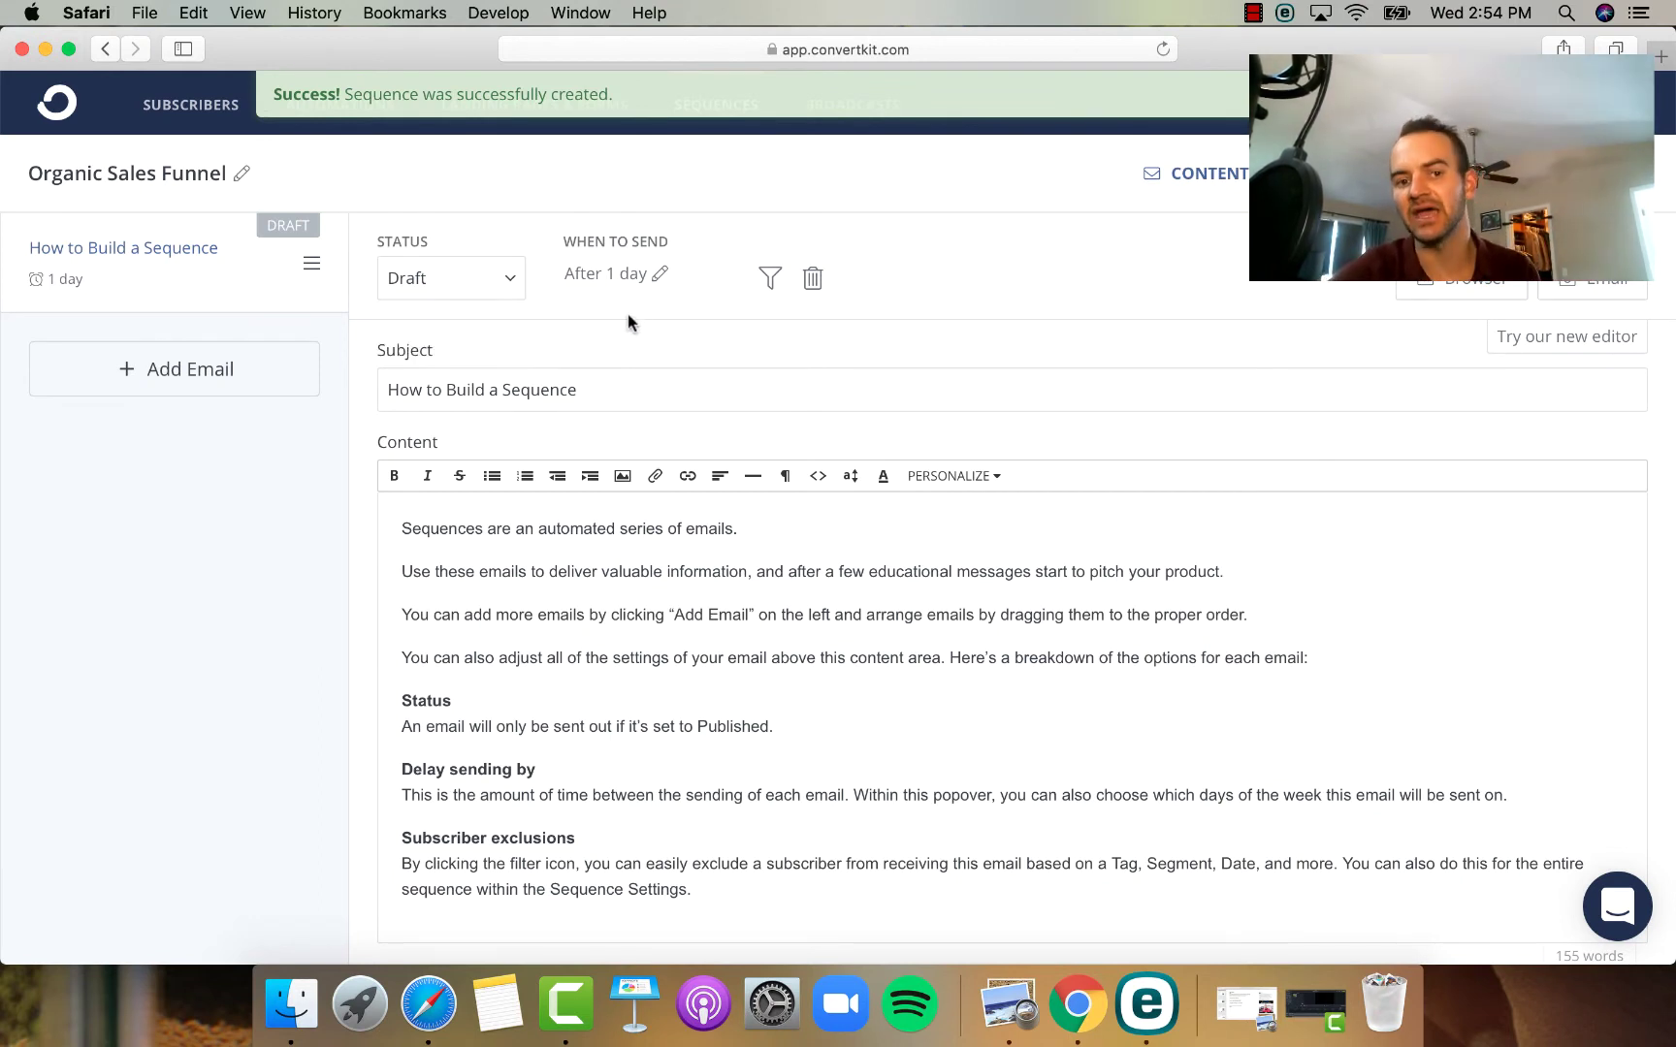
{"action": "left_click", "coordinate": [470, 291]}
{"action": "left_click", "coordinate": [659, 320]}
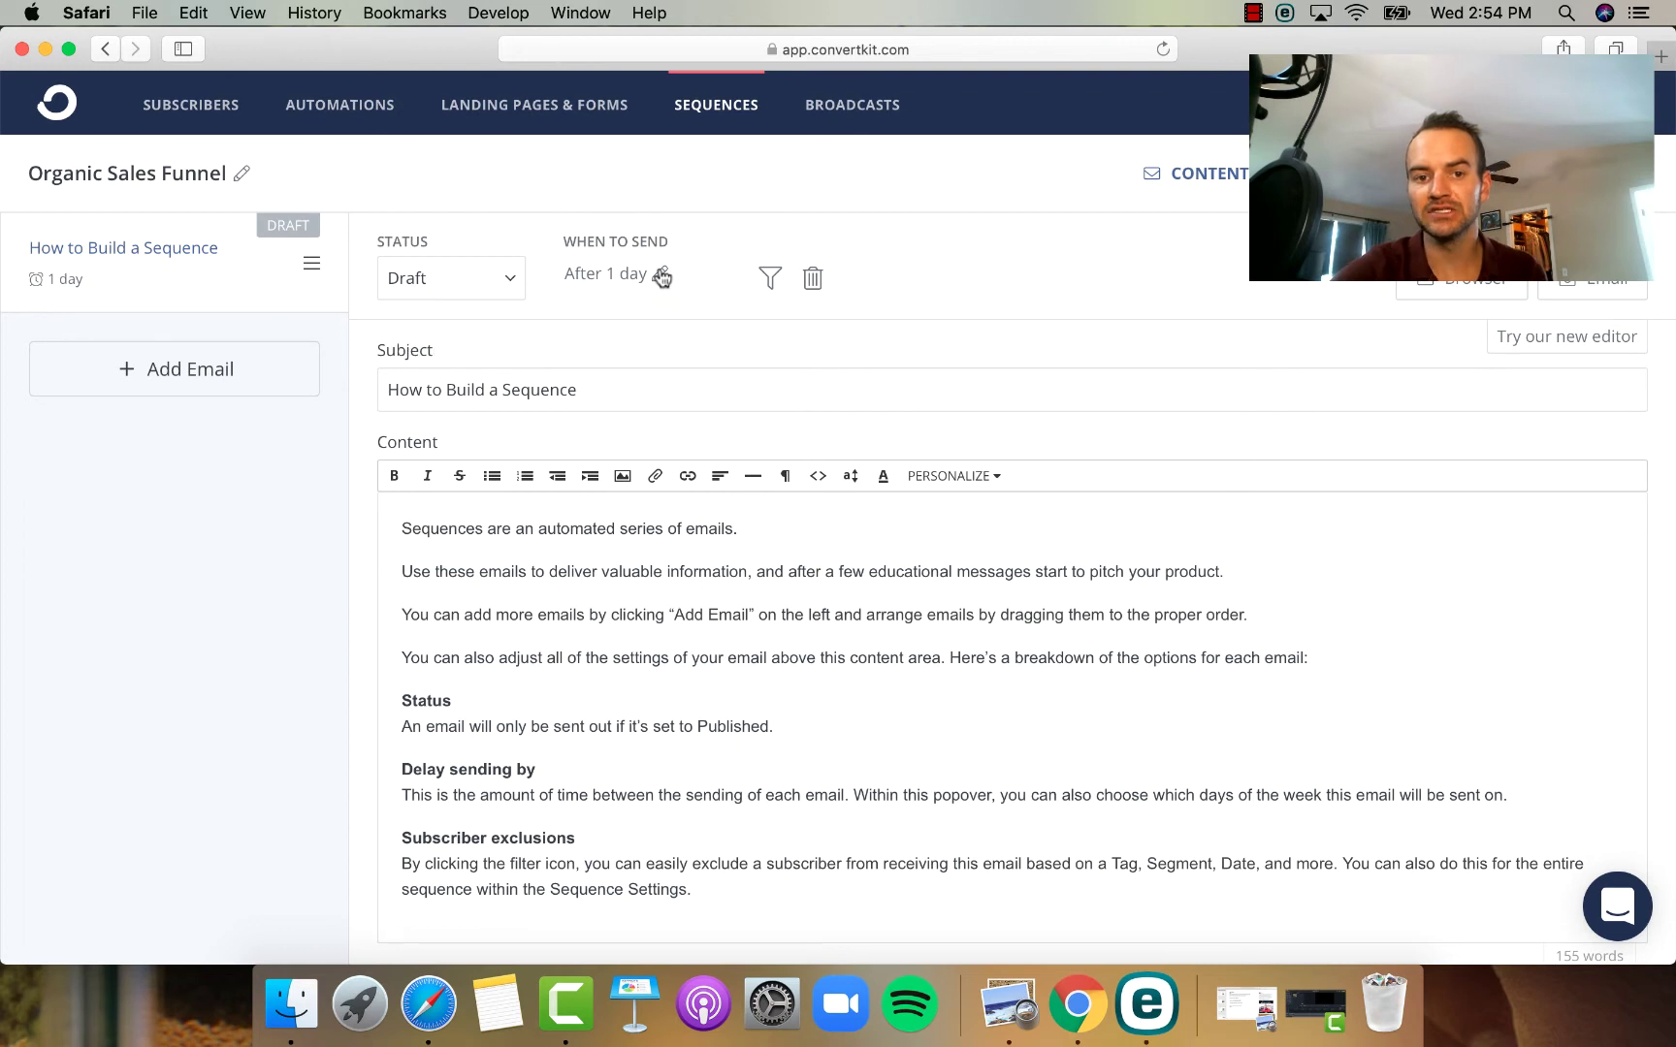
- Set the first email to send immediately by changing its delay to 0 days, keeping every weekday enabled
{"action": "left_click", "coordinate": [660, 275]}
{"action": "left_click", "coordinate": [572, 353]}
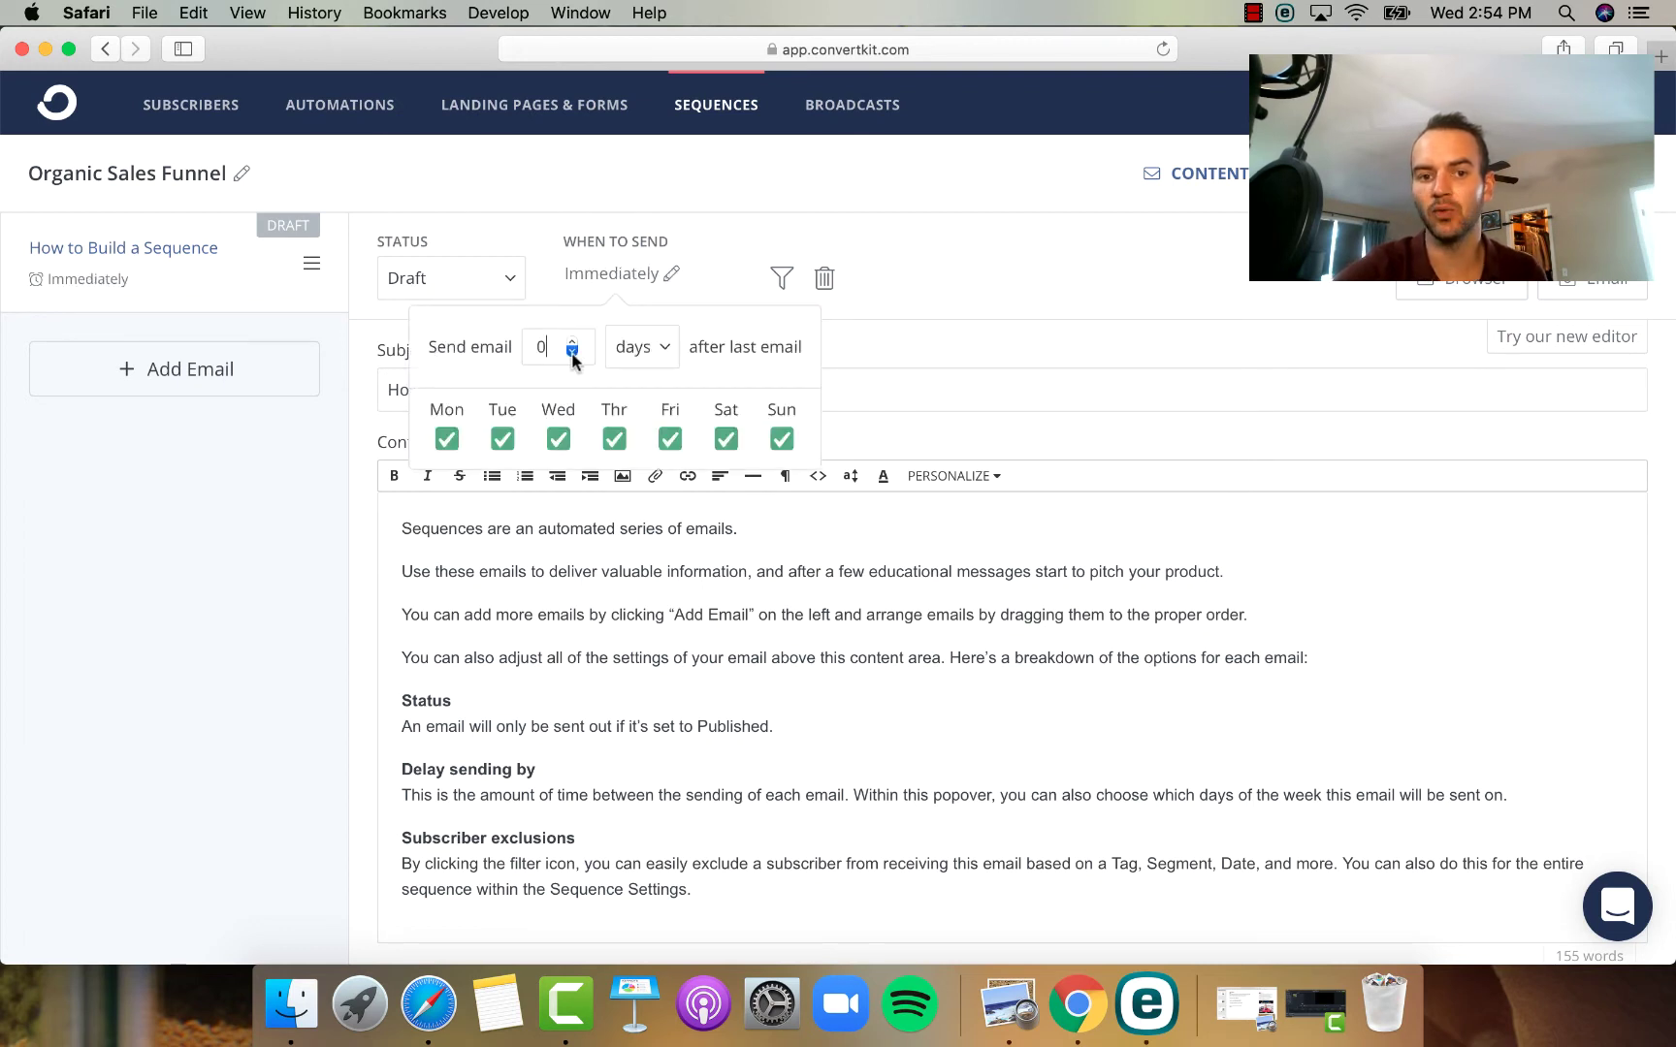
{"action": "left_click", "coordinate": [1013, 357]}
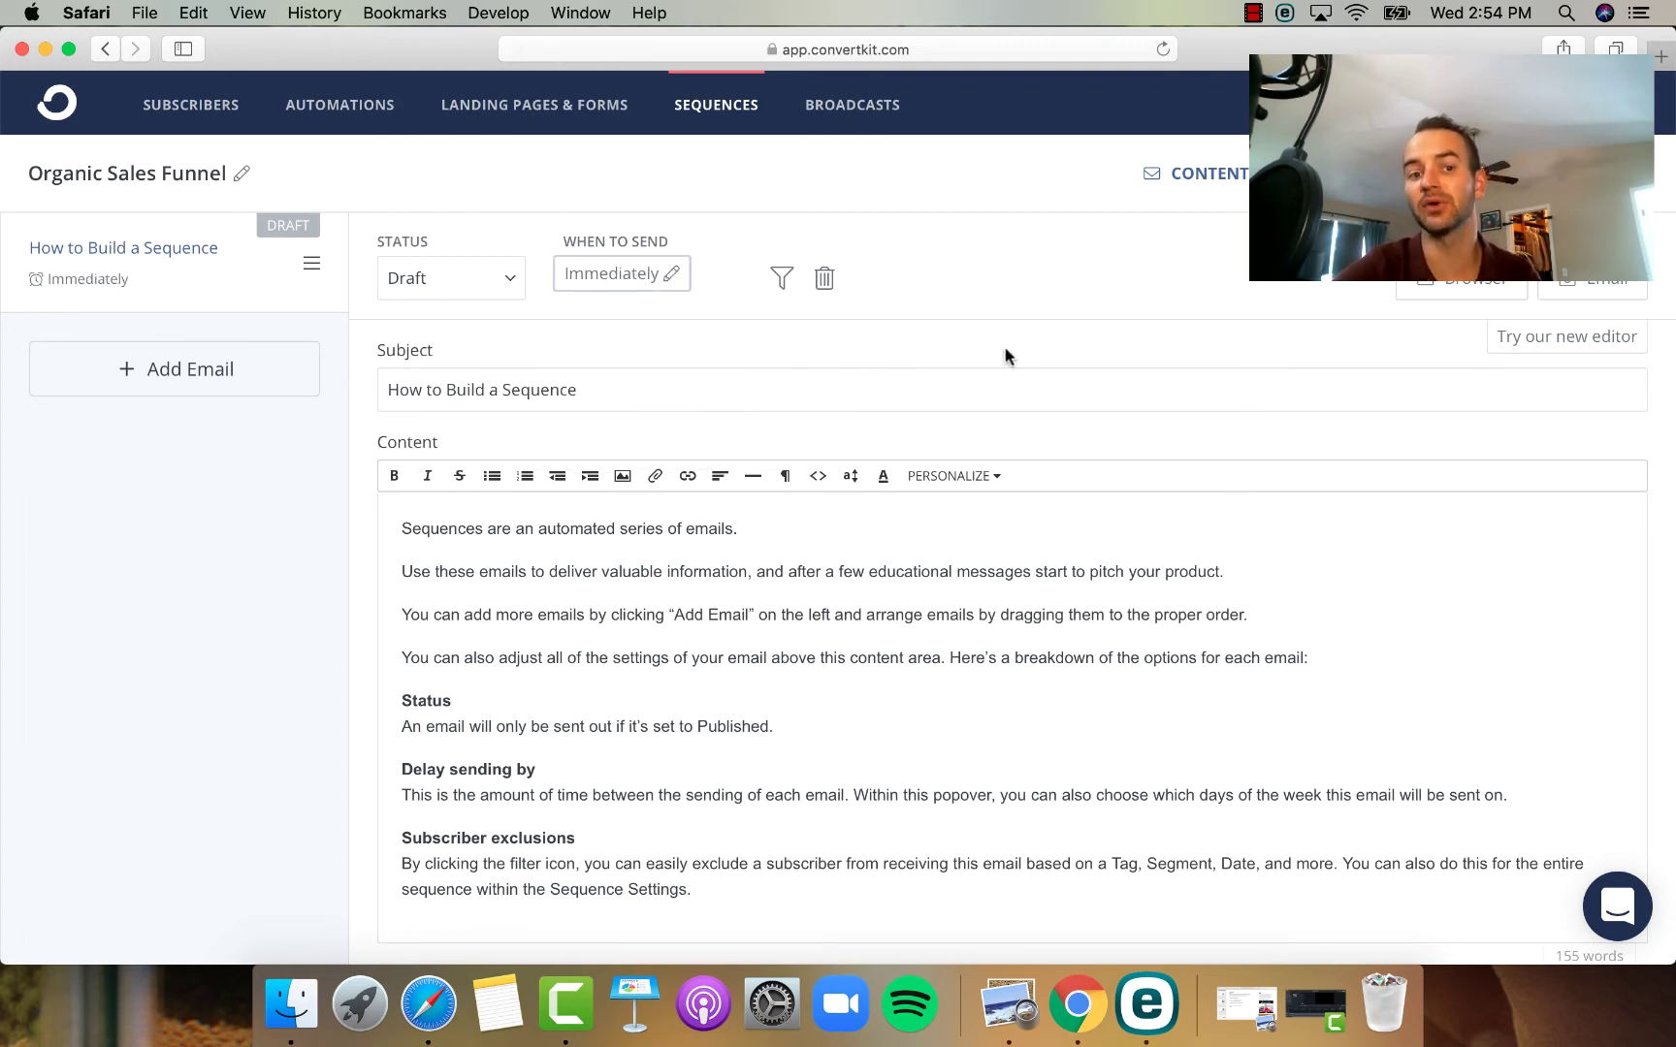
- Replace the first email's default subject with "Day #1"
{"action": "double_click", "coordinate": [607, 398]}
{"action": "triple_click", "coordinate": [607, 398]}
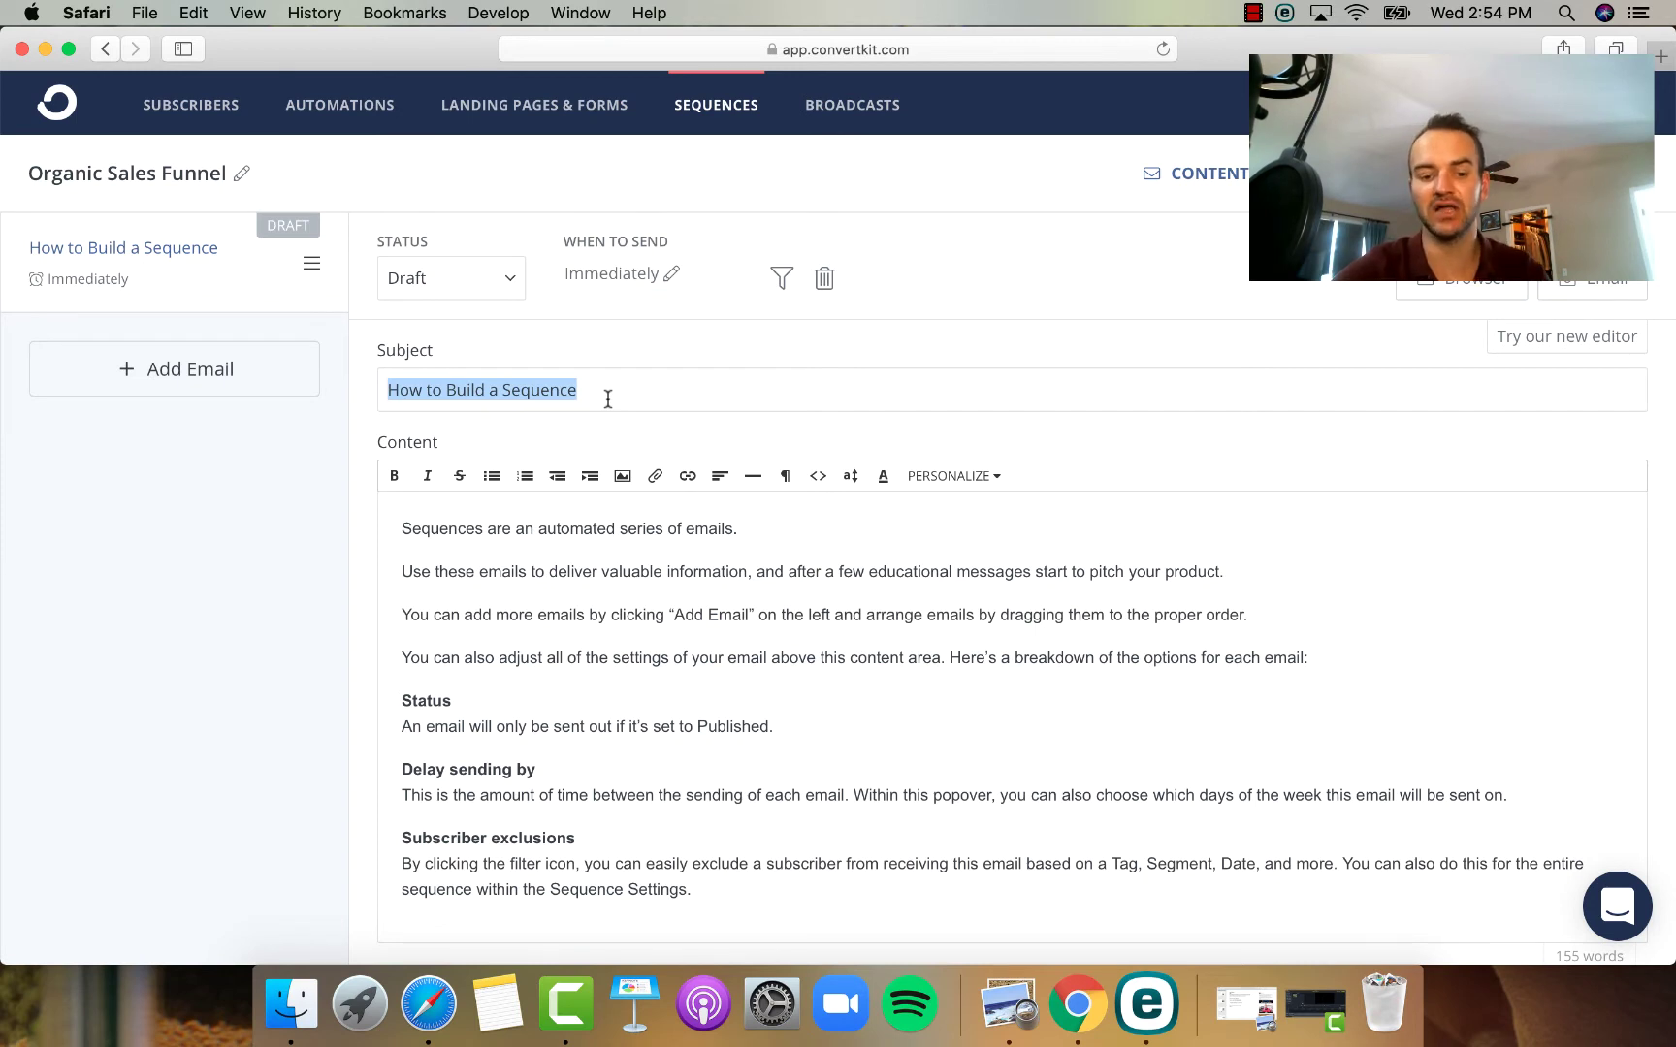
{"action": "type", "text": "Day"}
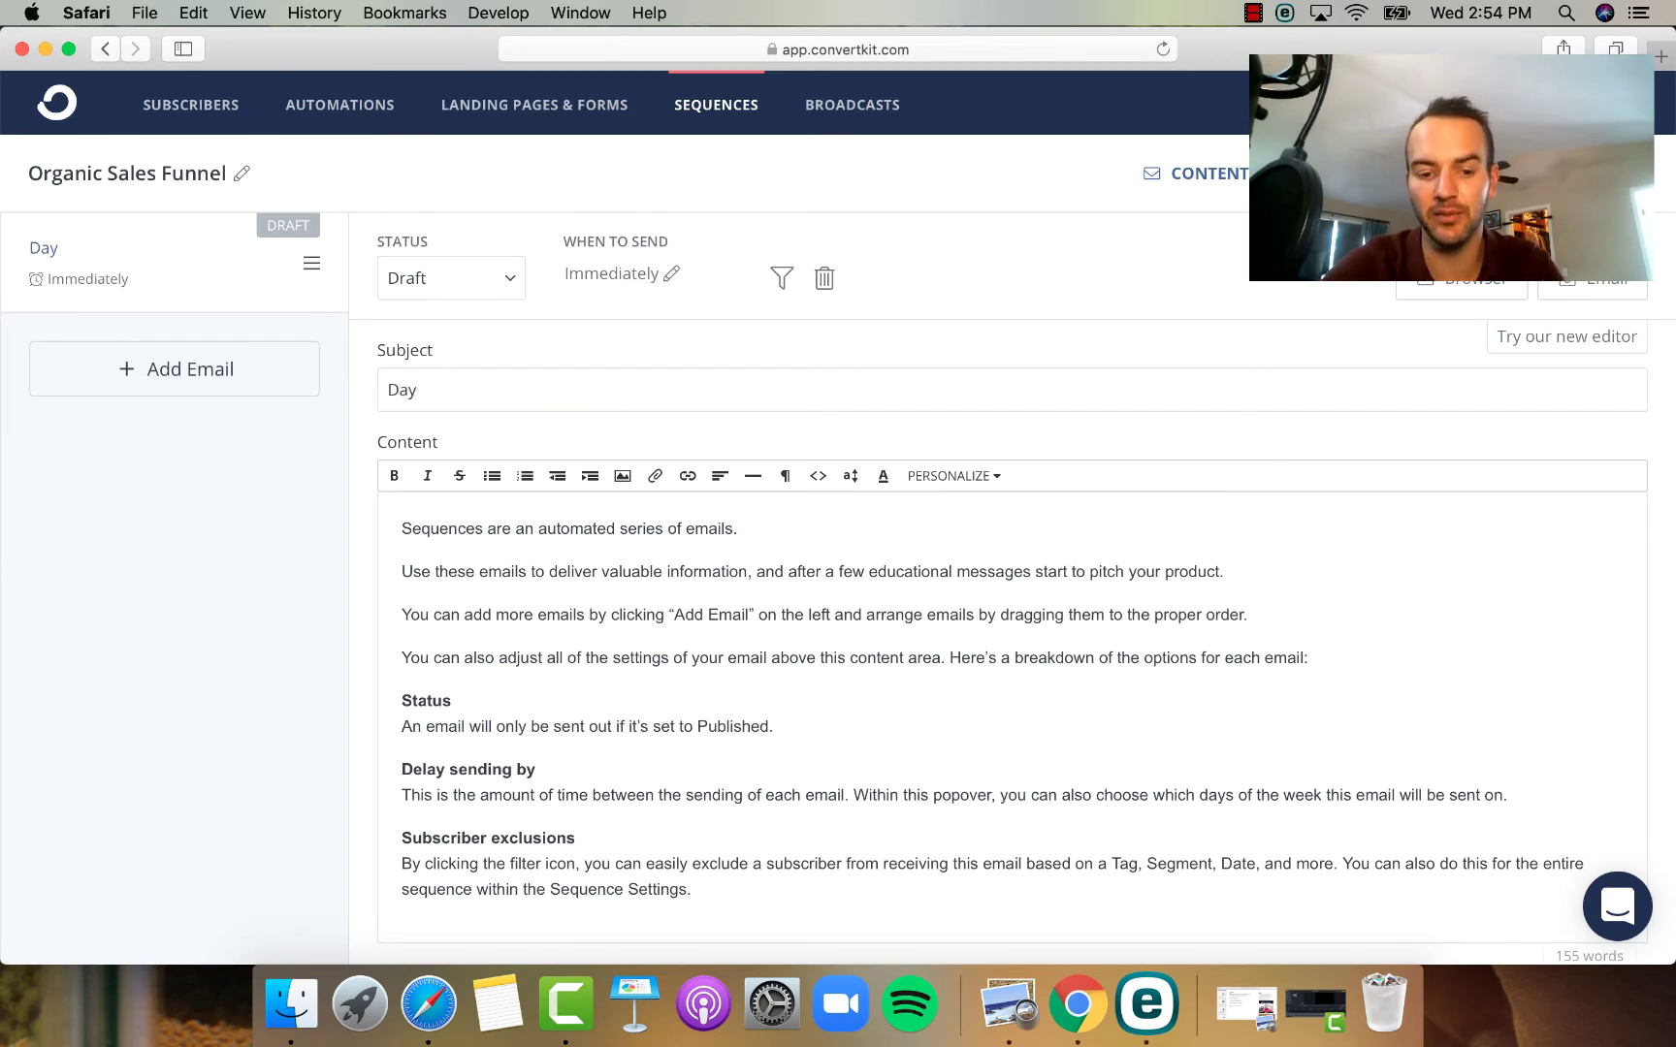
{"action": "type", "text": " #1"}
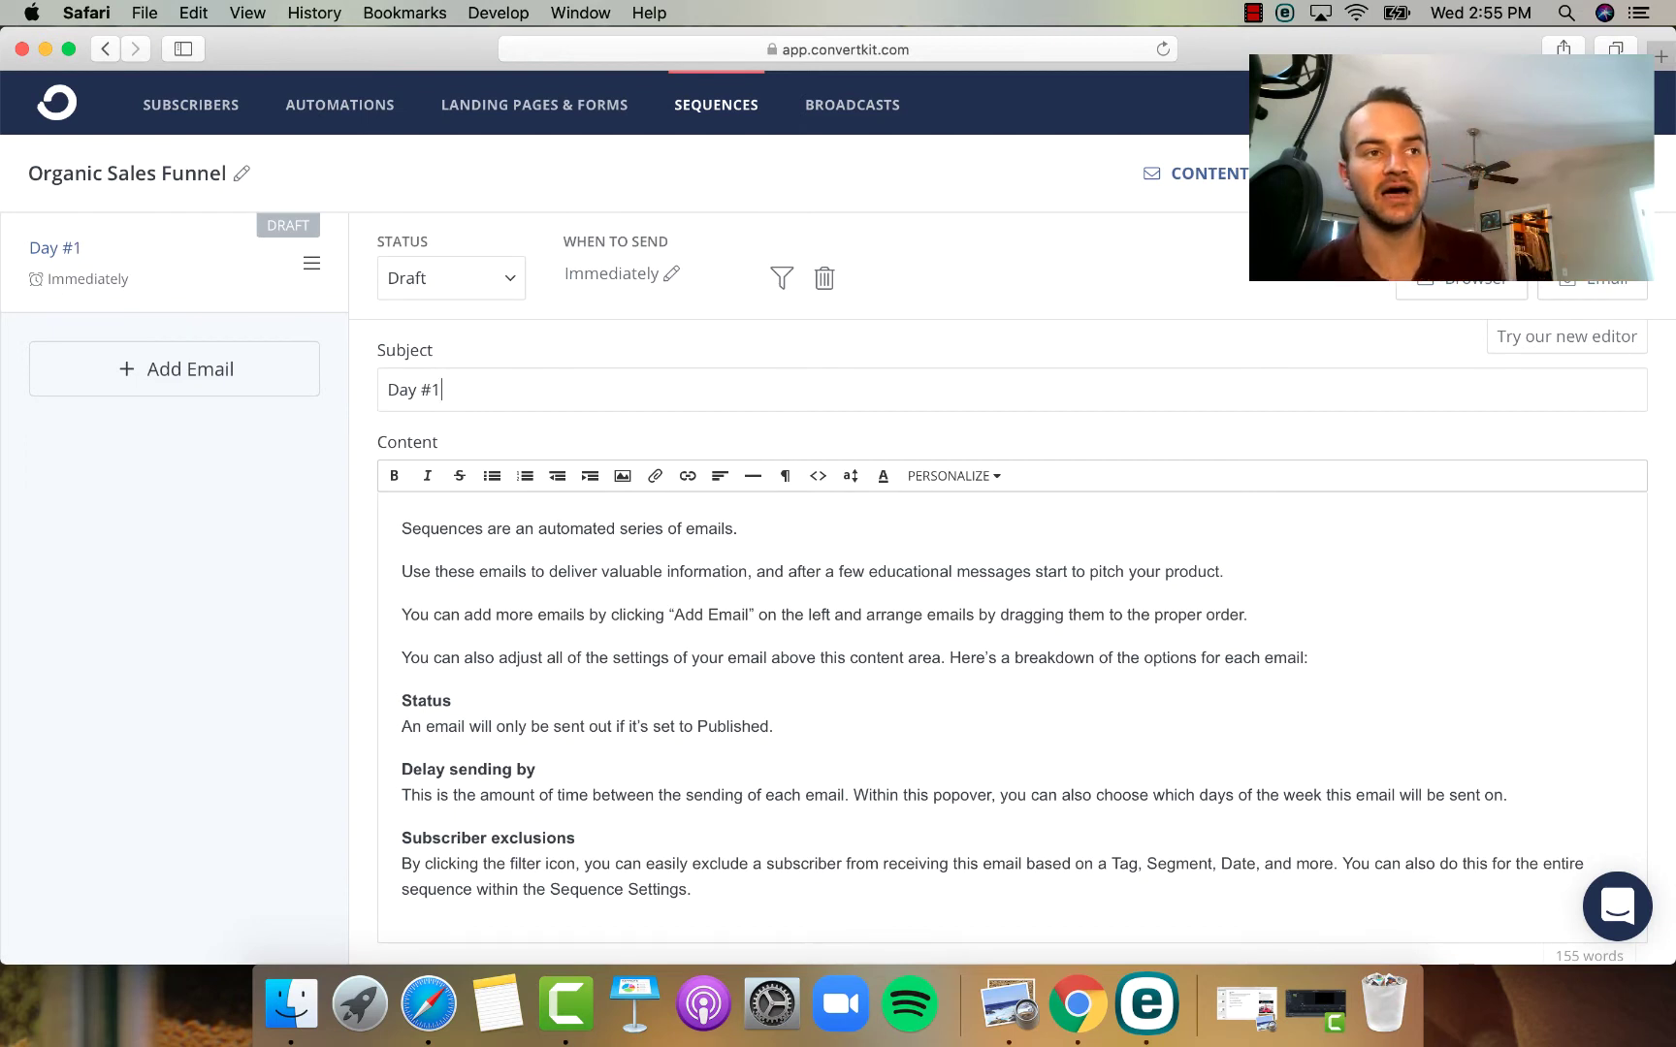
- Enclose the day label in the email's subject in square brackets so it reads "[Day #1]"
{"action": "left_click", "coordinate": [442, 389]}
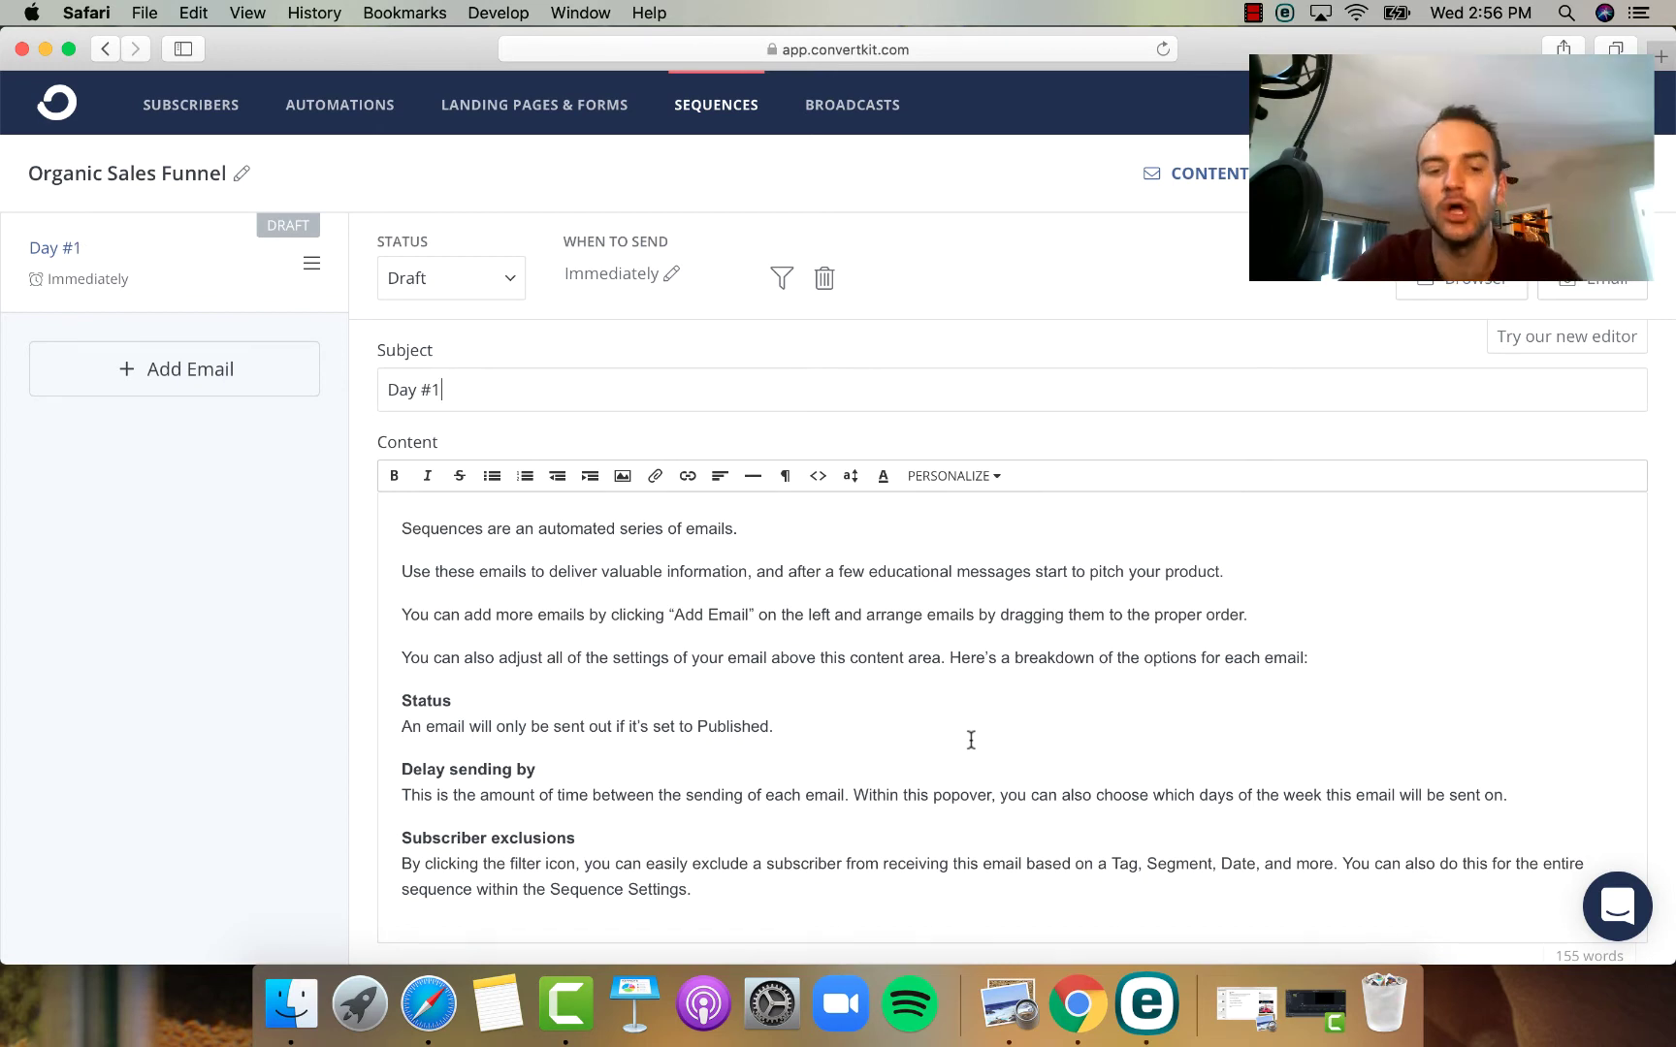
{"action": "left_click", "coordinate": [390, 390]}
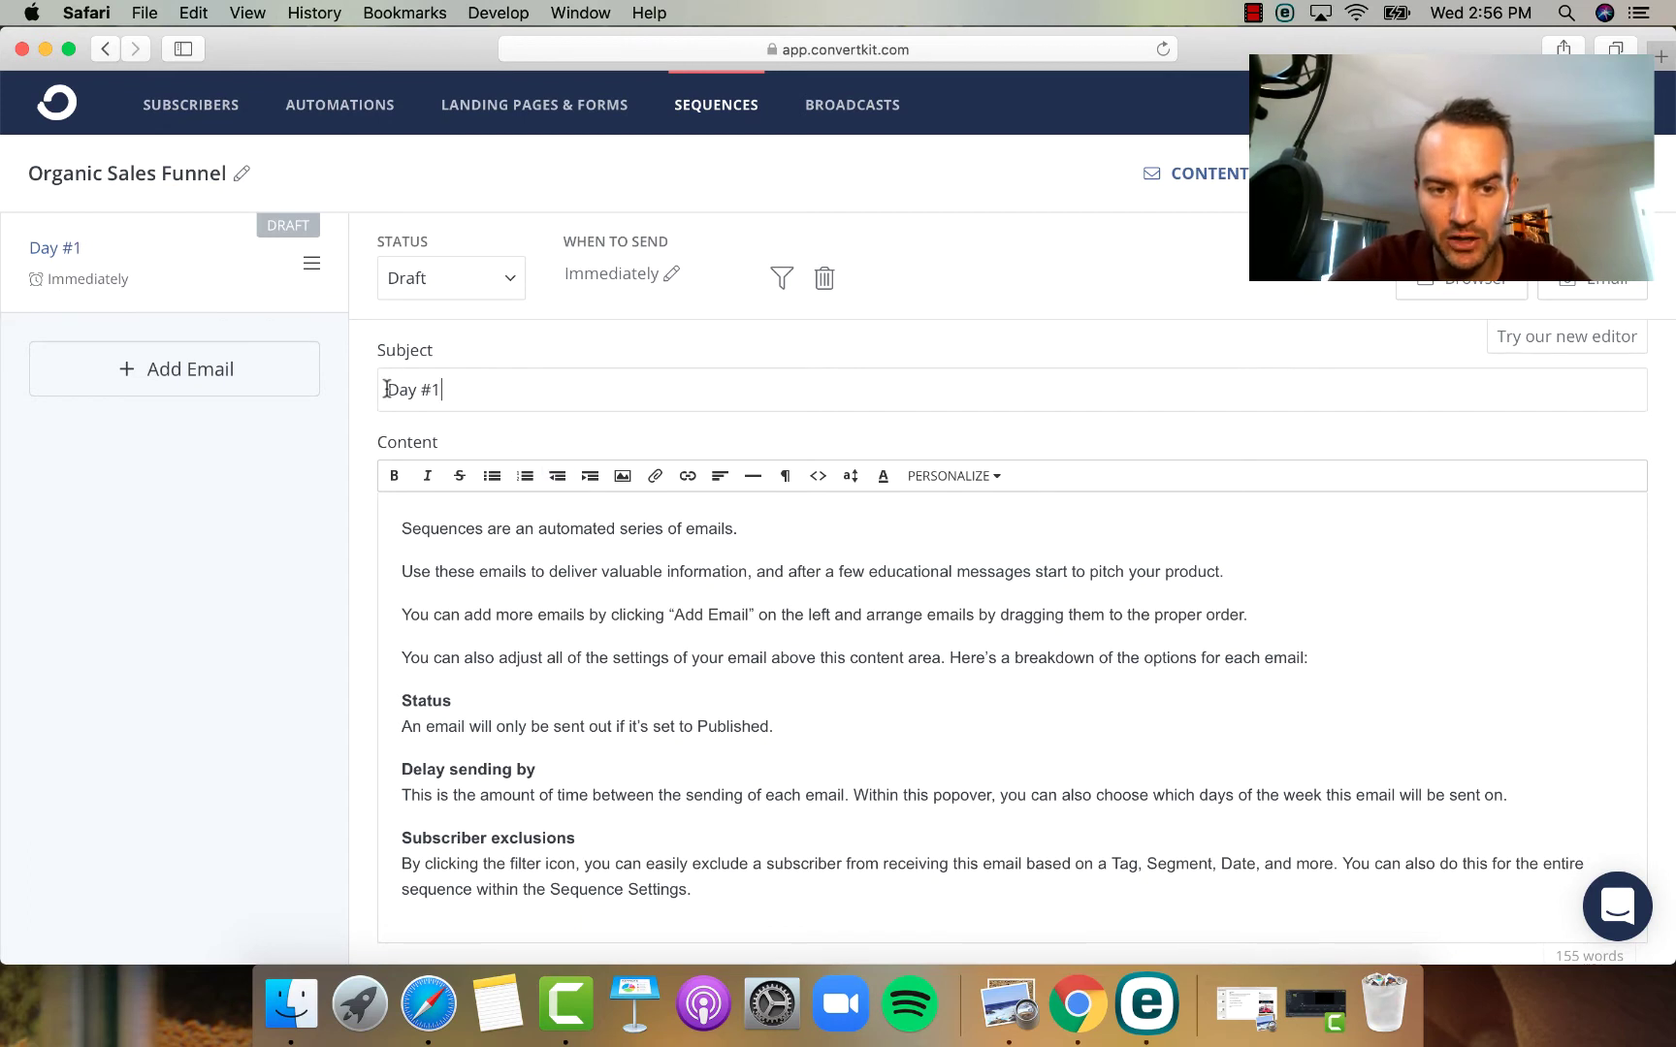
{"action": "type", "text": "["}
{"action": "left_click", "coordinate": [563, 384]}
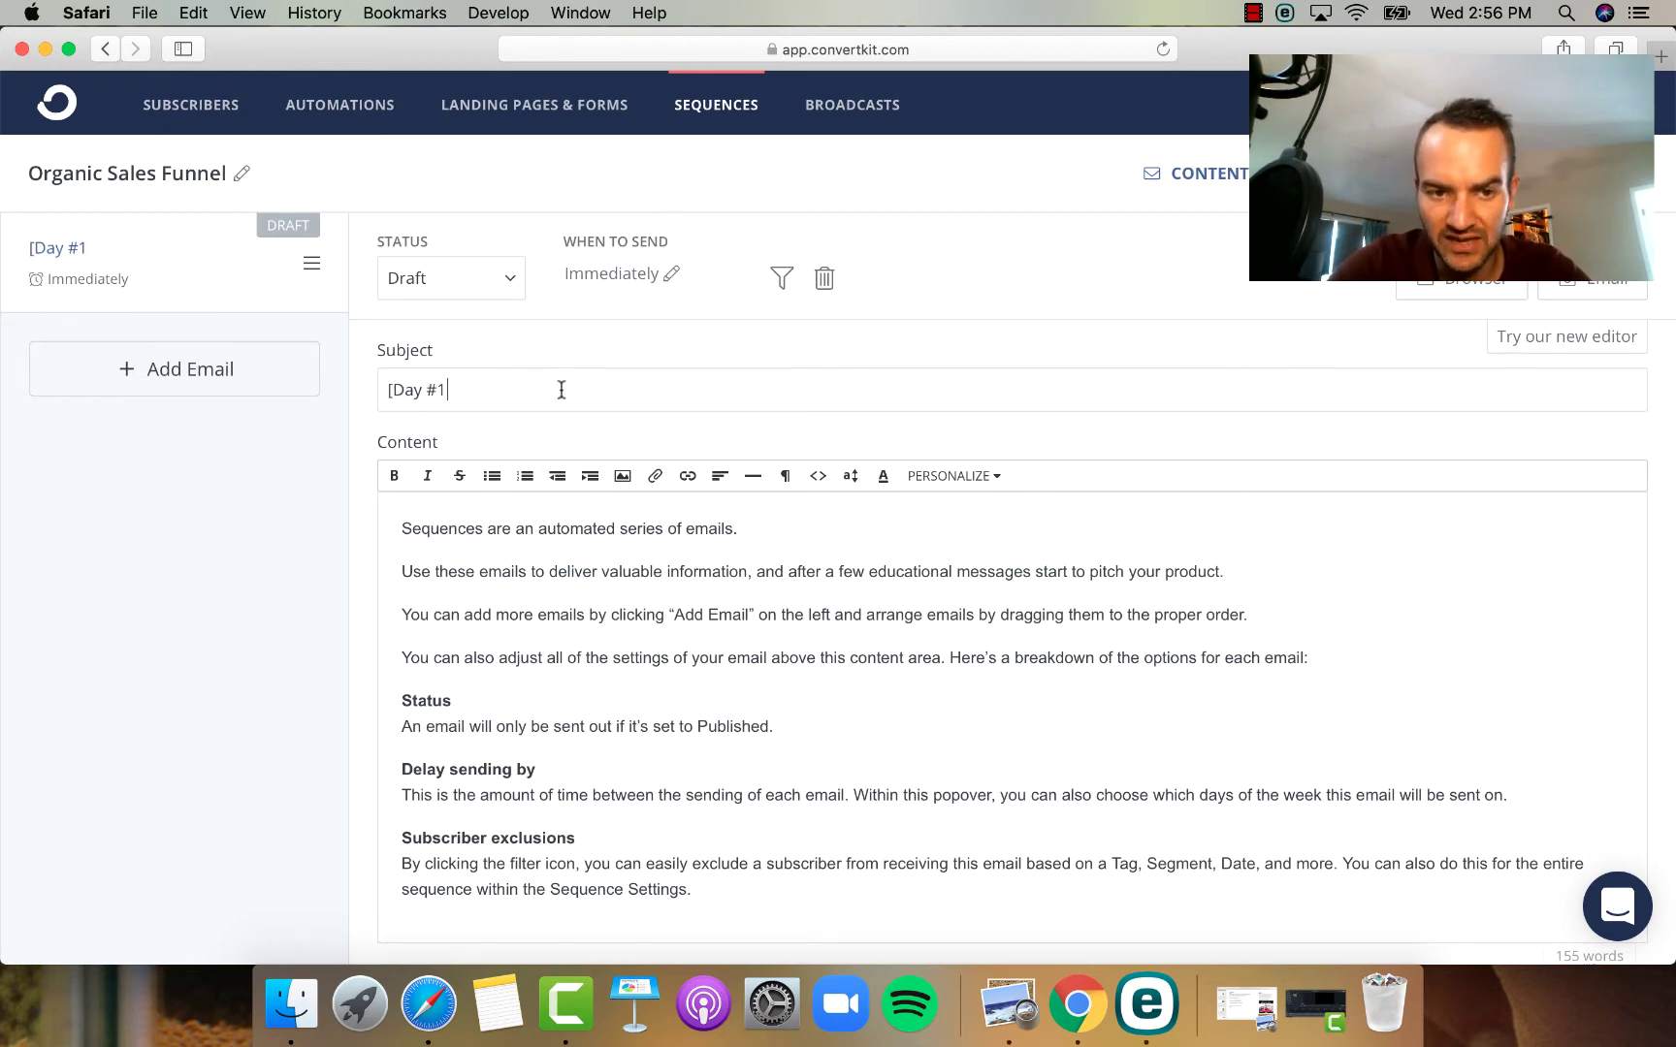
{"action": "type", "text": "]"}
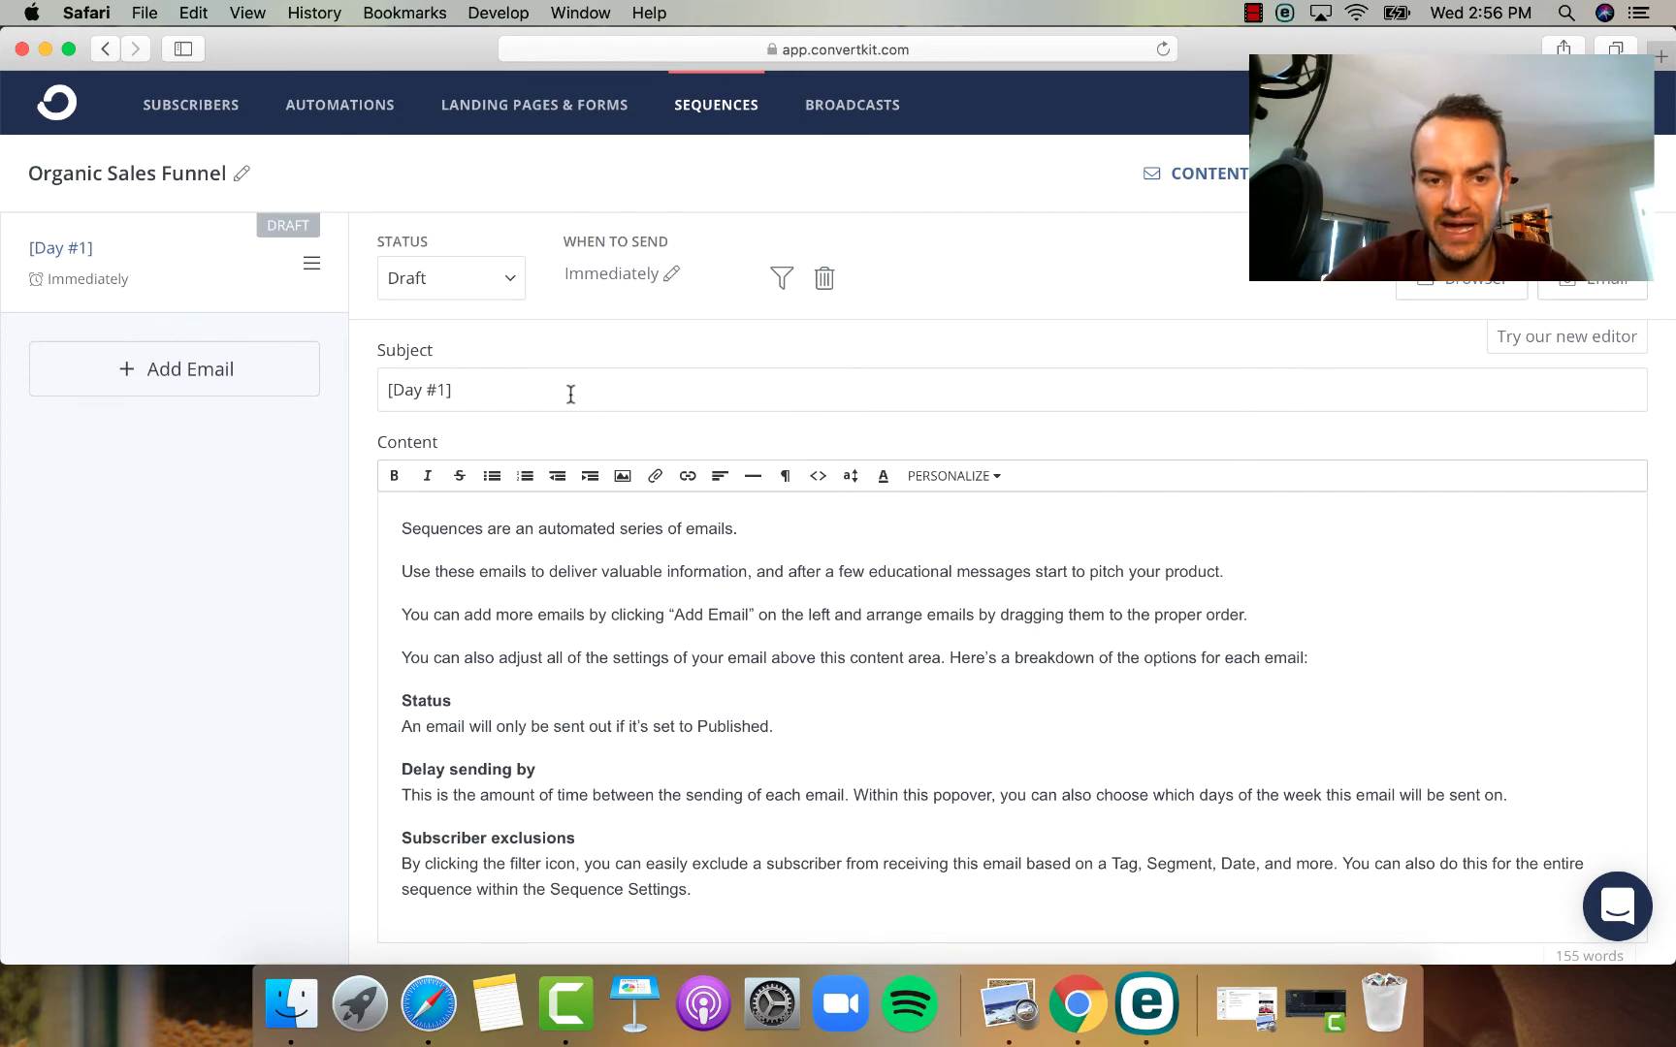
- Extend the email's subject after the bracketed day label with "Finding the Root of the Problem..."
{"action": "scroll", "coordinate": [570, 394], "scroll_direction": "down", "scroll_amount": 1}
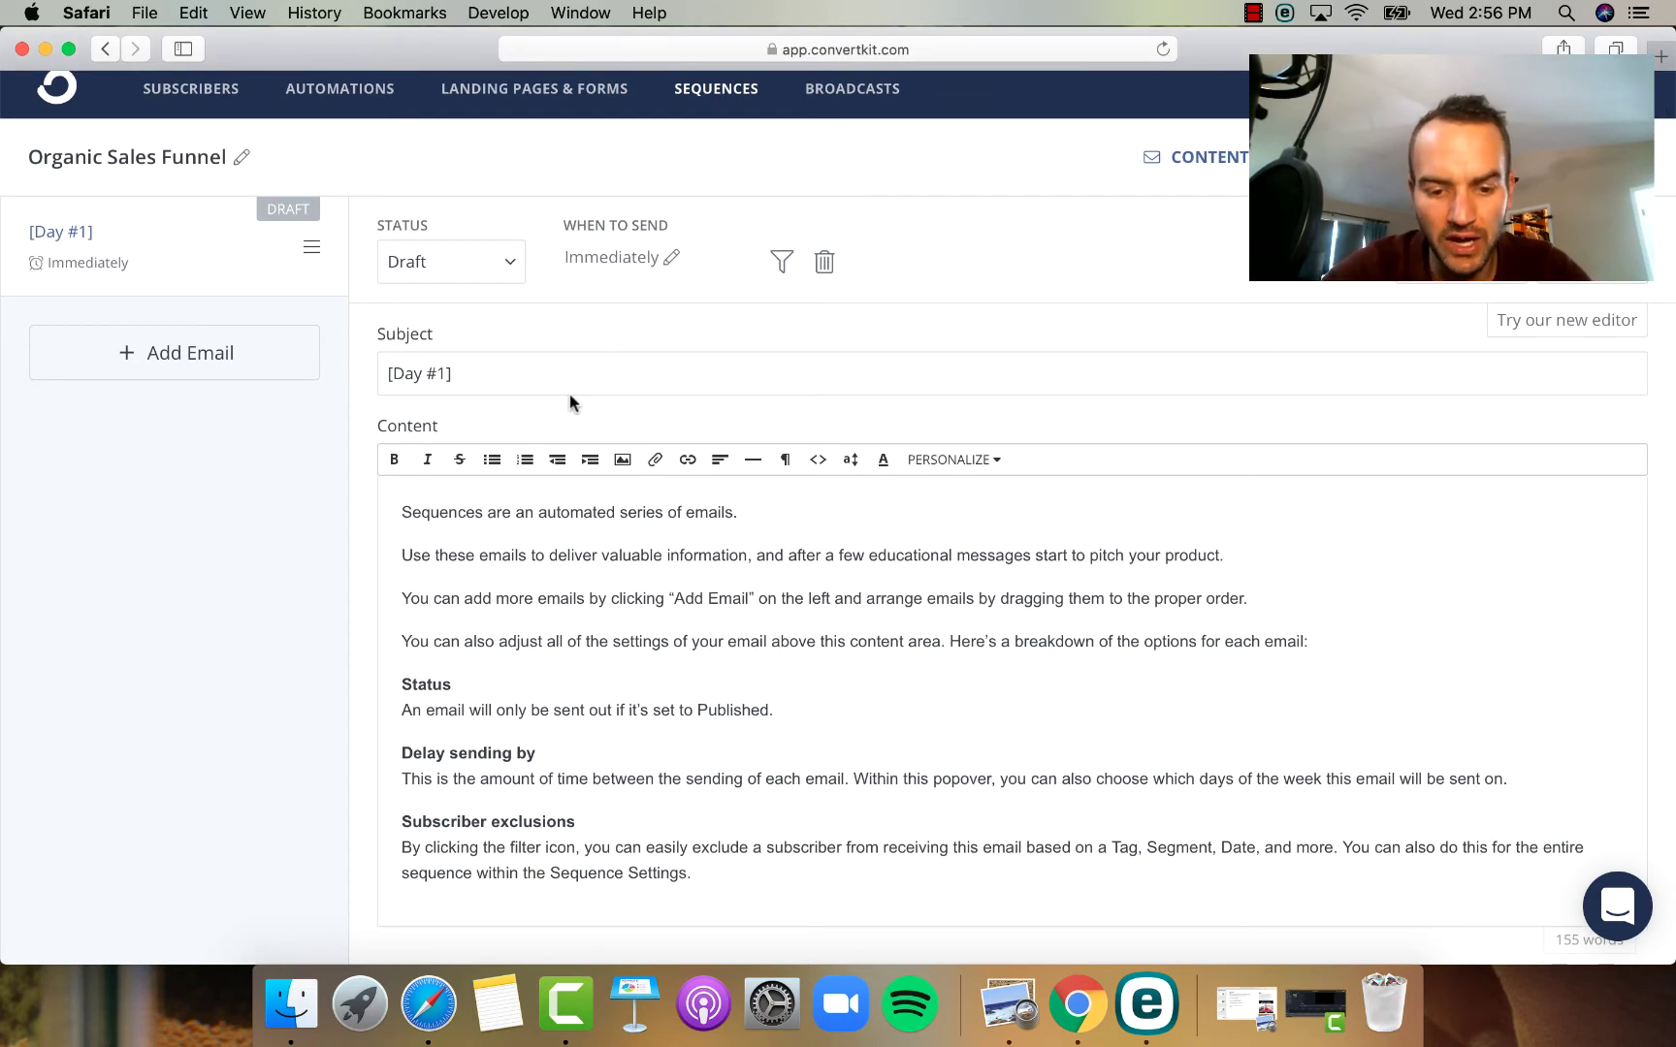
{"action": "type", "text": "Findin"}
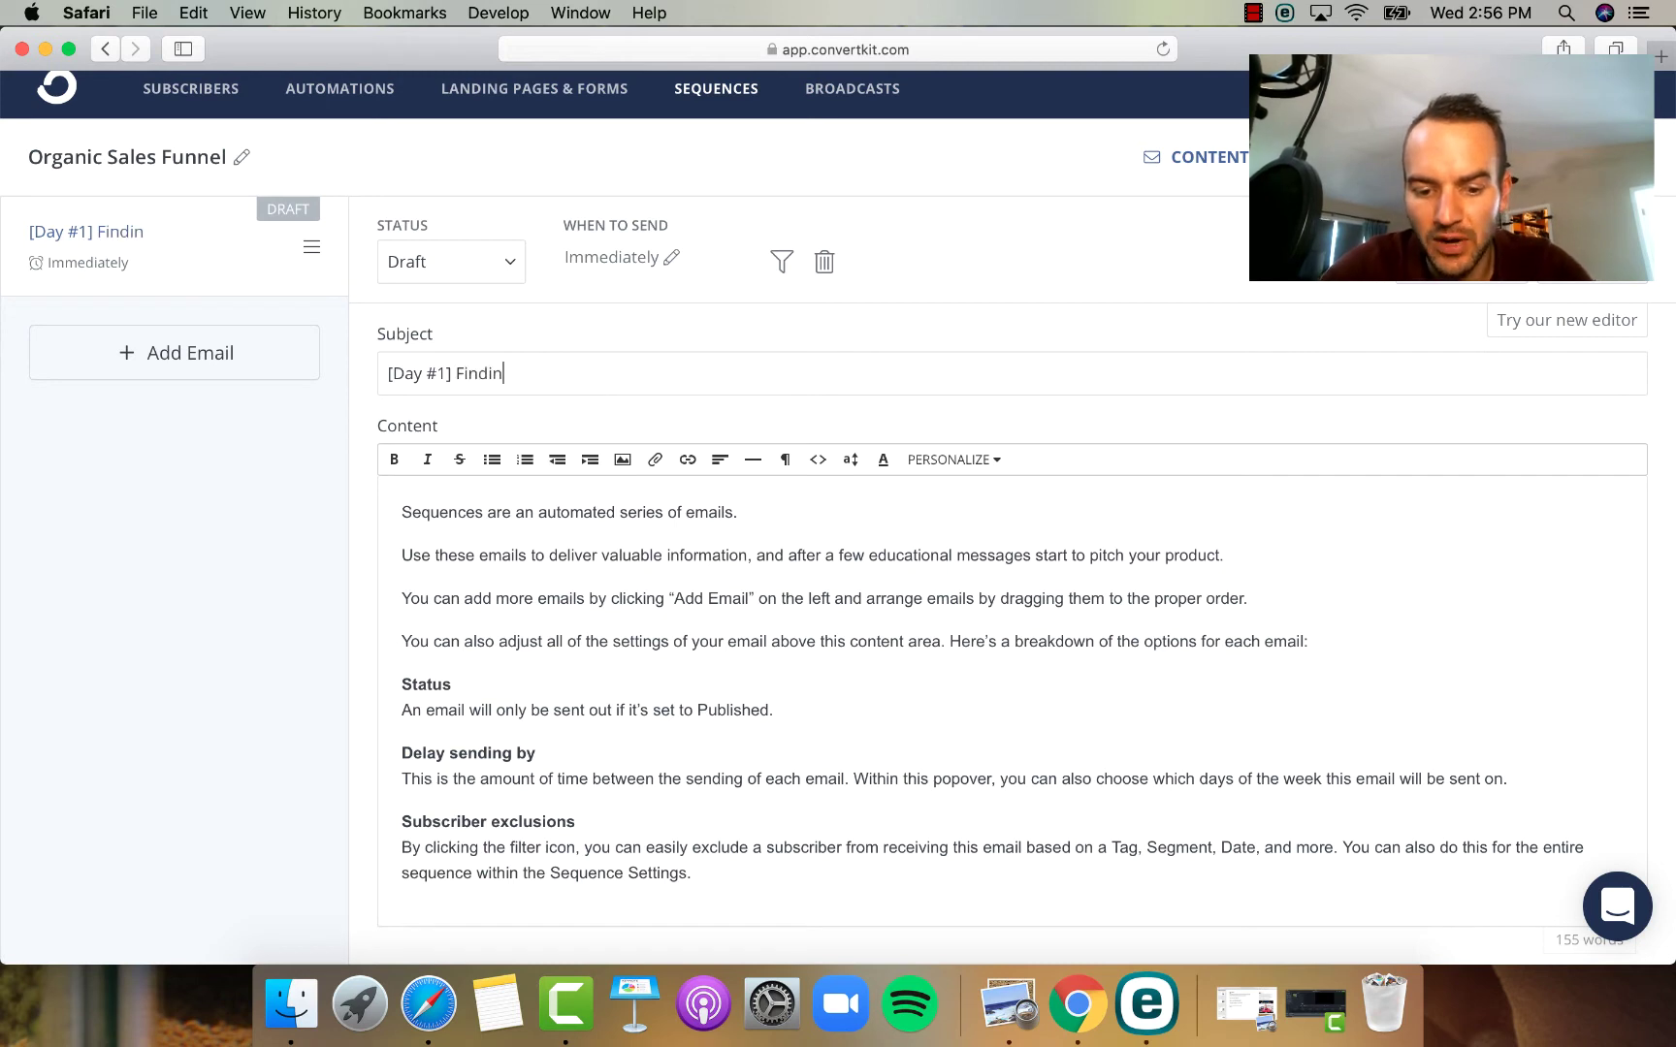
{"action": "type", "text": "g th Prob"}
{"action": "type", "text": "l"}
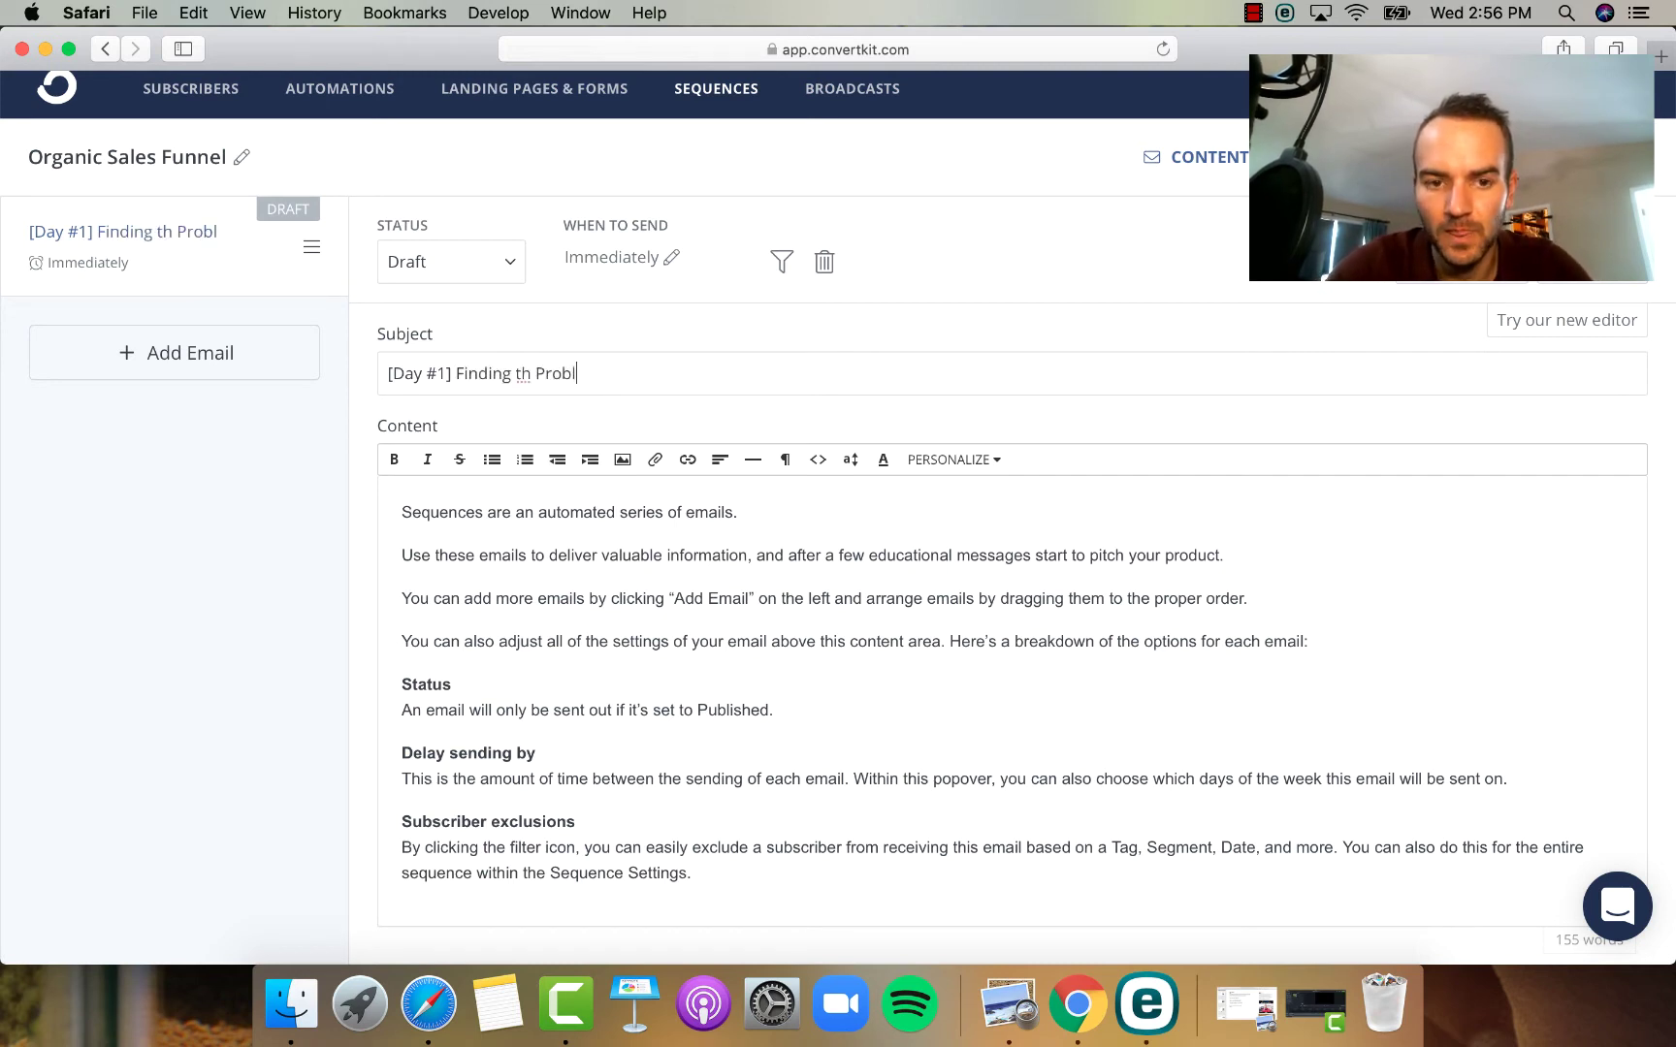
{"action": "type", "text": "em..."}
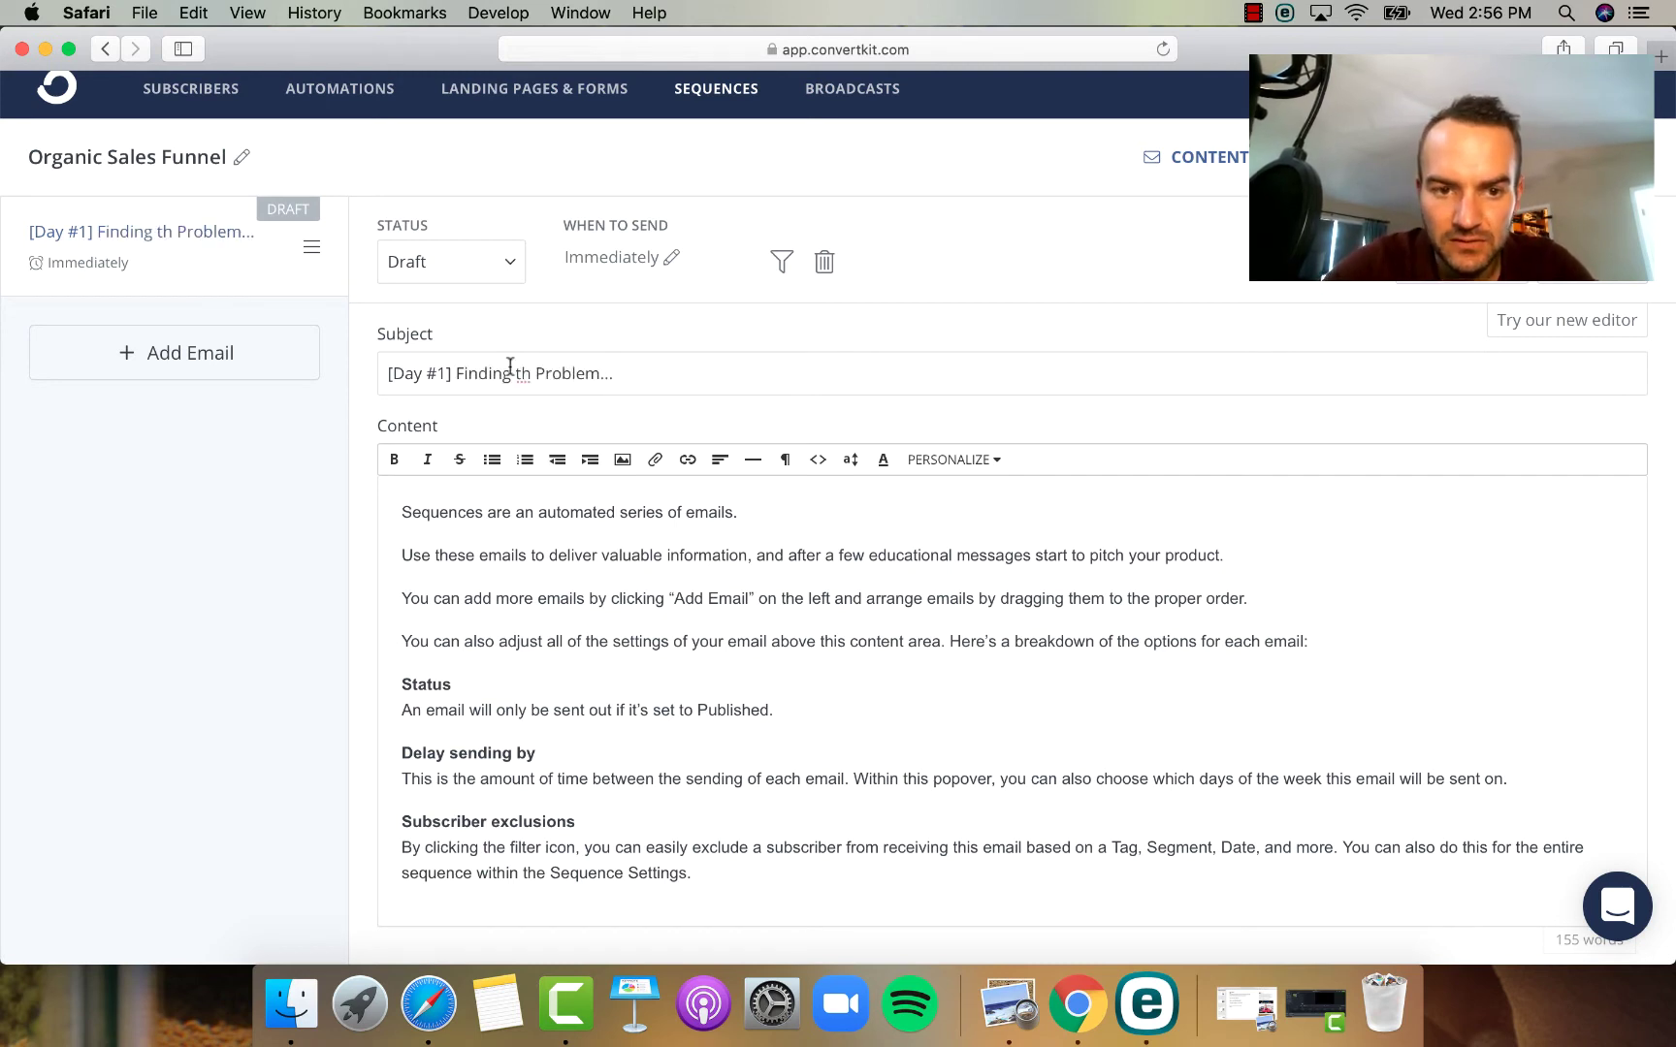
{"action": "left_click", "coordinate": [527, 372]}
{"action": "type", "text": "e Root "}
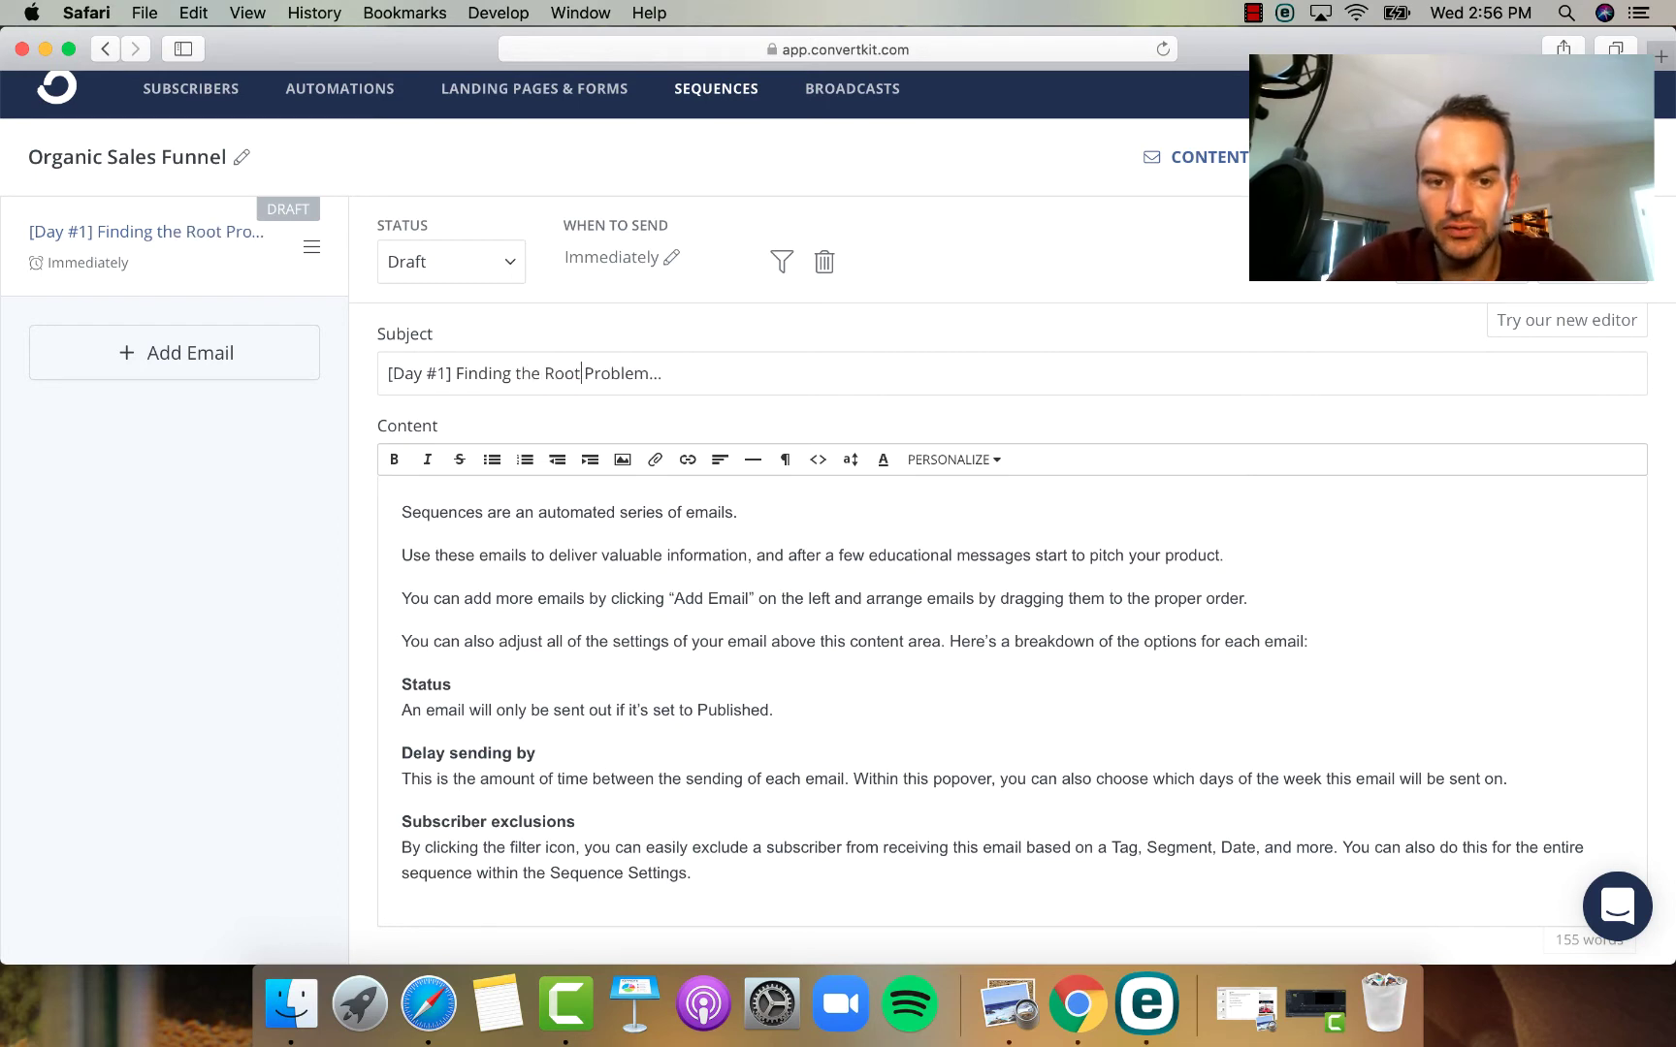
{"action": "type", "text": "of the"}
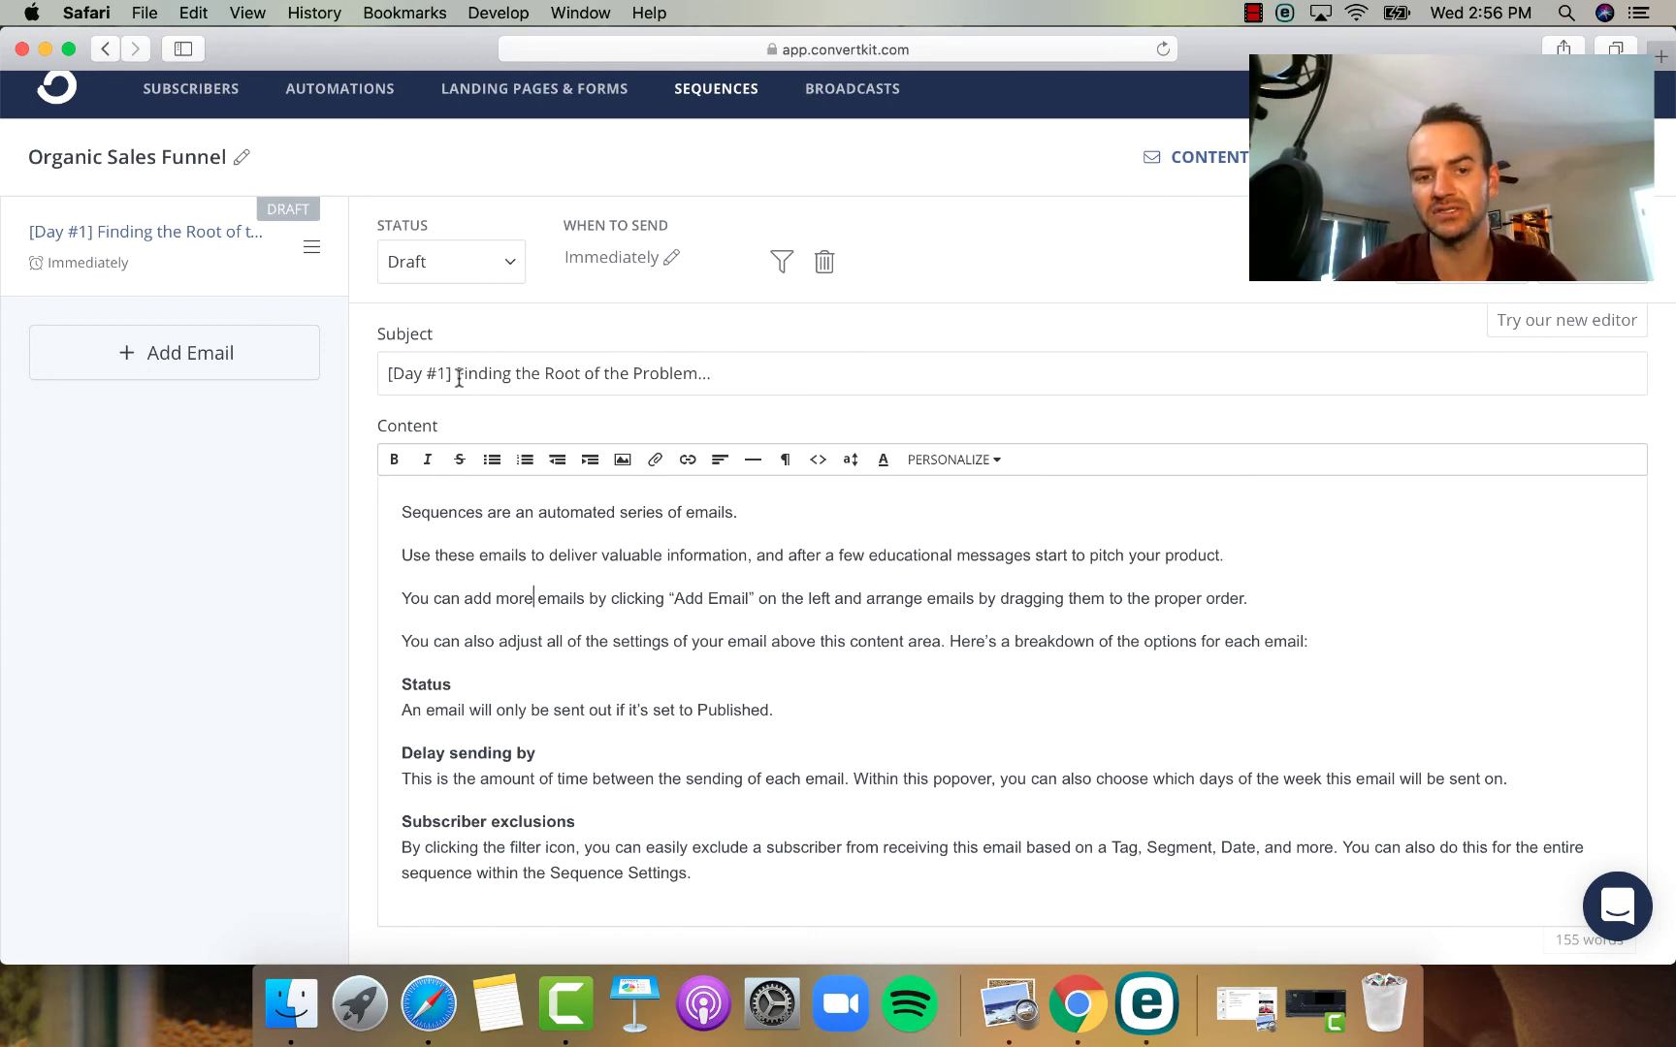
{"action": "scroll", "coordinate": [501, 532], "scroll_direction": "down", "scroll_amount": 1}
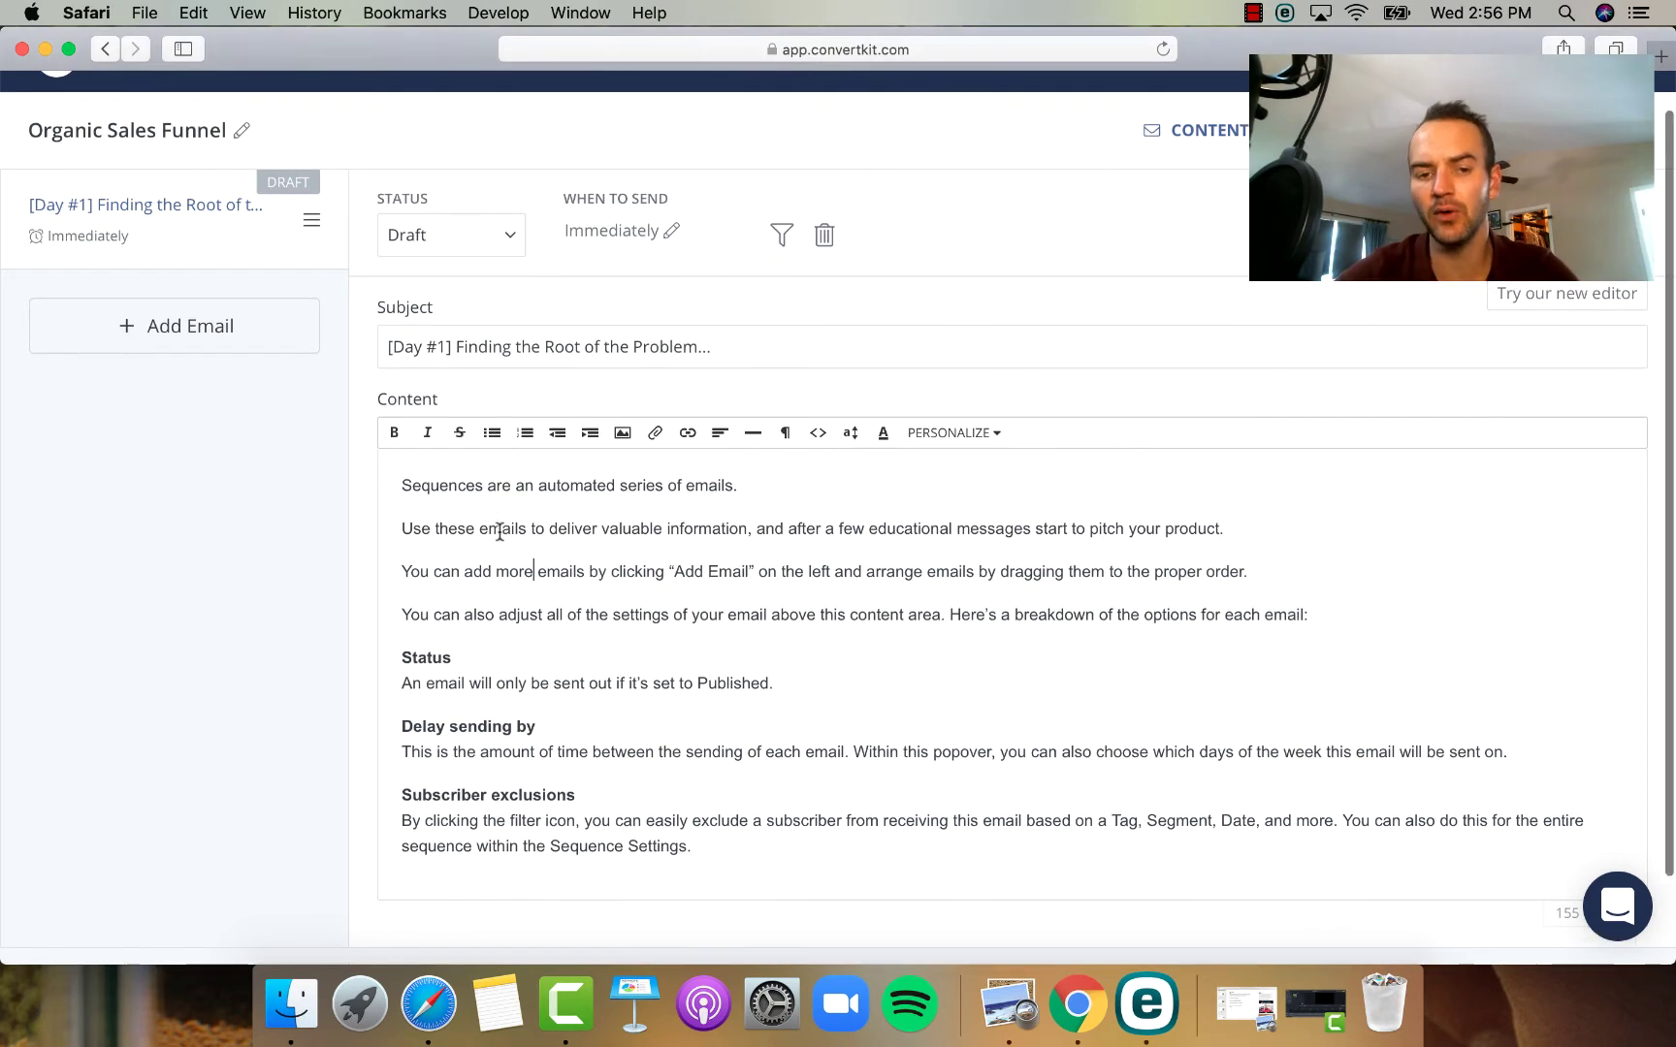
{"action": "left_click_drag", "start_coordinate": [401, 485], "coordinate": [673, 692]}
{"action": "scroll", "coordinate": [673, 691], "scroll_direction": "down", "scroll_amount": 2}
{"action": "left_click", "coordinate": [574, 558]}
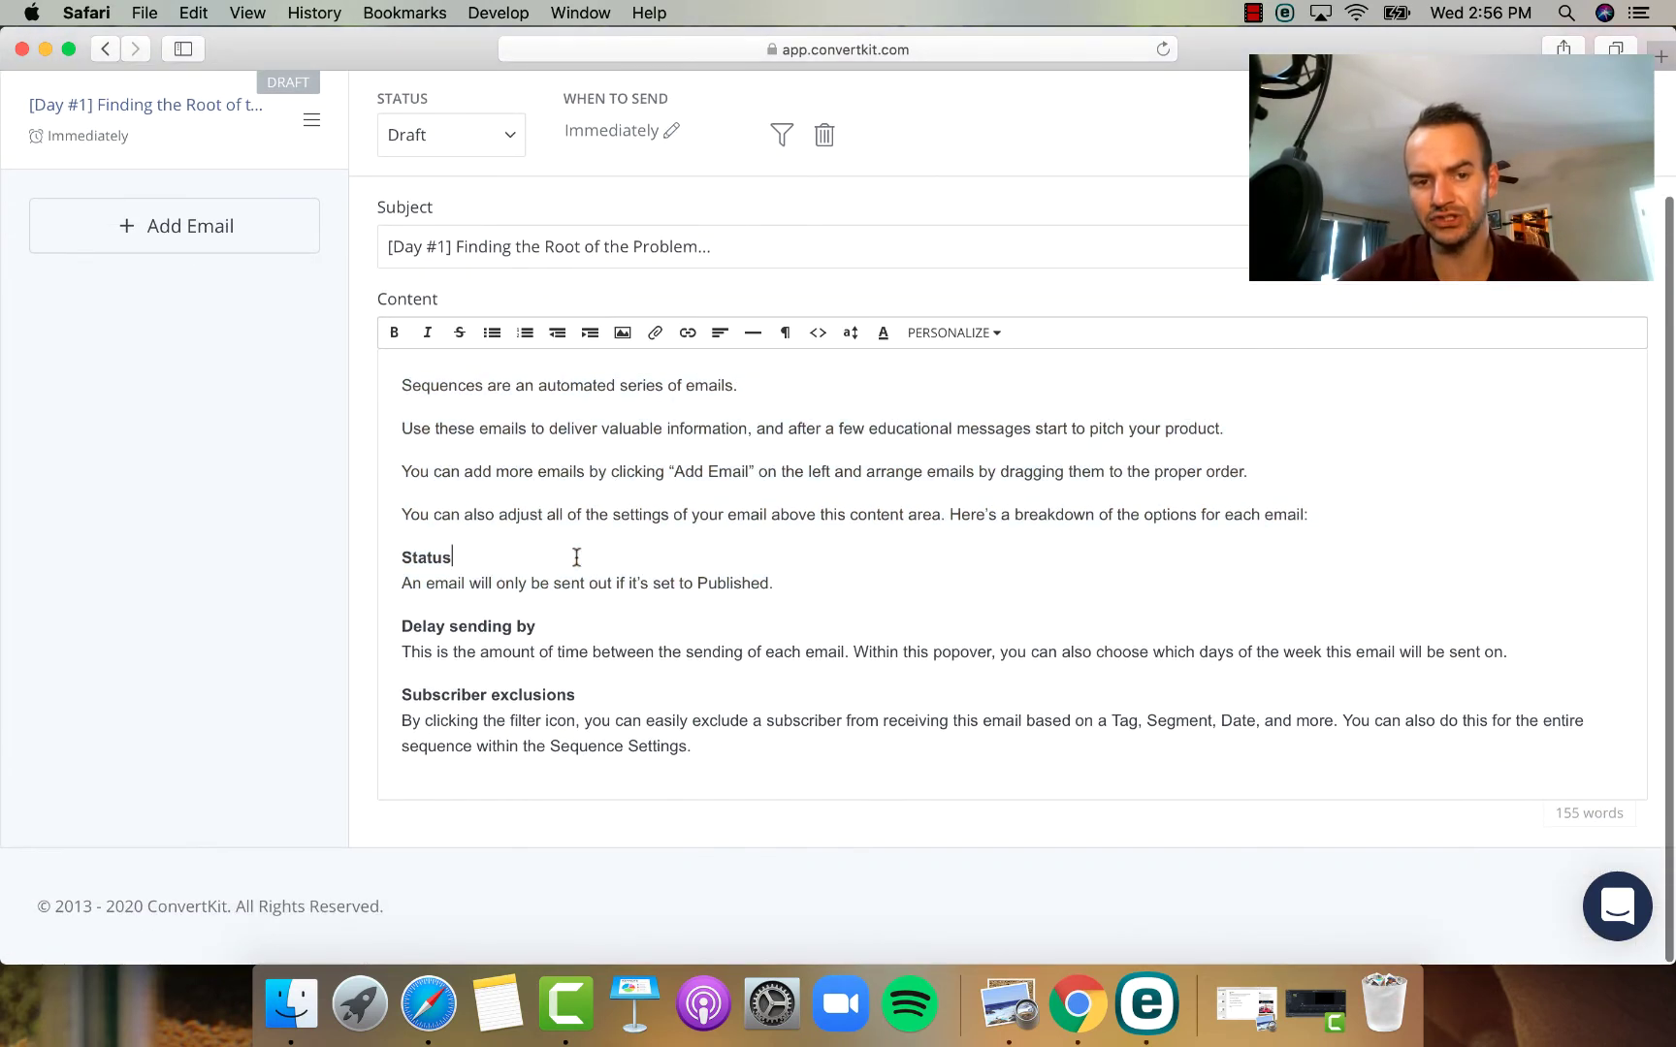
{"action": "scroll", "coordinate": [1484, 352], "scroll_direction": "up", "scroll_amount": 2}
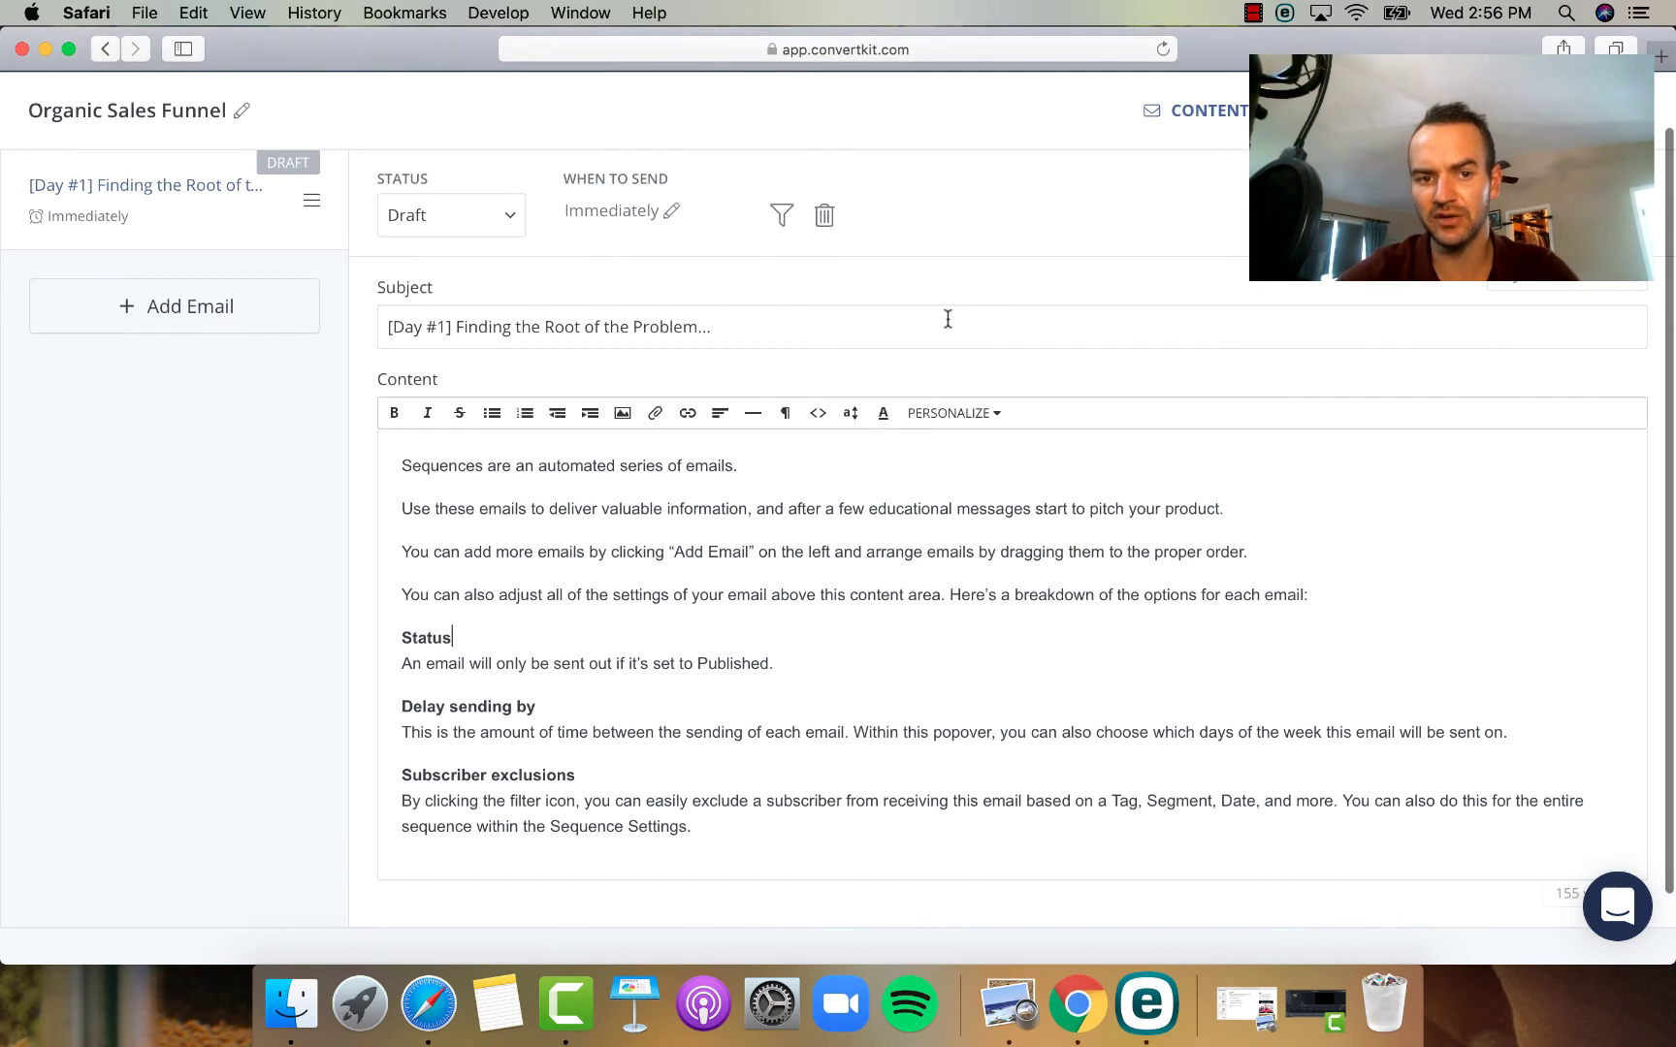
{"action": "triple_click", "coordinate": [502, 323]}
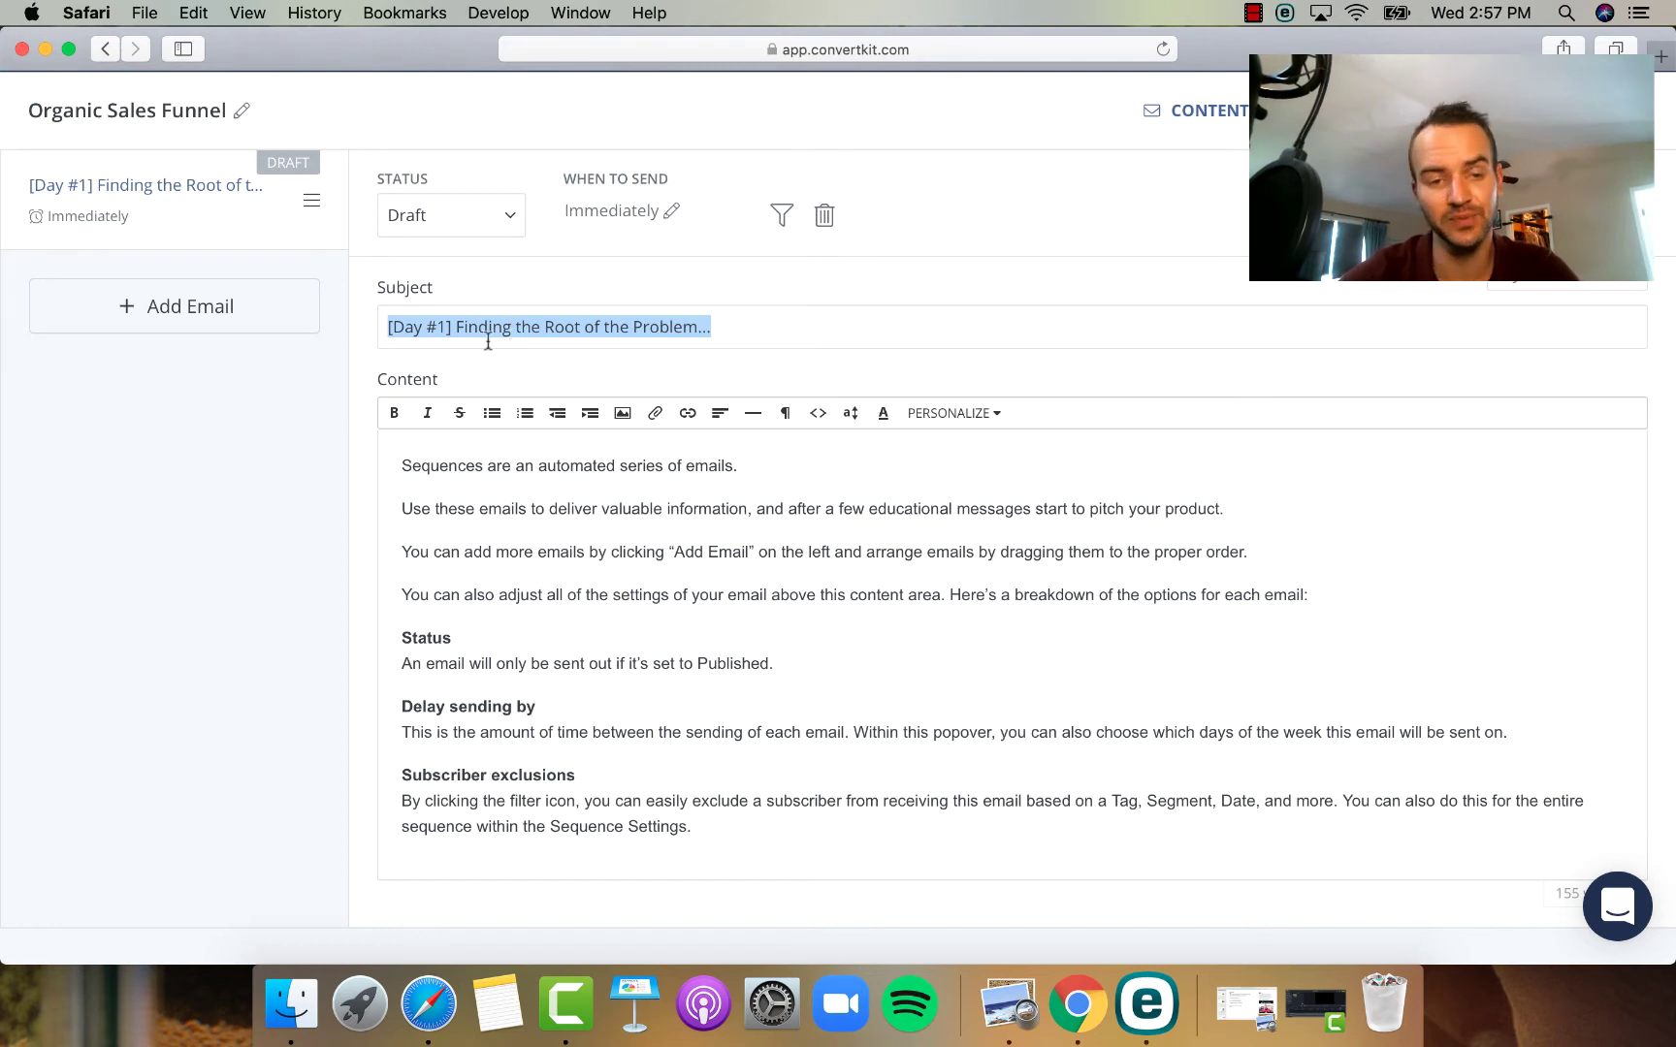
{"action": "left_click", "coordinate": [633, 328]}
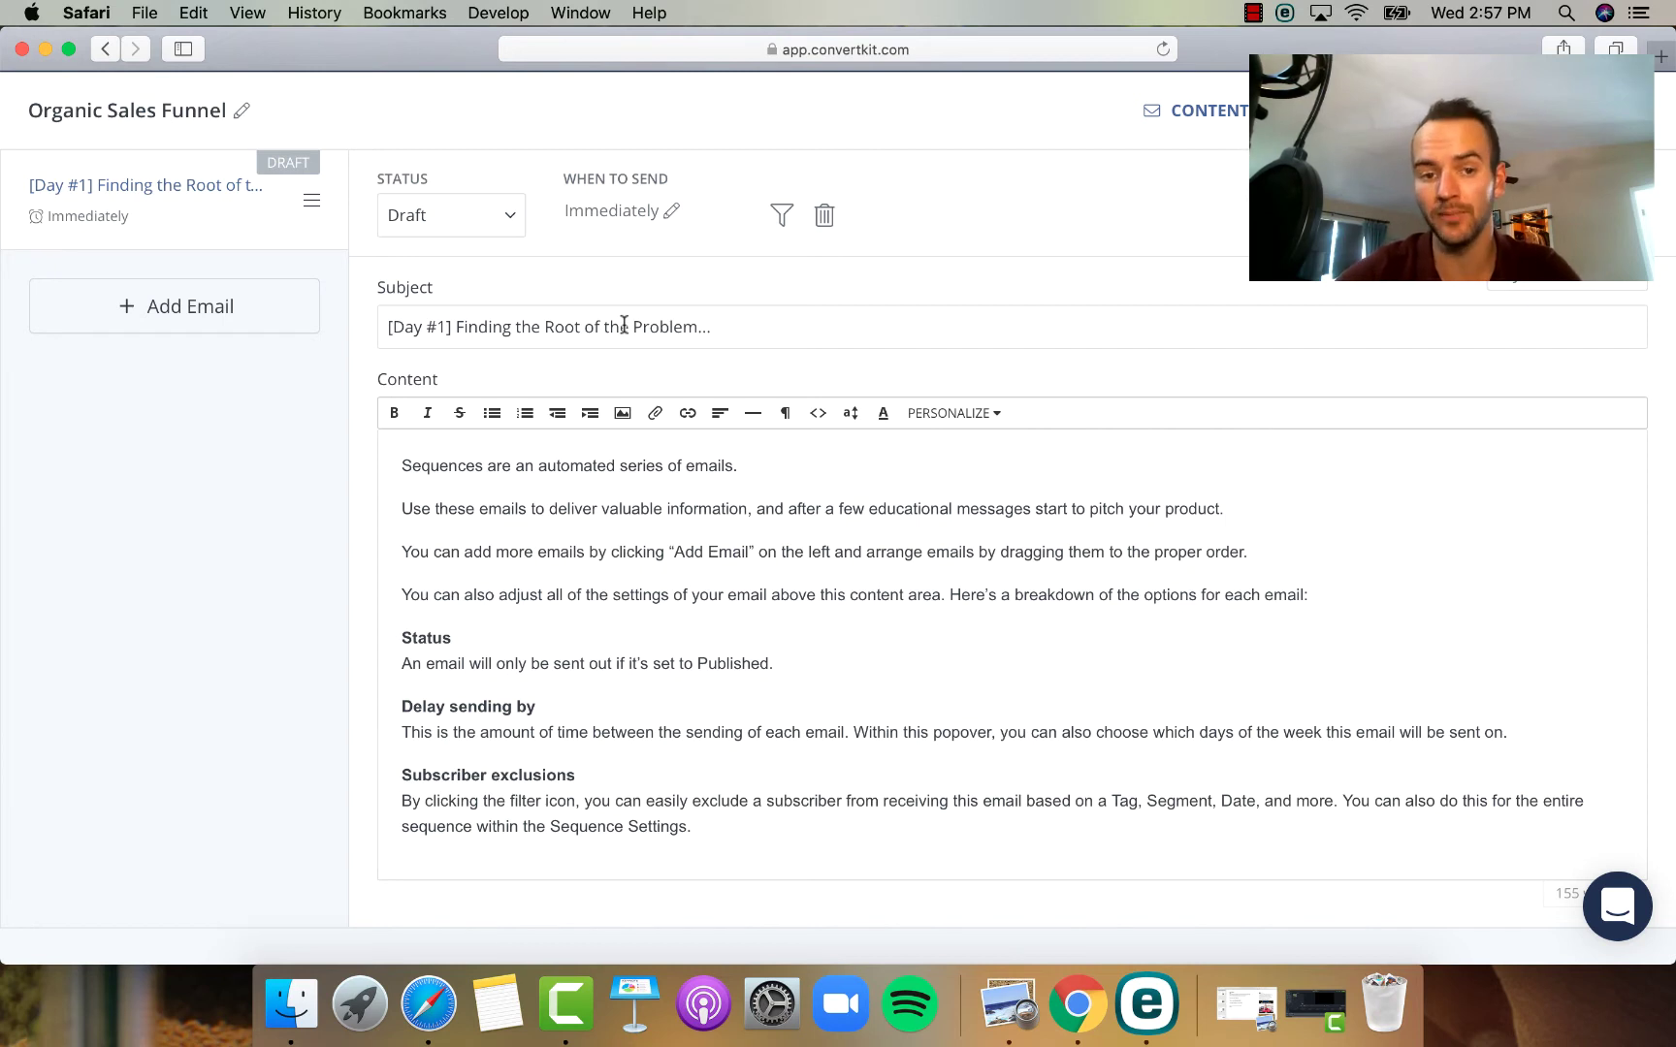
- Review the first email's default content, including the notes on status, sending delay and subscriber exclusions
{"action": "scroll", "coordinate": [594, 516], "scroll_direction": "down", "scroll_amount": 1}
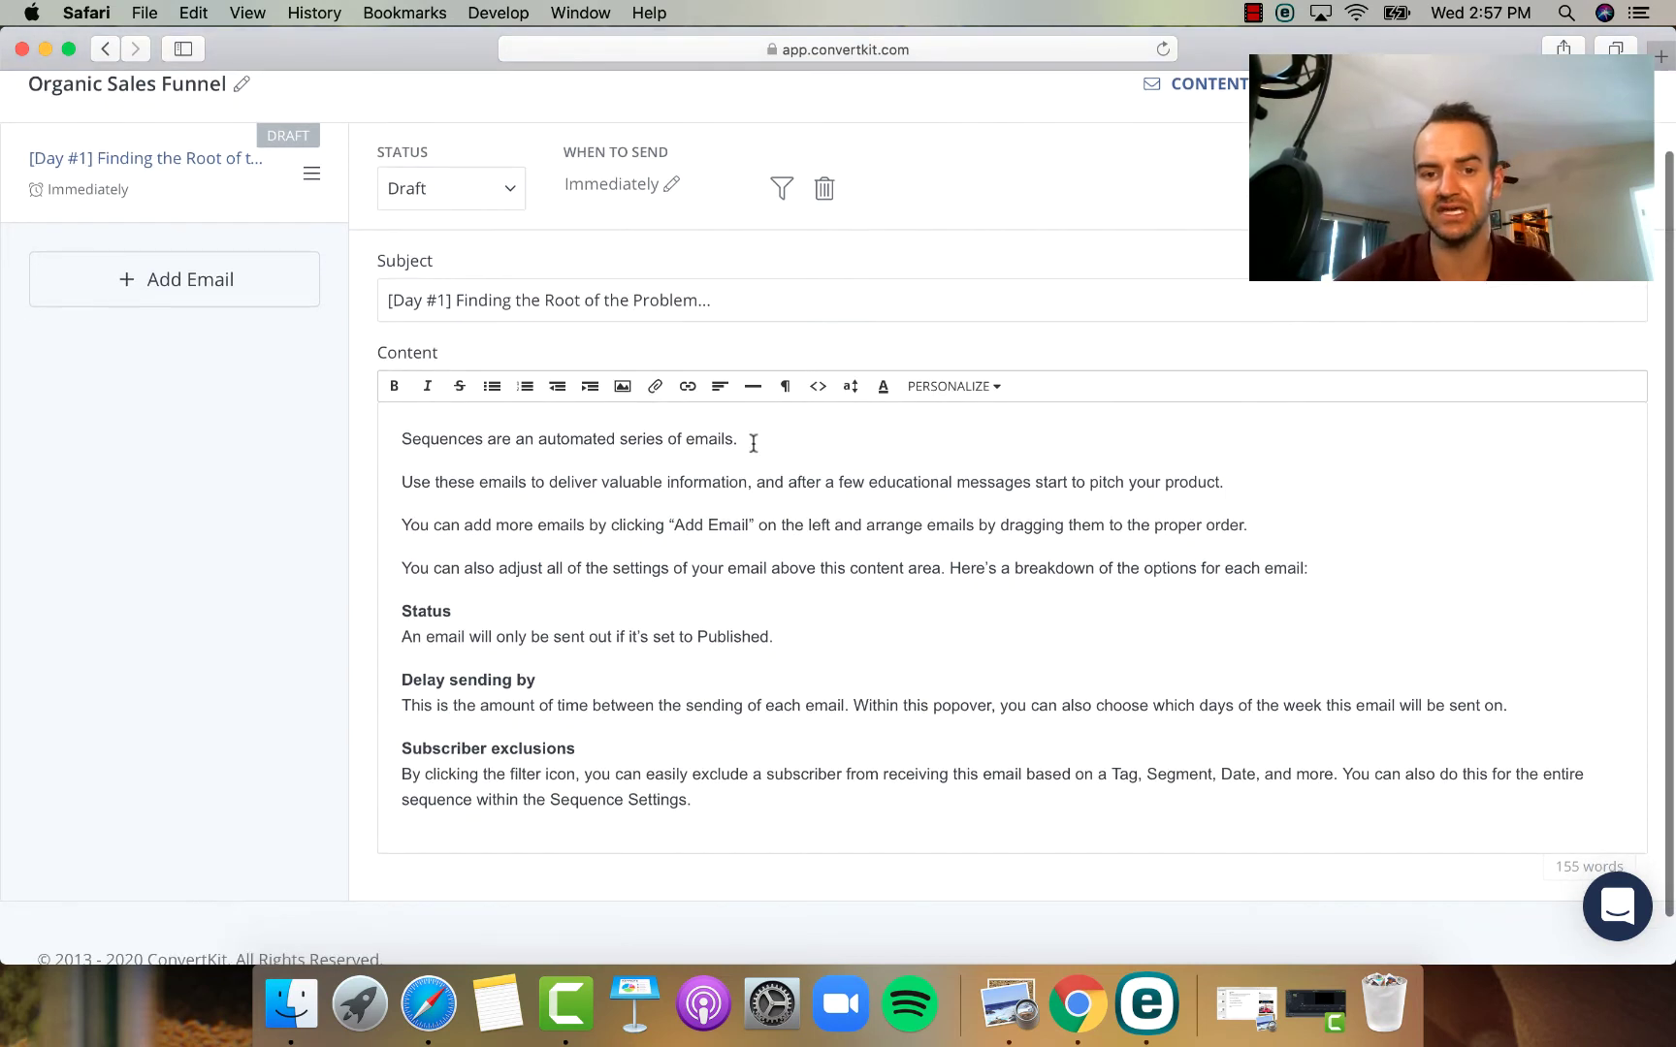
{"action": "left_click", "coordinate": [754, 442]}
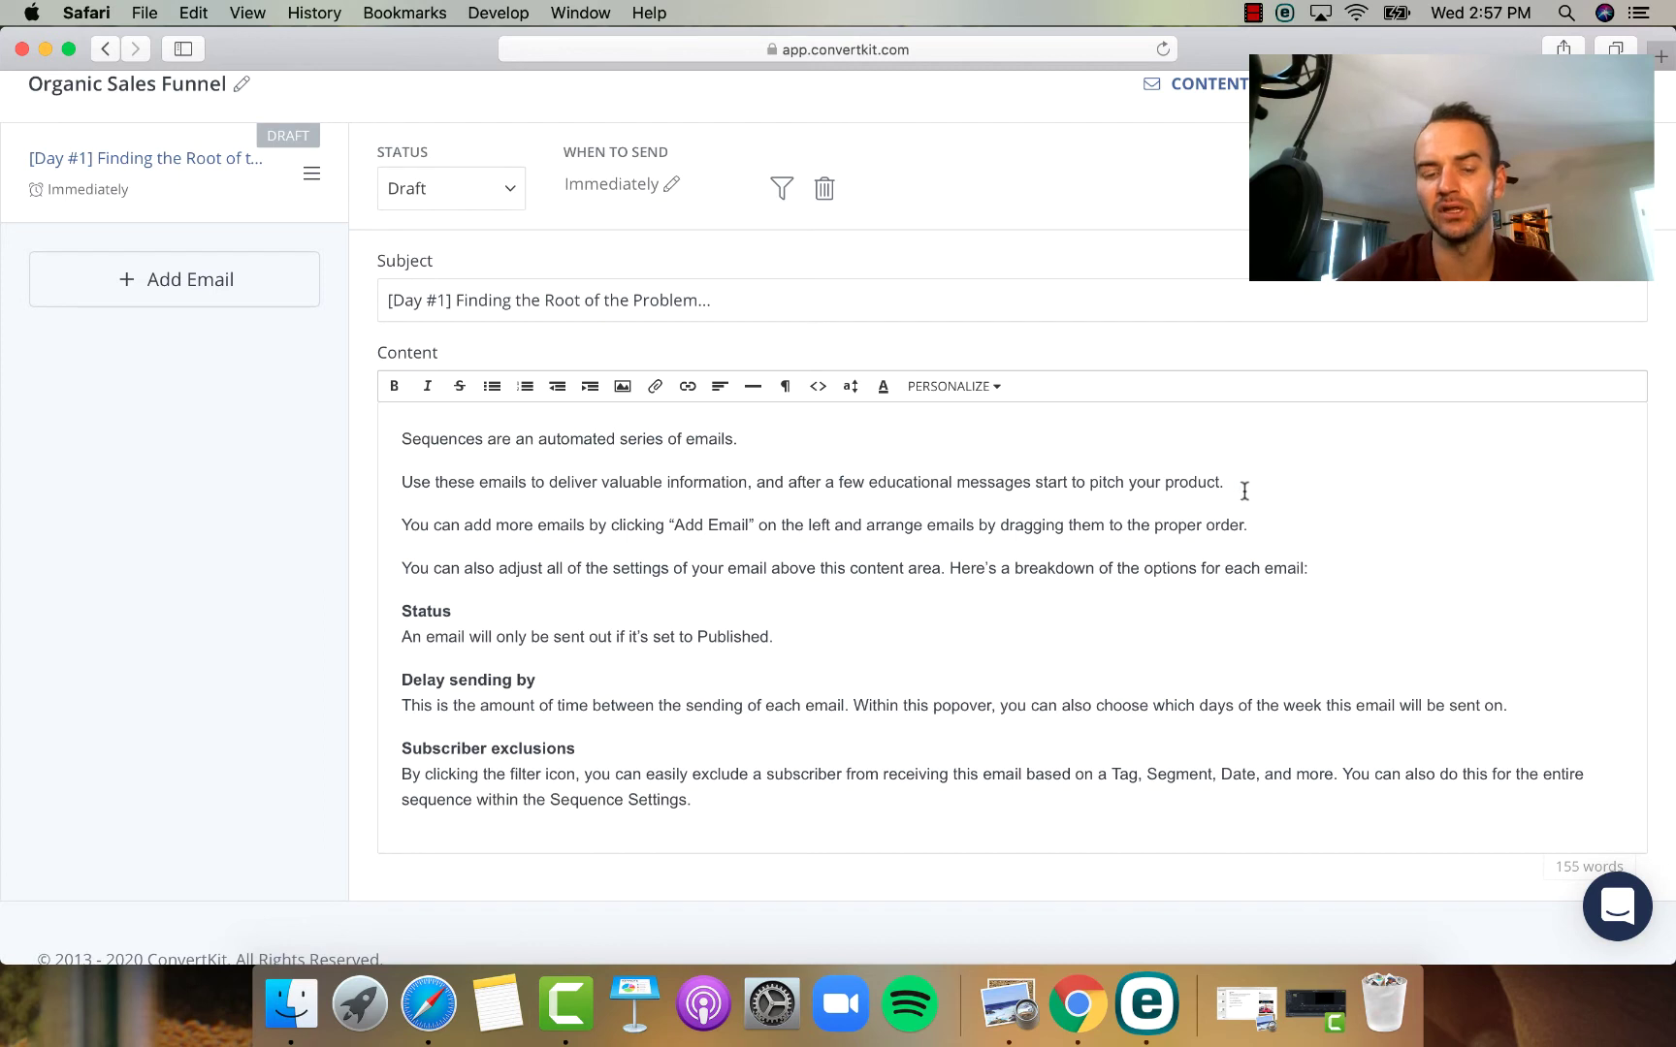
{"action": "left_click", "coordinate": [1256, 521]}
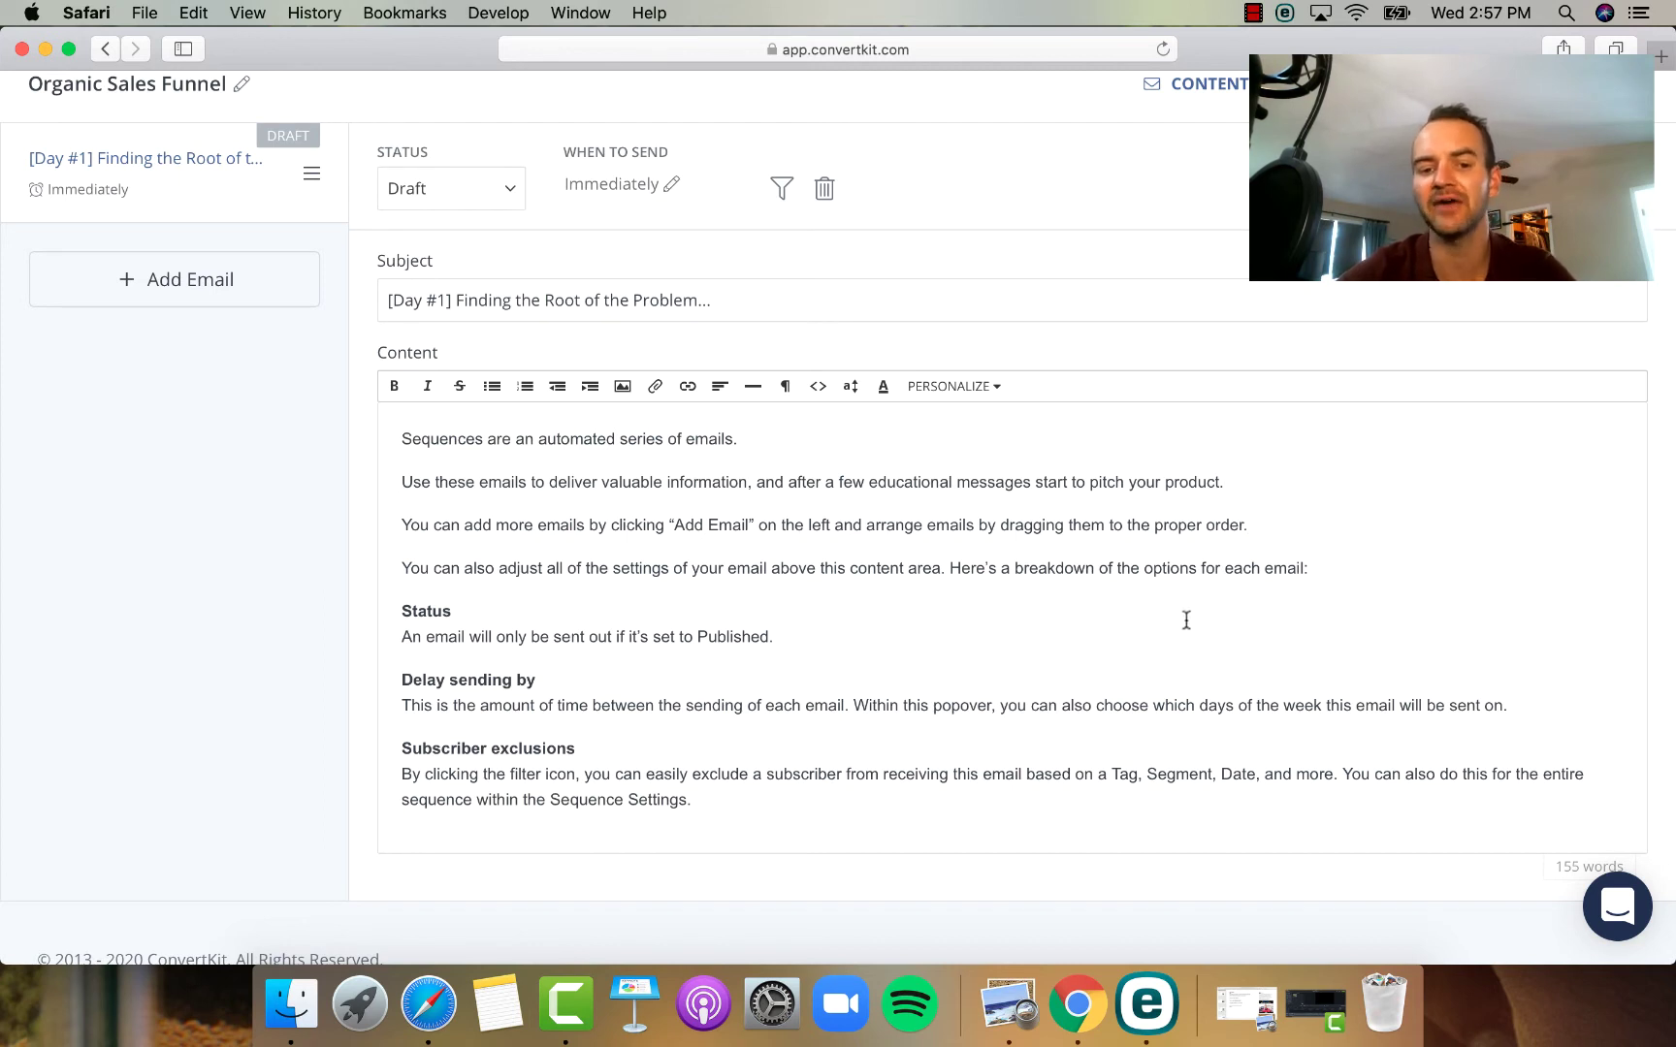
{"action": "left_click", "coordinate": [754, 602]}
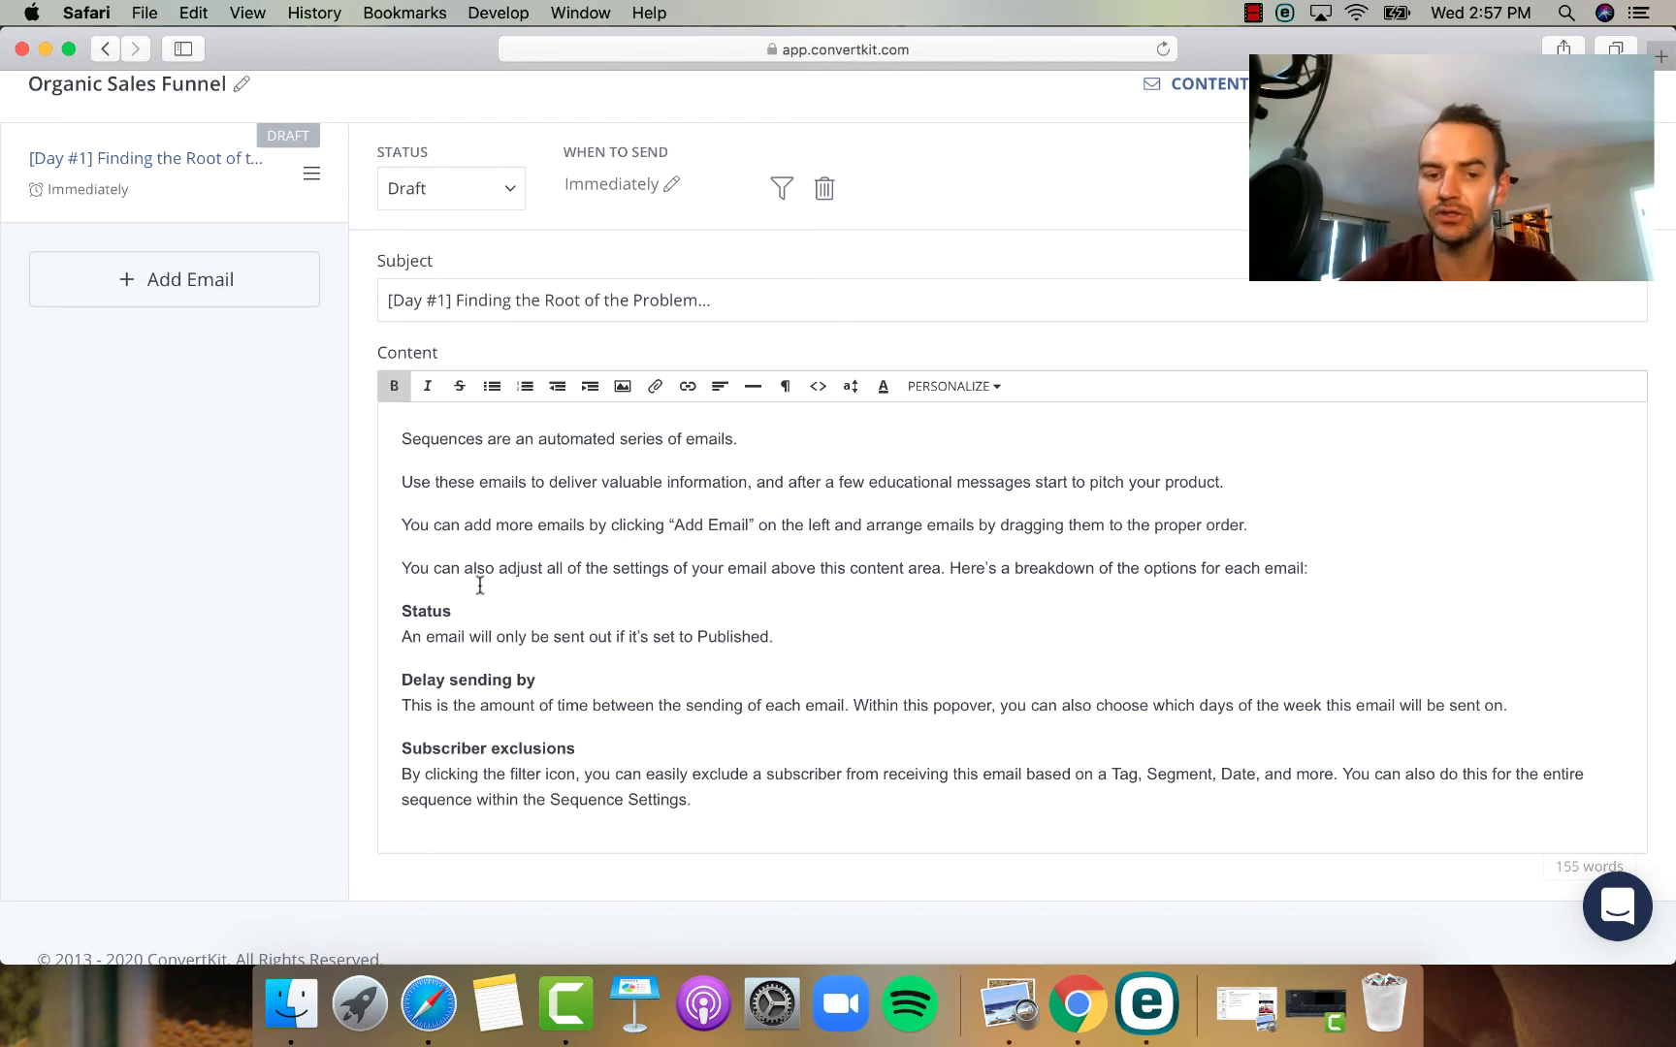
{"action": "left_click_drag", "start_coordinate": [408, 613], "coordinate": [495, 613]}
{"action": "left_click_drag", "start_coordinate": [419, 679], "coordinate": [597, 679]}
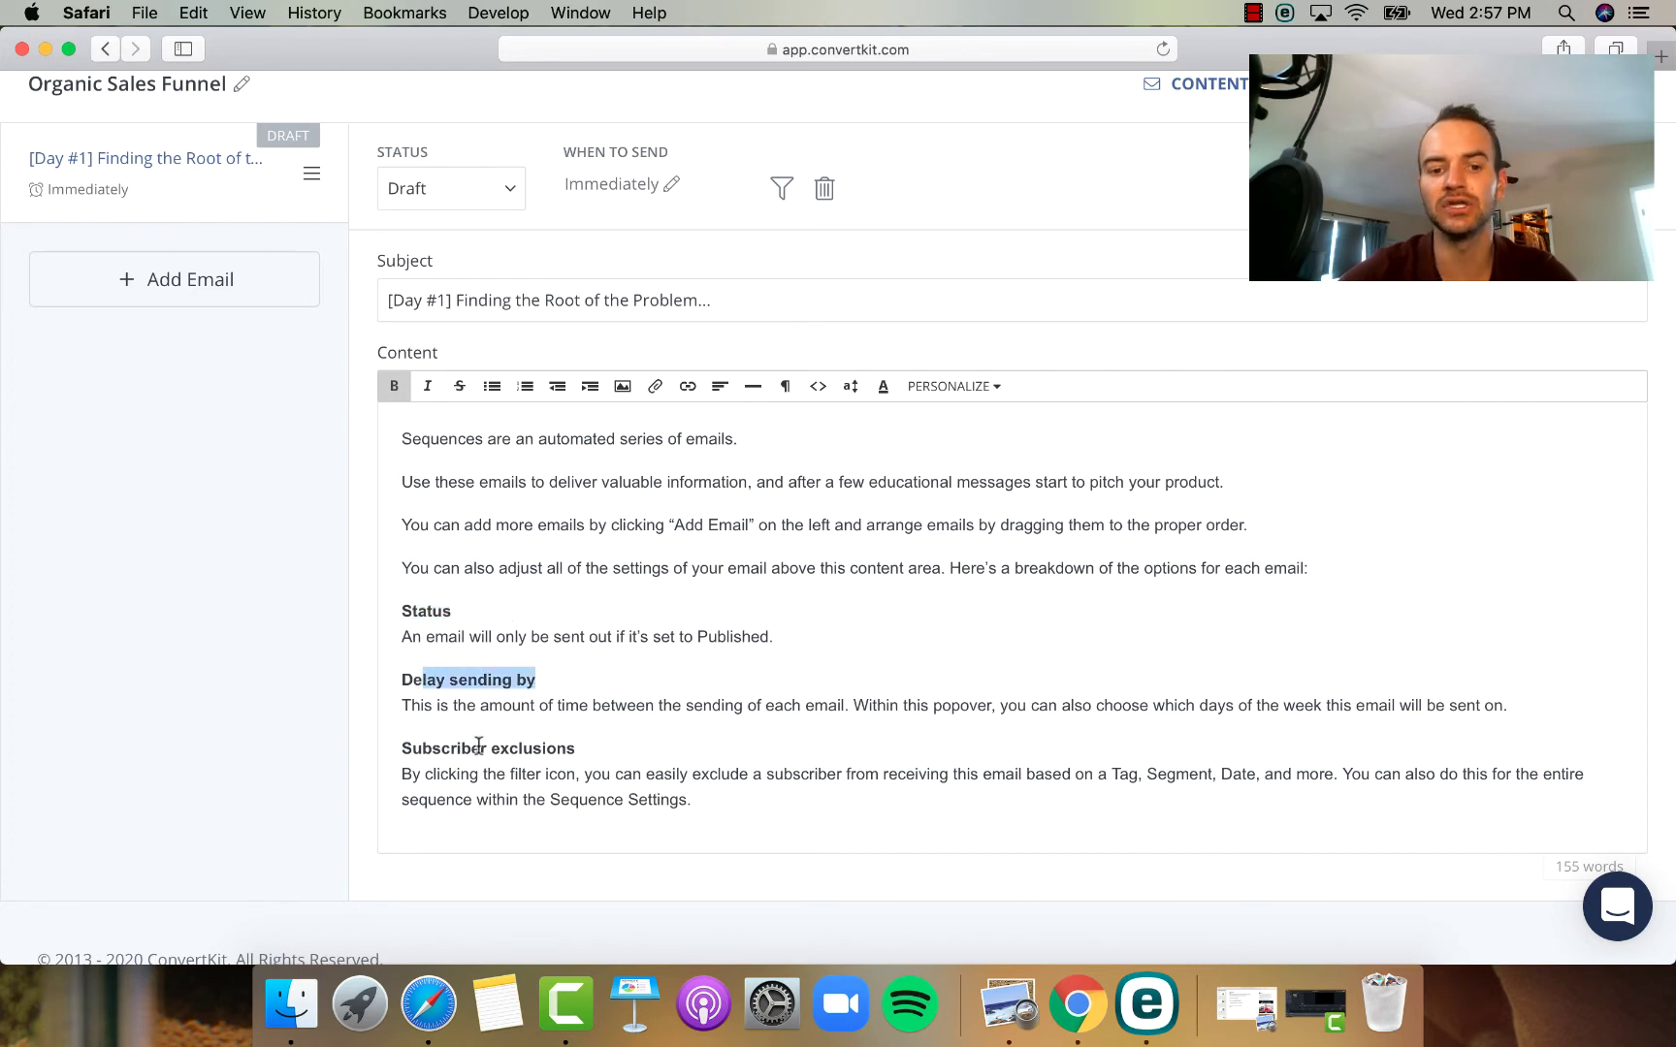
{"action": "left_click_drag", "start_coordinate": [432, 751], "coordinate": [561, 754]}
{"action": "left_click", "coordinate": [595, 755]}
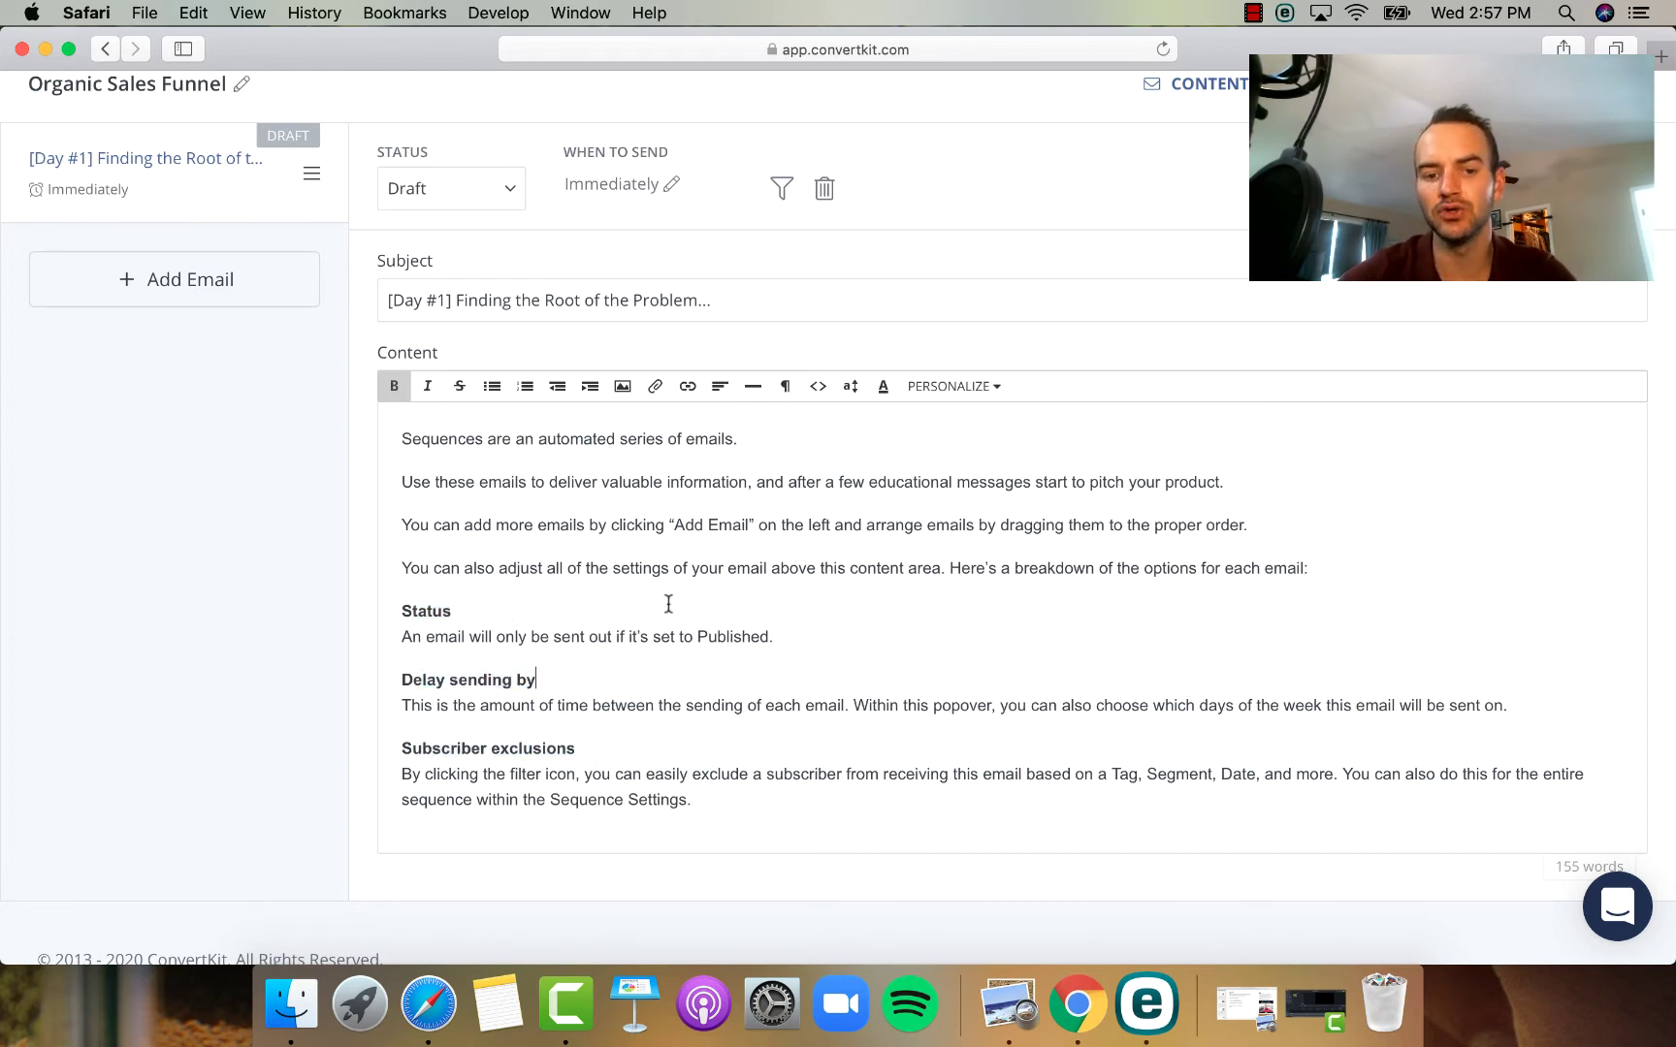
{"action": "left_click", "coordinate": [1250, 524]}
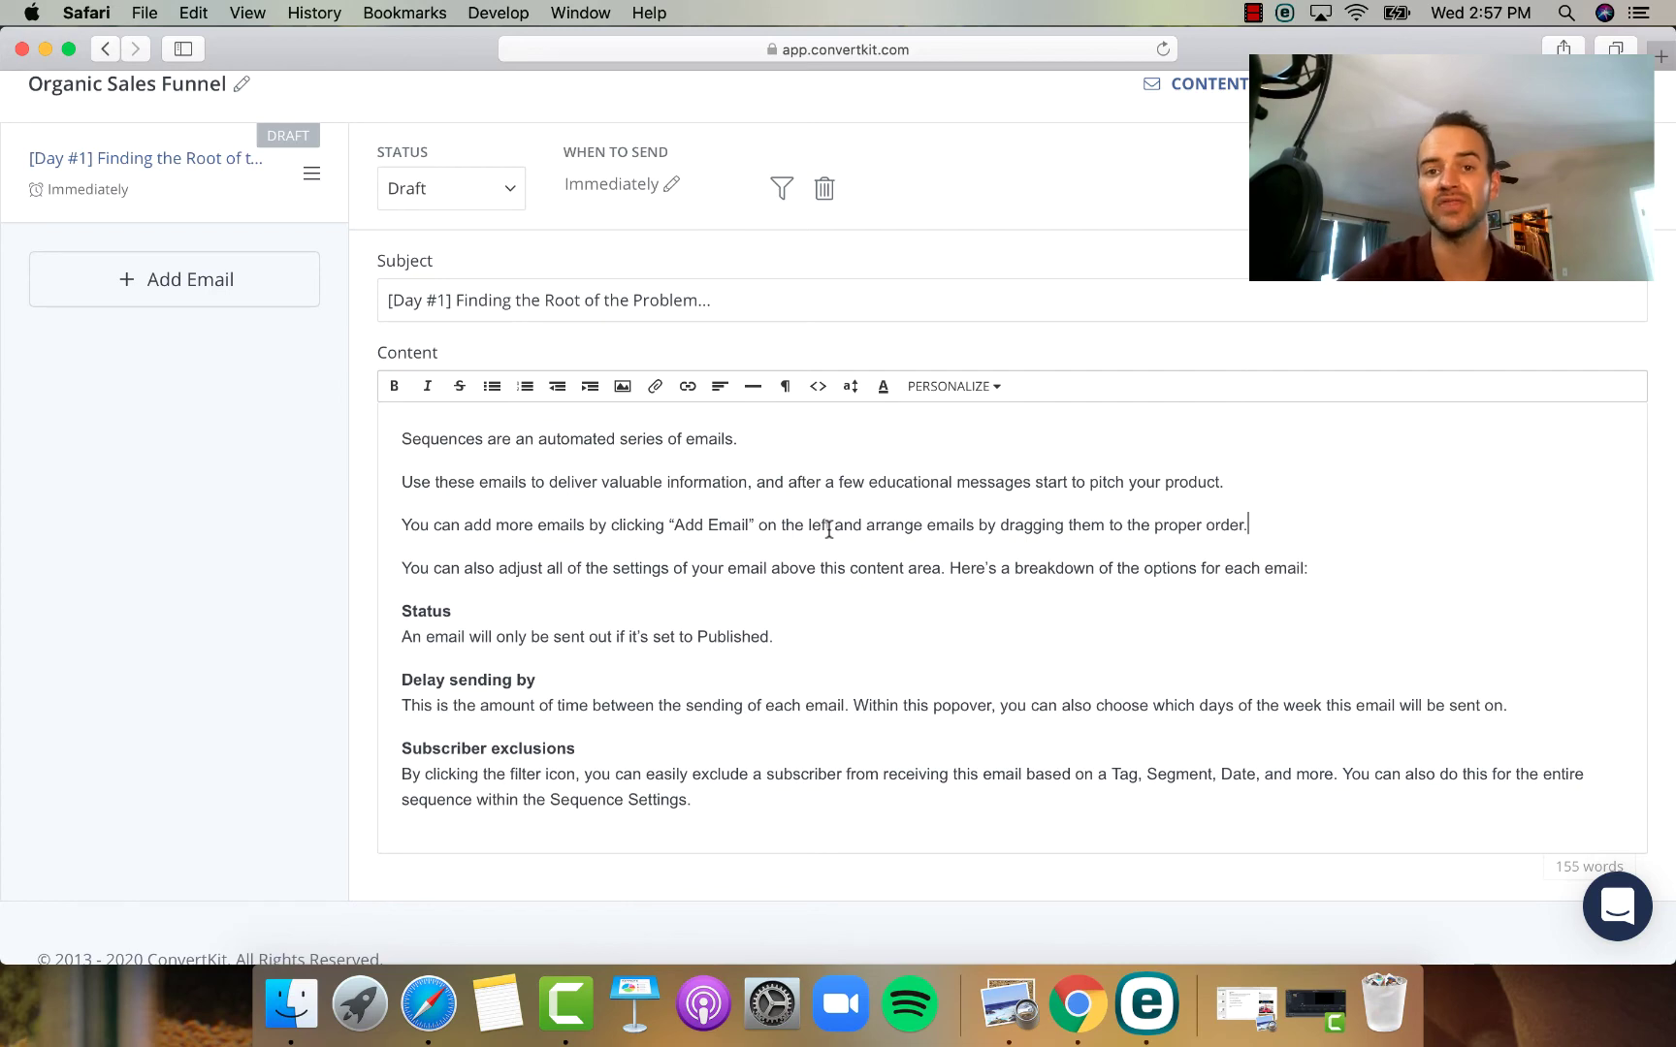
{"action": "scroll", "coordinate": [1410, 512], "scroll_direction": "up", "scroll_amount": 1}
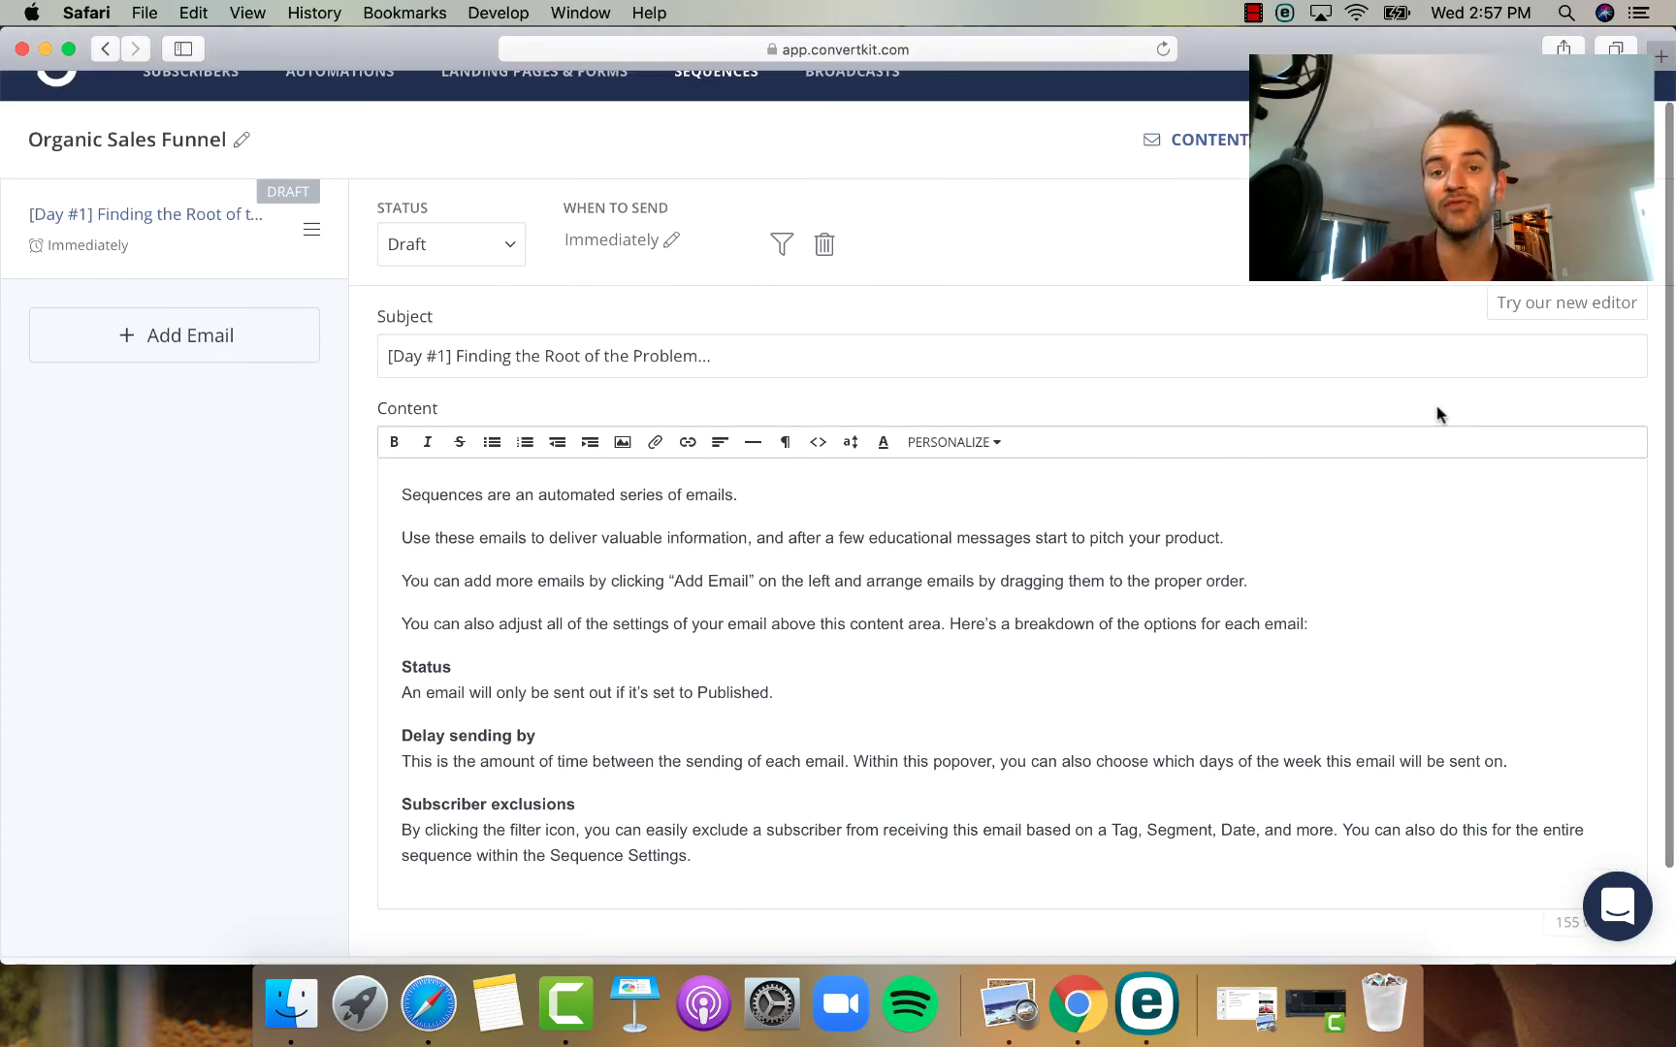
{"action": "scroll", "coordinate": [1437, 414], "scroll_direction": "down", "scroll_amount": 1}
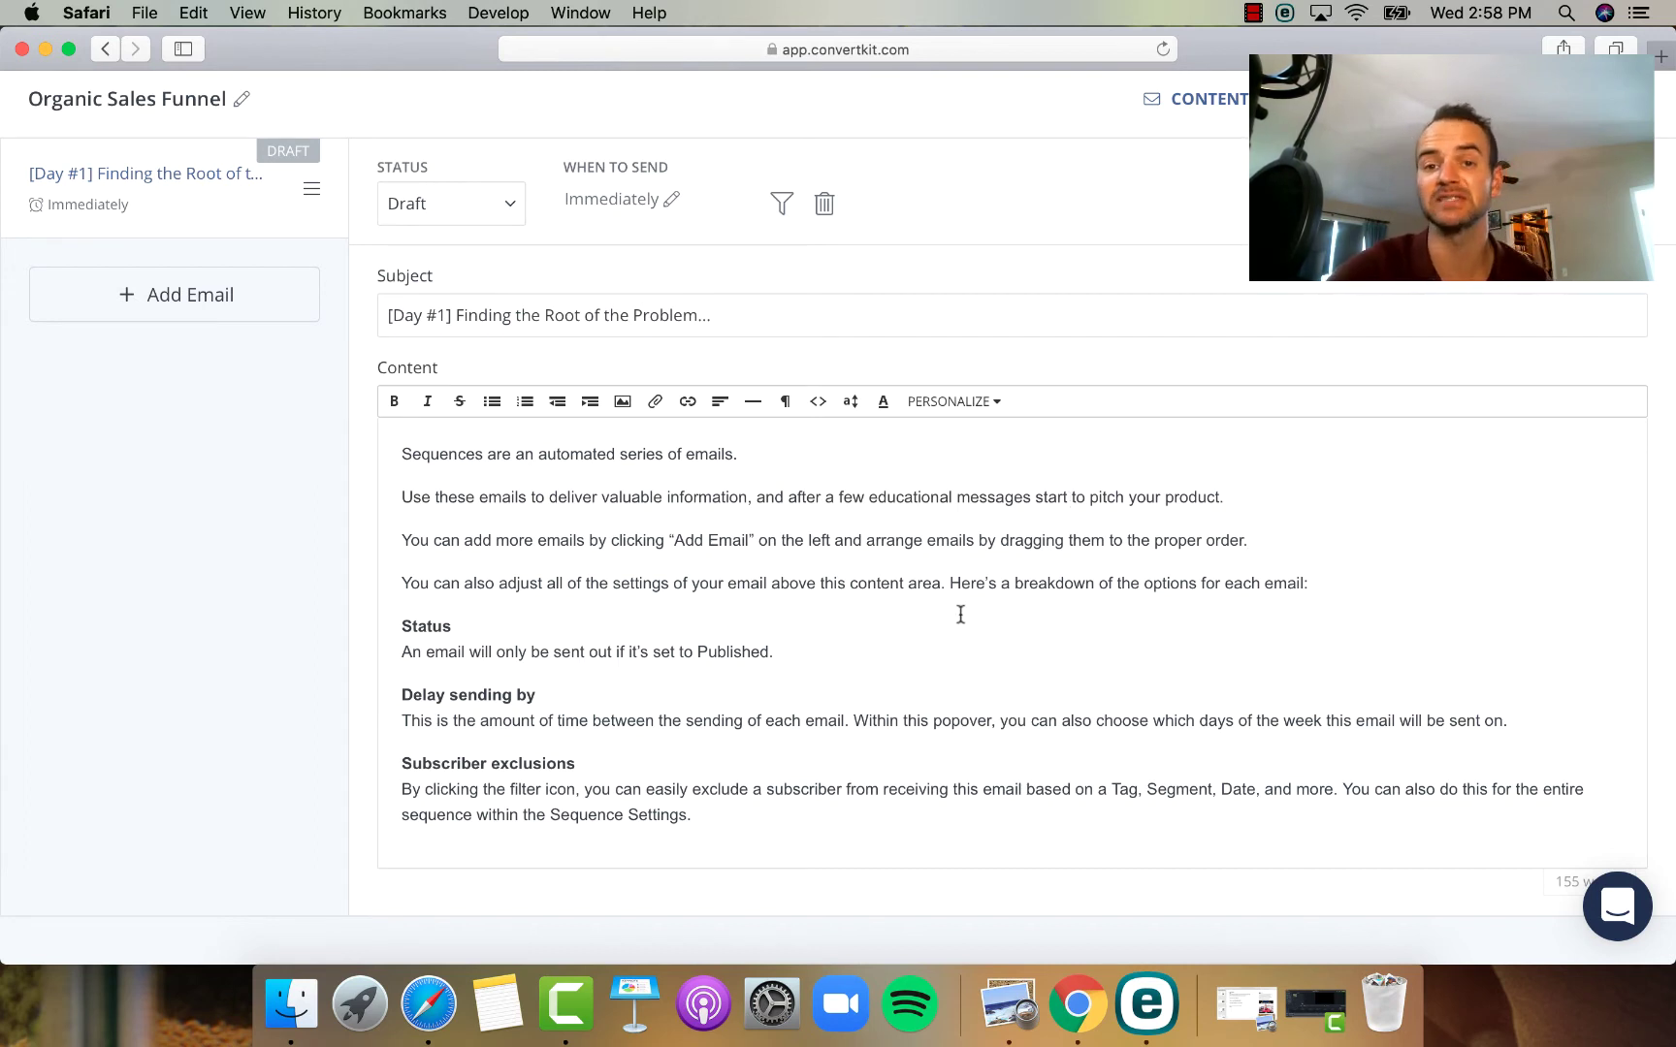
{"action": "scroll", "coordinate": [960, 613], "scroll_direction": "down", "scroll_amount": 2}
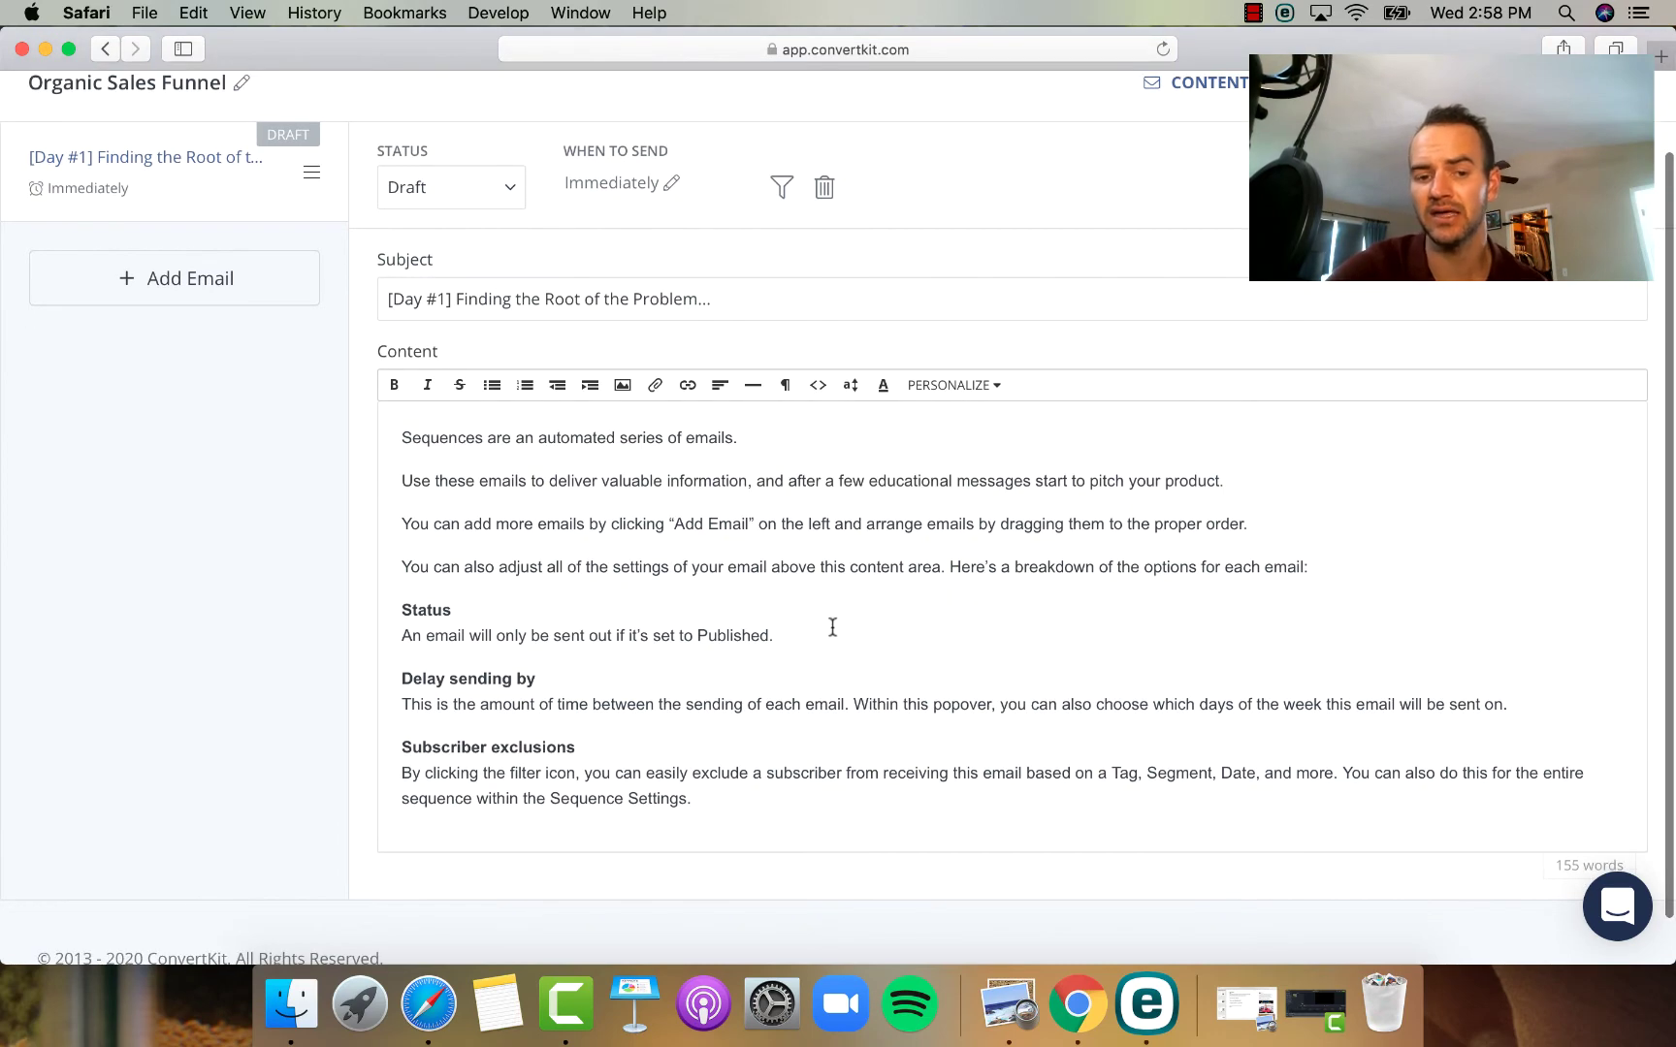
{"action": "scroll", "coordinate": [833, 628], "scroll_direction": "down", "scroll_amount": 2}
{"action": "scroll", "coordinate": [830, 601], "scroll_direction": "down", "scroll_amount": 3}
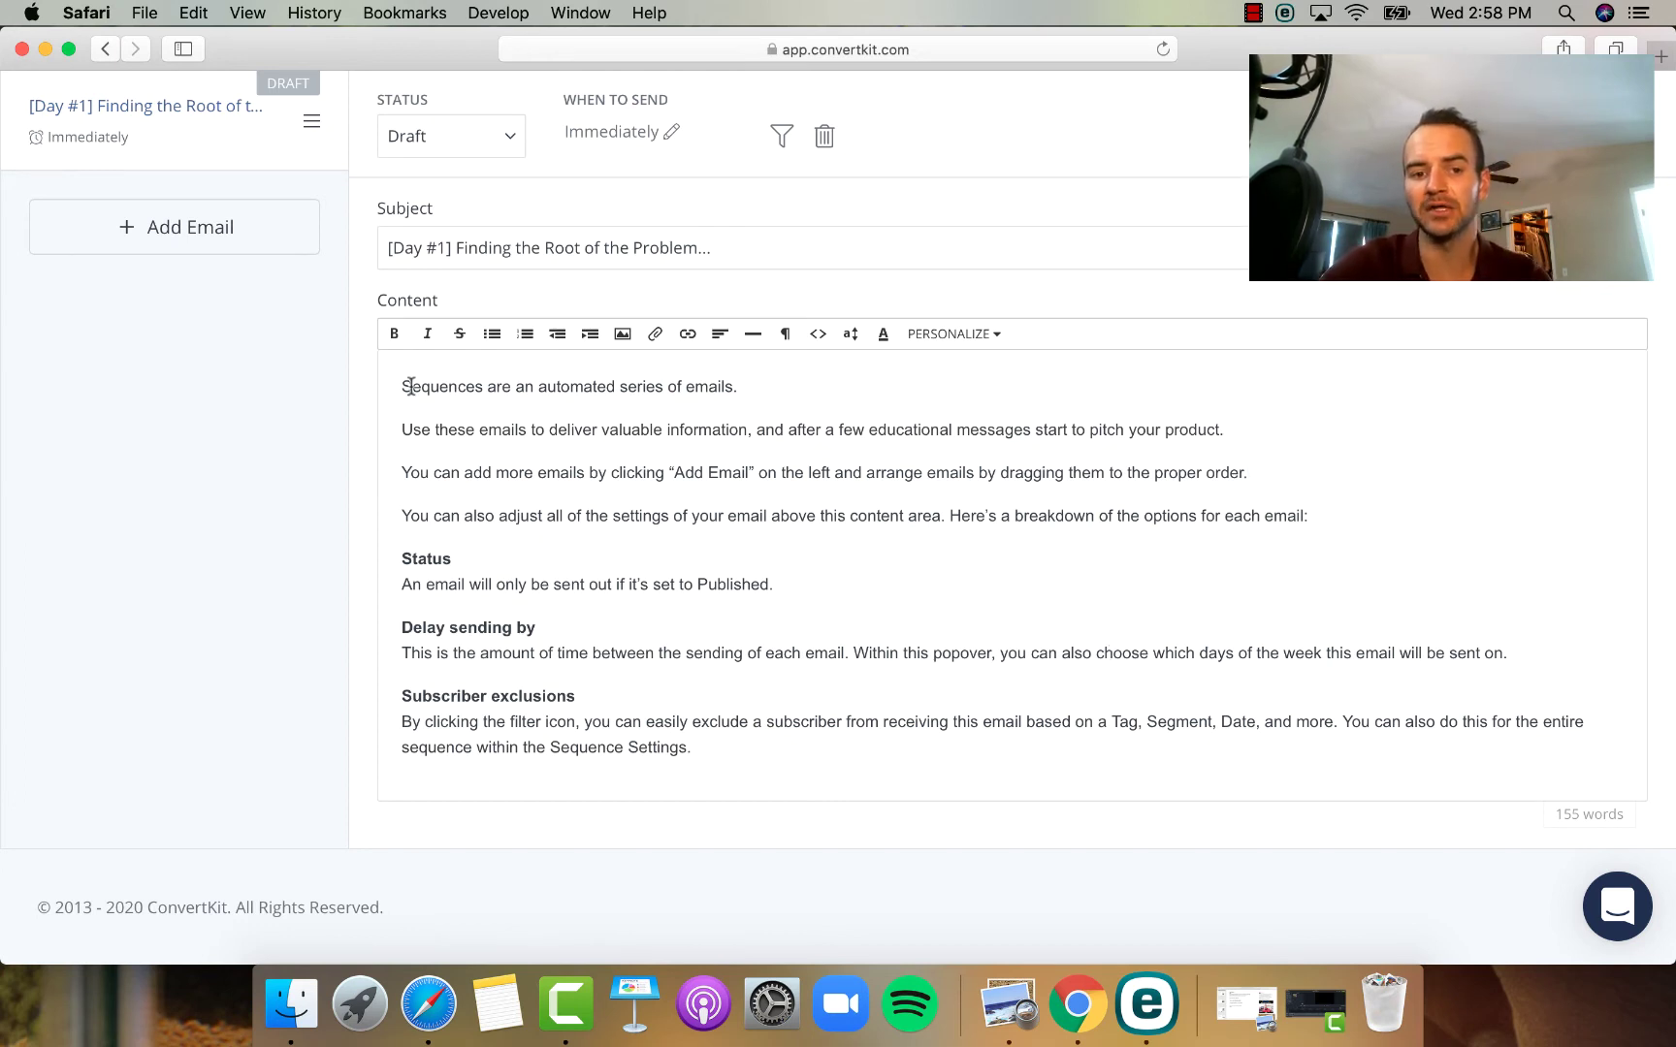
{"action": "left_click_drag", "start_coordinate": [402, 386], "coordinate": [691, 587]}
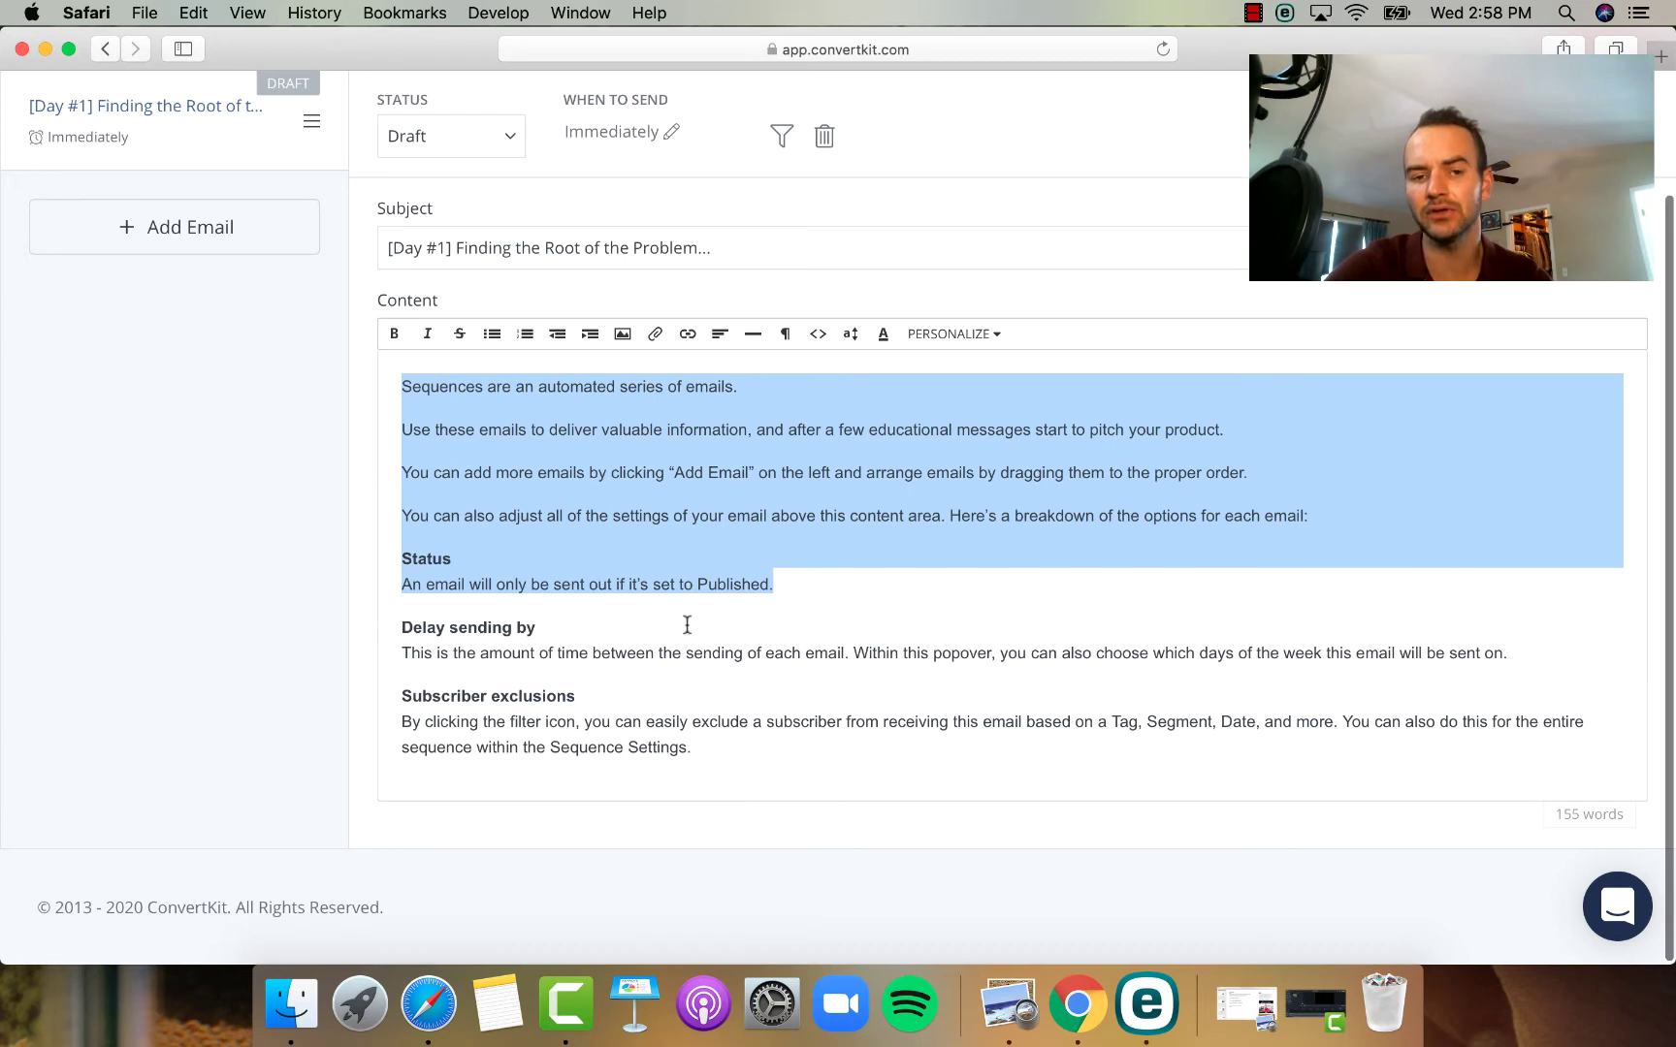
{"action": "left_click", "coordinate": [677, 625]}
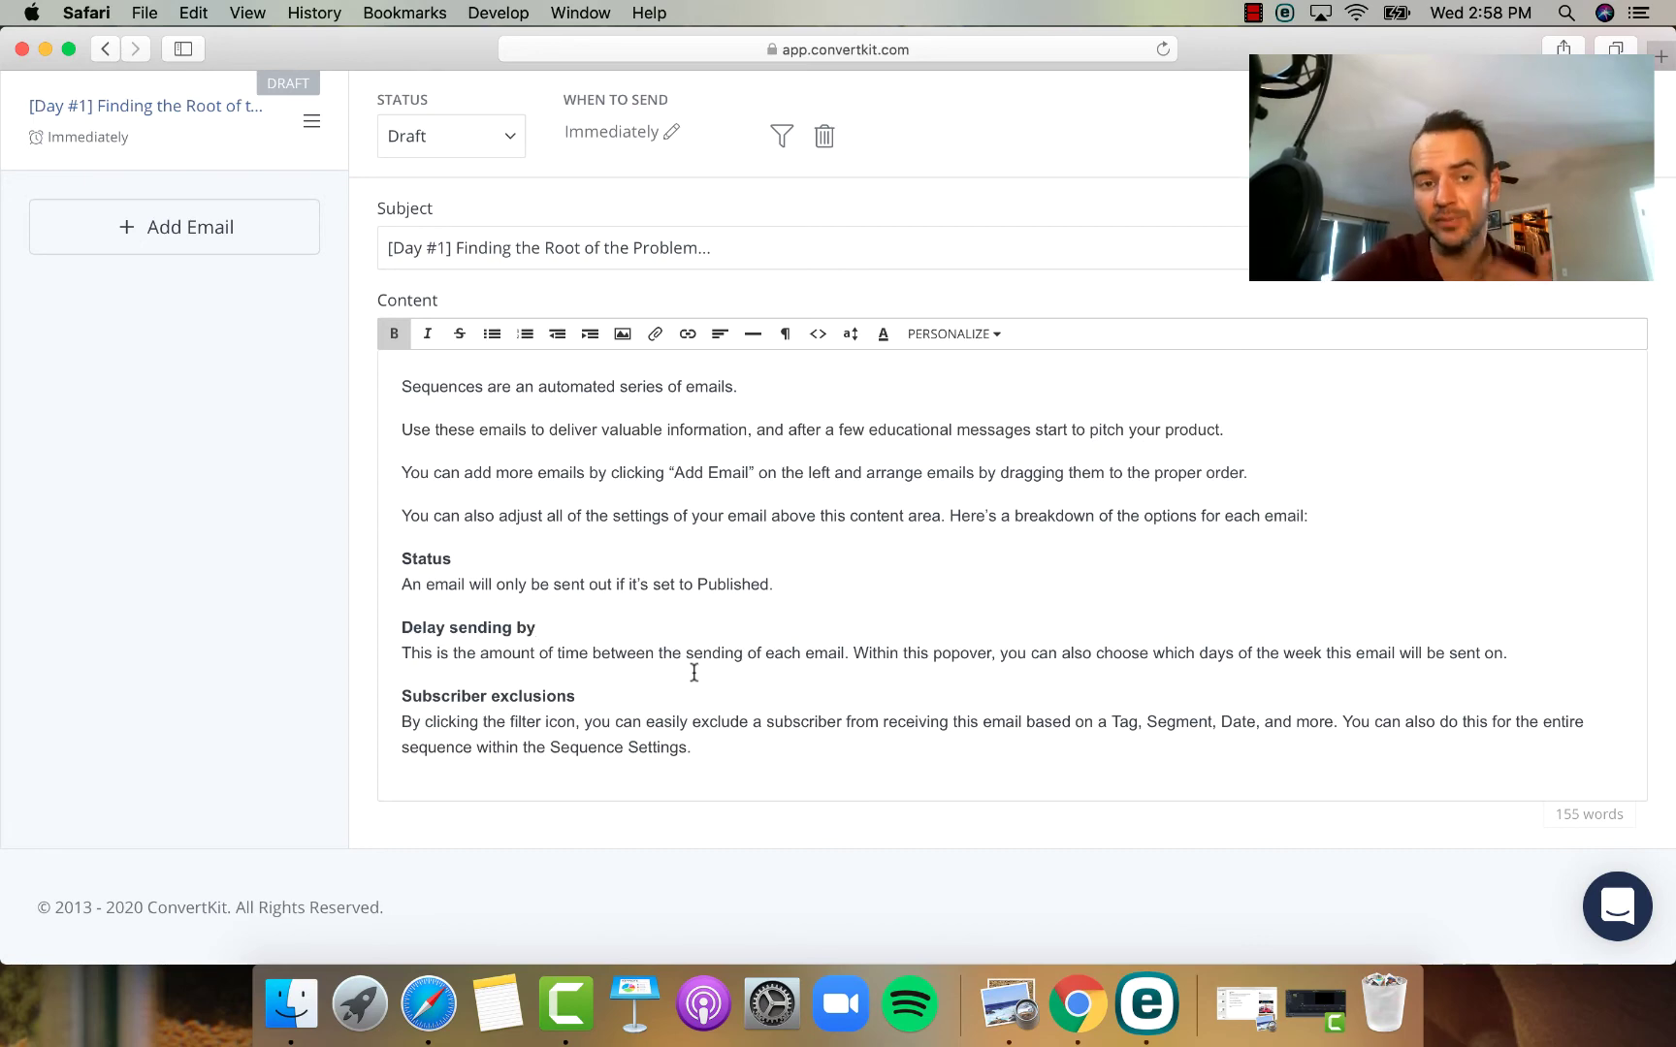
{"action": "scroll", "coordinate": [621, 509], "scroll_direction": "up", "scroll_amount": 3}
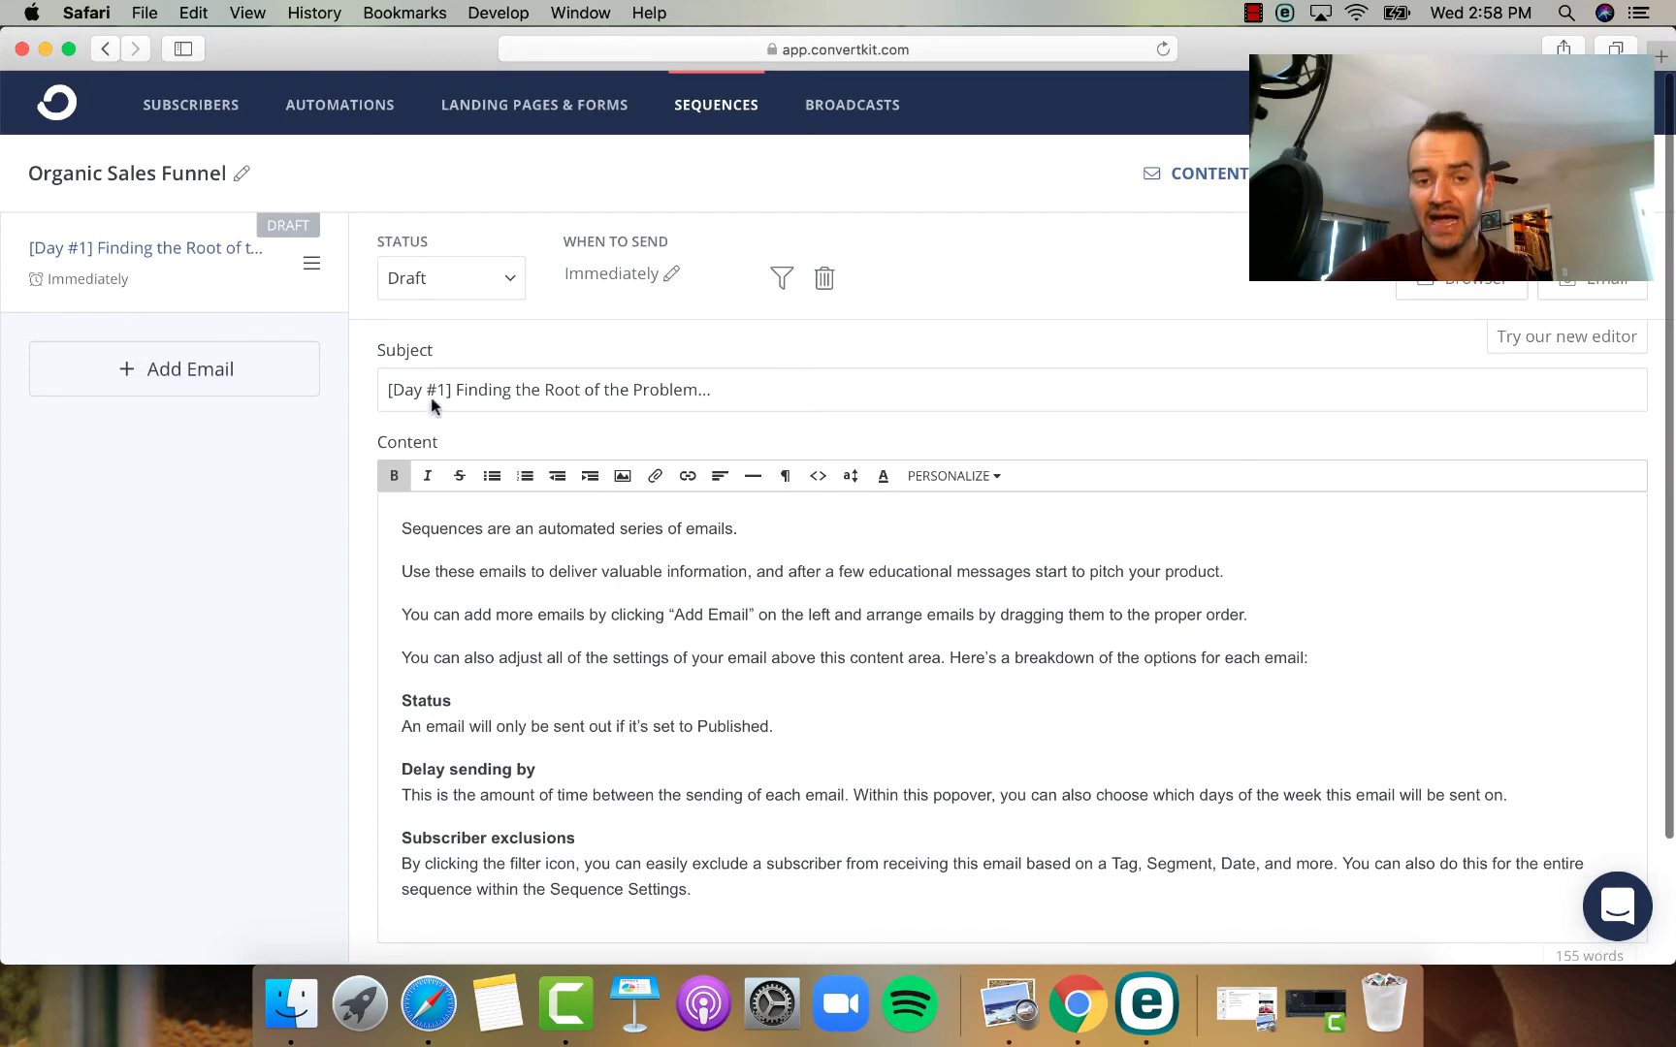
- Add a second email to the sequence with the subject "Day #2 Finding your Inner Motivation"
{"action": "left_click", "coordinate": [254, 371]}
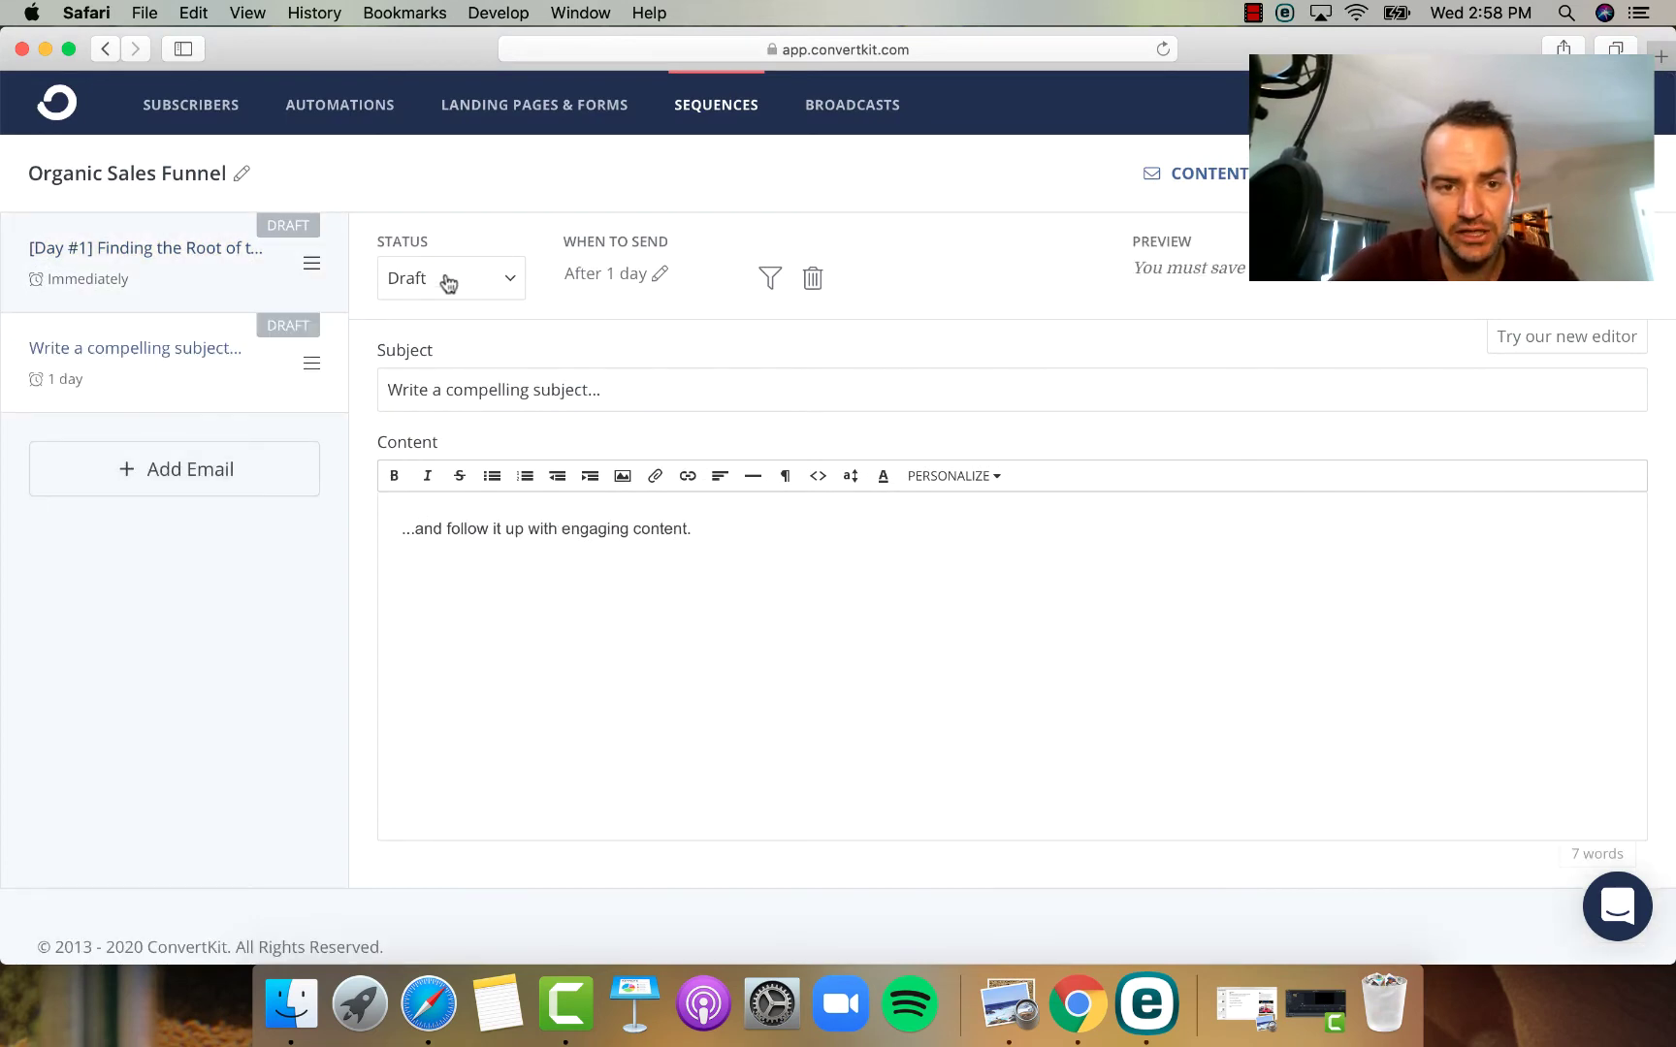
{"action": "triple_click", "coordinate": [524, 390]}
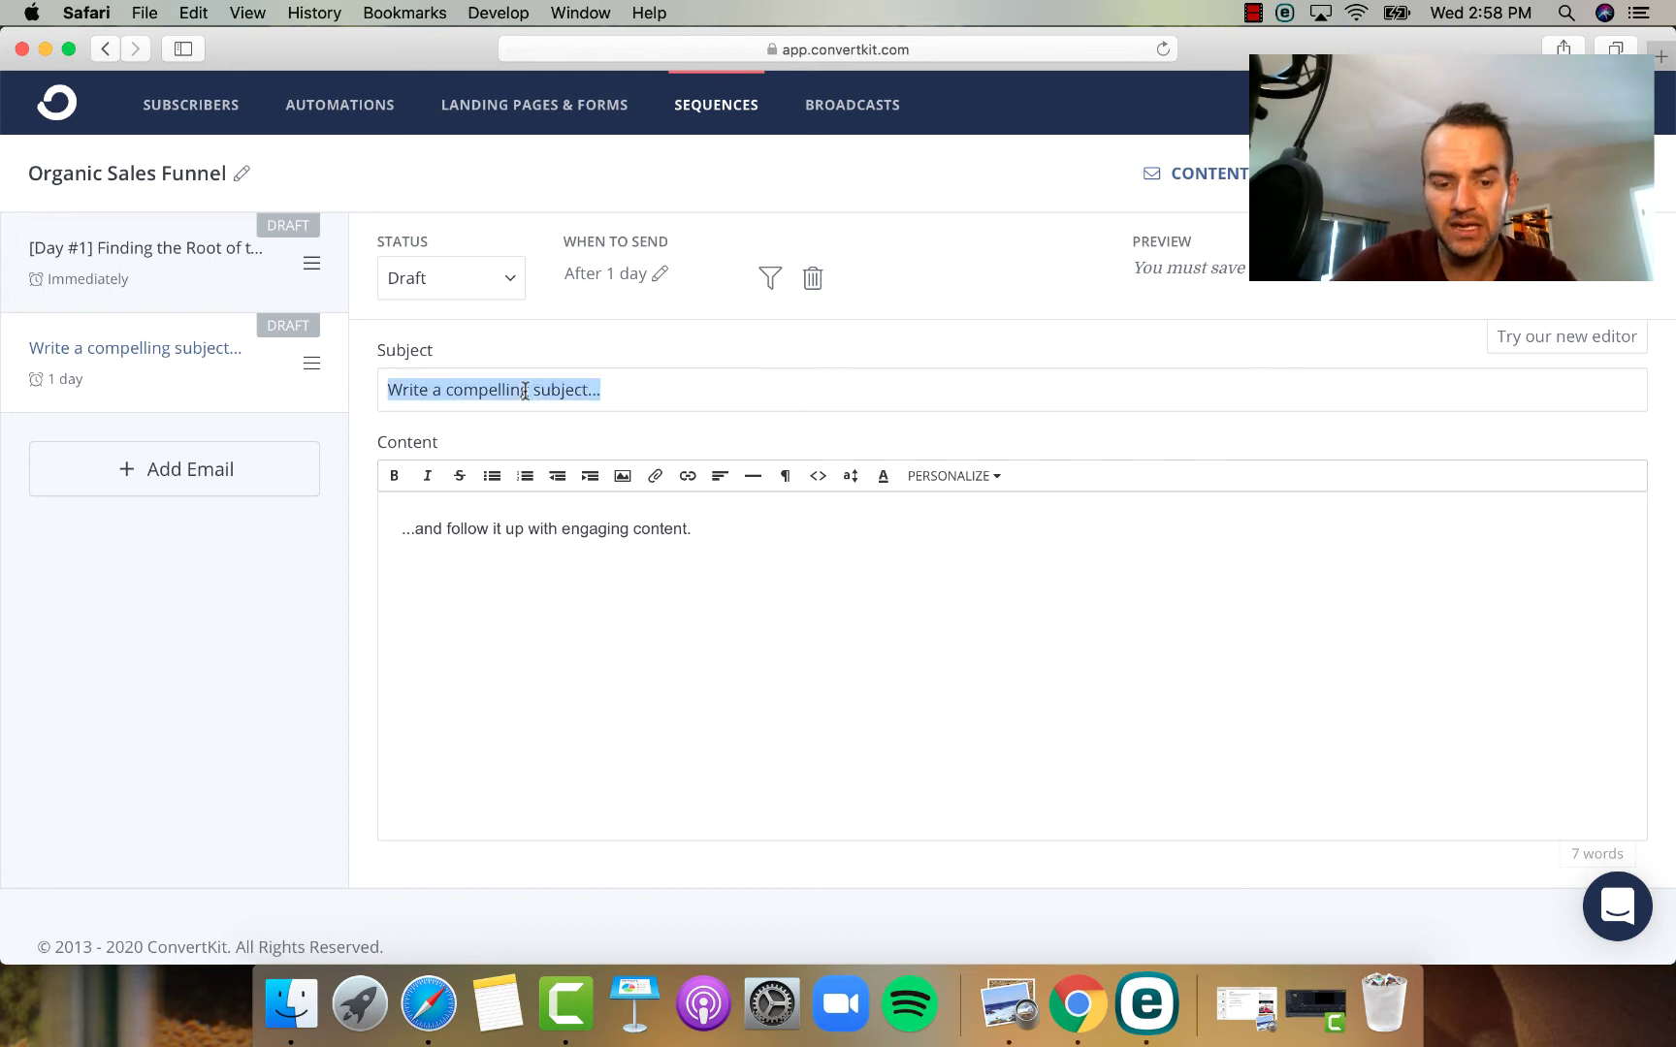
{"action": "type", "text": "Day #2"}
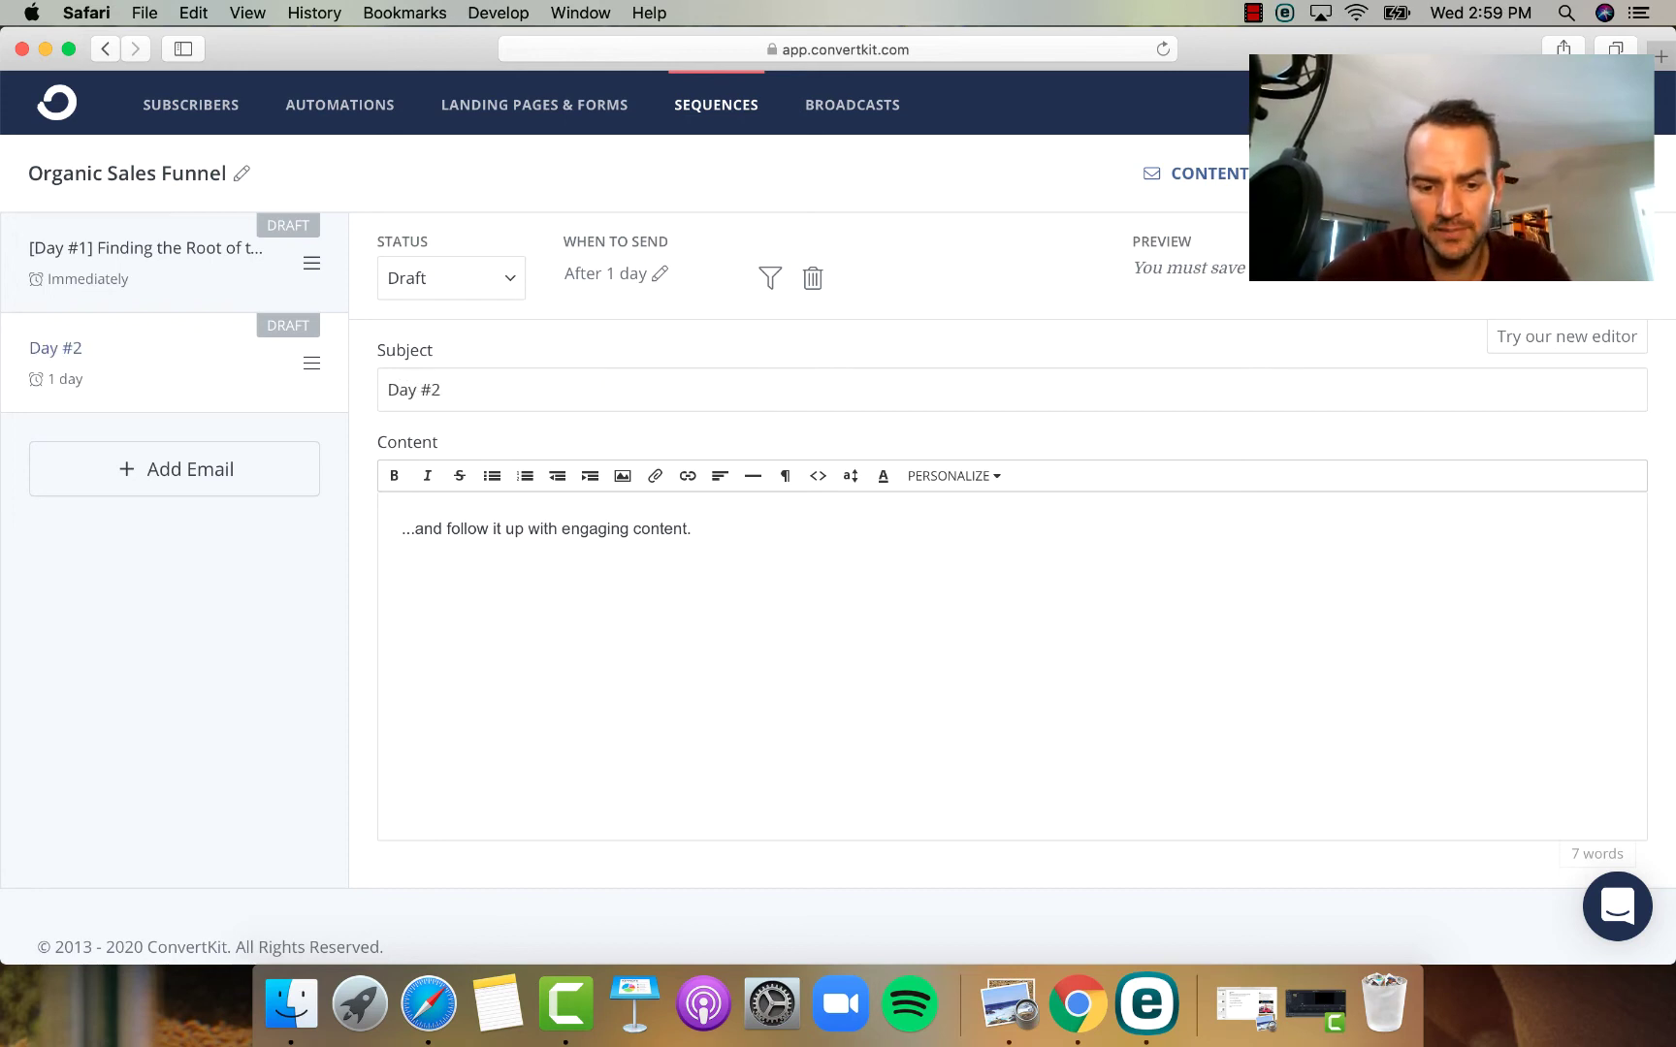
{"action": "type", "text": " Finding "}
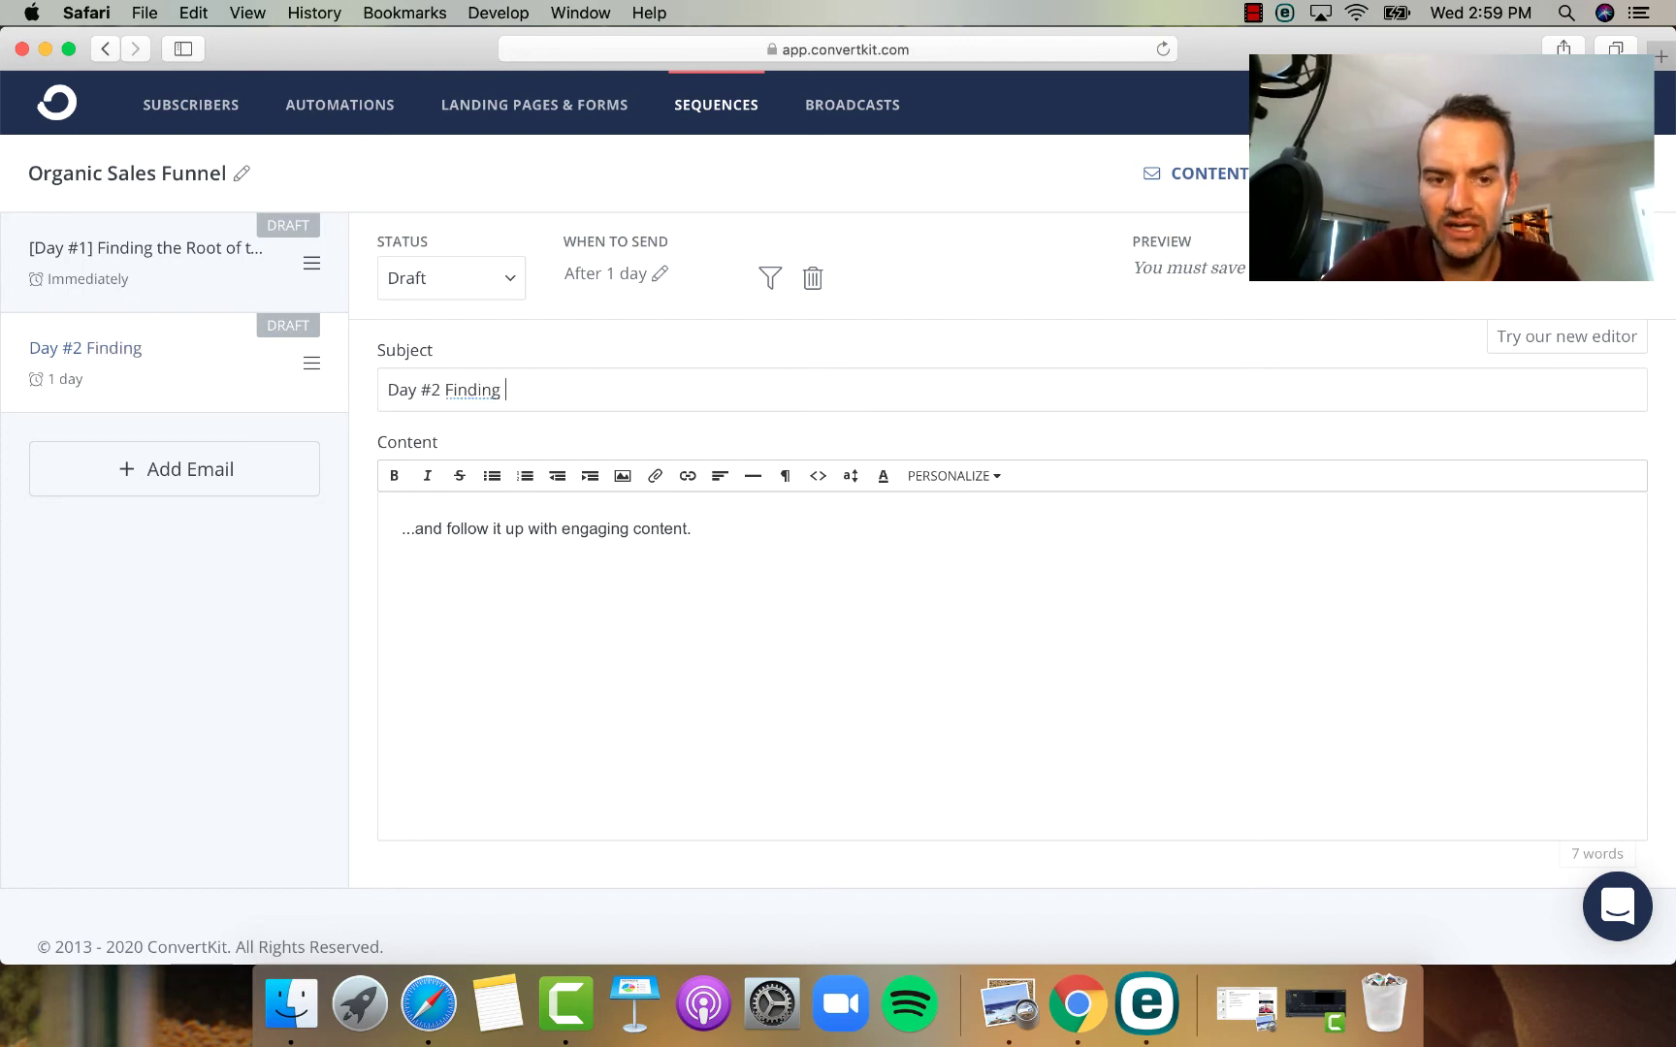
{"action": "type", "text": "your Inne"}
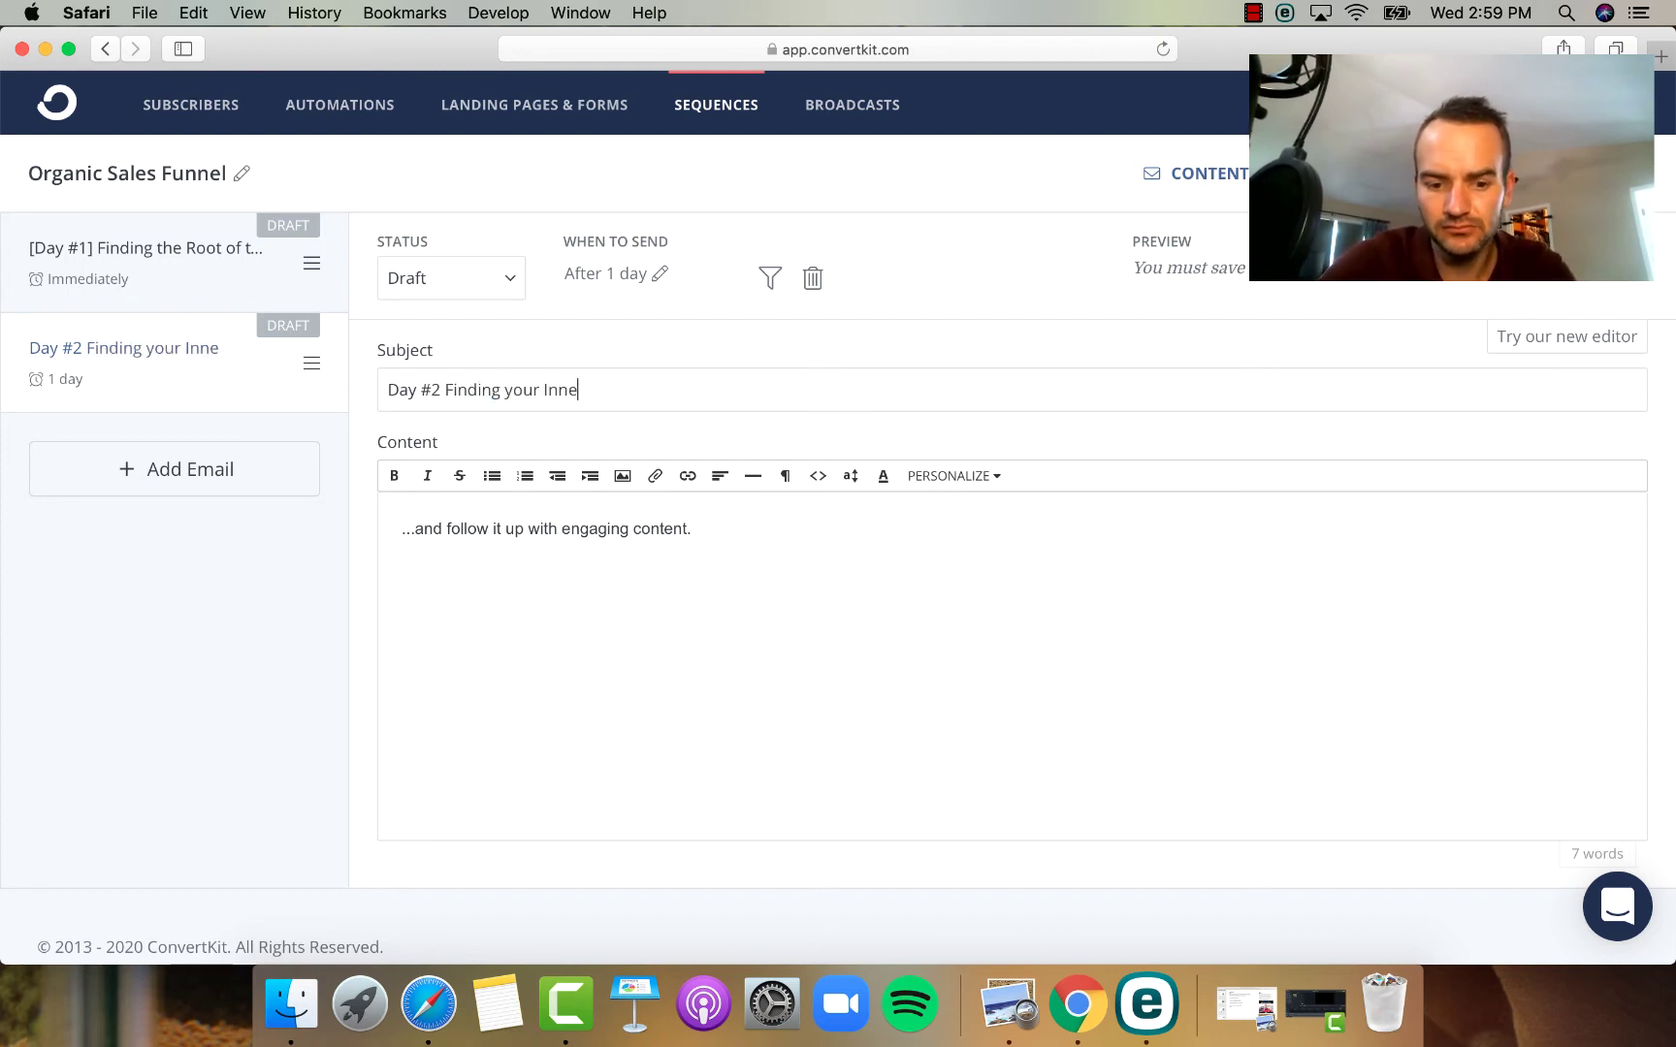
{"action": "type", "text": "r Motivation"}
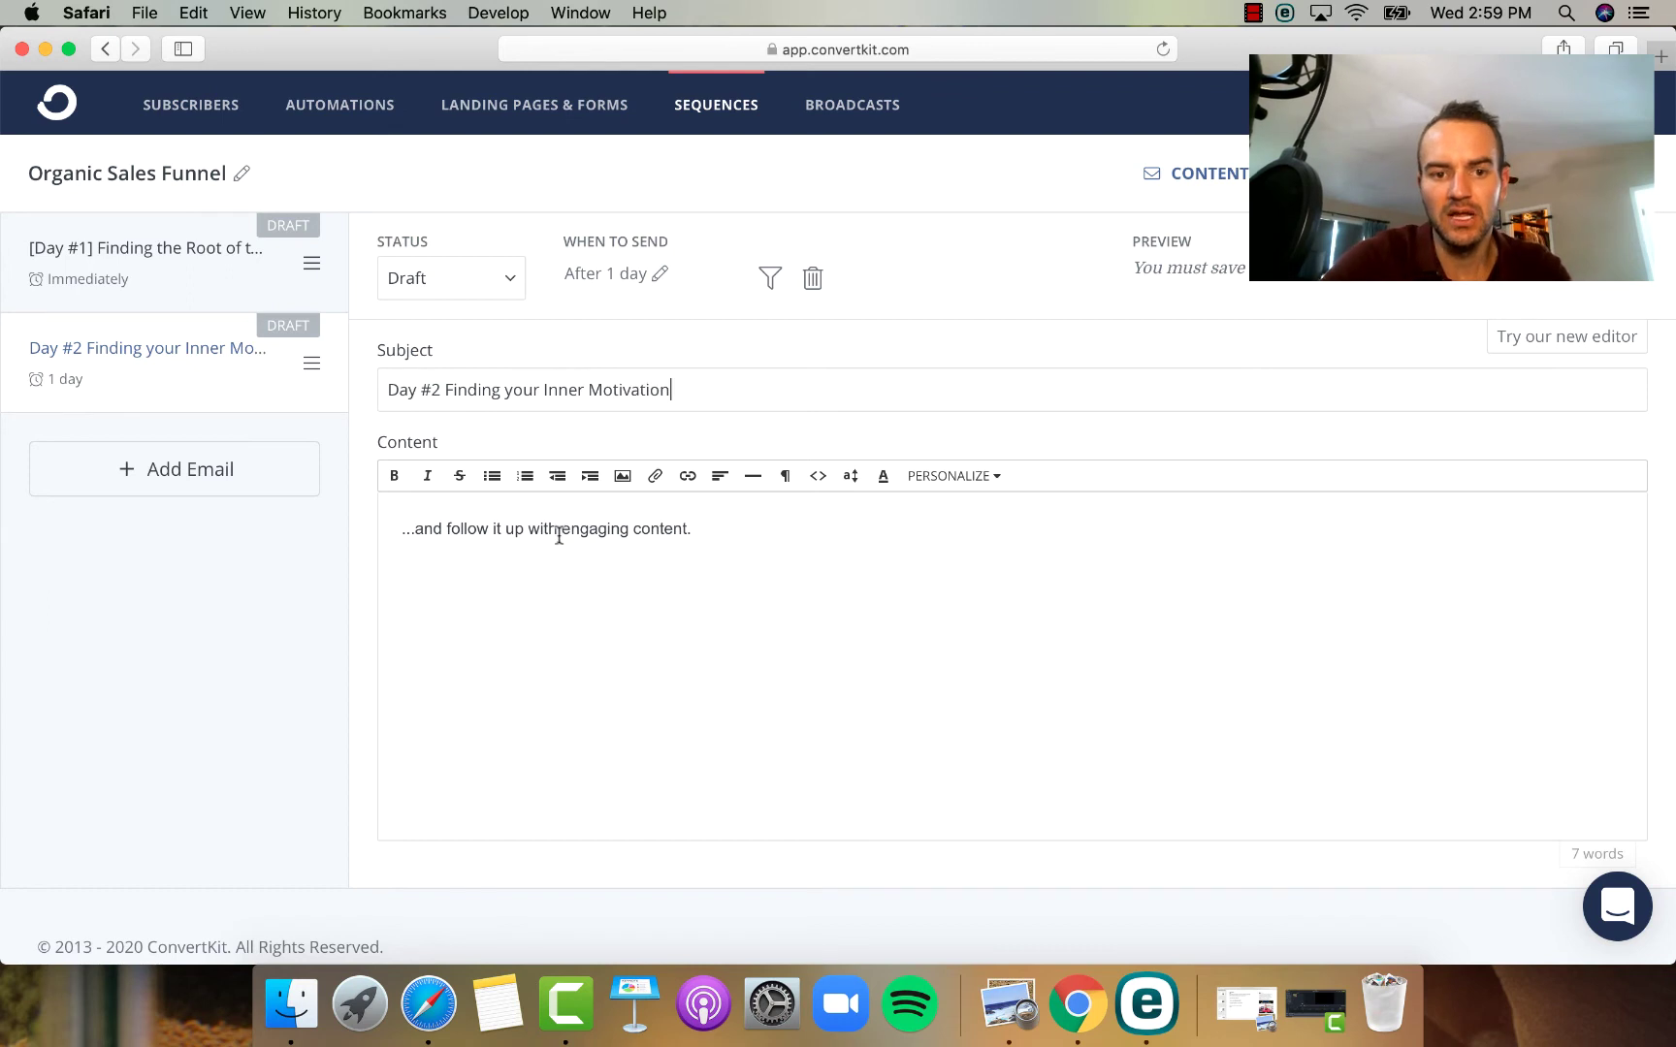
{"action": "left_click", "coordinate": [557, 538]}
{"action": "triple_click", "coordinate": [558, 538]}
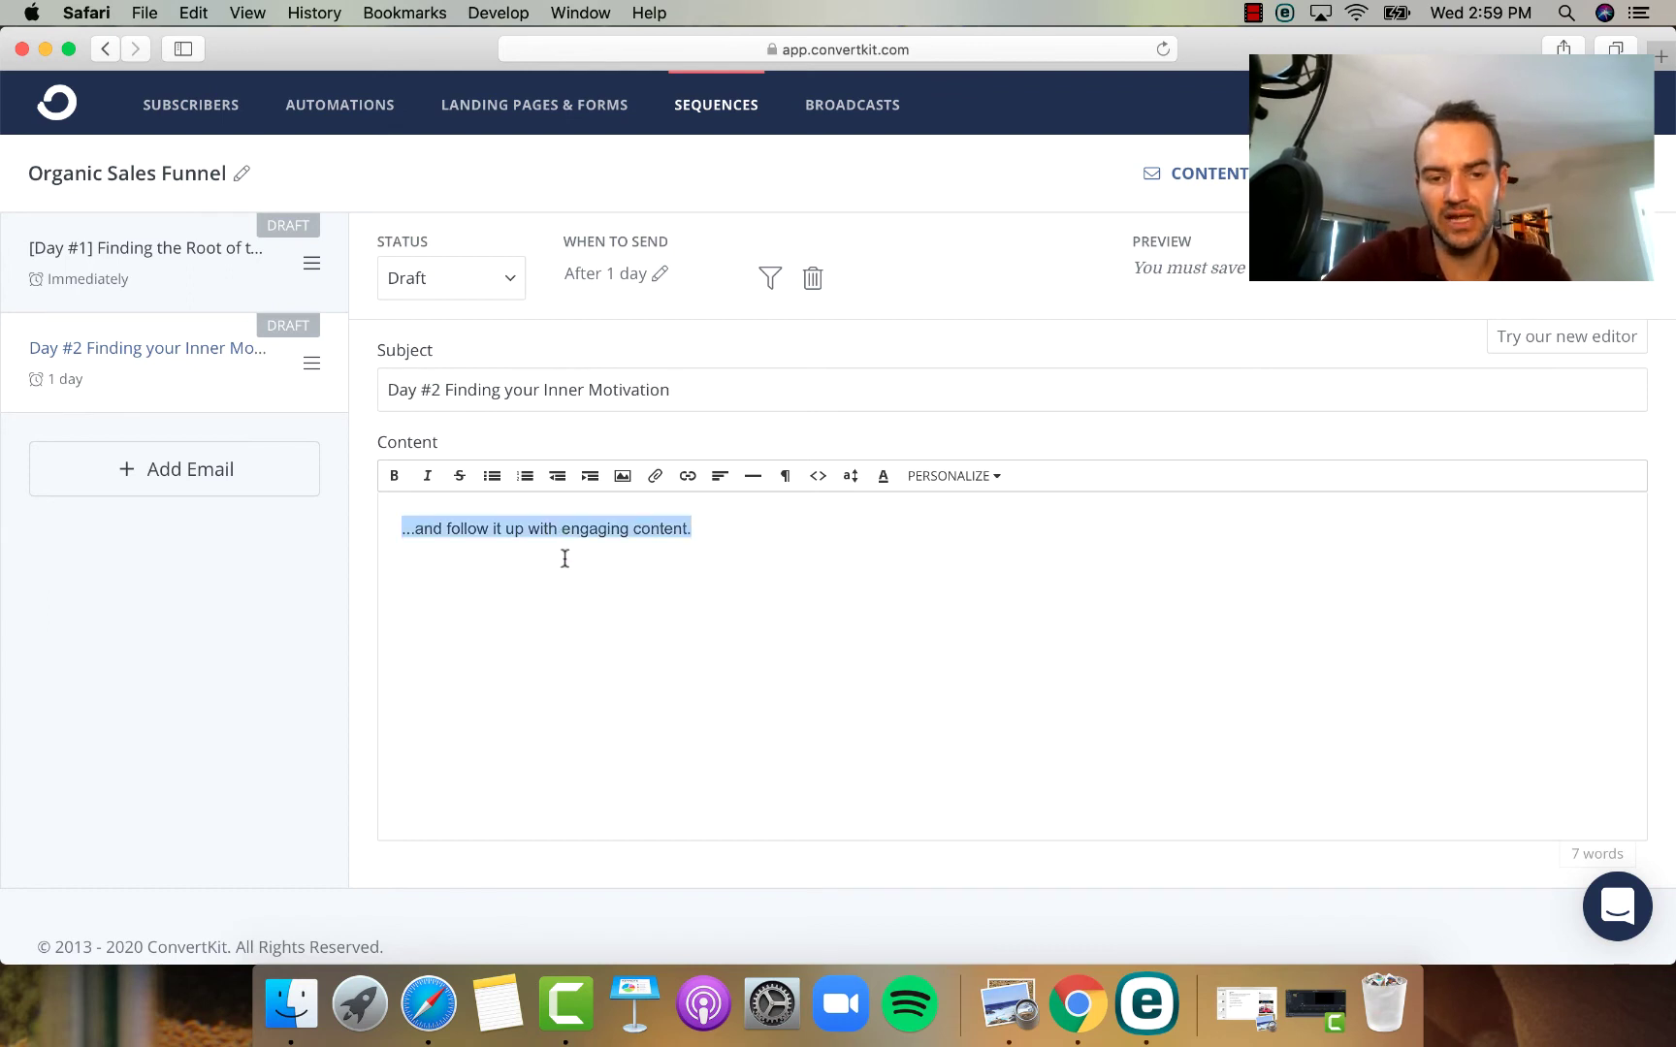
- Add a third email to the sequence and replace its default subject with "Day #3"
{"action": "left_click", "coordinate": [226, 467]}
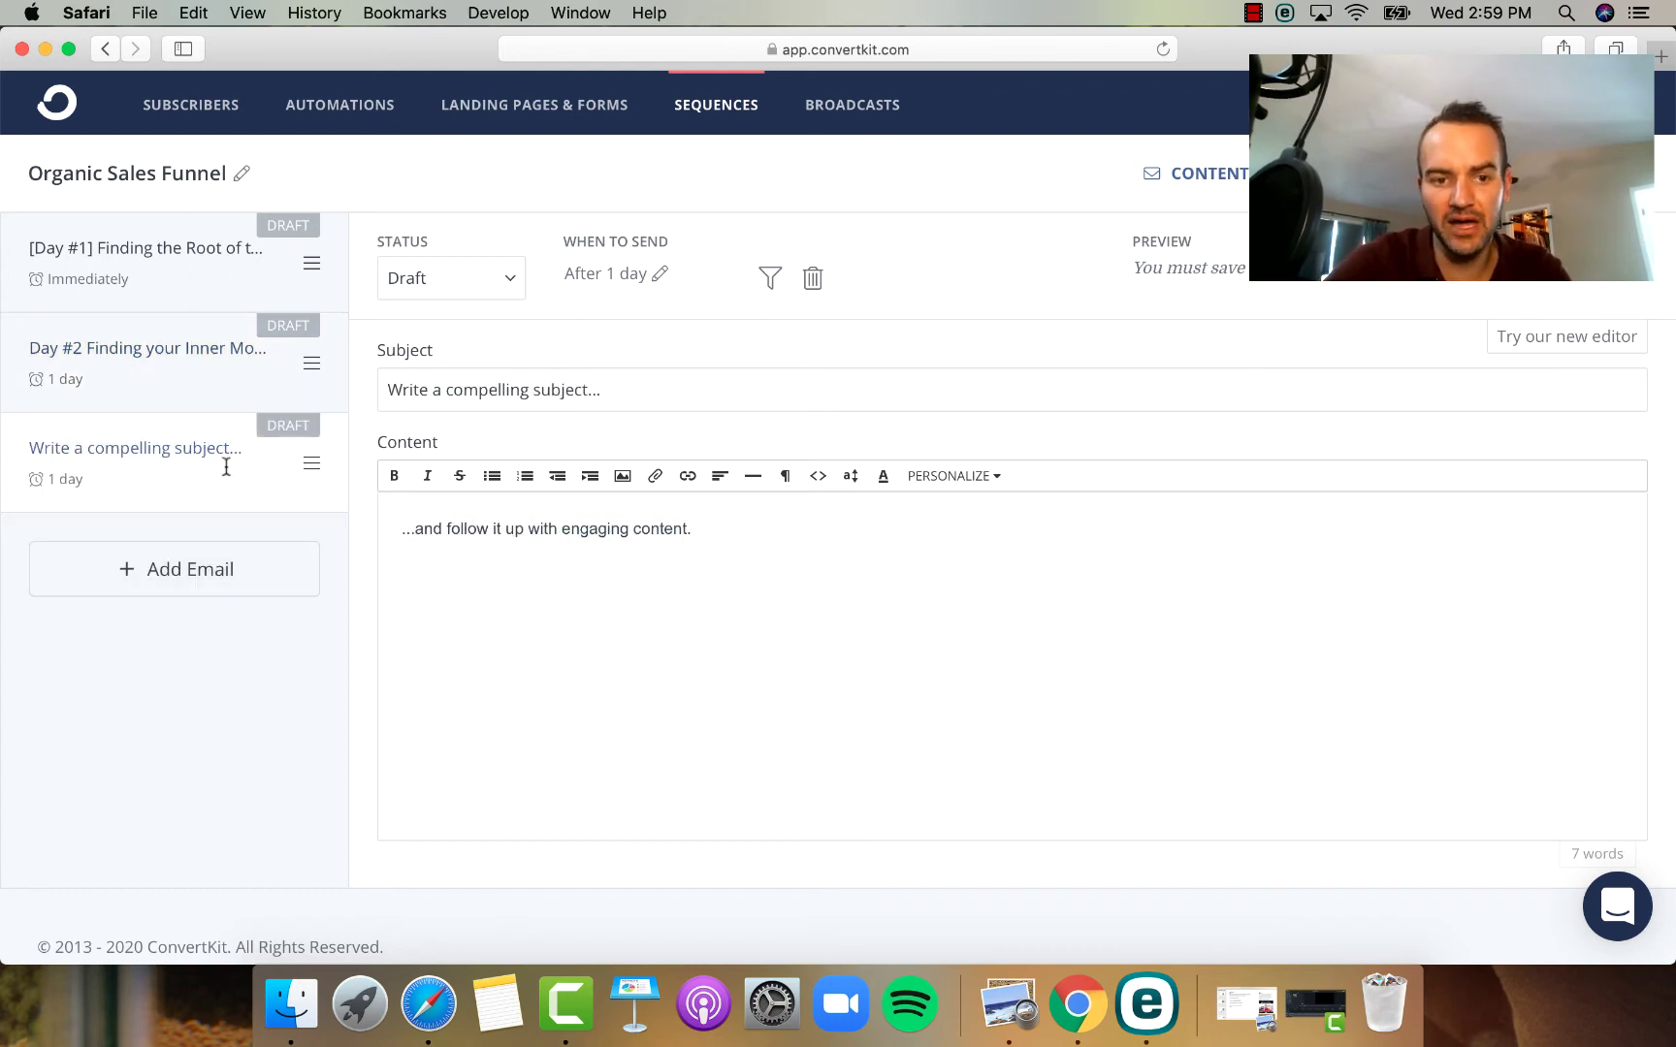
{"action": "triple_click", "coordinate": [578, 390]}
{"action": "type", "text": "Day"}
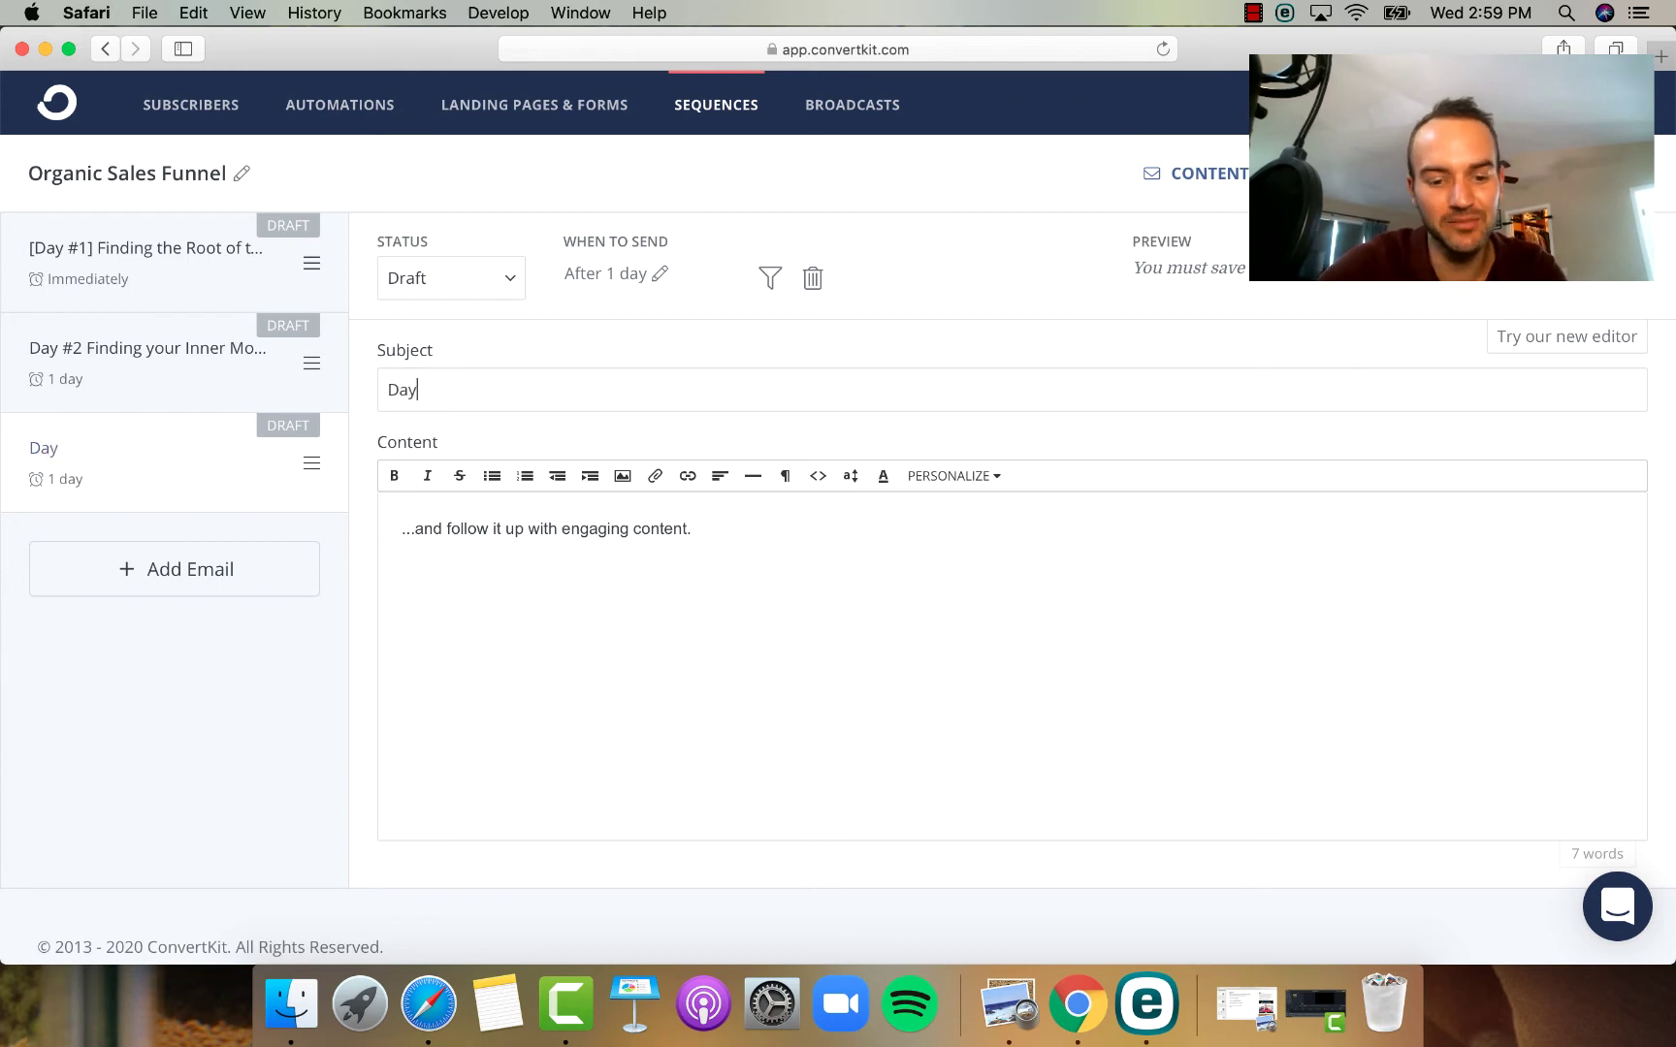
{"action": "type", "text": " # 3"}
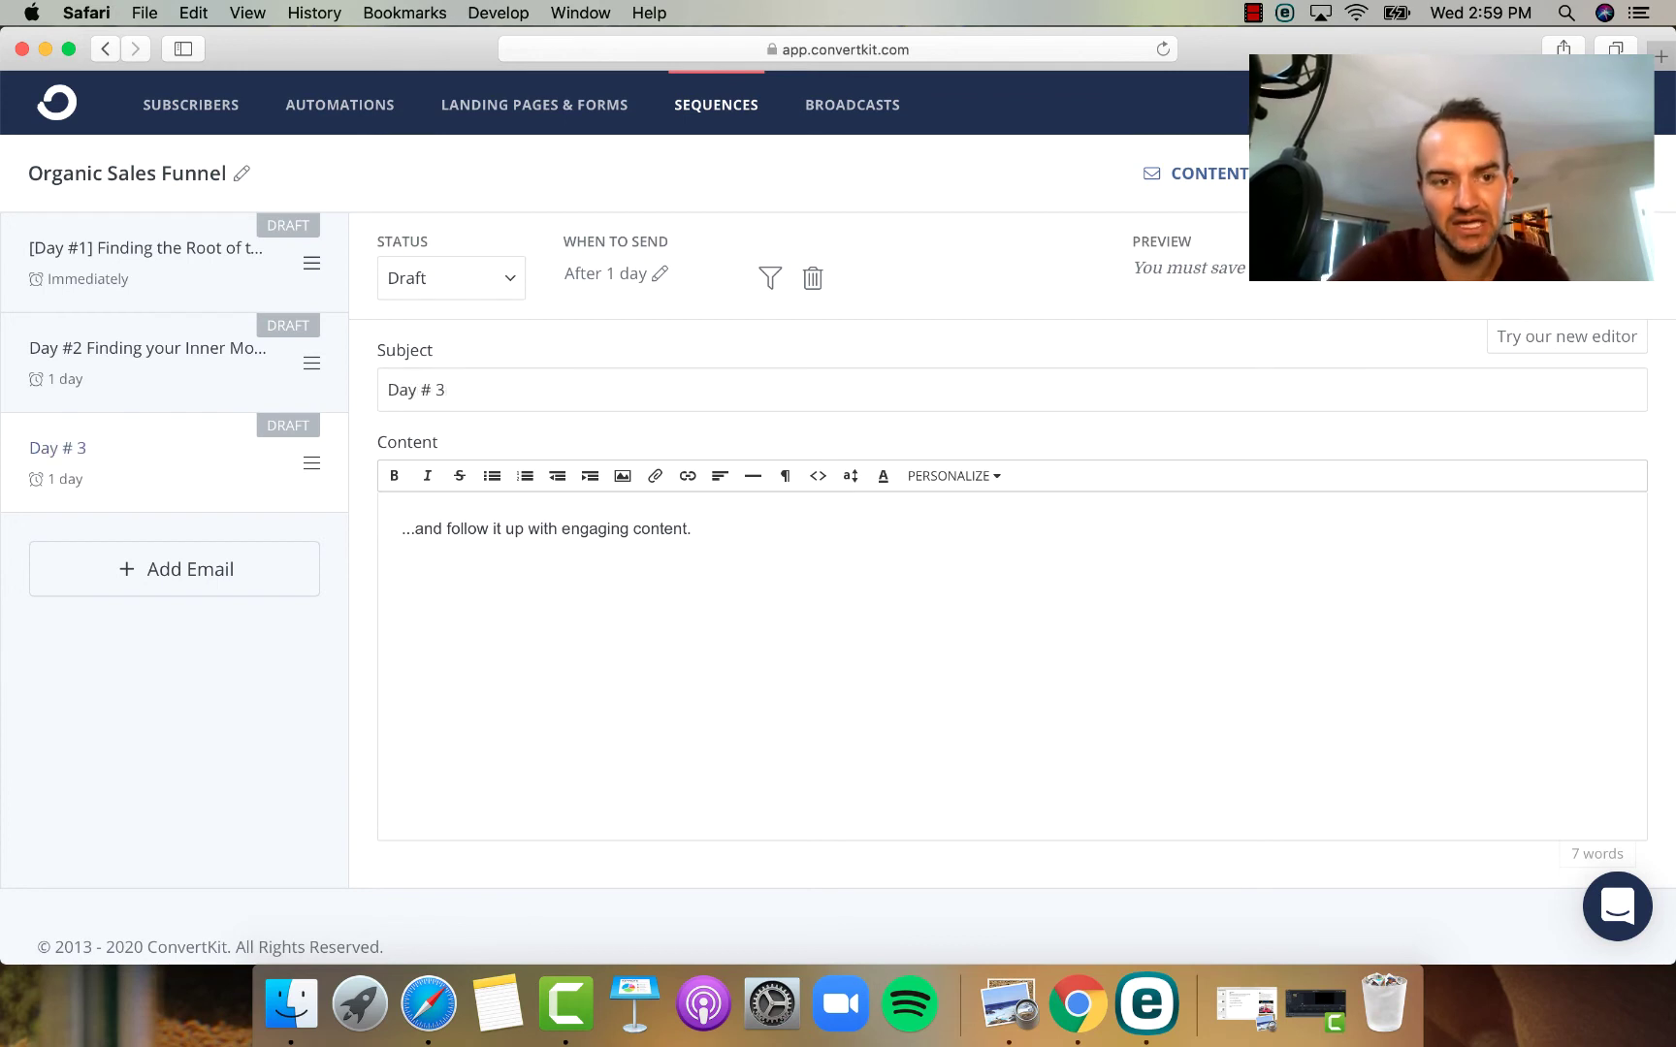
{"action": "key", "text": "BackSpace"}
{"action": "key", "text": "BackSpace"}
{"action": "type", "text": "3"}
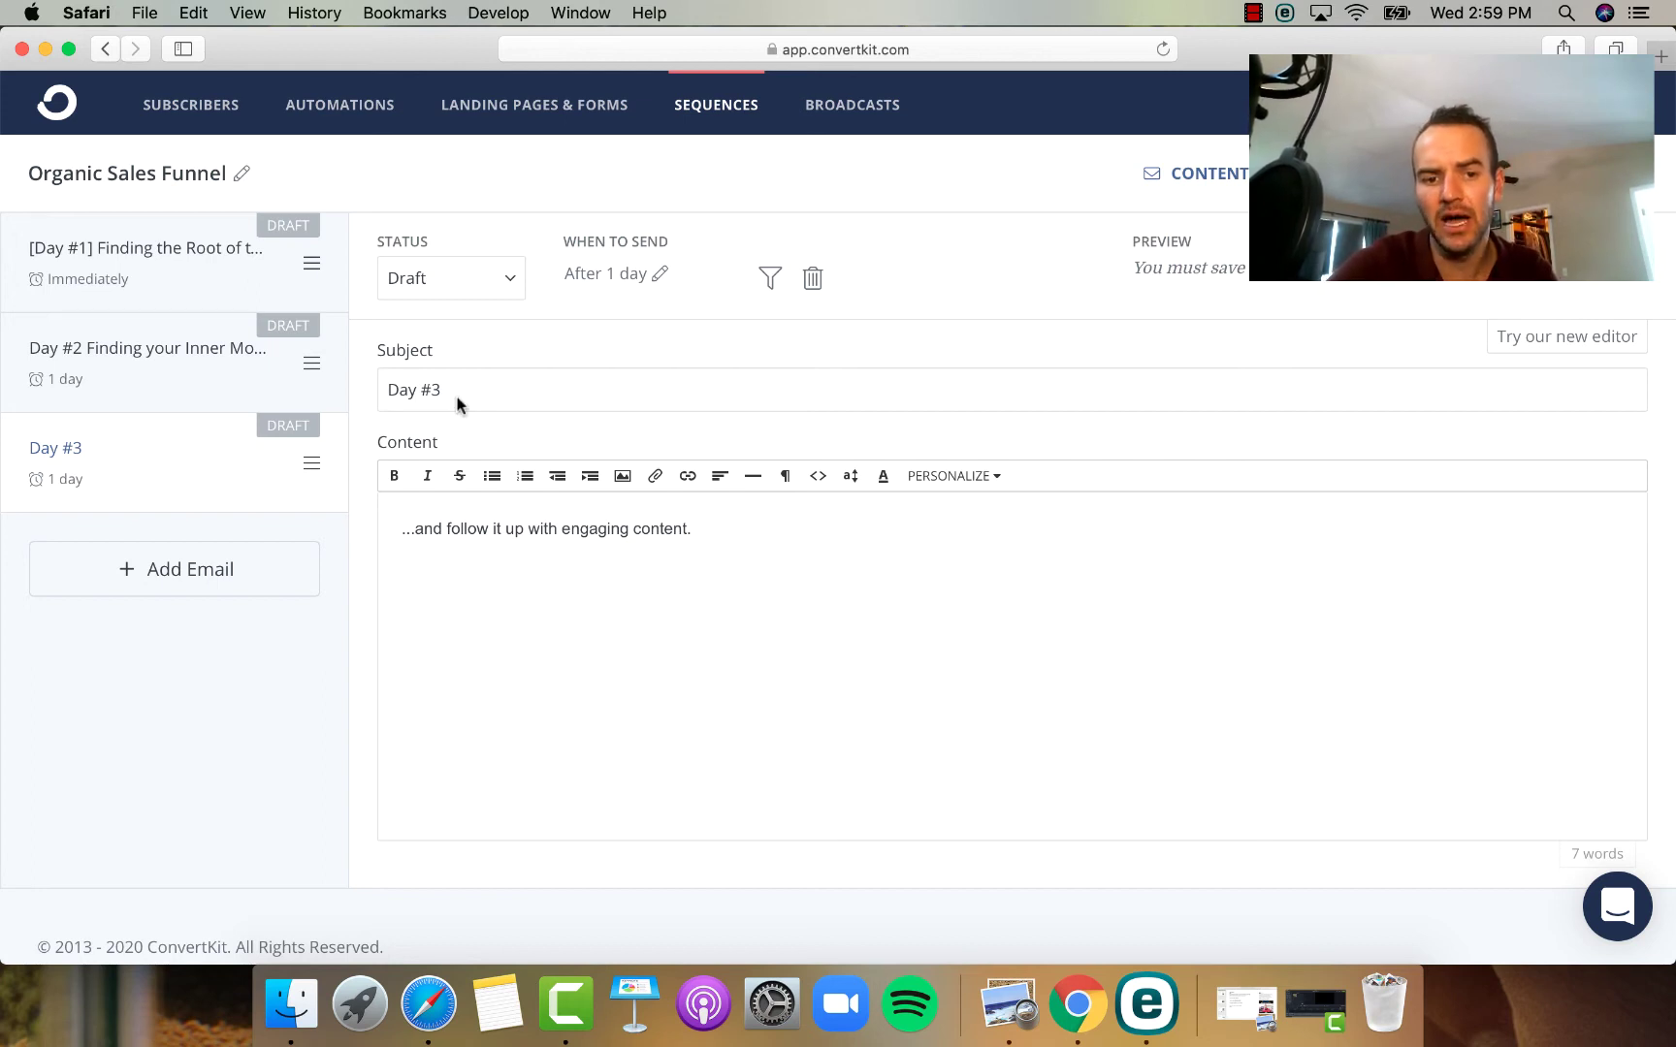
- Enclose the day label in the third email's subject in square brackets so it reads "[Day #3]"
{"action": "triple_click", "coordinate": [626, 539]}
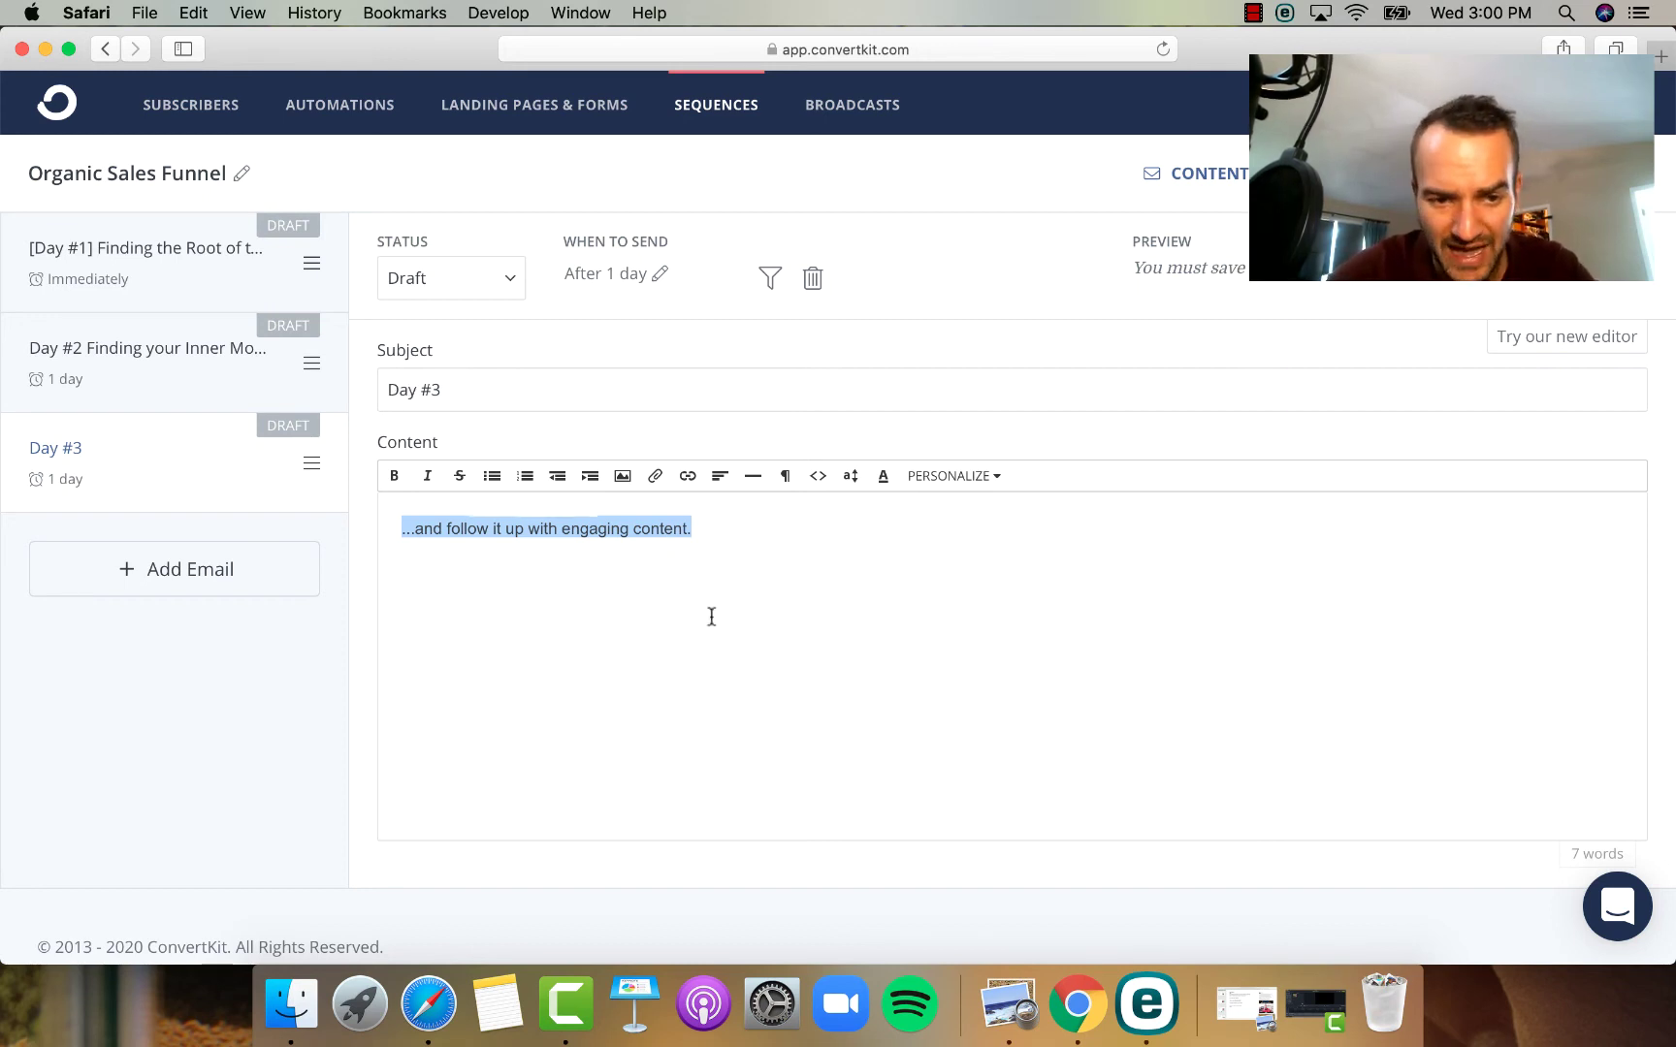
{"action": "left_click", "coordinate": [526, 389]}
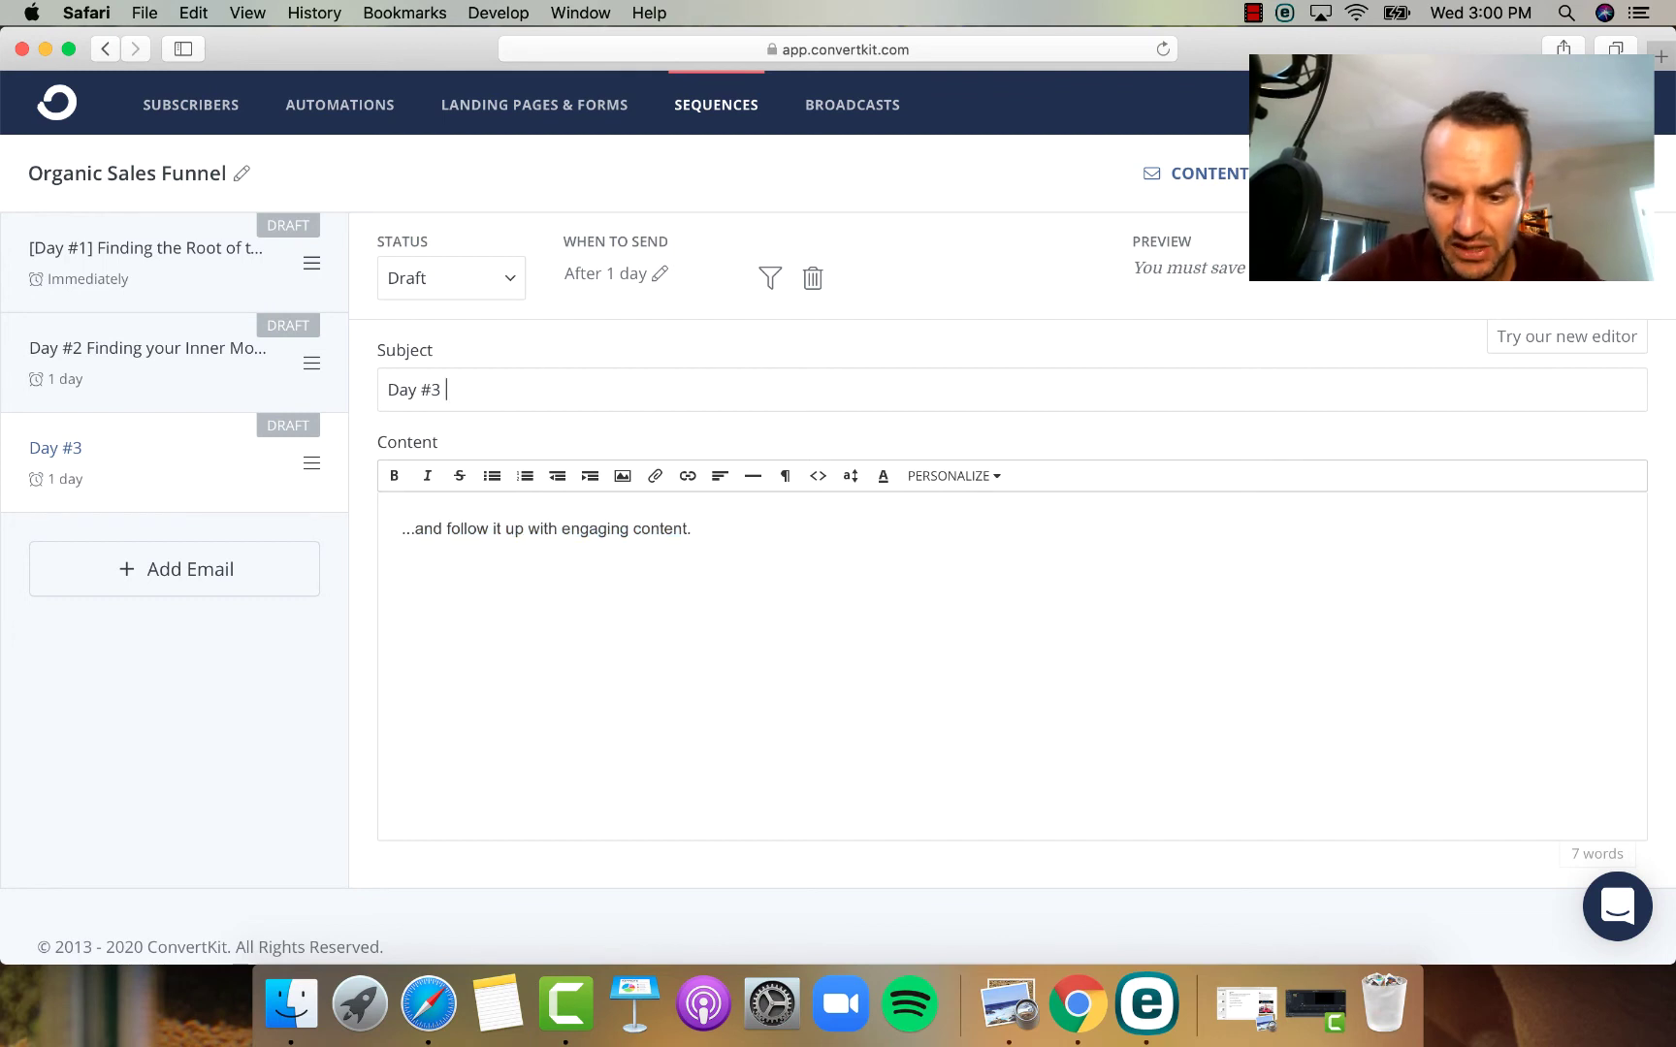
{"action": "type", "text": "]"}
{"action": "left_click", "coordinate": [389, 388]}
{"action": "type", "text": "["}
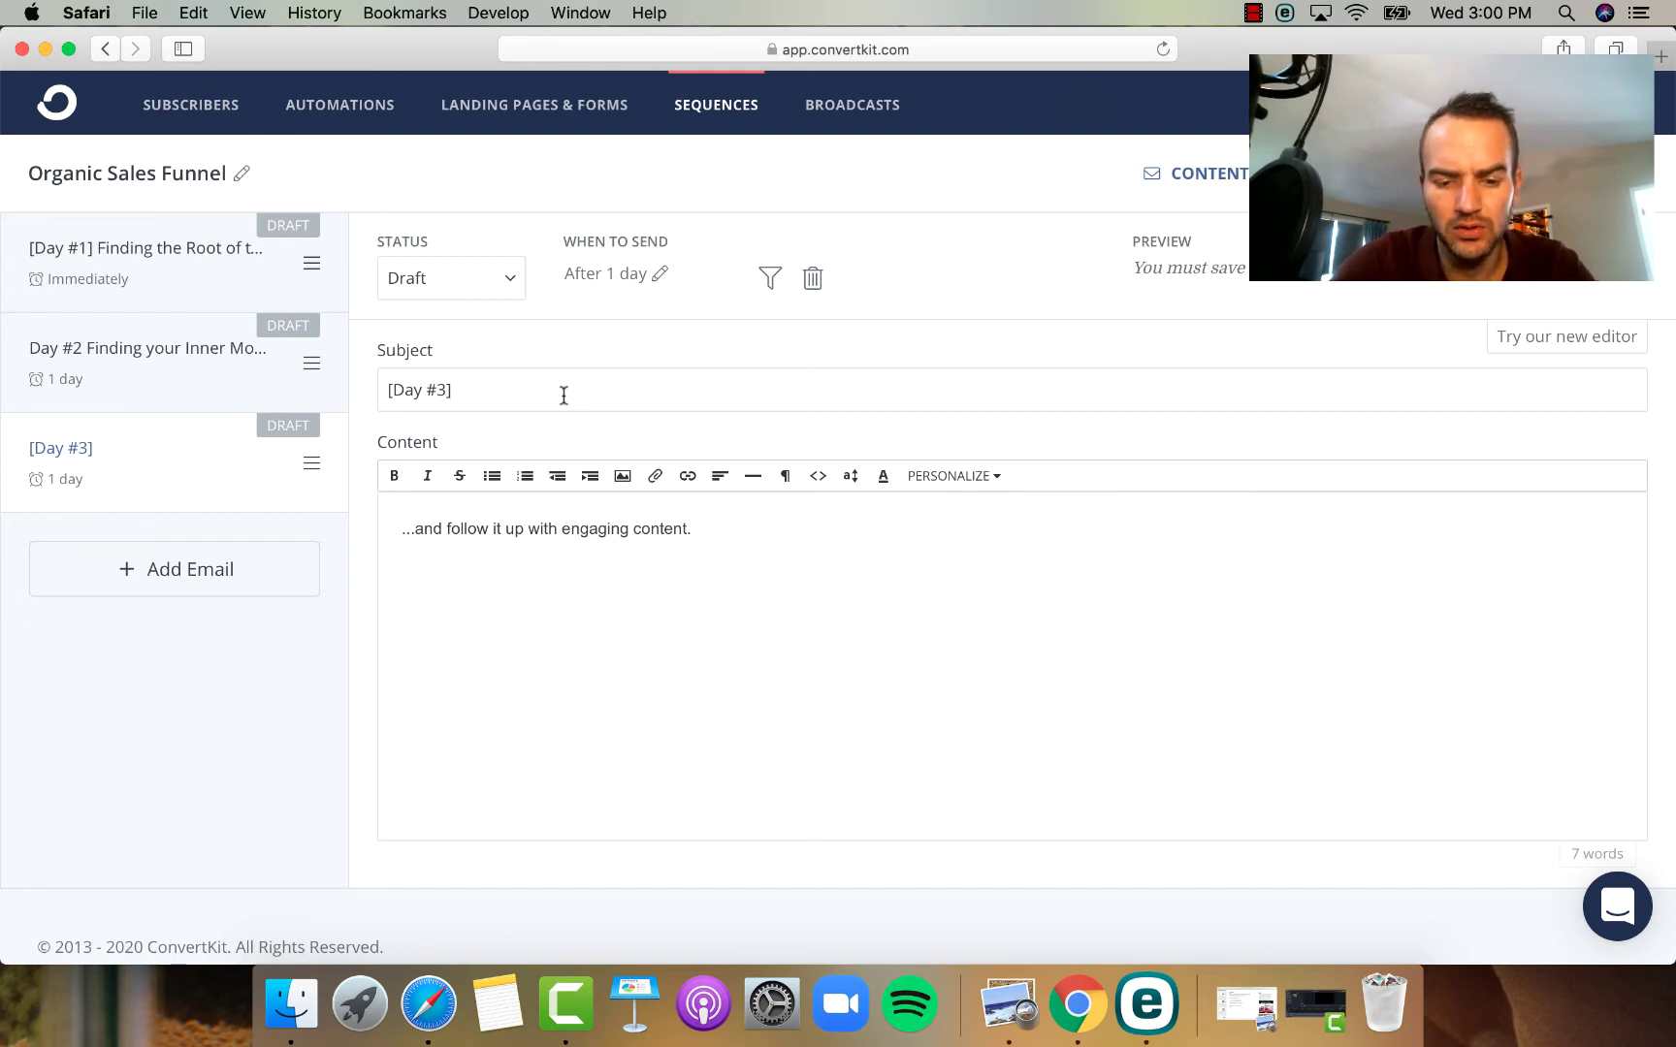
- Extend the third email's subject after the bracketed day label with "Mapping out a Plan that you Stay Consistent With..."
{"action": "type", "text": "Ma"}
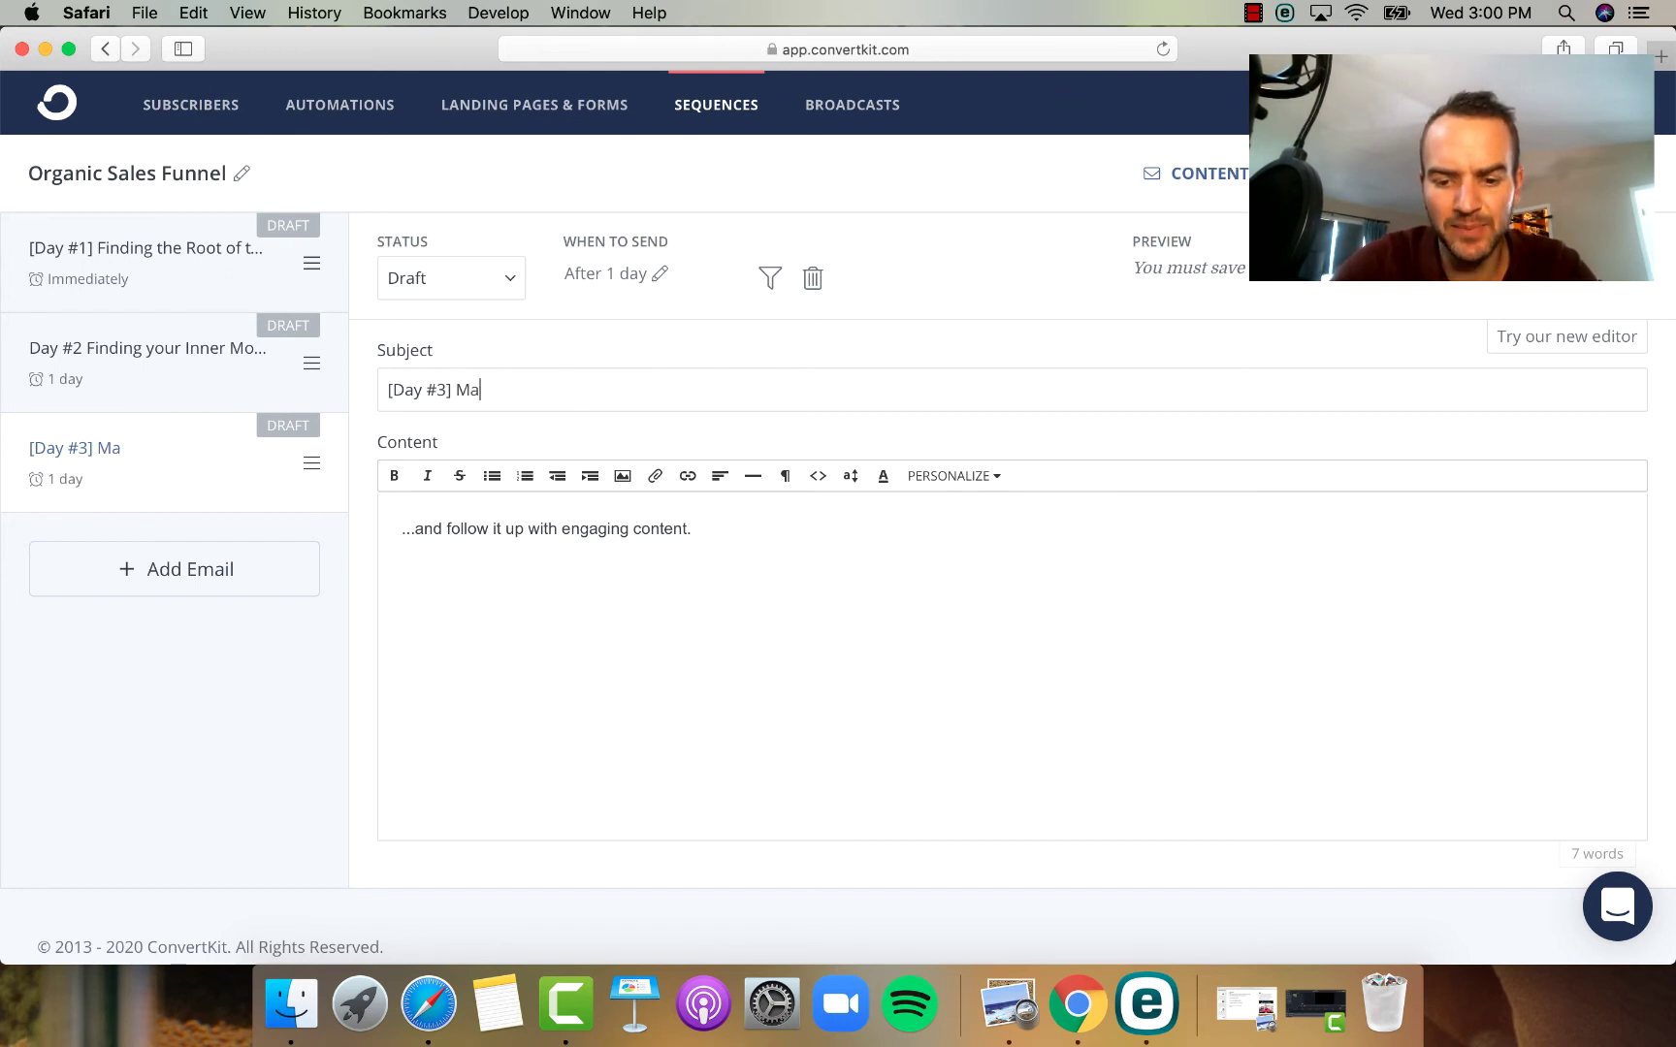
{"action": "type", "text": "pping ojut a Plan"}
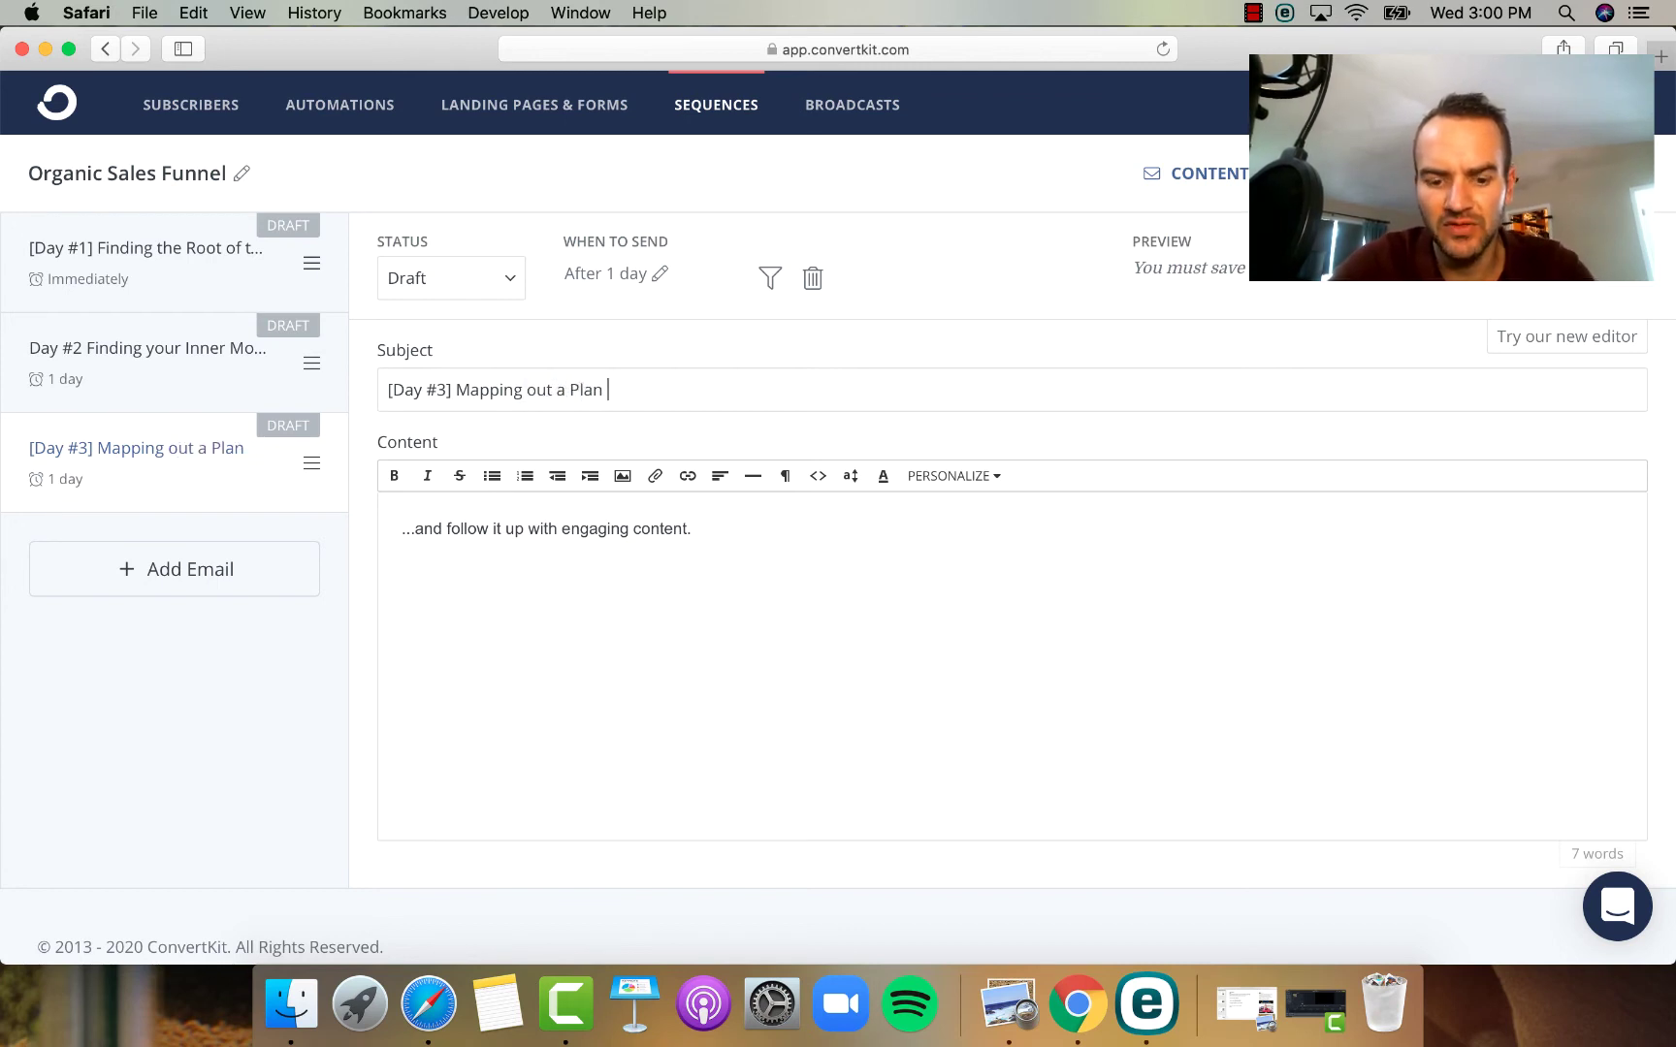
{"action": "type", "text": " that you Sgay"}
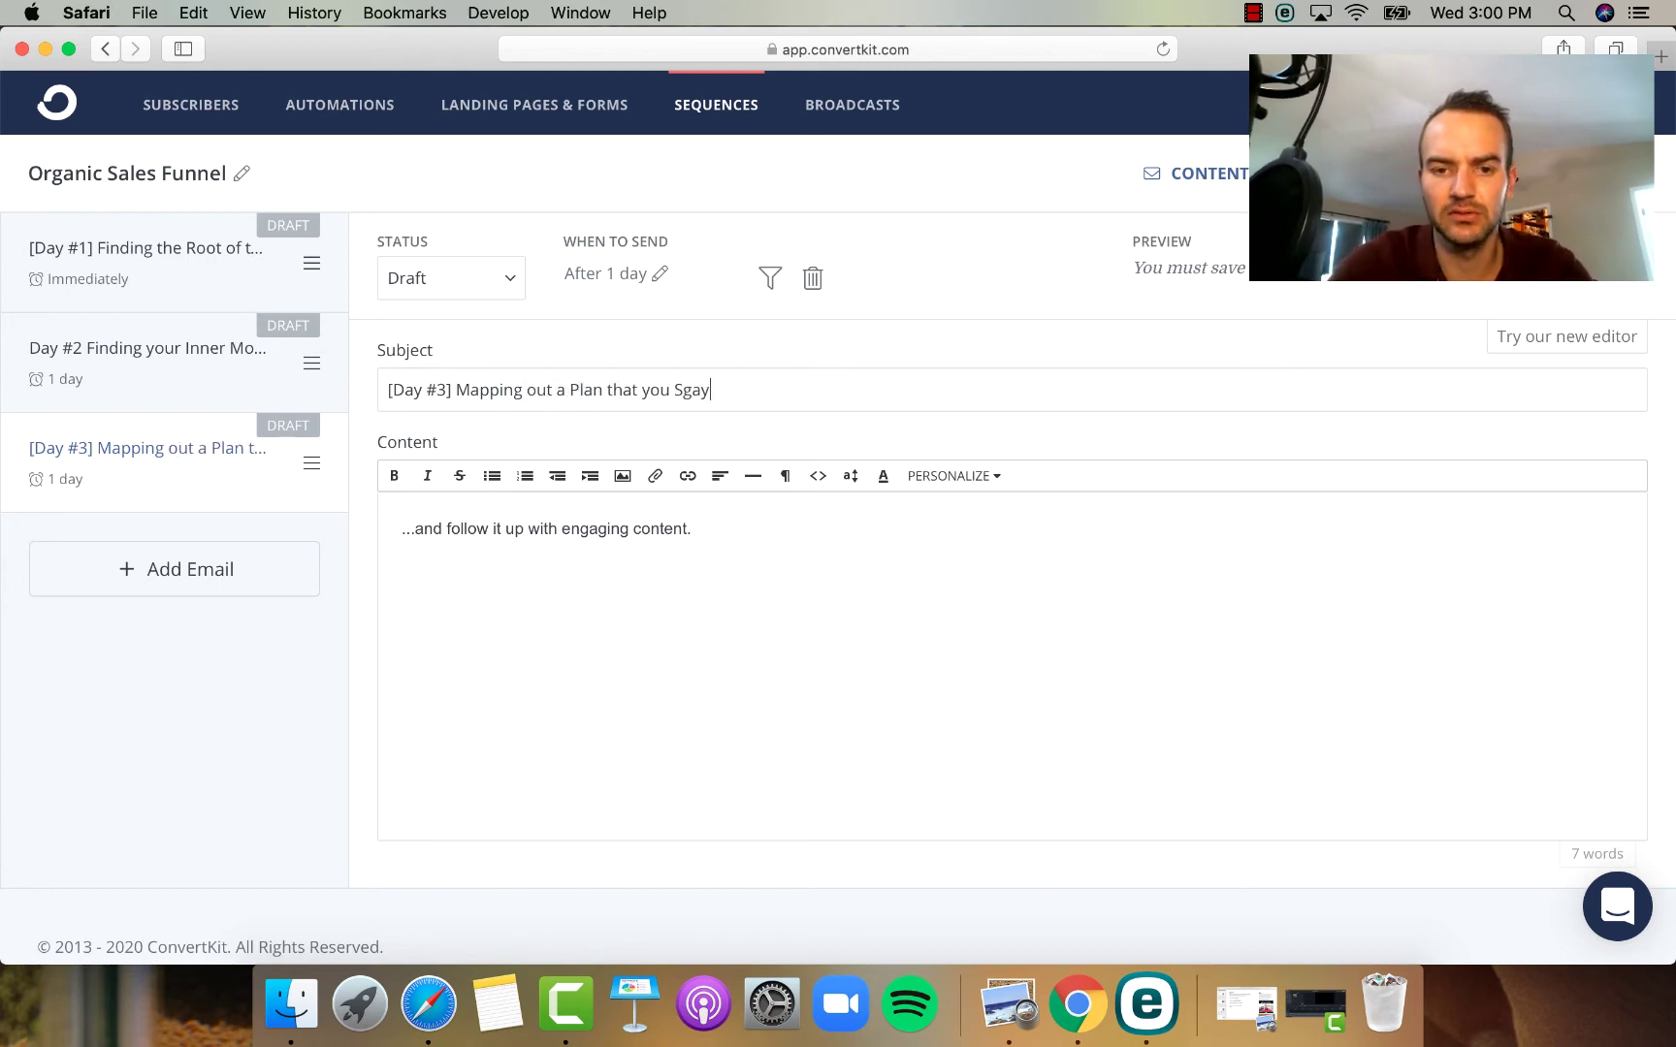
{"action": "key", "text": "BackSpace"}
{"action": "key", "text": "BackSpace"}
{"action": "key", "text": "BackSpace"}
{"action": "type", "text": "tay Consisten"}
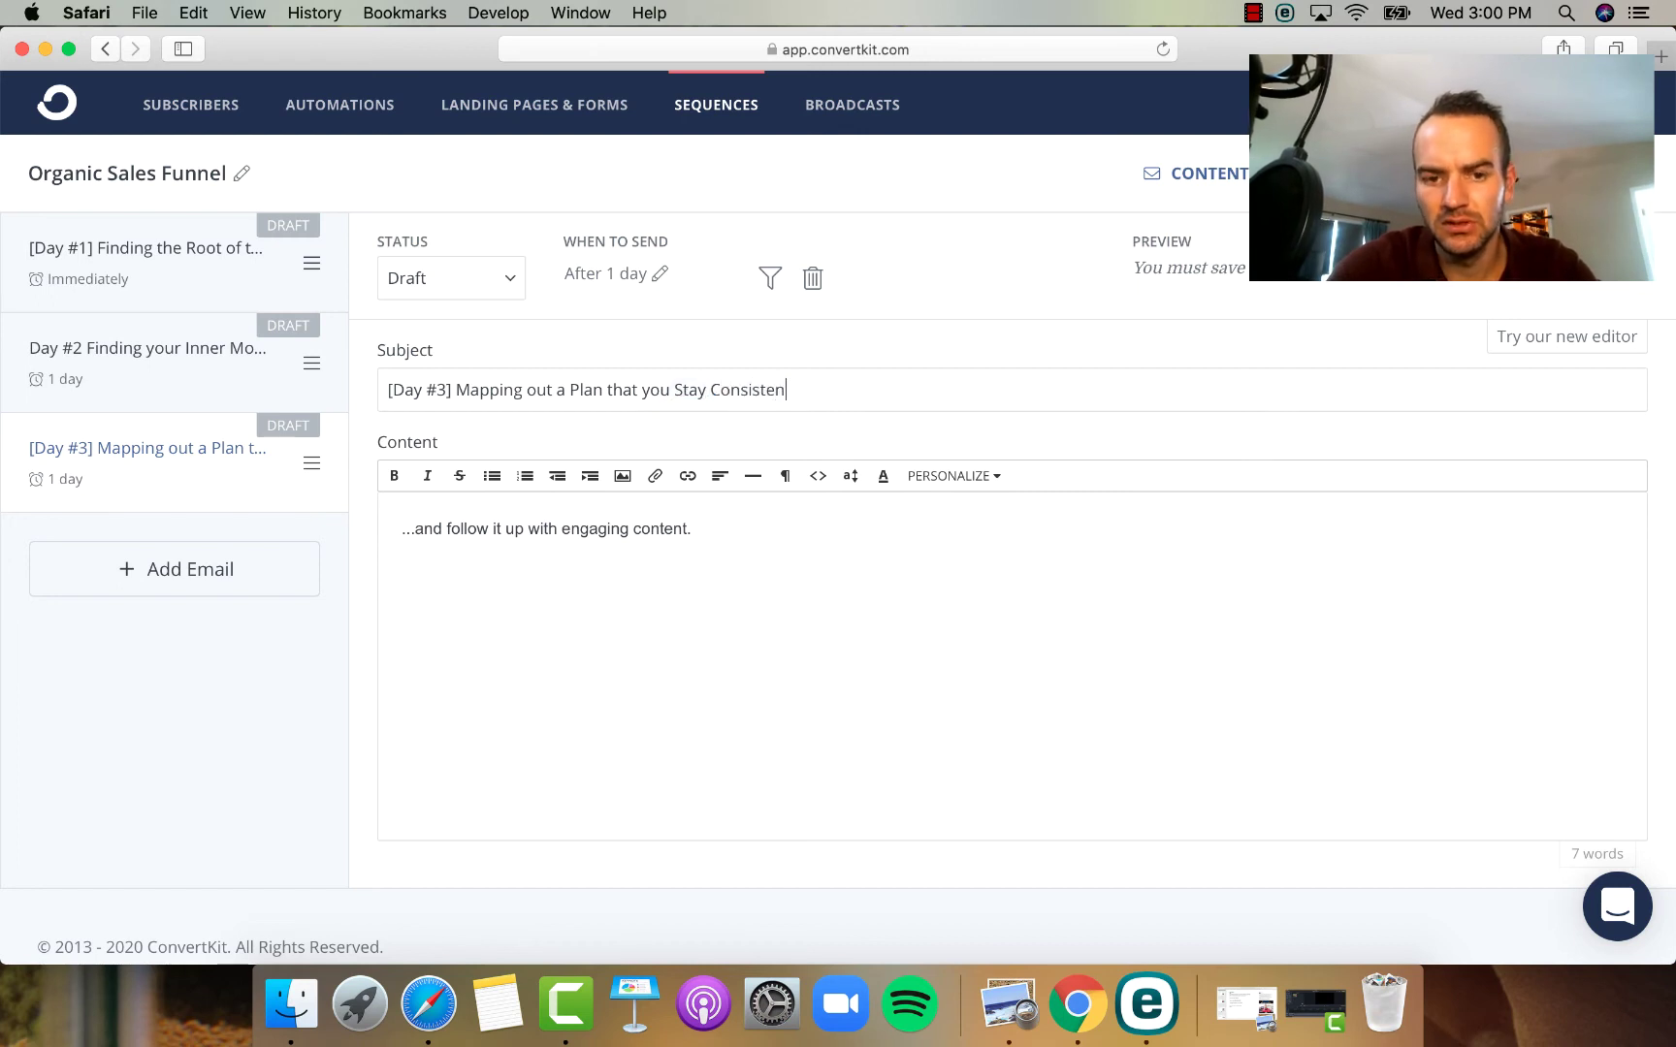
{"action": "type", "text": "t With..."}
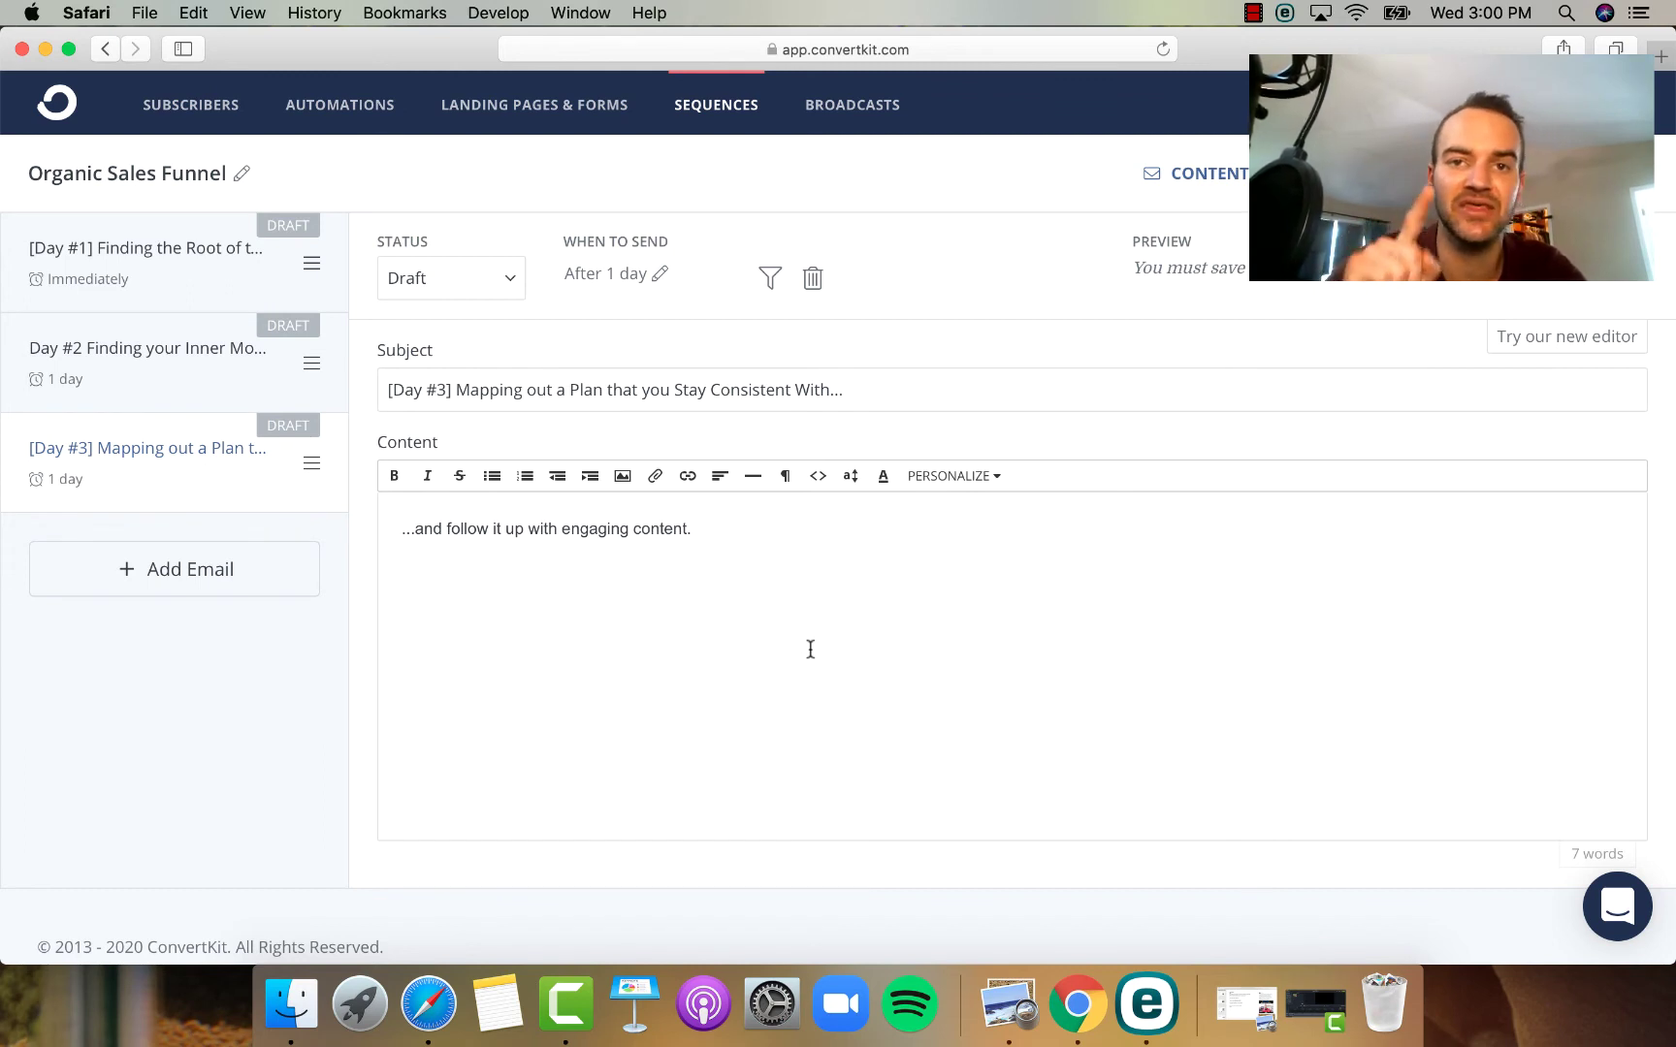
- Add a fourth email to the sequence with the subject "Challenge Complete! Here are the results..."
{"action": "left_click", "coordinate": [202, 580]}
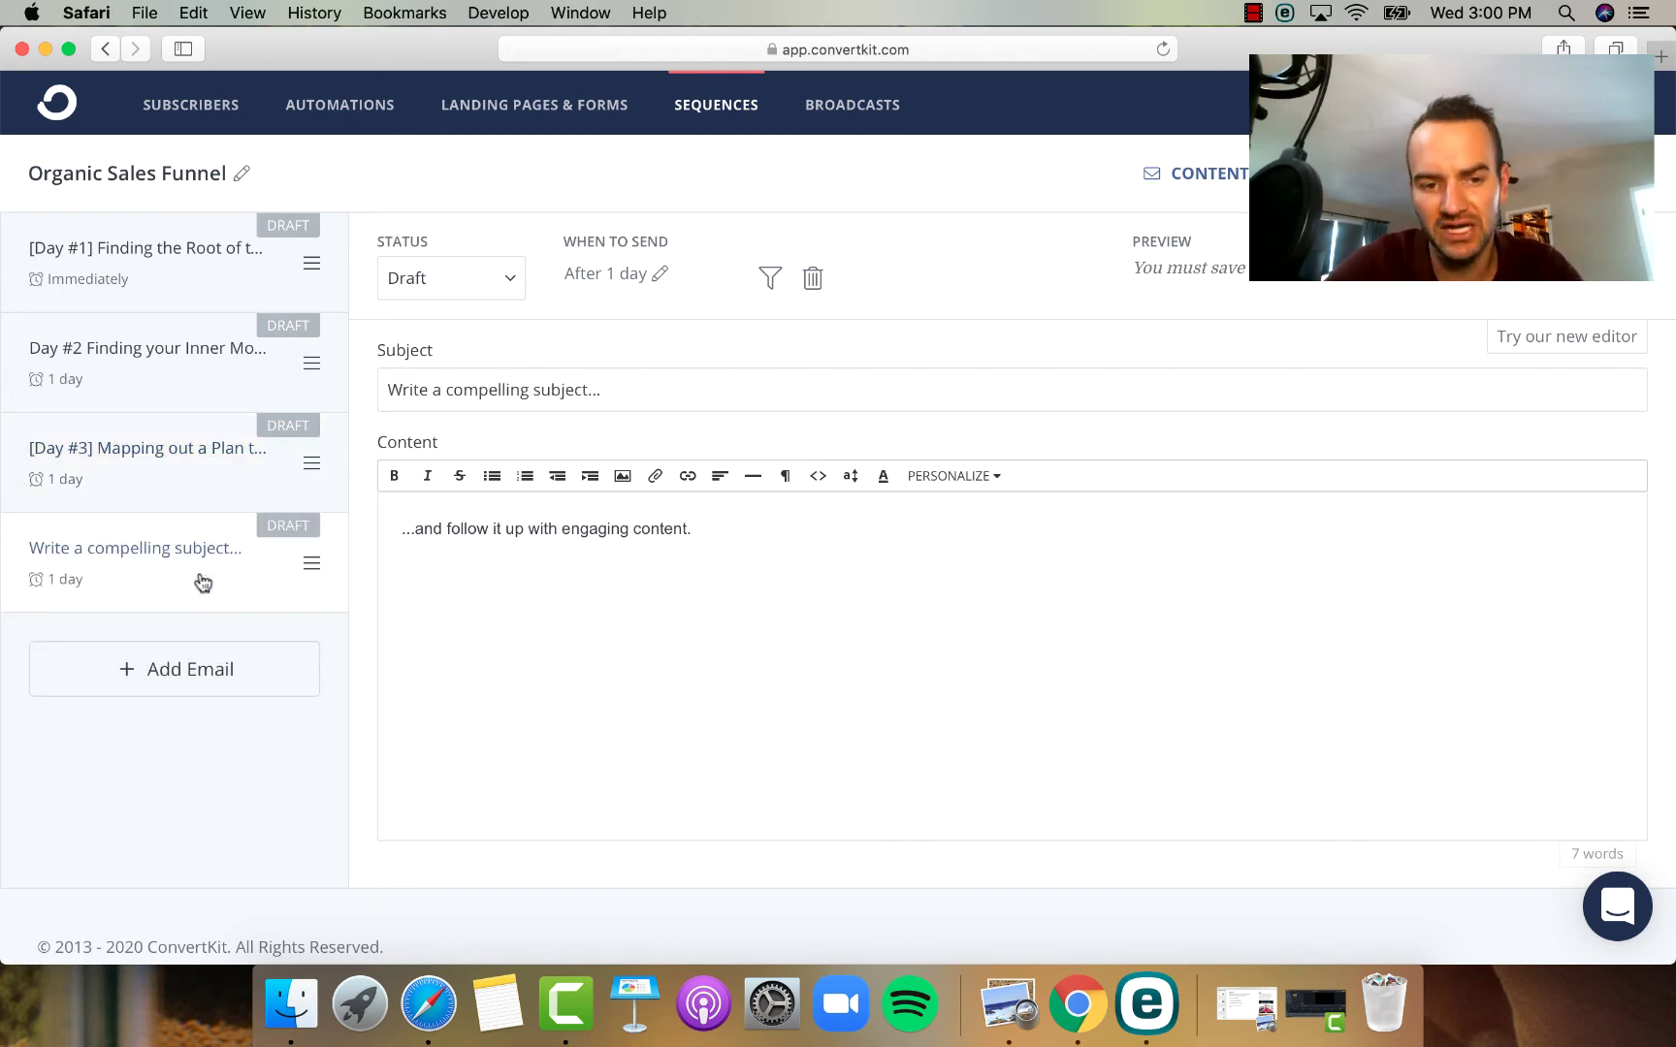
{"action": "triple_click", "coordinate": [491, 391]}
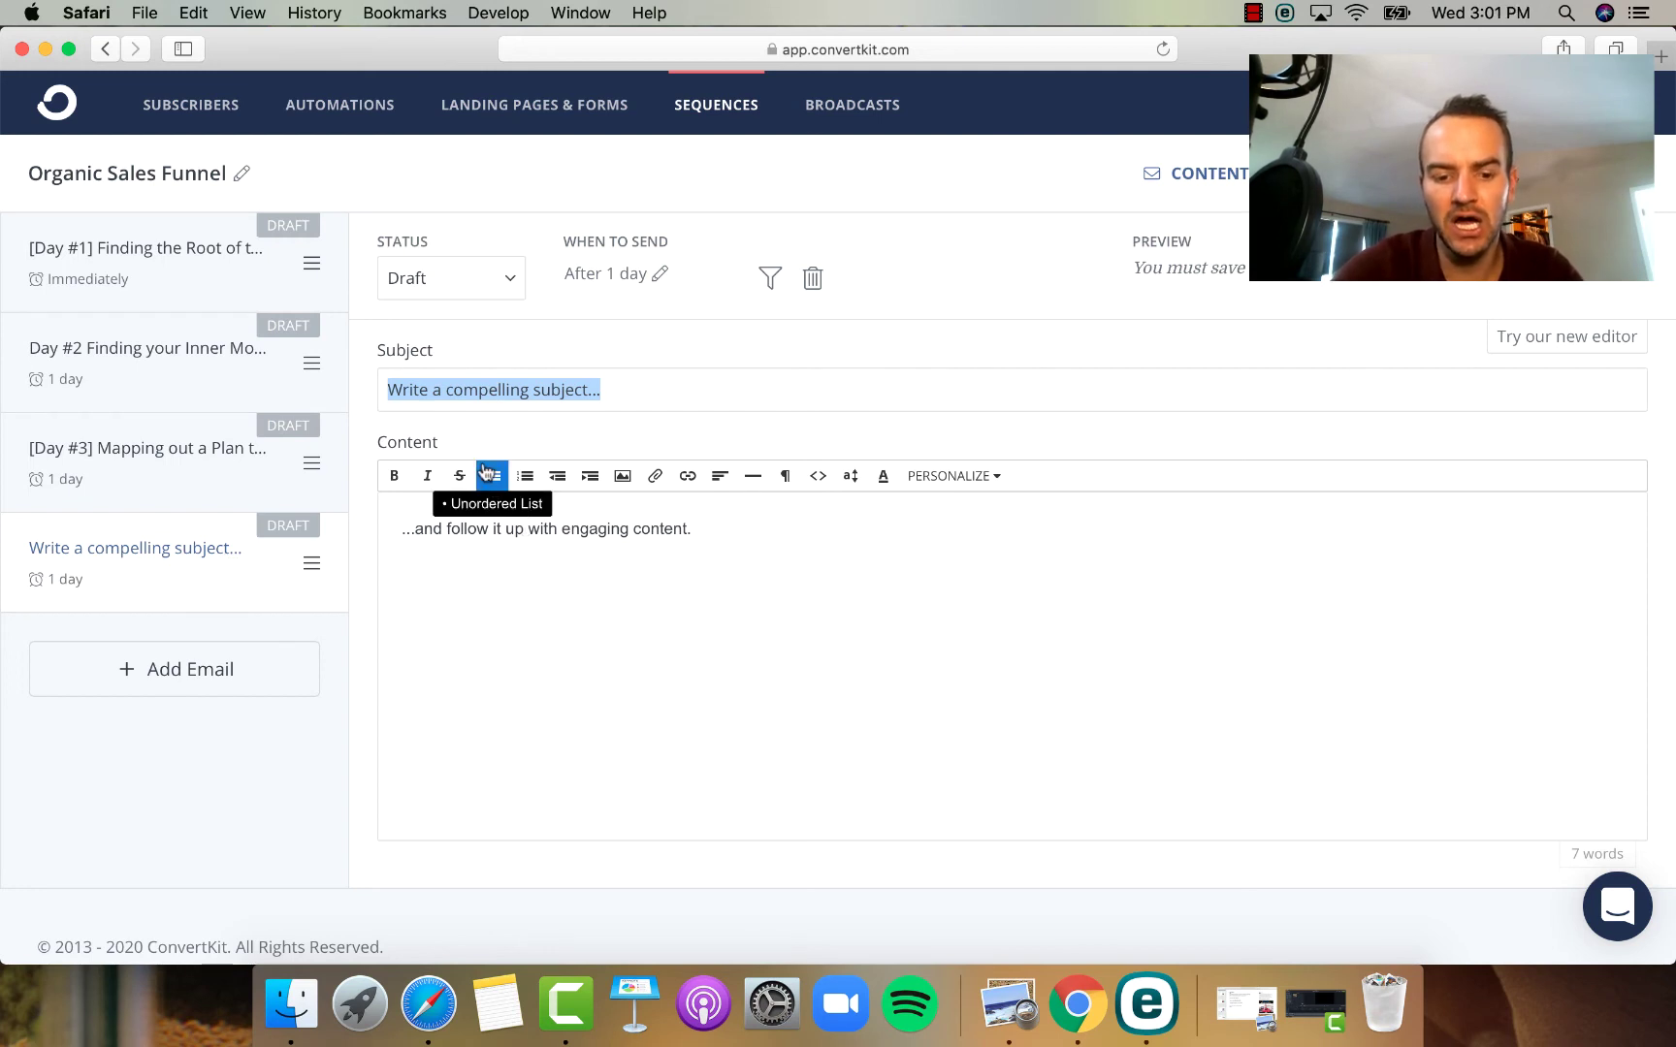
{"action": "type", "text": "Challeng"}
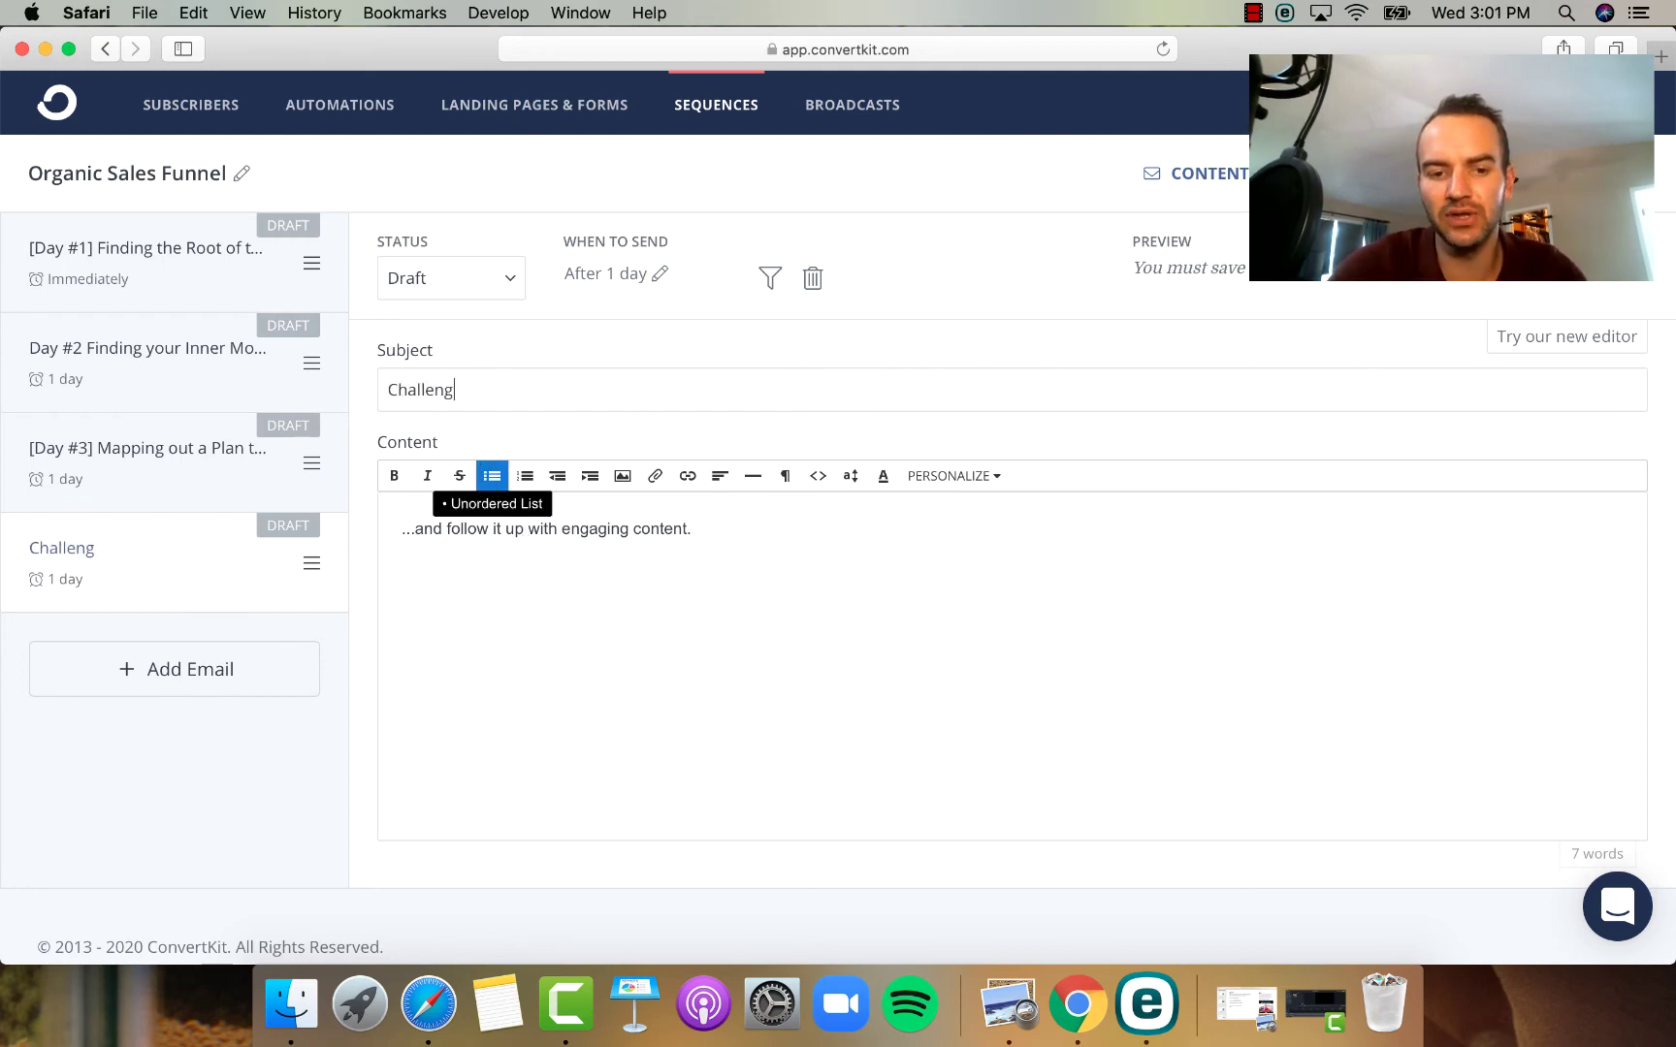
{"action": "type", "text": "e Complete"}
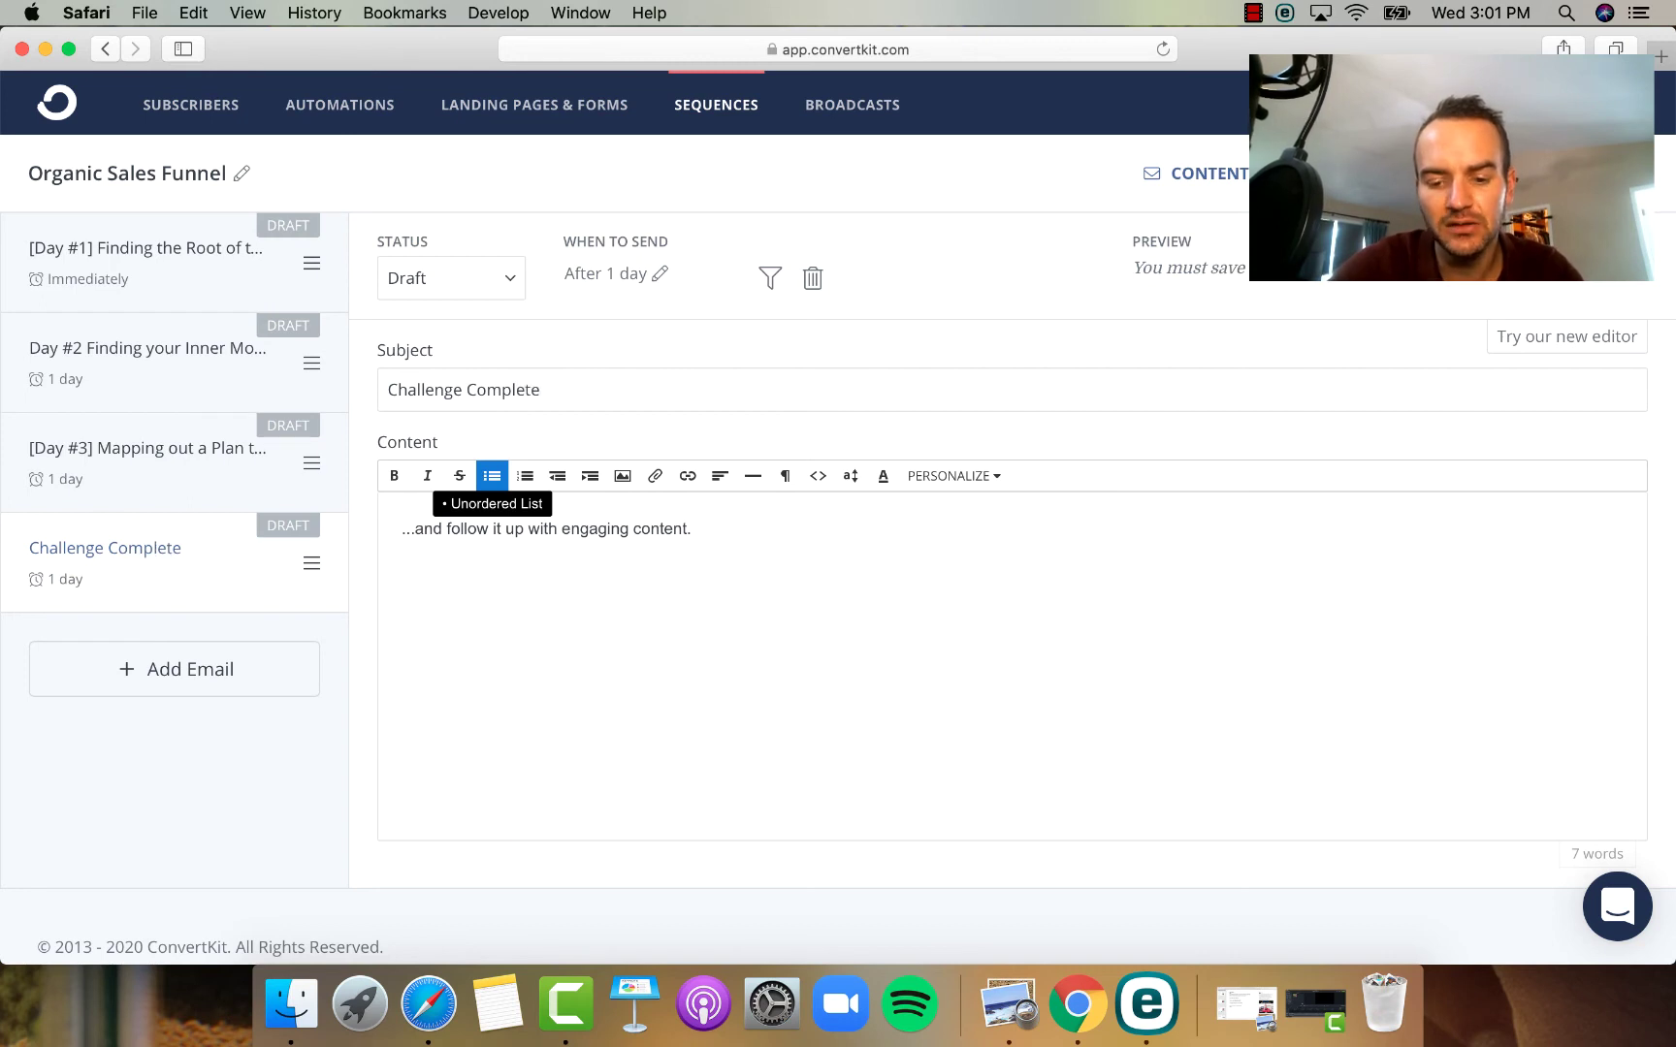
{"action": "type", "text": "! Here "}
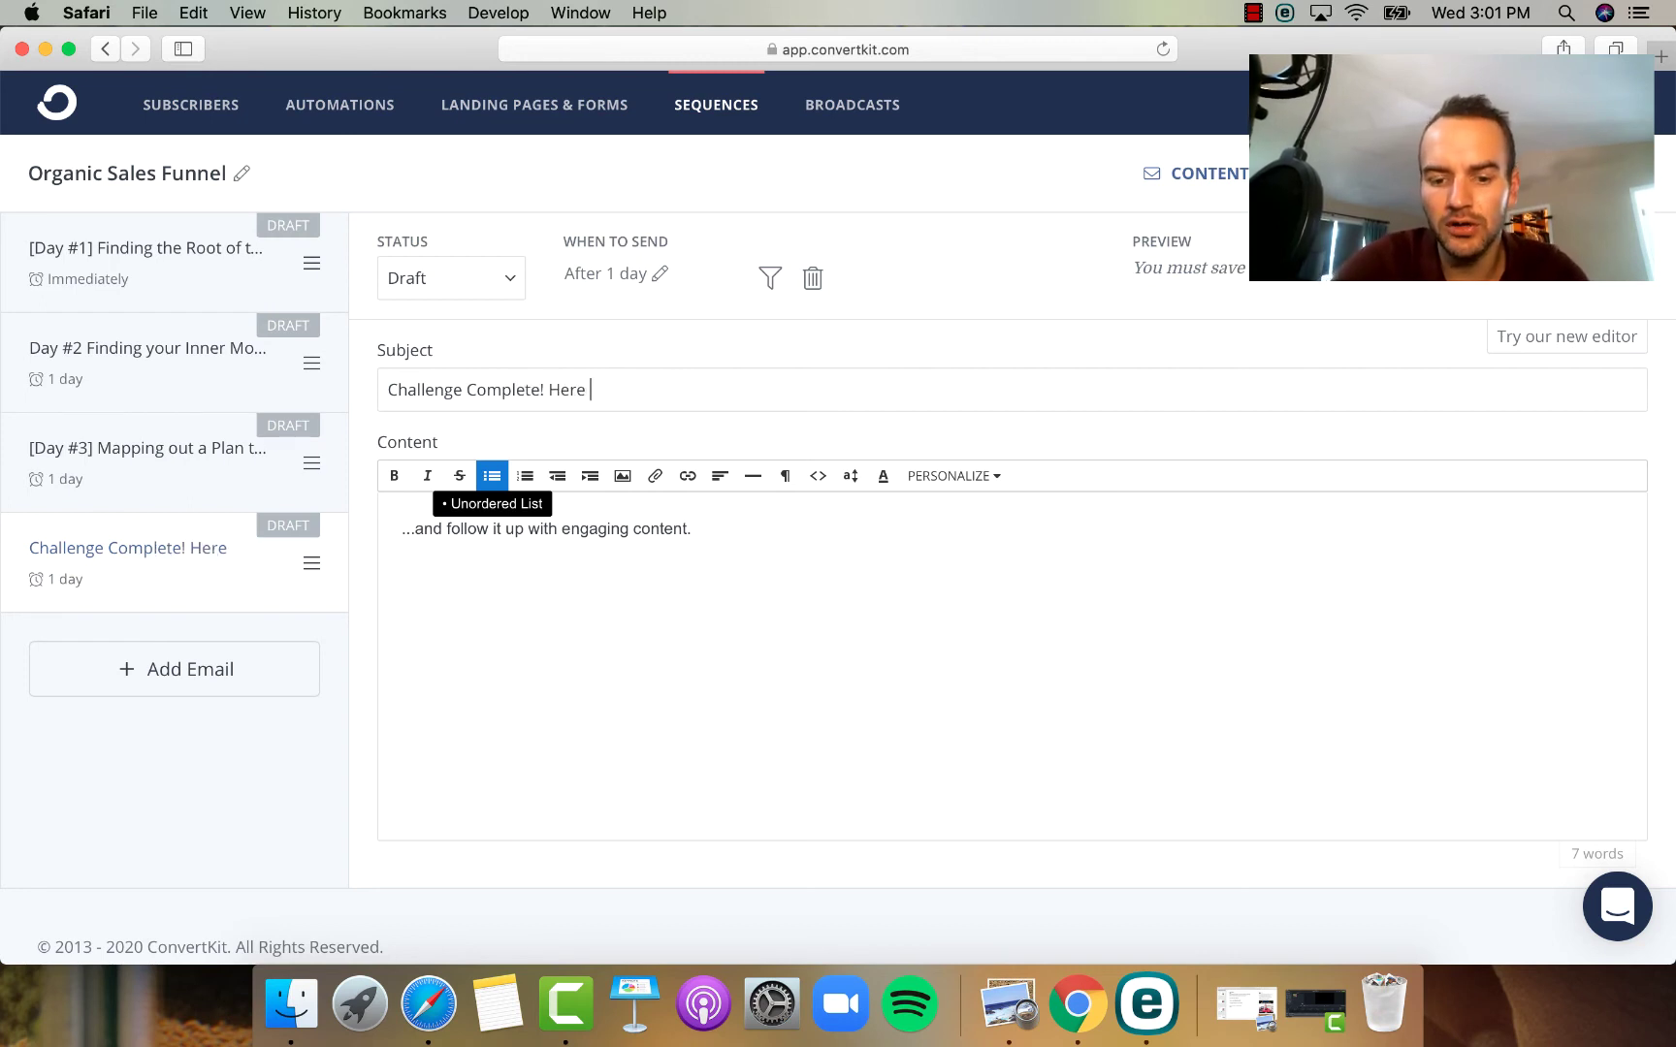
{"action": "type", "text": "are t"}
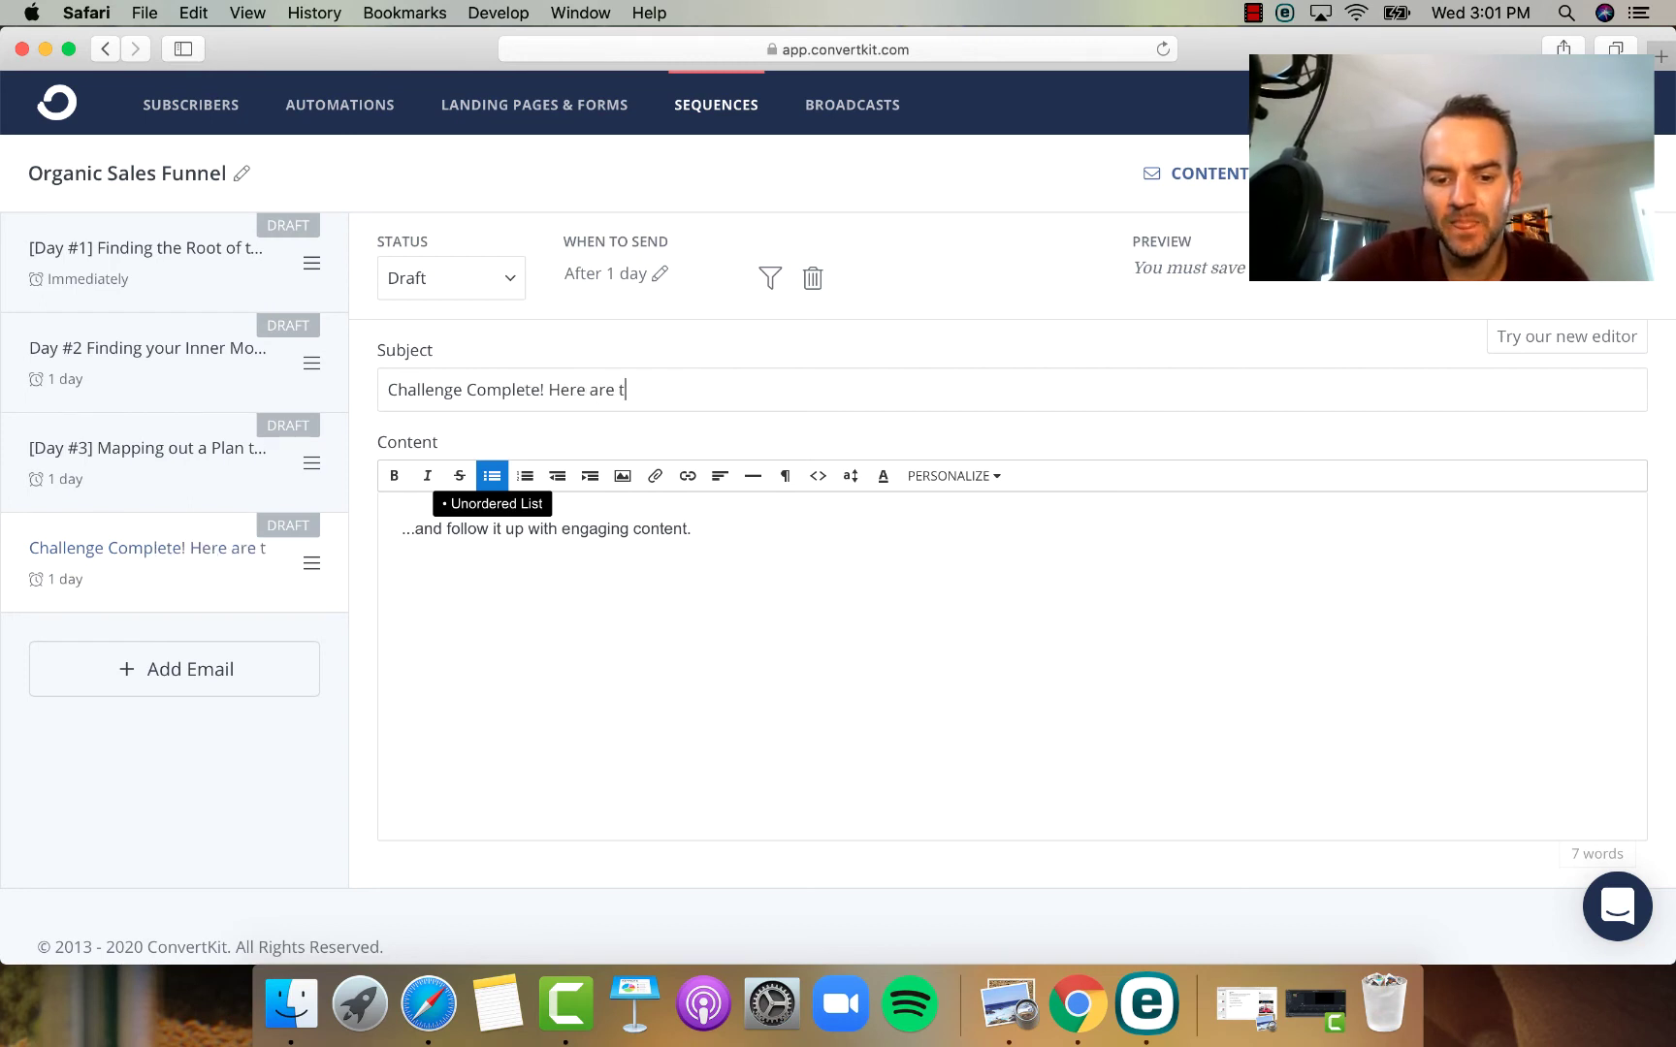
{"action": "type", "text": "he results..."}
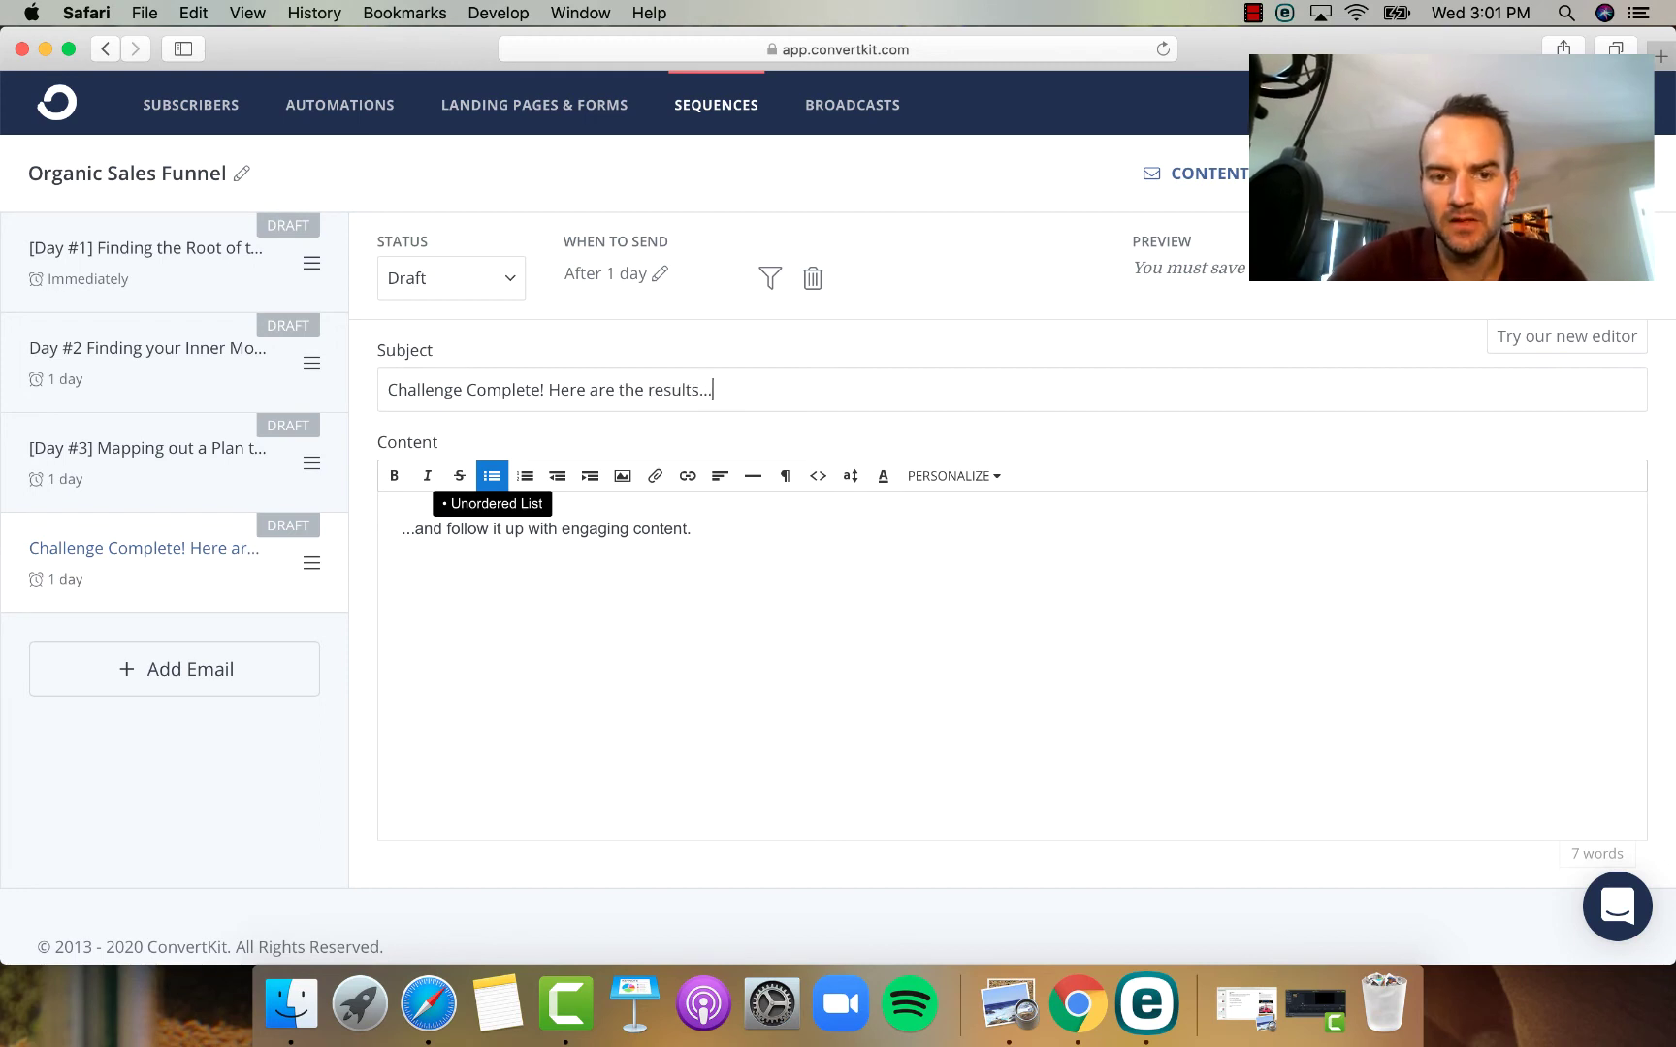
- Replace the fourth email's placeholder content with "As a thank you for completing the challenge and sticking to your word..."
{"action": "left_click", "coordinate": [677, 692]}
{"action": "key", "text": "super+a"}
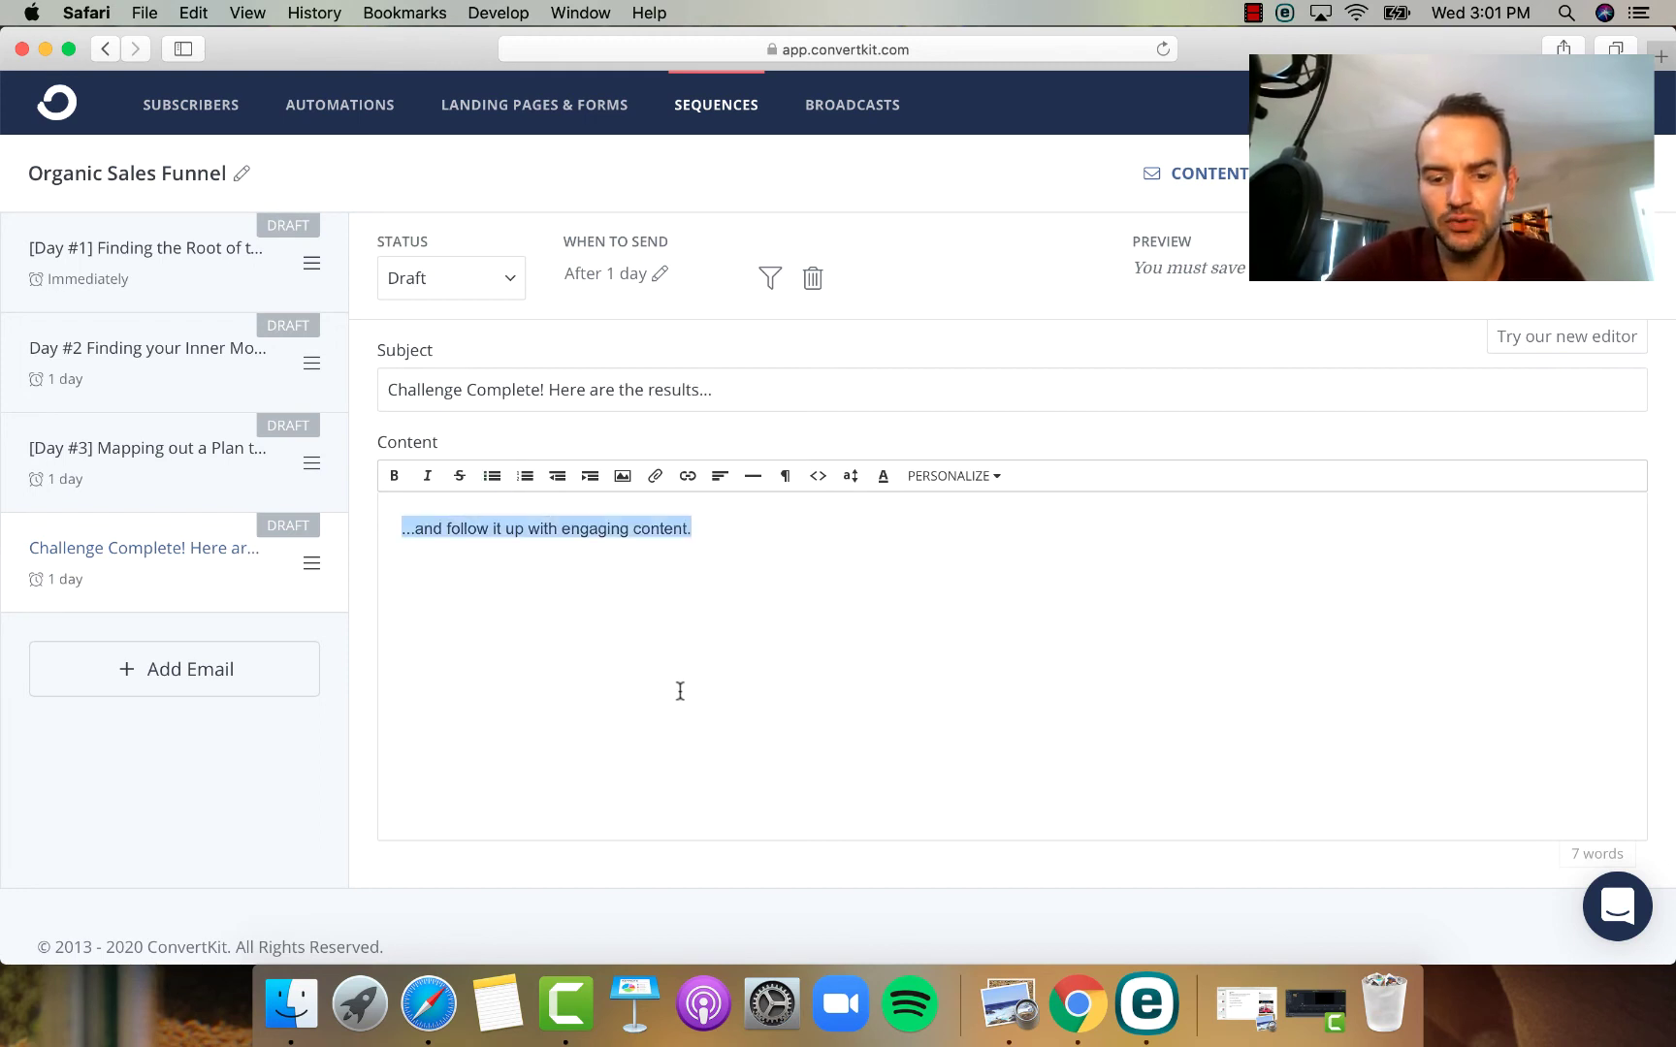
{"action": "key", "text": "BackSpace"}
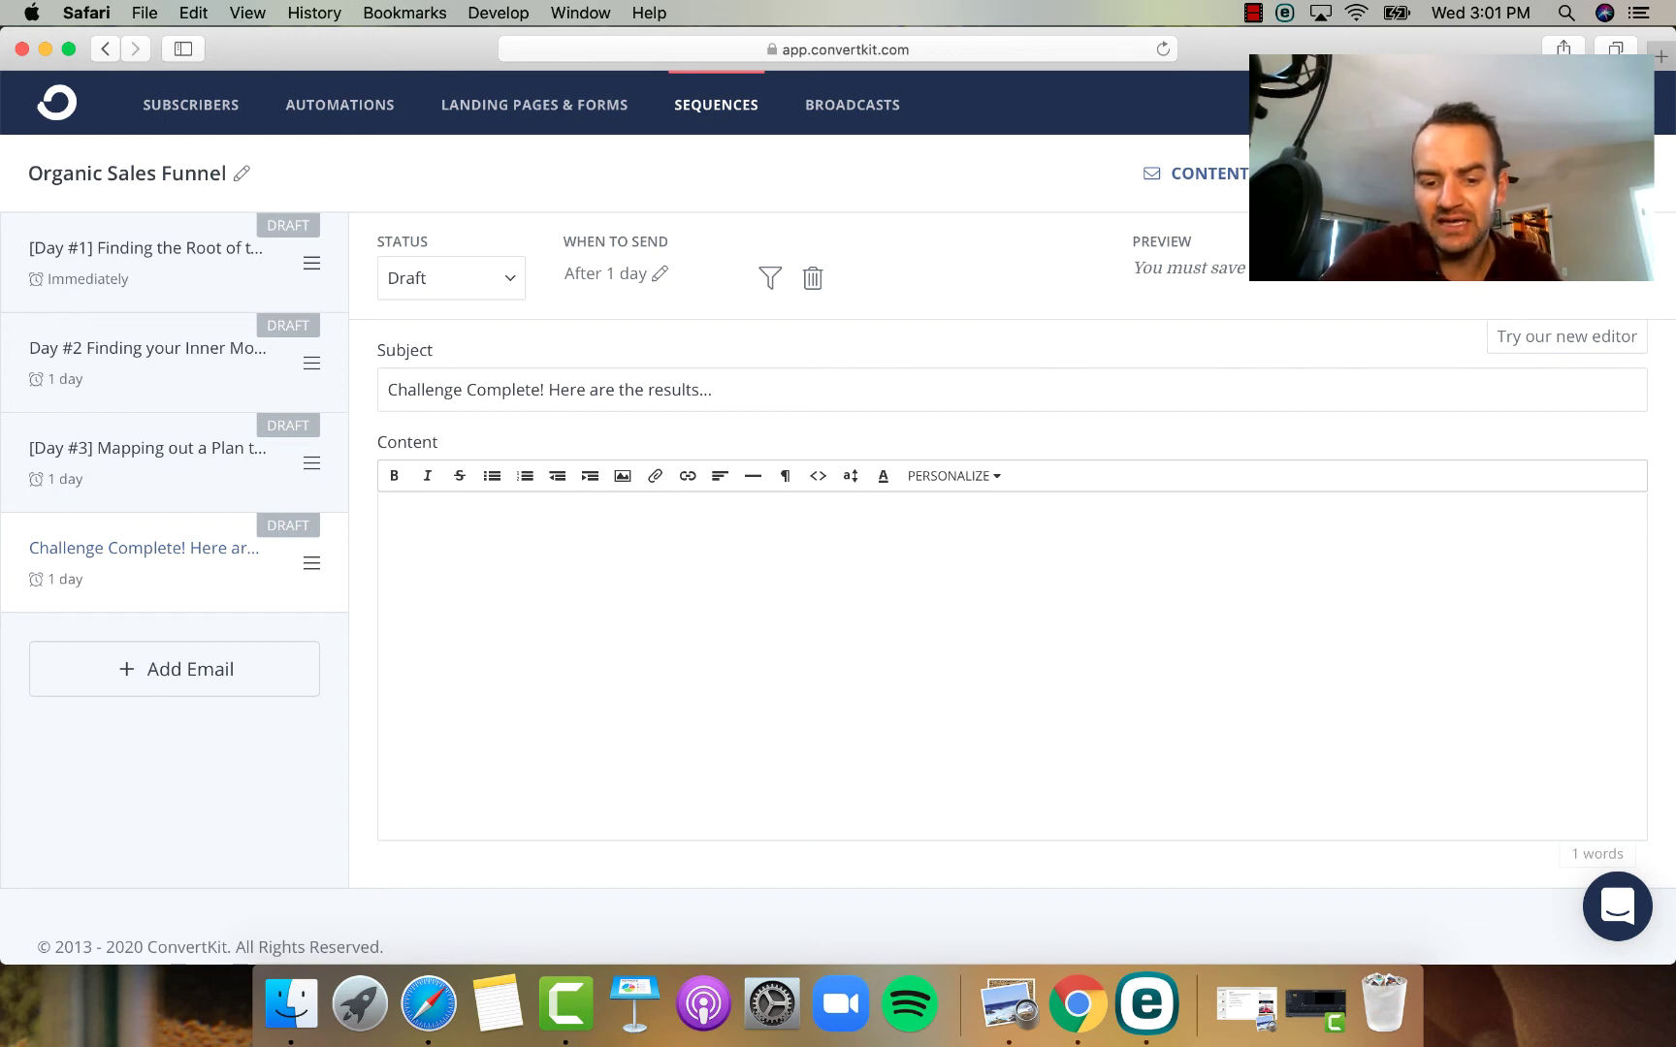
{"action": "type", "text": "As a thank you"}
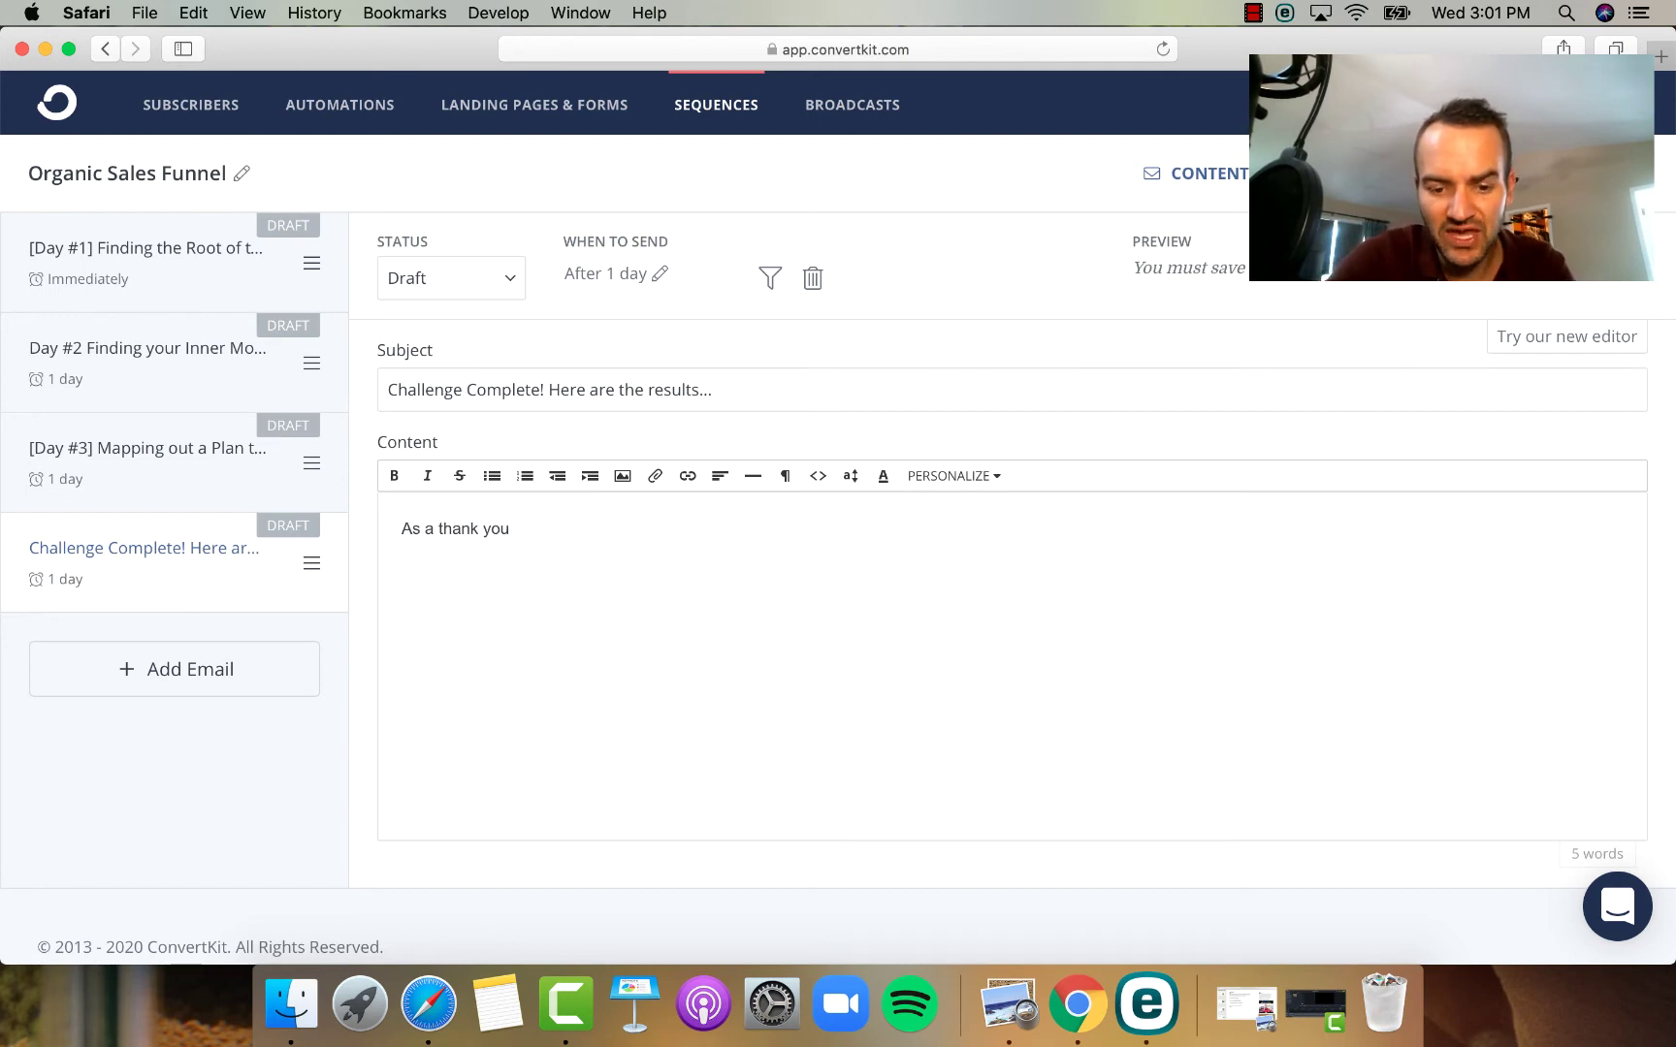
{"action": "type", "text": " for complet"}
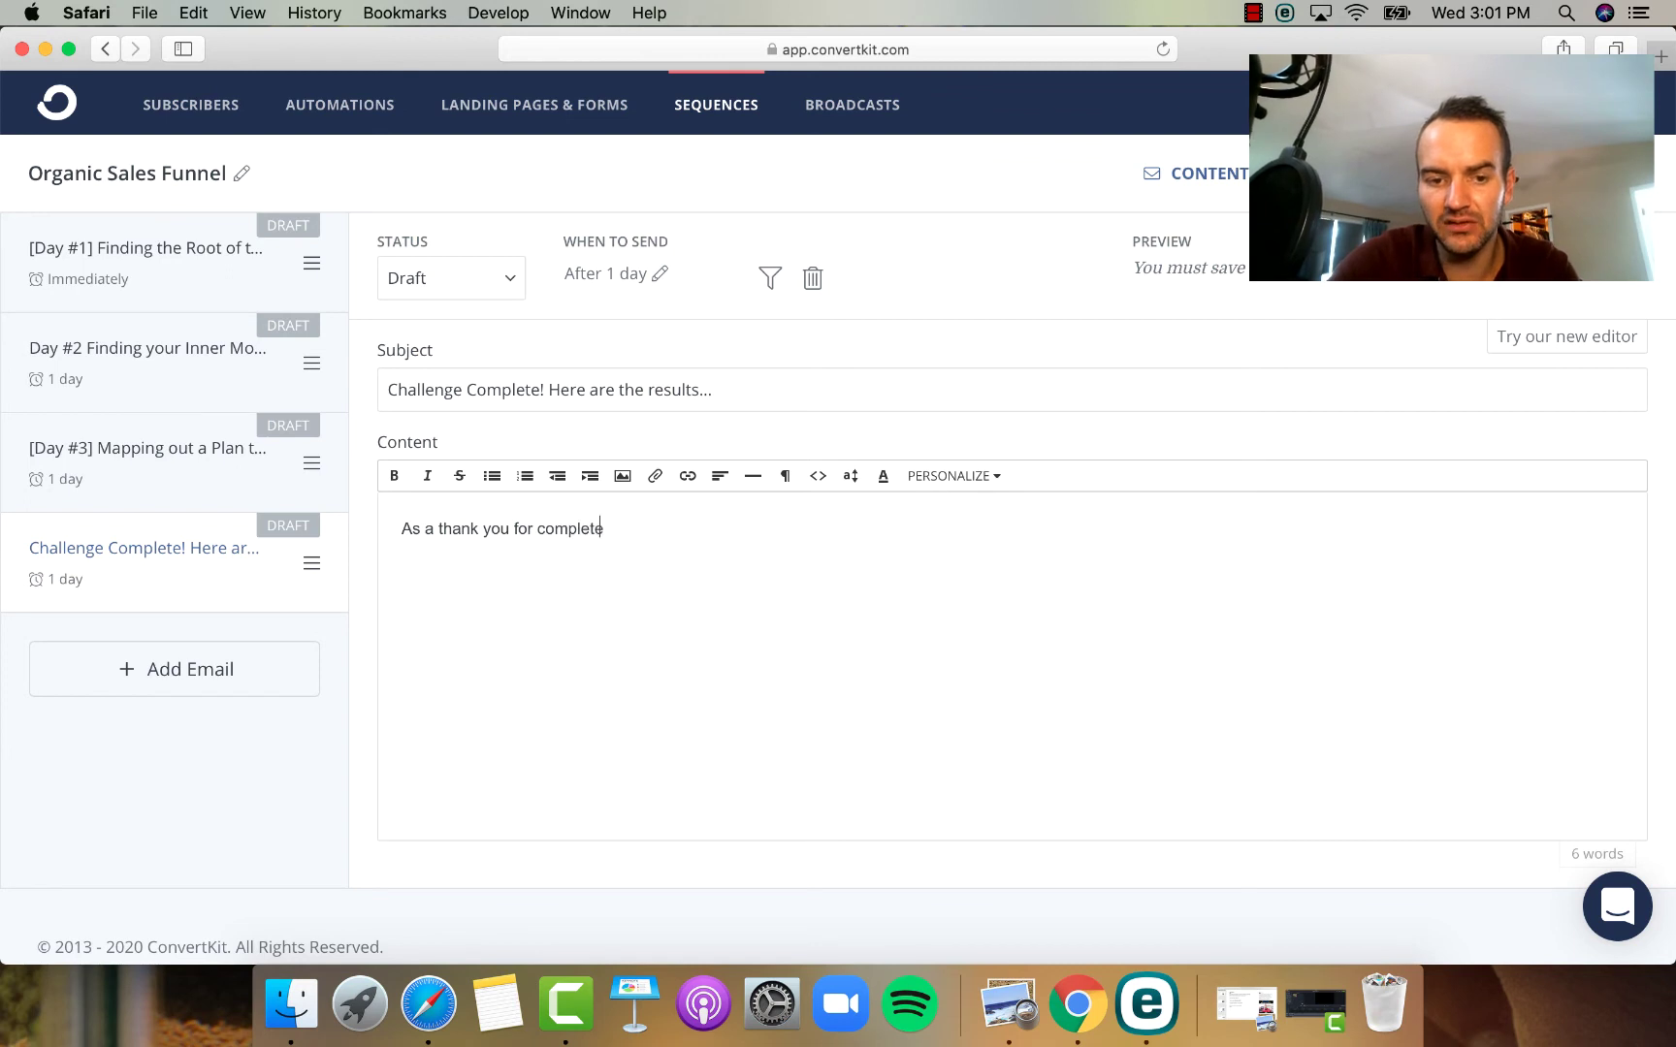
{"action": "type", "text": "ing the chal"}
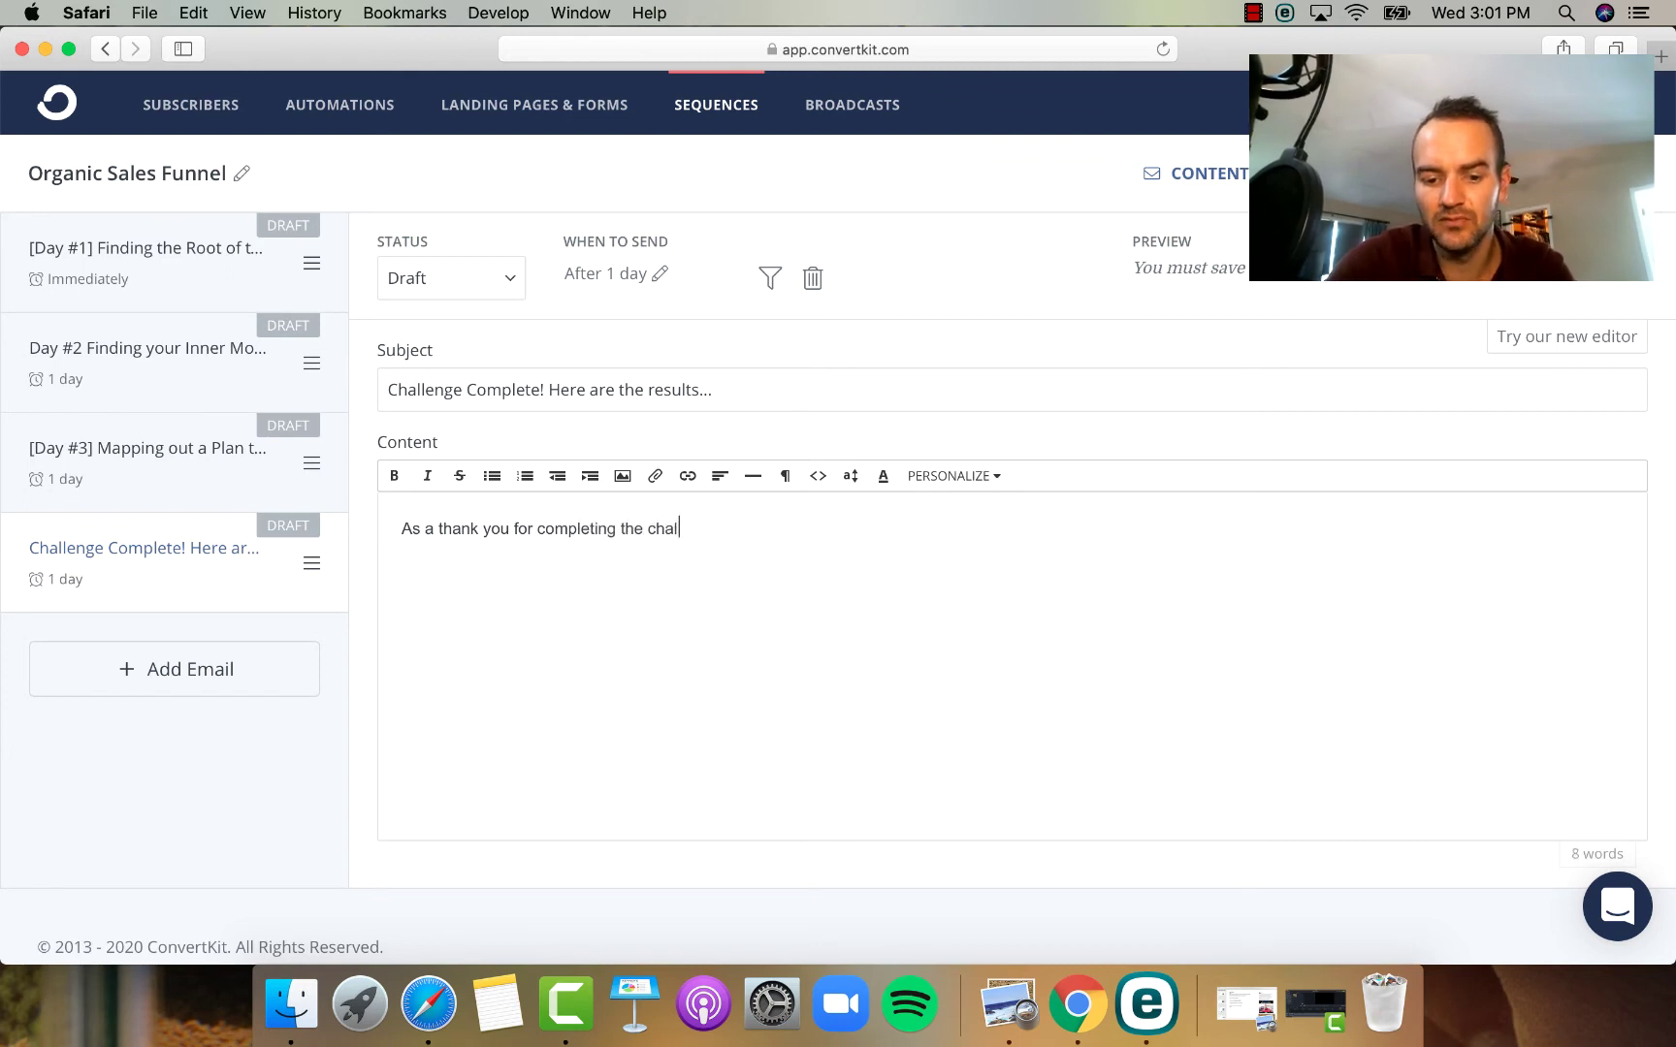
{"action": "type", "text": "lenge and "}
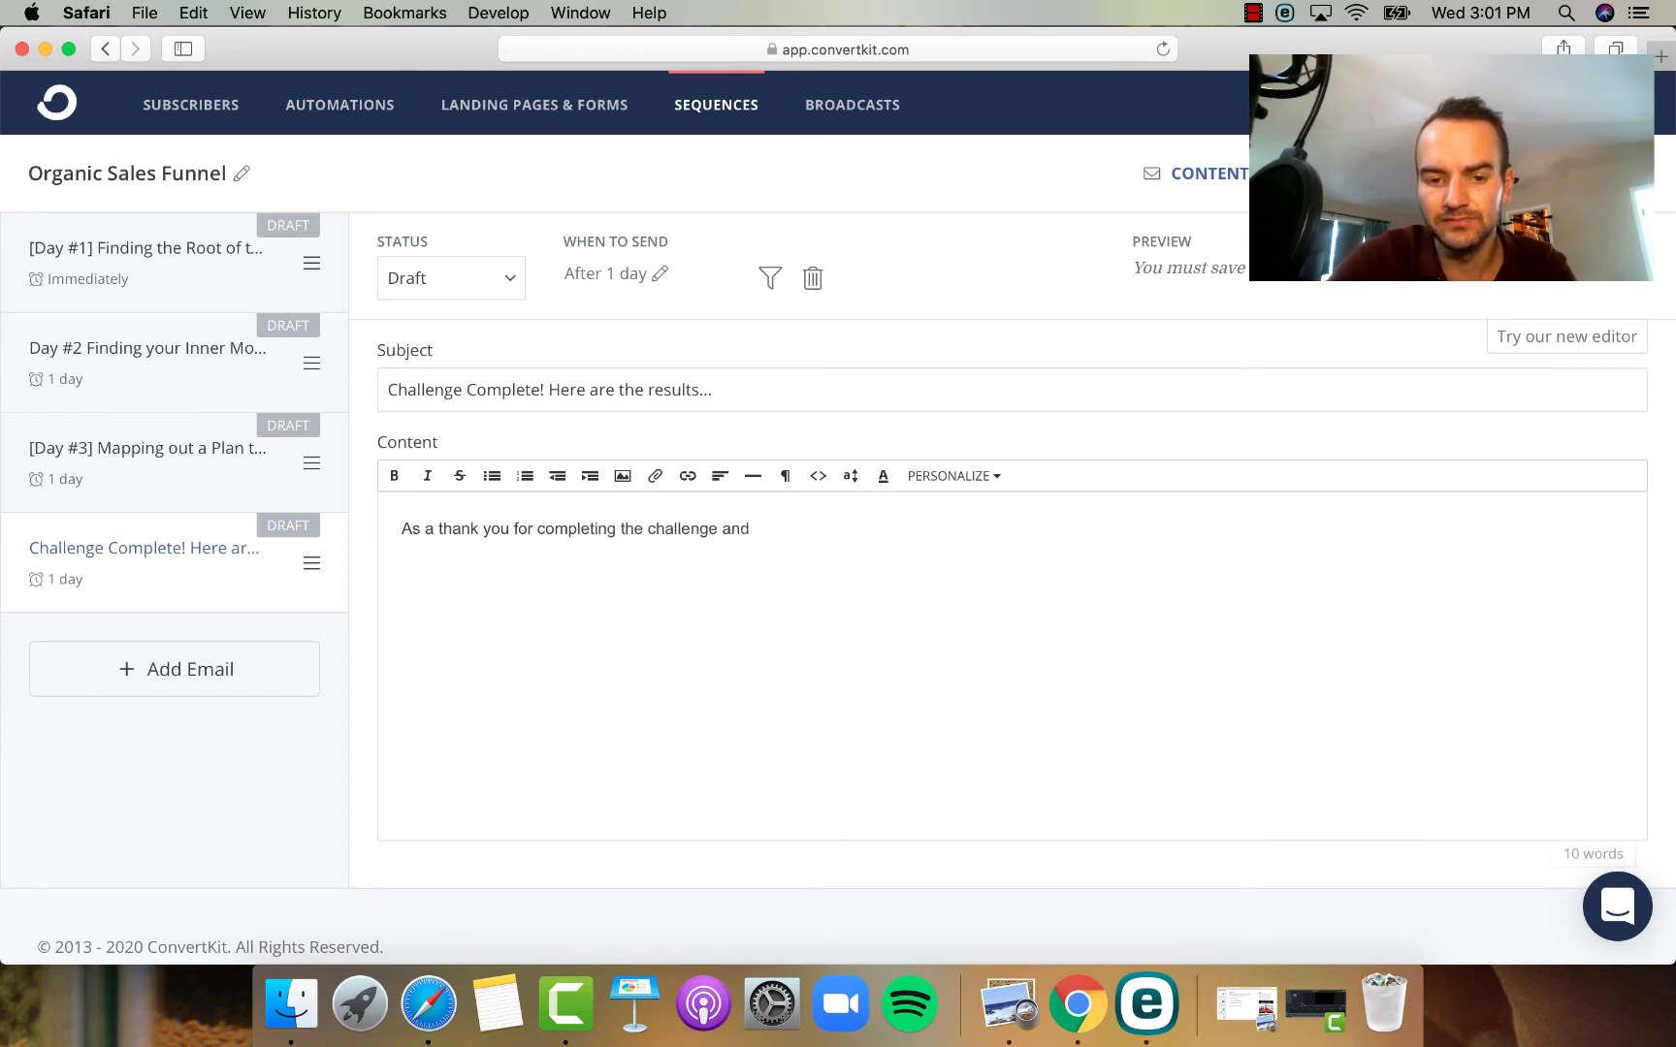
{"action": "type", "text": "stick"}
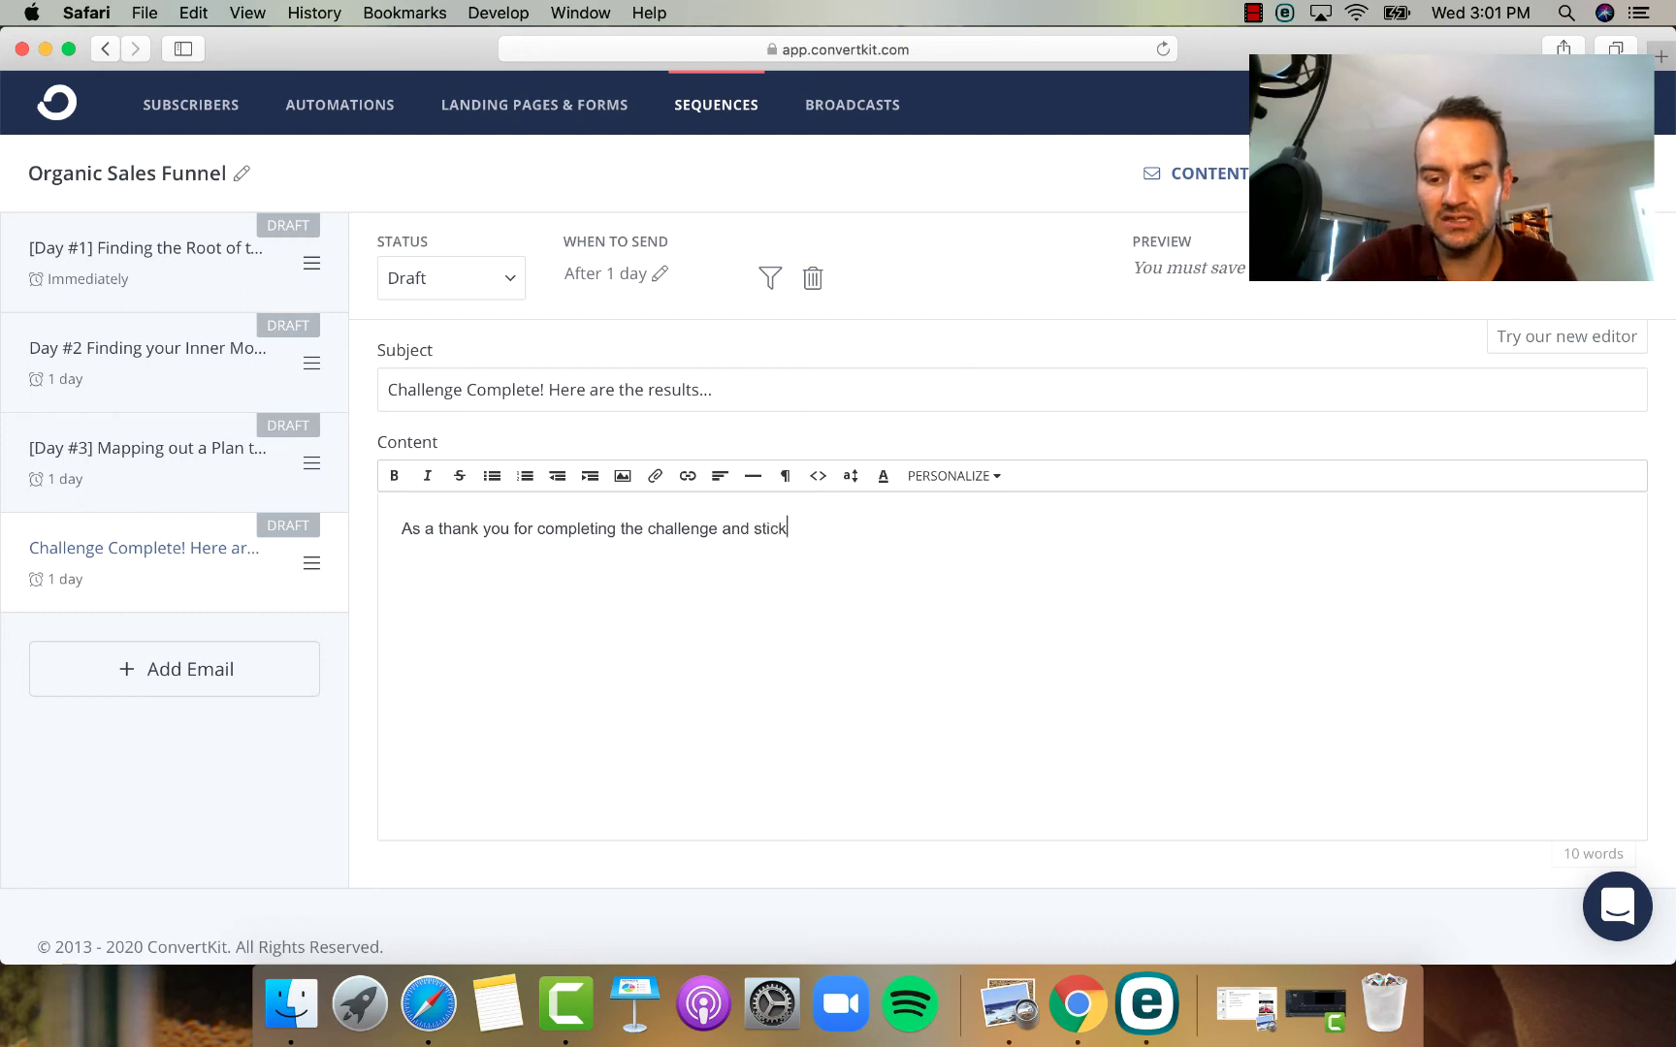
{"action": "type", "text": "ing to your word..."}
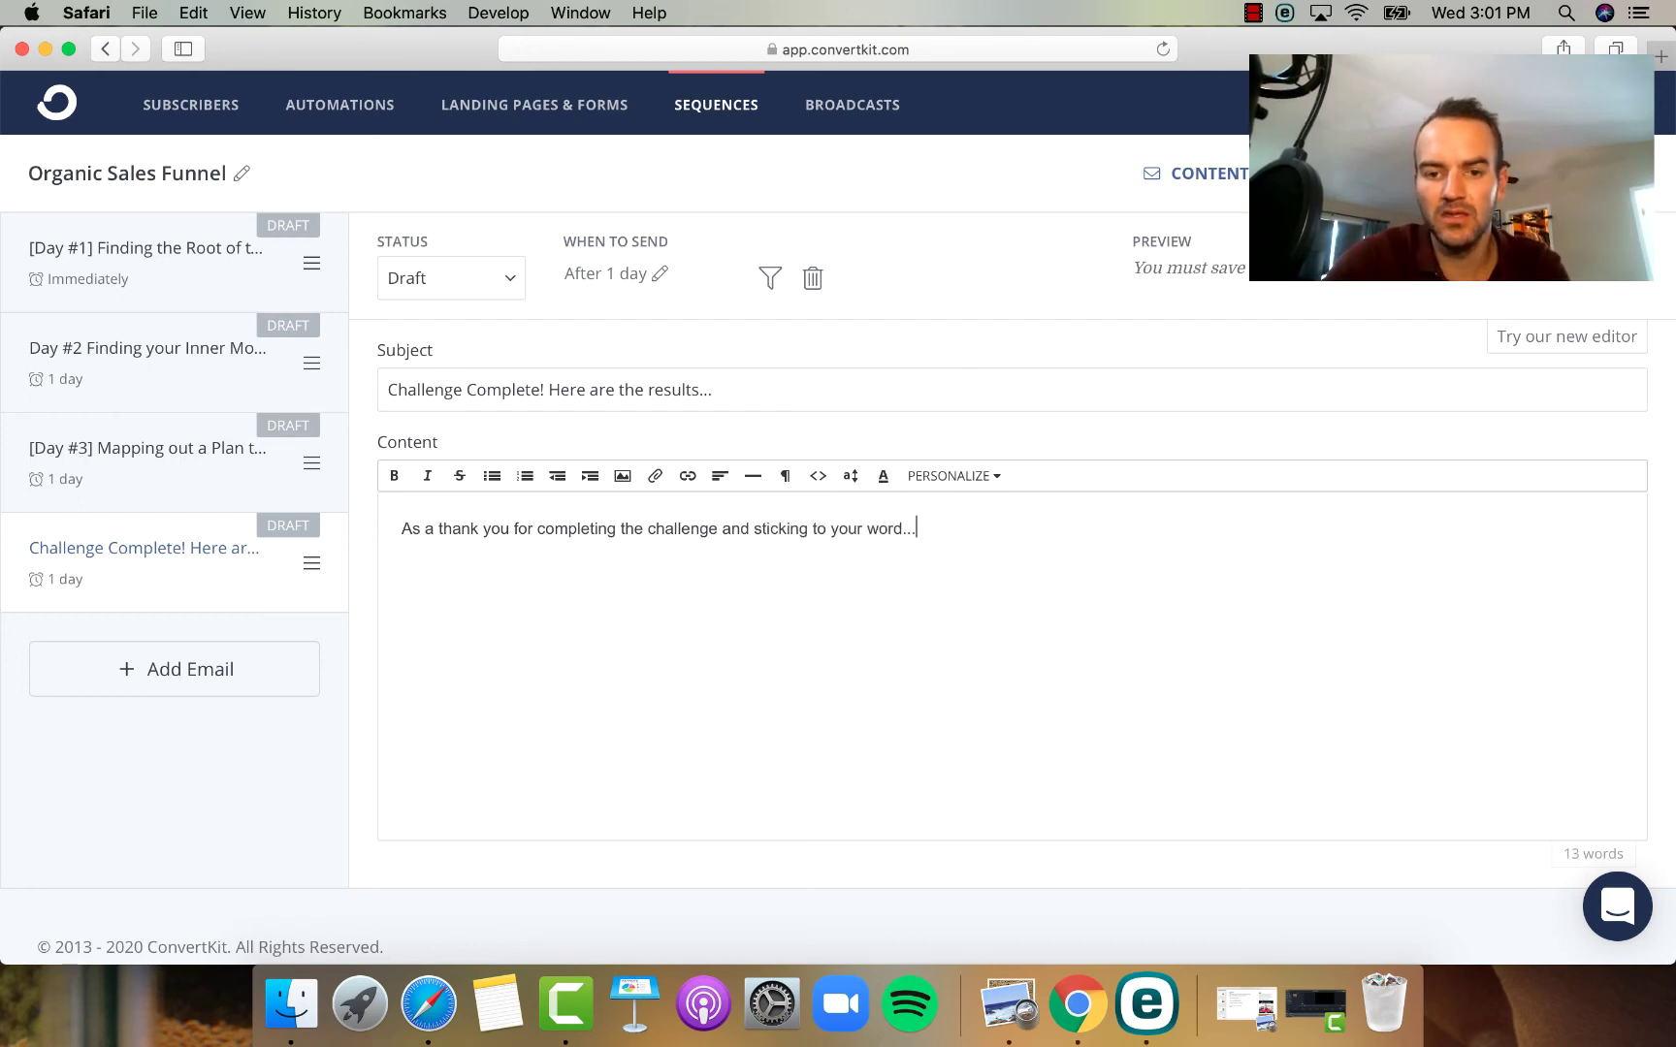
- Add a second paragraph to the email content reading "I have a gift for you..."
{"action": "key", "text": "Return"}
{"action": "type", "text": "I hav"}
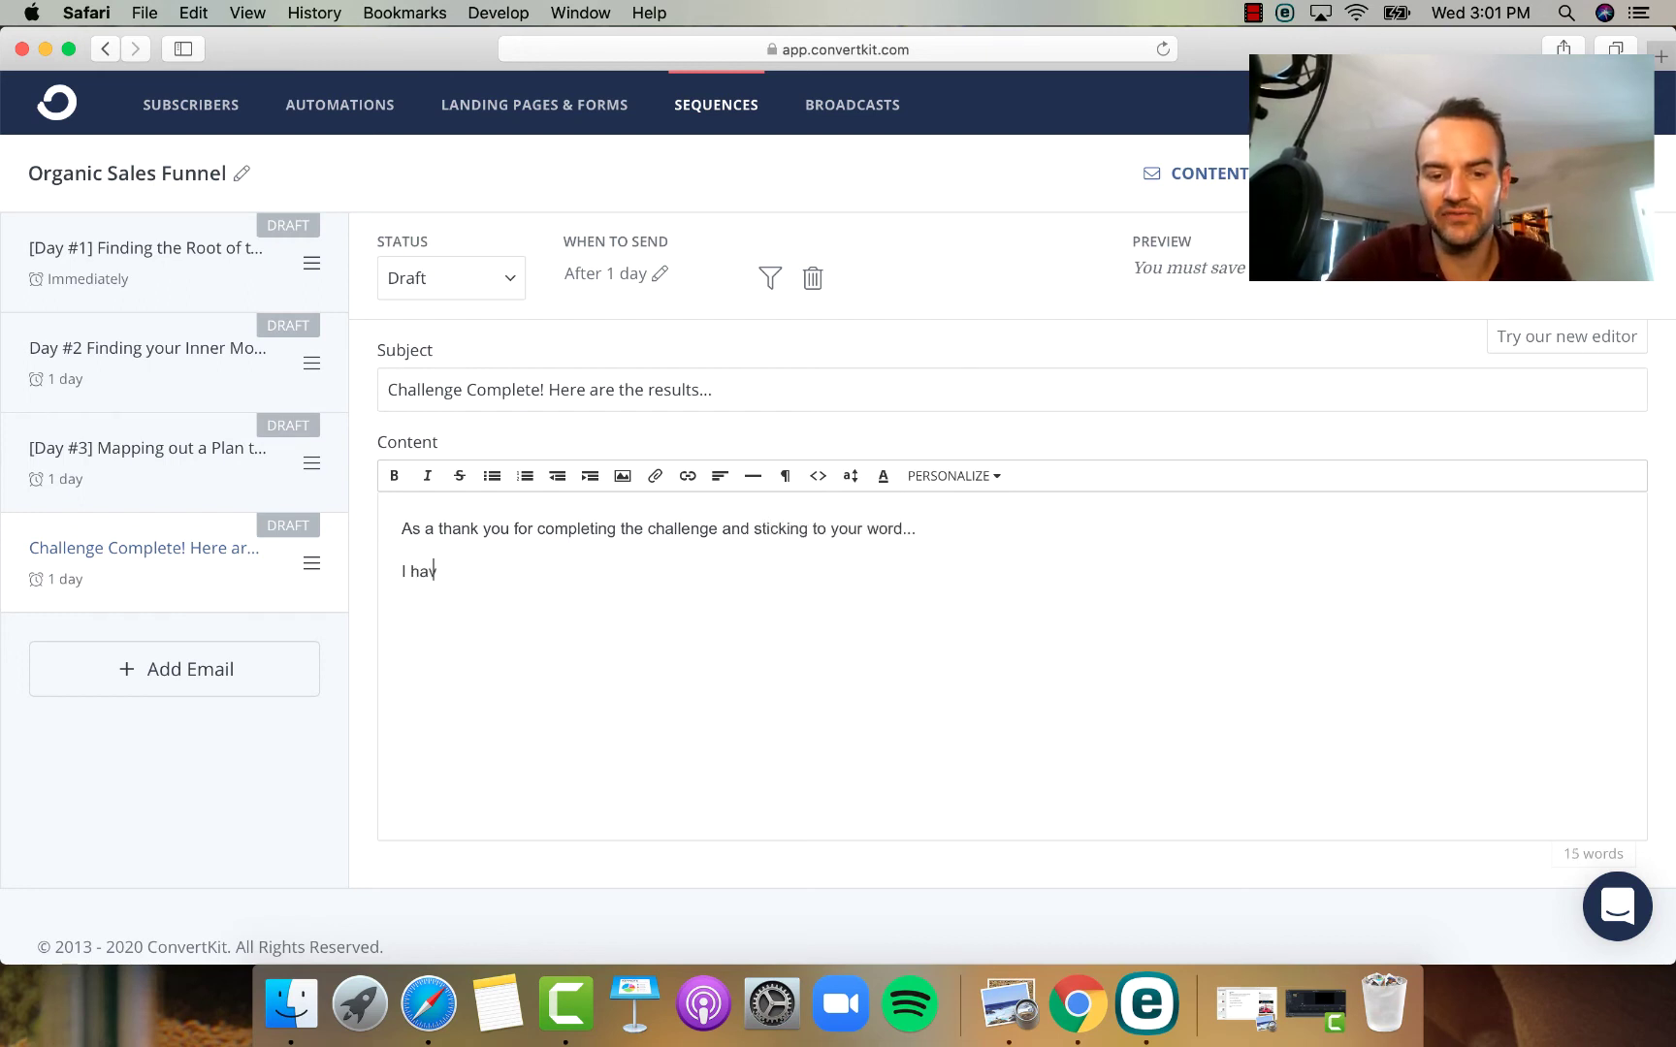
{"action": "type", "text": "e a gif"}
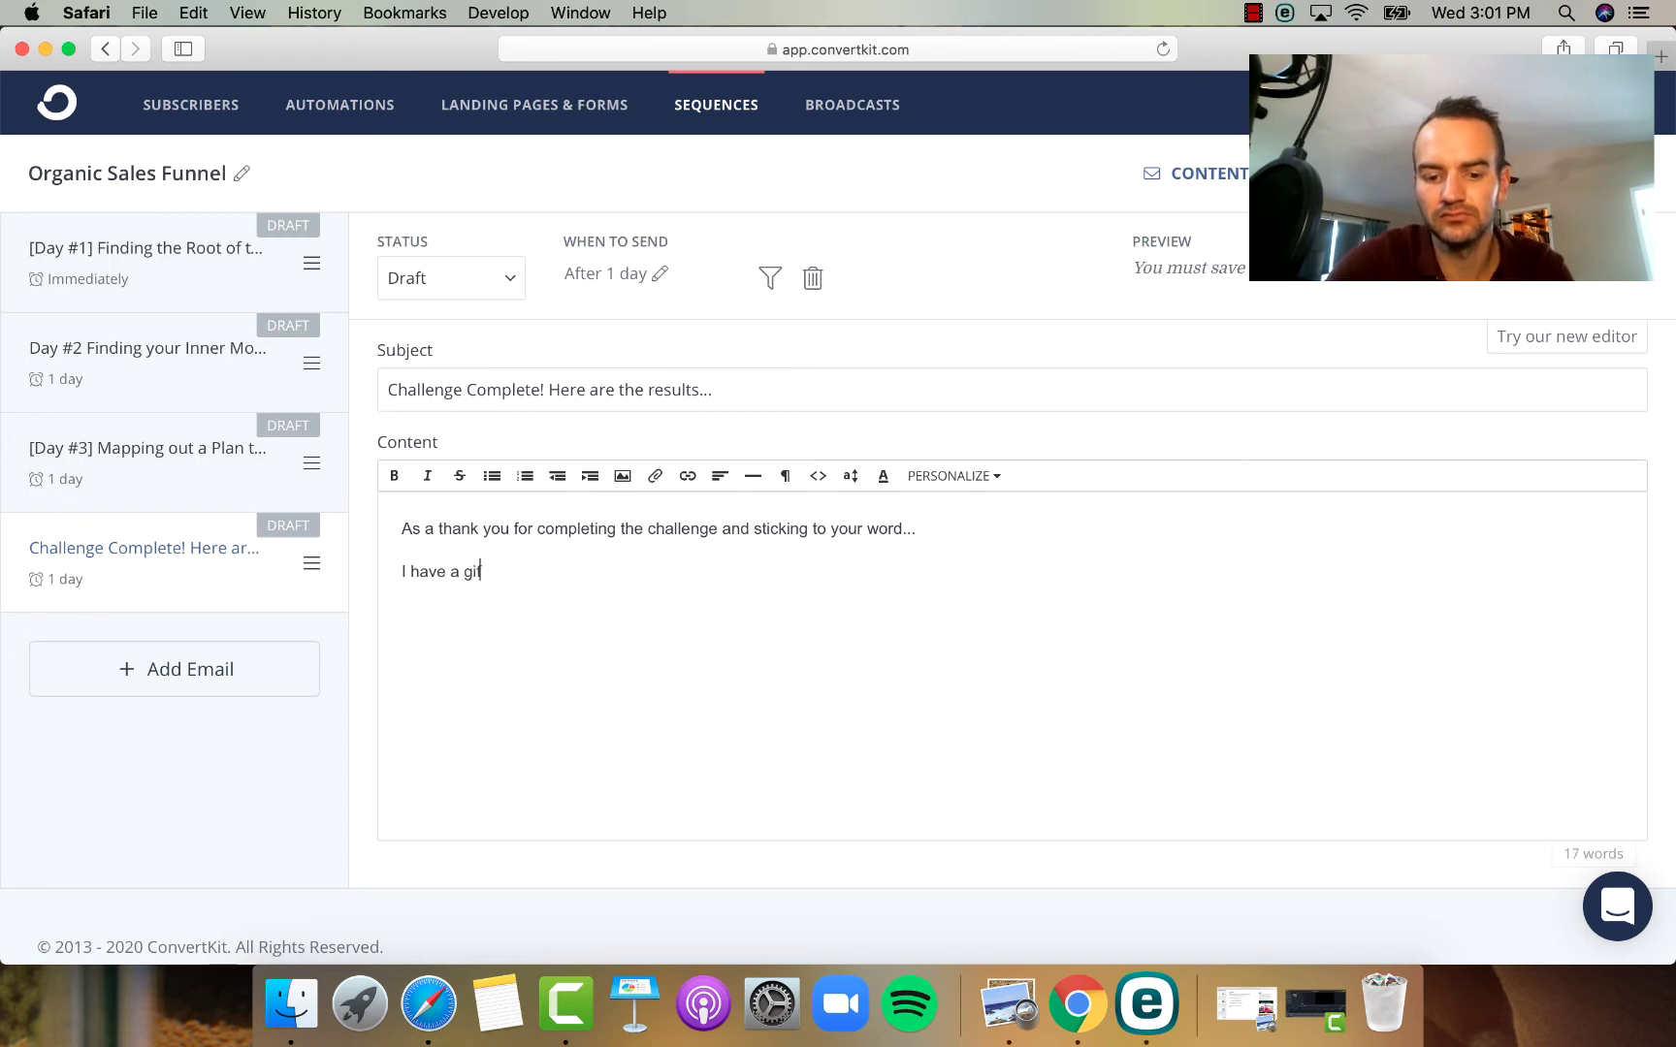
{"action": "type", "text": "t for you..."}
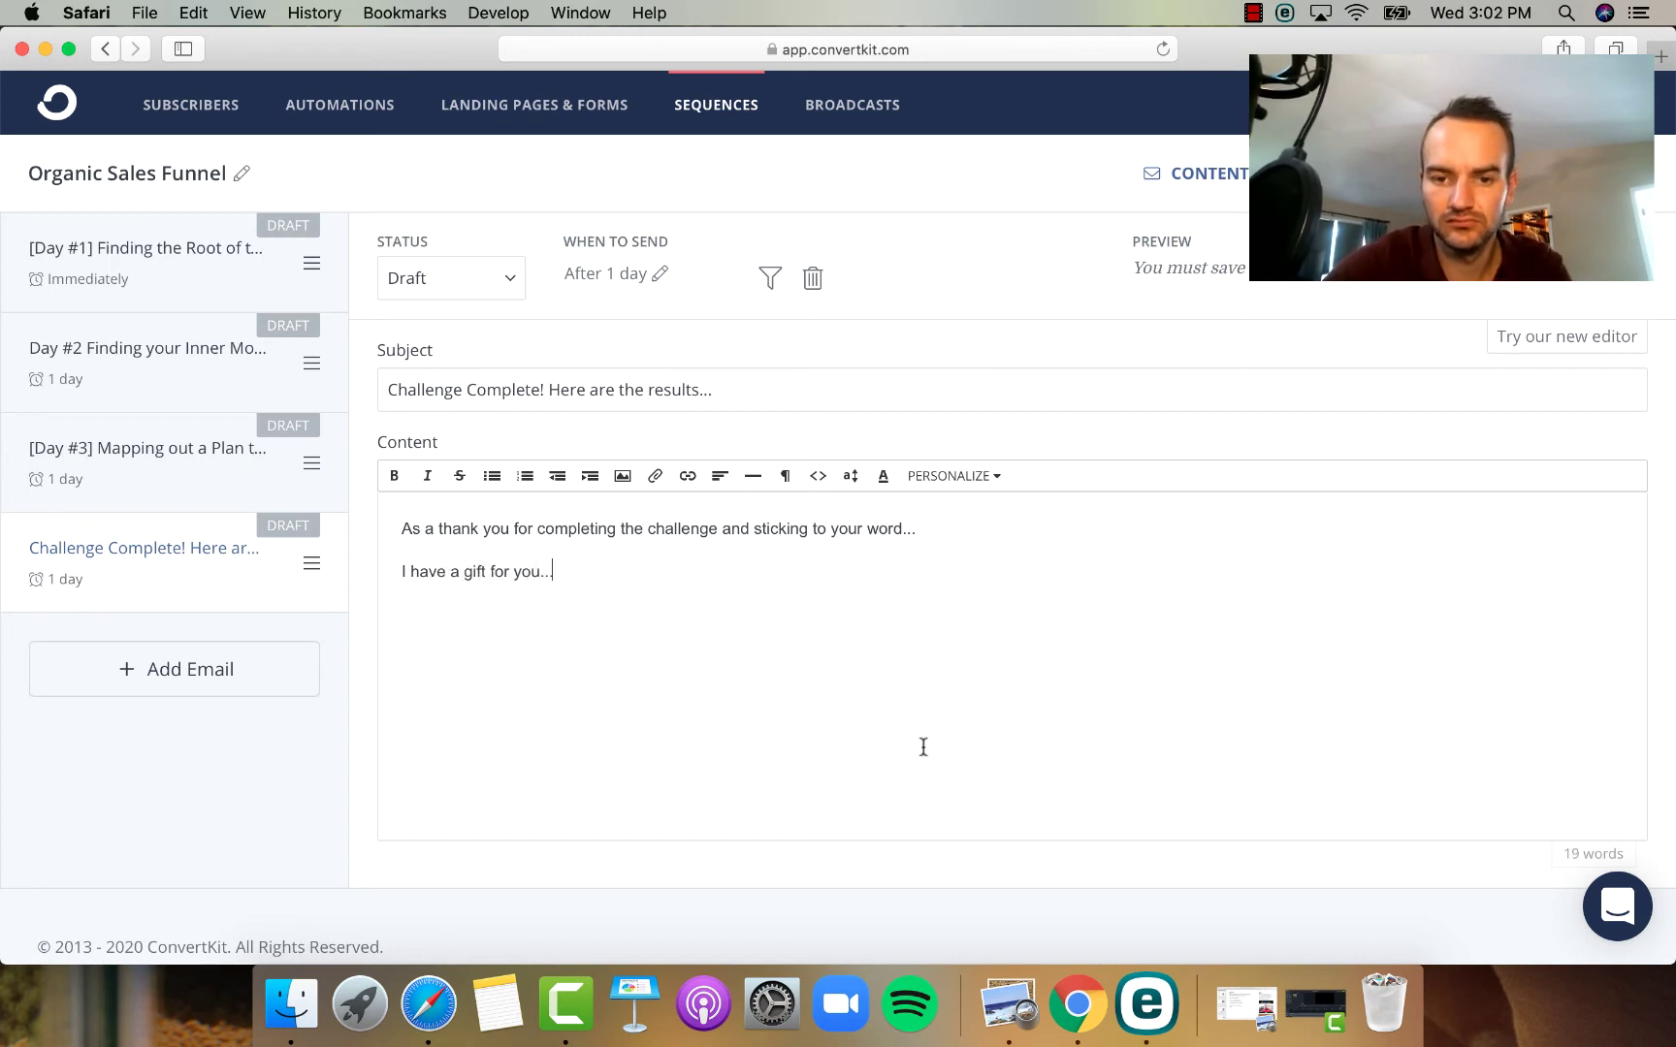
{"action": "left_click", "coordinate": [940, 532]}
{"action": "left_click", "coordinate": [805, 577]}
- Start a third paragraph reading "You can book a free 30 minute strategy call with me PERSONALLY 1 on 1"
{"action": "key", "text": "Return"}
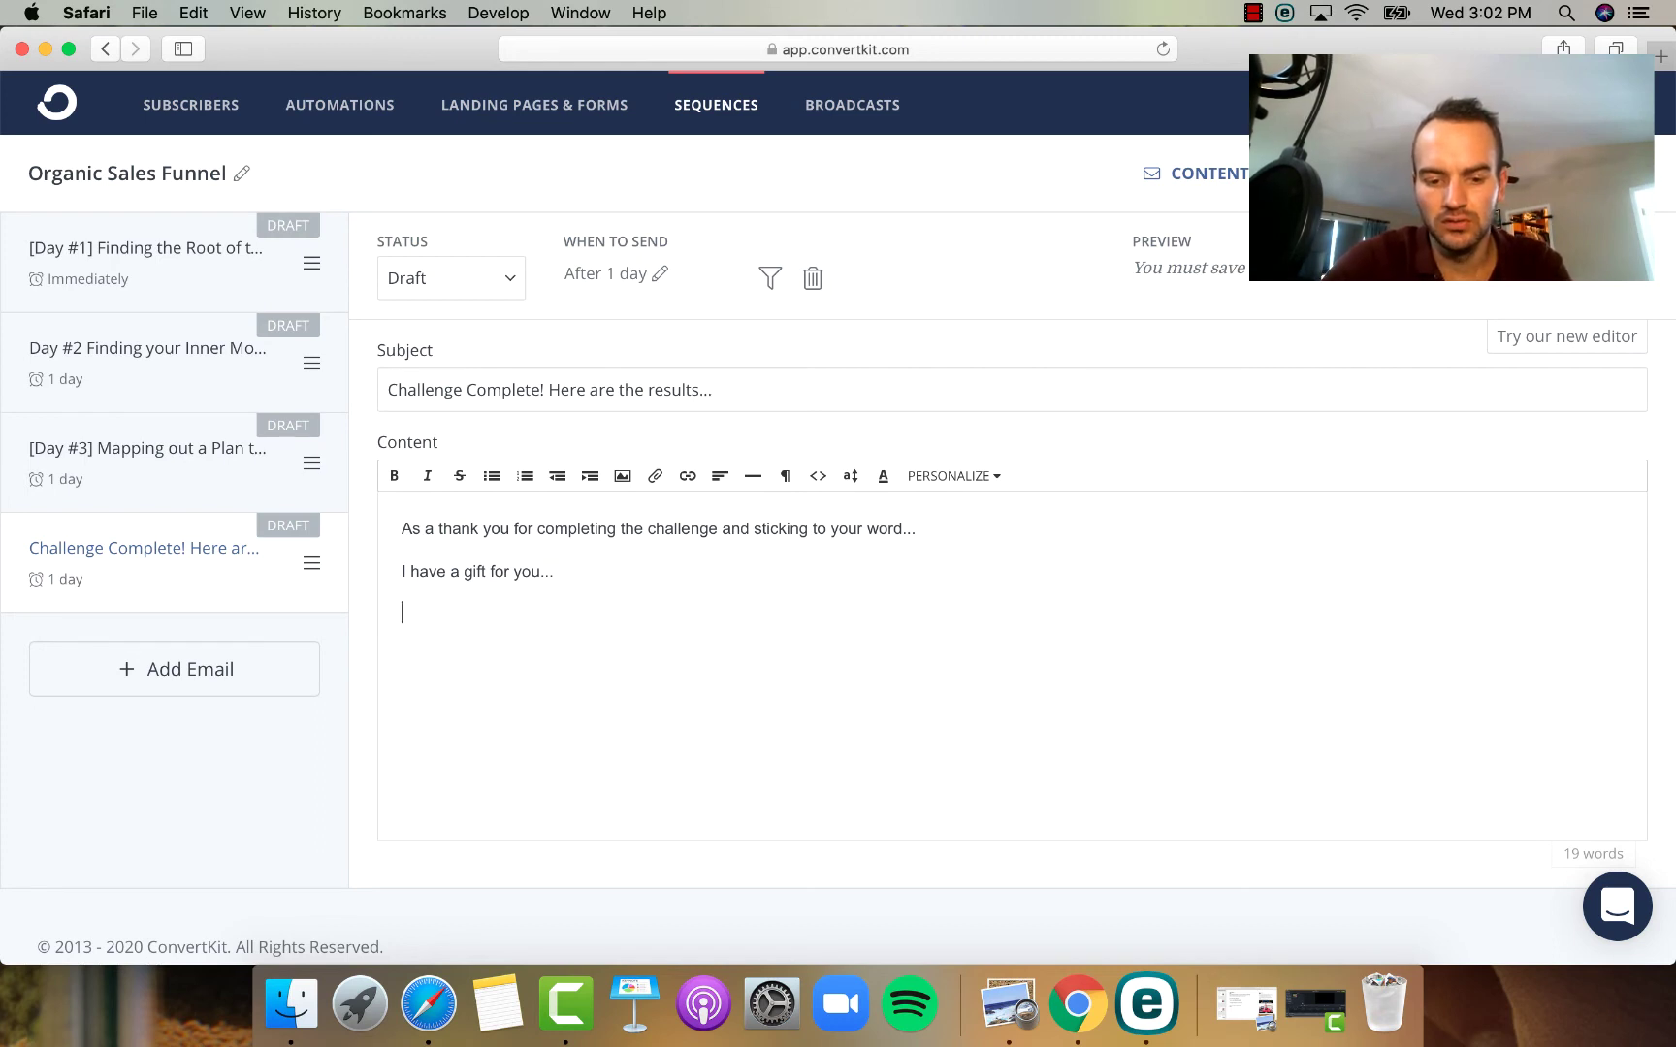
{"action": "type", "text": "You can cook a"}
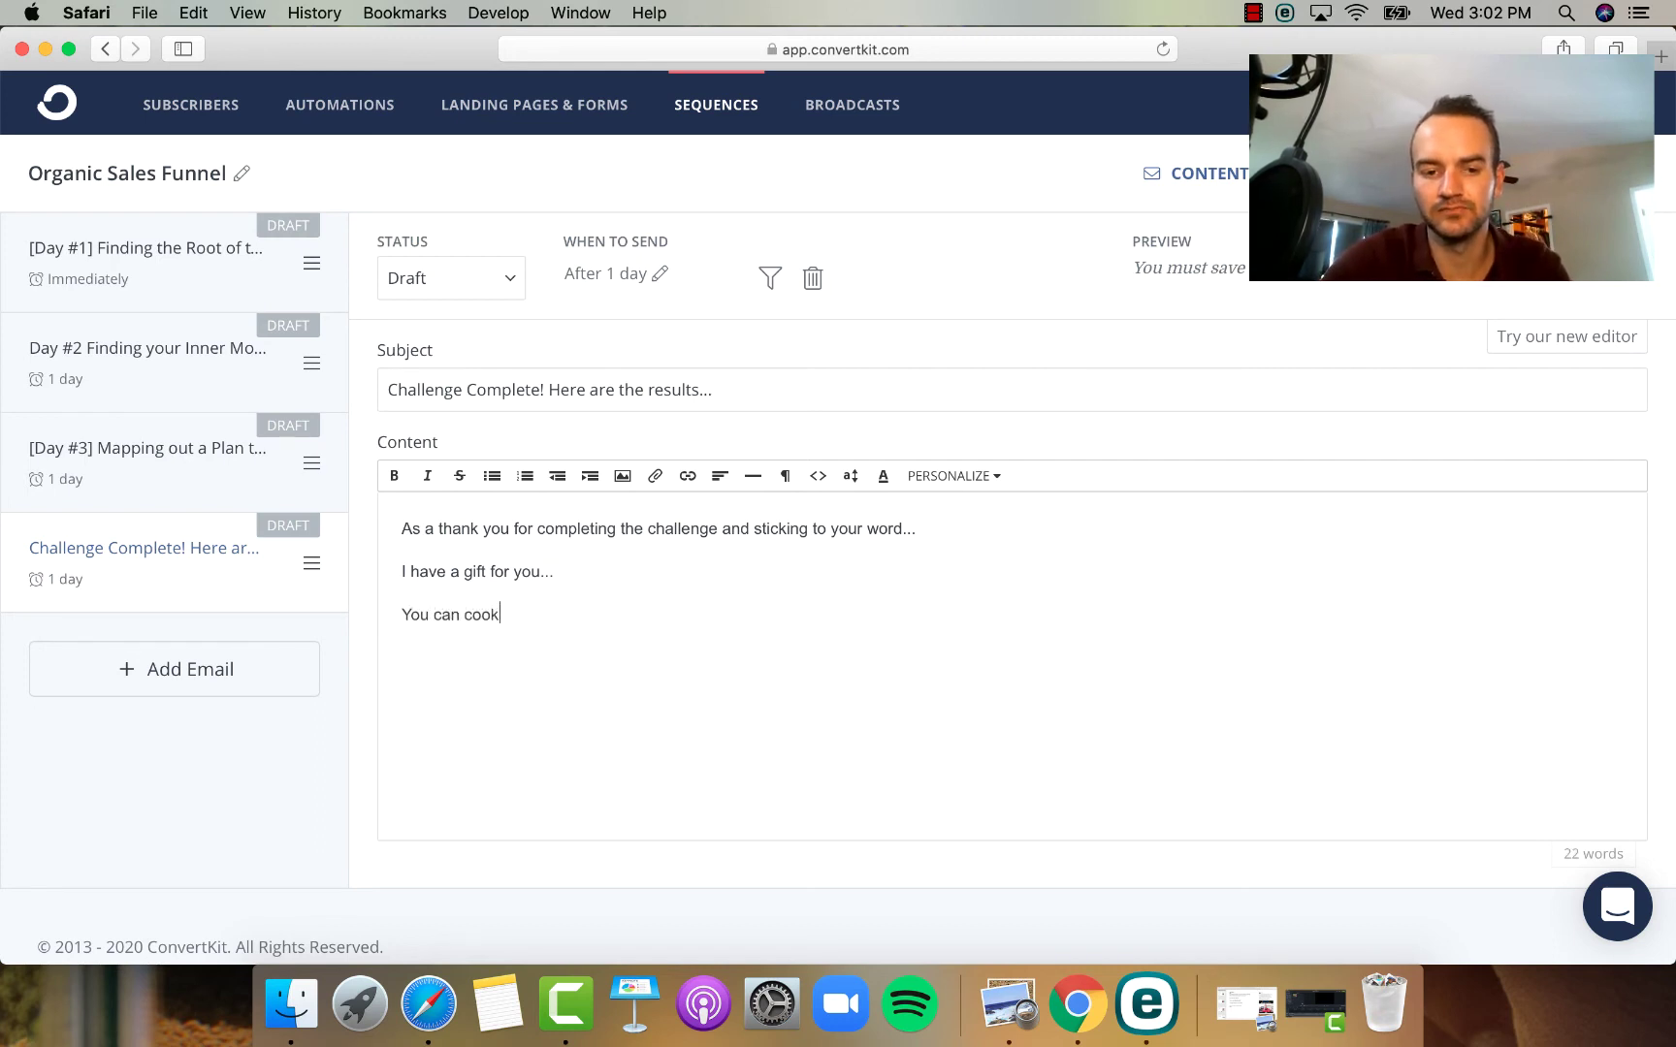
{"action": "key", "text": "BackSpace"}
{"action": "key", "text": "BackSpace"}
{"action": "key", "text": "BackSpace"}
{"action": "key", "text": "BackSpace"}
{"action": "key", "text": "BackSpace"}
{"action": "key", "text": "BackSpace"}
{"action": "key", "text": "BackSpace"}
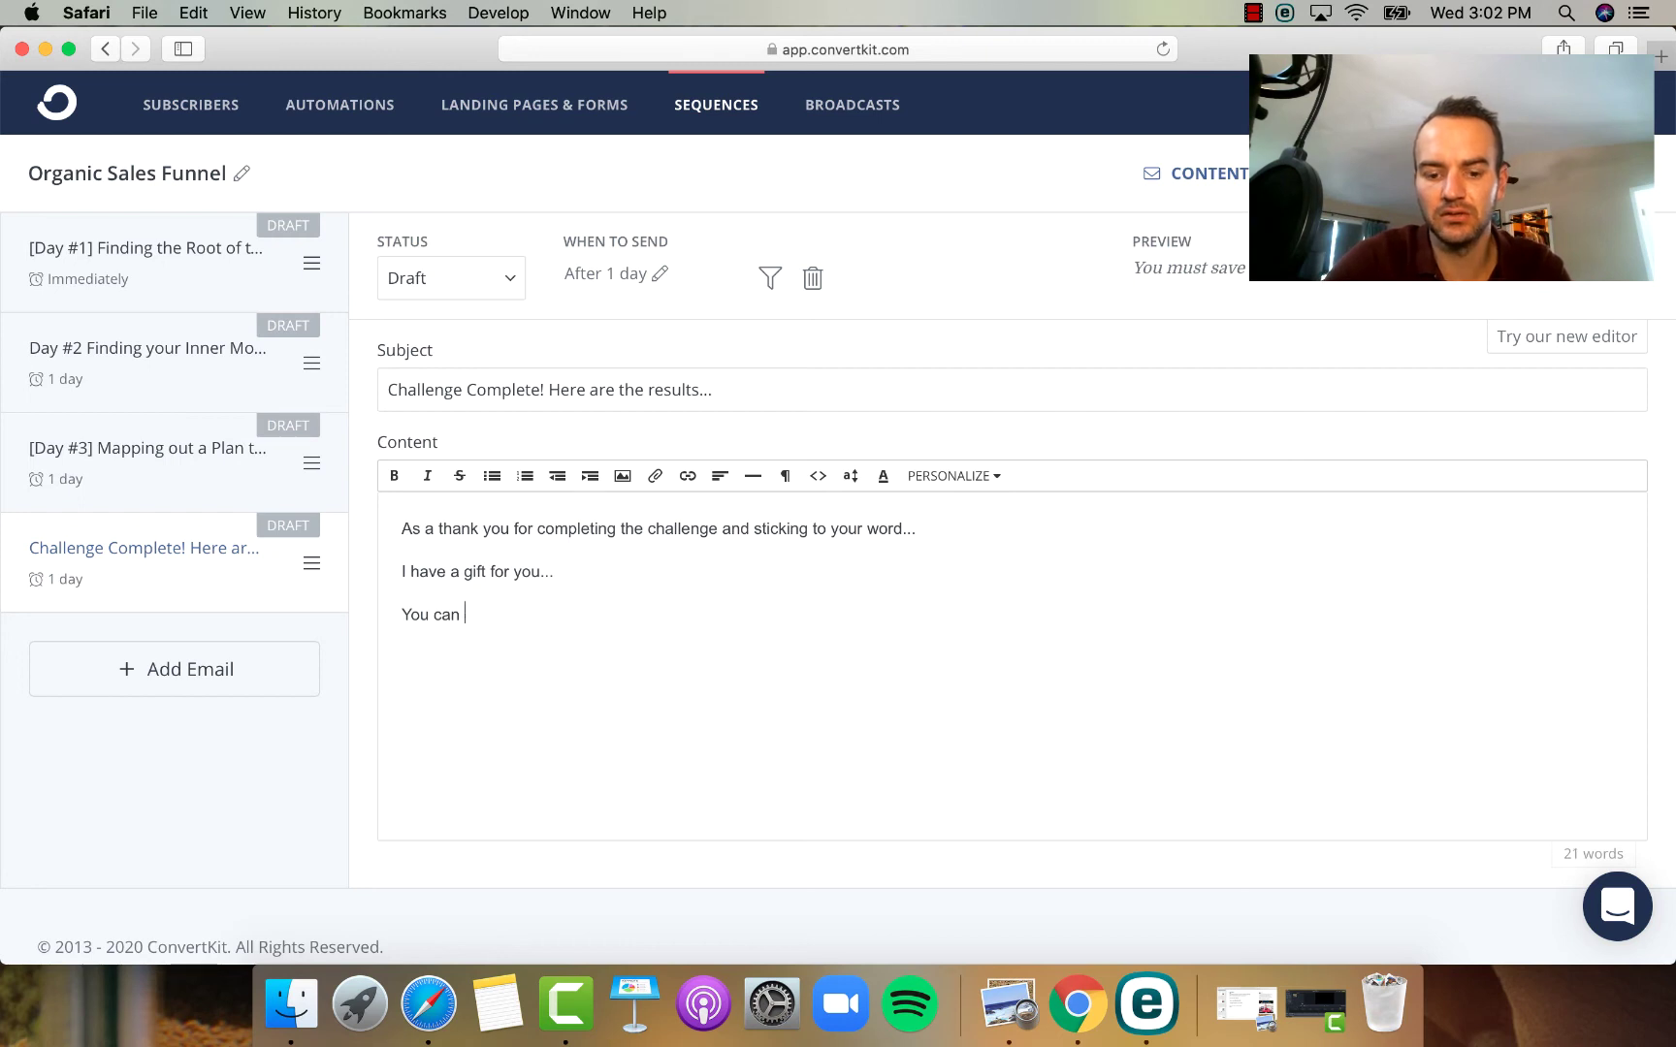
{"action": "type", "text": "book a free 39"}
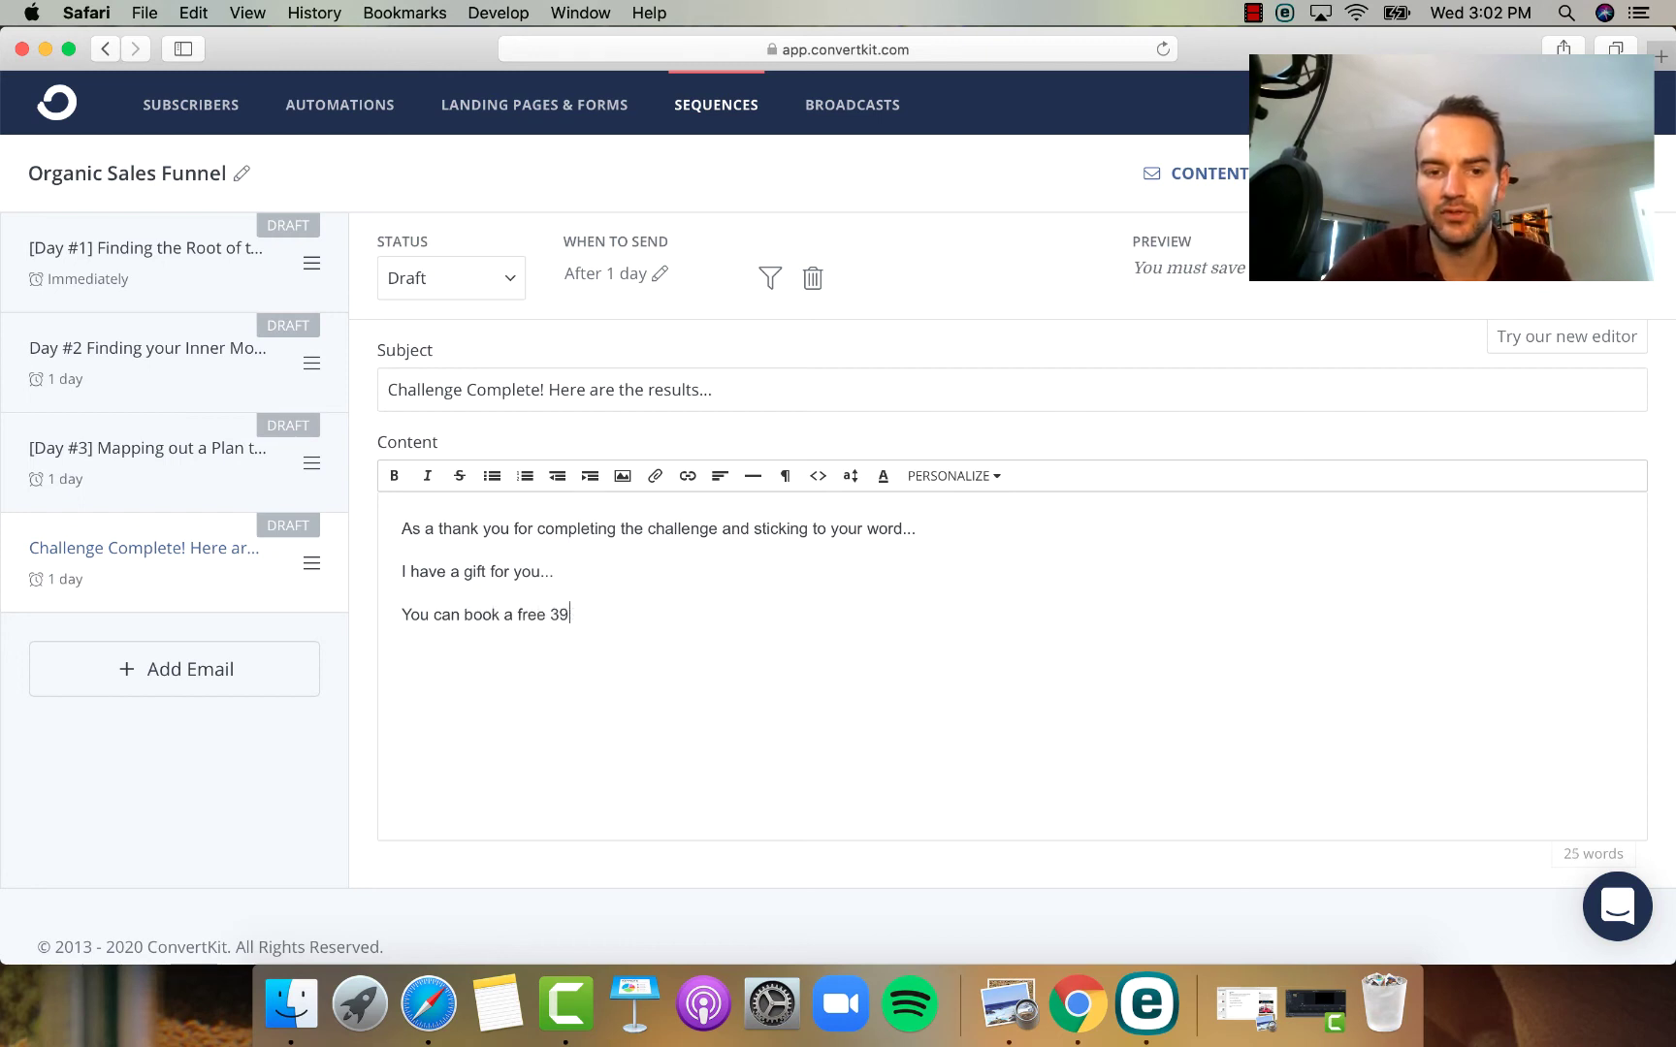
{"action": "key", "text": "BackSpace"}
{"action": "type", "text": "0 minu"}
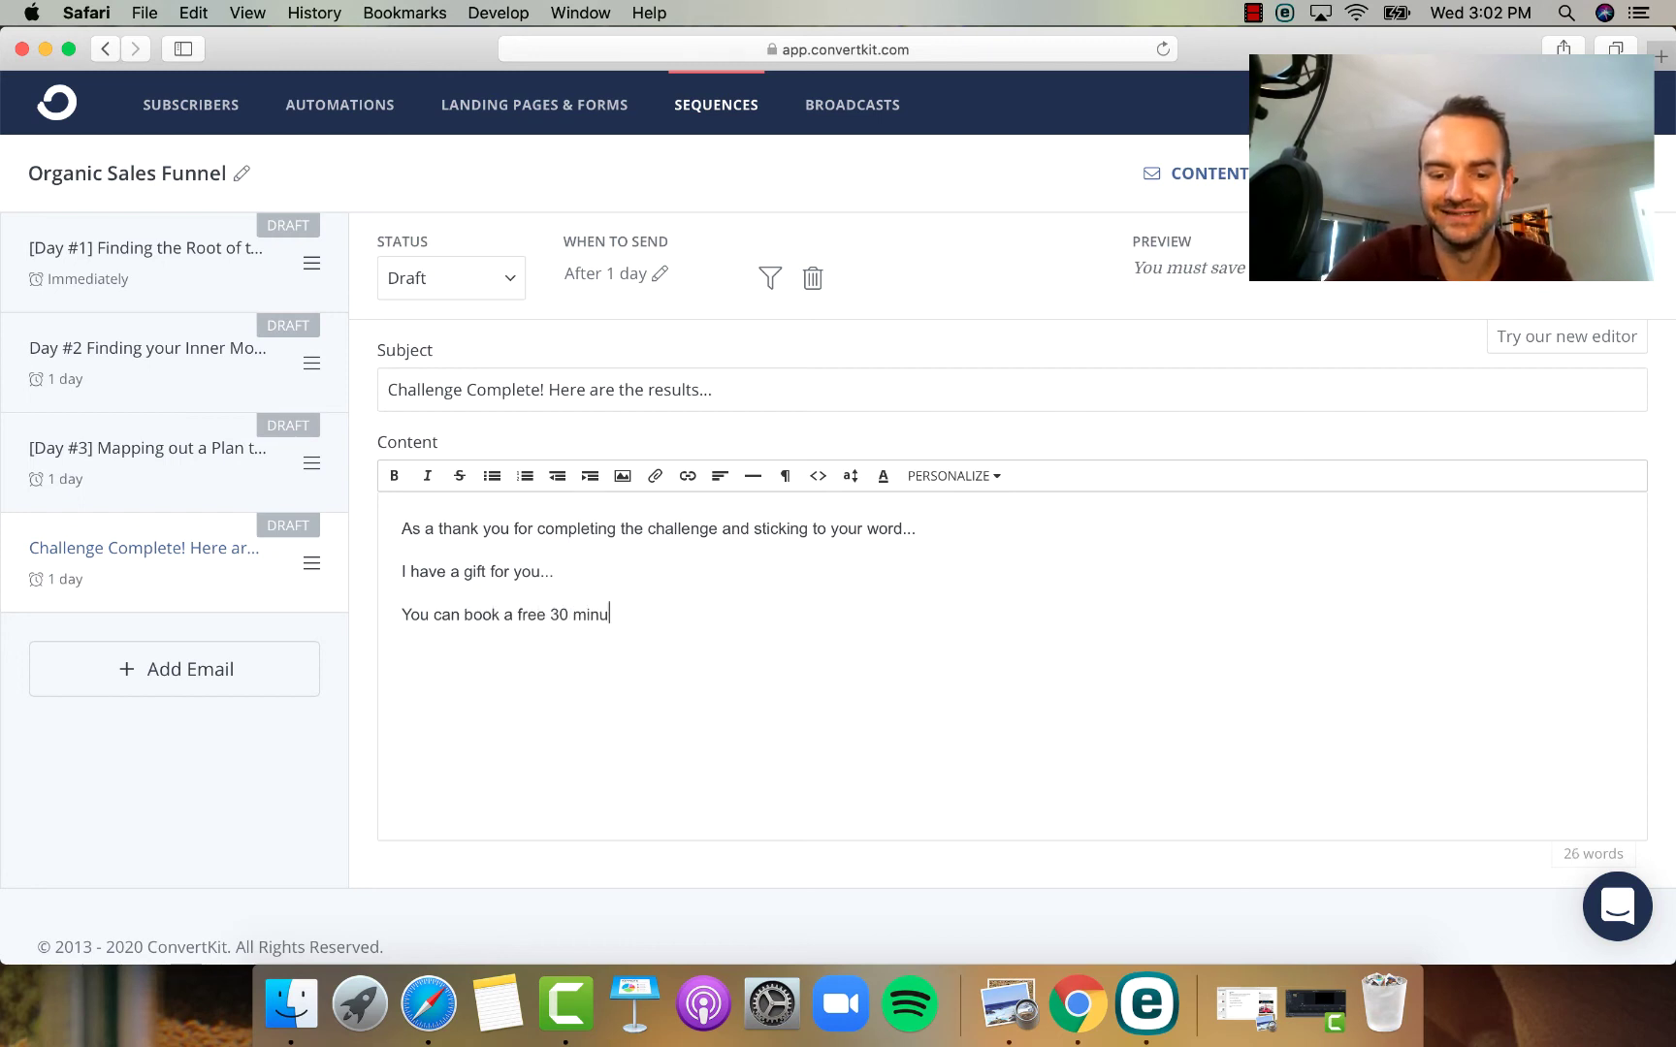
{"action": "type", "text": "te strateg"}
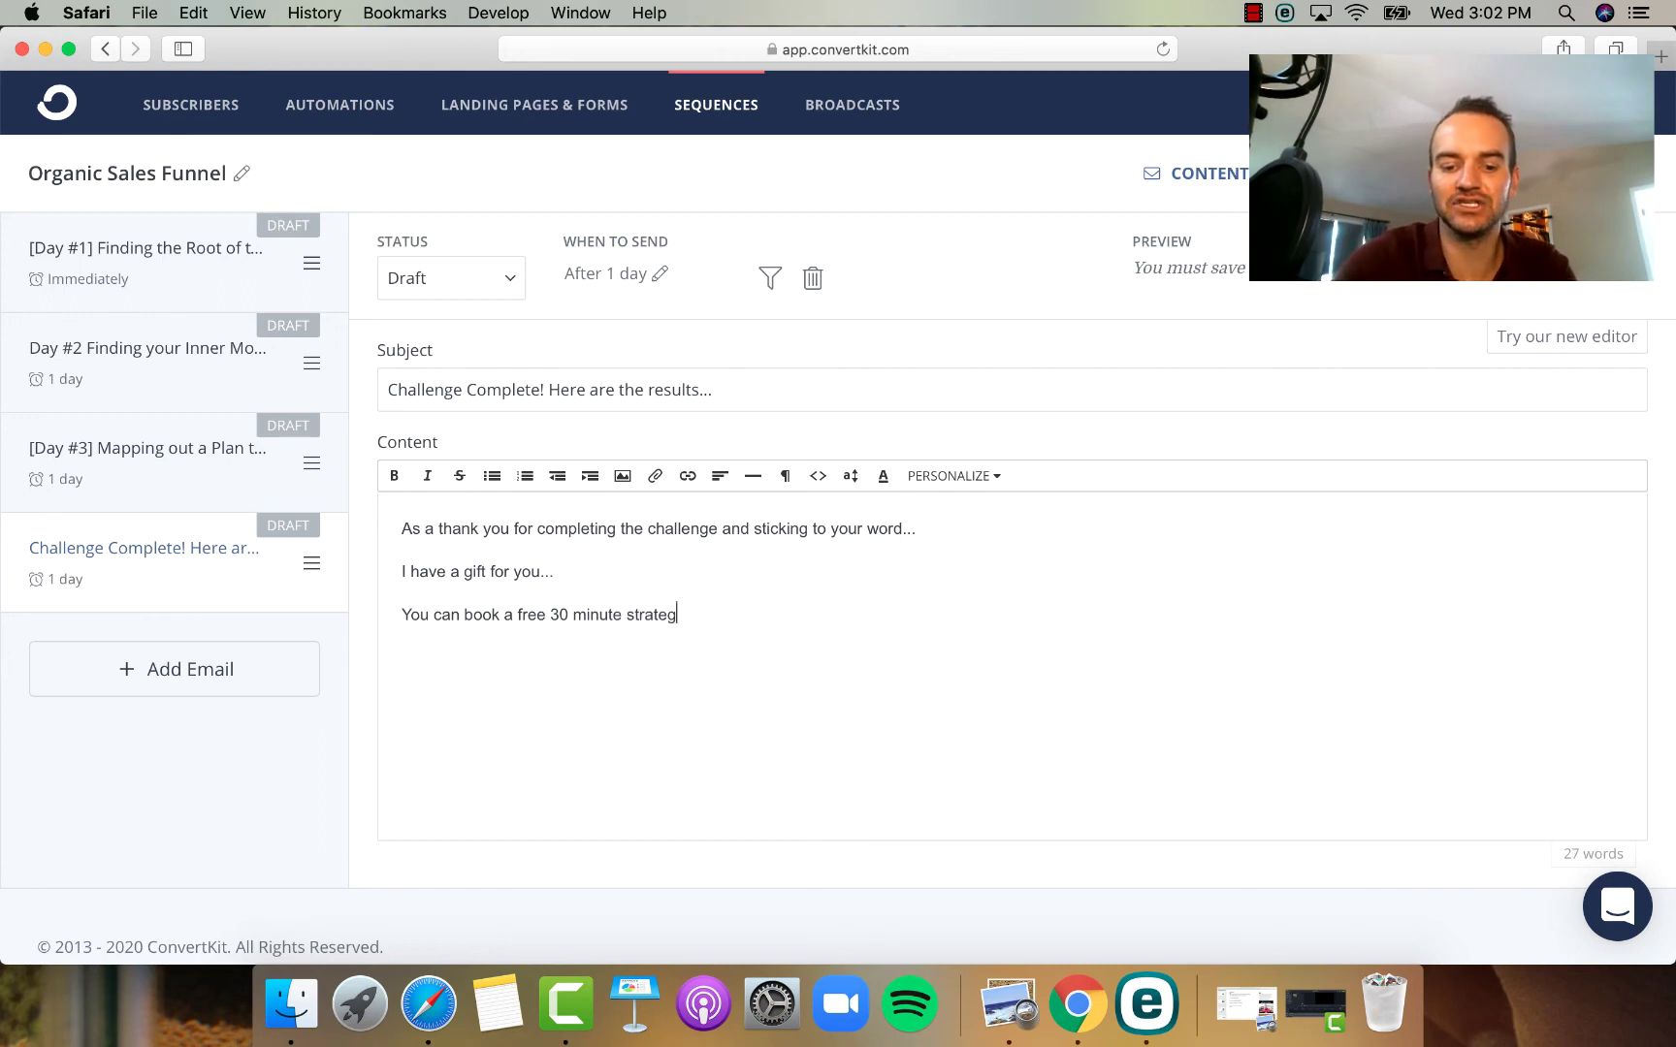
{"action": "type", "text": "y call with me"}
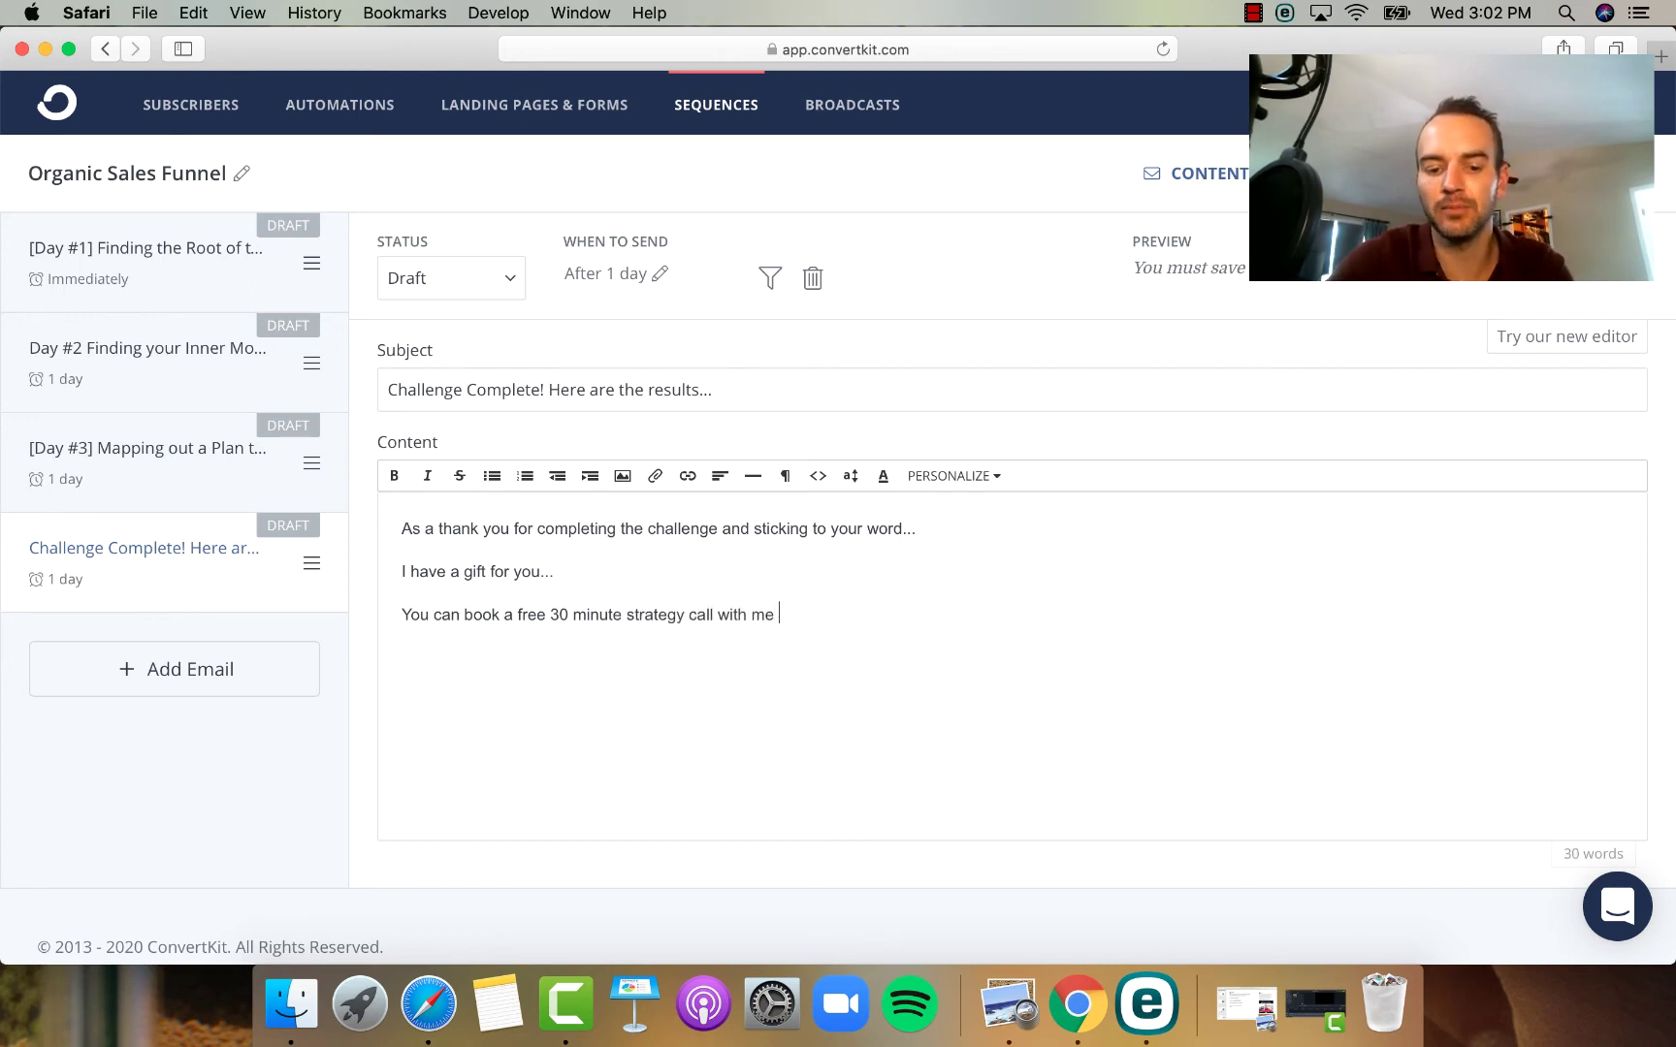
{"action": "type", "text": " PERSONALLY "}
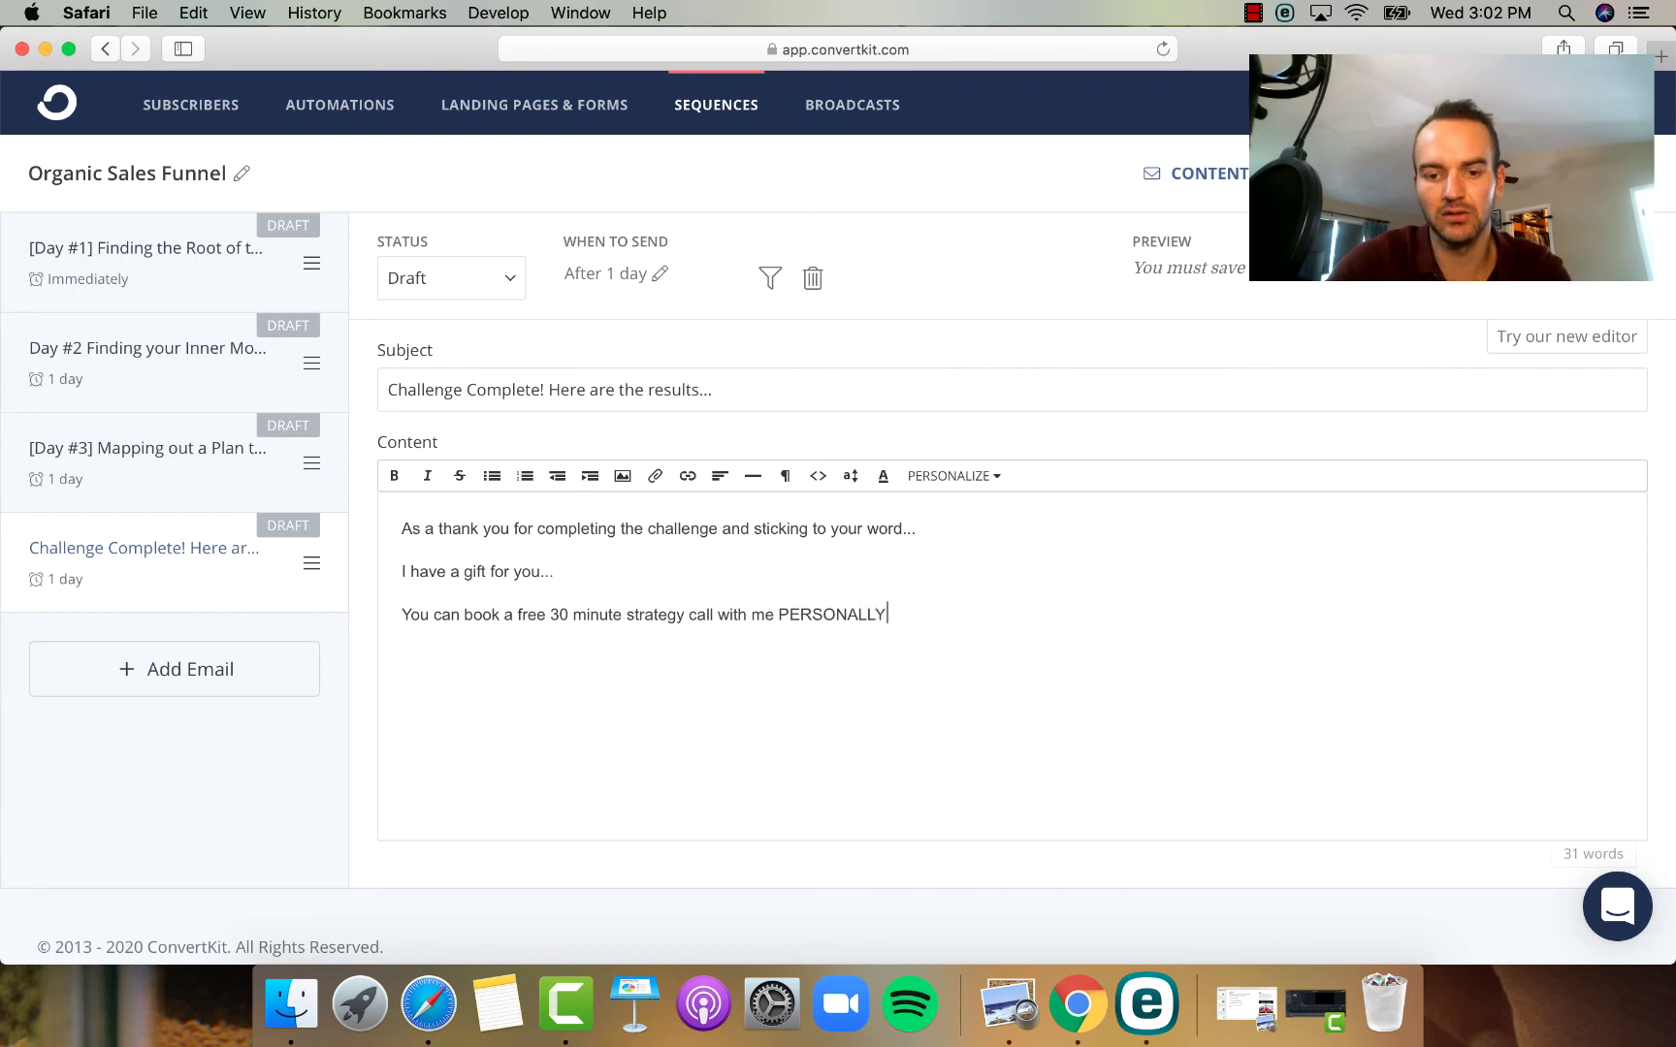
{"action": "type", "text": "1 on 1"}
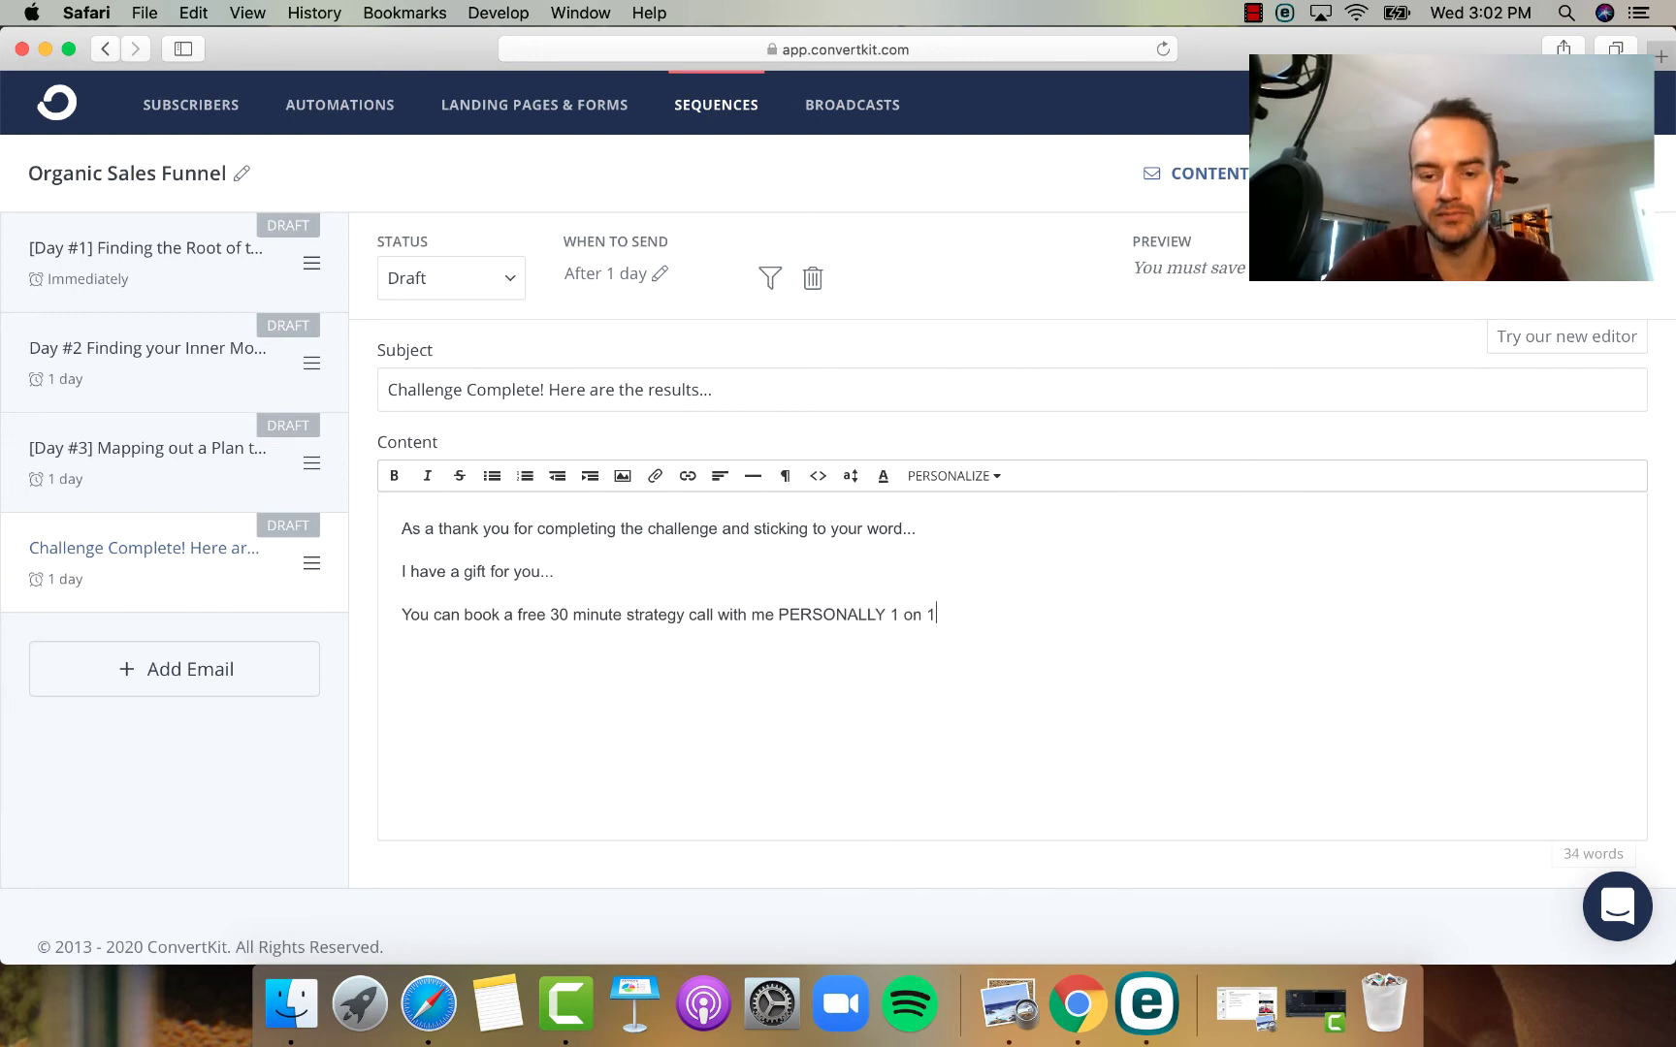
- Finish the paragraph with "to discuss how the challenge went for you and what questions you may have on moving forward with a healthier, happier you."
{"action": "type", "text": " to disc"}
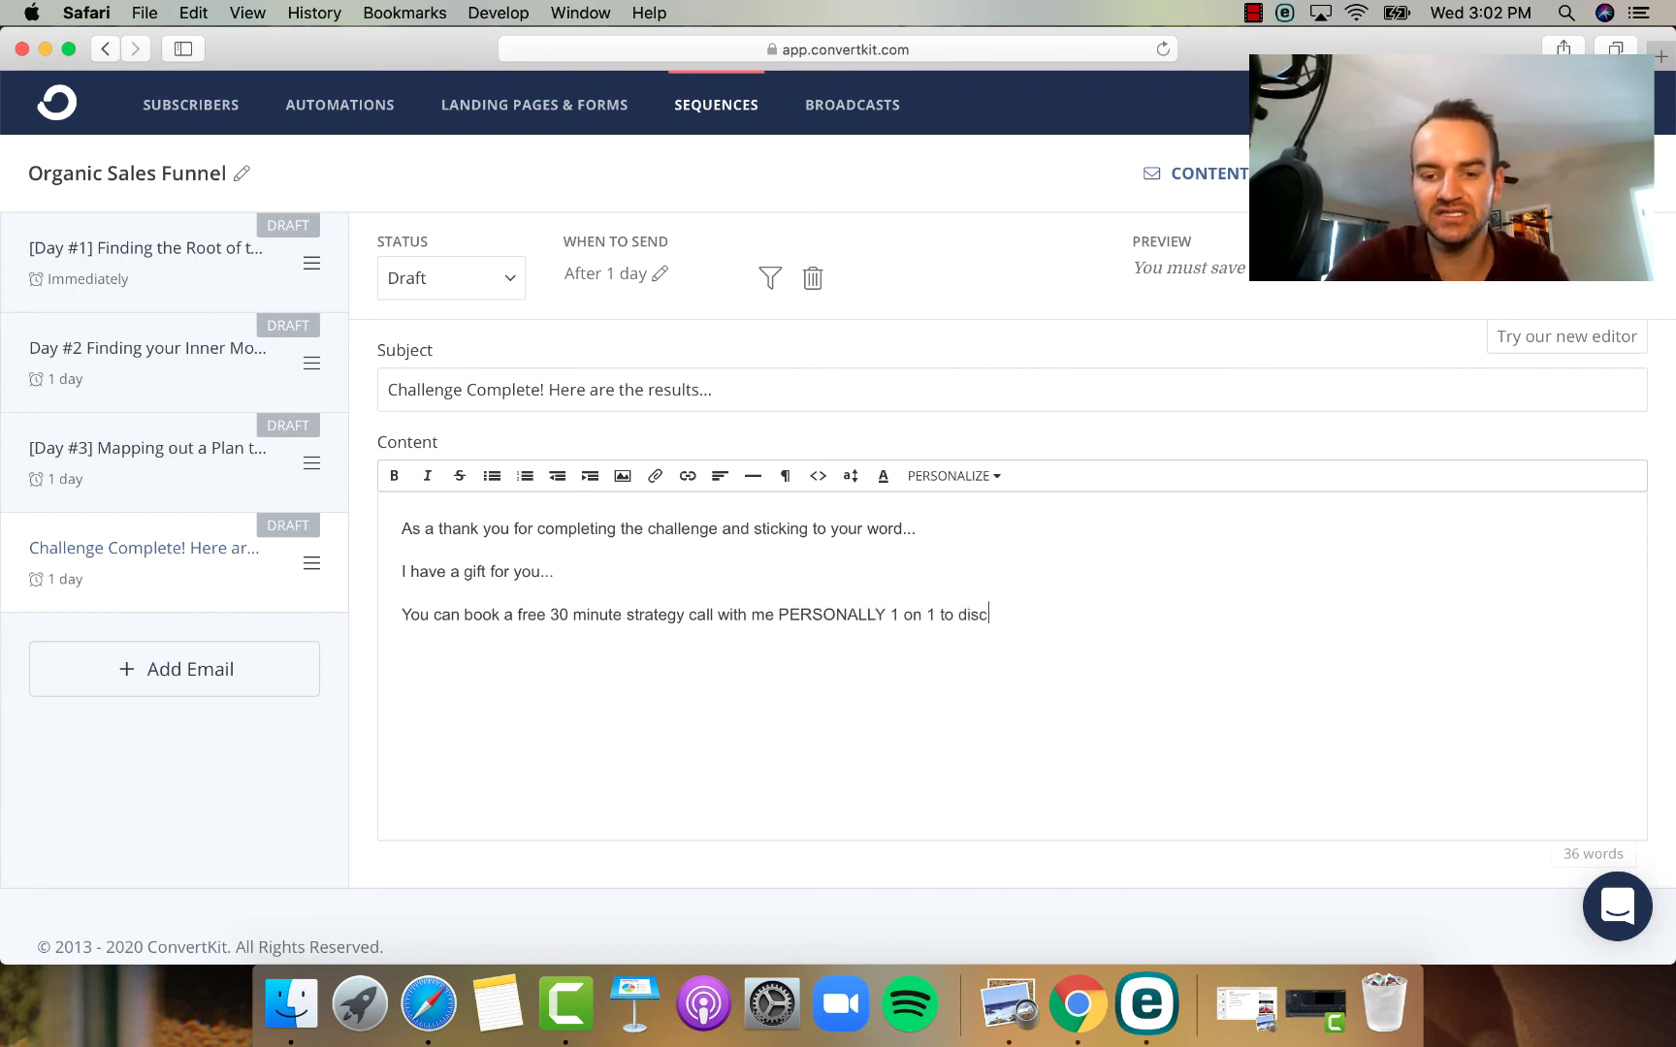
{"action": "type", "text": "uss"}
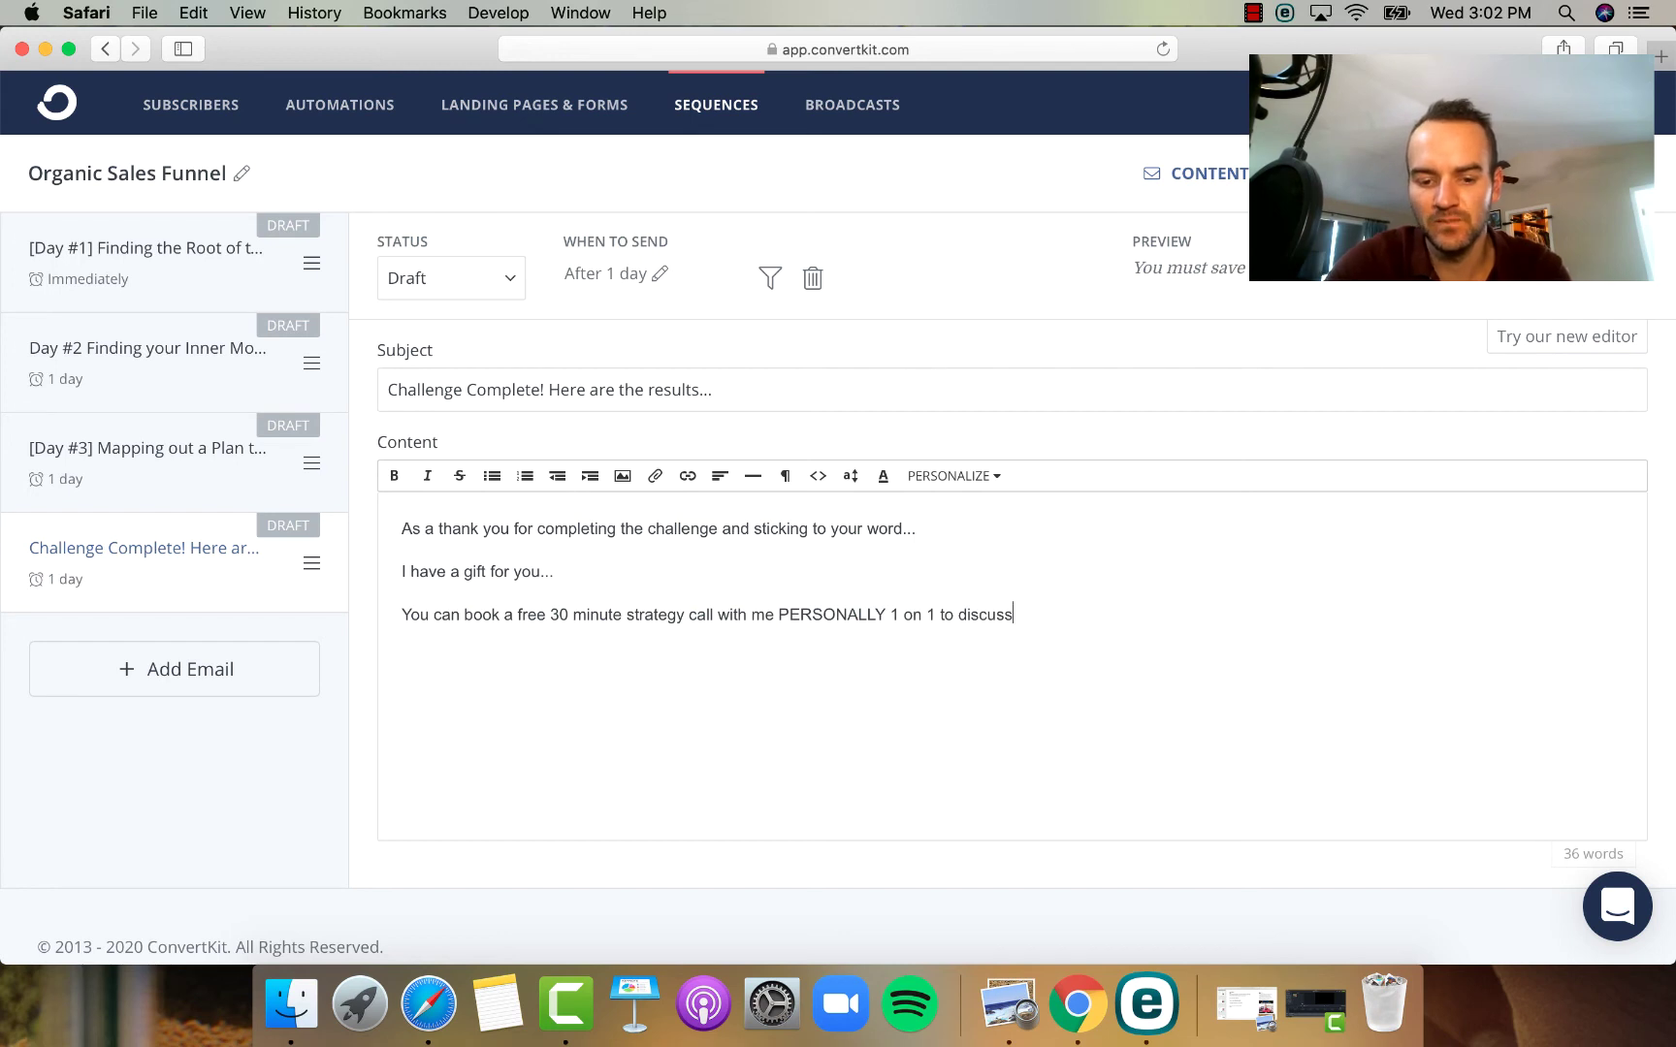
{"action": "type", "text": " how the chal"}
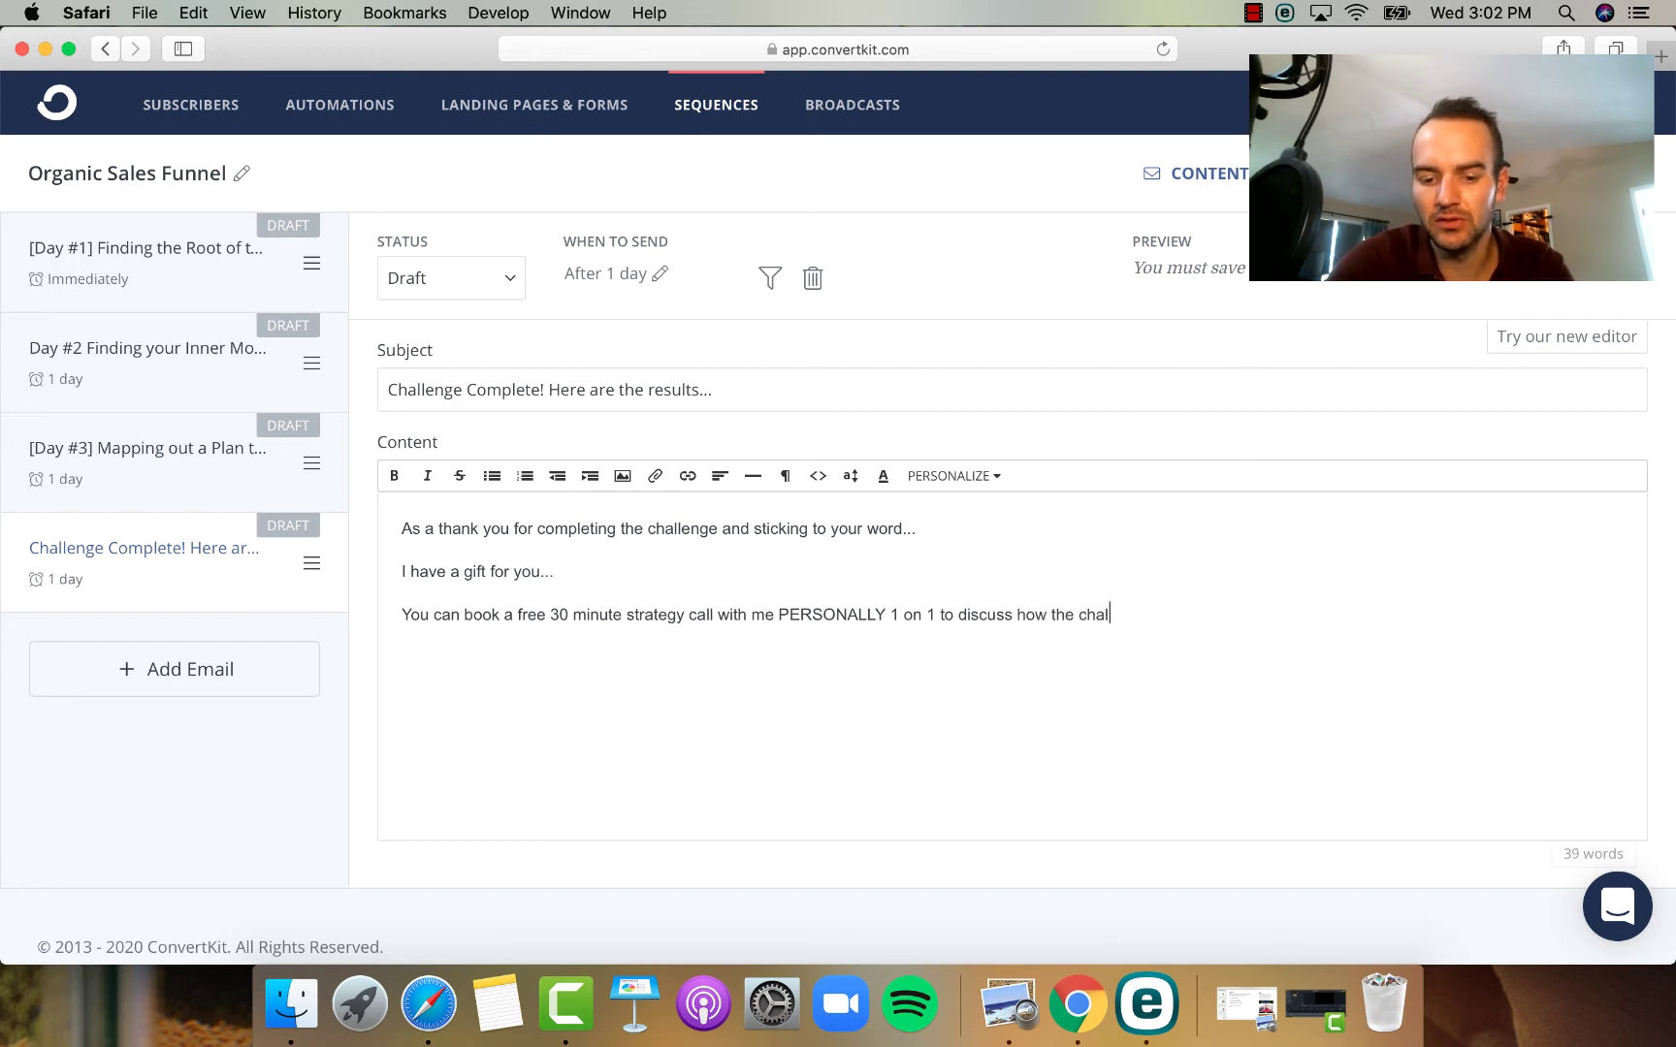
{"action": "type", "text": "lenge went for "}
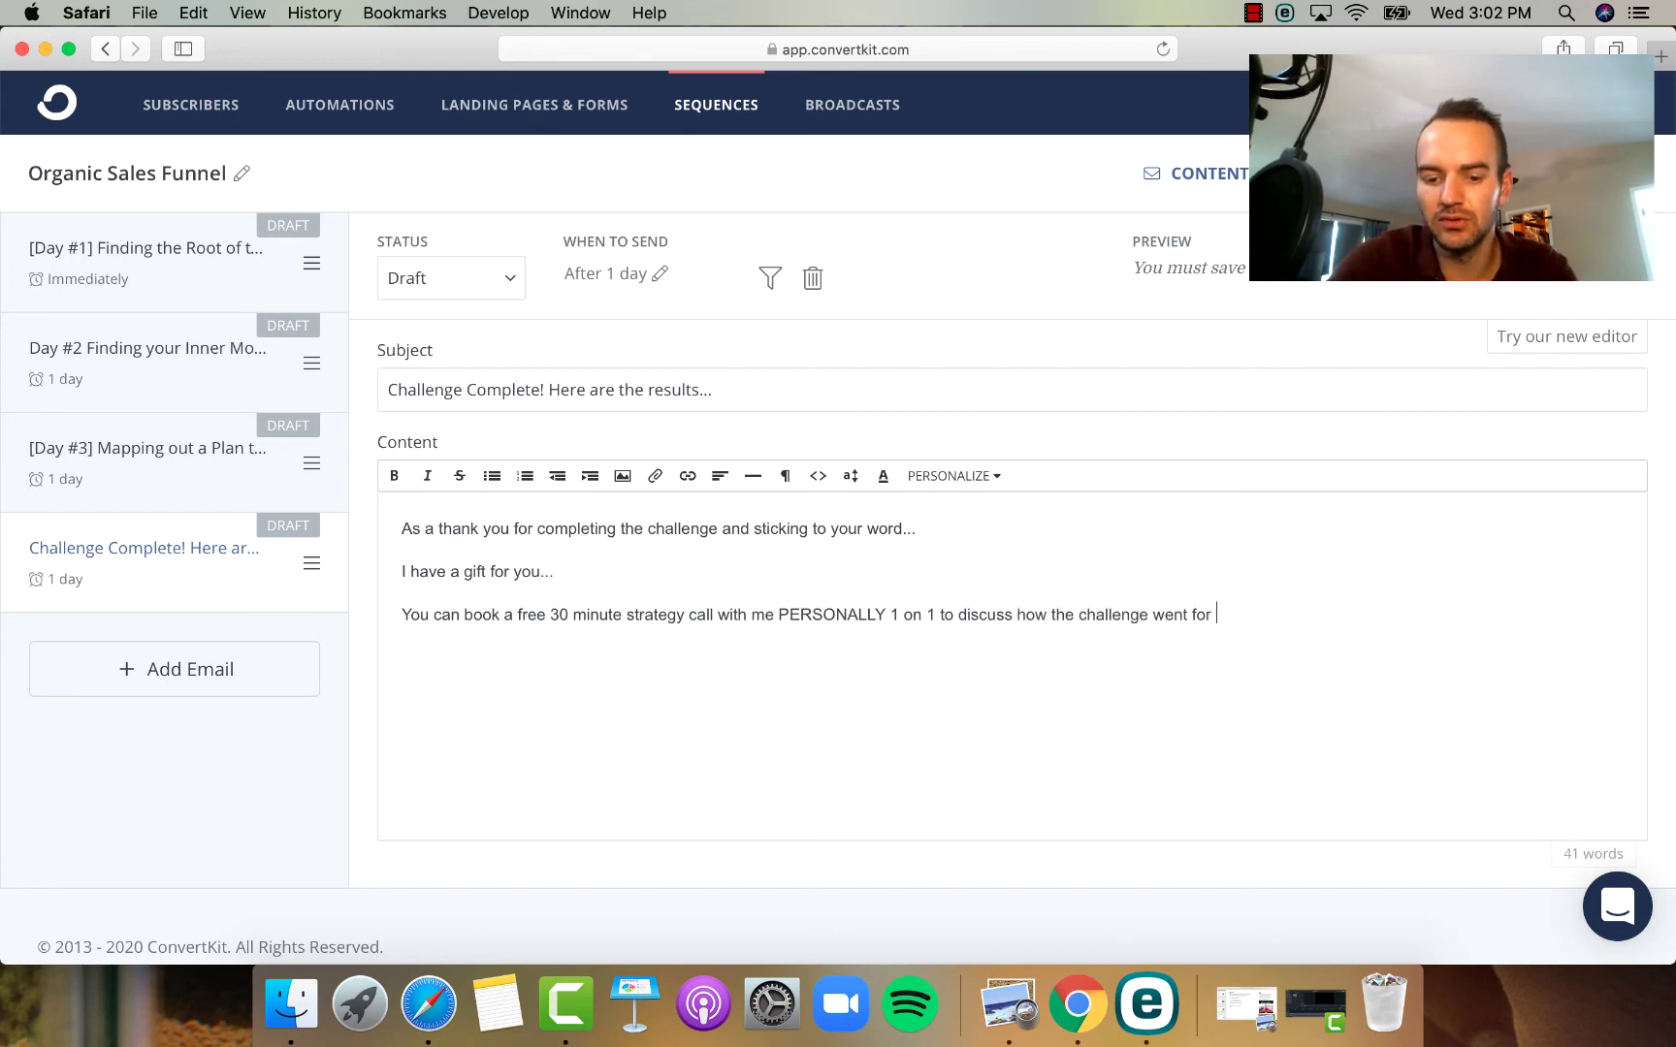
{"action": "type", "text": "you and what qw"}
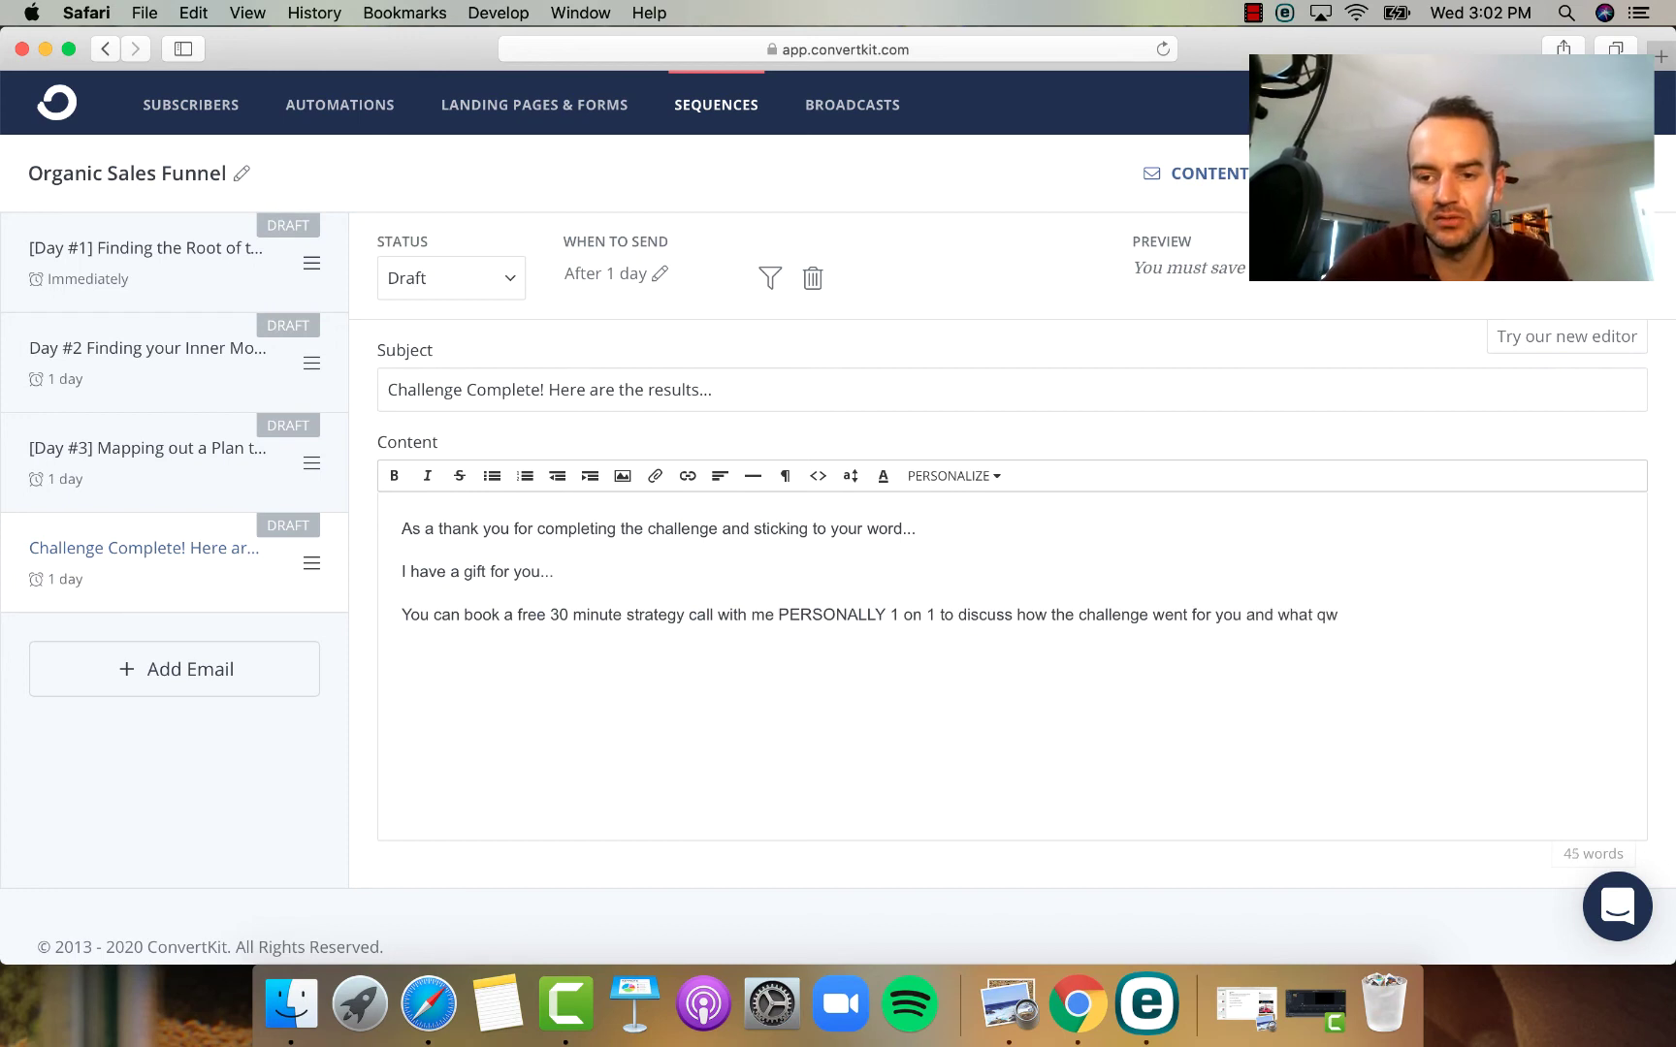
{"action": "key", "text": "BackSpace"}
{"action": "type", "text": "u"}
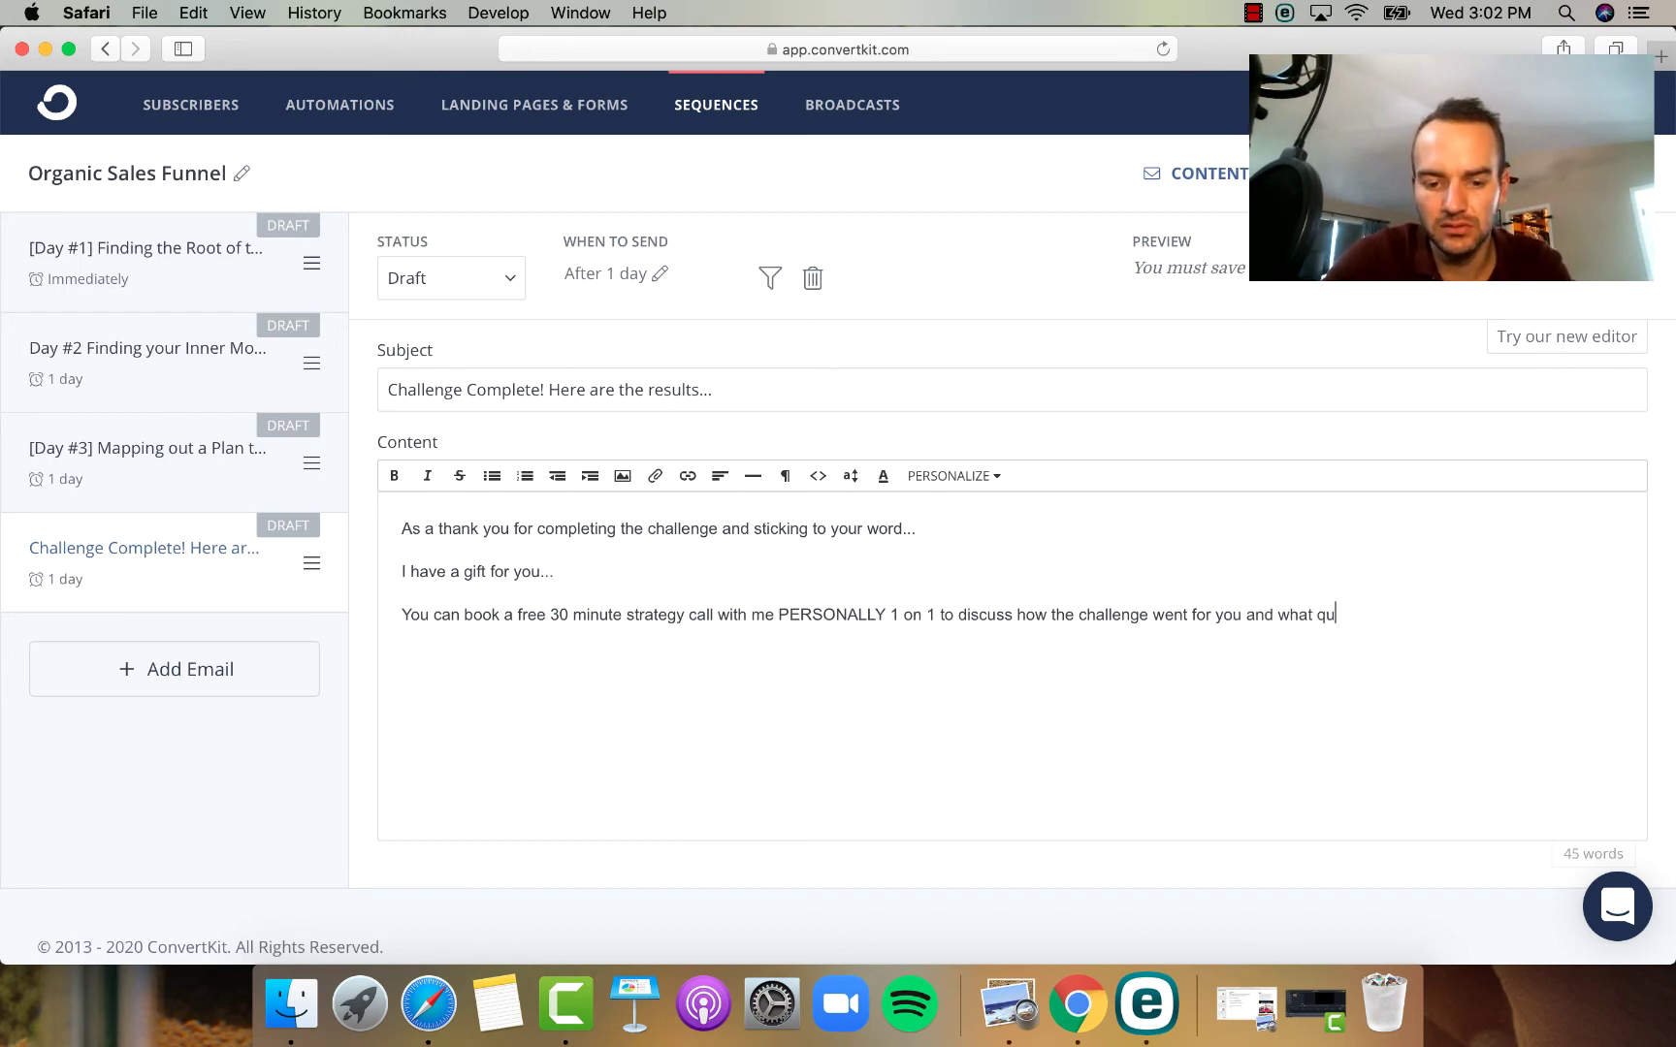
{"action": "type", "text": "estions you "}
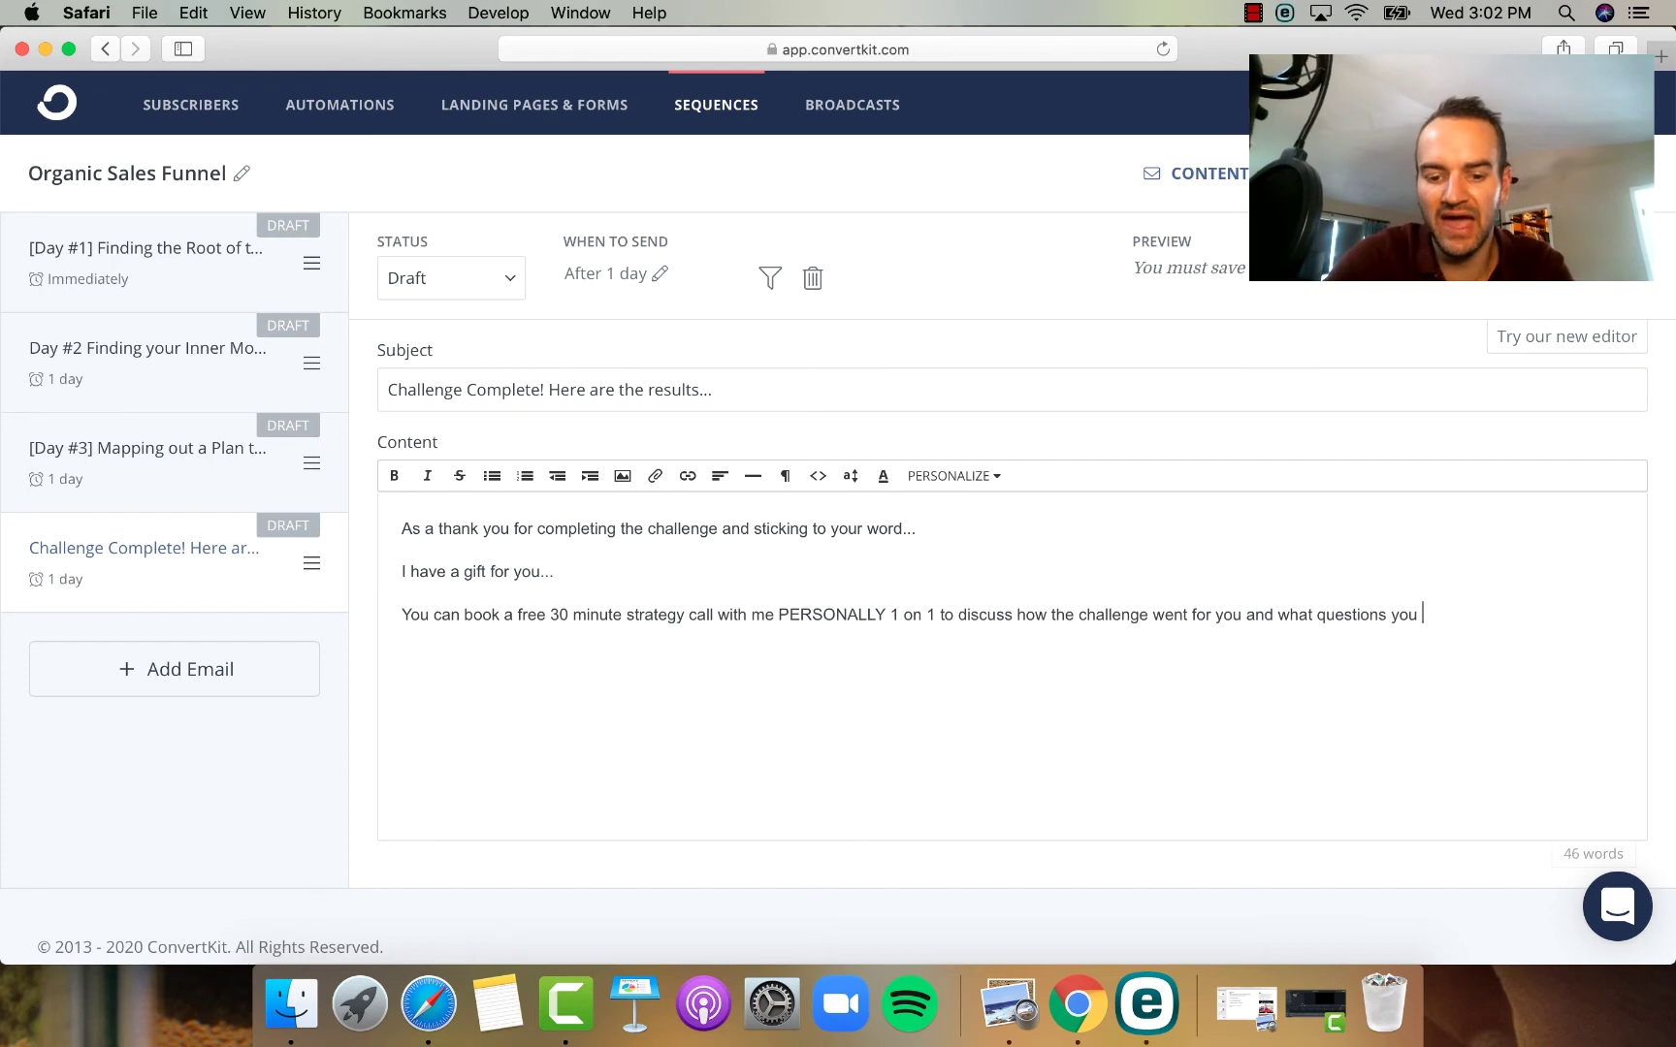
{"action": "type", "text": "may have on movi"}
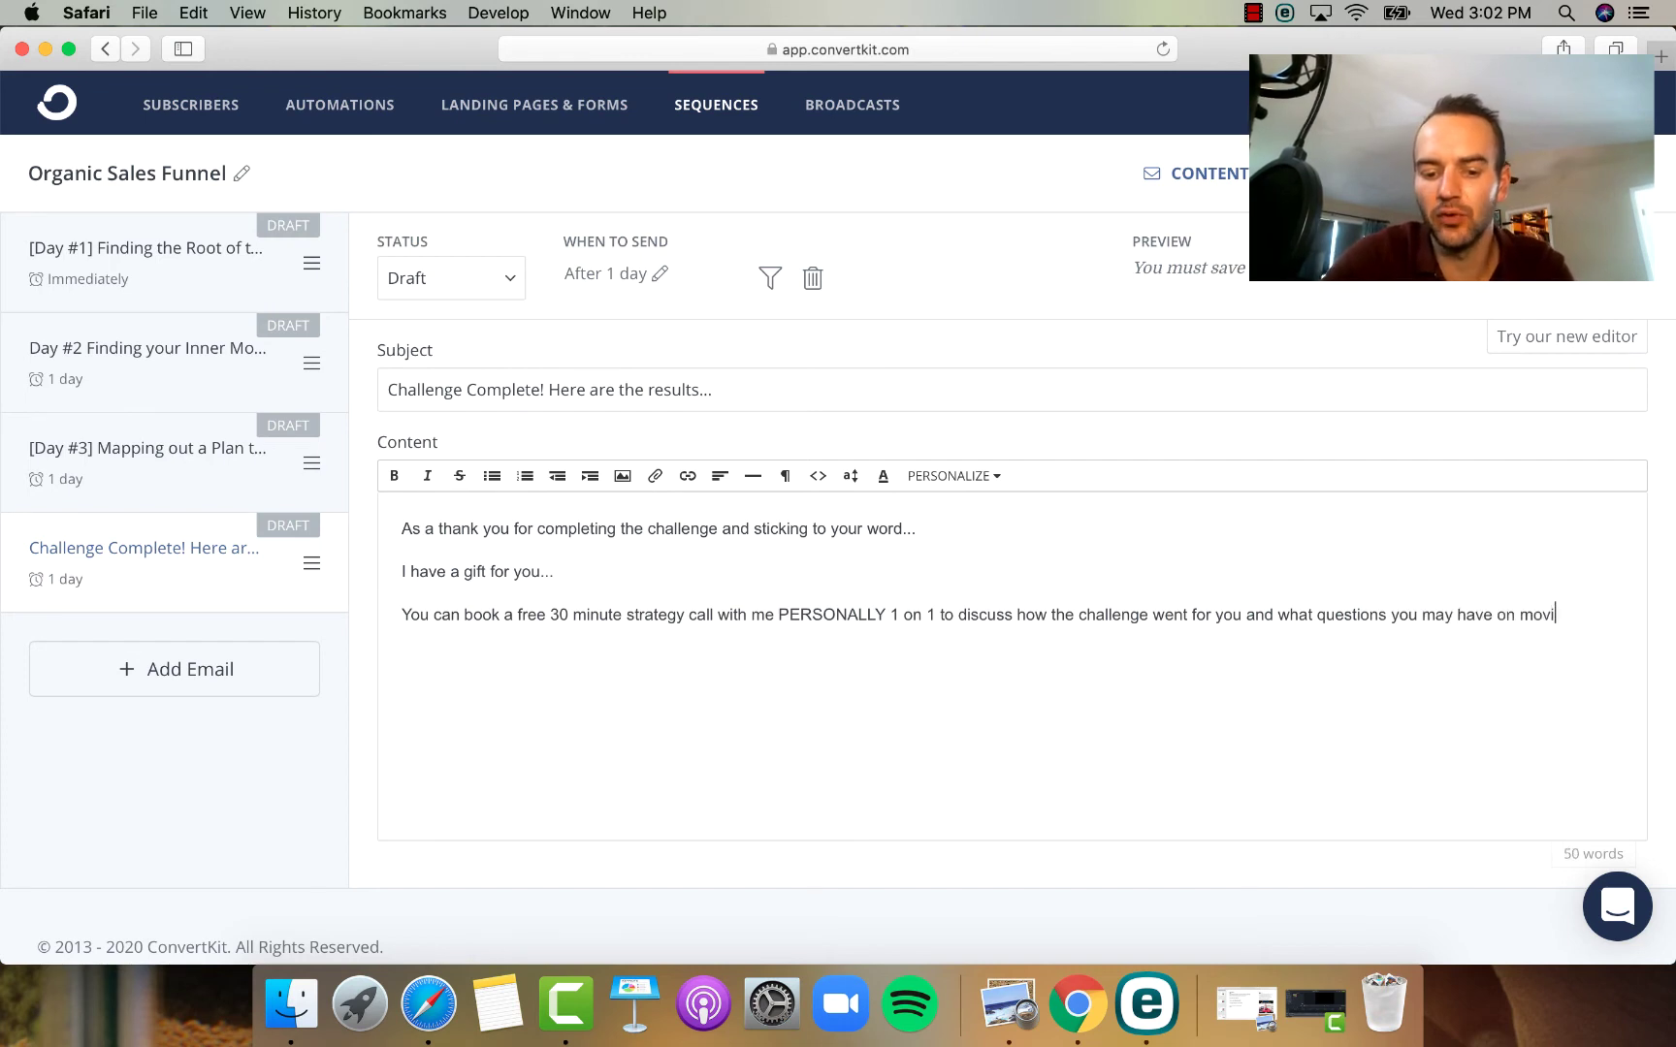
{"action": "type", "text": "ng forward wi"}
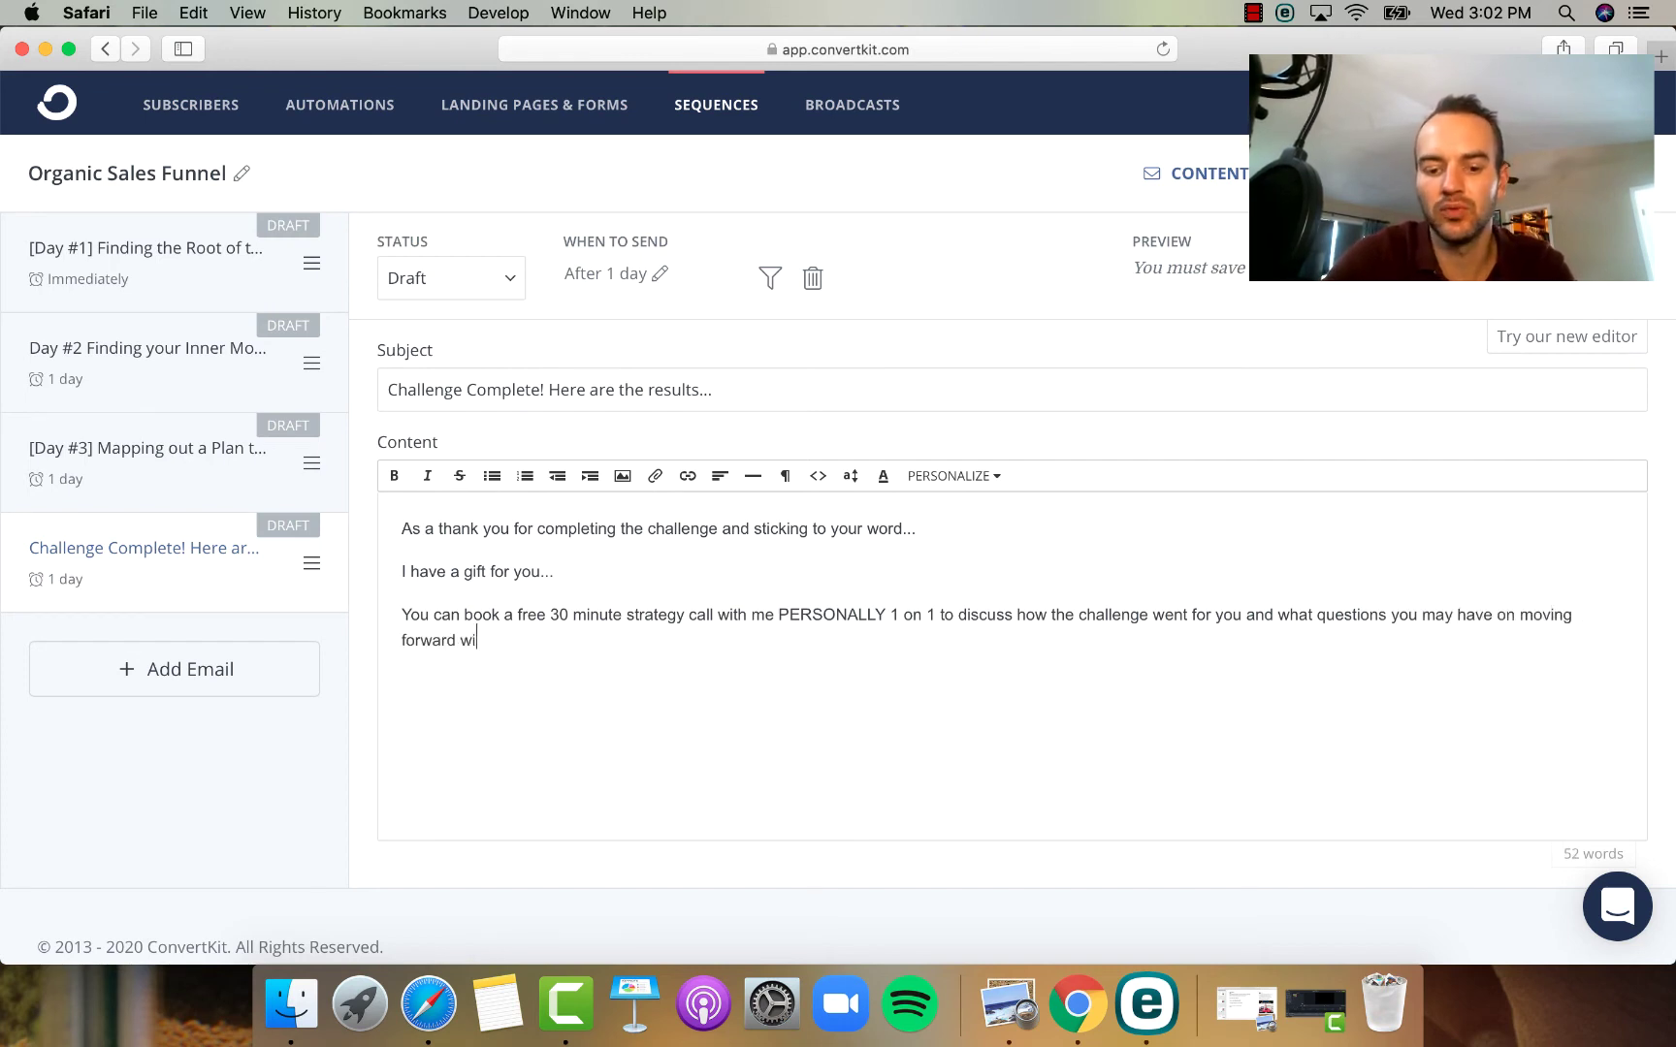
{"action": "type", "text": "th a healthi"}
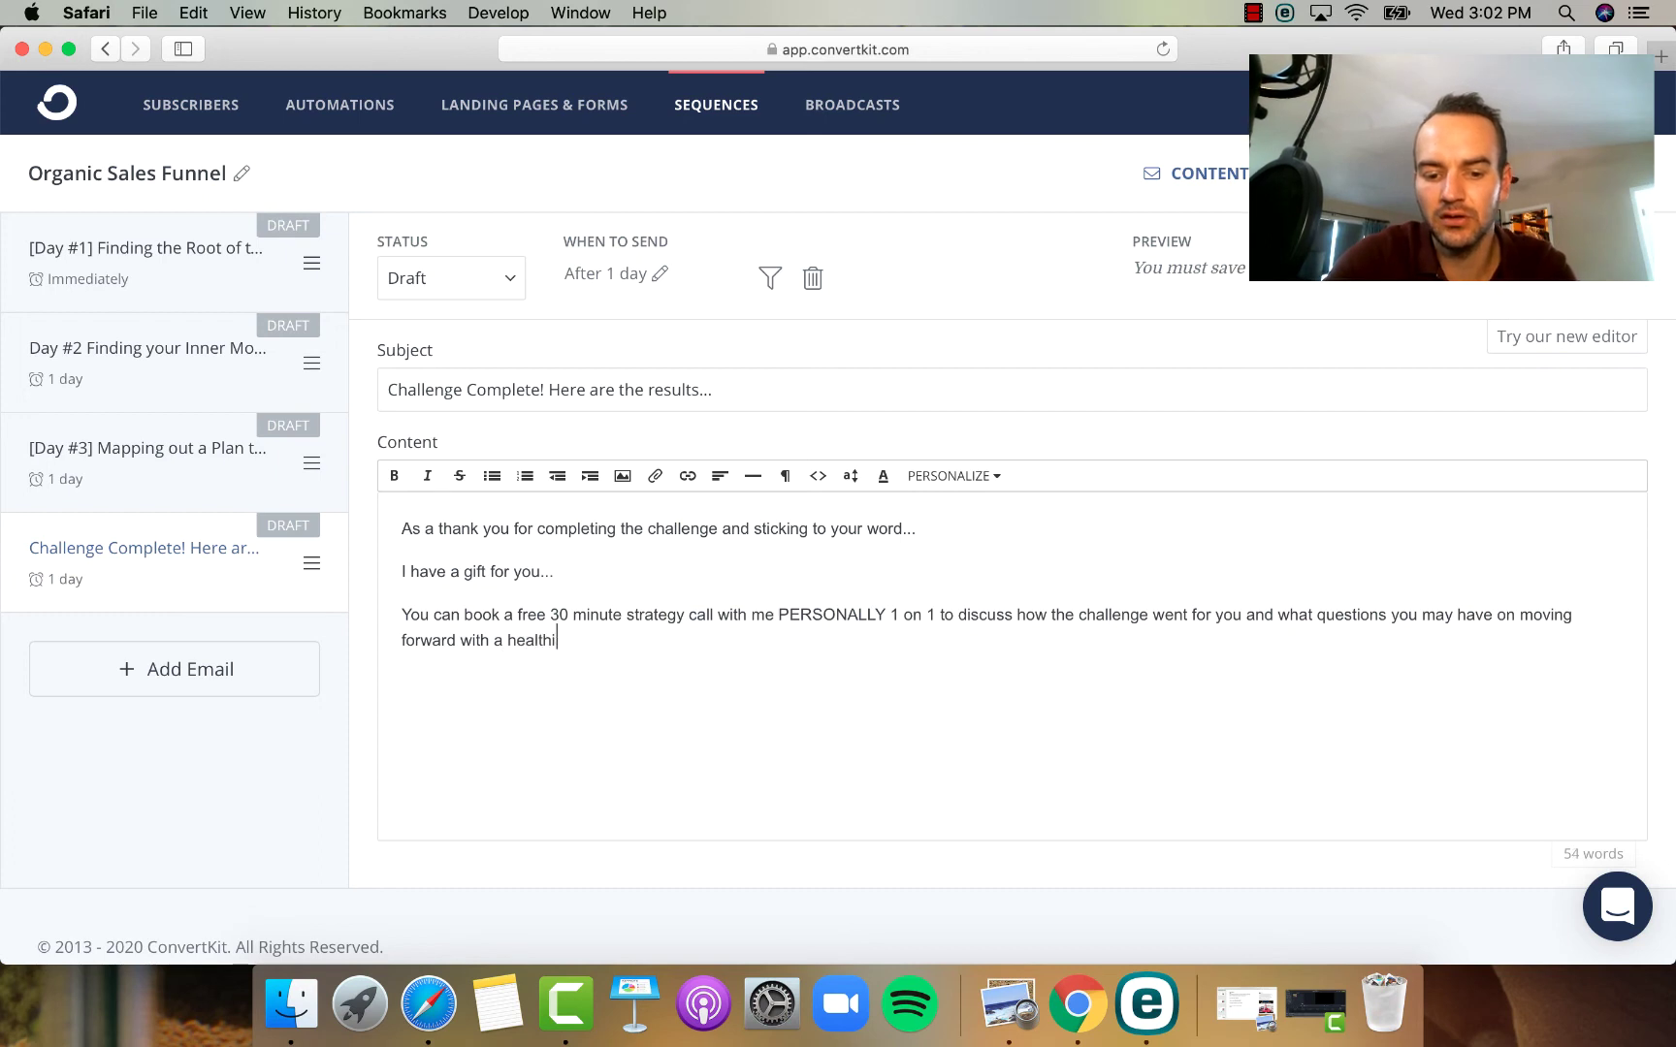
{"action": "type", "text": "er,"}
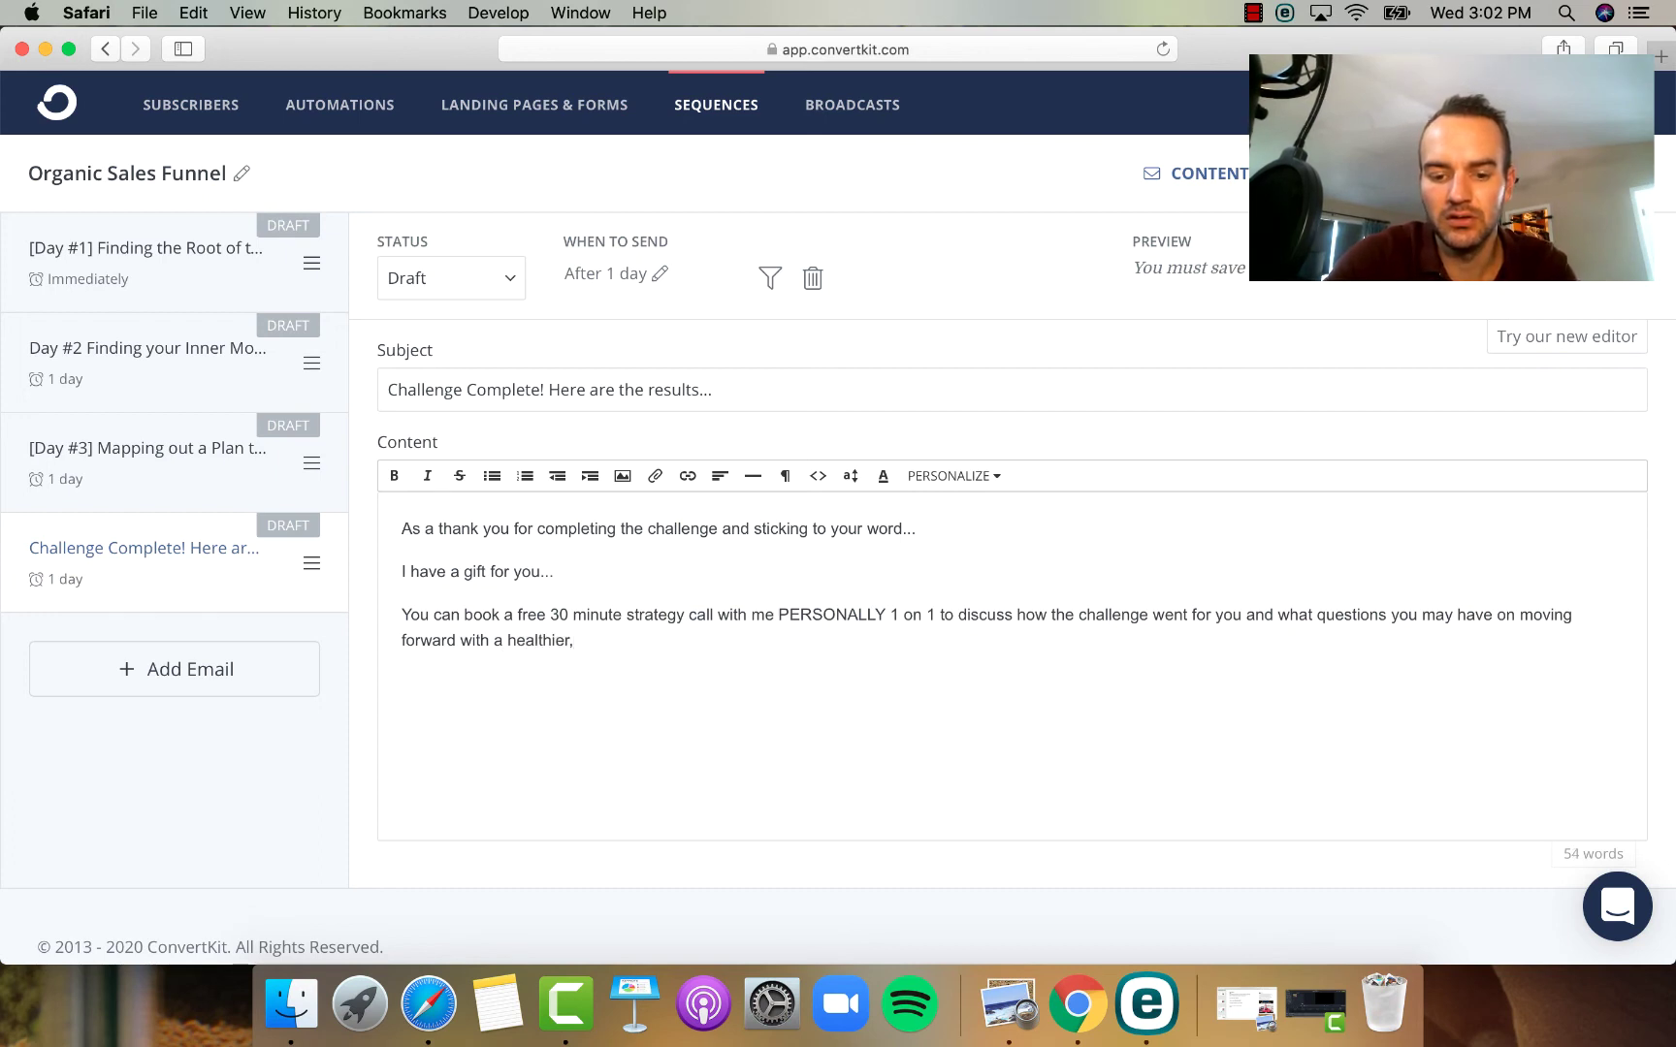
{"action": "type", "text": " happier you."}
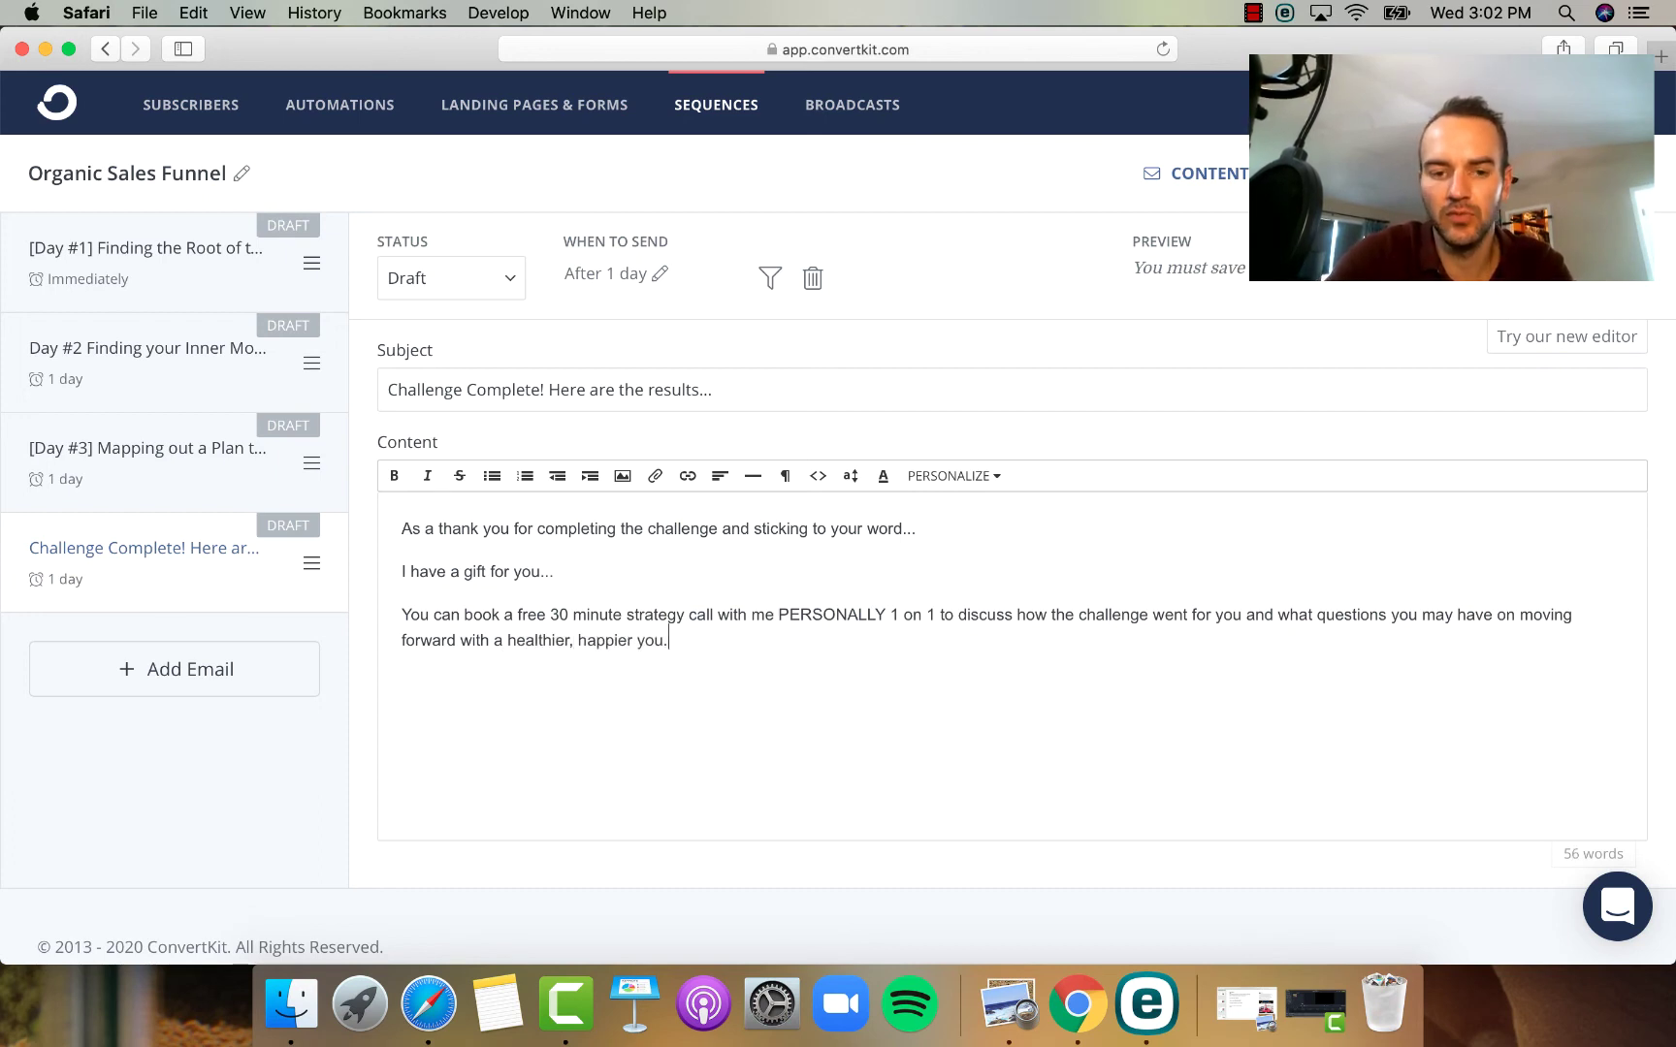
- Add a new paragraph to the email content reading "On this call we will cover:"
{"action": "key", "text": "Return"}
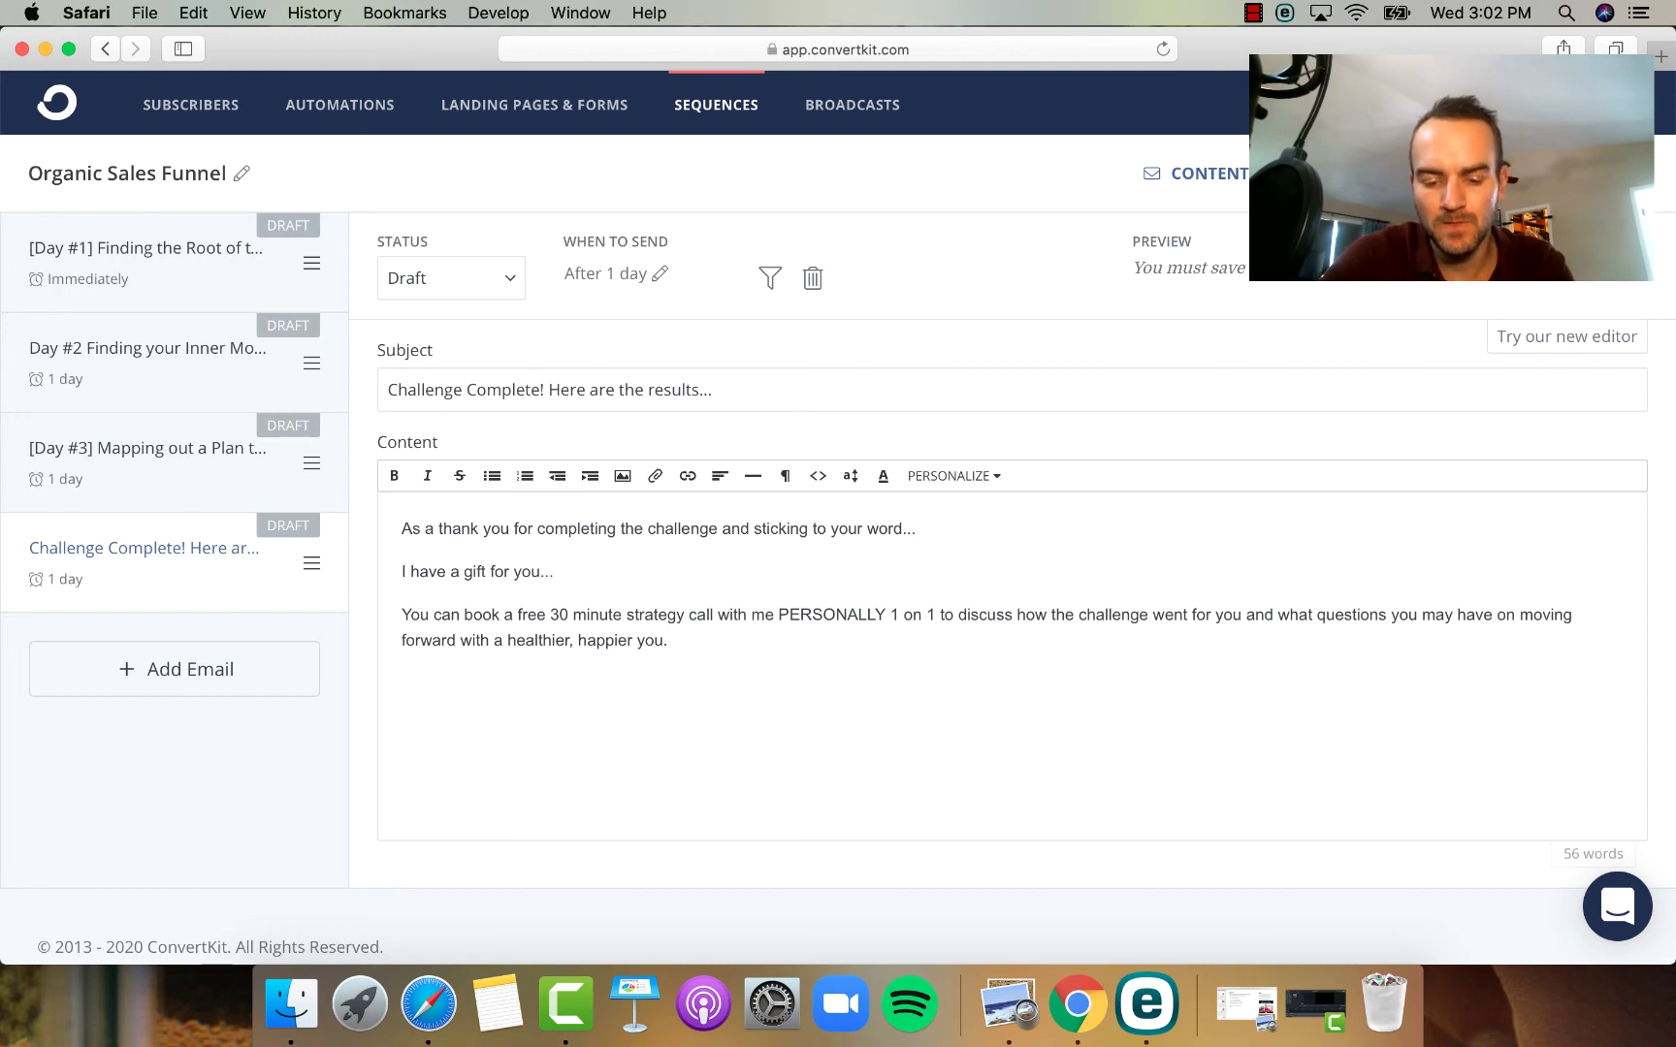
{"action": "type", "text": "On this call "}
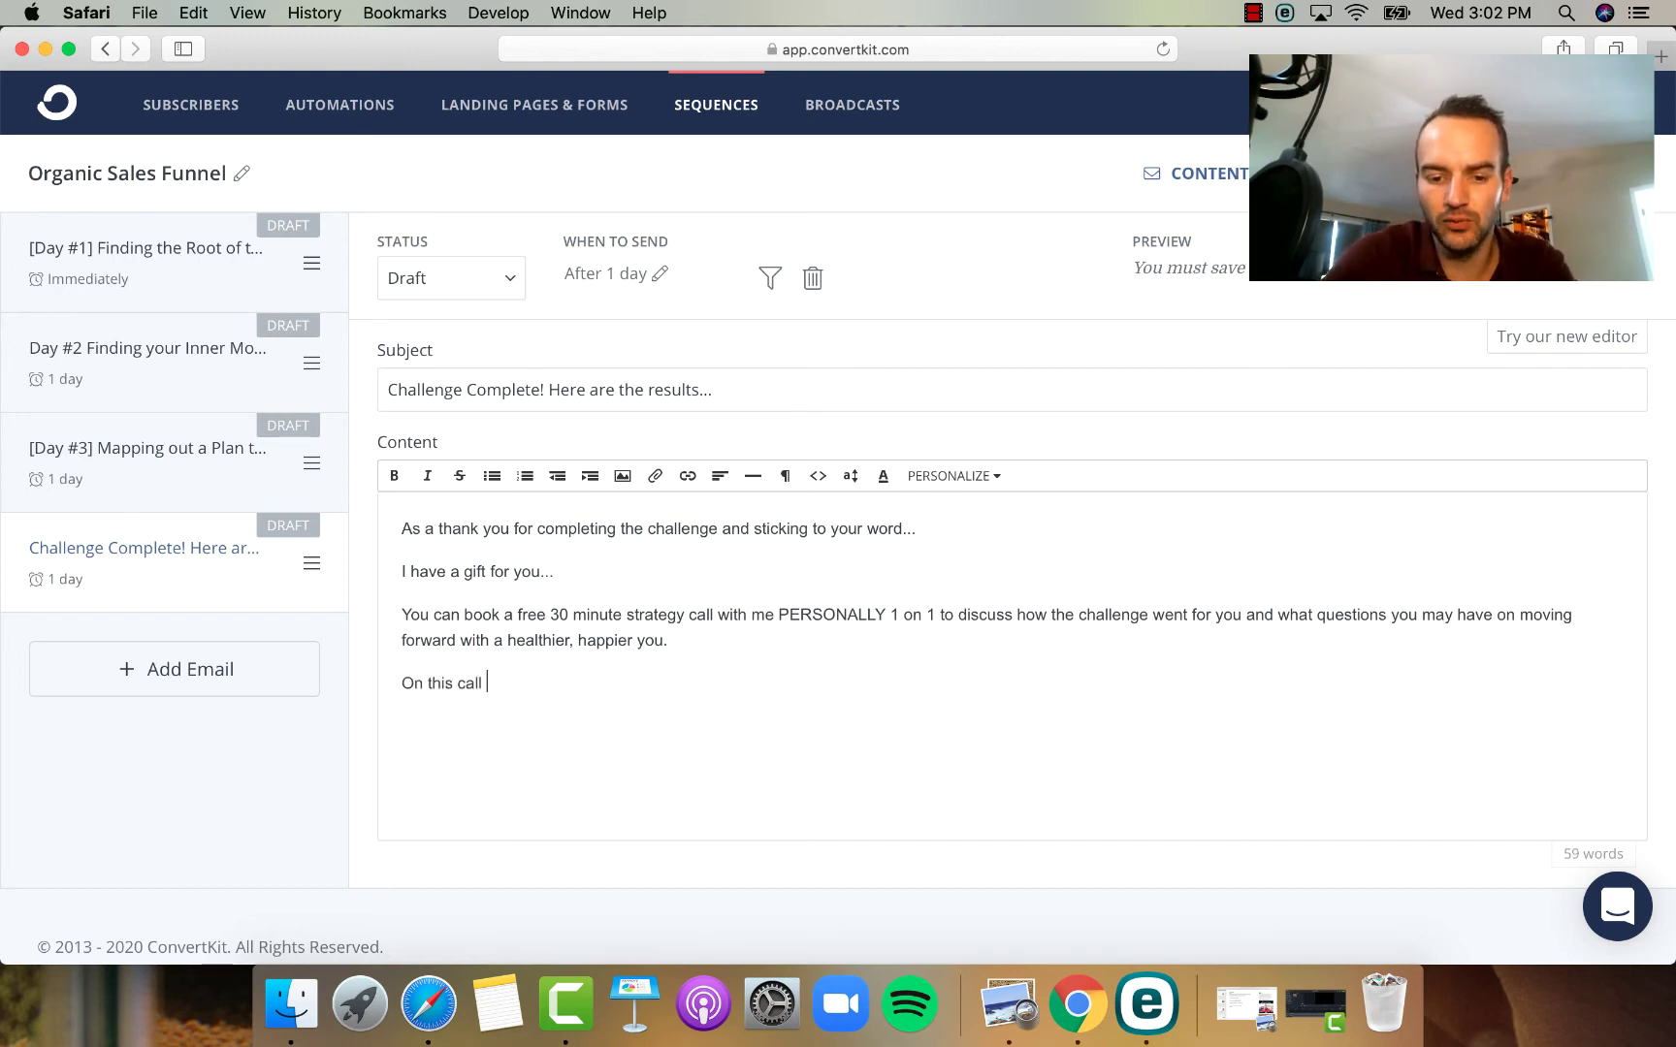
{"action": "type", "text": "we will cover"}
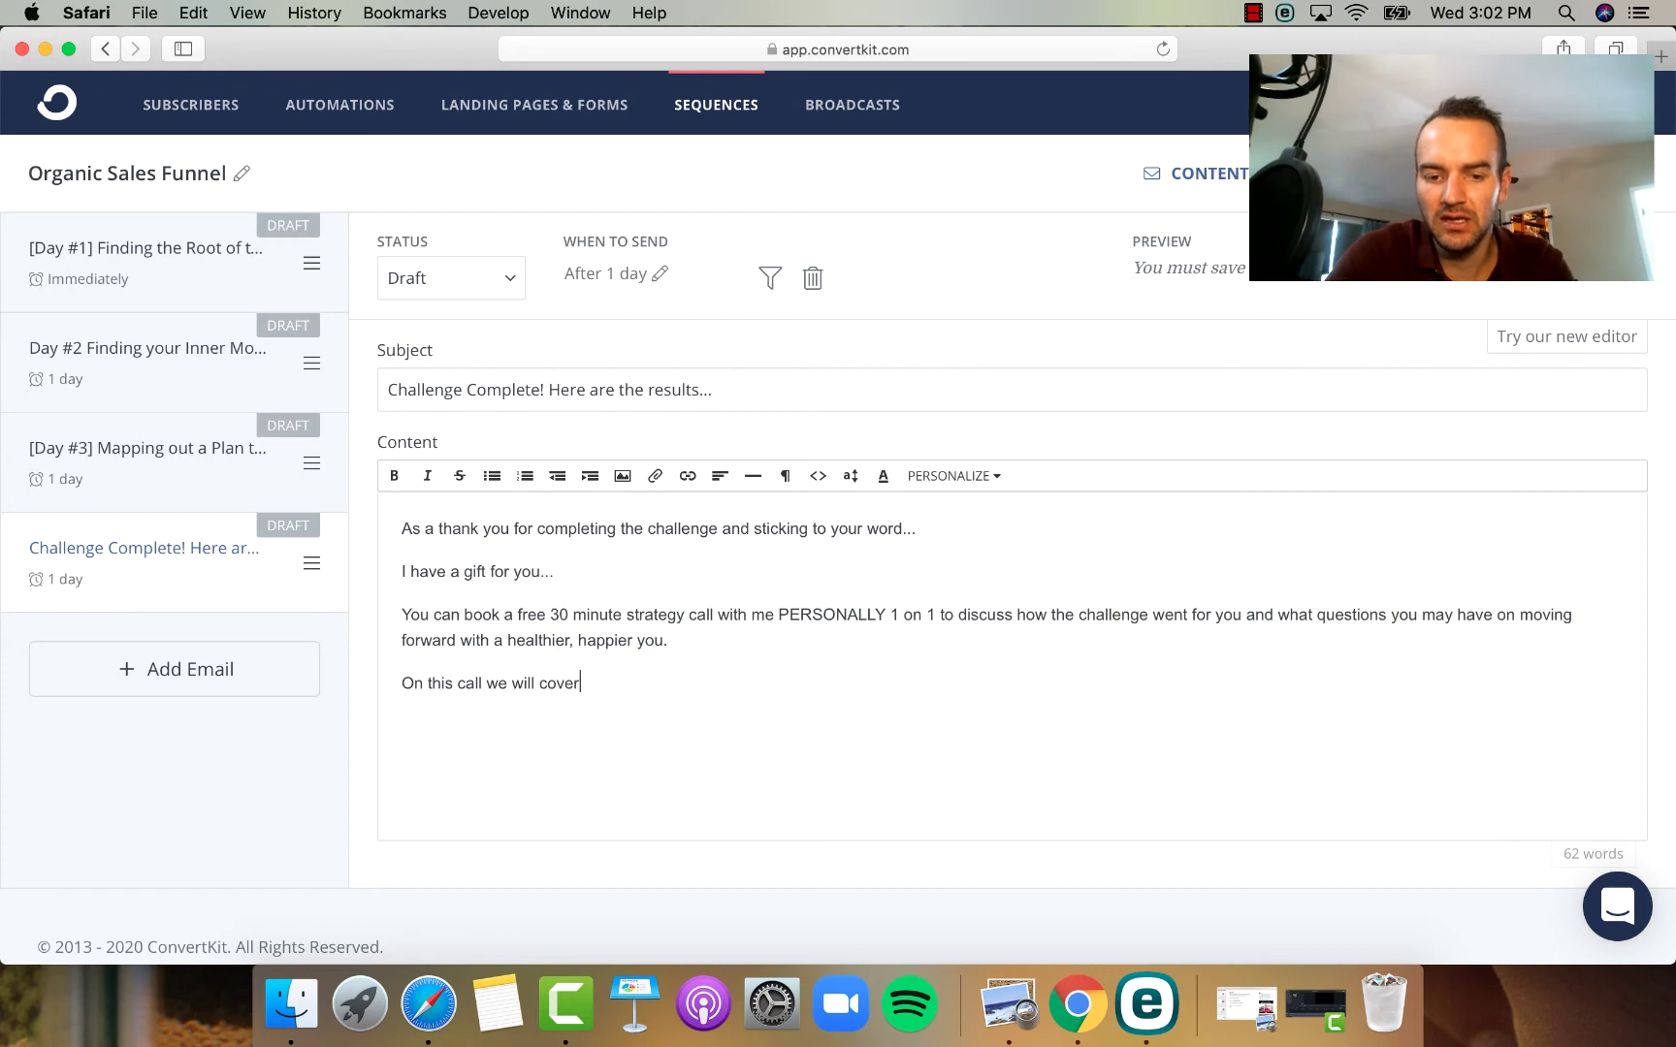
{"action": "type", "text": ":"}
- Add a first bullet line below the call introduction reading "Why did you take the challenge in the first place?"
{"action": "key", "text": "Return"}
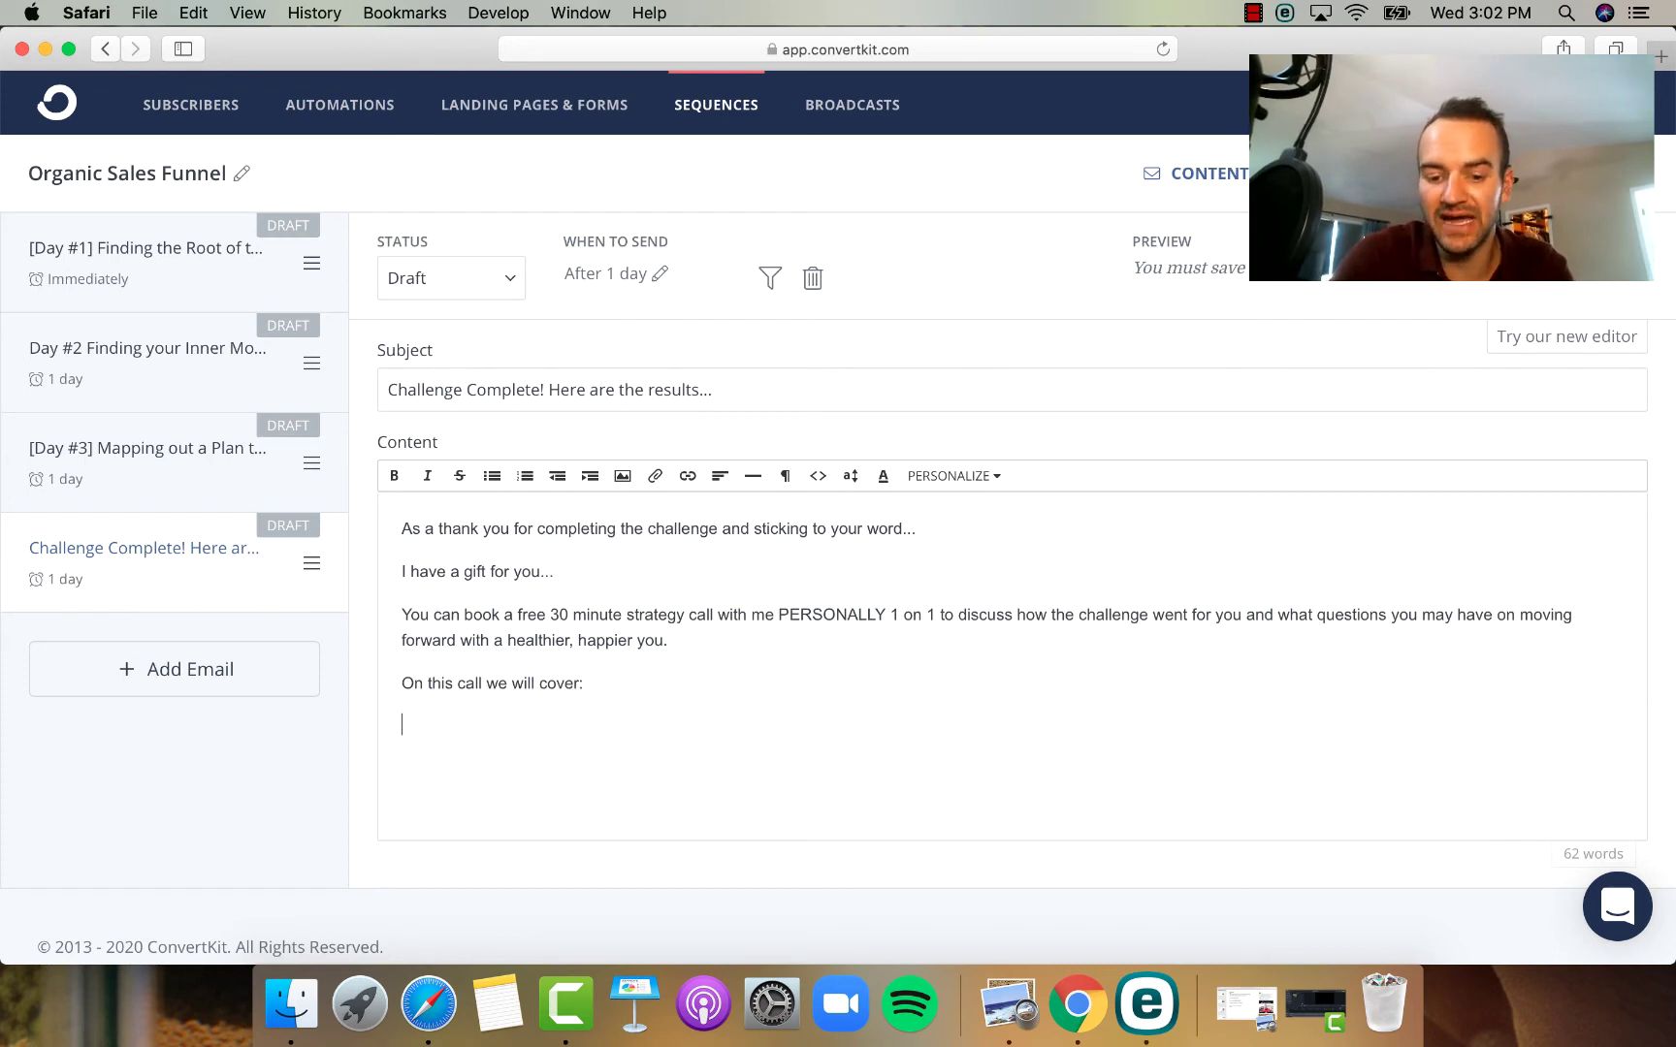
{"action": "type", "text": "•"}
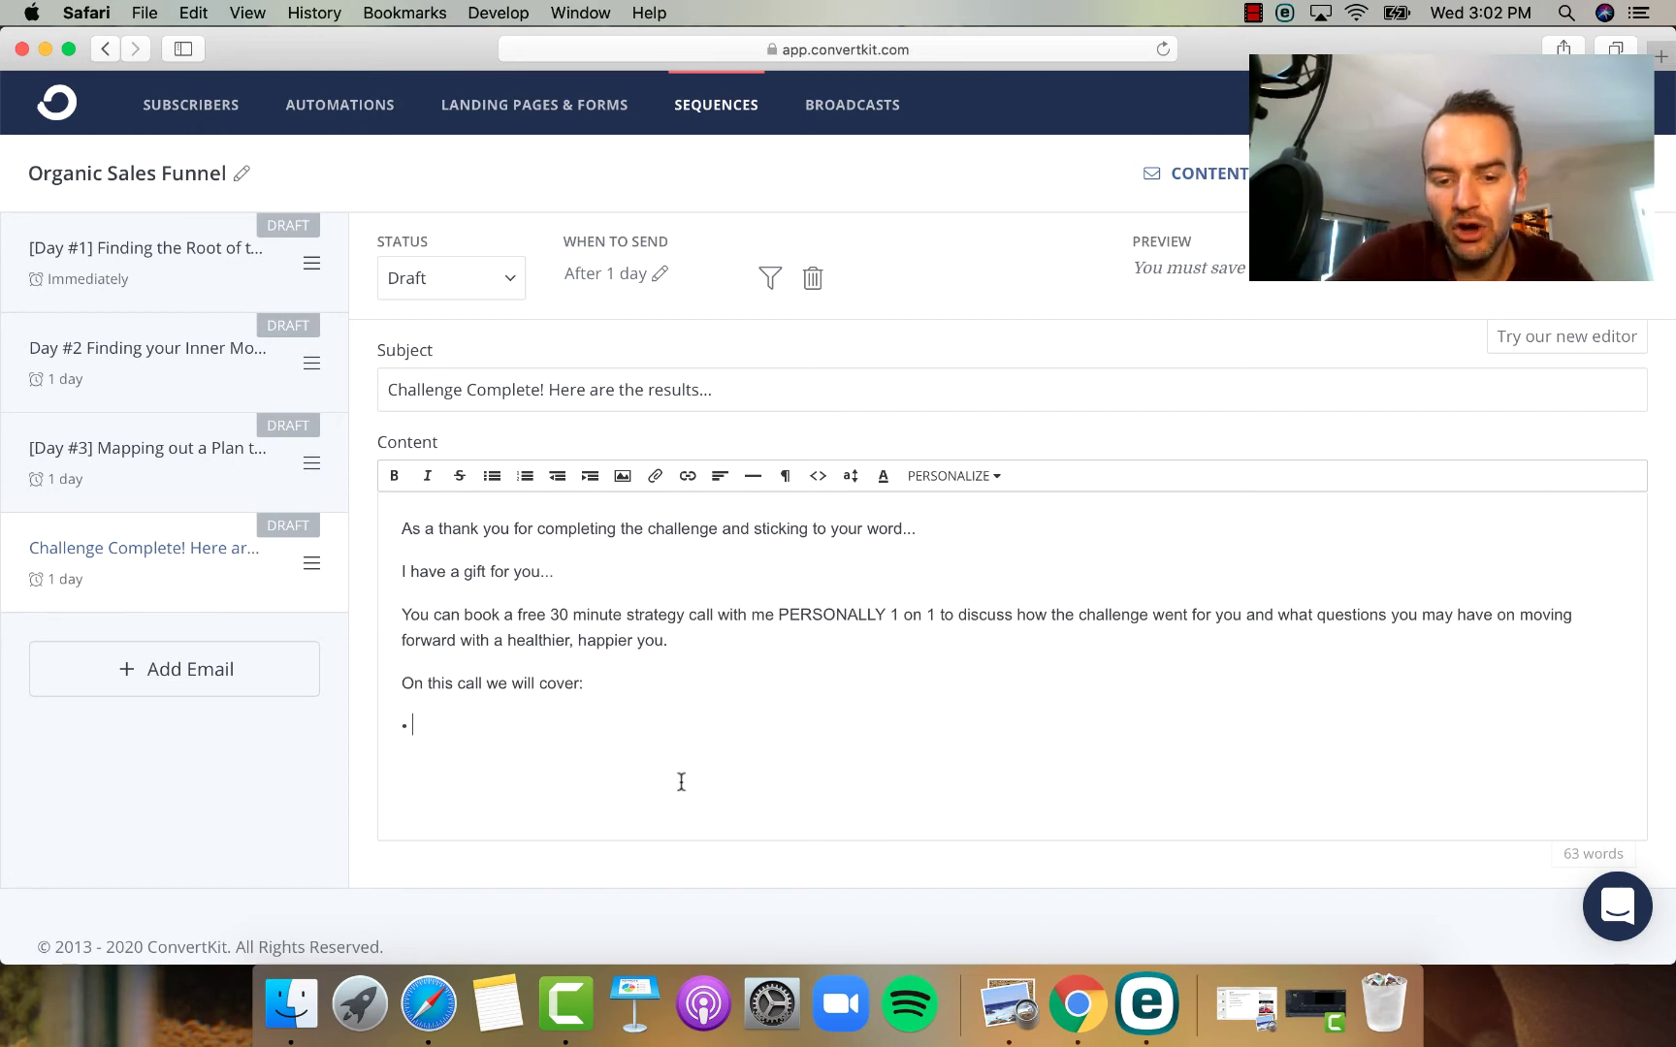
{"action": "type", "text": "W"}
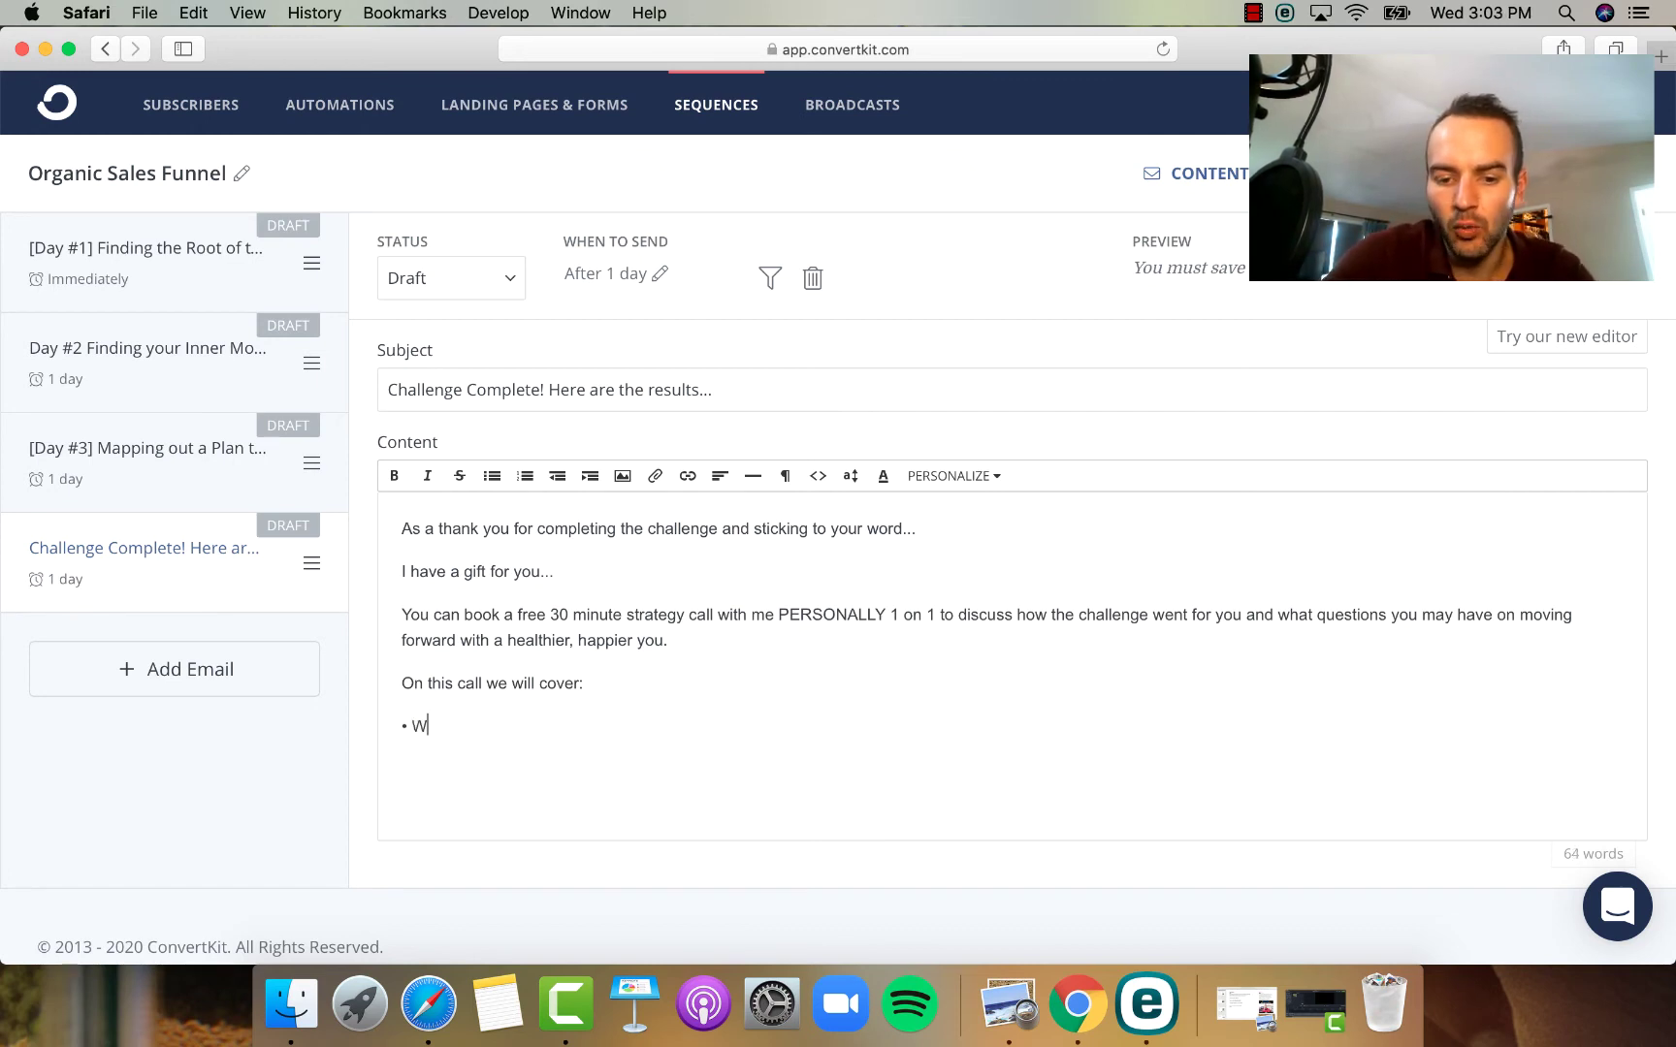
{"action": "type", "text": "hy did you"}
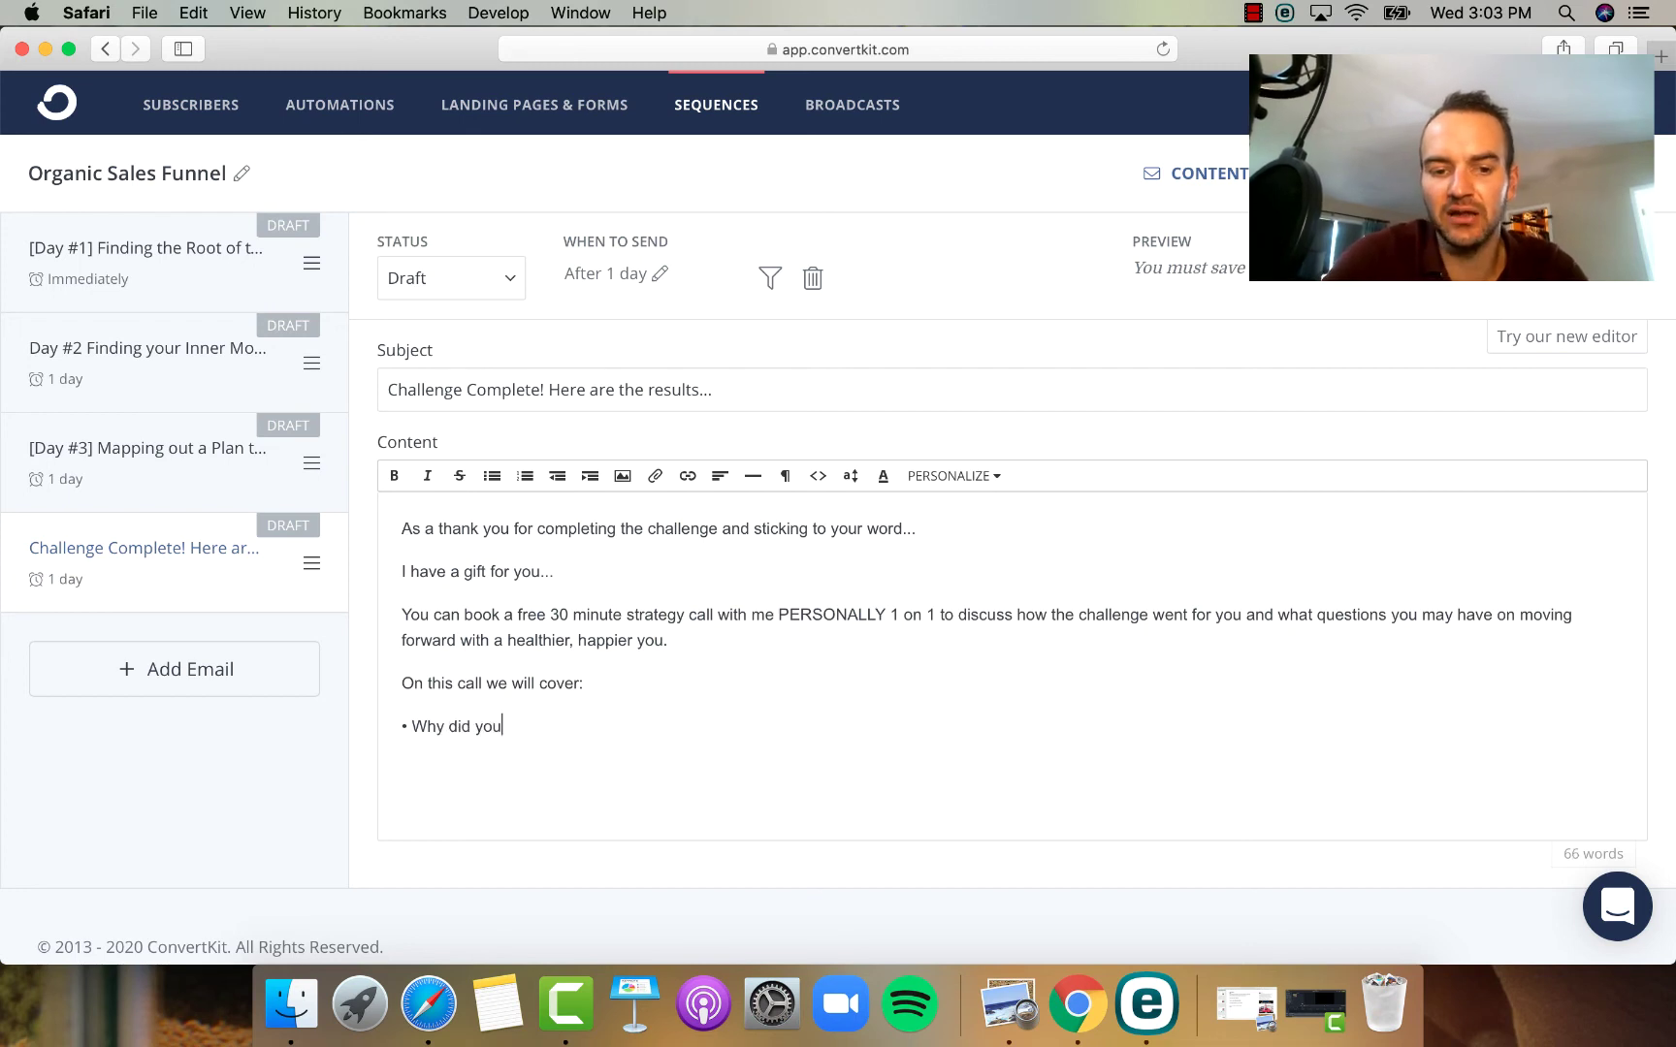
{"action": "type", "text": " take the challenge in e"}
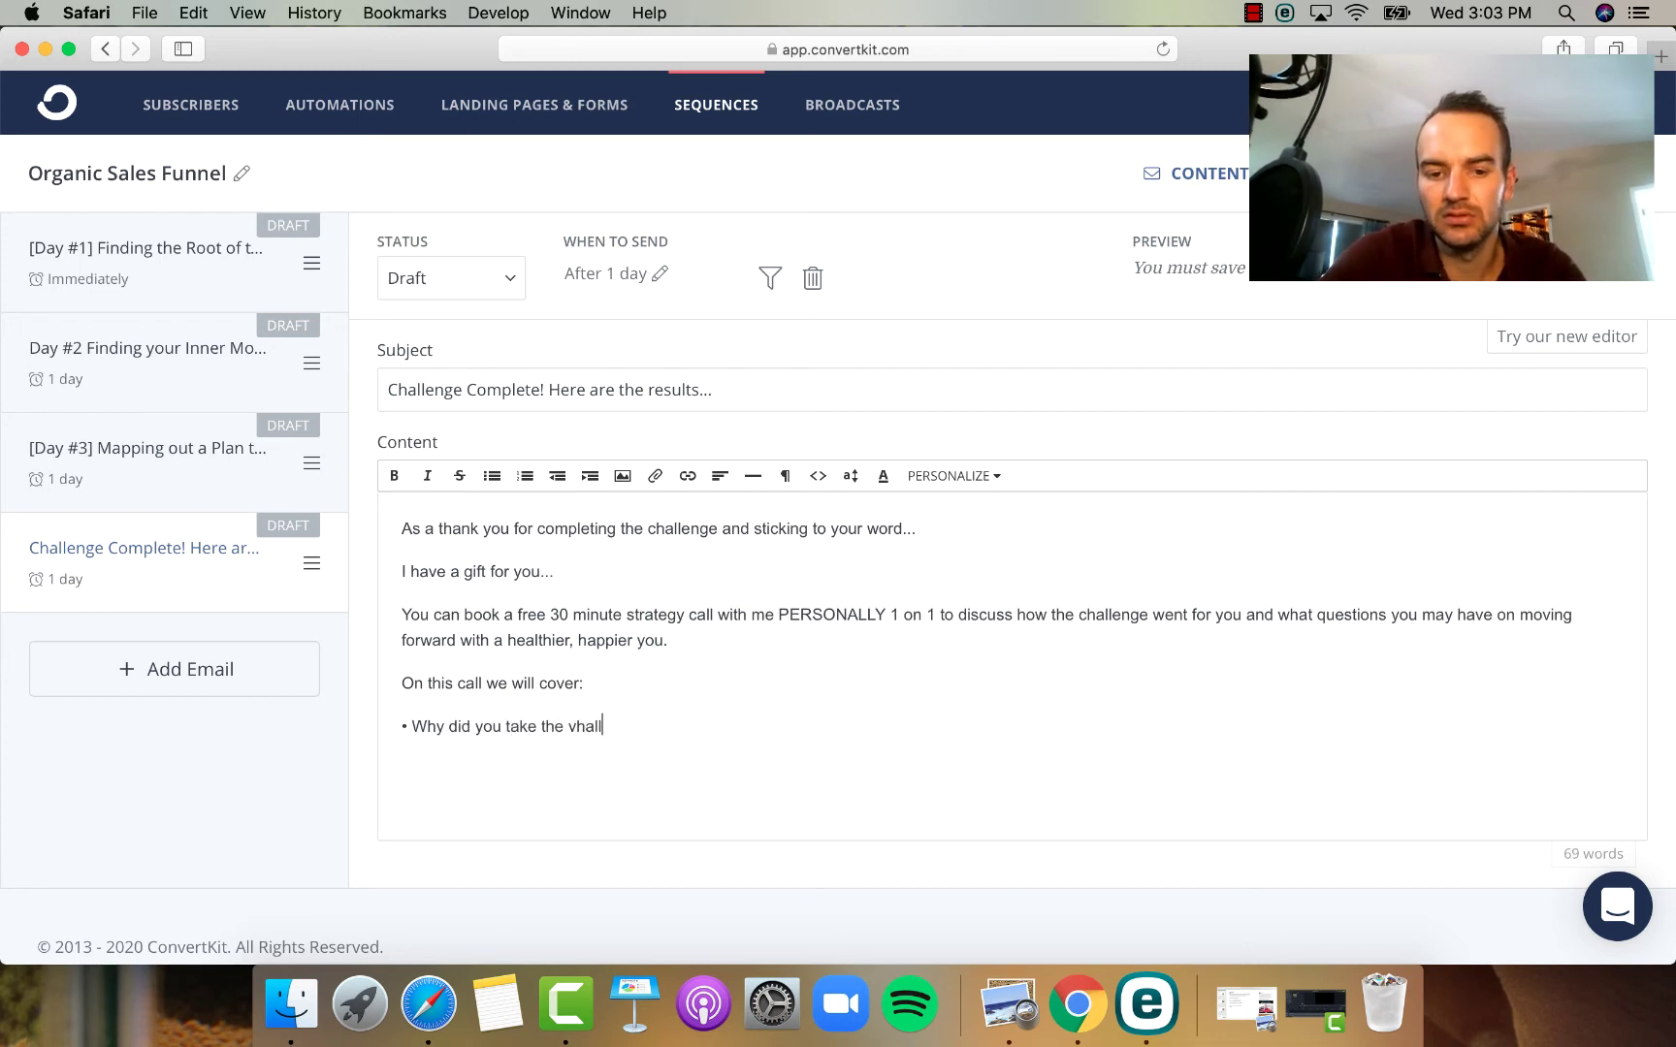
{"action": "key", "text": "BackSpace"}
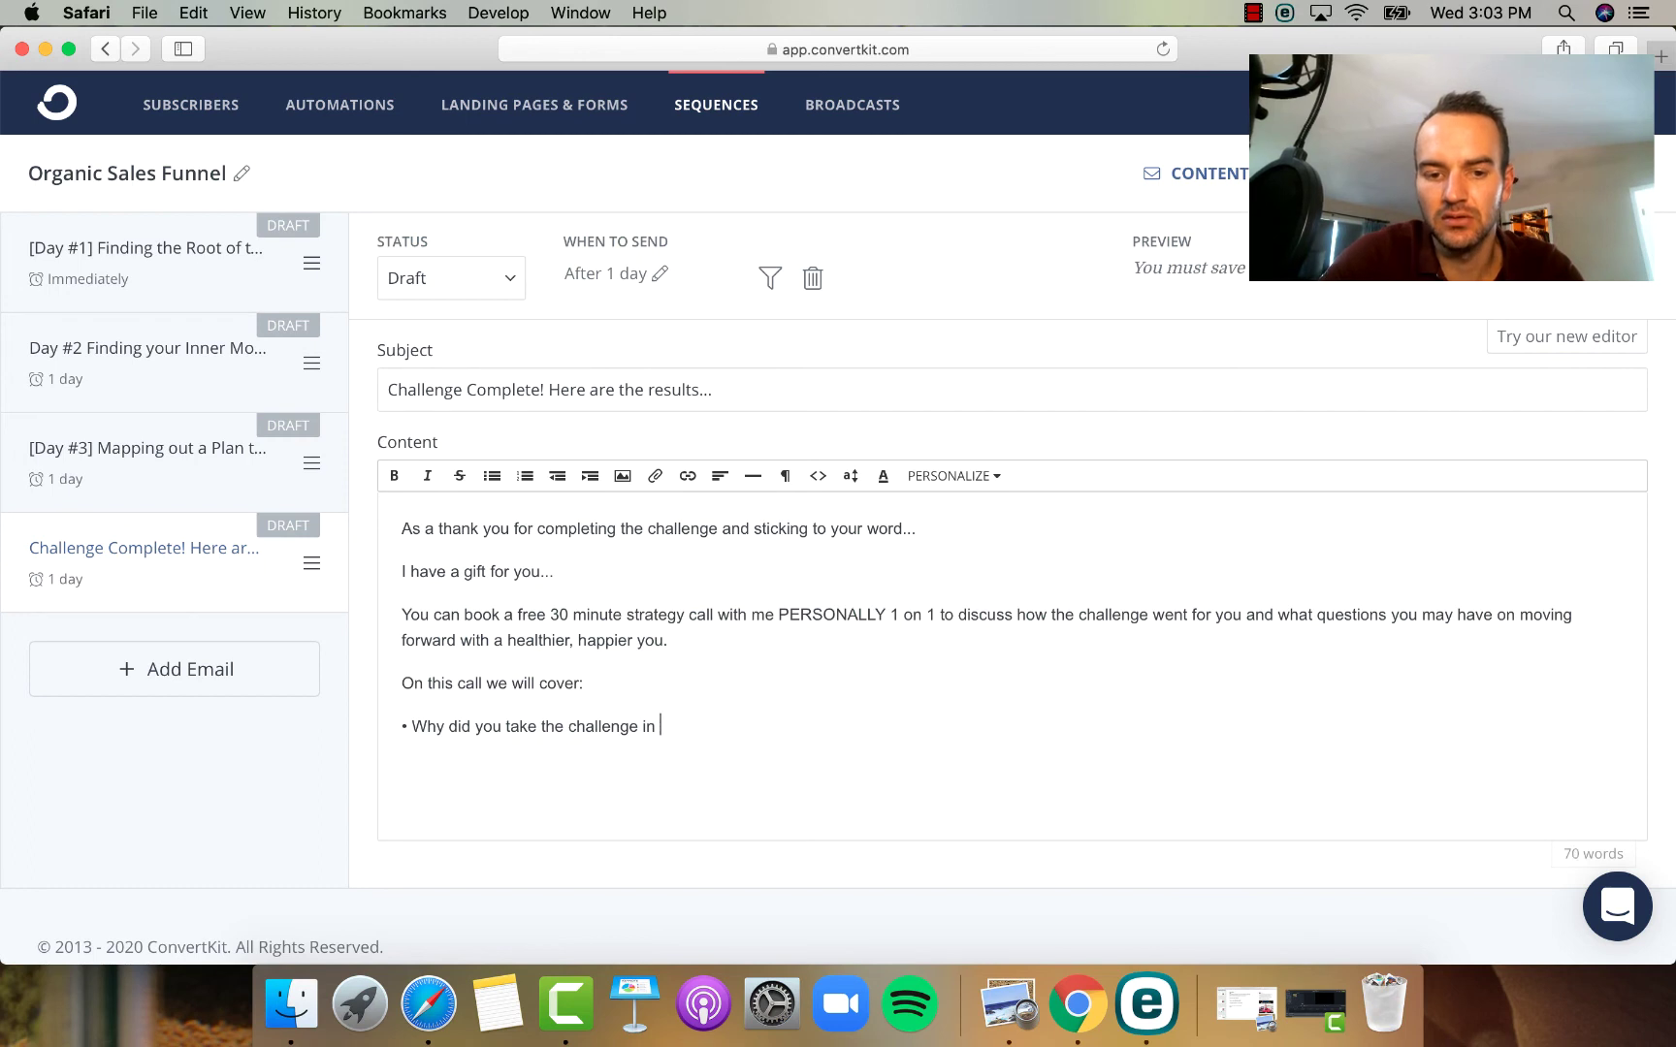
{"action": "type", "text": "the first place?"}
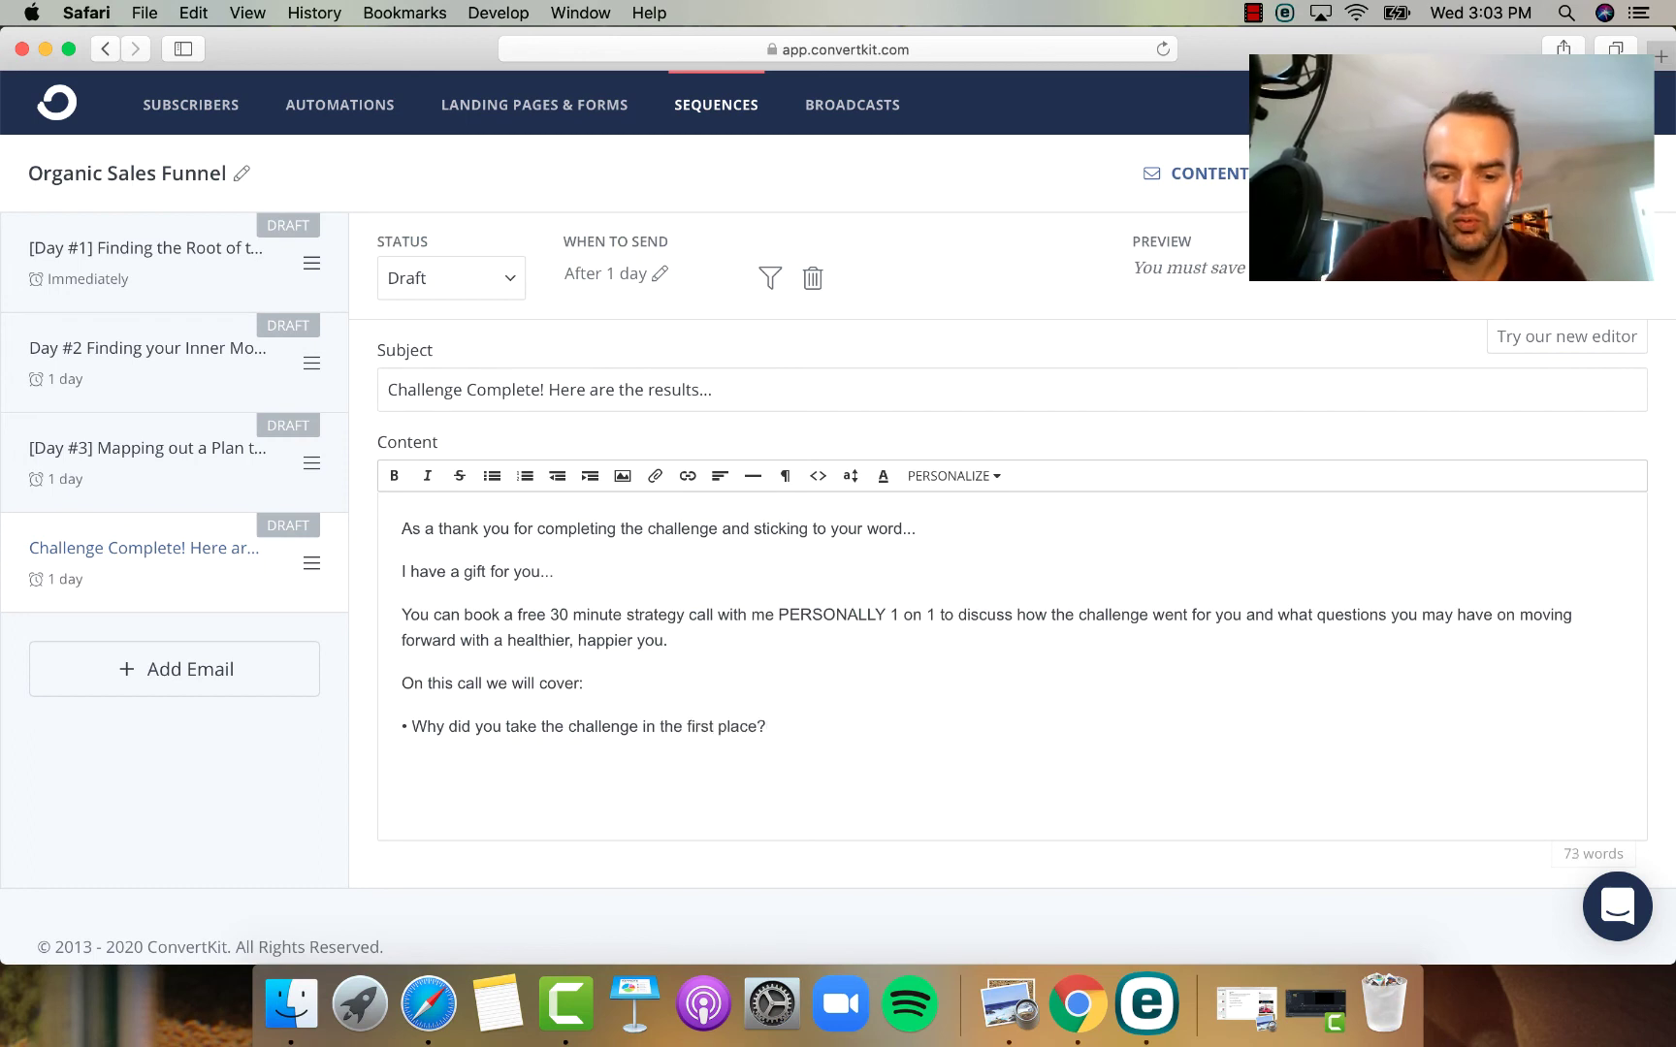
- Add a second bullet line reading "What goal were you hoping to accomplish?"
{"action": "key", "text": "Return"}
{"action": "type", "text": "• What d"}
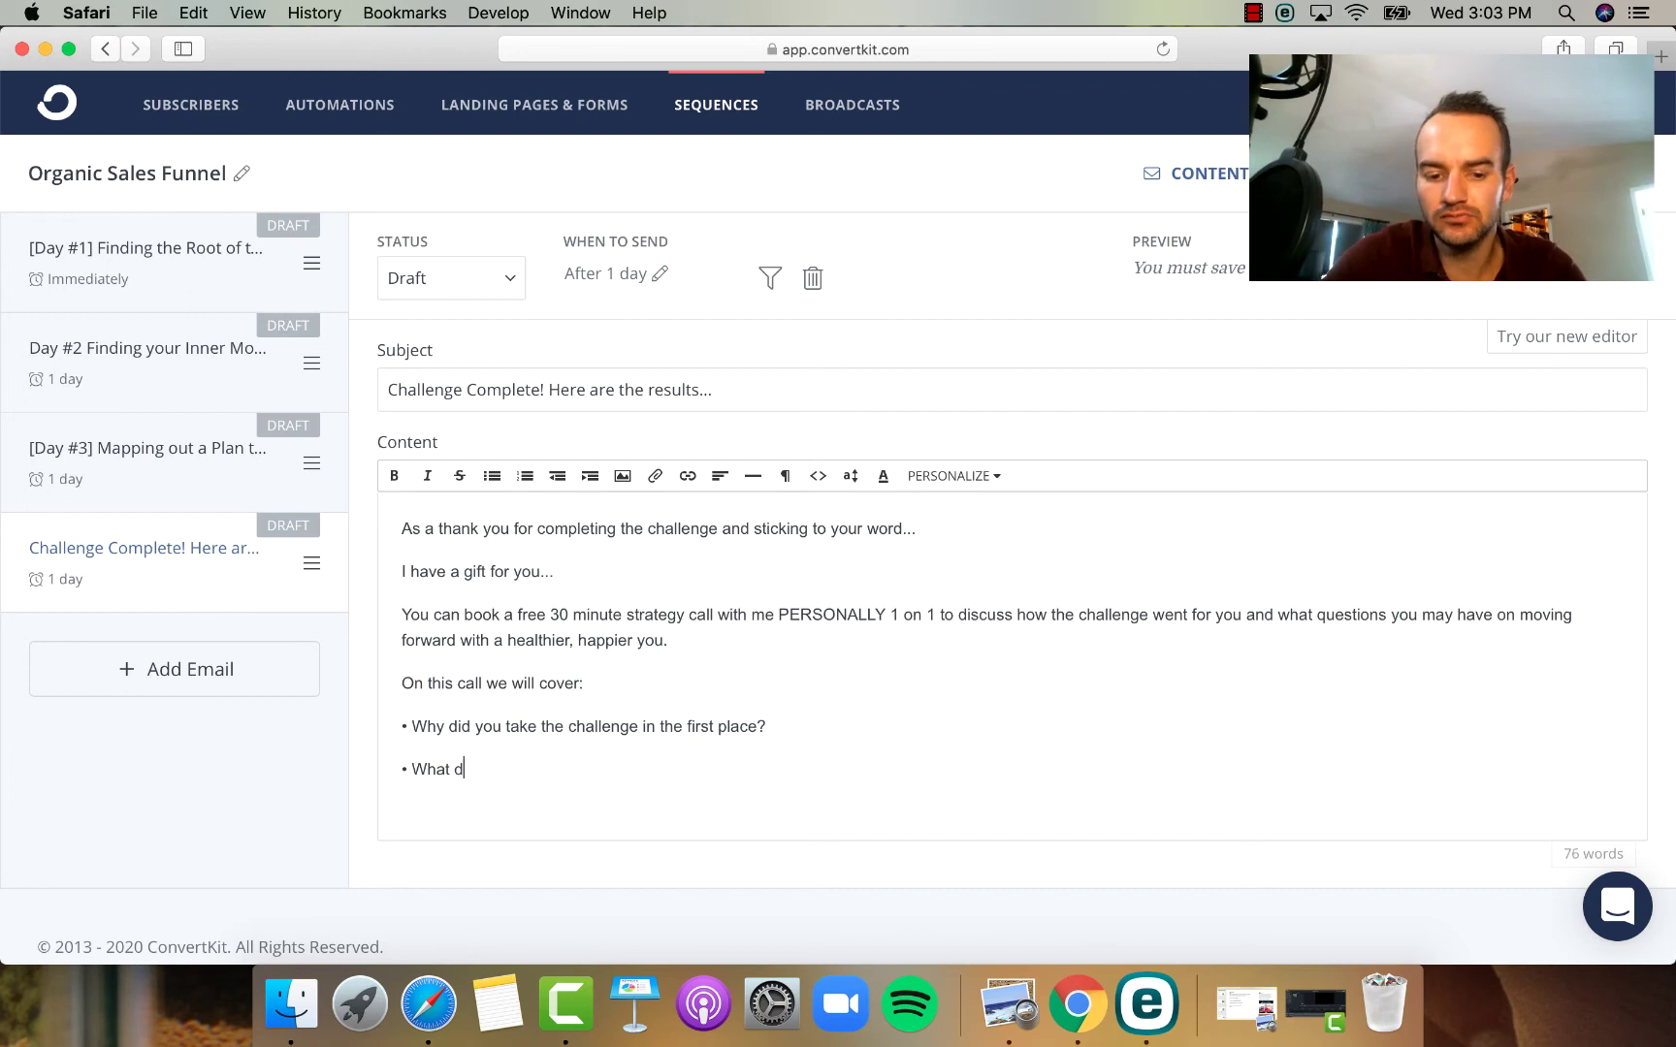
{"action": "key", "text": "BackSpace"}
{"action": "type", "text": "goes"}
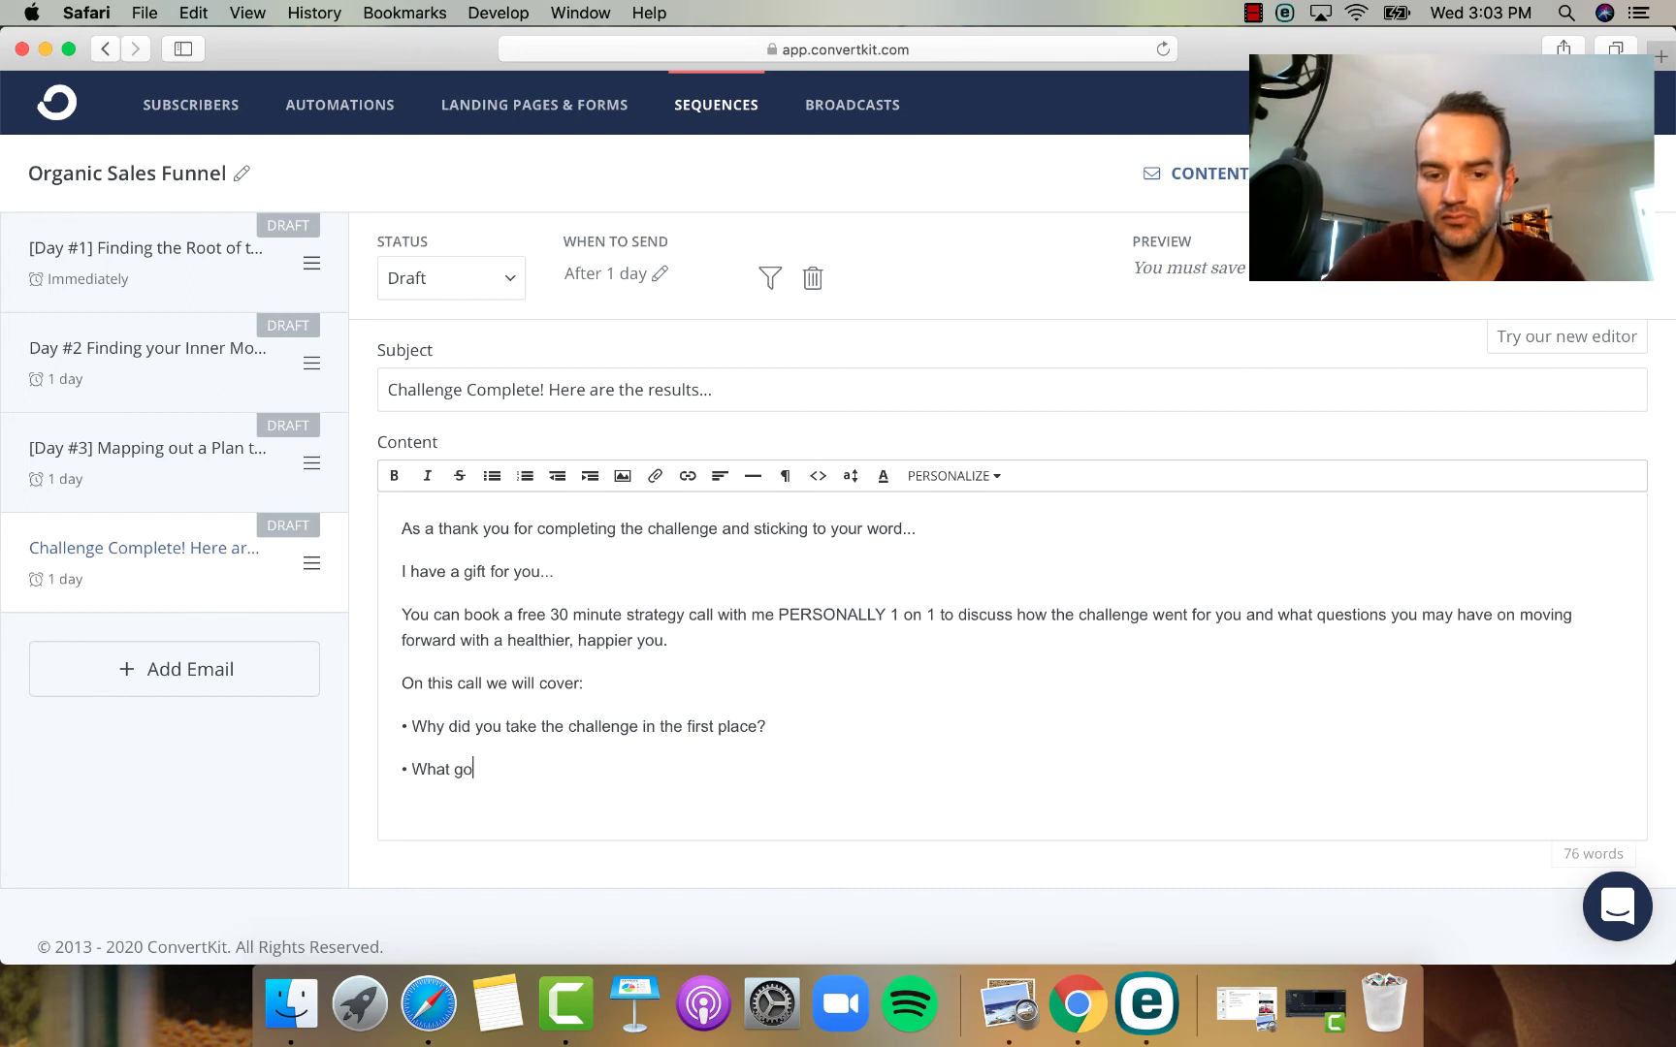
{"action": "key", "text": "BackSpace"}
{"action": "type", "text": "were you hopinh"}
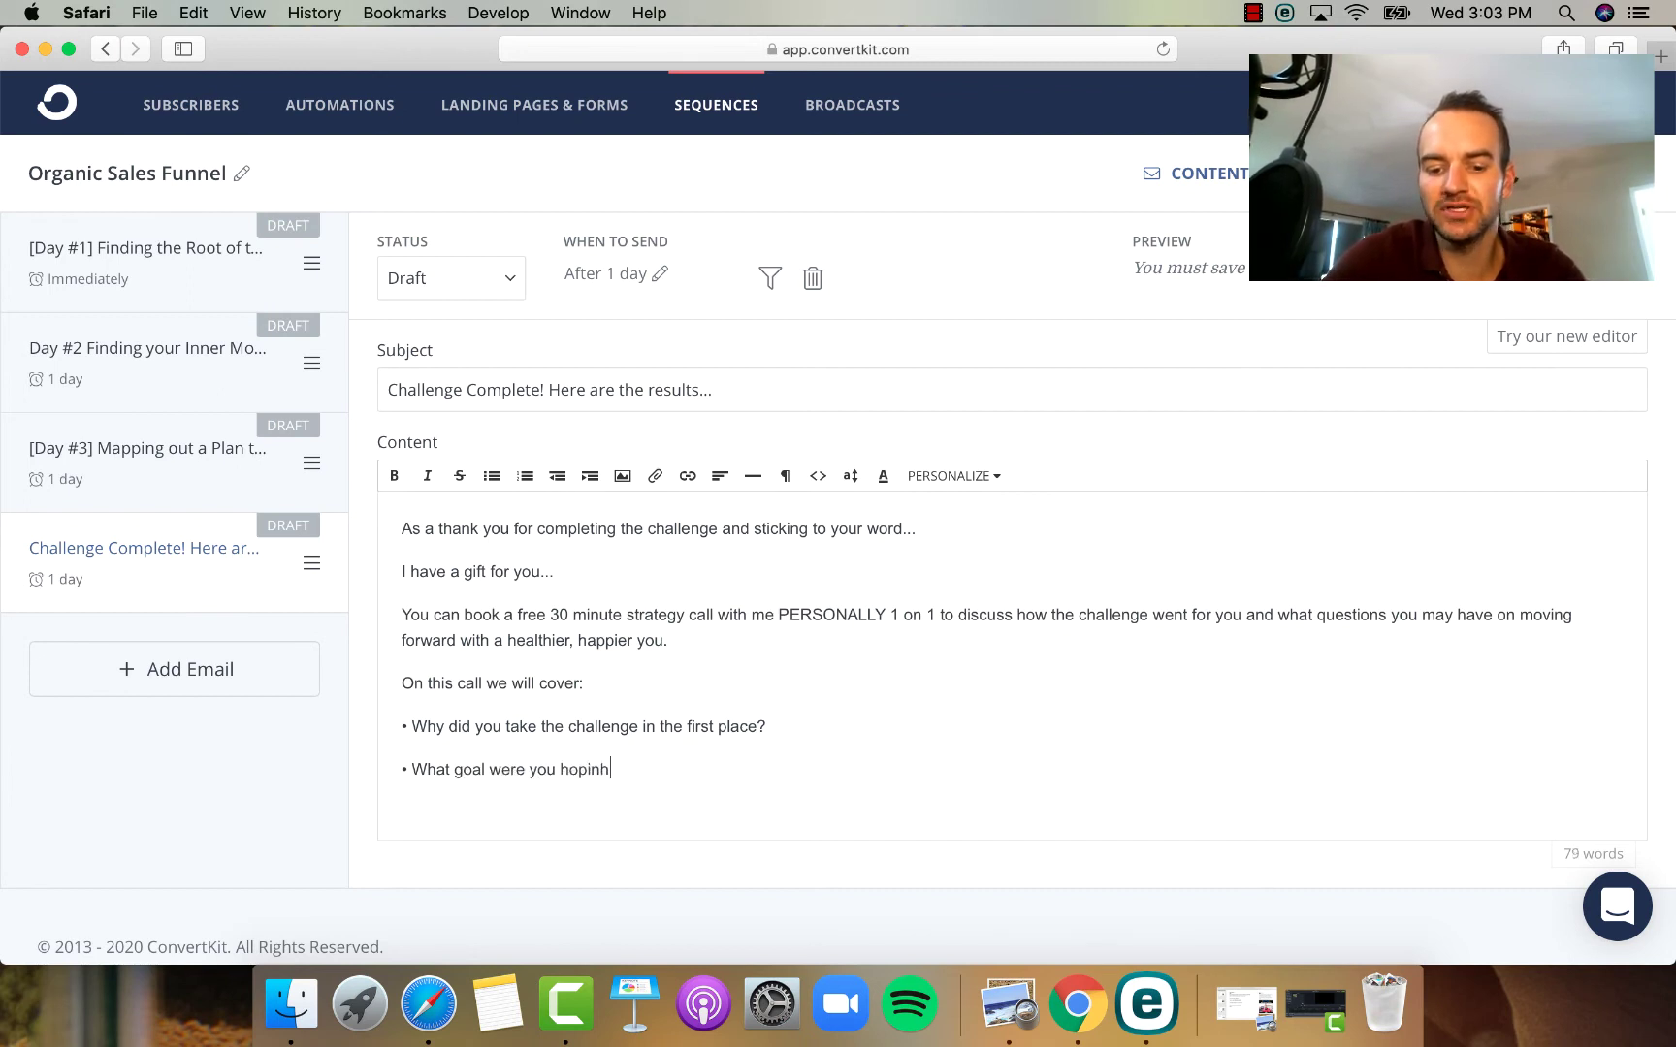
{"action": "key", "text": "BackSpace"}
{"action": "type", "text": "g to accomplish"}
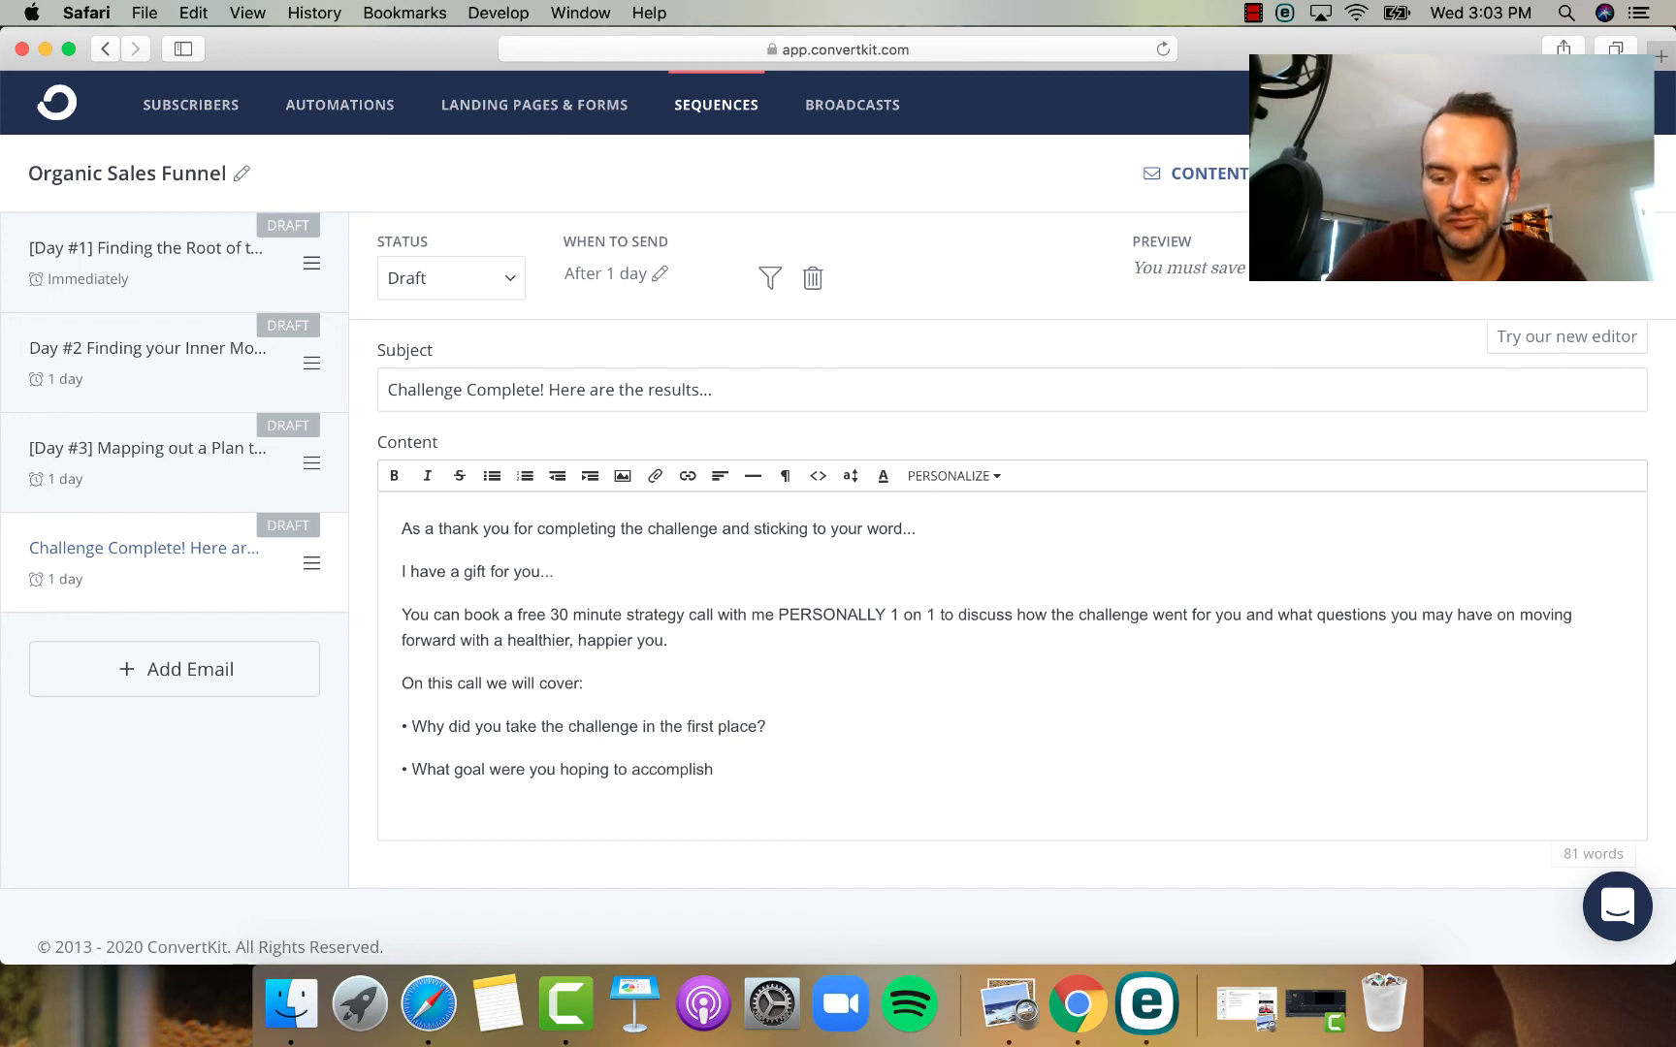
{"action": "type", "text": "?"}
- Add a third bullet line reading "Did you feel you were able to accomplish that goal and if not, why not?"
{"action": "key", "text": "Return"}
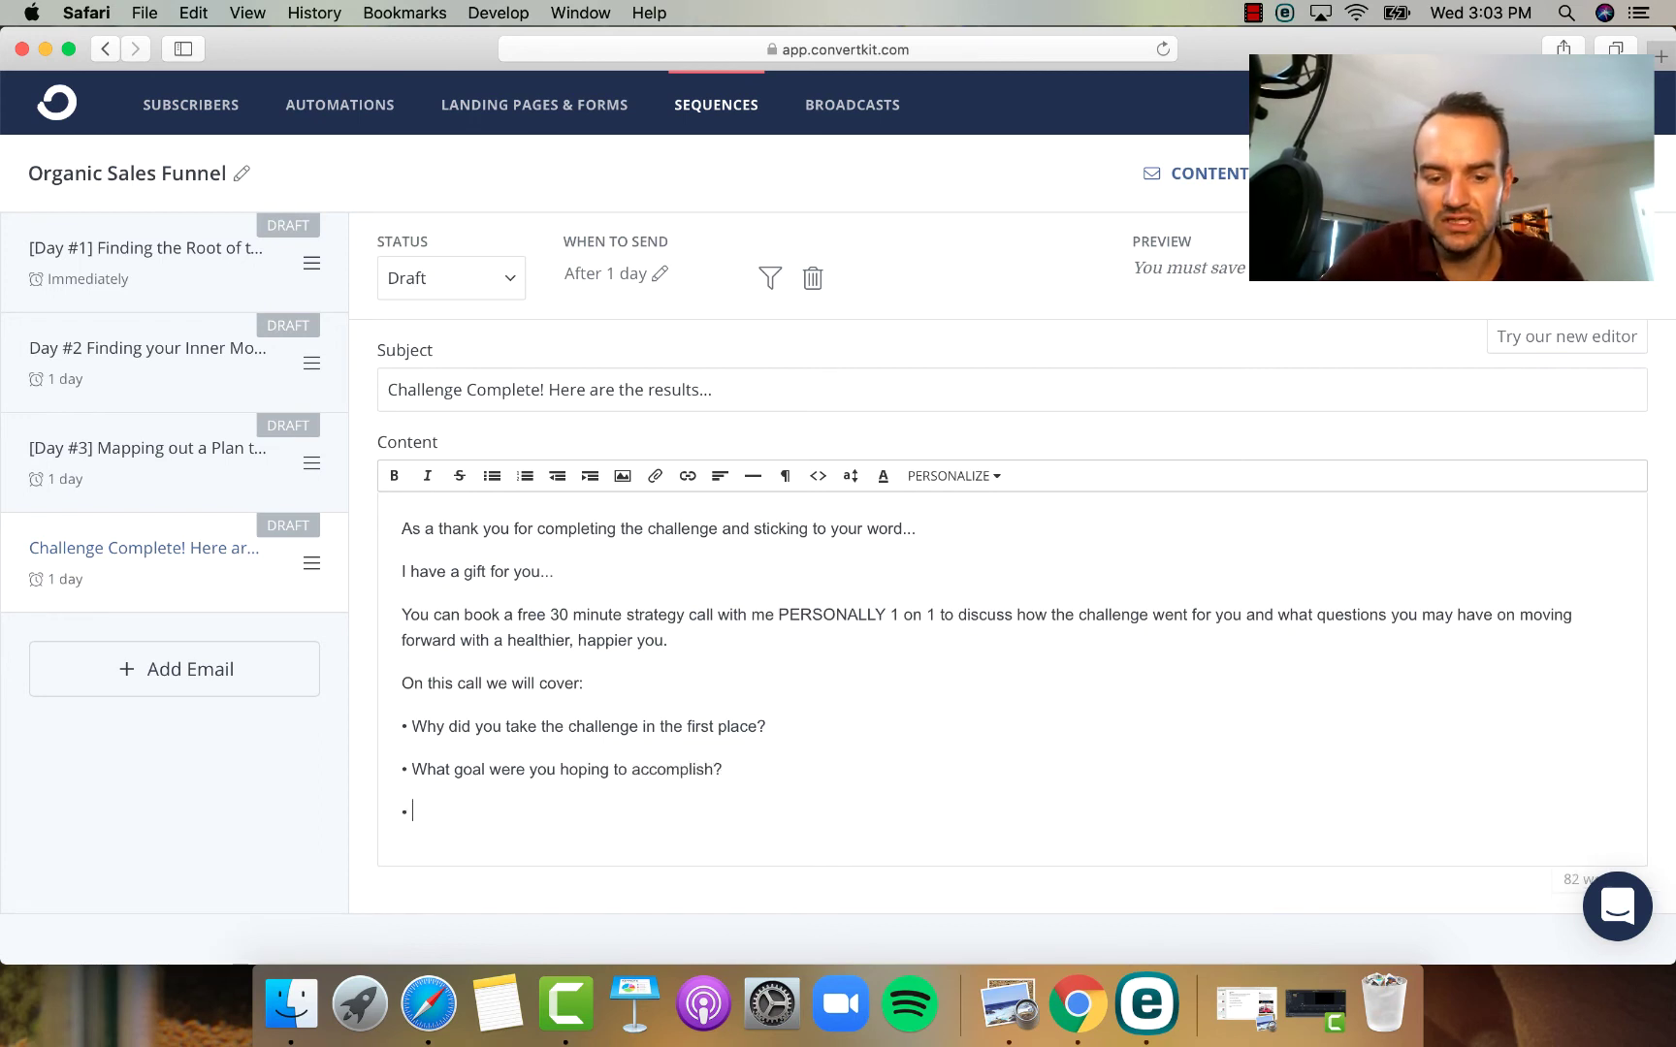
{"action": "type", "text": "Did you fee"}
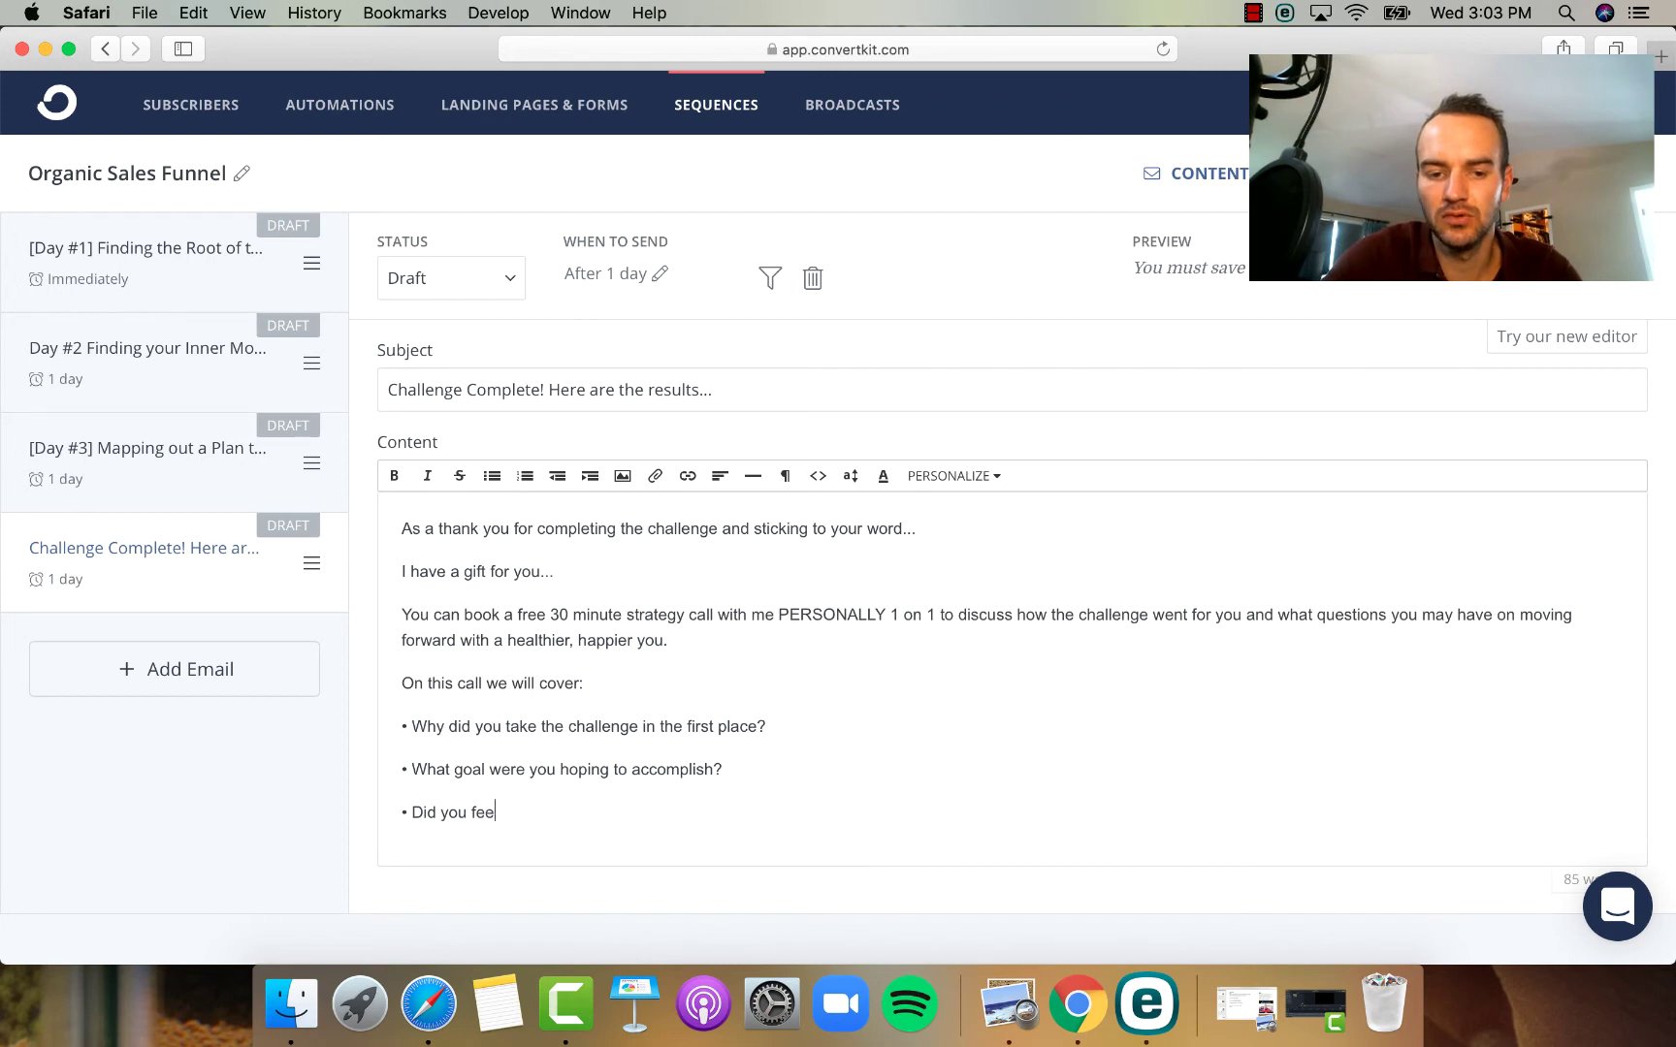
{"action": "type", "text": "l you were abl"}
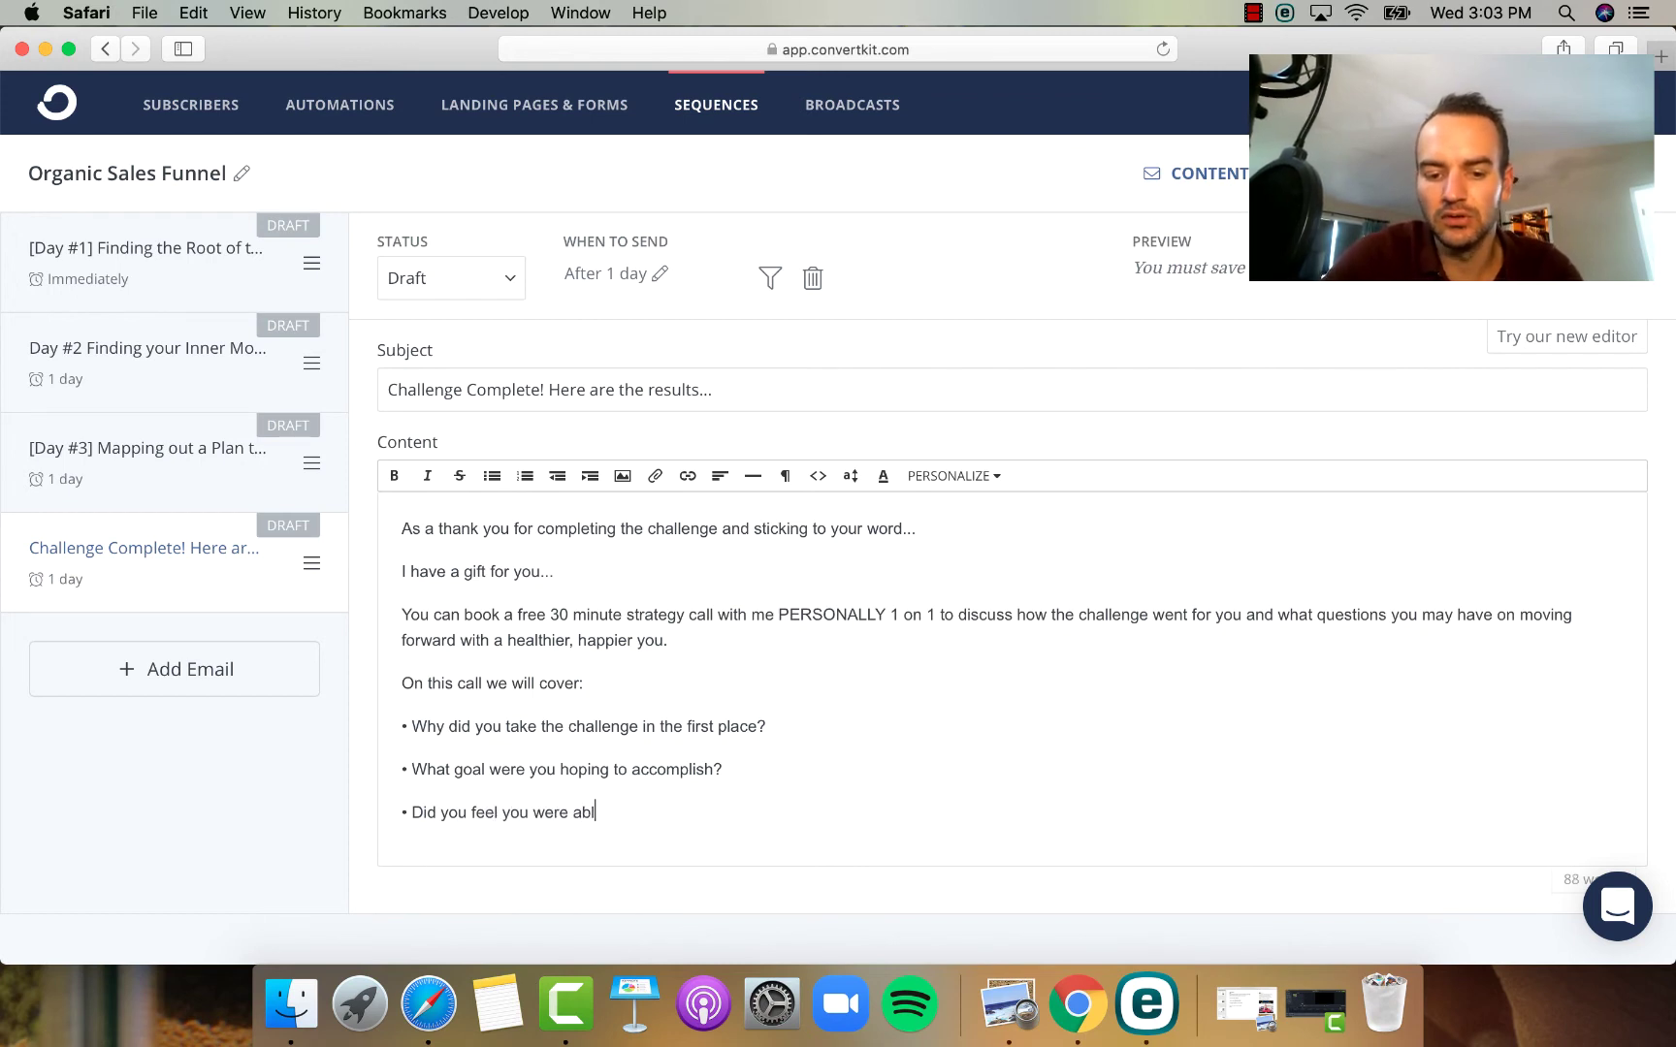
{"action": "type", "text": "e to accompli"}
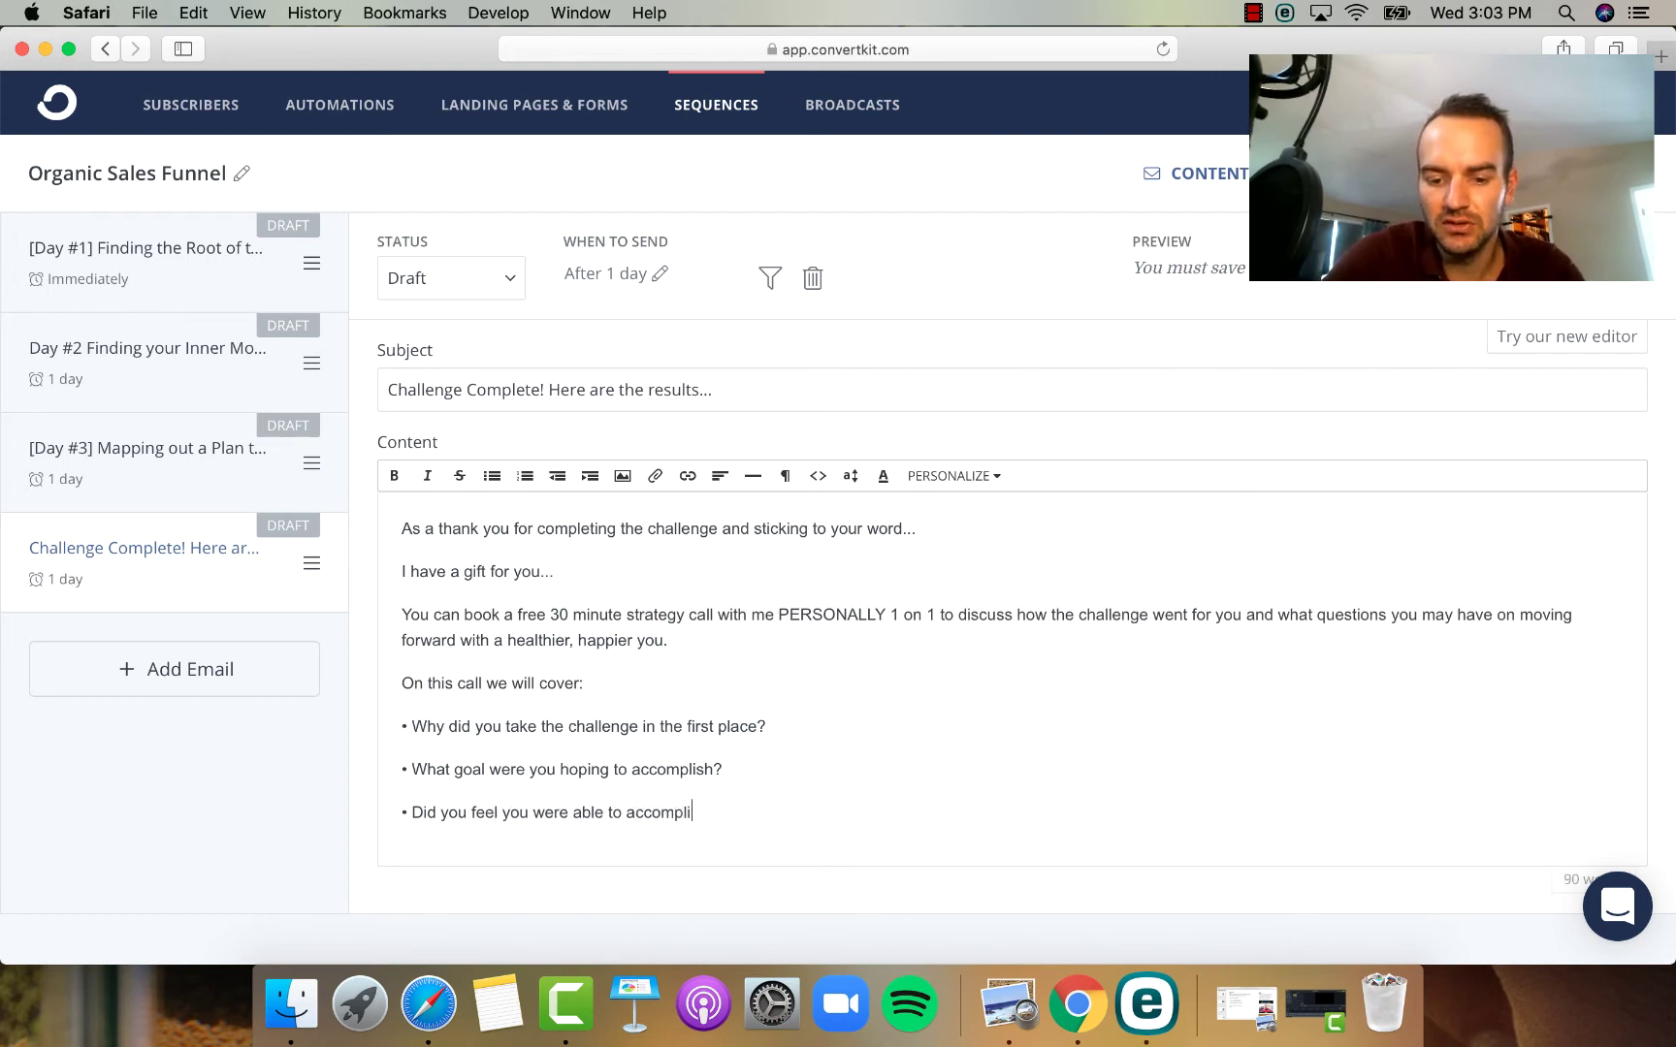
{"action": "type", "text": "sh that goal"}
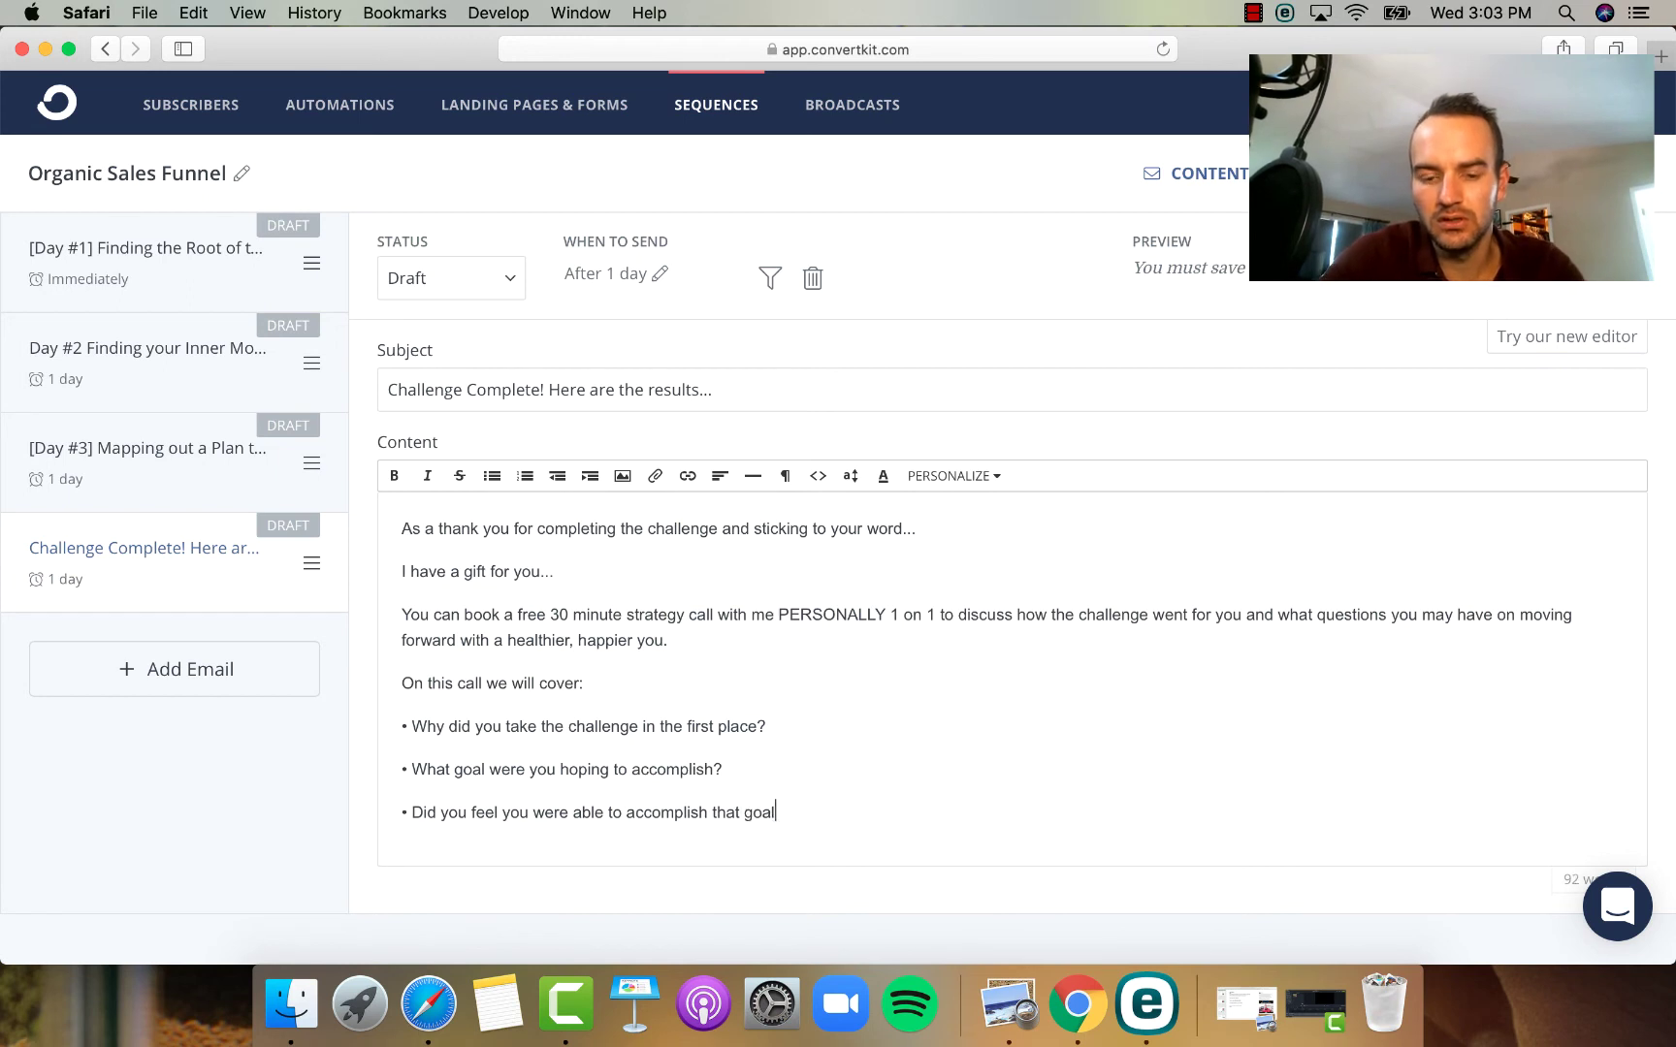
{"action": "type", "text": " and why"}
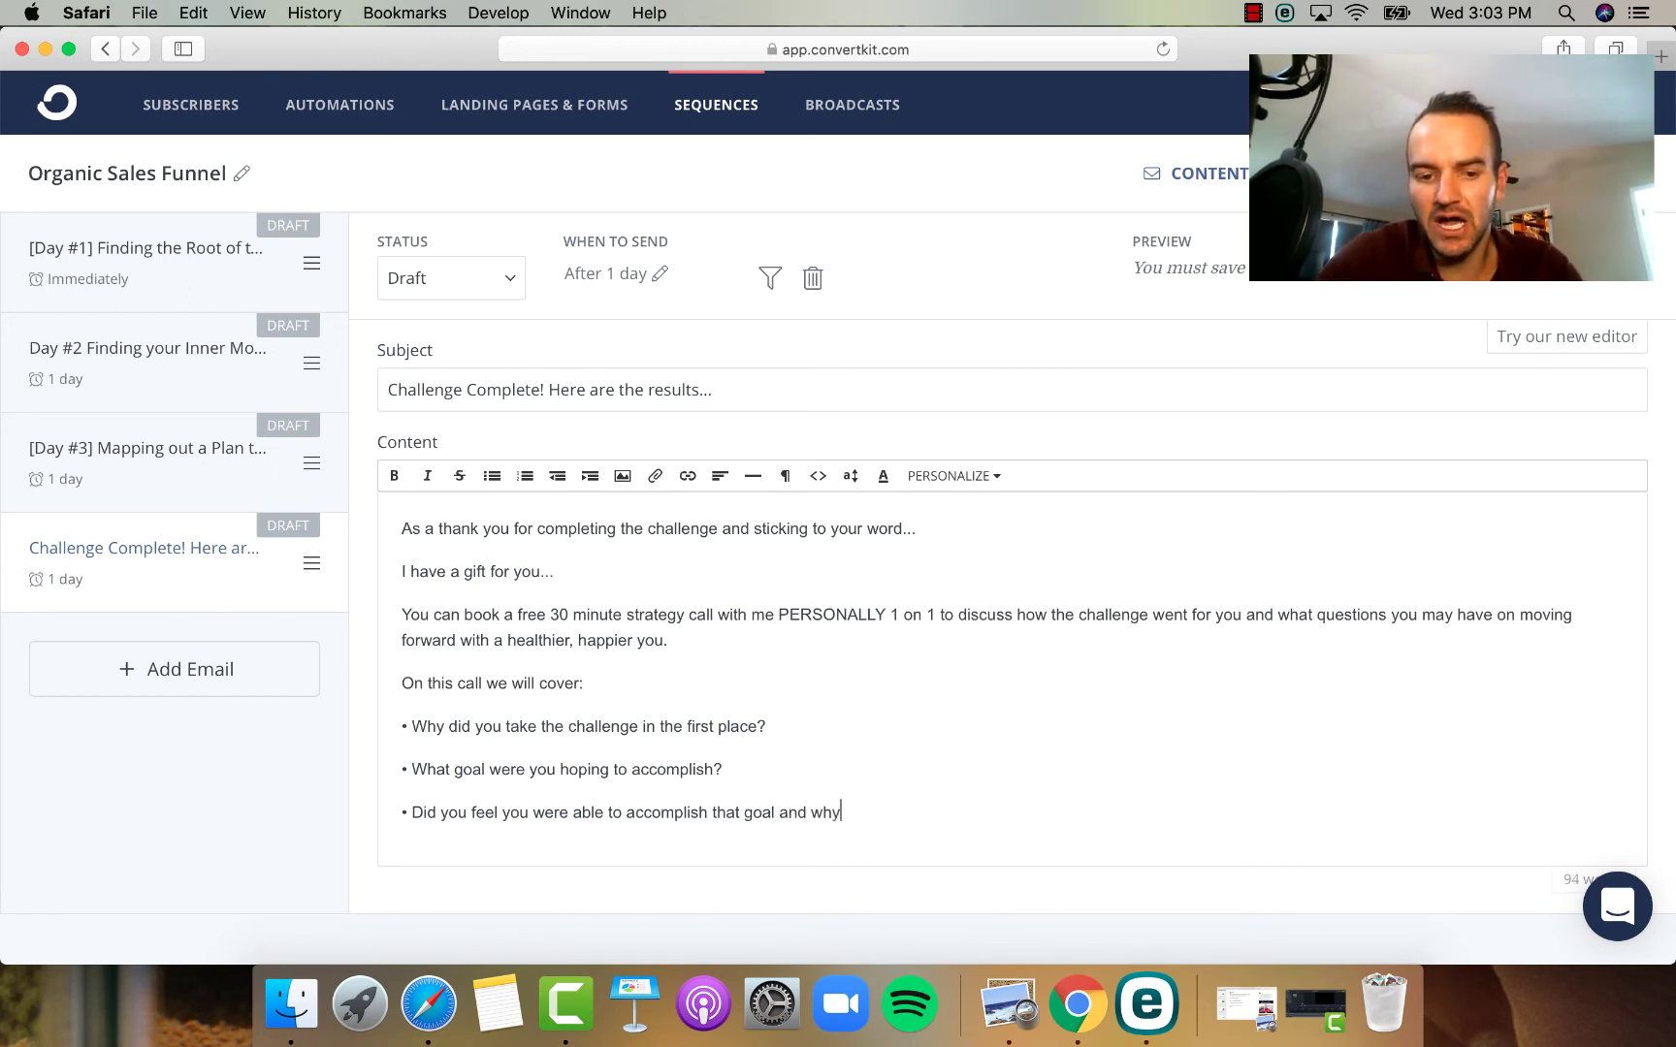
{"action": "key", "text": "BackSpace"}
{"action": "key", "text": "BackSpace"}
{"action": "key", "text": "BackSpace"}
{"action": "key", "text": "BackSpace"}
{"action": "key", "text": "BackSpace"}
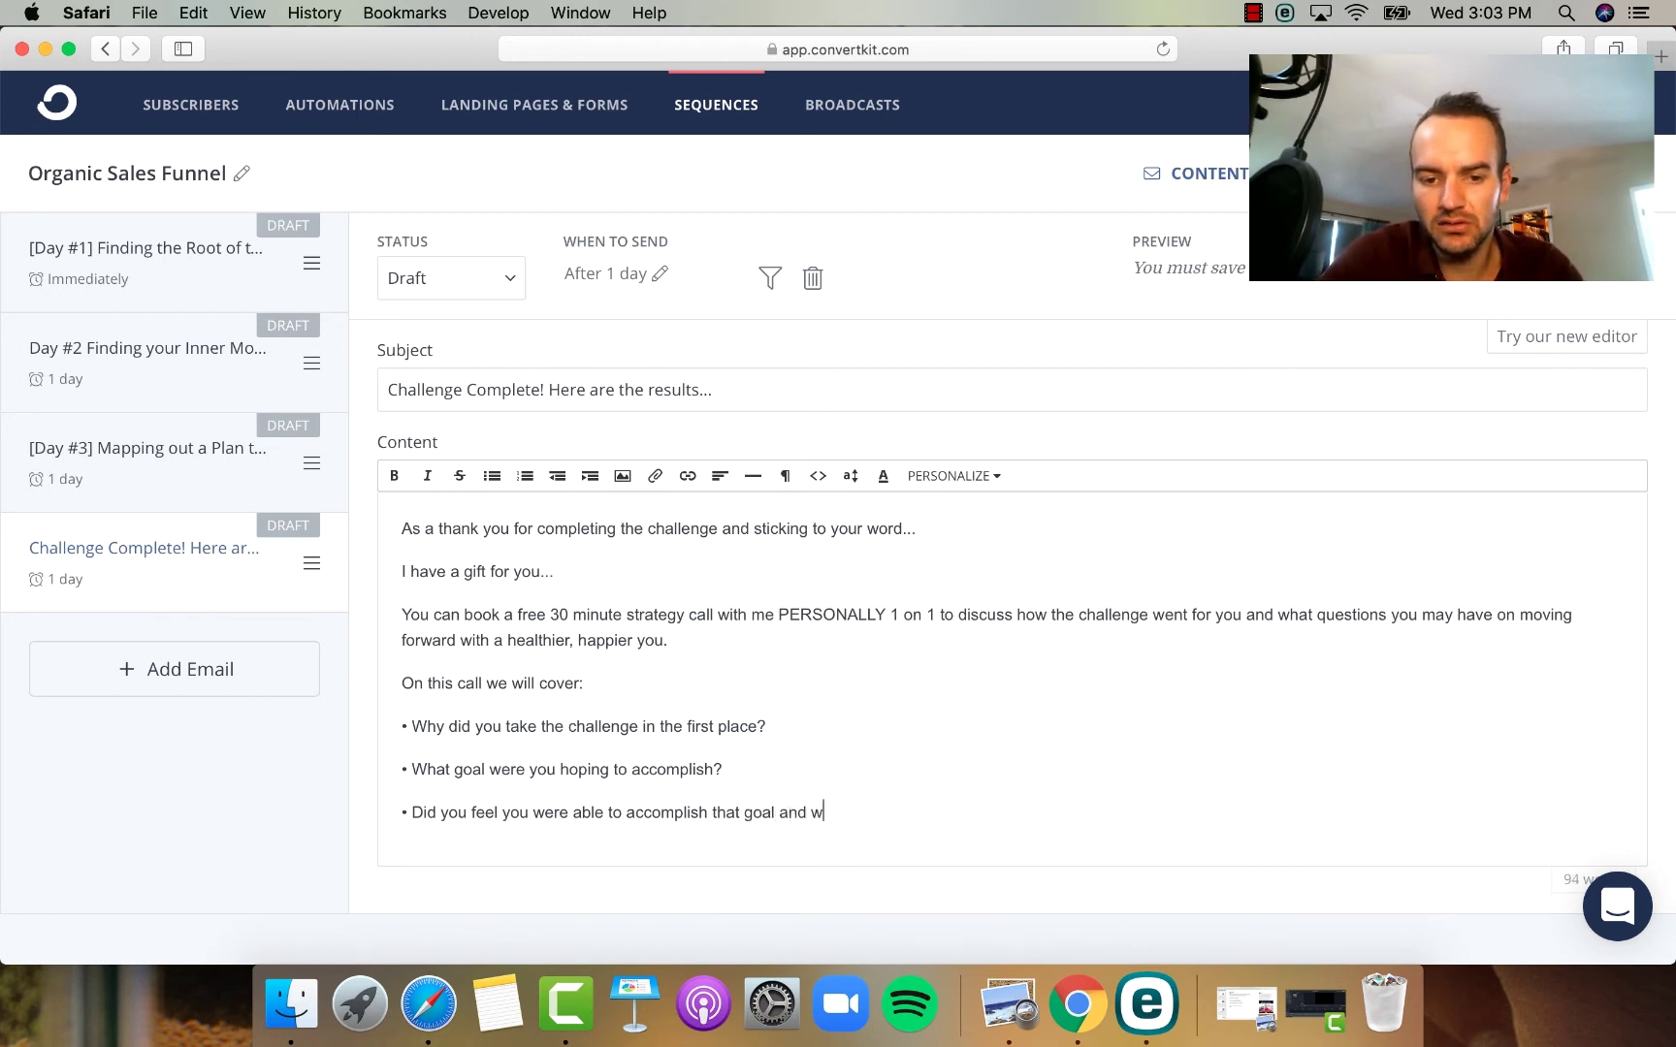
{"action": "type", "text": "d if"}
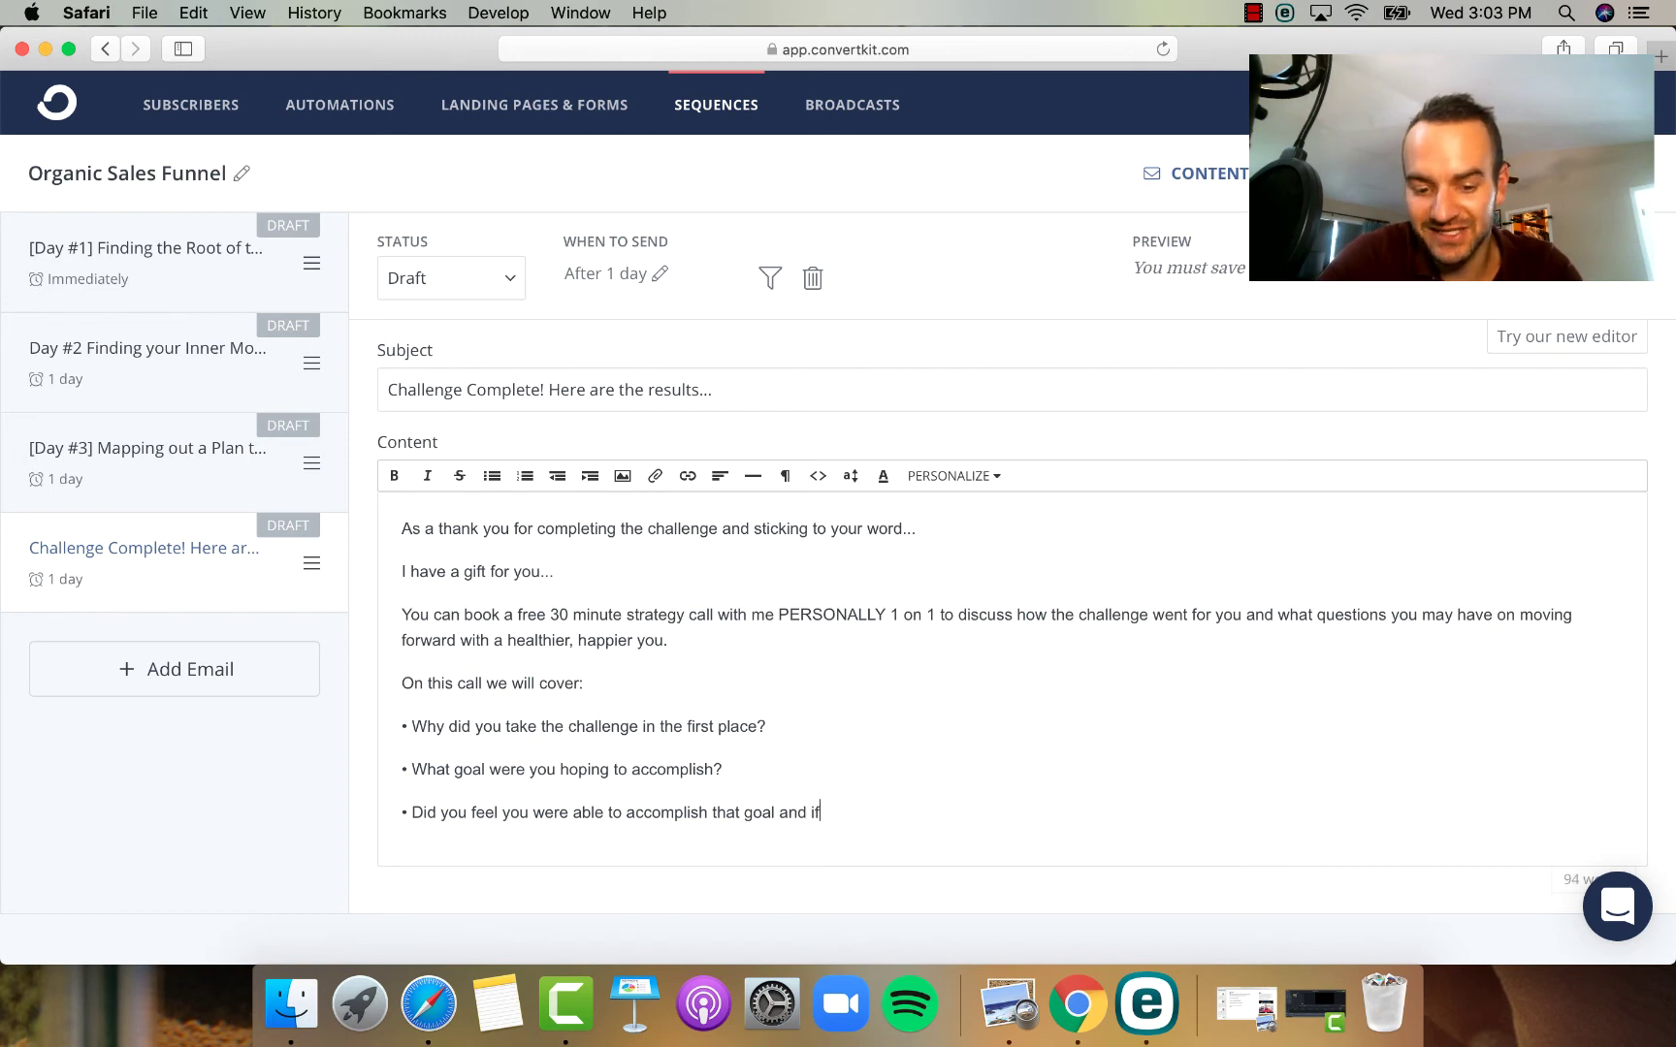
{"action": "type", "text": " not, why not?"}
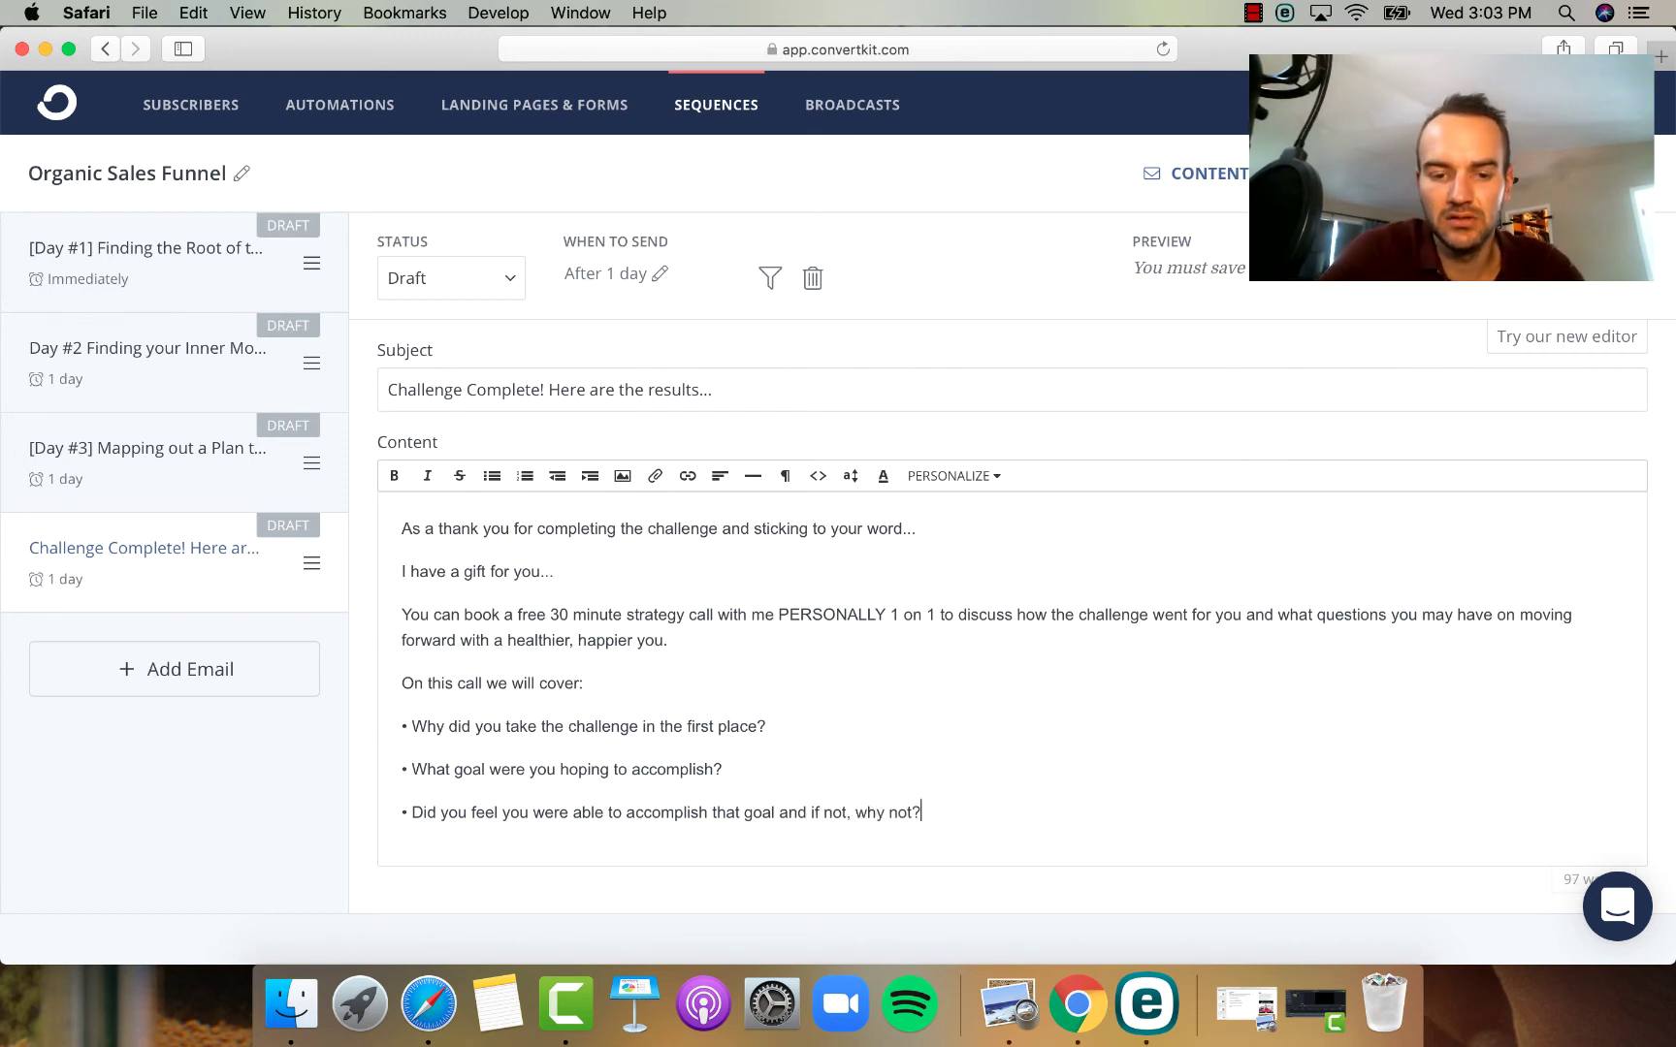
- Start a fourth bullet line below the "Did you feel you were able to accomplish that goal" bullet
{"action": "key", "text": "Return"}
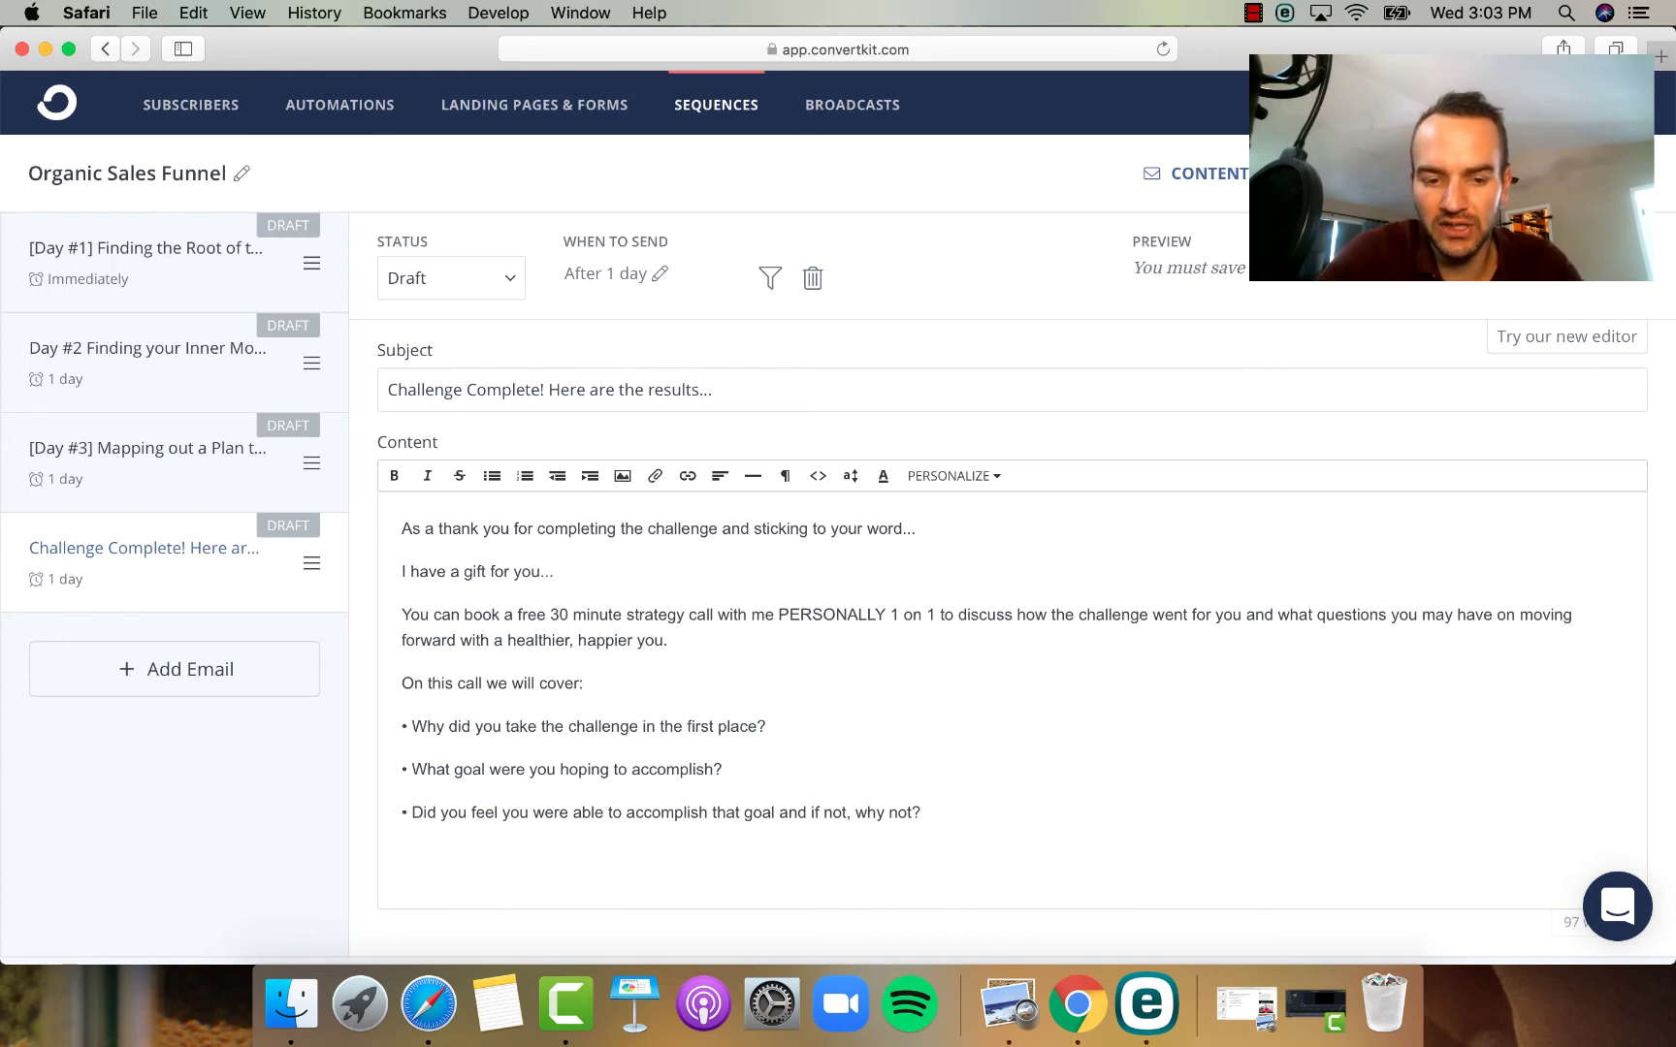
{"action": "type", "text": "•"}
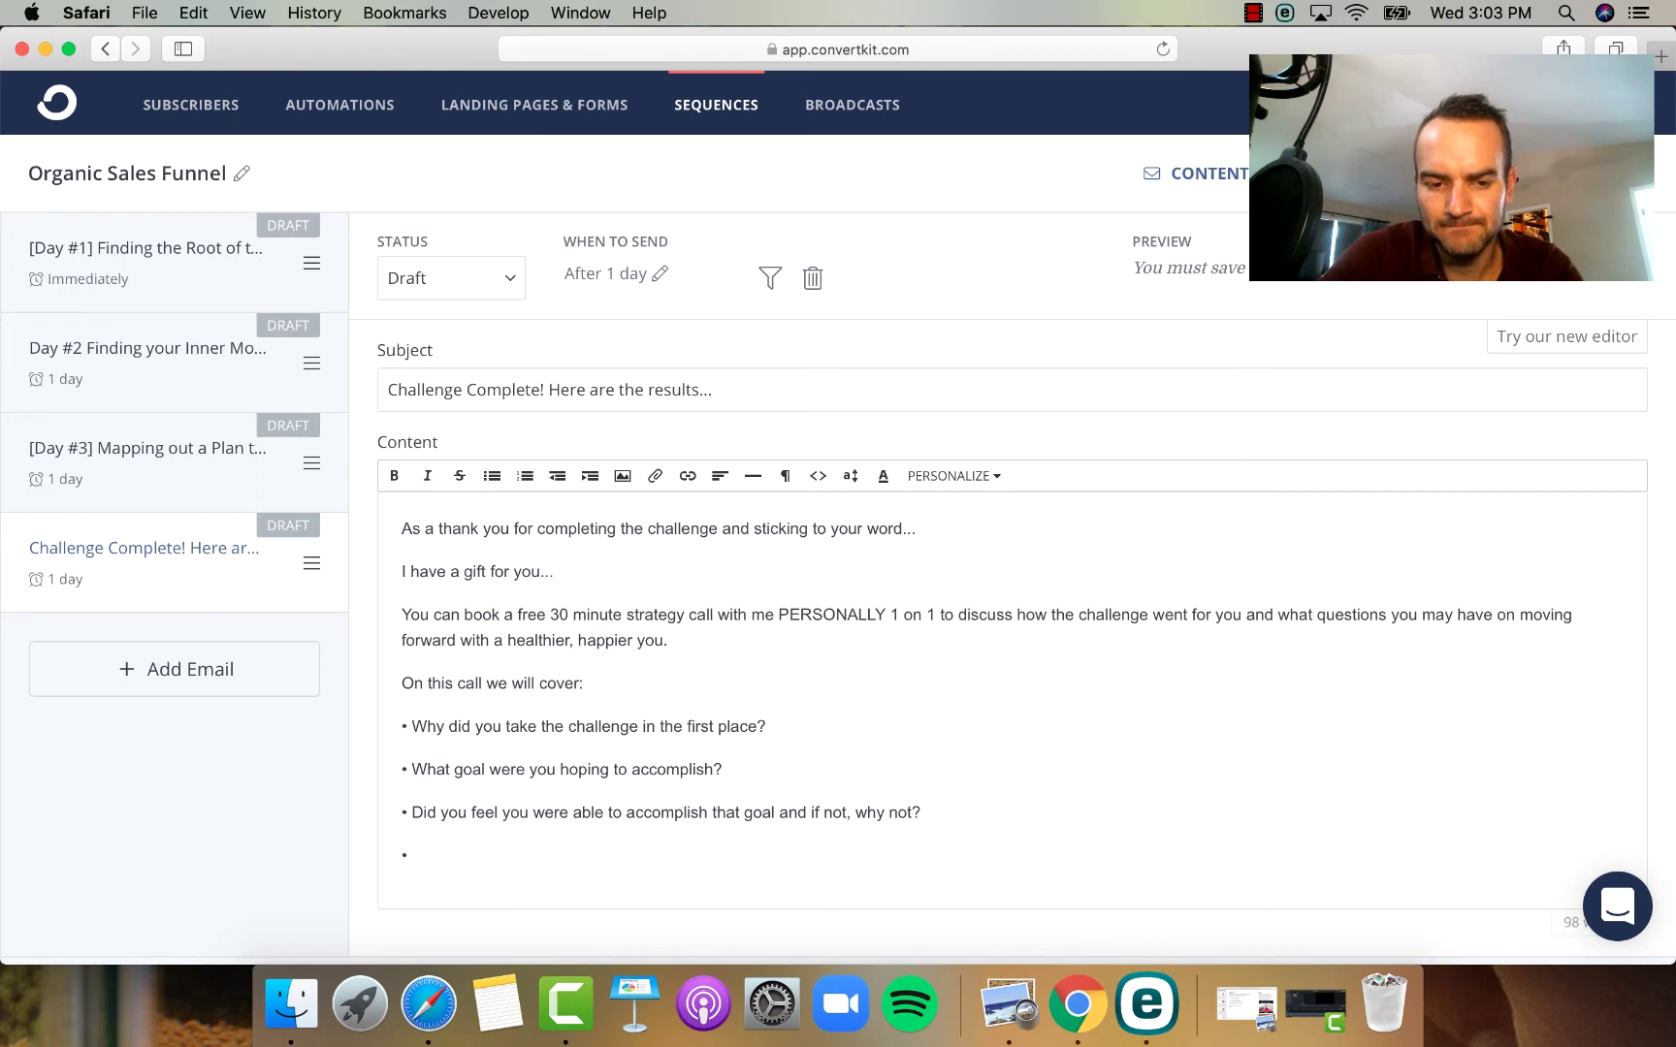
{"action": "type", "text": " What"}
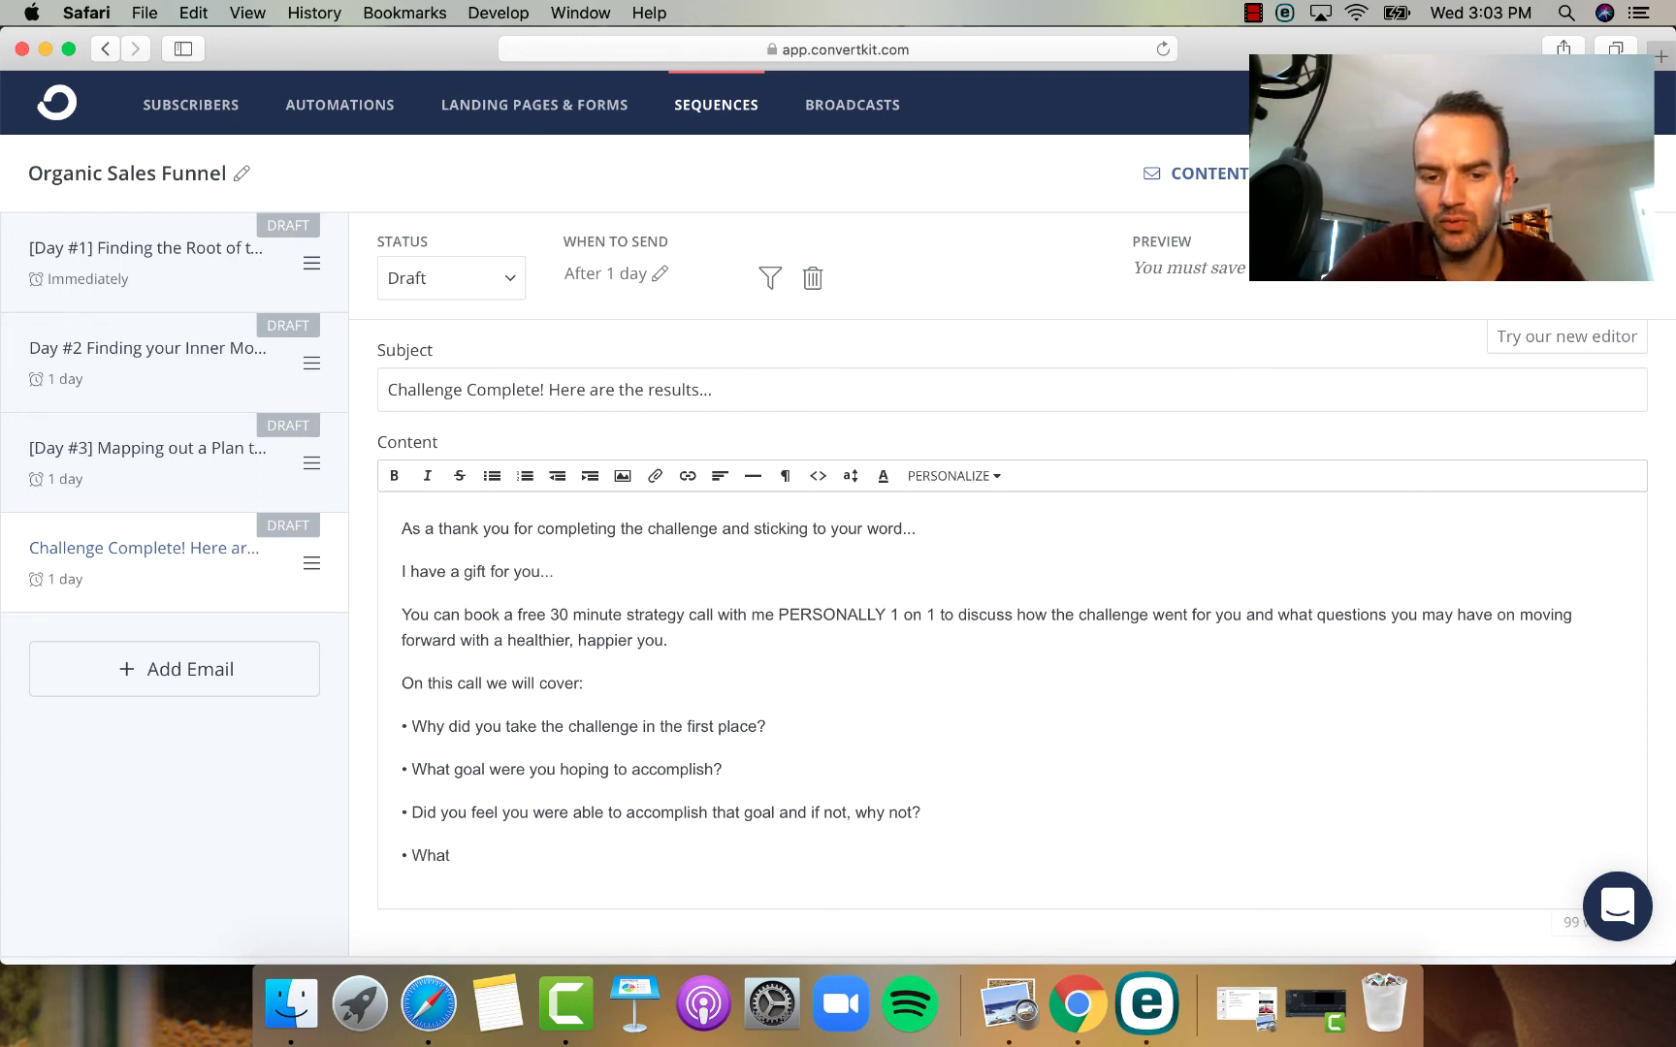
{"action": "type", "text": " else "}
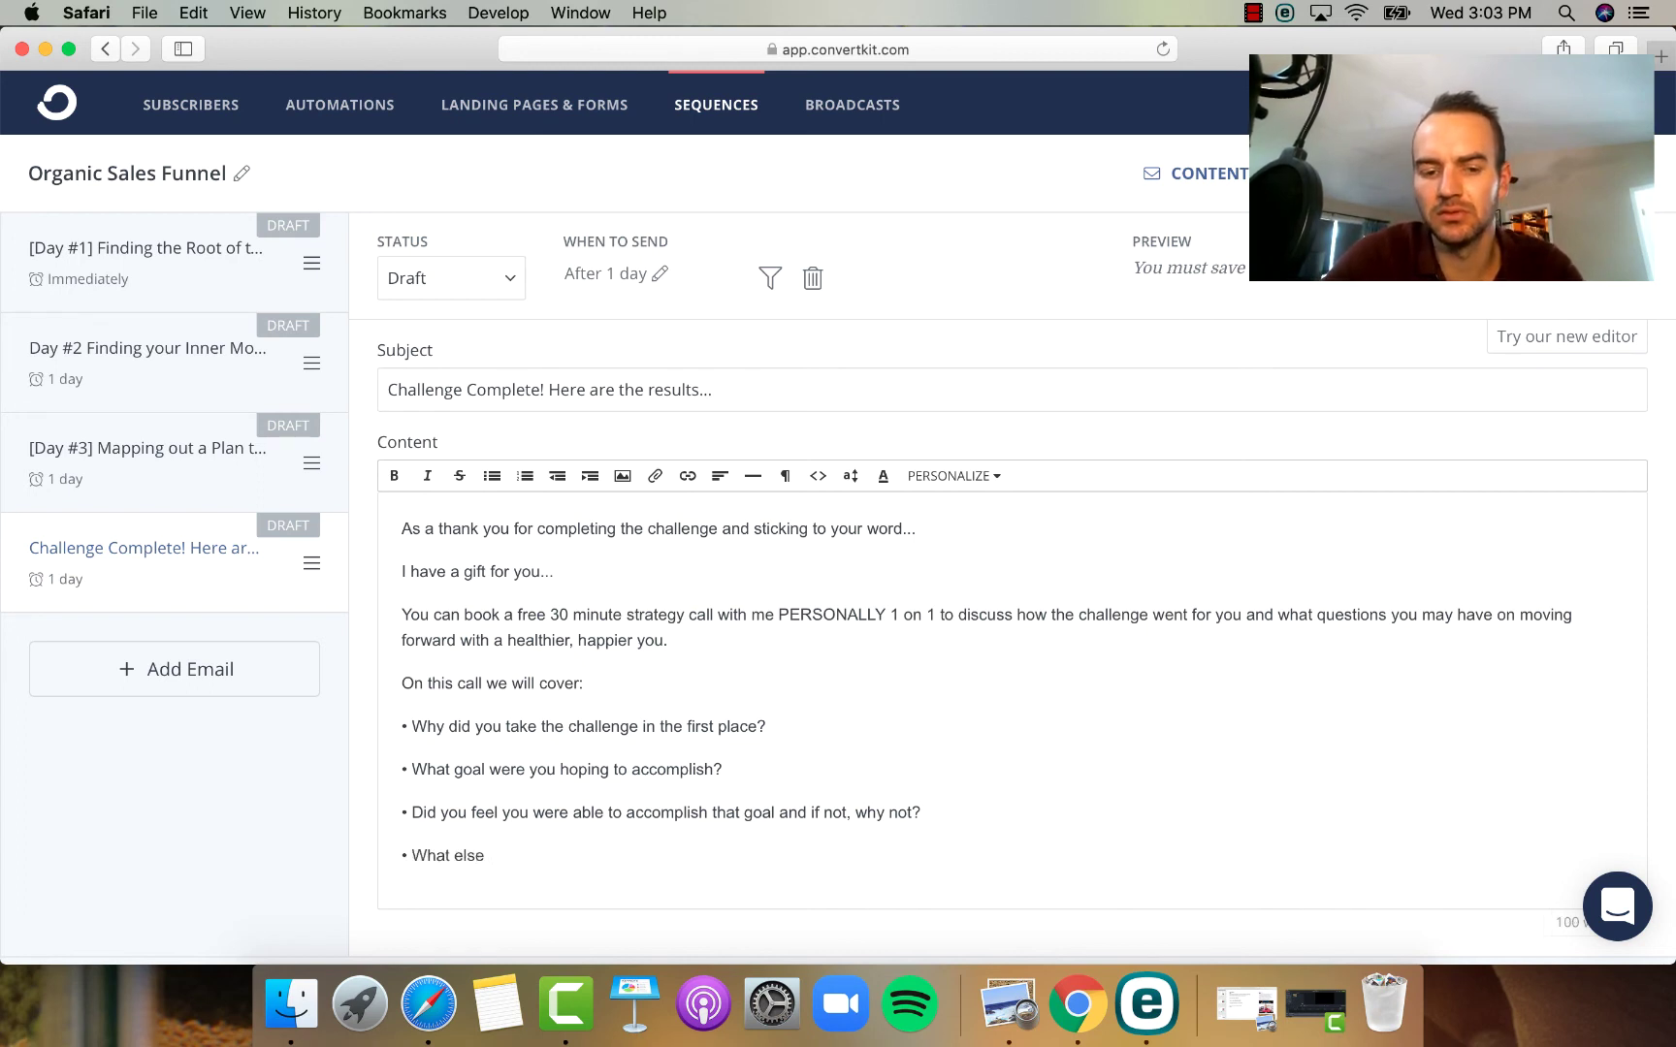
{"action": "type", "text": "i"}
{"action": "key", "text": "BackSpace"}
{"action": "key", "text": "BackSpace"}
{"action": "key", "text": "BackSpace"}
{"action": "key", "text": "BackSpace"}
{"action": "key", "text": "BackSpace"}
{"action": "key", "text": "BackSpace"}
{"action": "key", "text": "BackSpace"}
{"action": "key", "text": "BackSpace"}
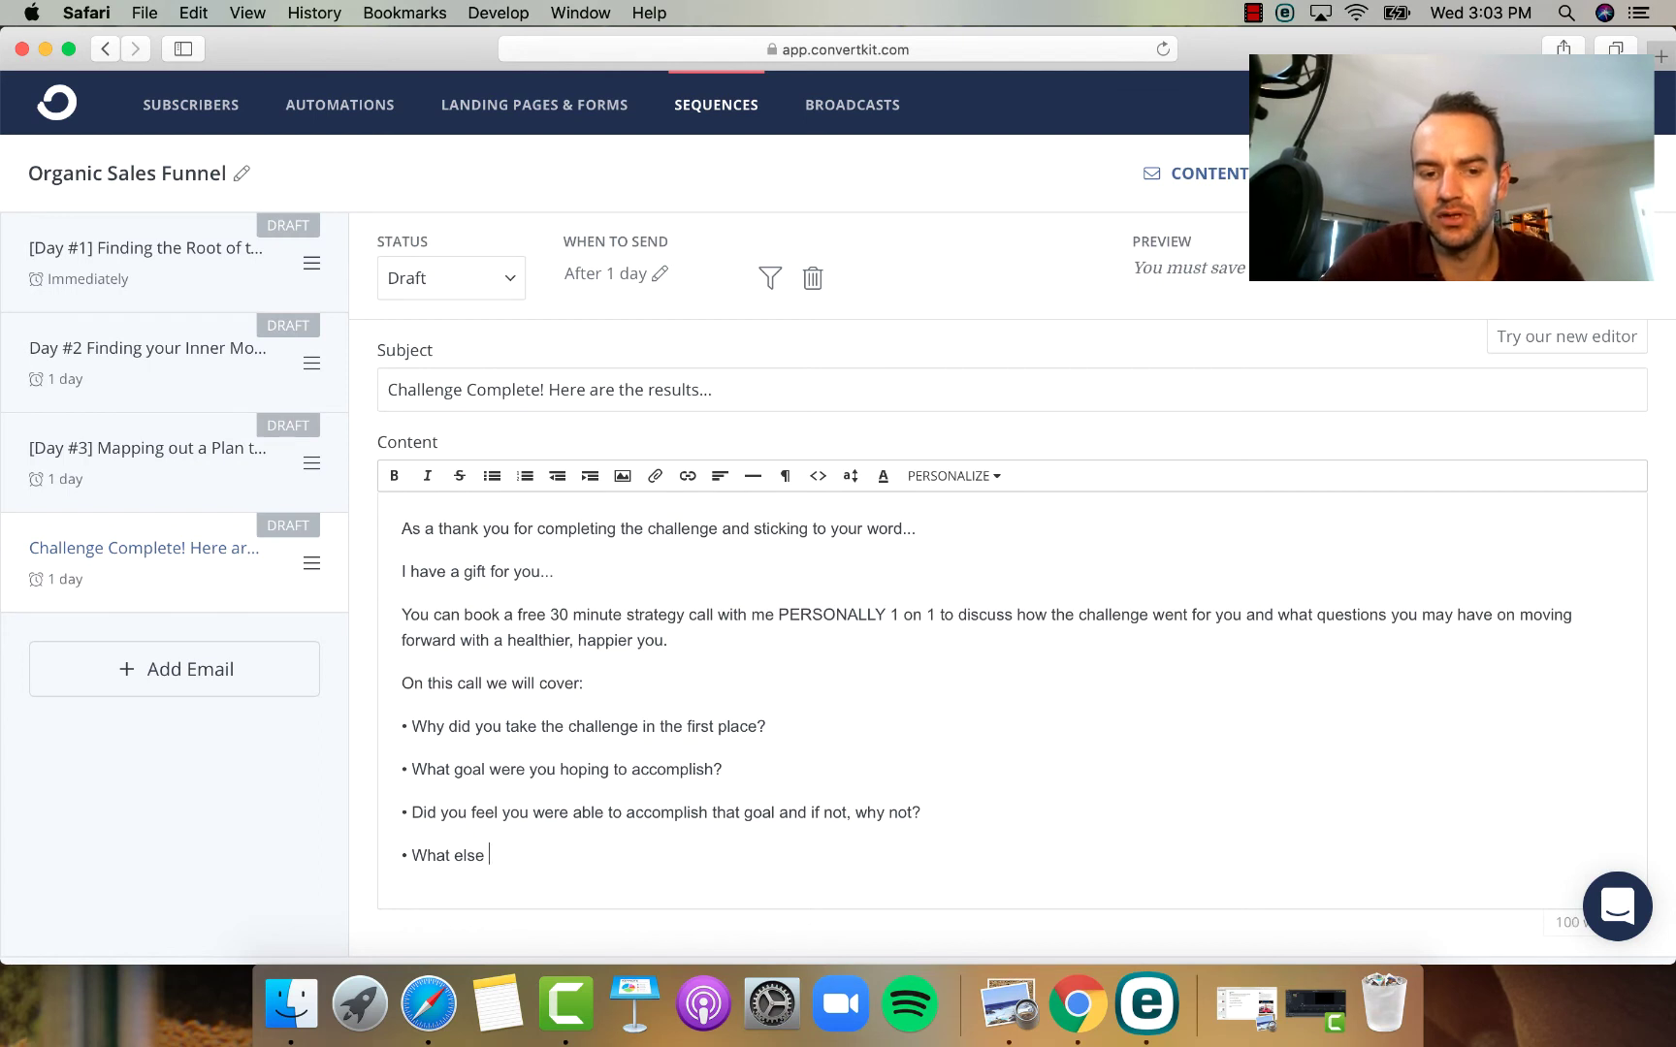
{"action": "key", "text": "BackSpace"}
{"action": "key", "text": "BackSpace"}
{"action": "key", "text": "BackSpace"}
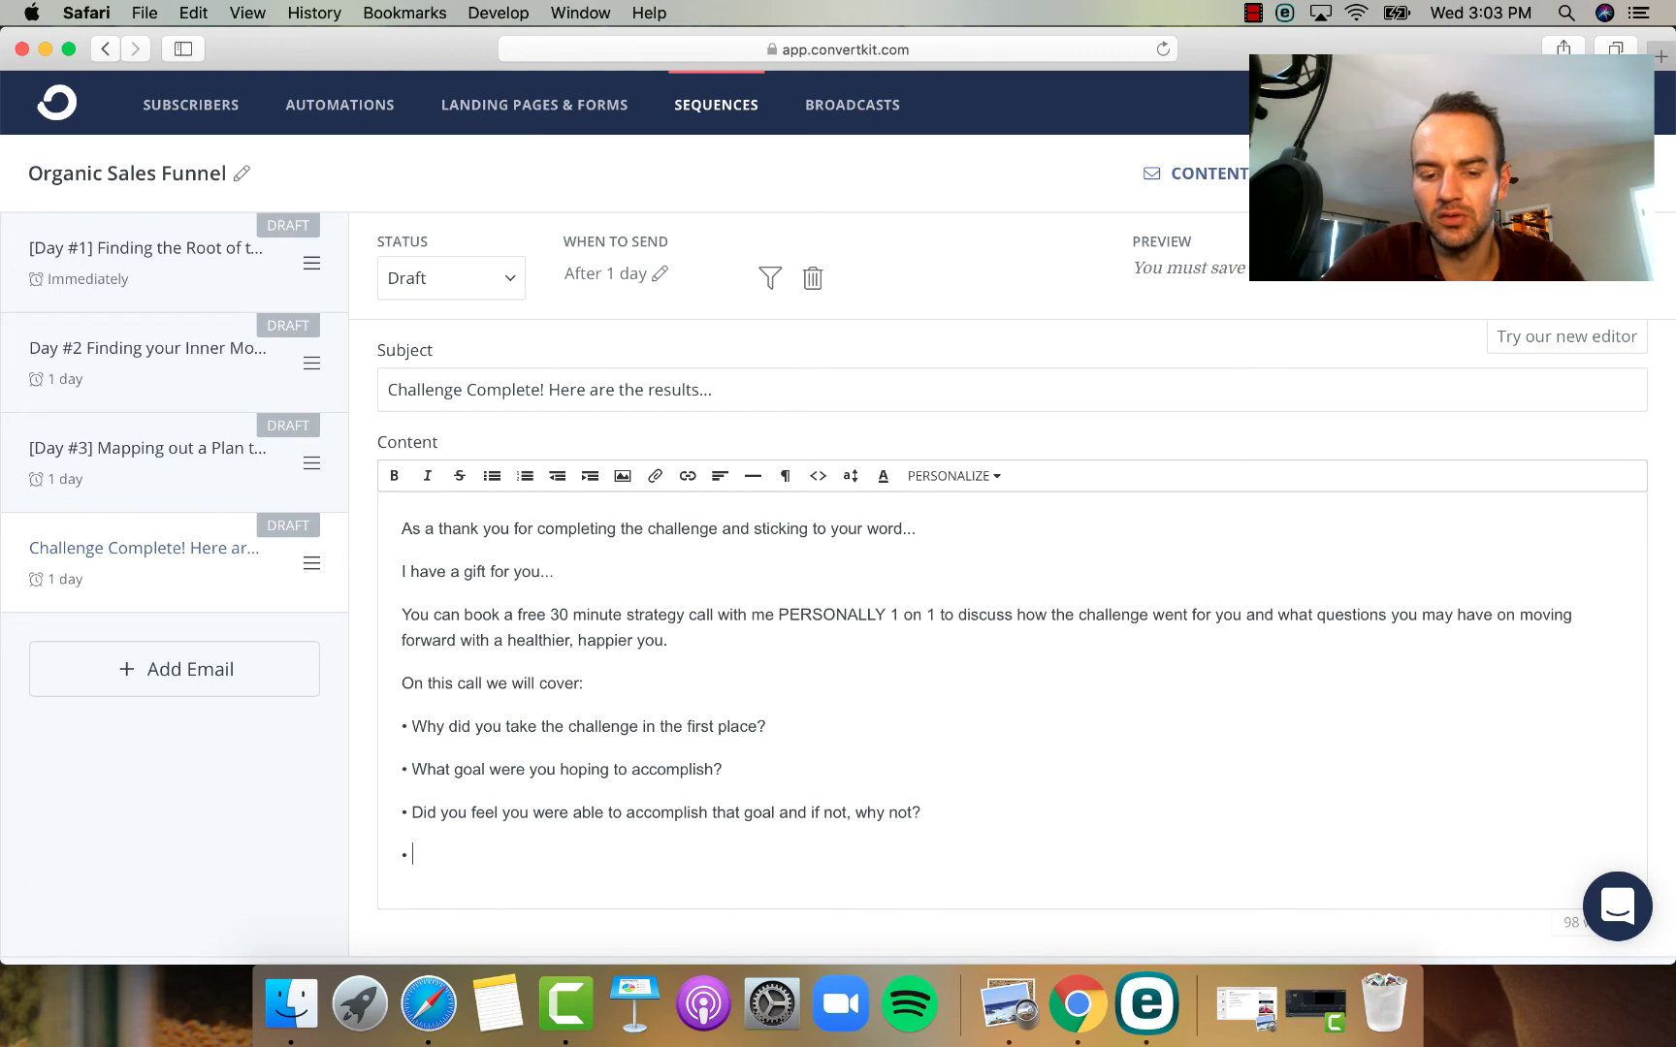
- Fill the fourth bullet with "Let's conquer the remaining barriers that may remain between where you are and where you want to be, together"
{"action": "type", "text": "Let's co"}
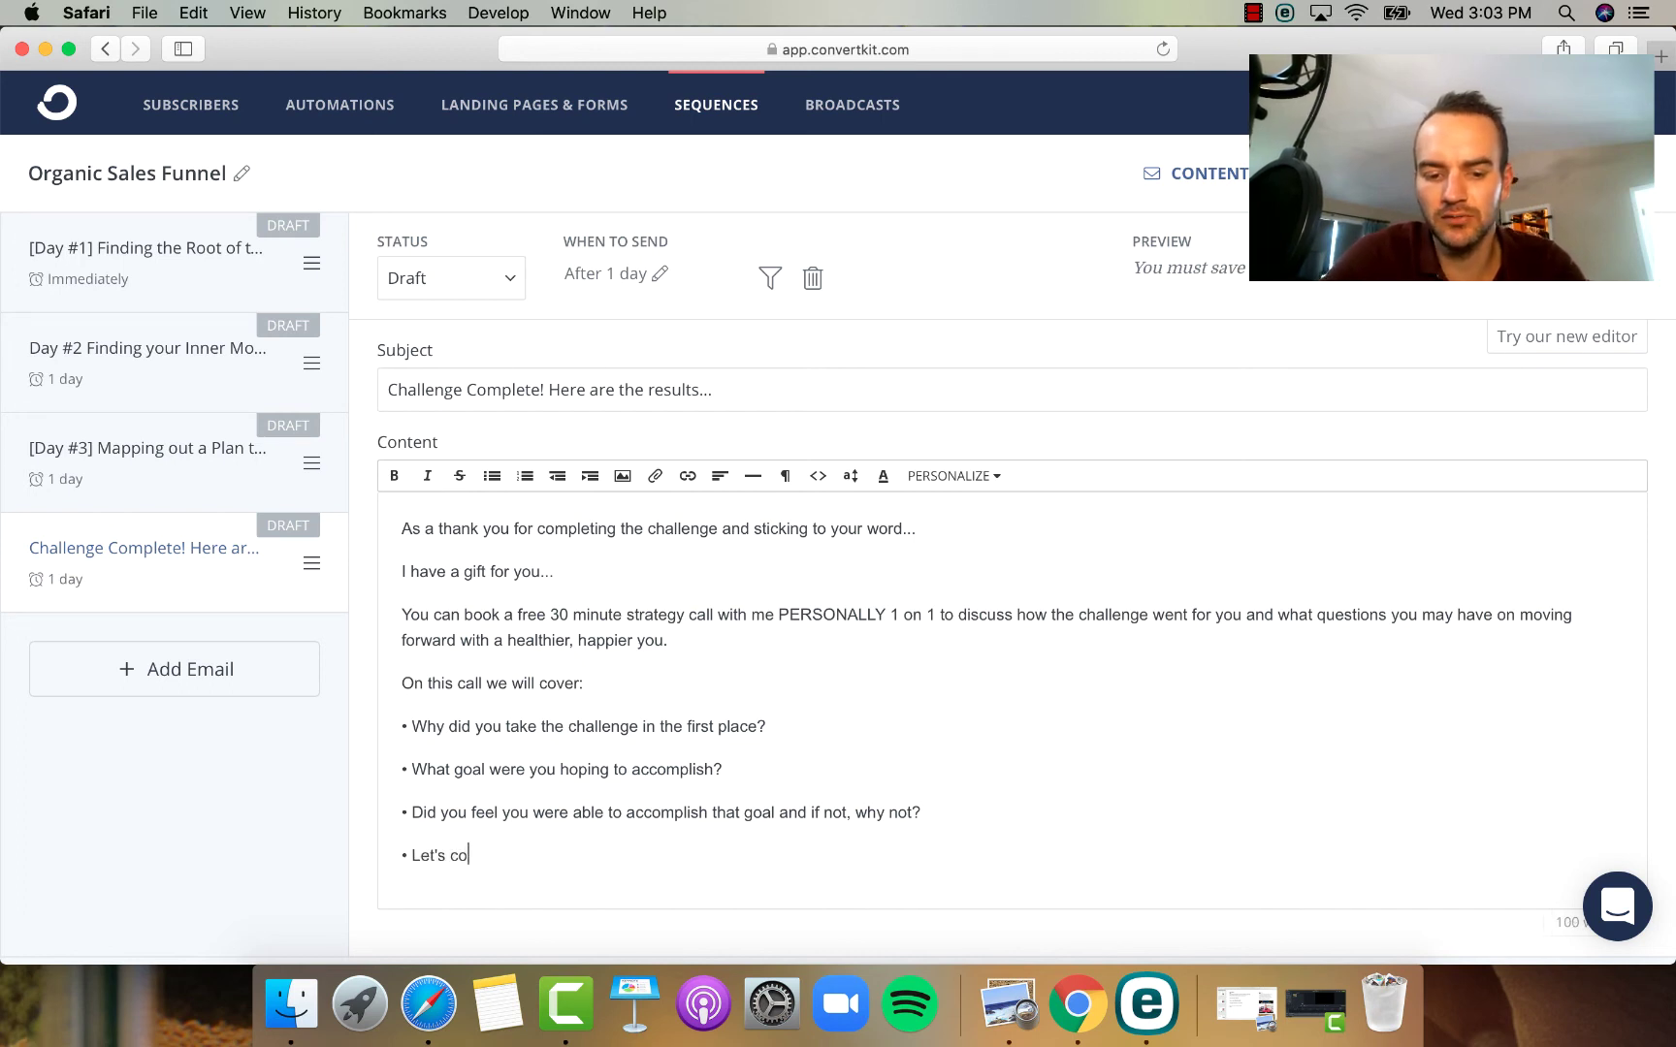
{"action": "type", "text": "nquer "}
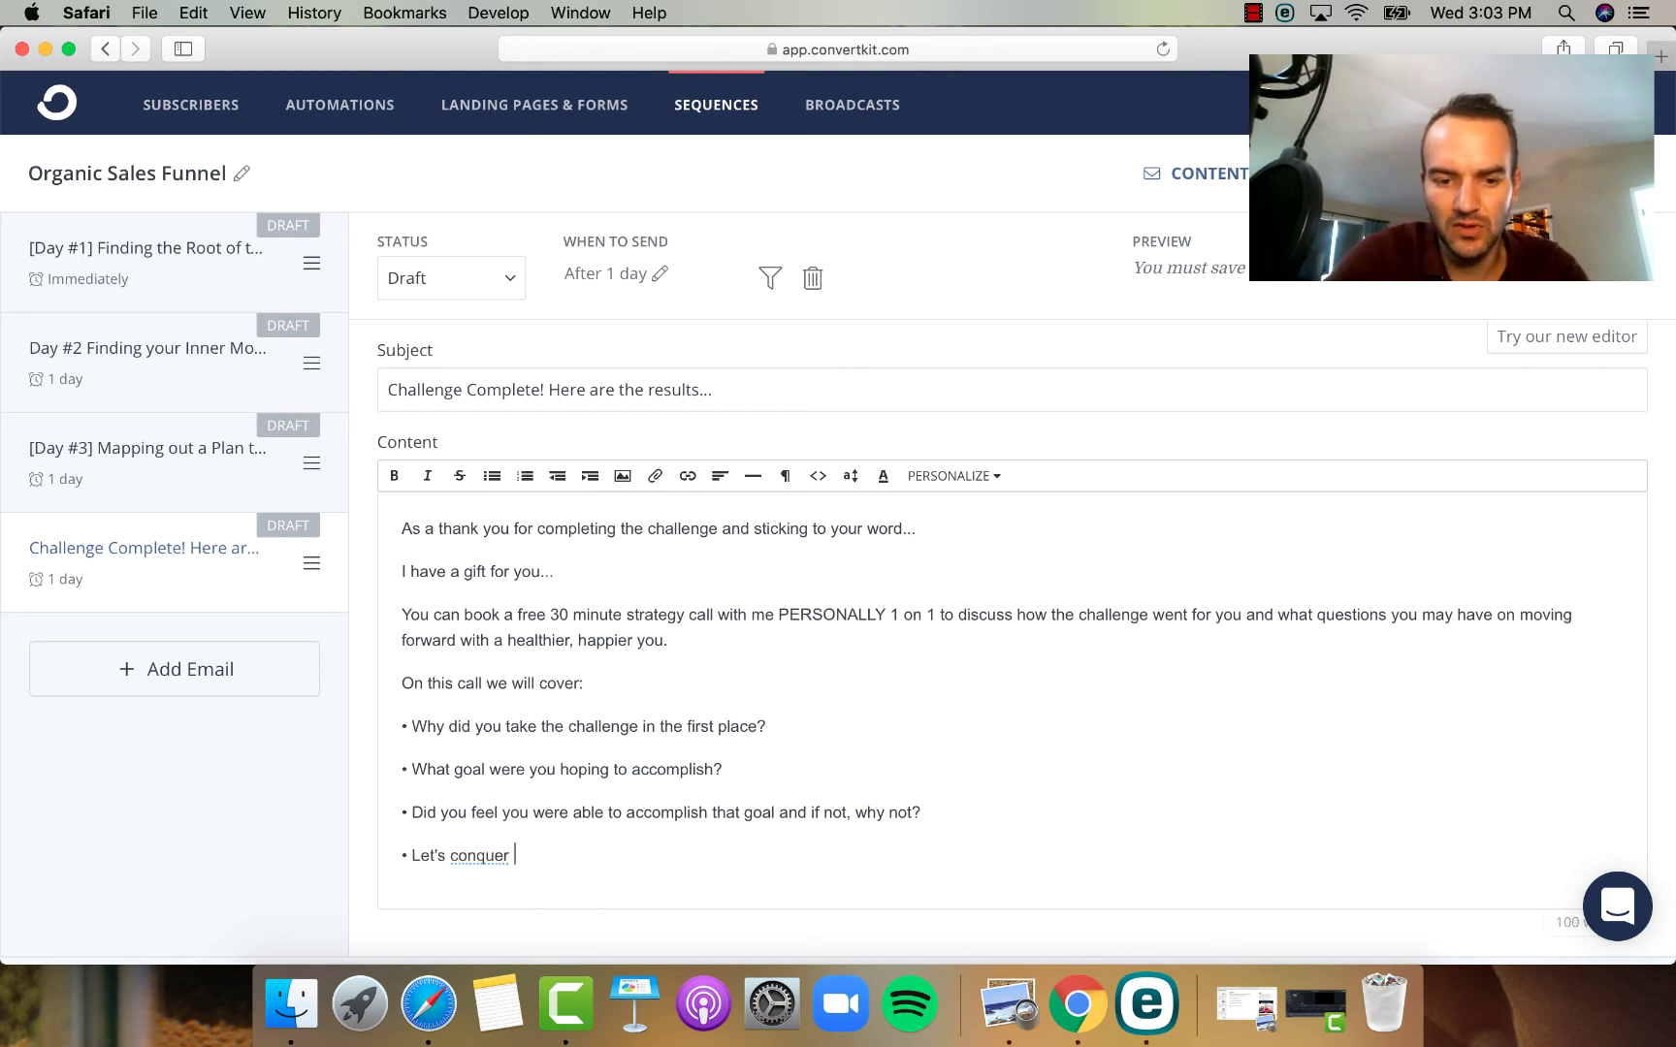
{"action": "type", "text": "the remaining"}
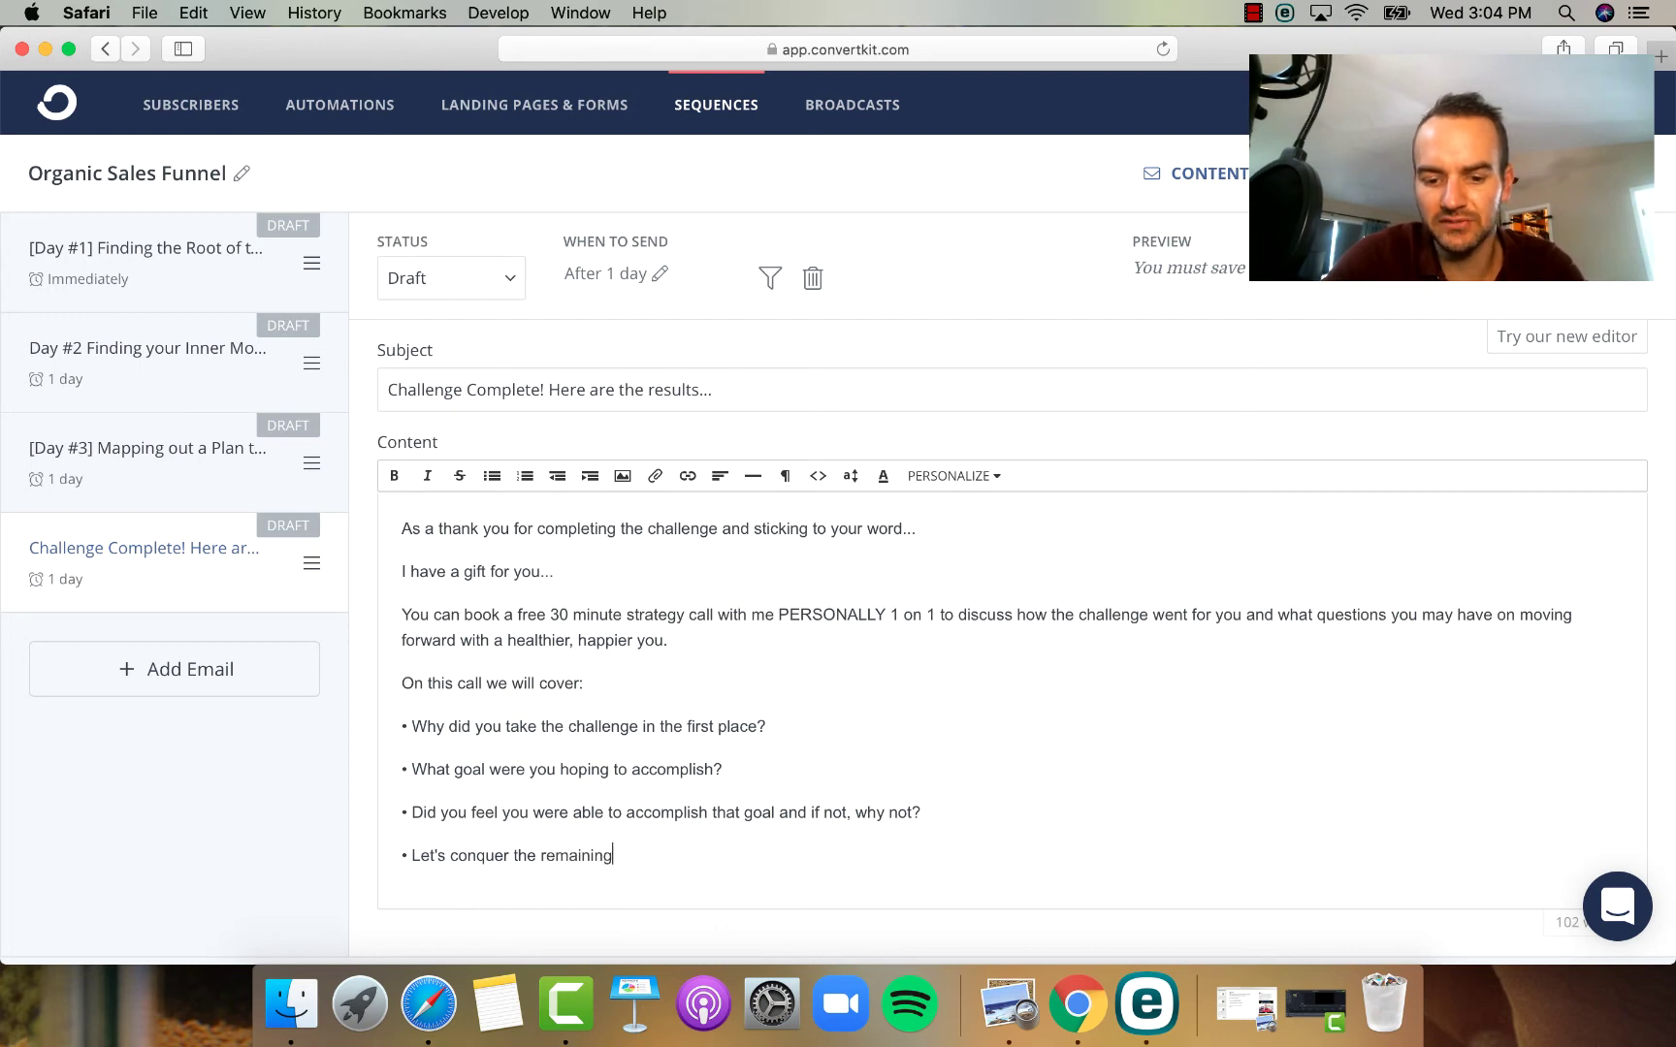
{"action": "type", "text": " barriers th"}
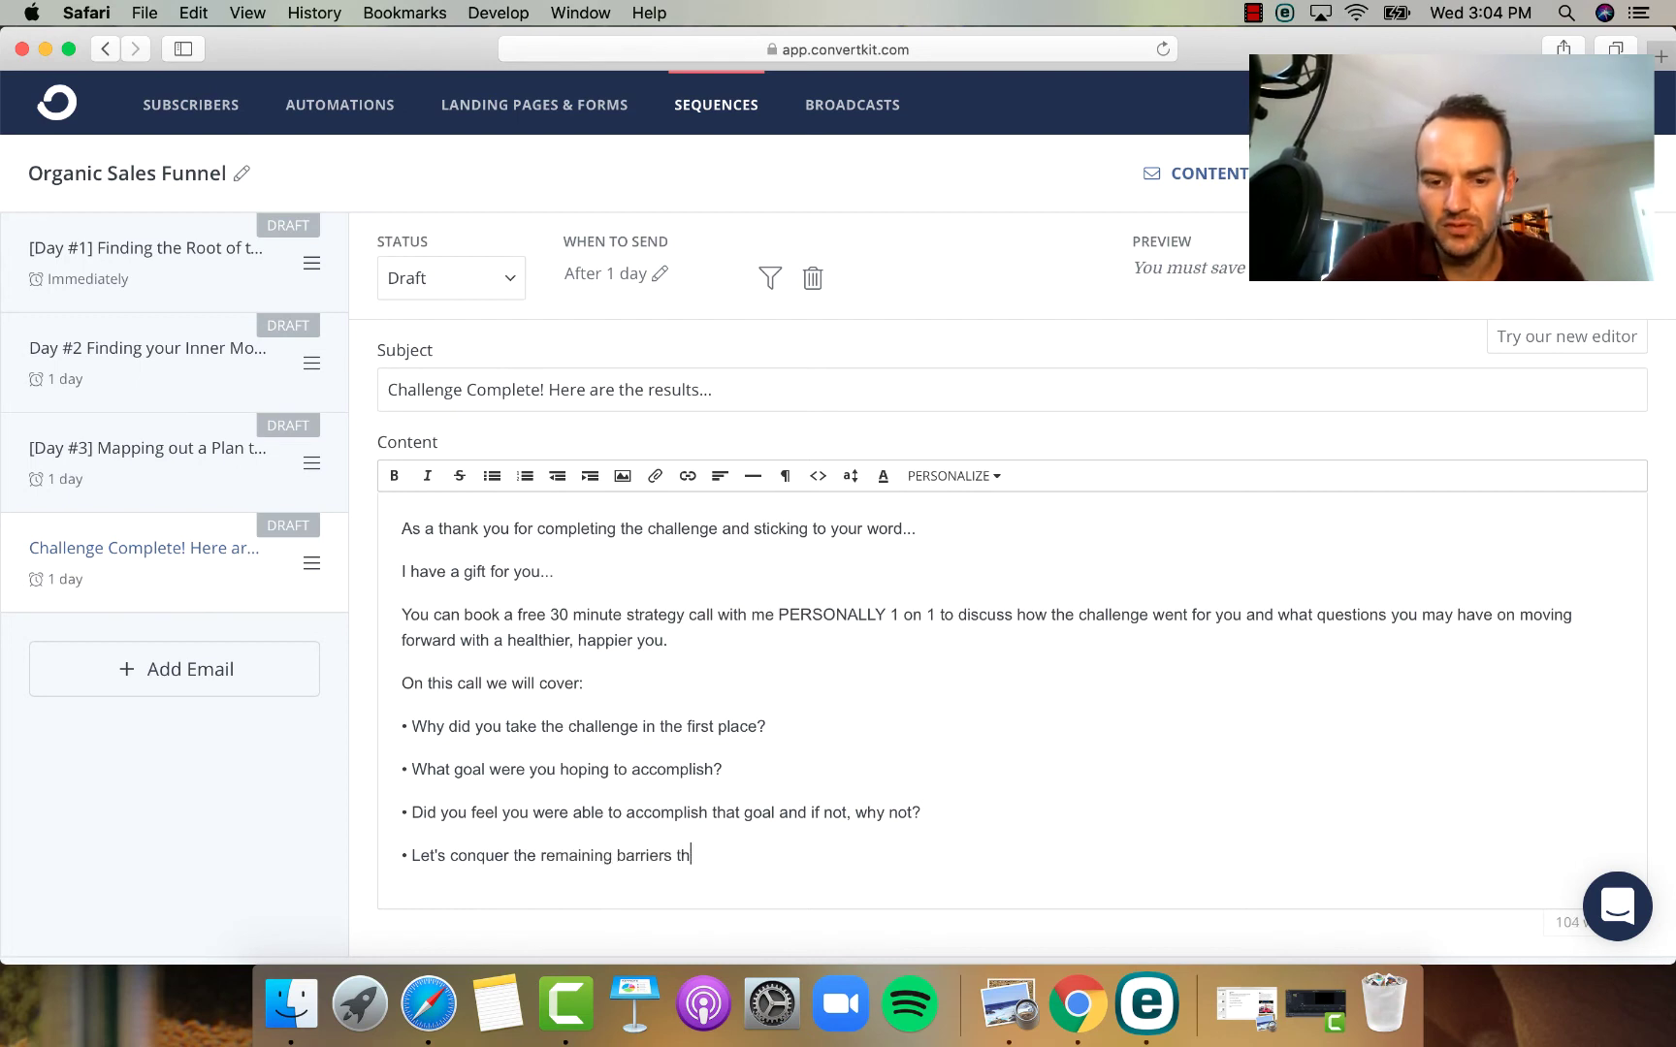
{"action": "type", "text": "at may remain "}
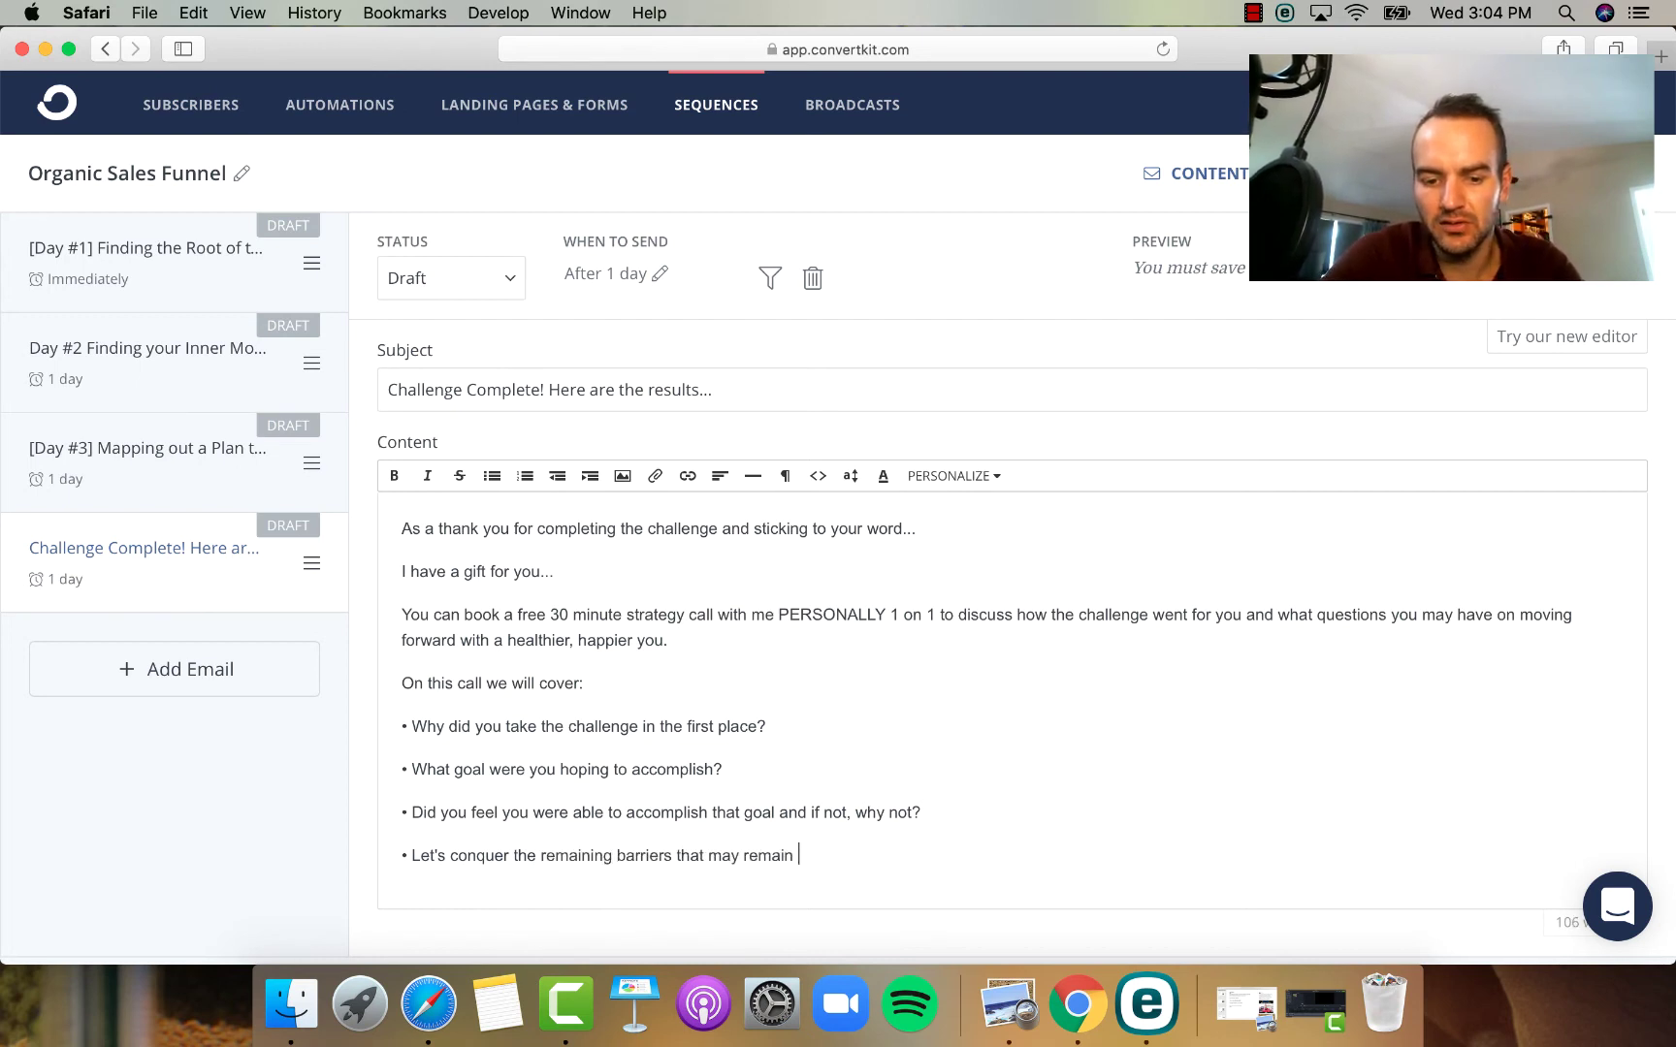
{"action": "type", "text": "between "}
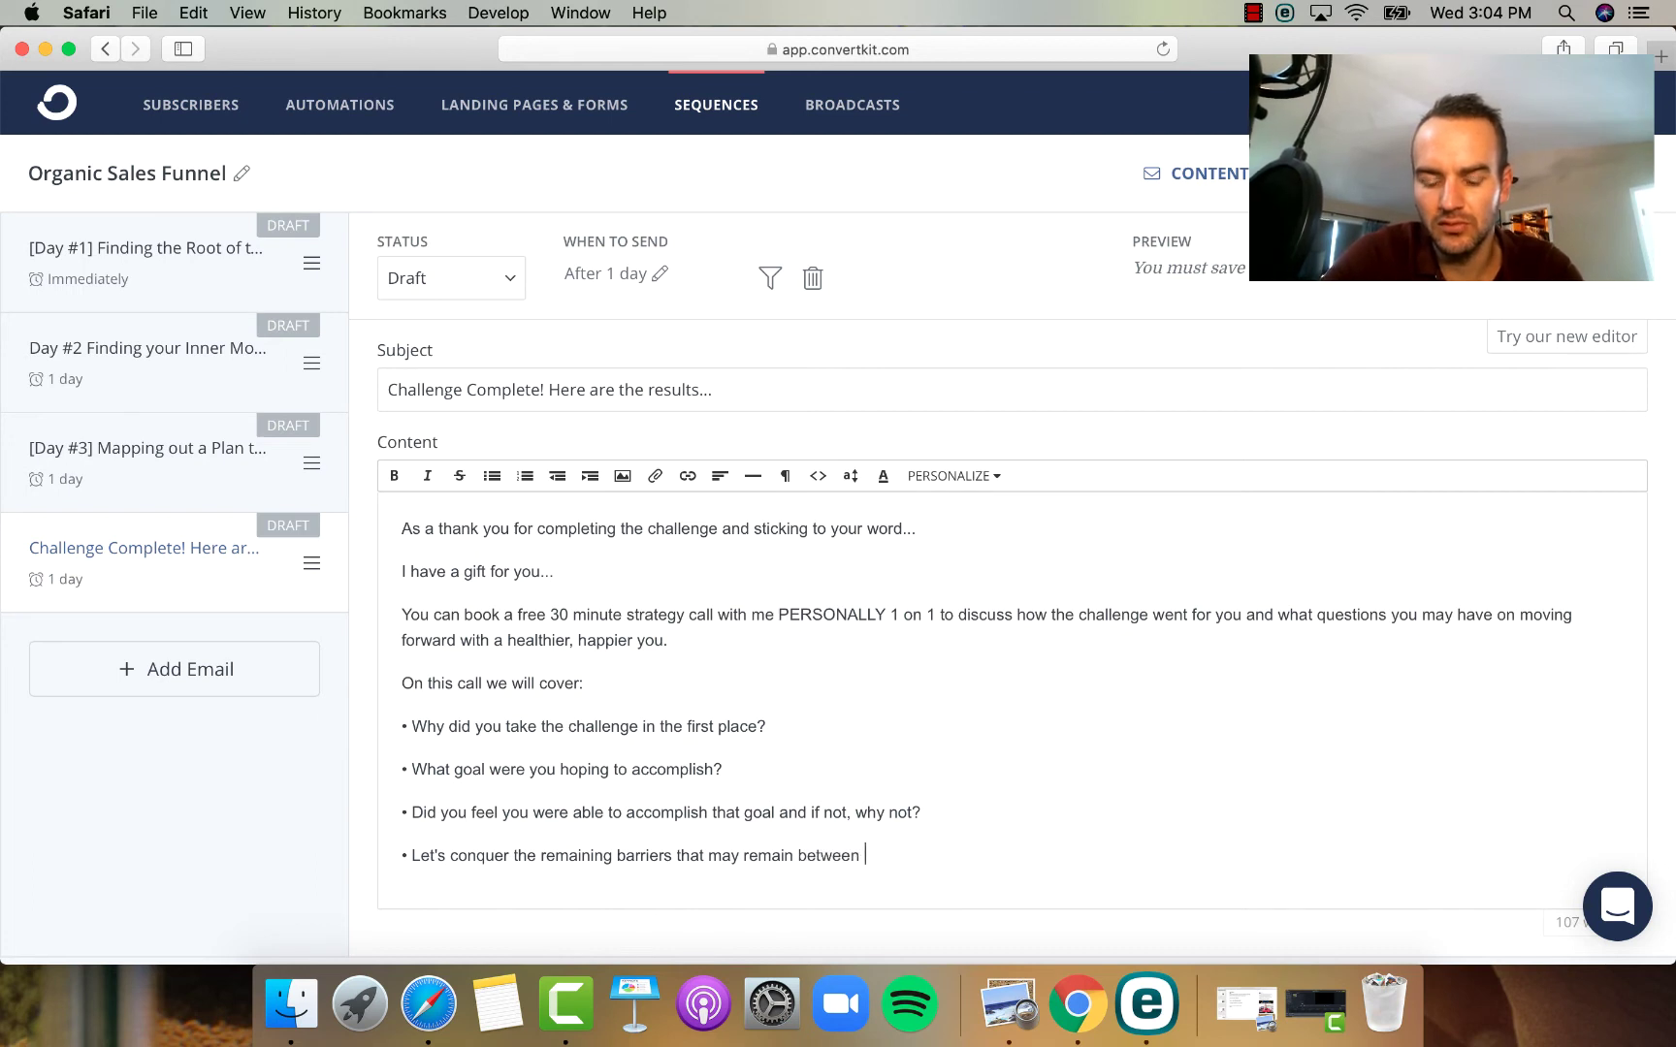
{"action": "type", "text": "where you a"}
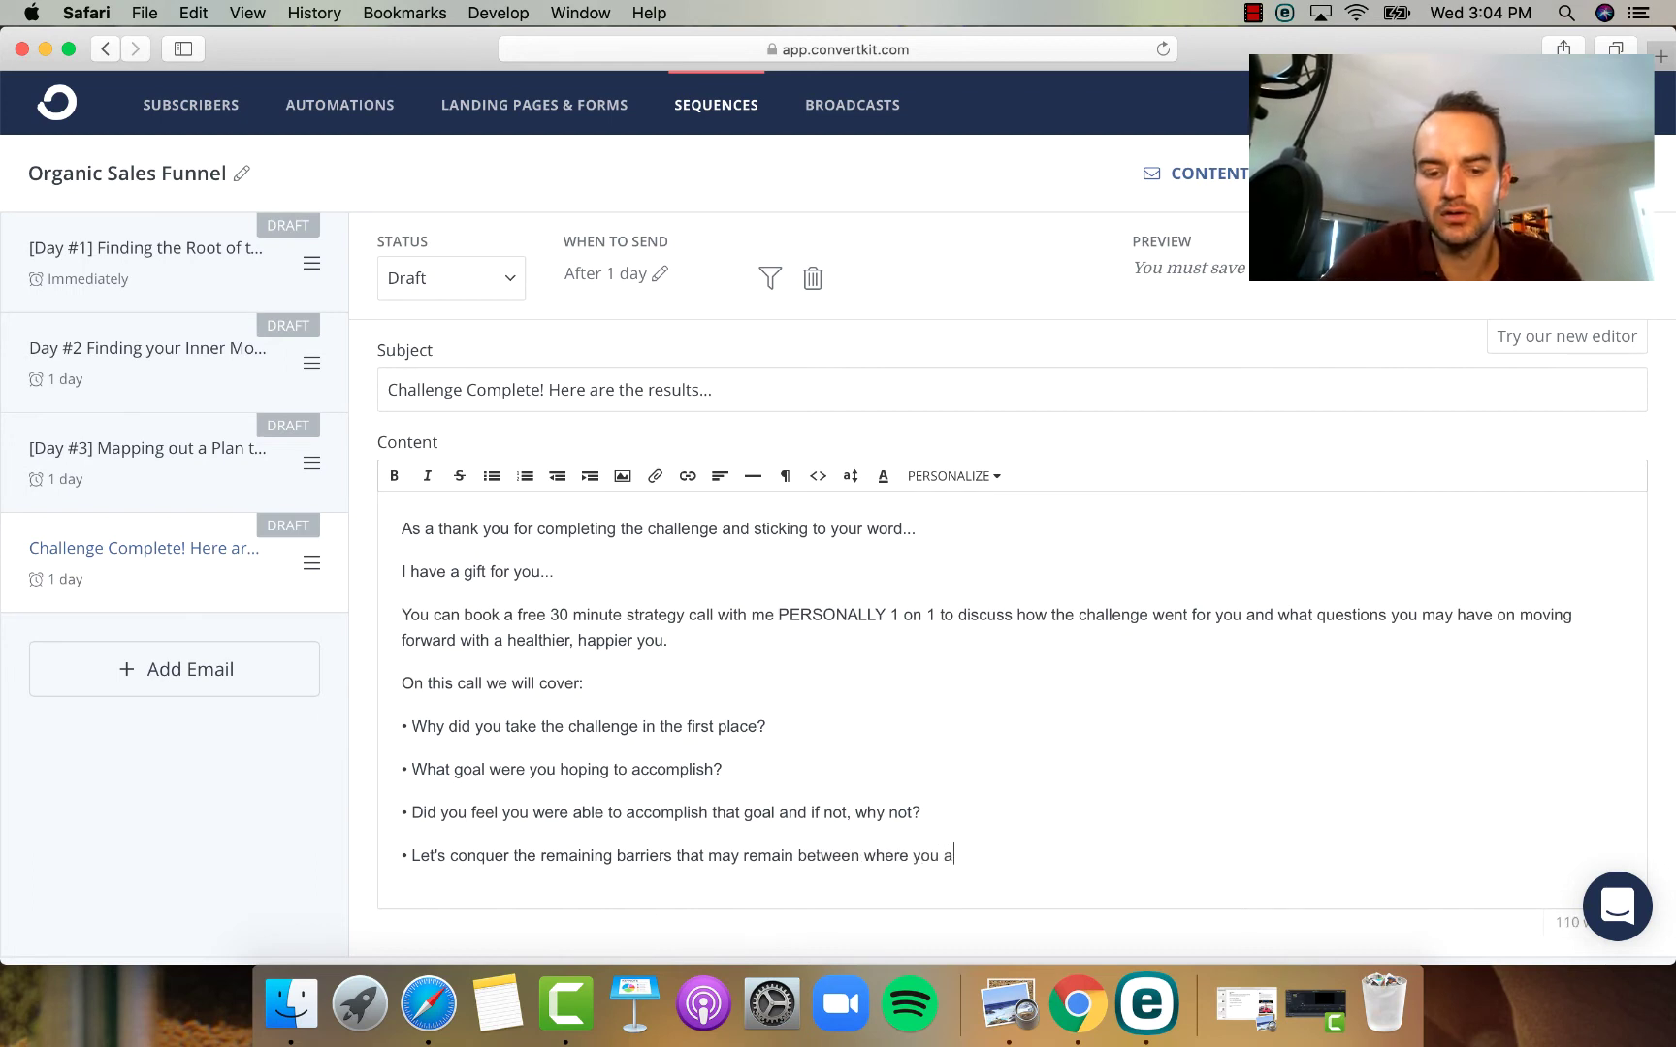
{"action": "type", "text": "re and where"}
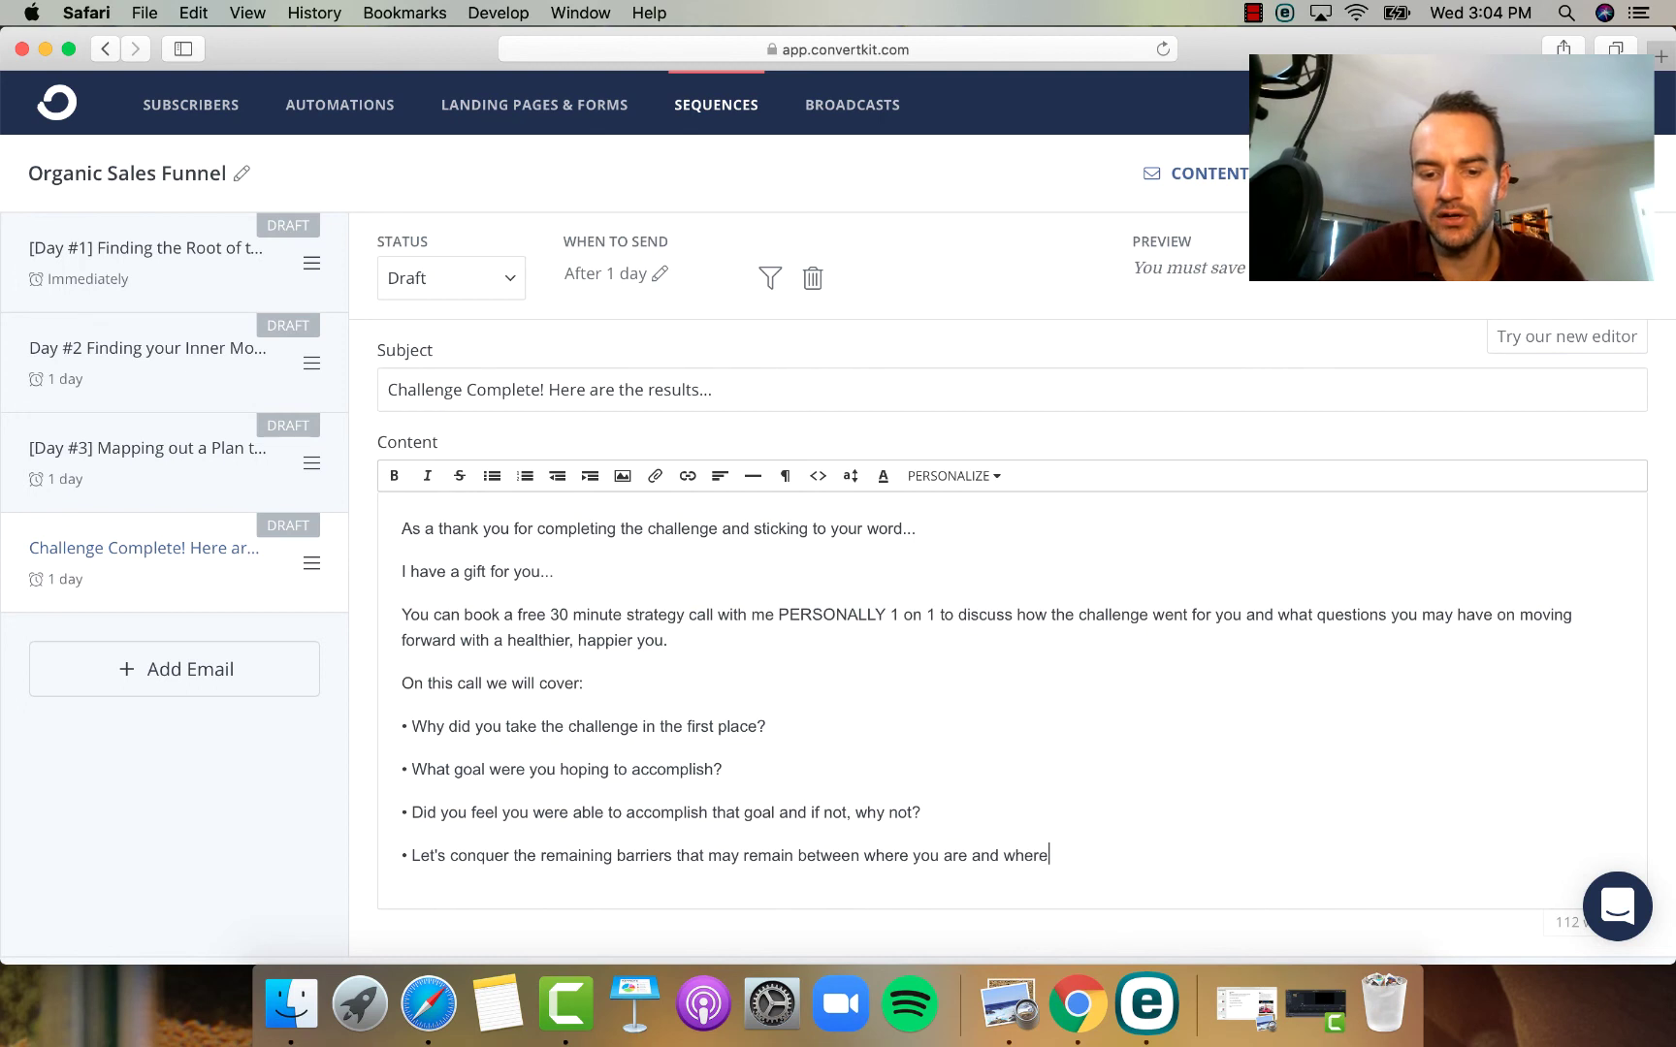
{"action": "type", "text": " you want to be"}
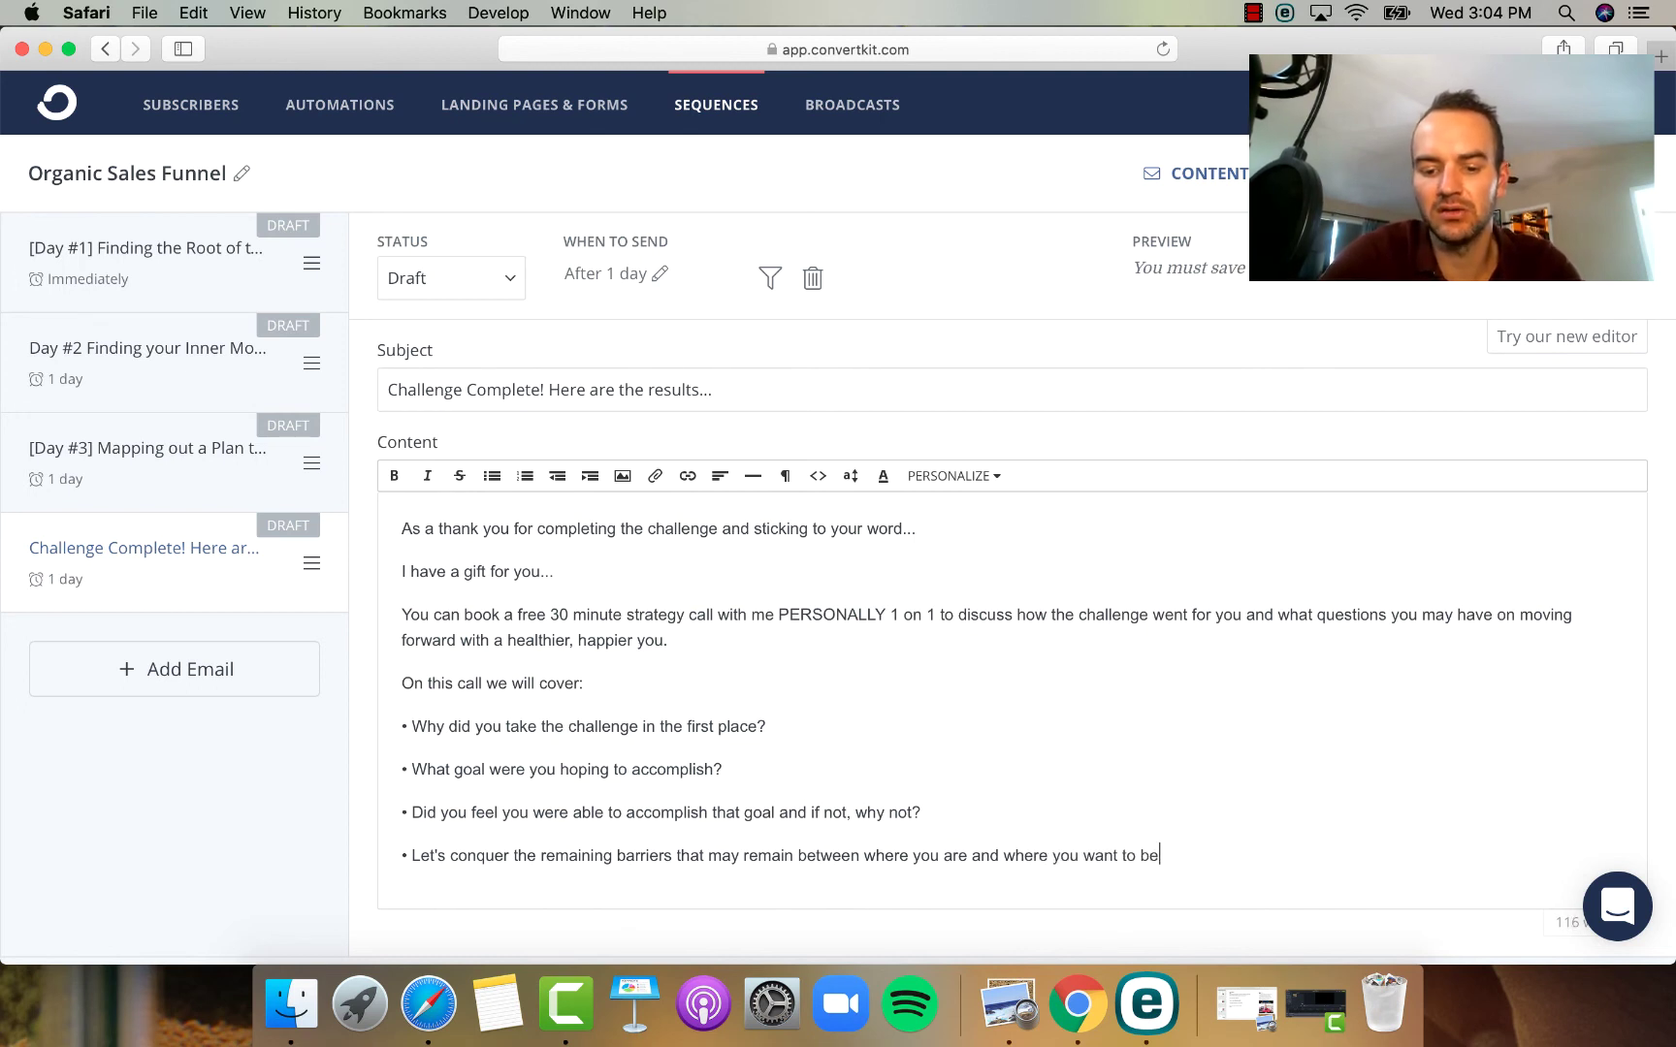
{"action": "type", "text": ", together"}
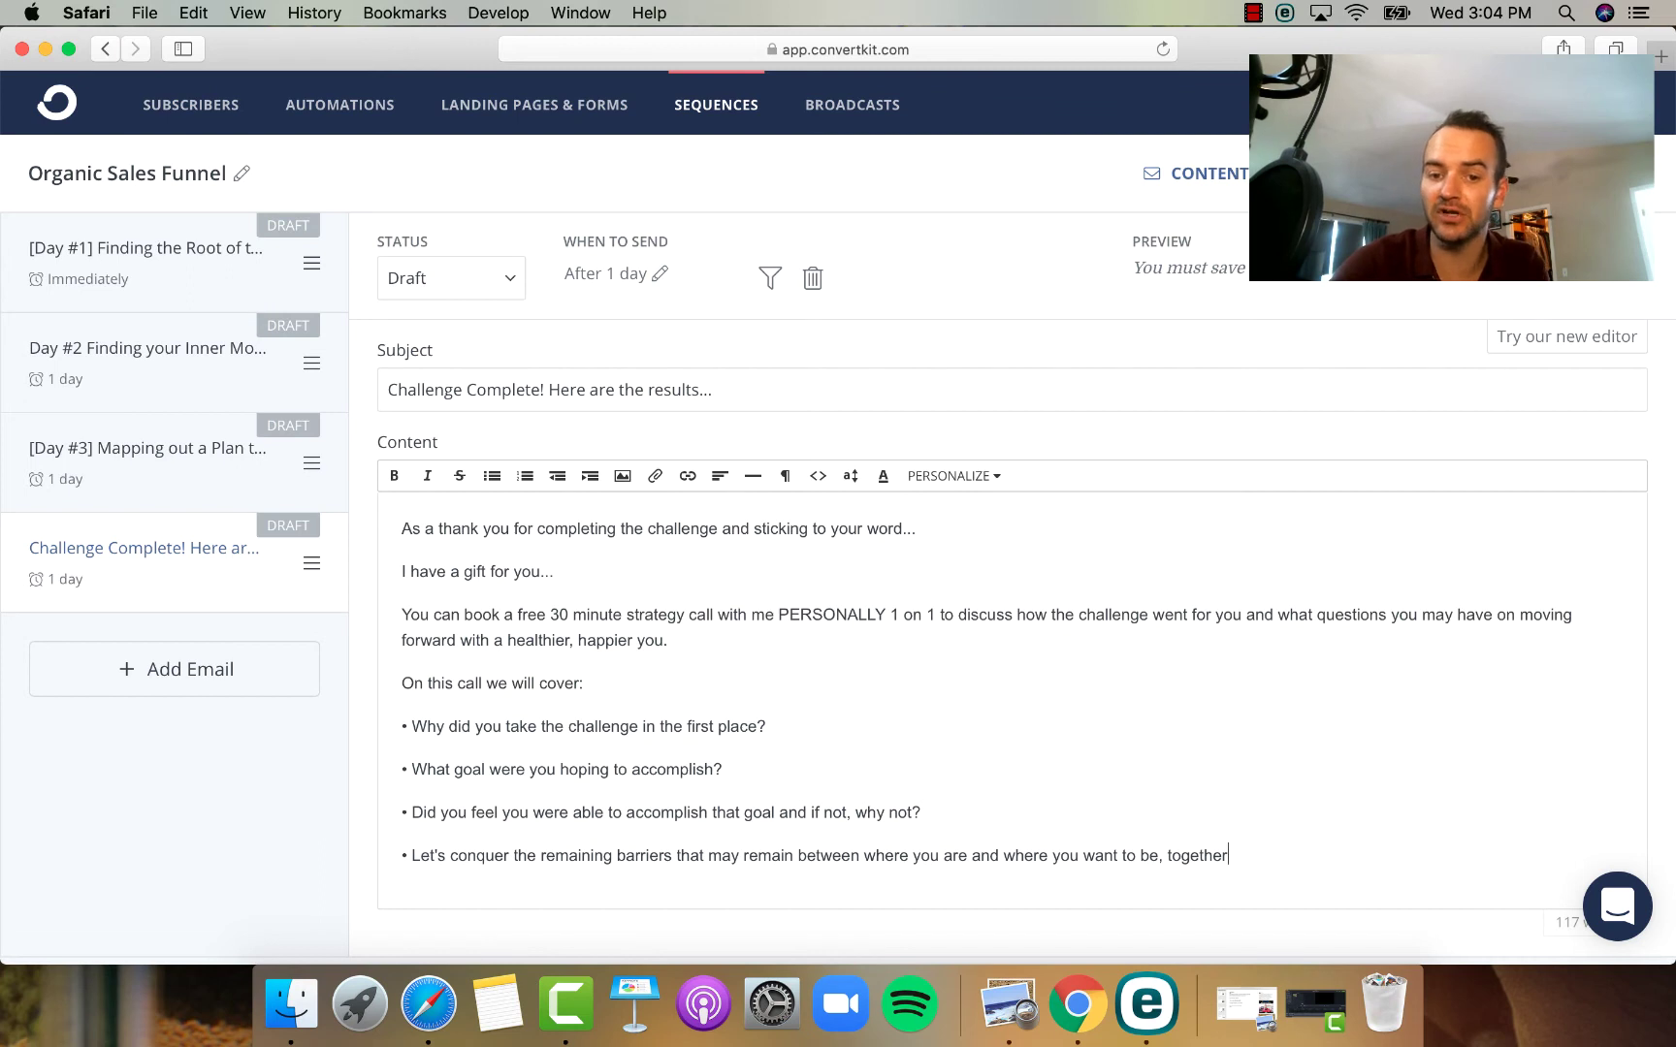
- Add a call-to-action paragraph below the bullets reading "Book your call here: link"
{"action": "key", "text": "Return"}
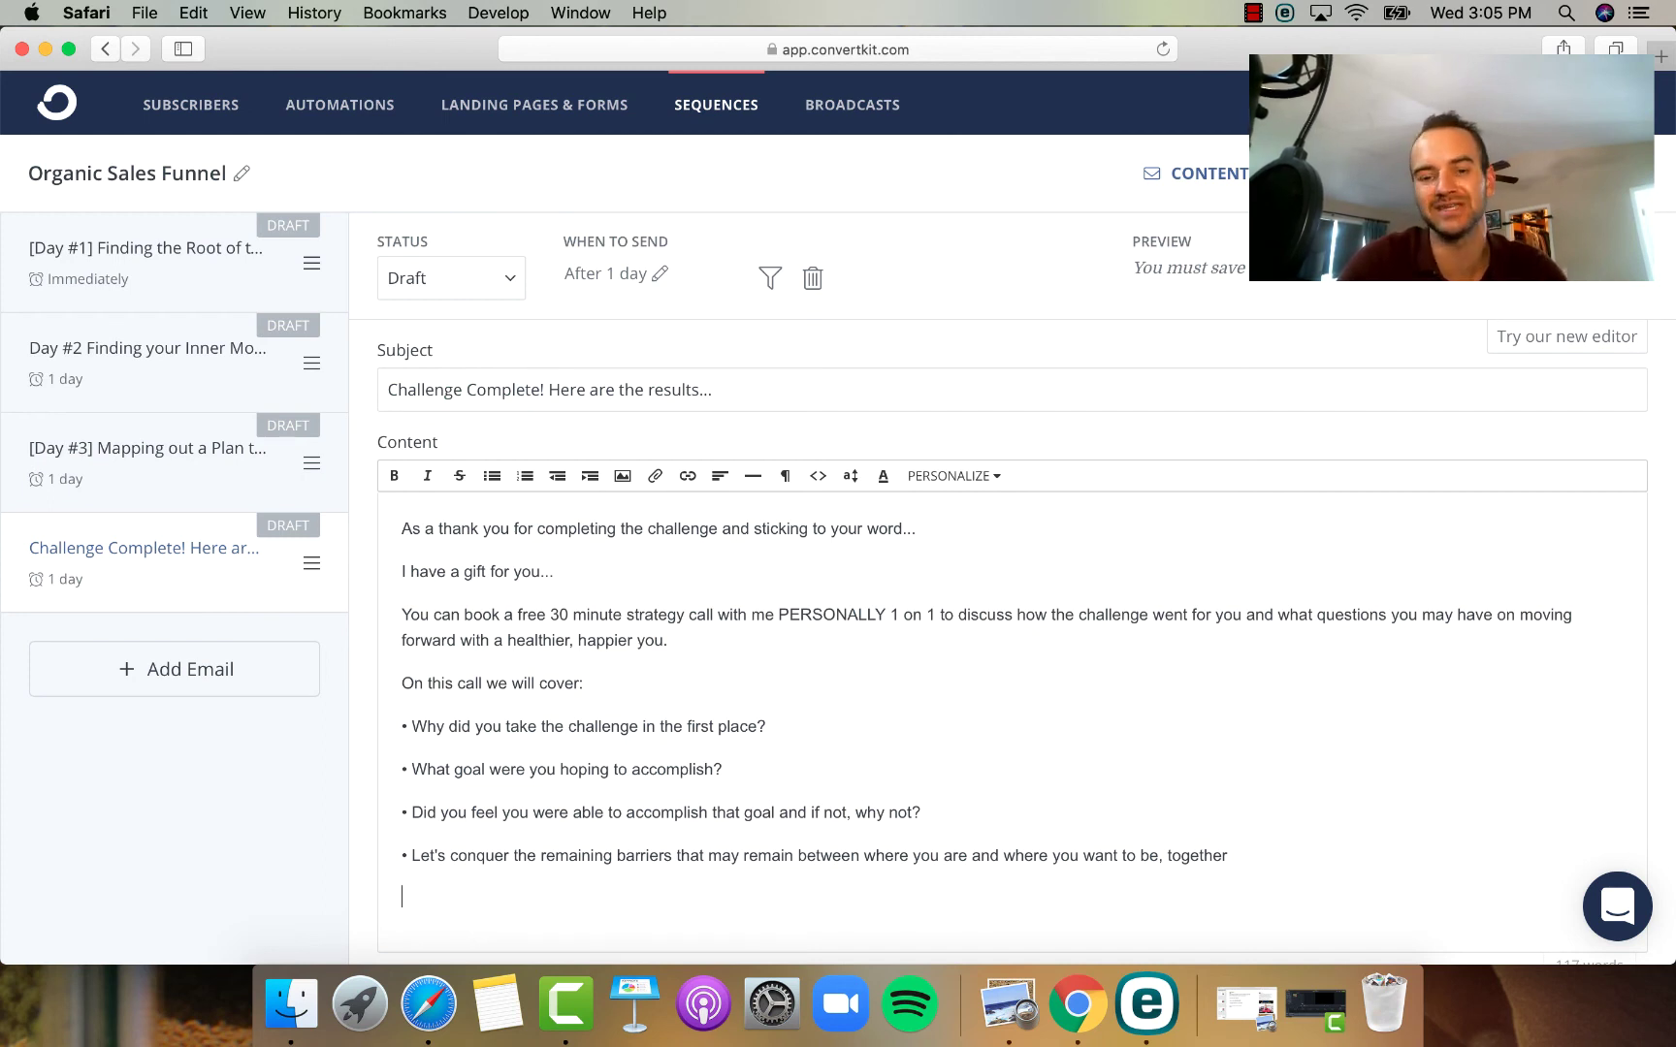
{"action": "scroll", "coordinate": [698, 868], "scroll_direction": "down", "scroll_amount": 3}
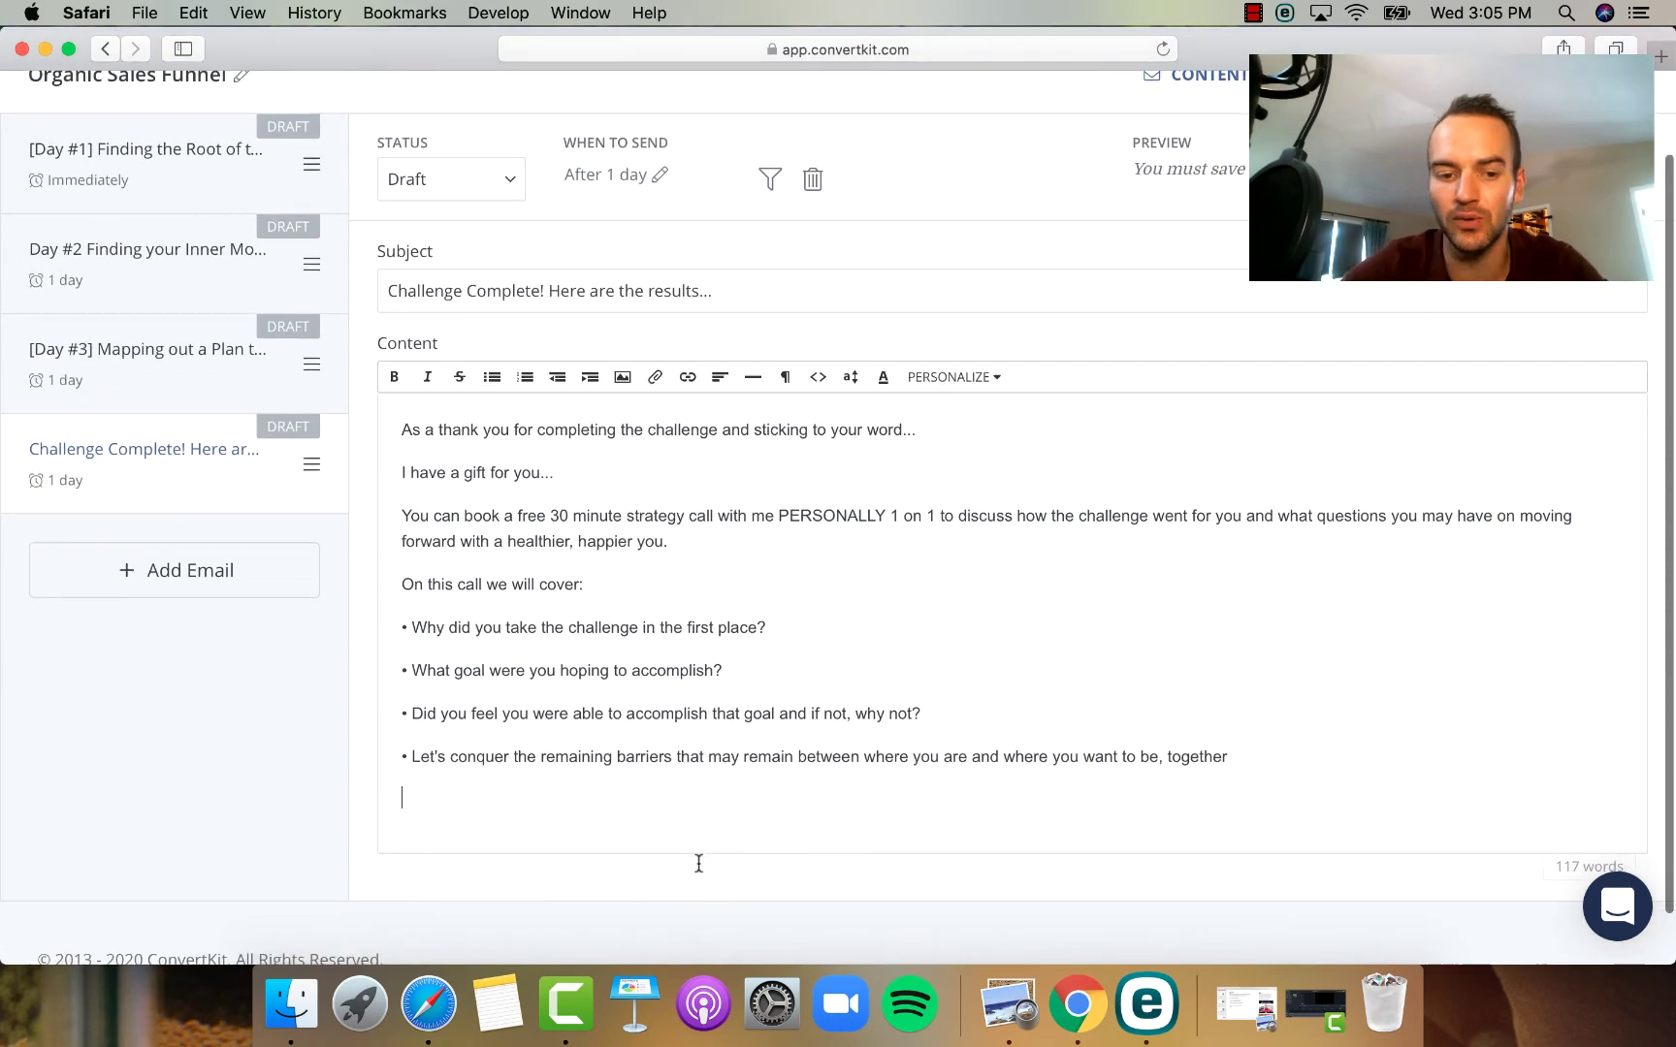
{"action": "scroll", "coordinate": [698, 863], "scroll_direction": "down", "scroll_amount": 2}
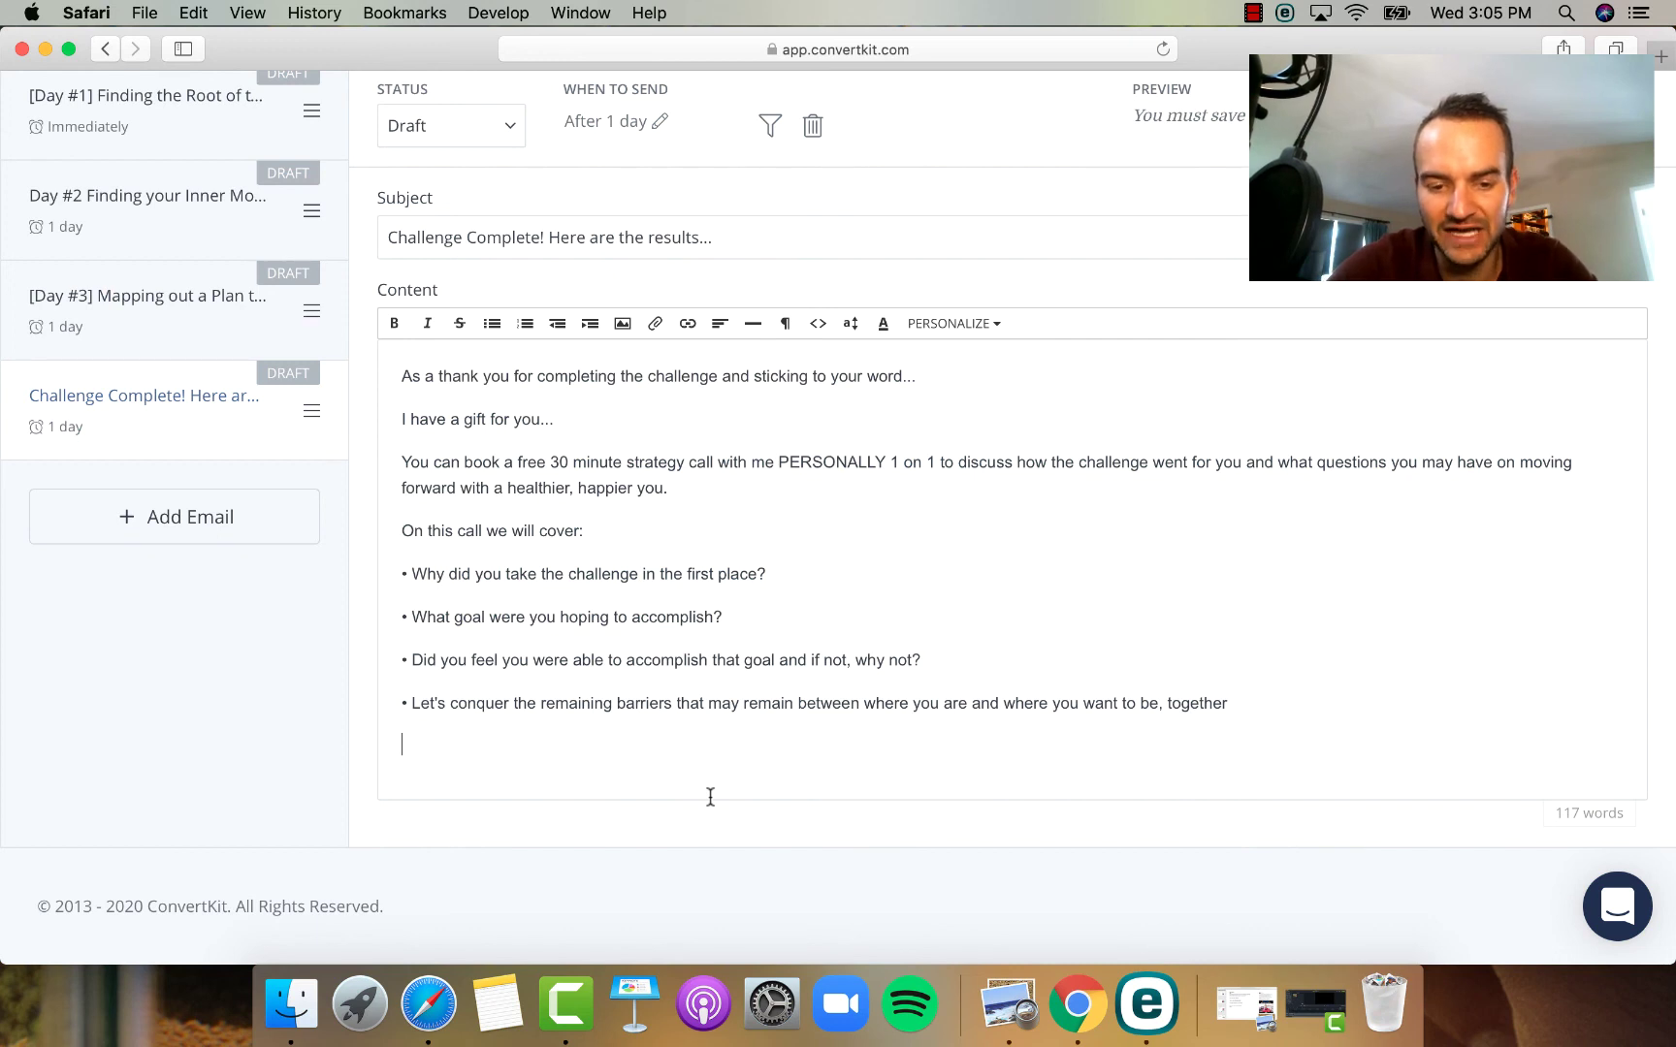
{"action": "type", "text": "Book "}
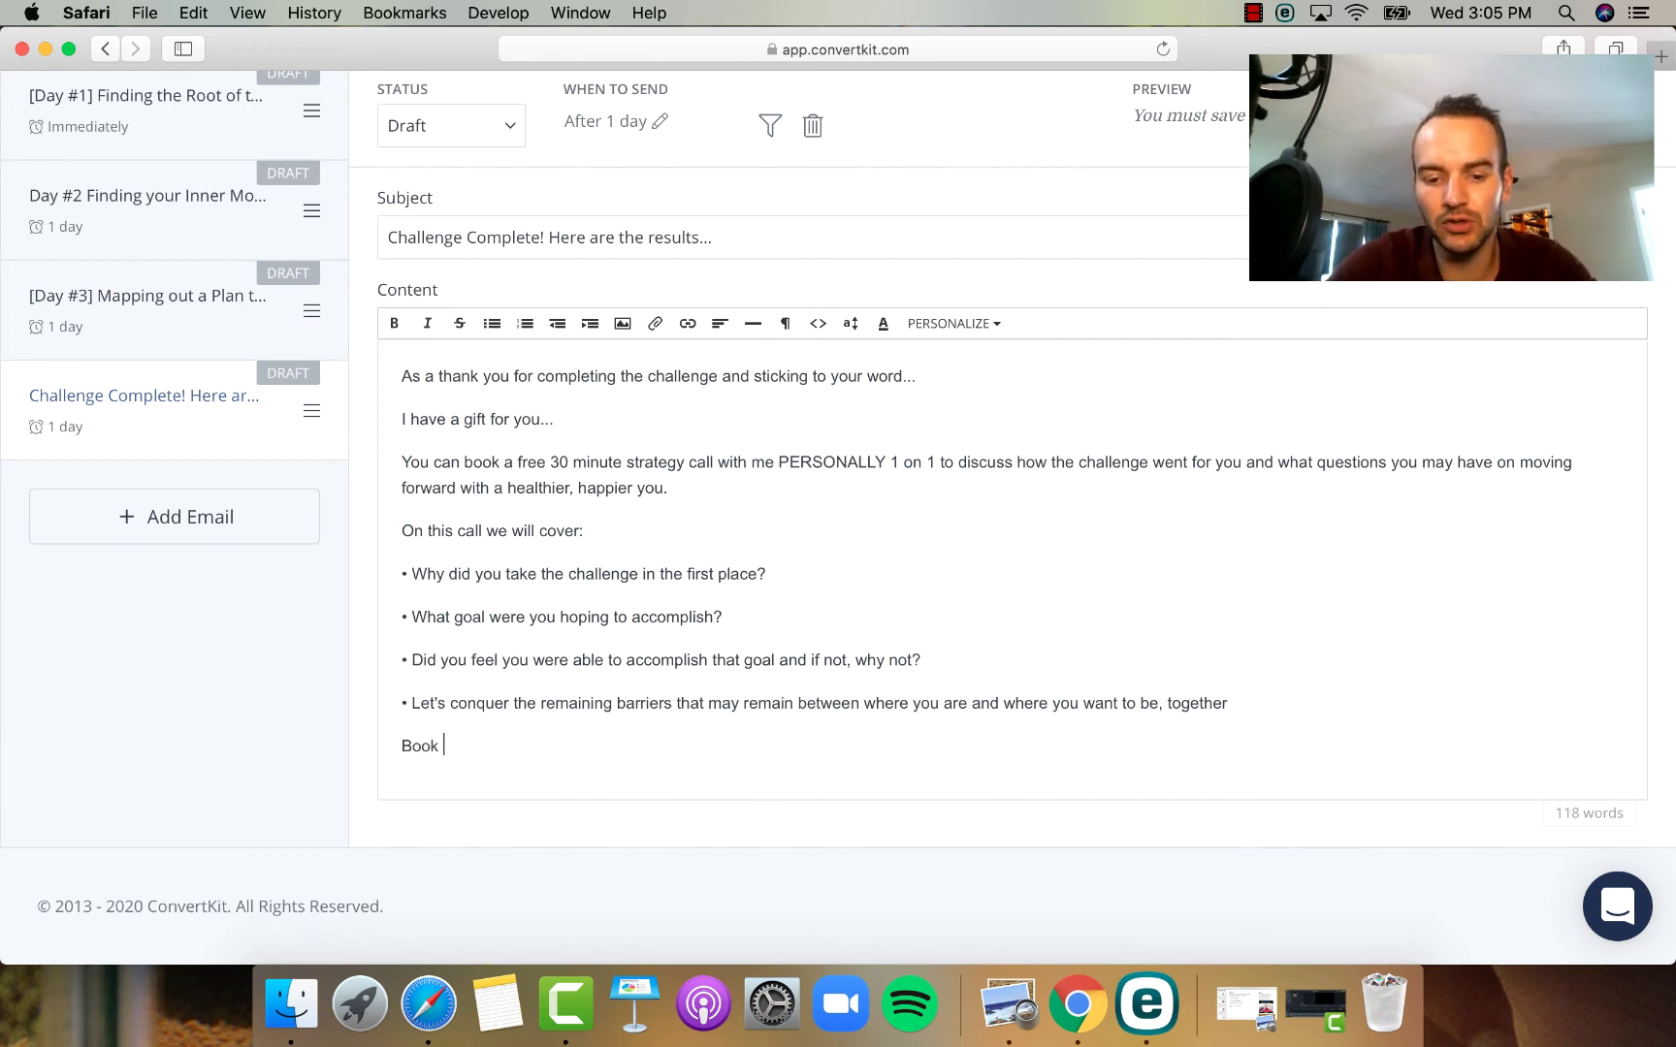
{"action": "type", "text": "your call here:"}
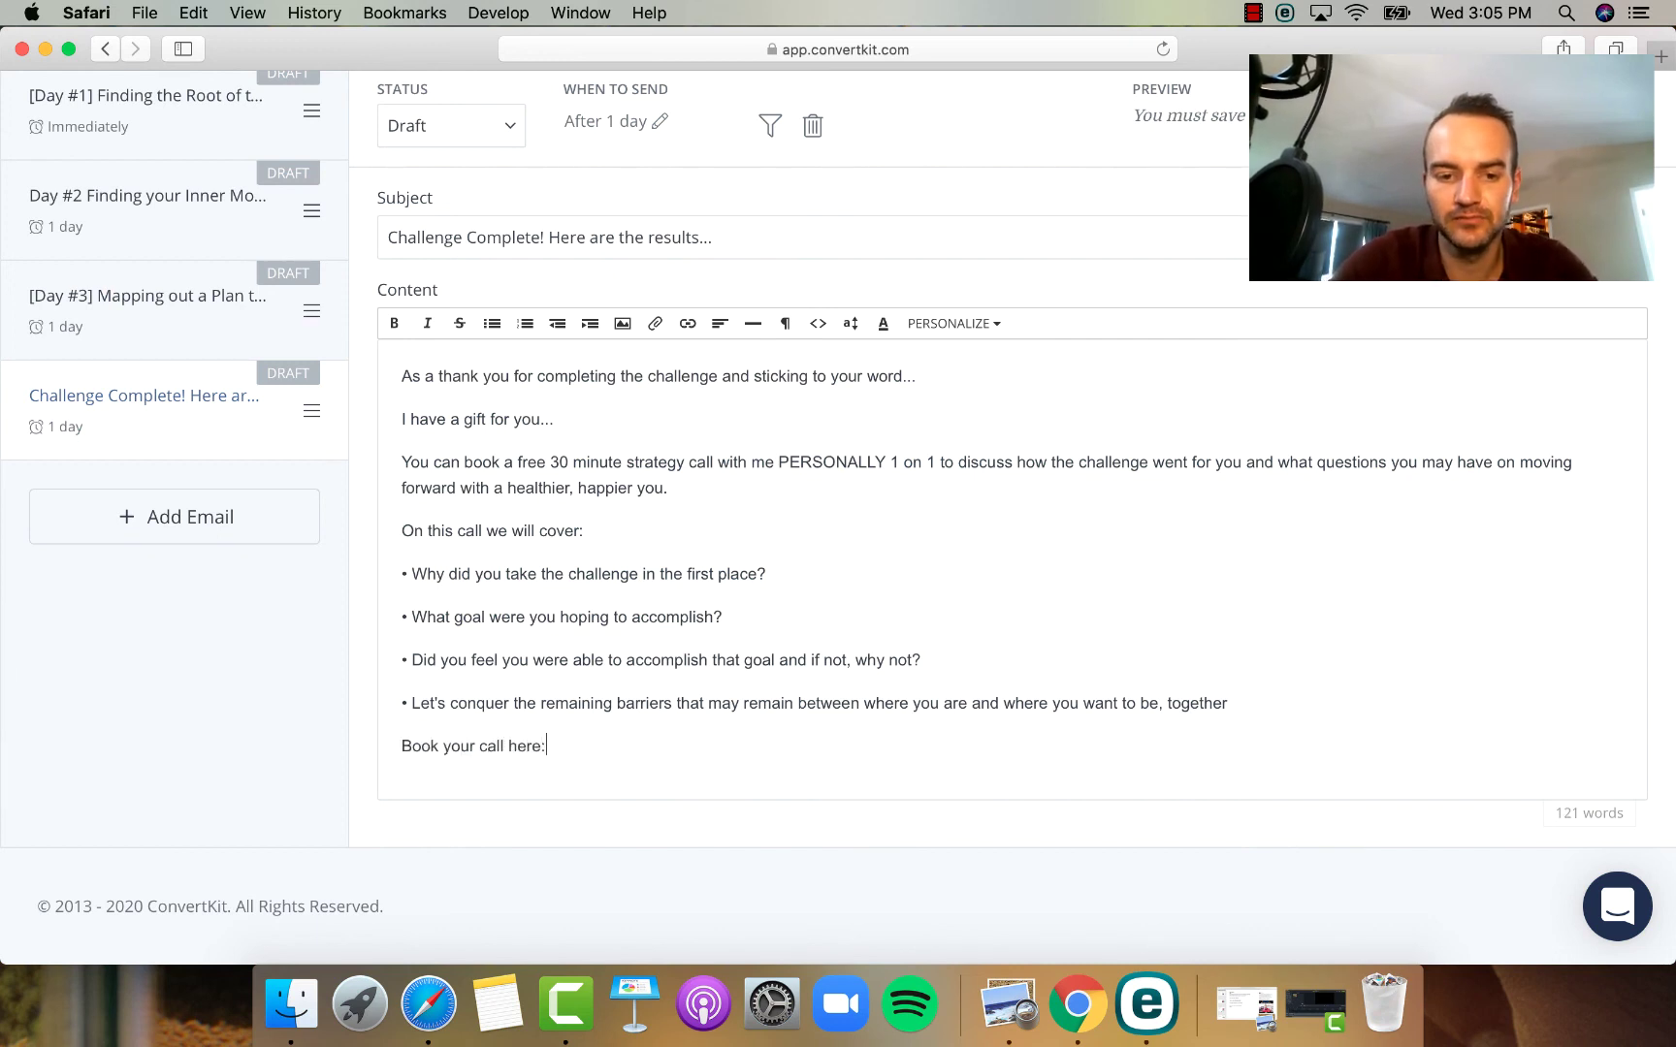
{"action": "type", "text": " link"}
- Close the email with a sign-off line reading "Sincerely," followed by the sender's first name
{"action": "key", "text": "Return"}
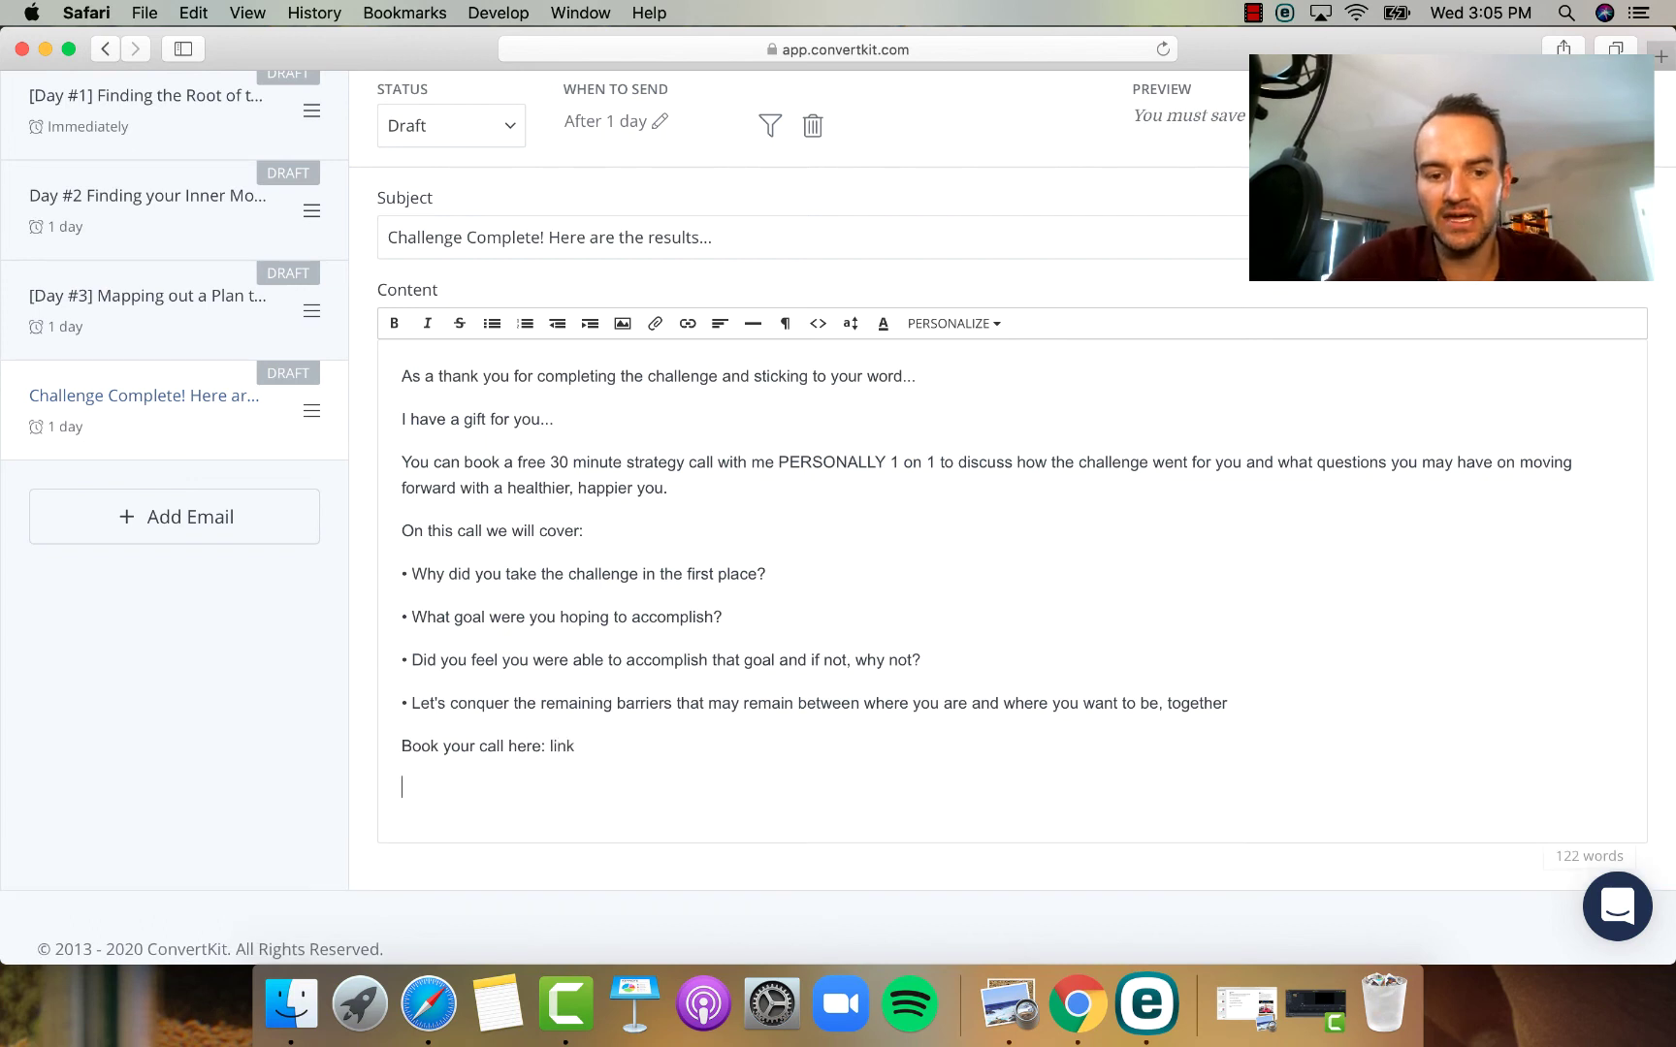
{"action": "type", "text": "Sincerely,"}
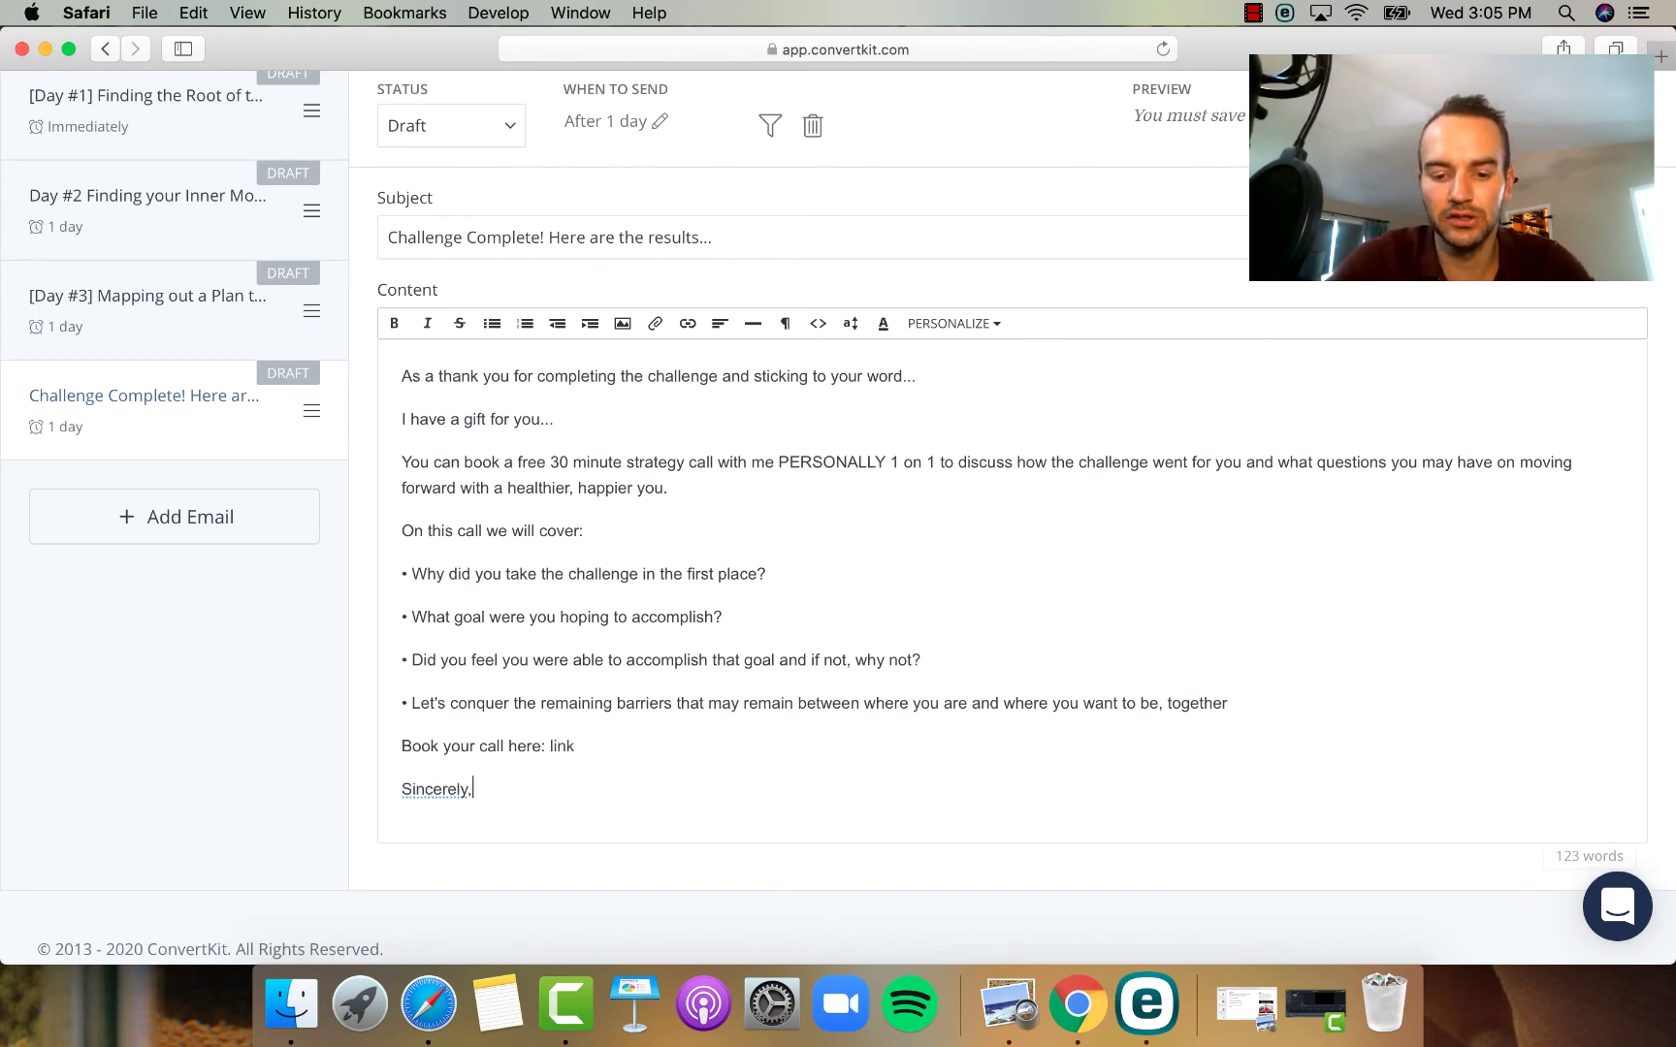
{"action": "type", "text": " Derek"}
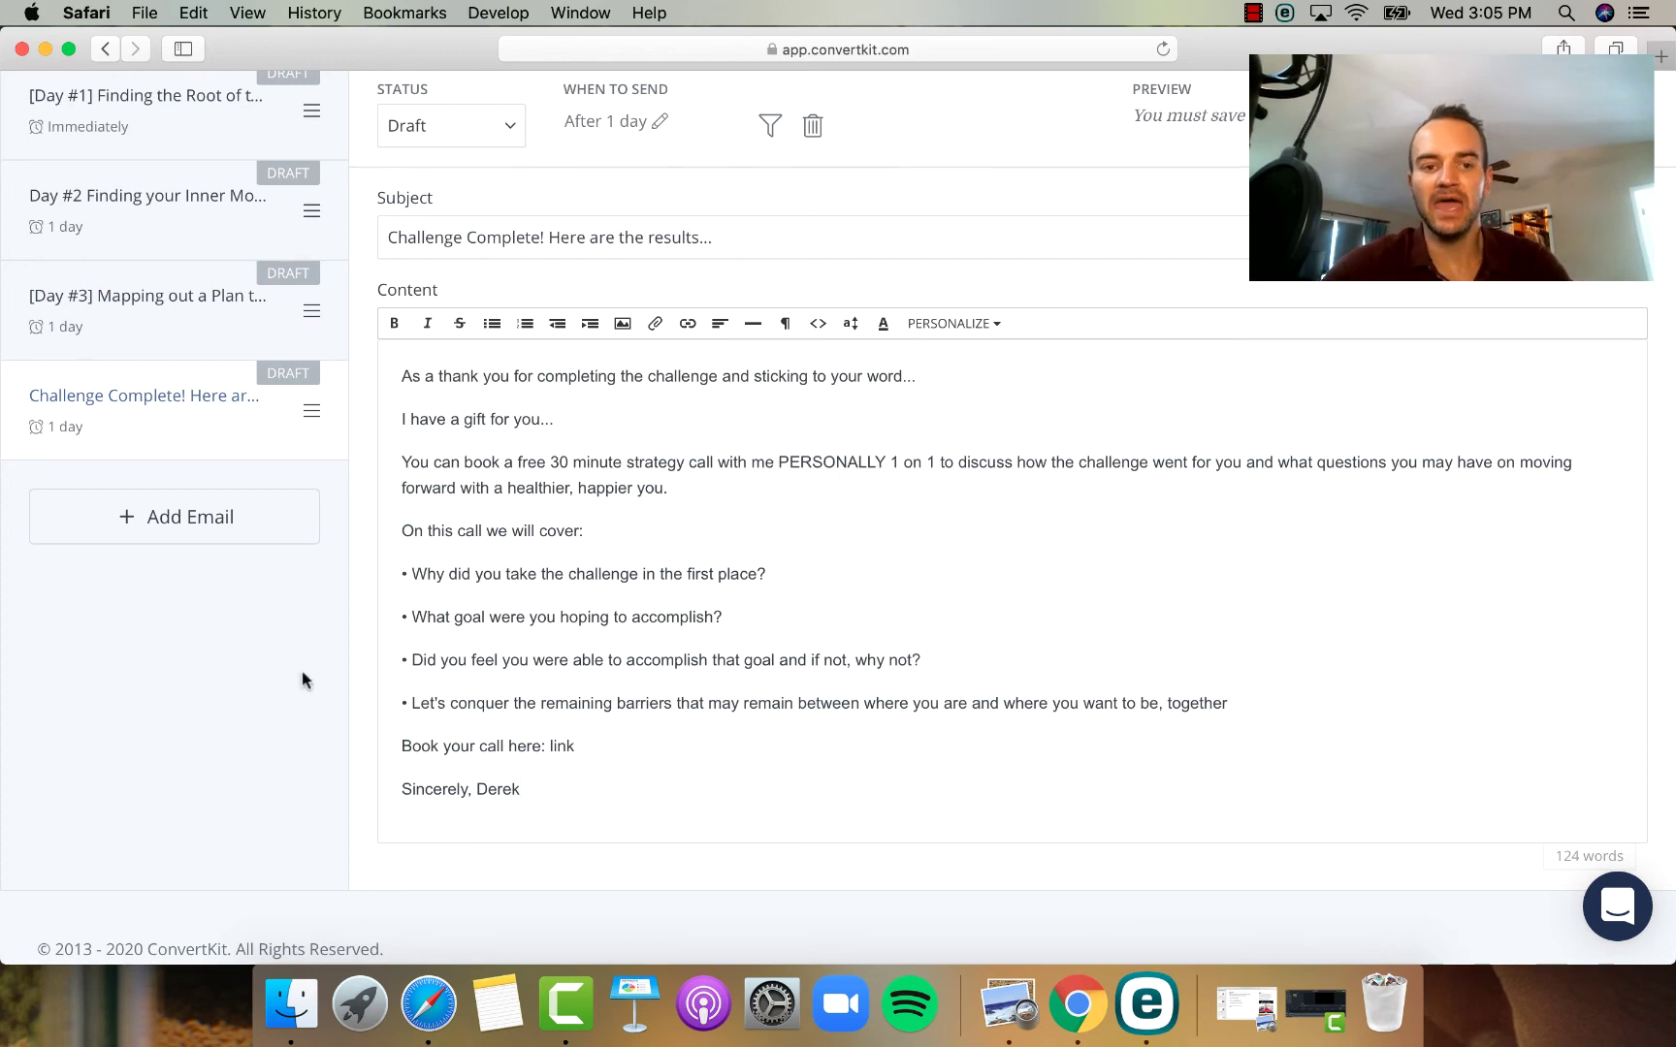
- Add a fifth email to the sequence and set it to send 3 days after the last email
{"action": "scroll", "coordinate": [257, 778], "scroll_direction": "up", "scroll_amount": 3}
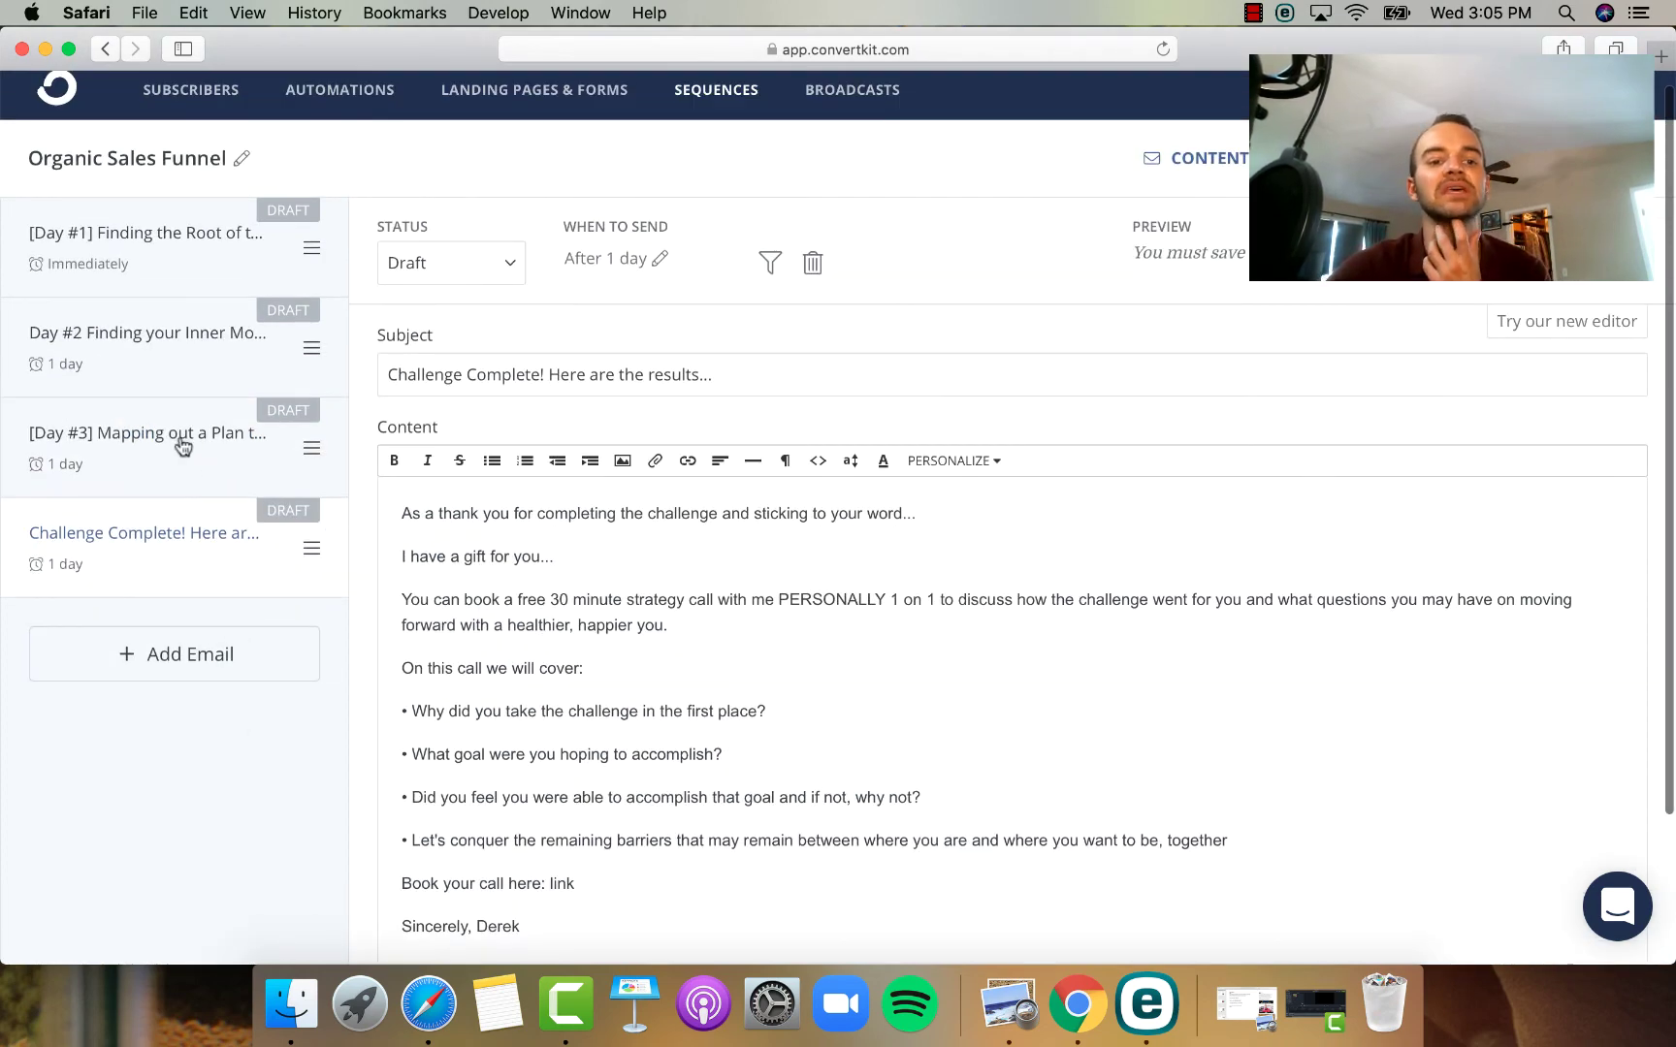
{"action": "left_click", "coordinate": [206, 654]}
{"action": "left_click", "coordinate": [651, 262]}
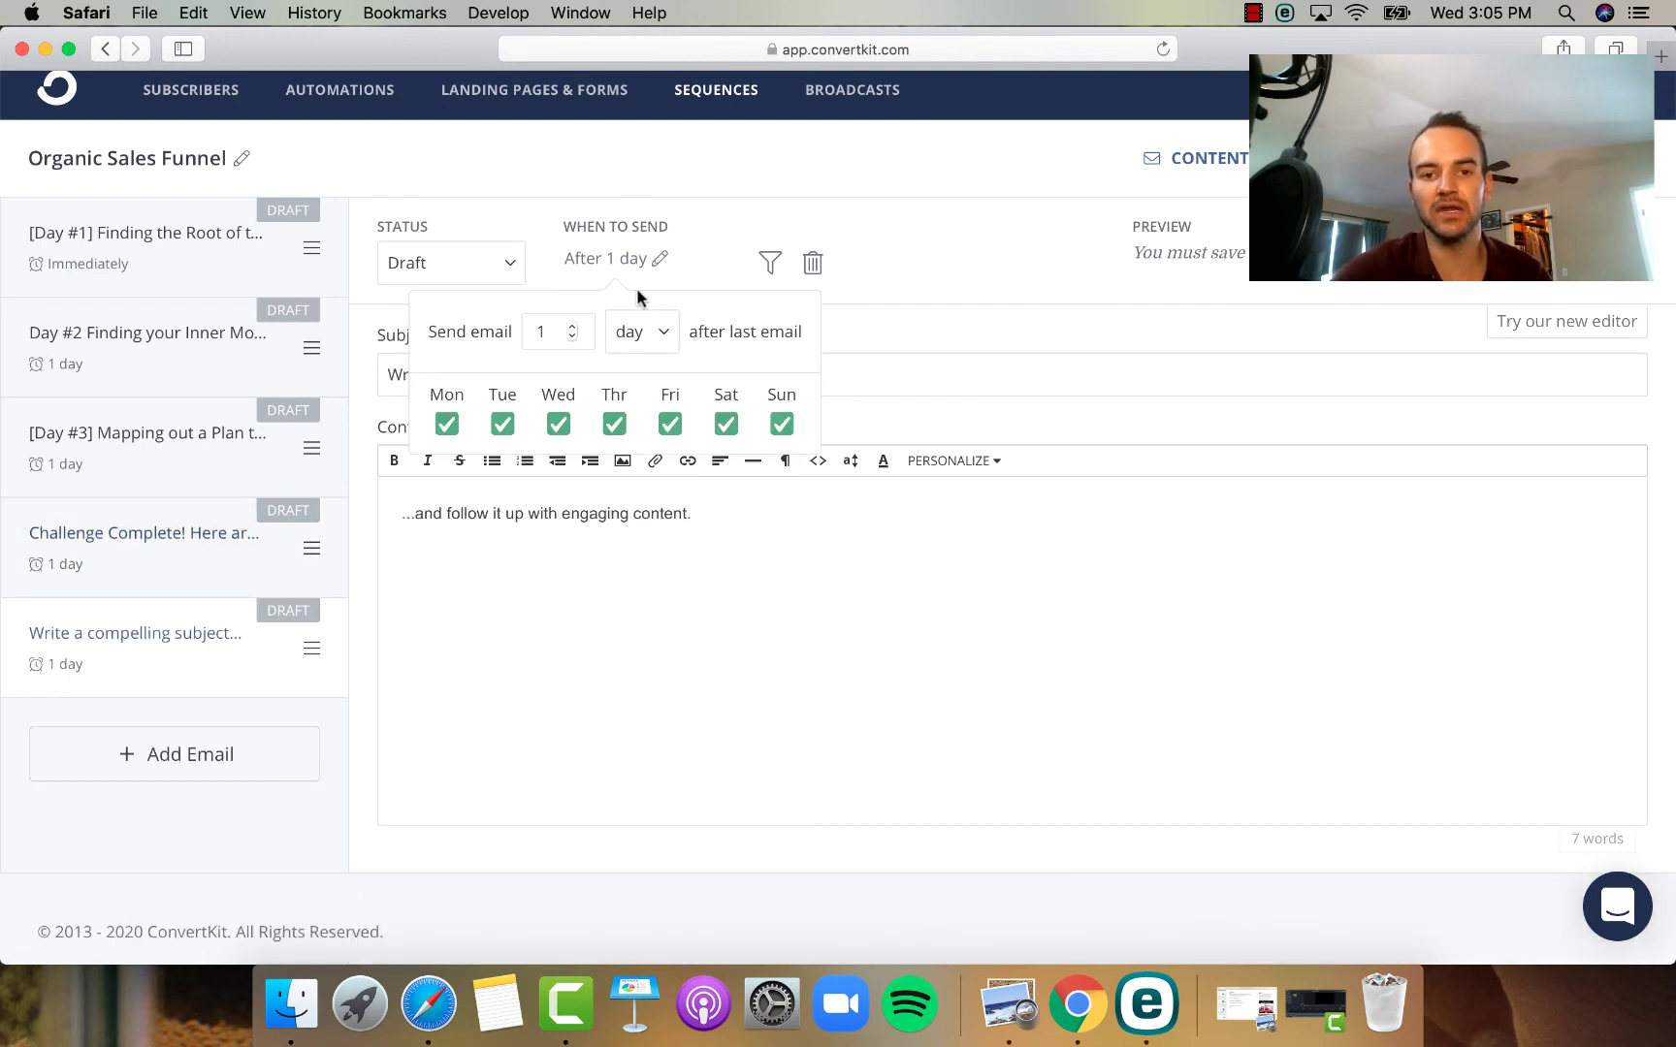
{"action": "double_click", "coordinate": [574, 327]}
{"action": "left_click", "coordinate": [549, 186]}
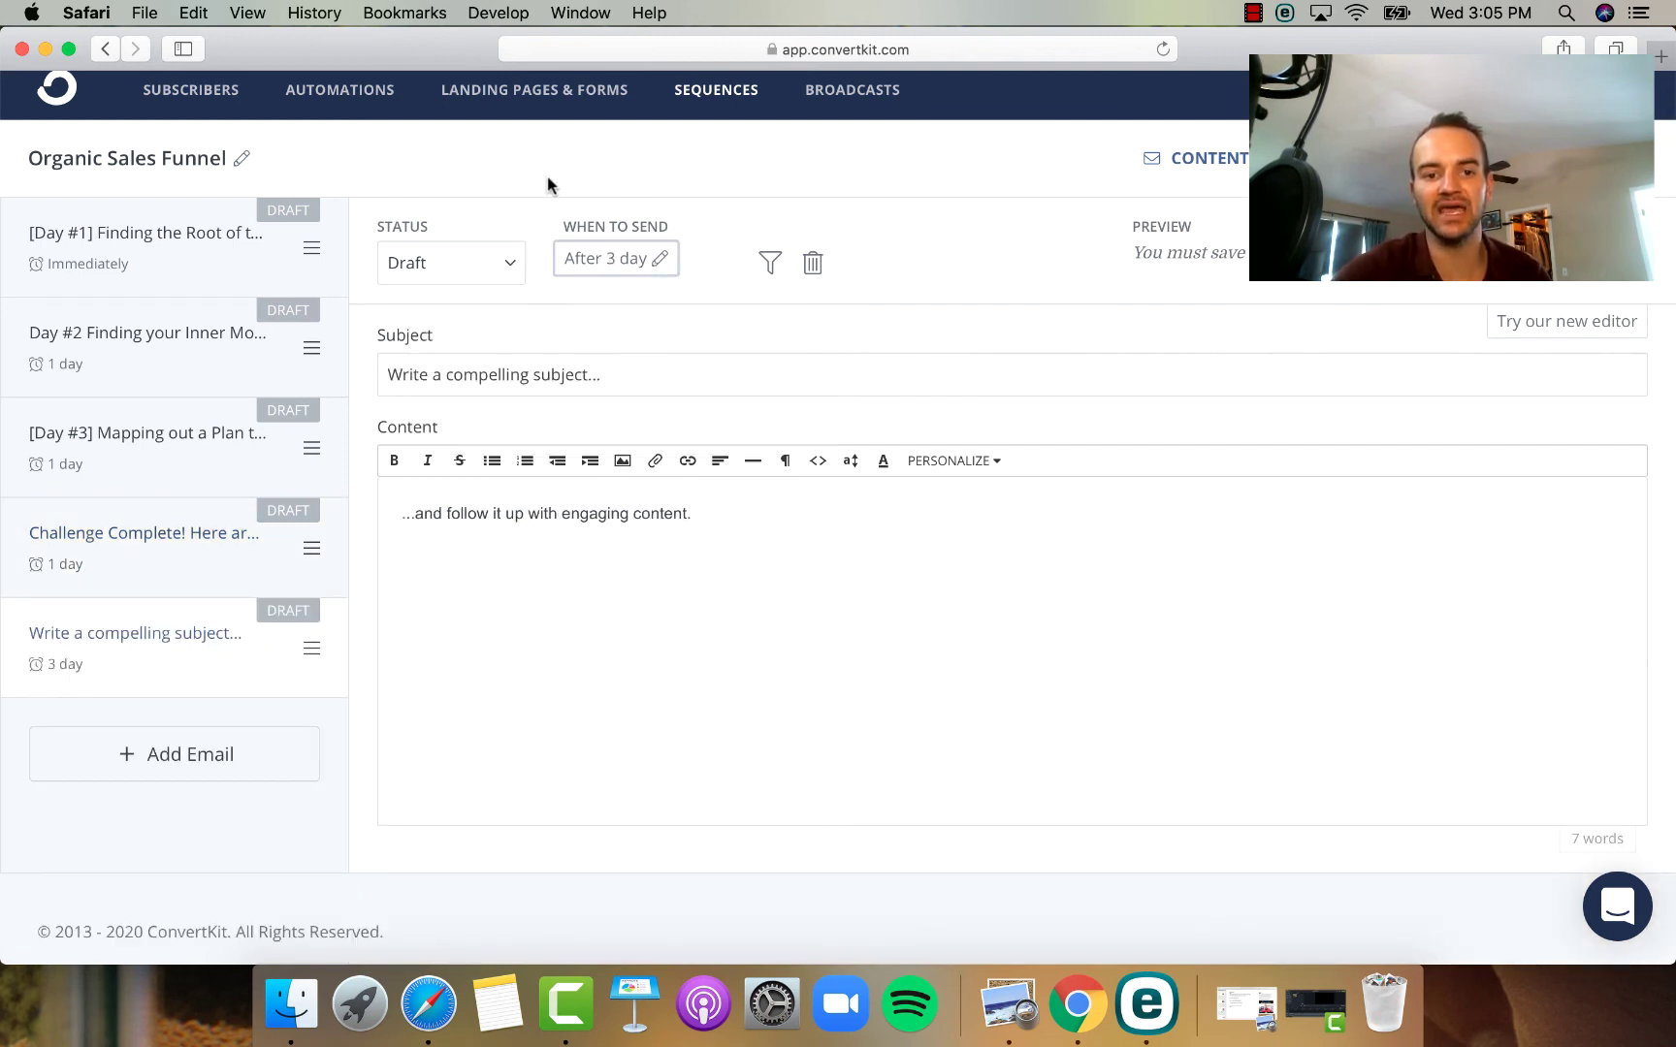
- Replace the new email's placeholder subject with "Did you see the free gift I giveaway for completing the challenge?"
{"action": "triple_click", "coordinate": [546, 374]}
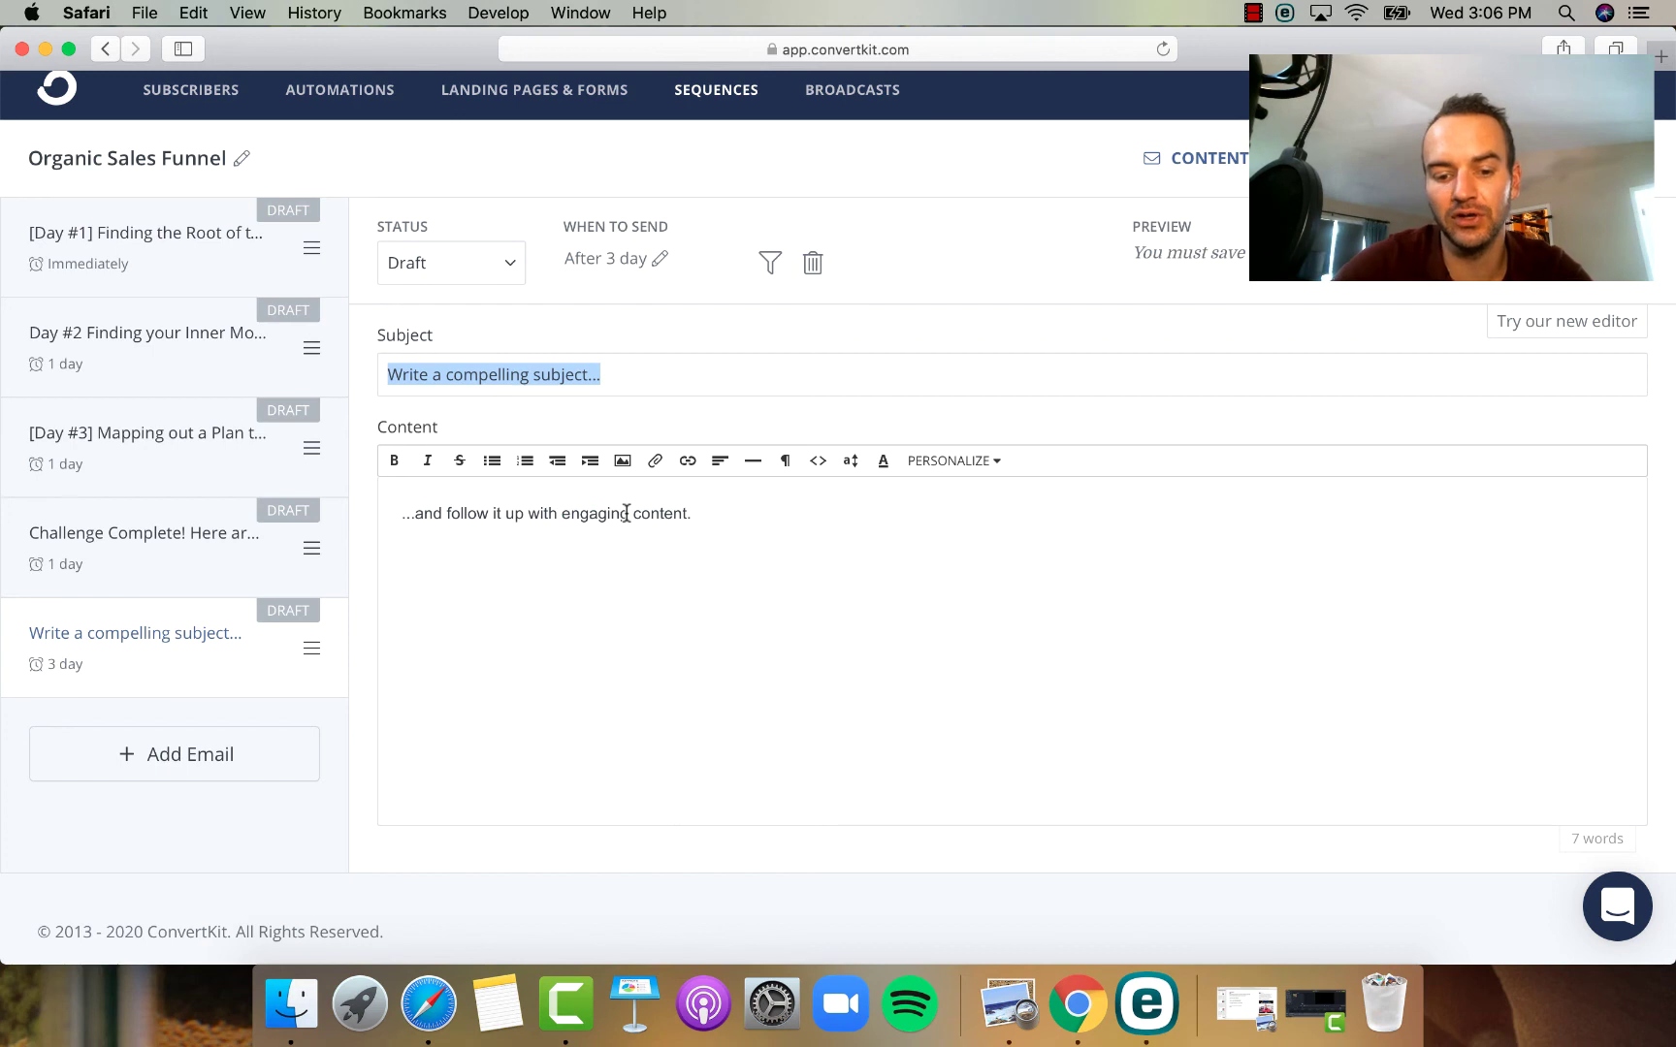
{"action": "type", "text": "Did you"}
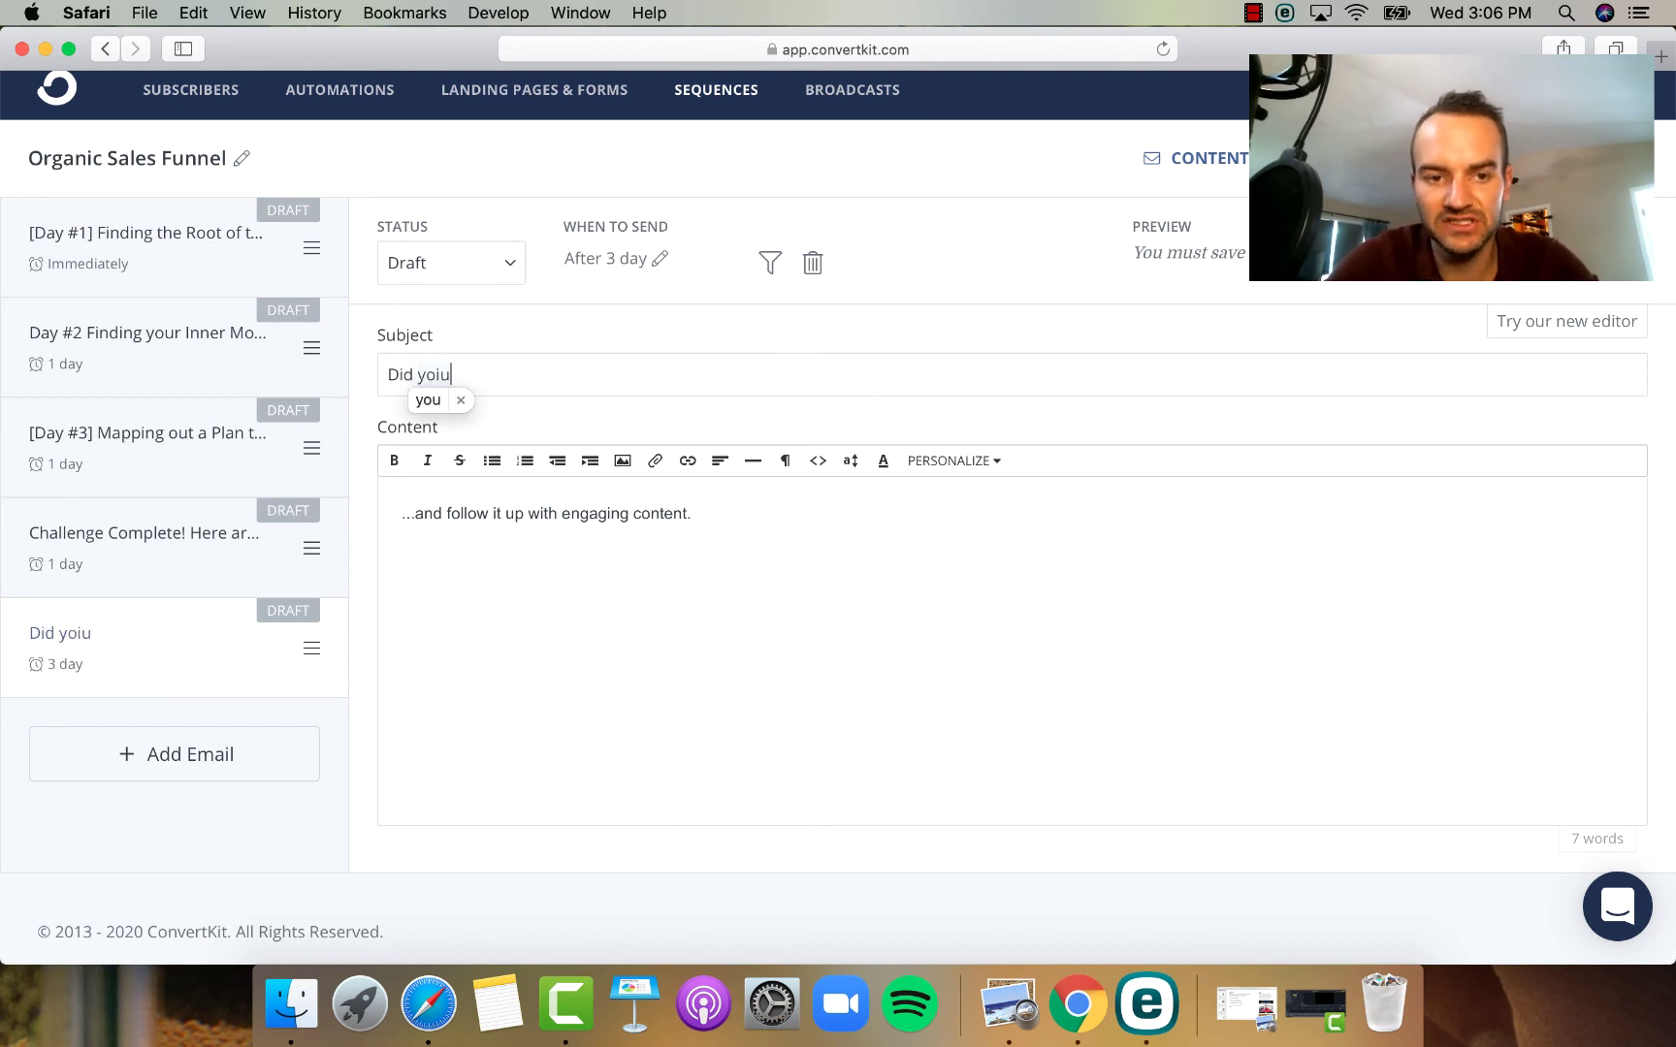
{"action": "key", "text": "BackSpace"}
{"action": "key", "text": "BackSpace"}
{"action": "type", "text": "ou"}
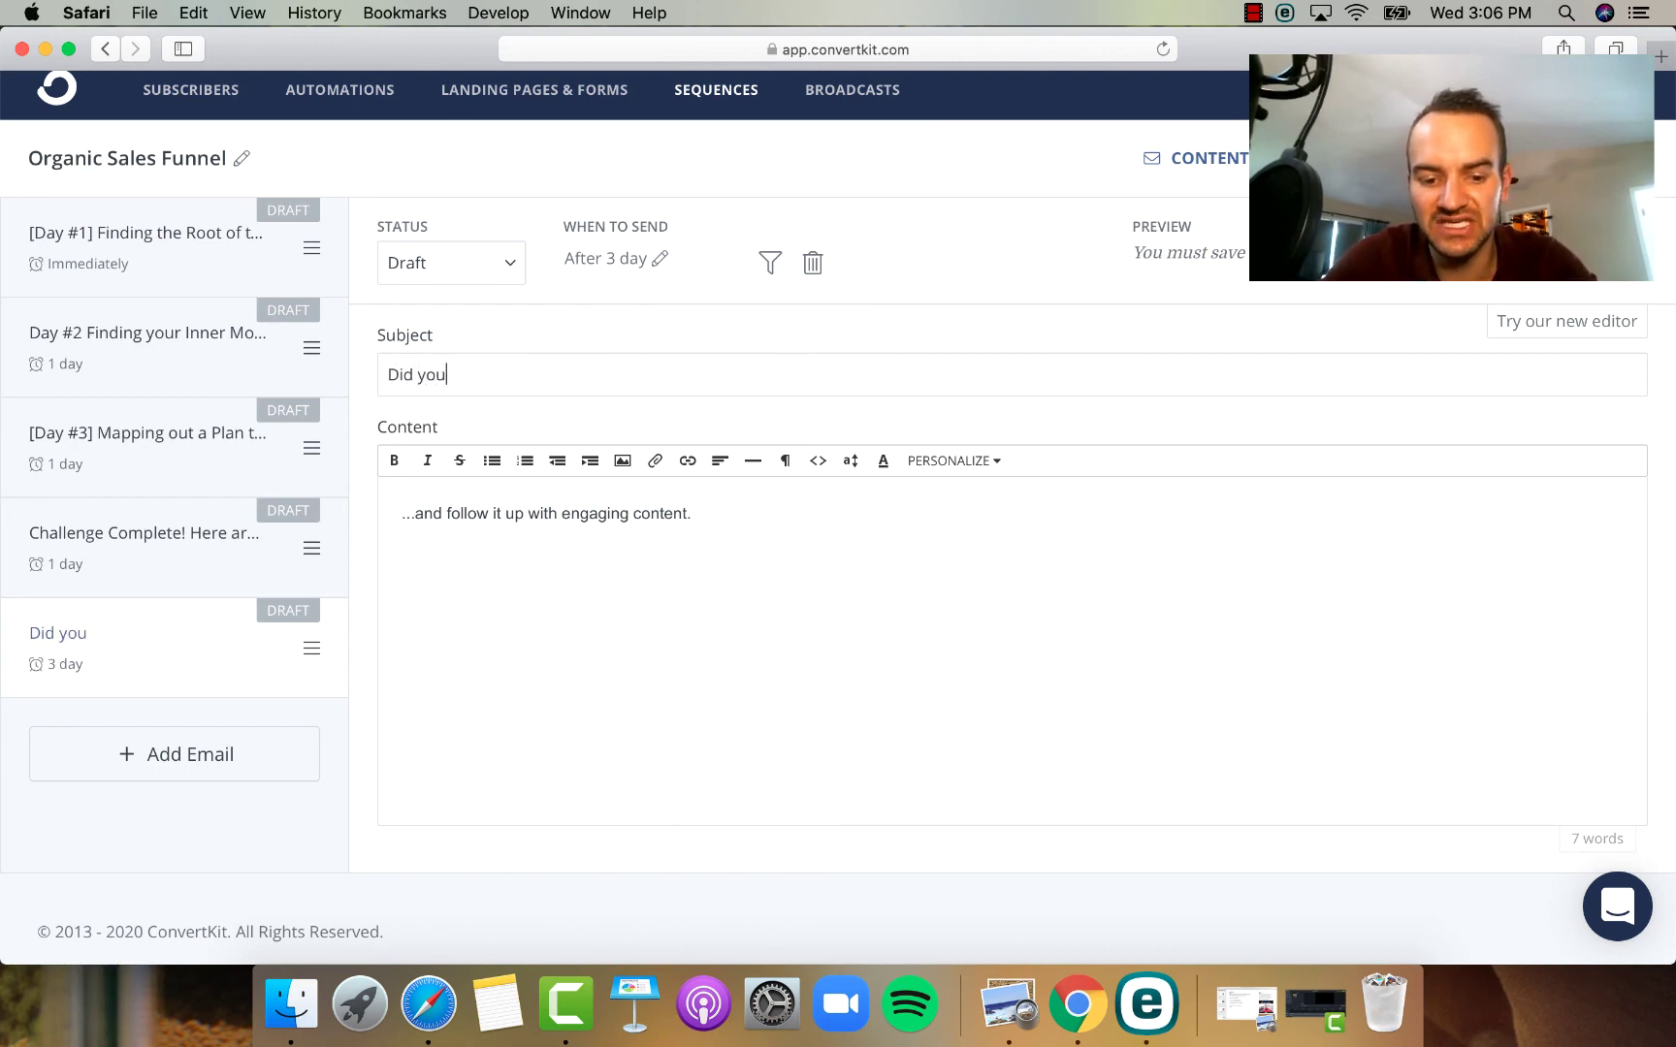
{"action": "type", "text": " see the free "}
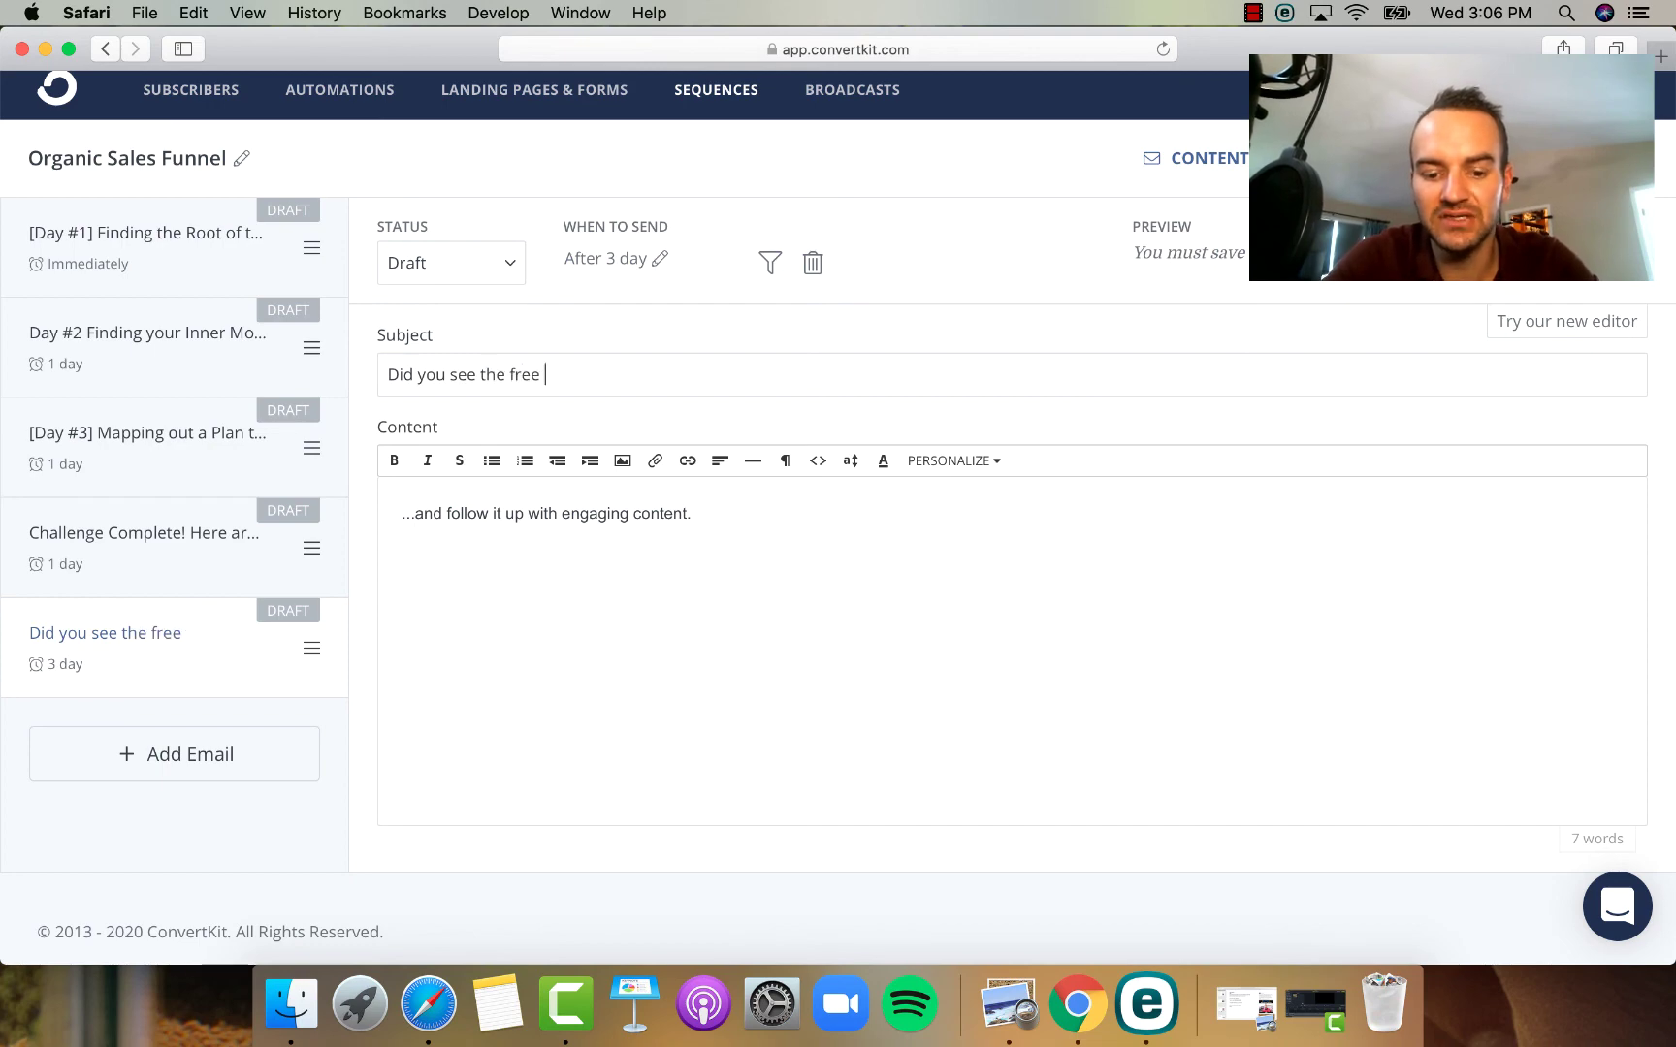
{"action": "type", "text": "gift I "}
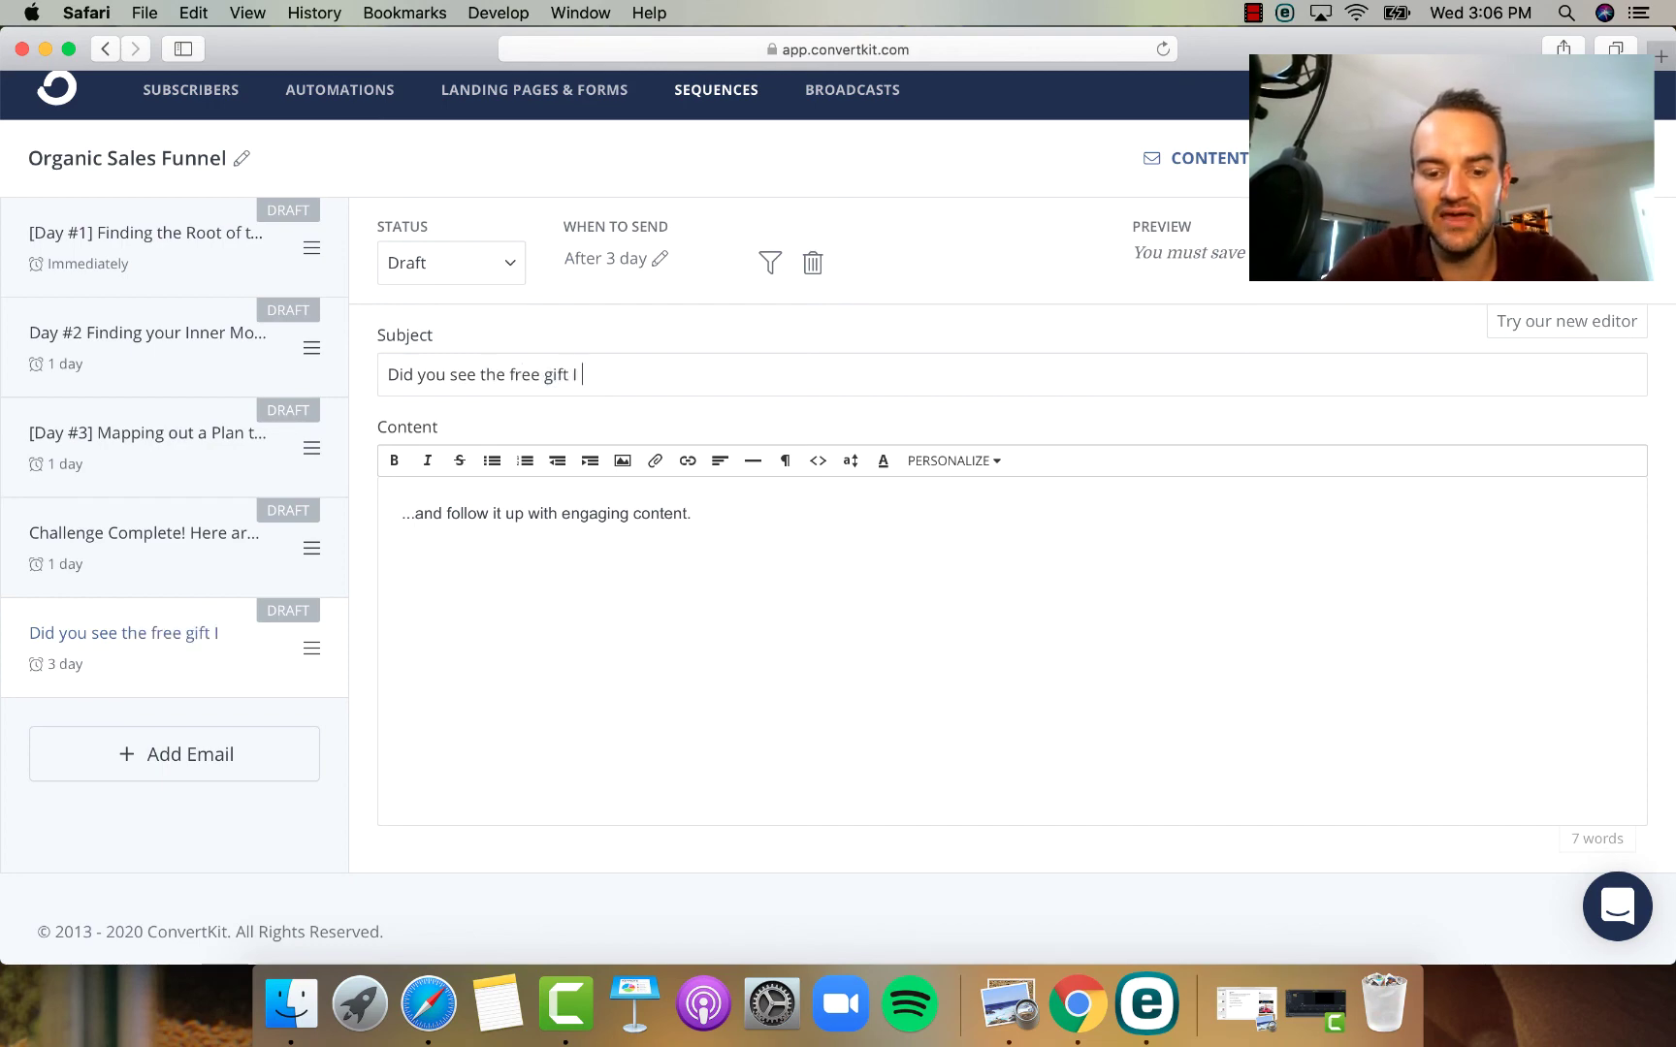
{"action": "type", "text": "gaveawa"}
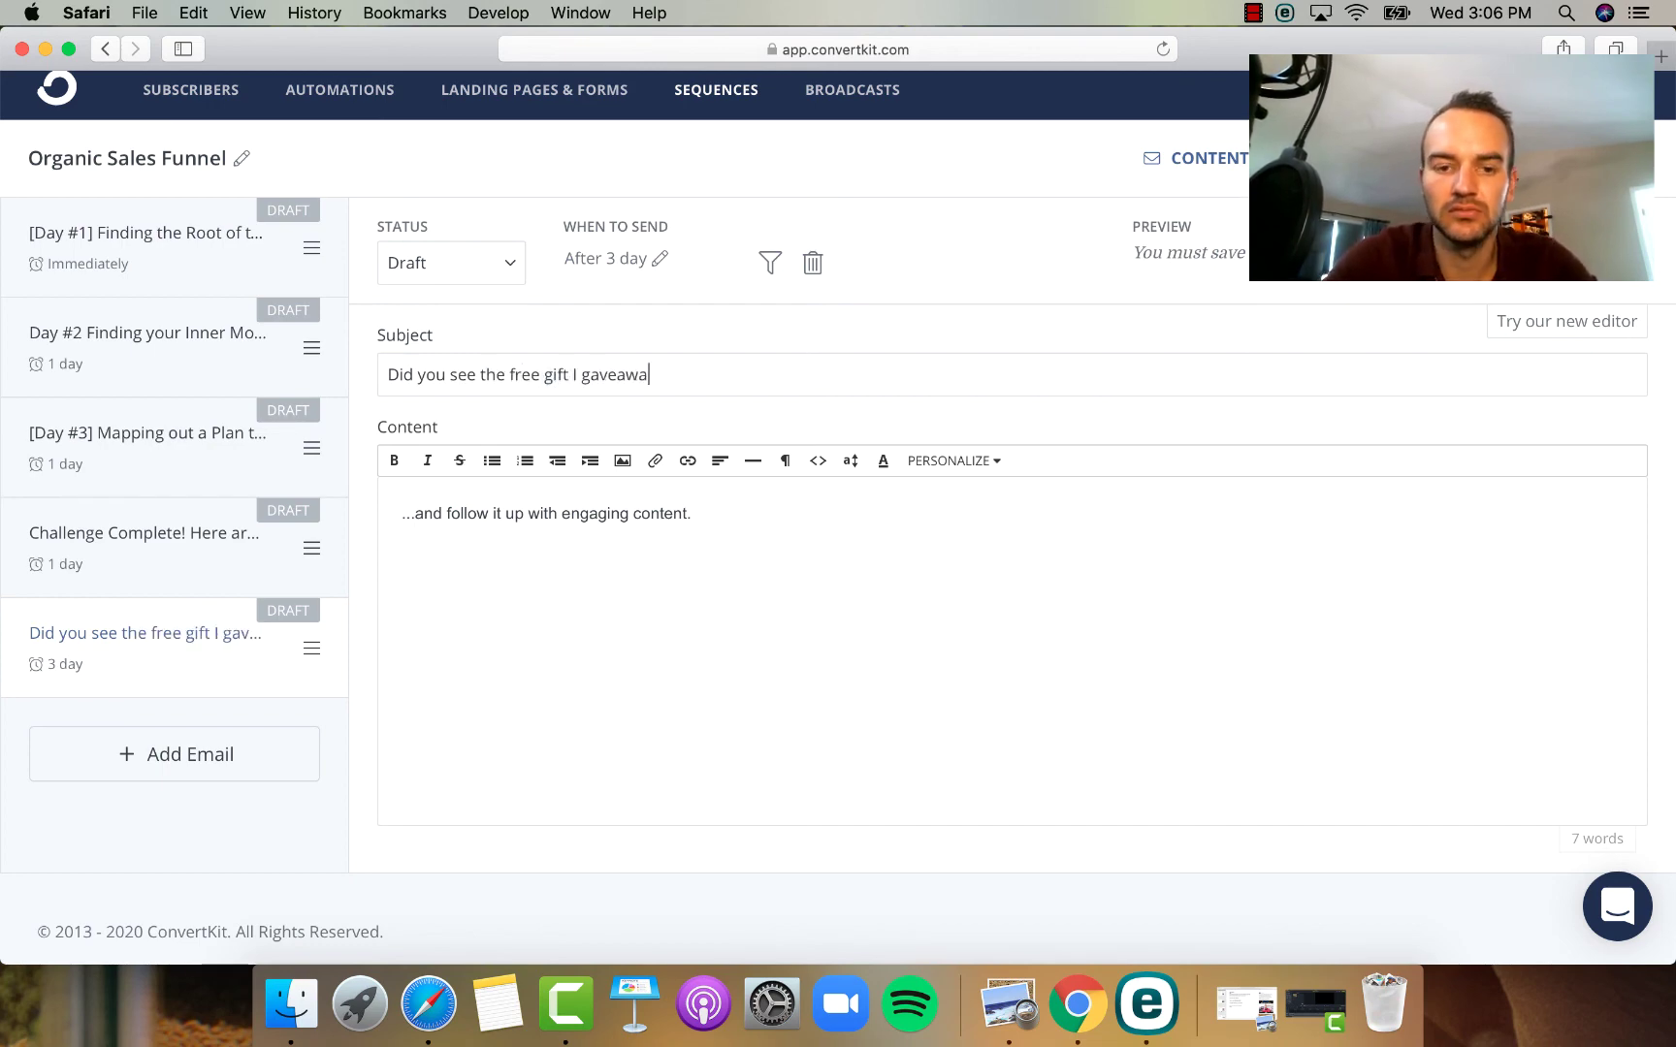
{"action": "key", "text": "BackSpace"}
{"action": "key", "text": "BackSpace"}
{"action": "key", "text": "BackSpace"}
{"action": "key", "text": "BackSpace"}
{"action": "key", "text": "BackSpace"}
{"action": "key", "text": "BackSpace"}
{"action": "type", "text": "iveaway for comp"}
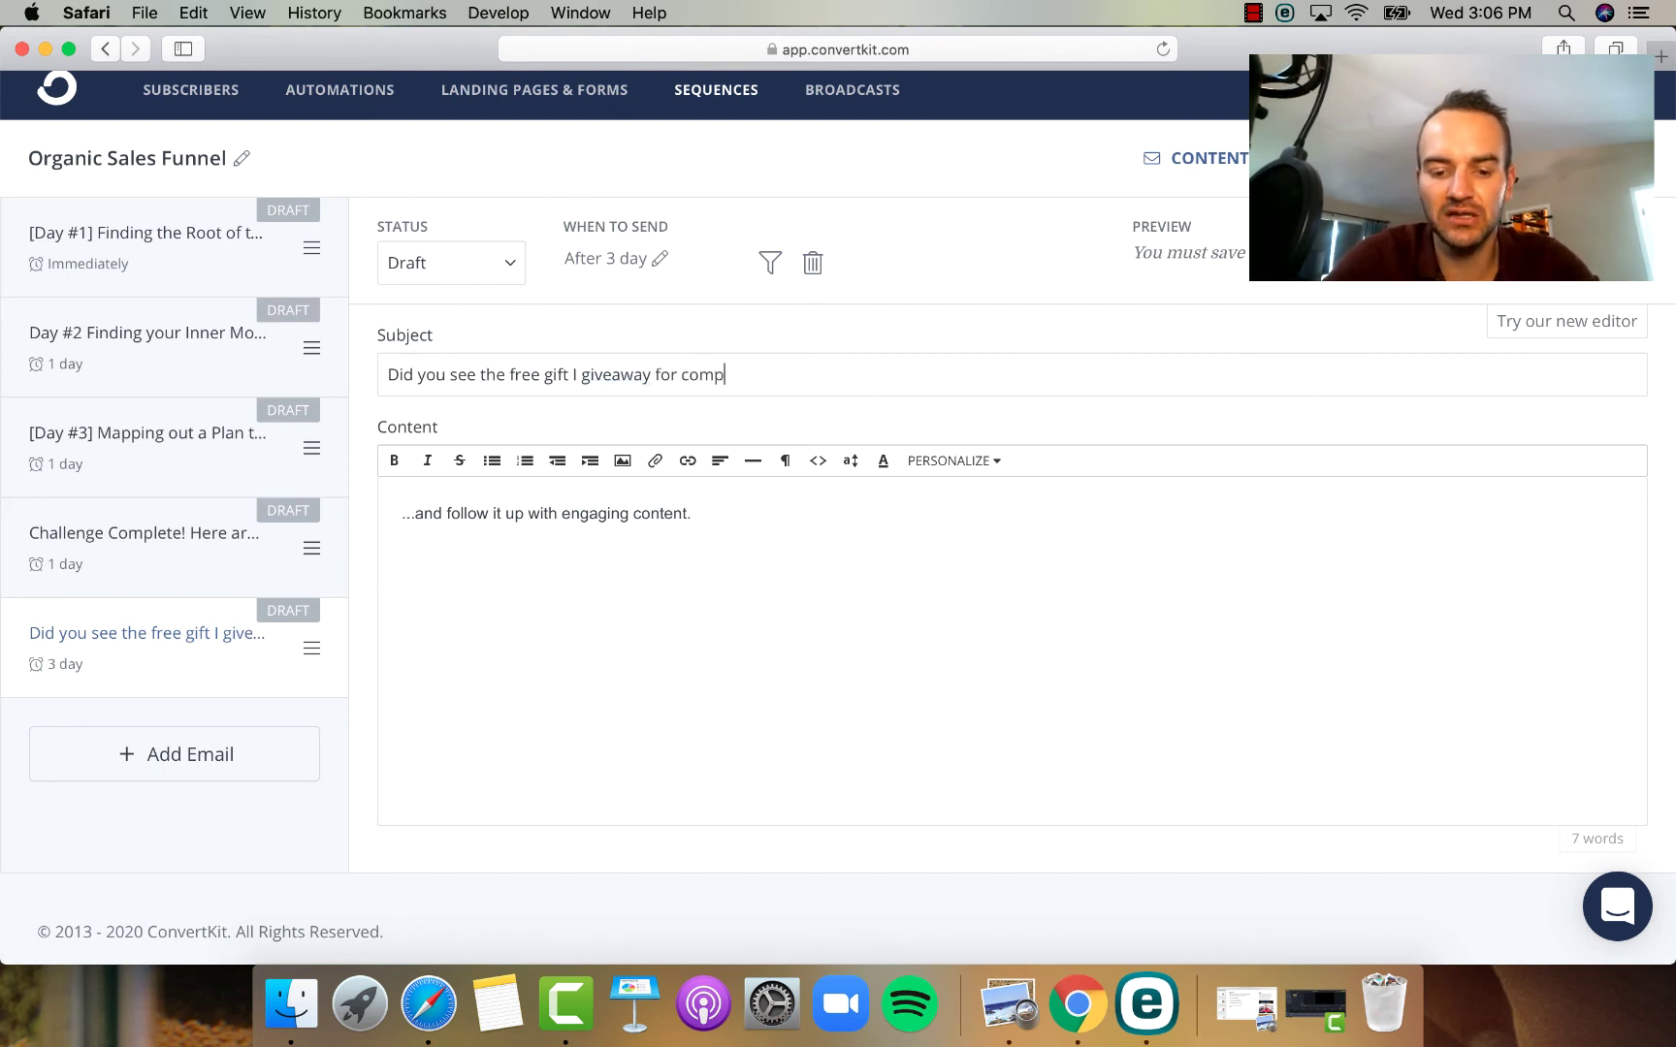
{"action": "type", "text": "leting the challenge?"}
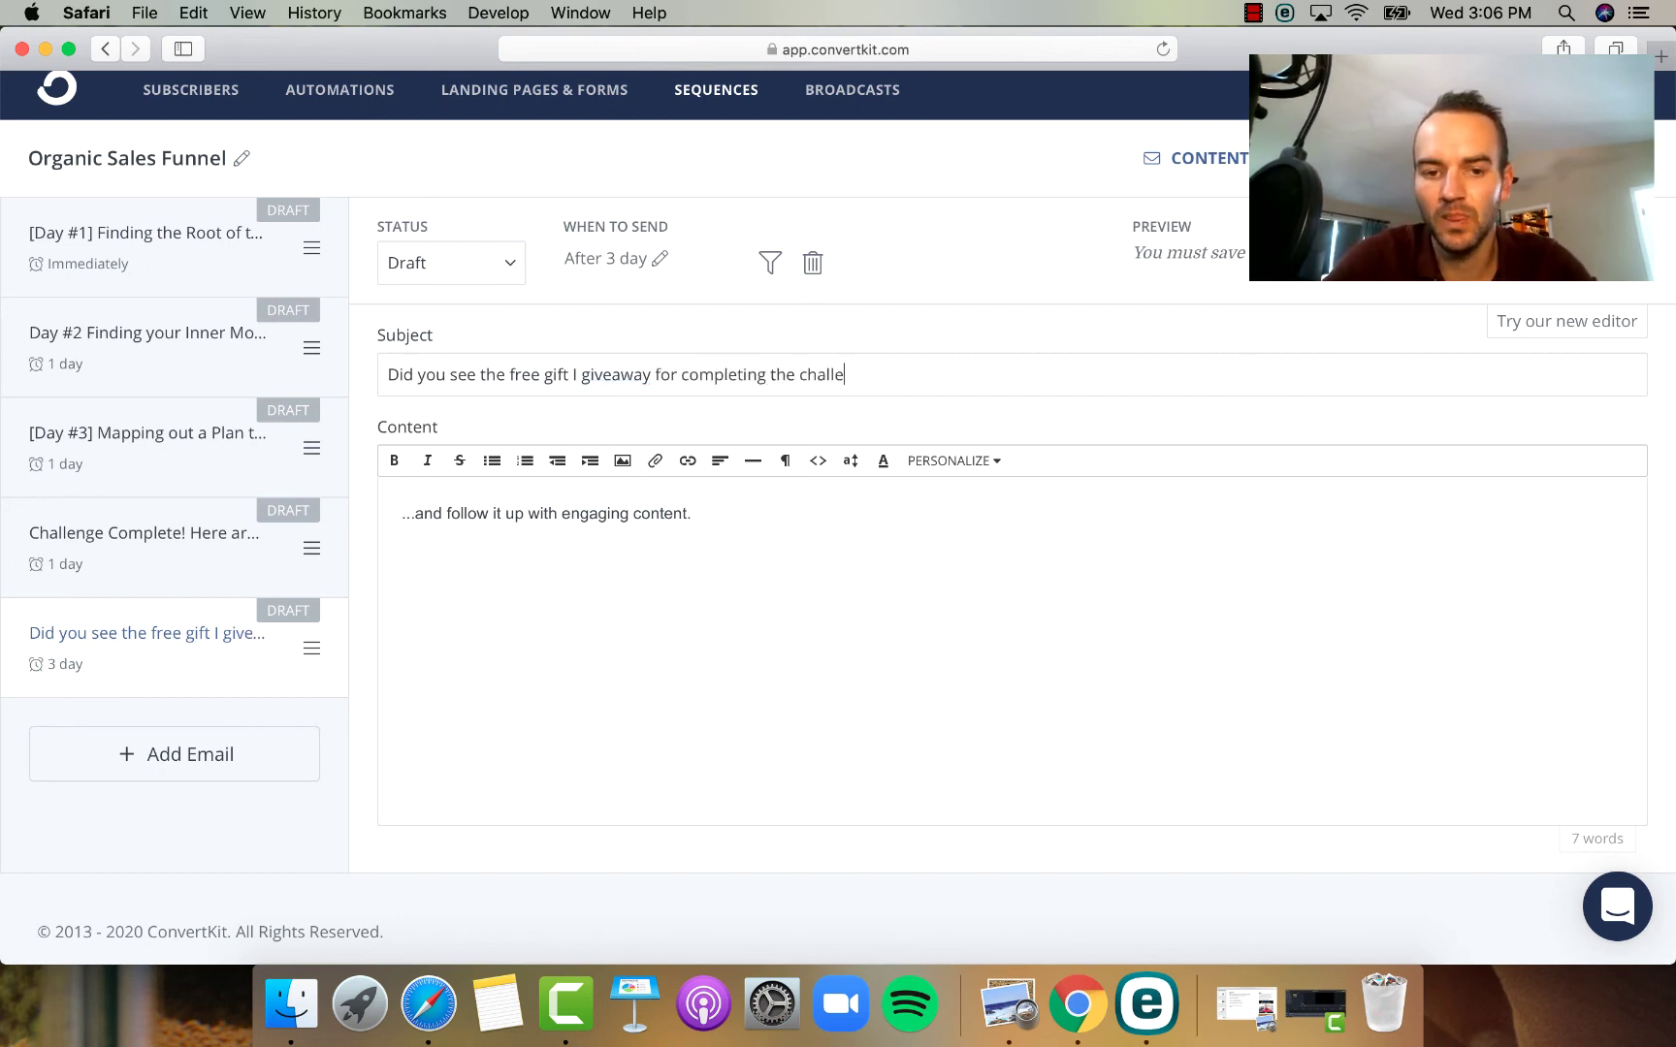
- Remove the word "free" from the fifth email's subject so it reads "Did you see the gift I giveaway for completing the challenge?"
{"action": "left_click", "coordinate": [544, 375]}
{"action": "key", "text": "BackSpace"}
{"action": "key", "text": "BackSpace"}
{"action": "key", "text": "BackSpace"}
{"action": "key", "text": "BackSpace"}
{"action": "key", "text": "BackSpace"}
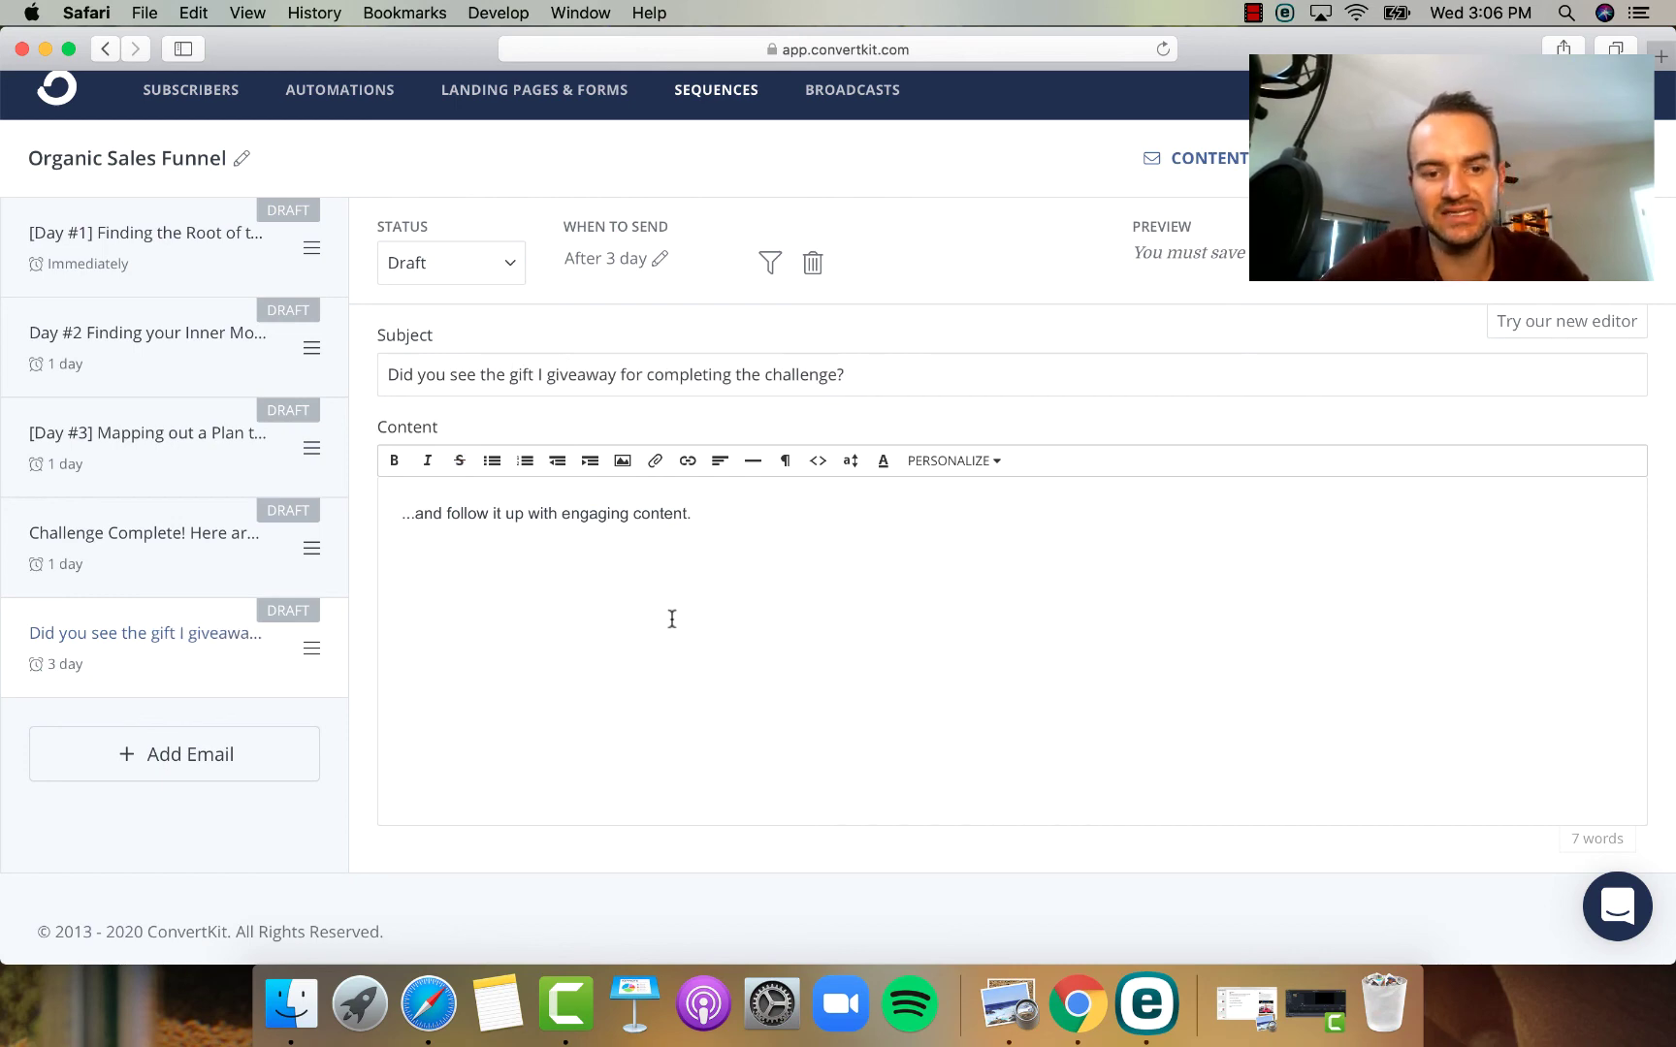
- In the "Challenge Complete!" email, replace "free" with "no cost" before "30 minute strategy call"
{"action": "left_click", "coordinate": [169, 586]}
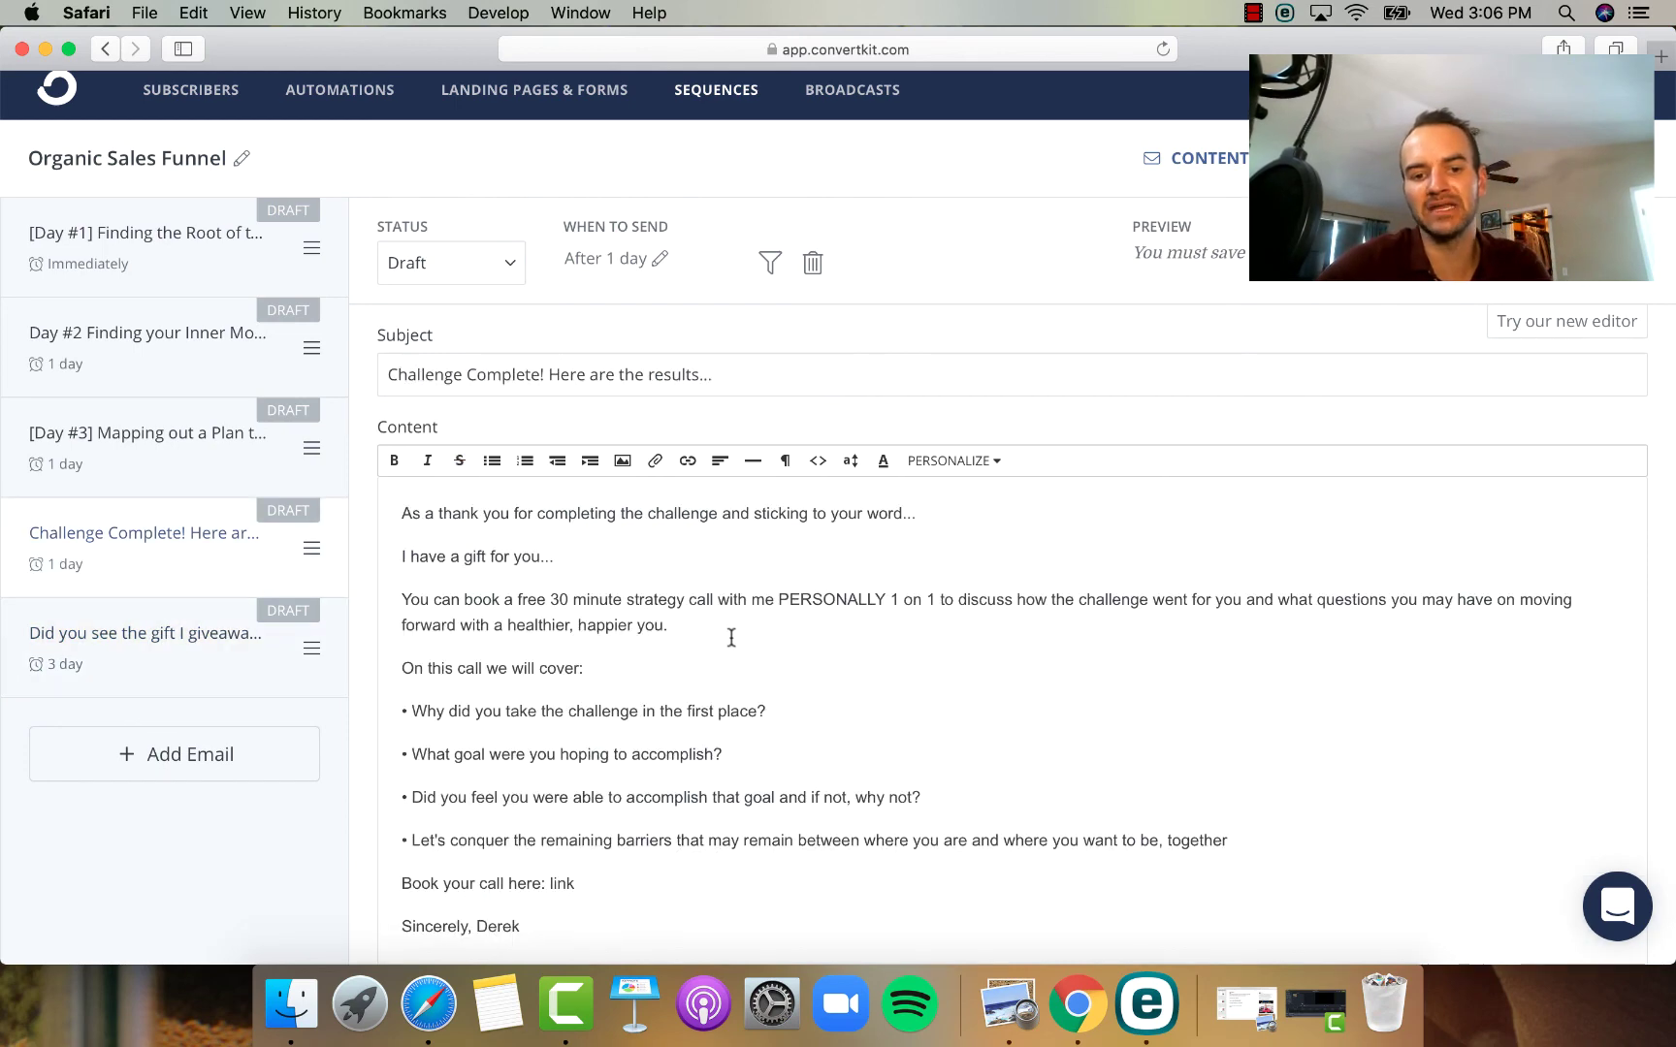
{"action": "left_click", "coordinate": [546, 600]}
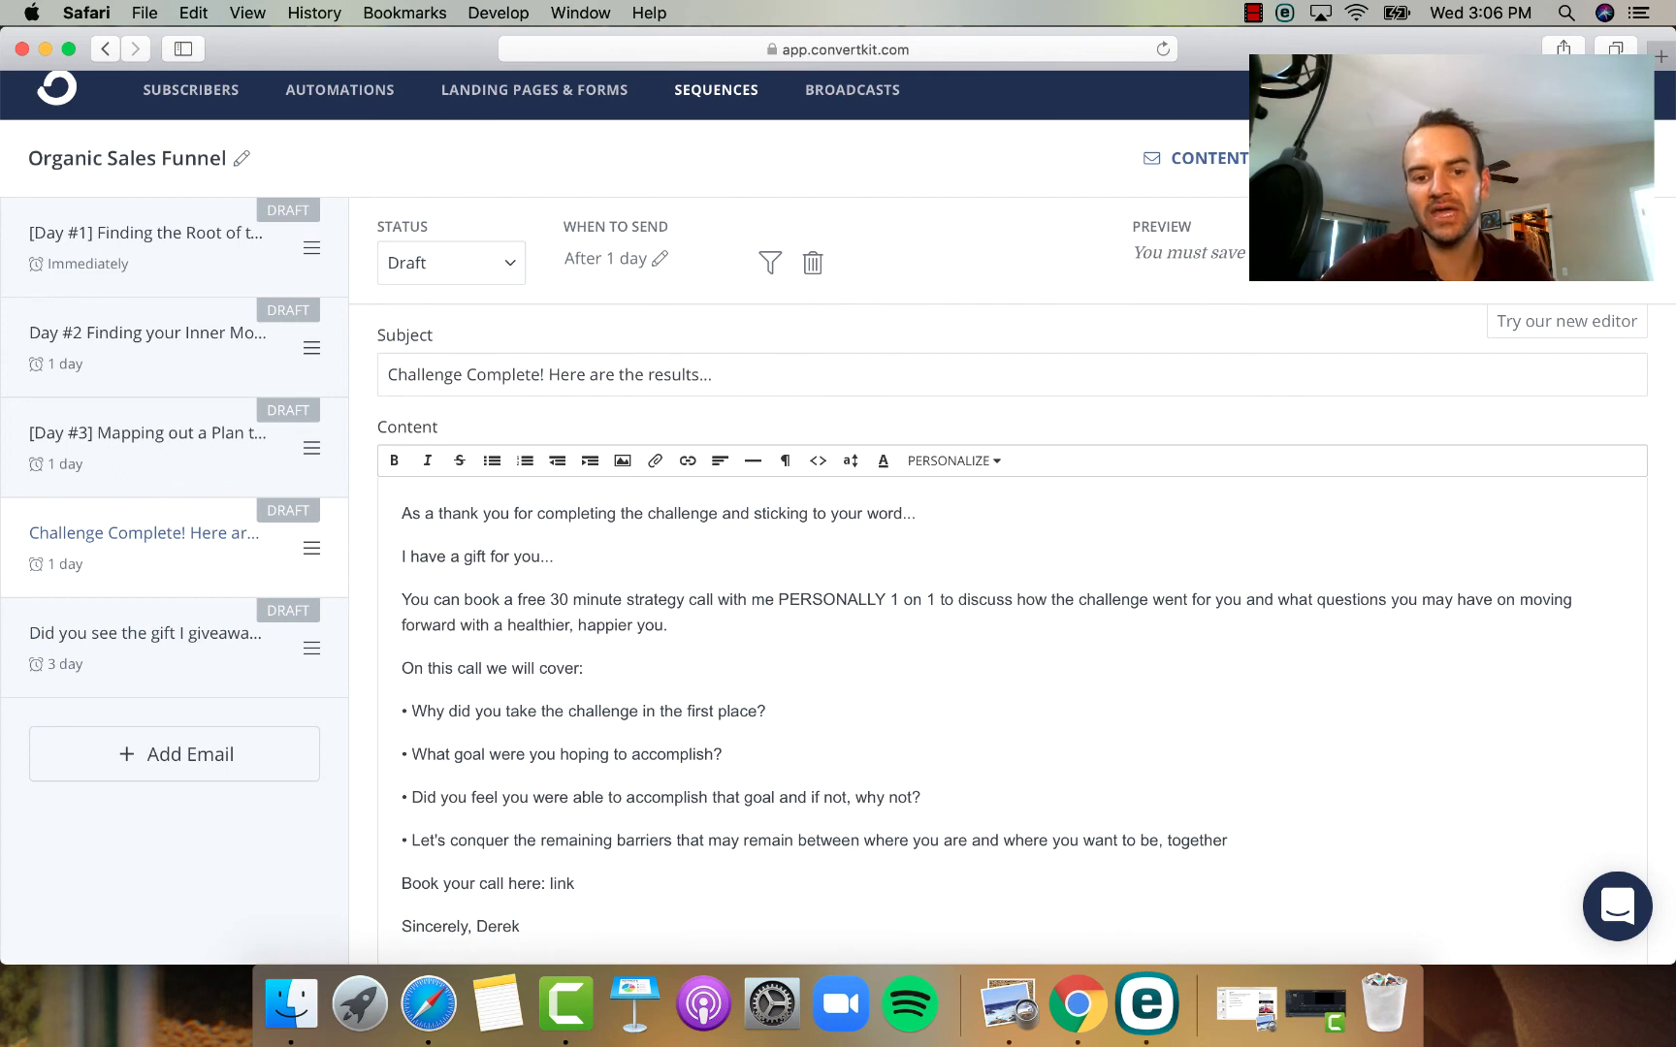
{"action": "key", "text": "BackSpace"}
{"action": "key", "text": "BackSpace"}
{"action": "key", "text": "BackSpace"}
{"action": "key", "text": "BackSpace"}
{"action": "key", "text": "BackSpace"}
{"action": "type", "text": "no cost"}
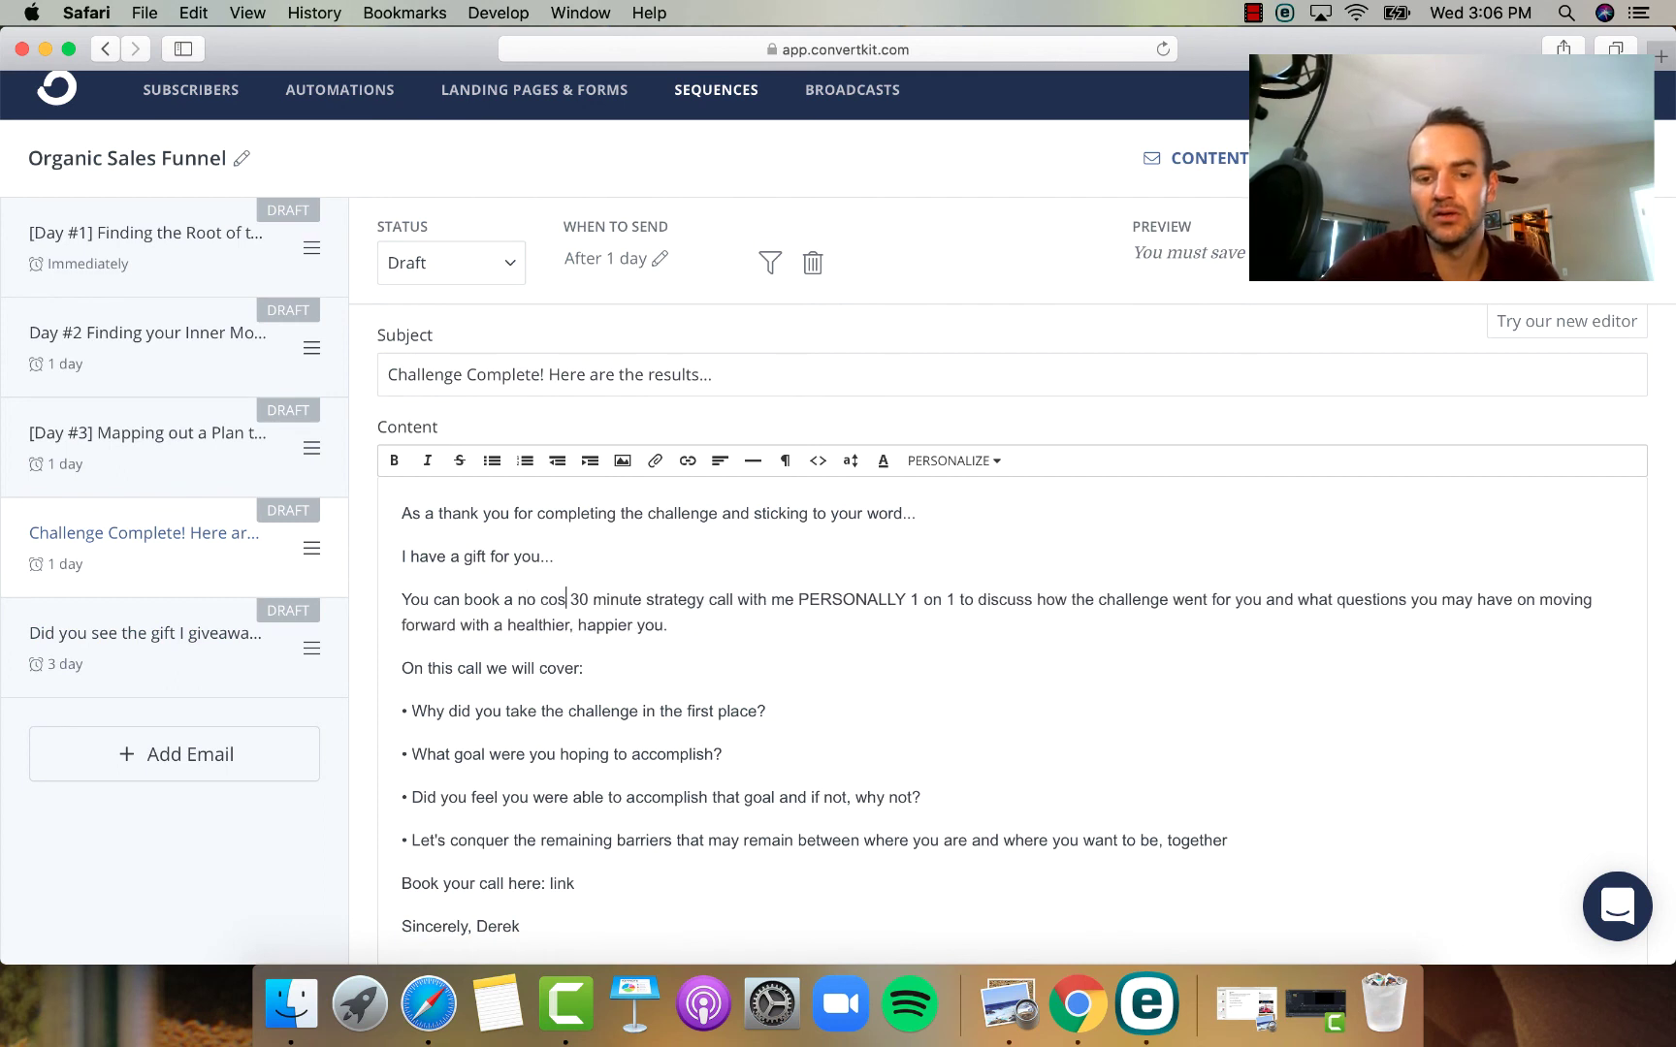
- Return to the fifth email and correct "giveaway" to "gave away" in its subject
{"action": "left_click", "coordinate": [155, 649]}
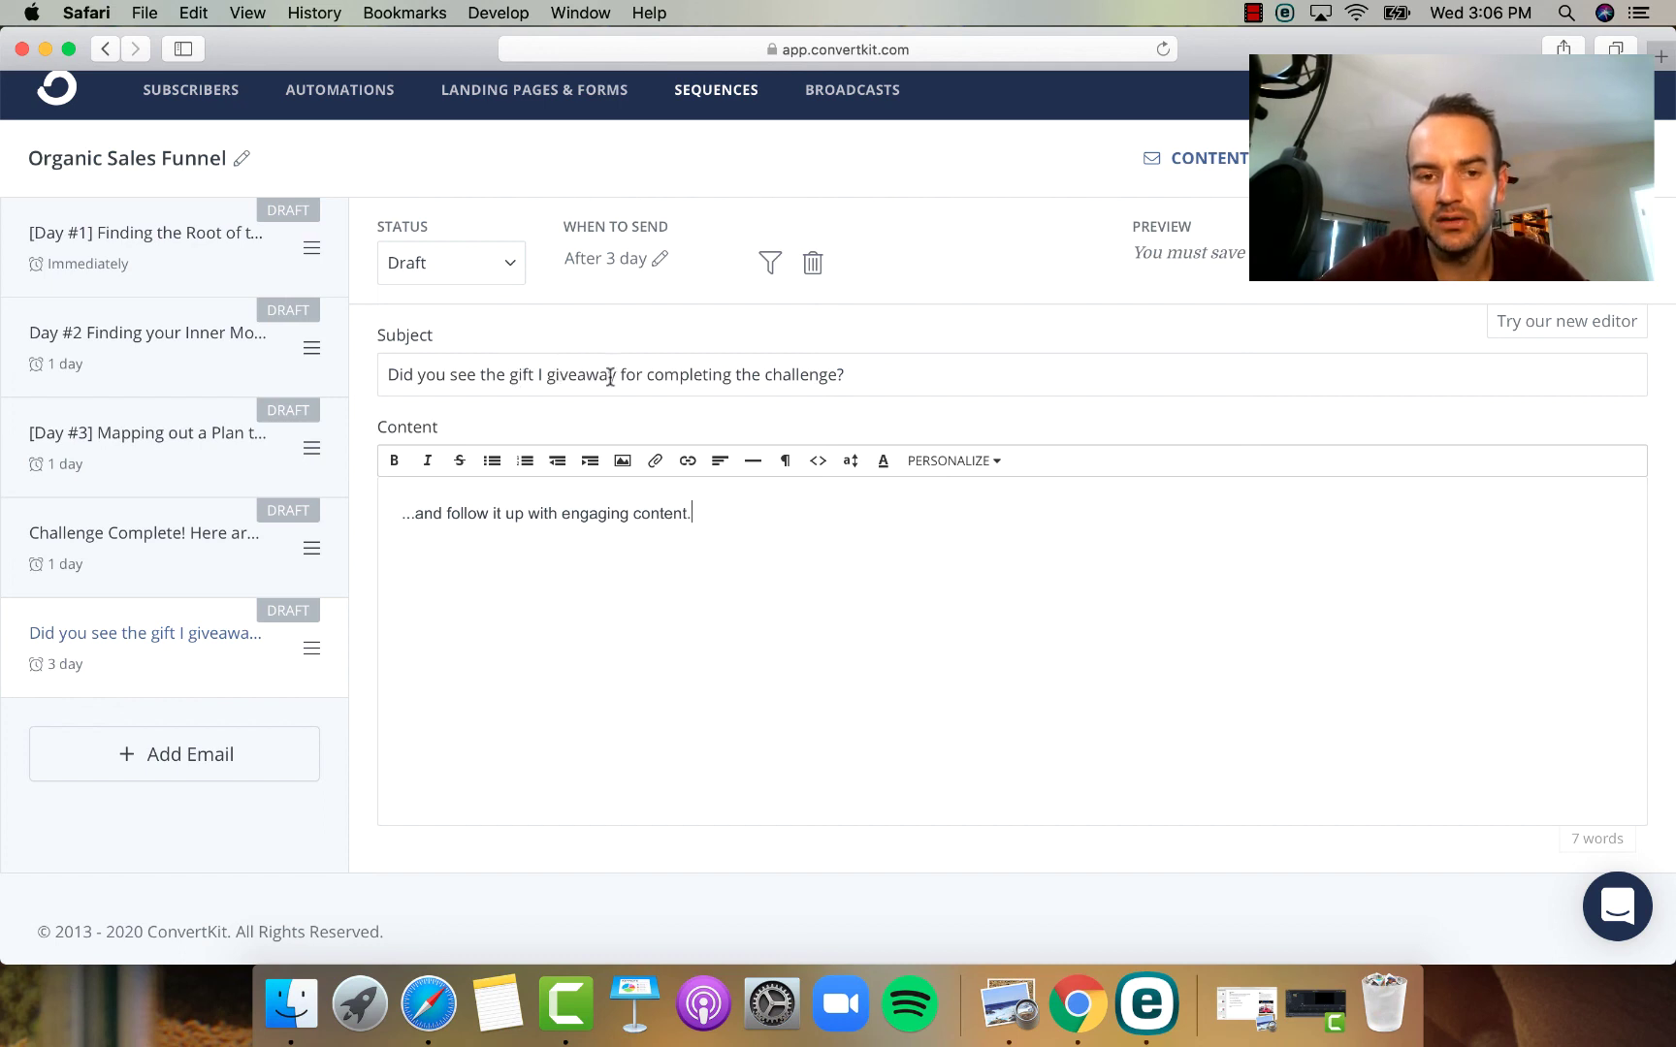
{"action": "left_click", "coordinate": [561, 374]}
{"action": "key", "text": "BackSpace"}
{"action": "type", "text": "a"}
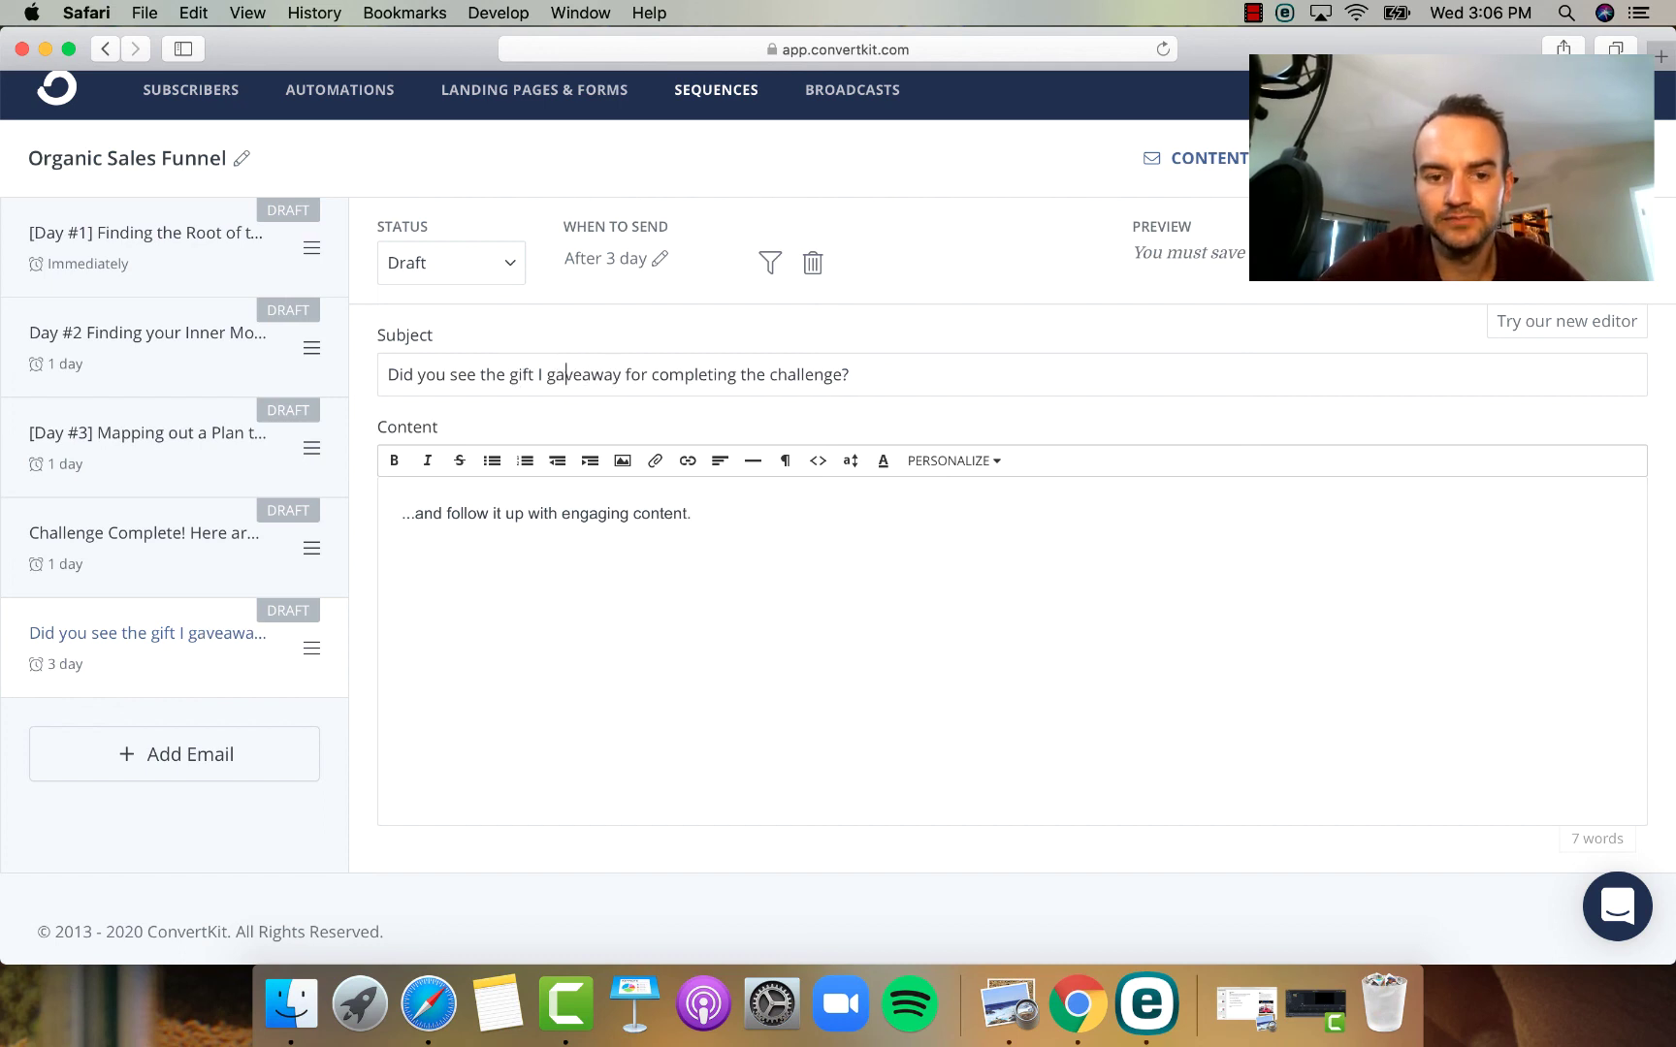
{"action": "key", "text": "Right"}
{"action": "key", "text": "Right"}
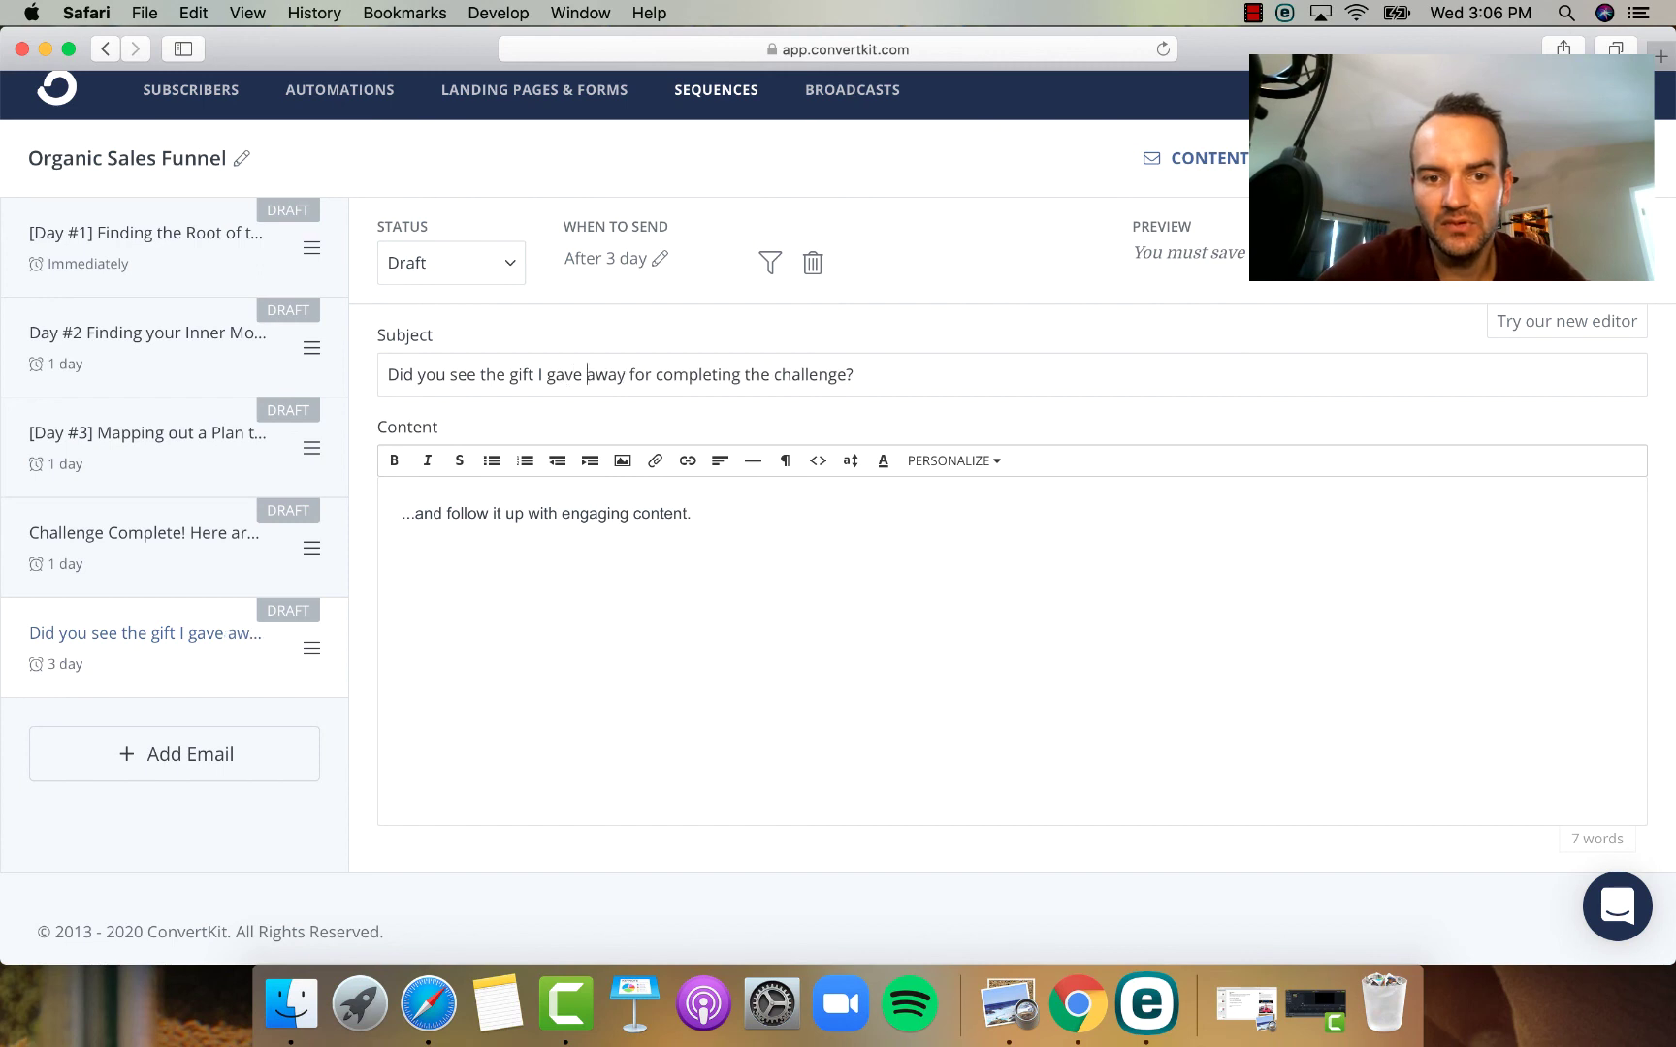
- Replace the fifth email's placeholder body with an opening line starting "You can"
{"action": "left_click", "coordinate": [656, 715]}
{"action": "key", "text": "super+a"}
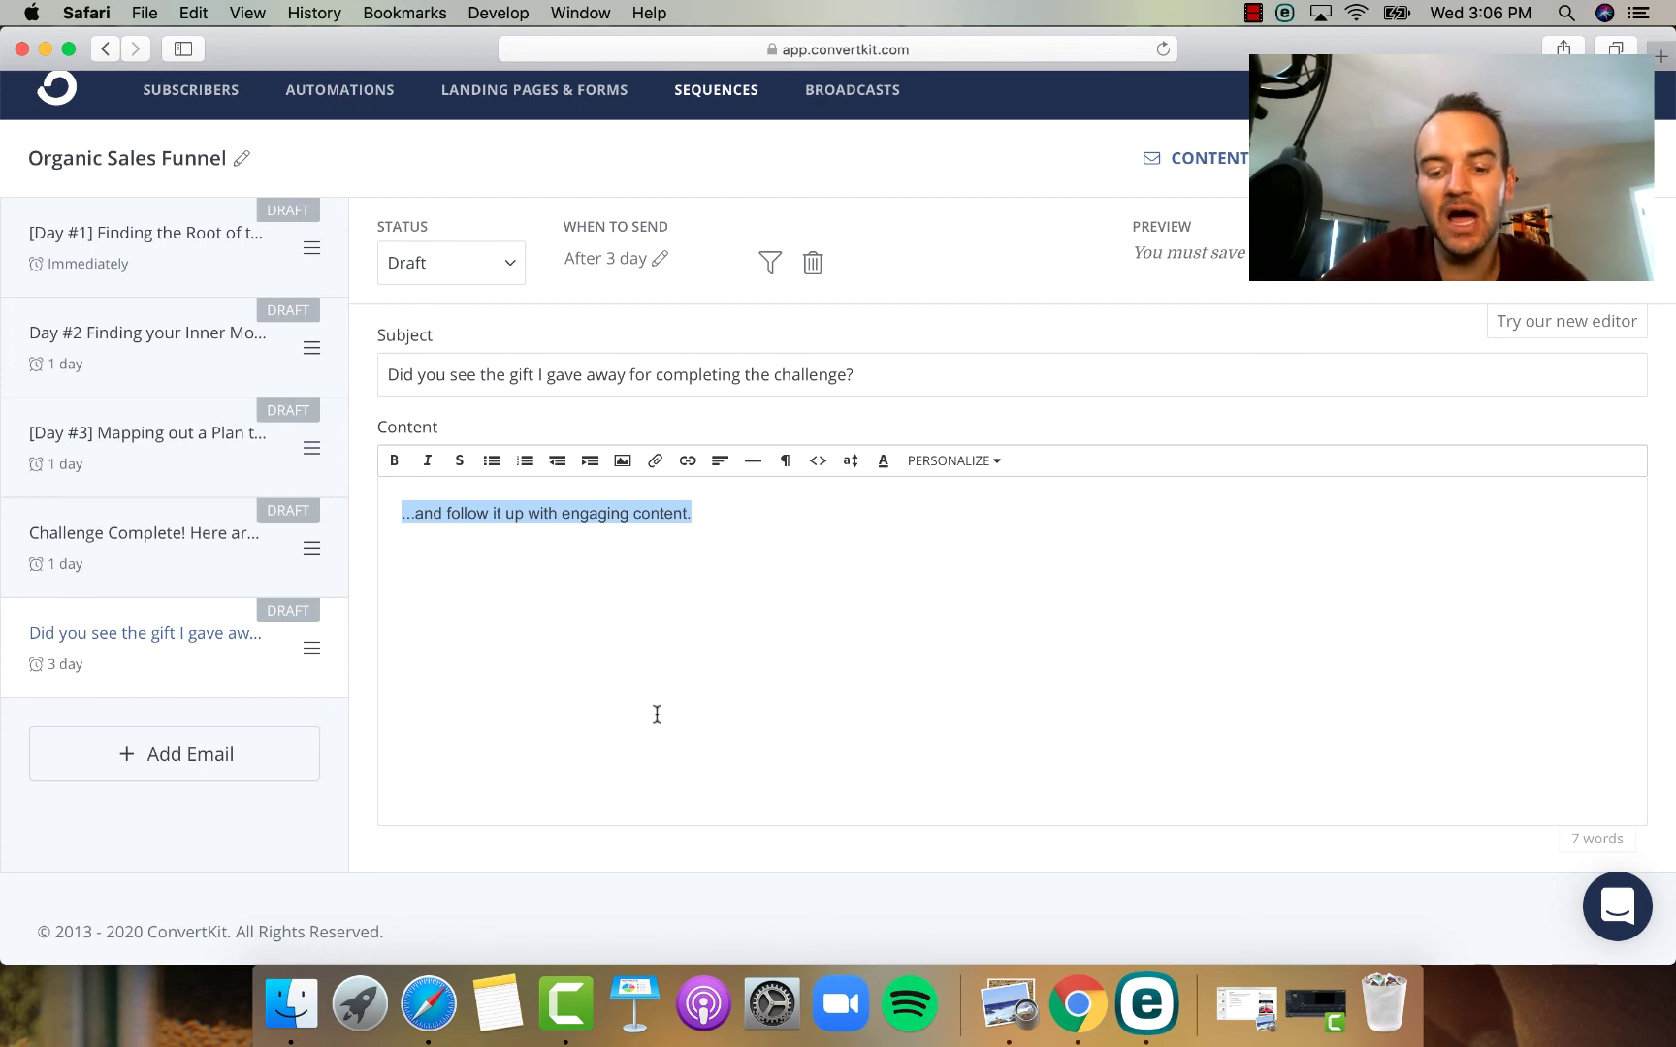
{"action": "type", "text": "You can"}
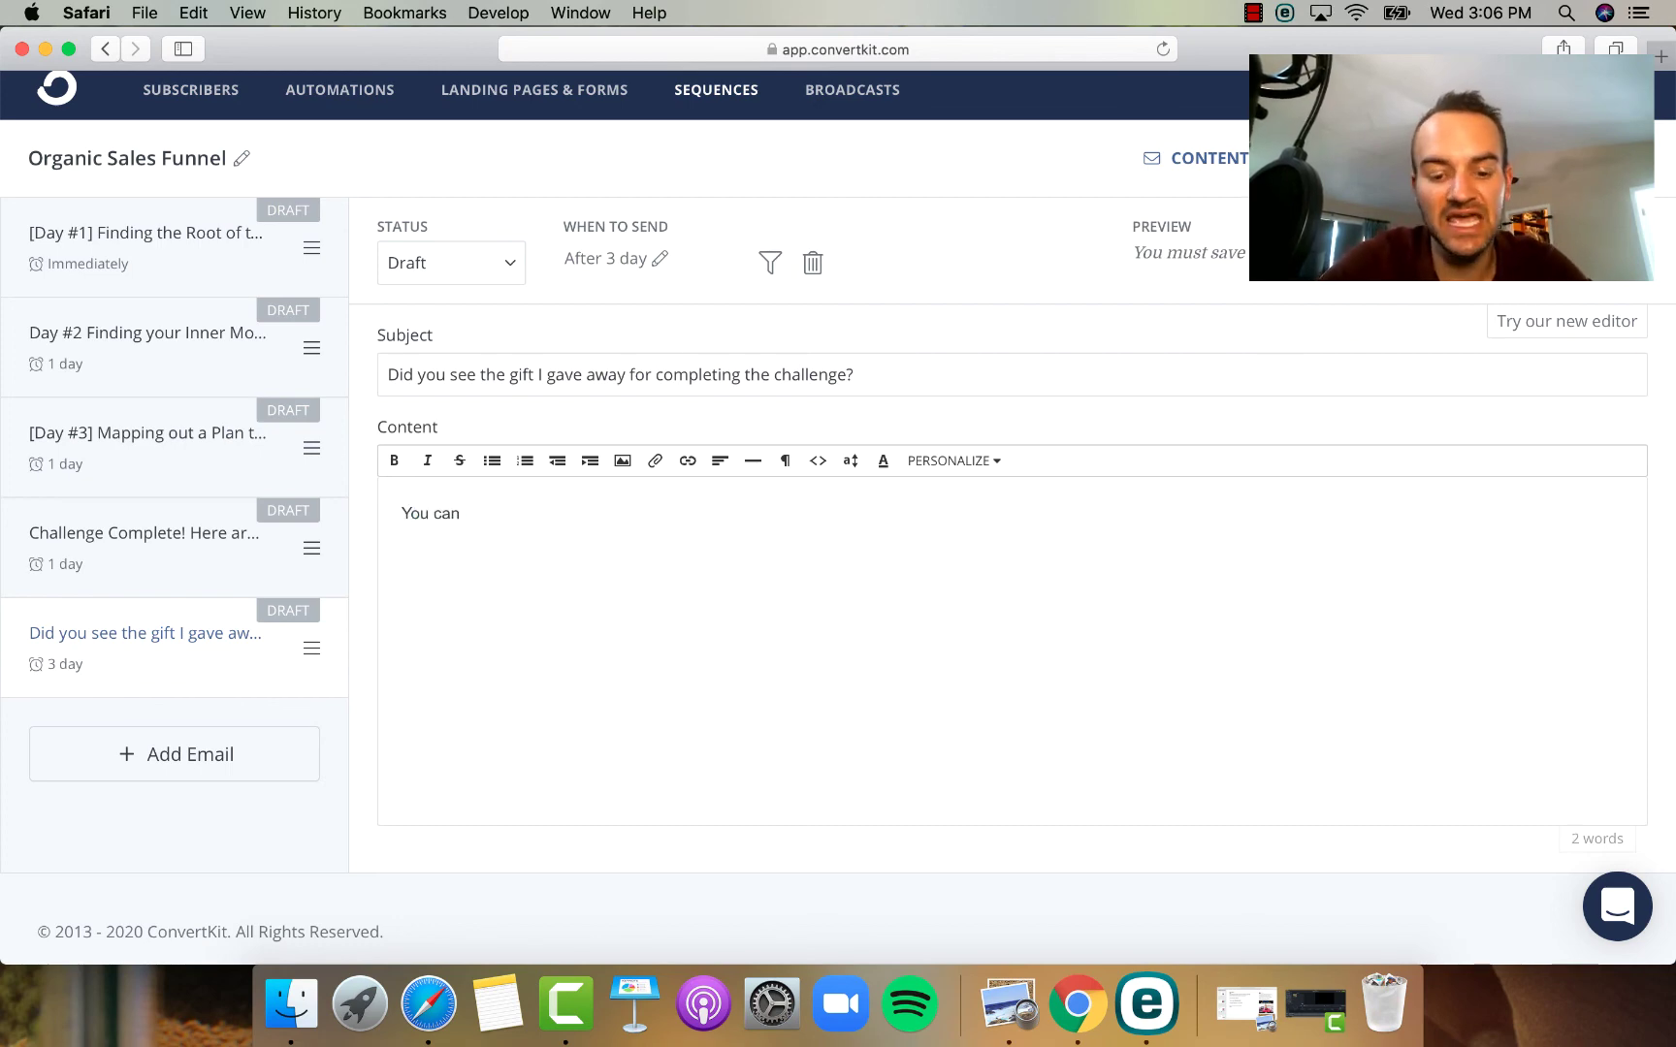
- Copy "On this call we will cover:" and its four bullets from the "Challenge Complete!" email into the fifth email, below its opening line
{"action": "left_click", "coordinate": [158, 568]}
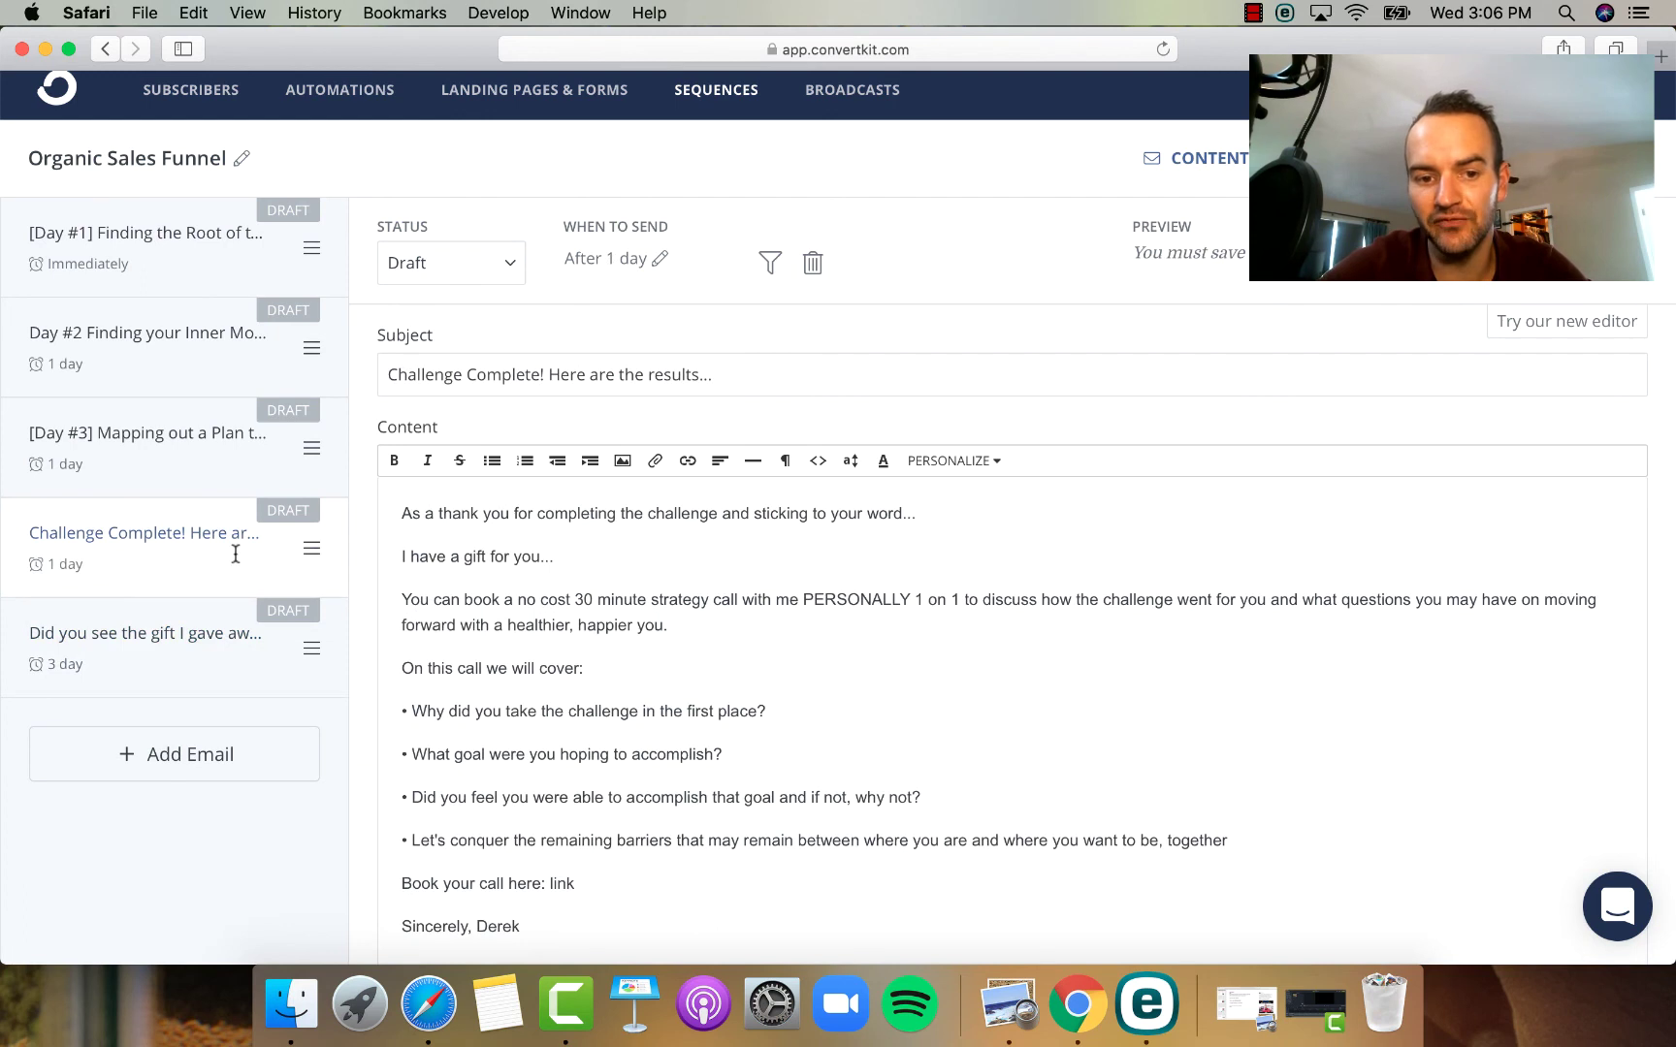
{"action": "scroll", "coordinate": [625, 693], "scroll_direction": "down", "scroll_amount": 1}
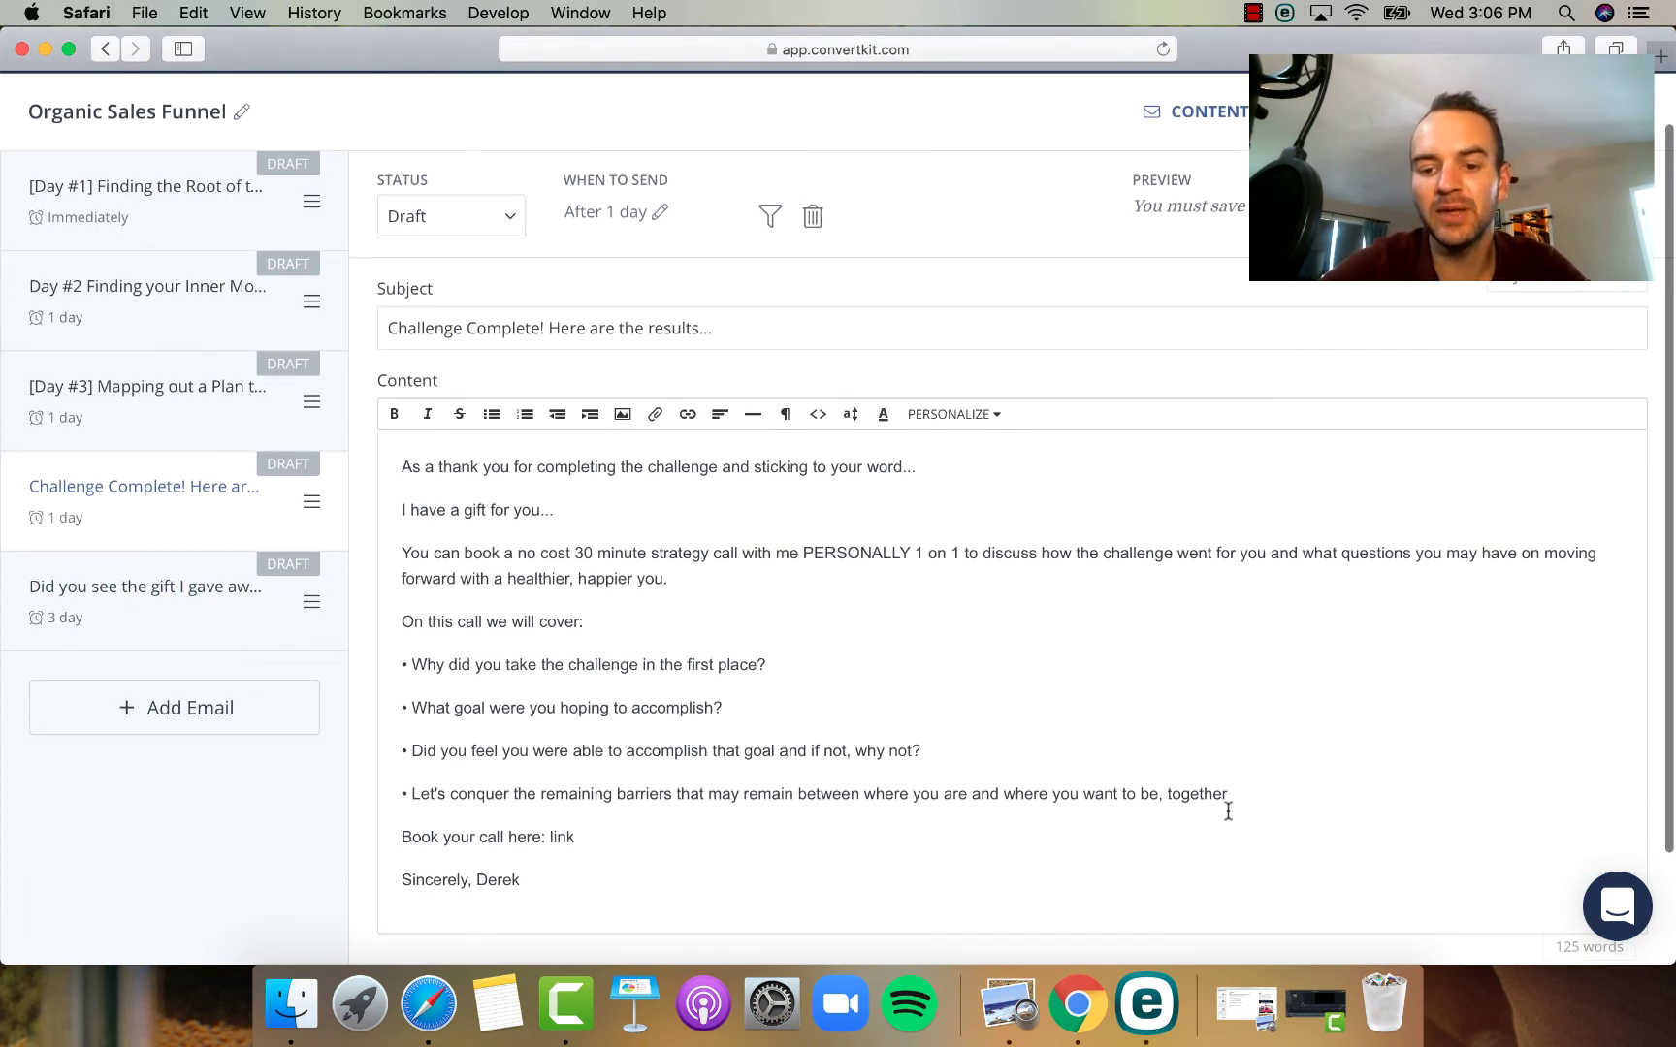
{"action": "left_click_drag", "start_coordinate": [1230, 793], "coordinate": [387, 672]}
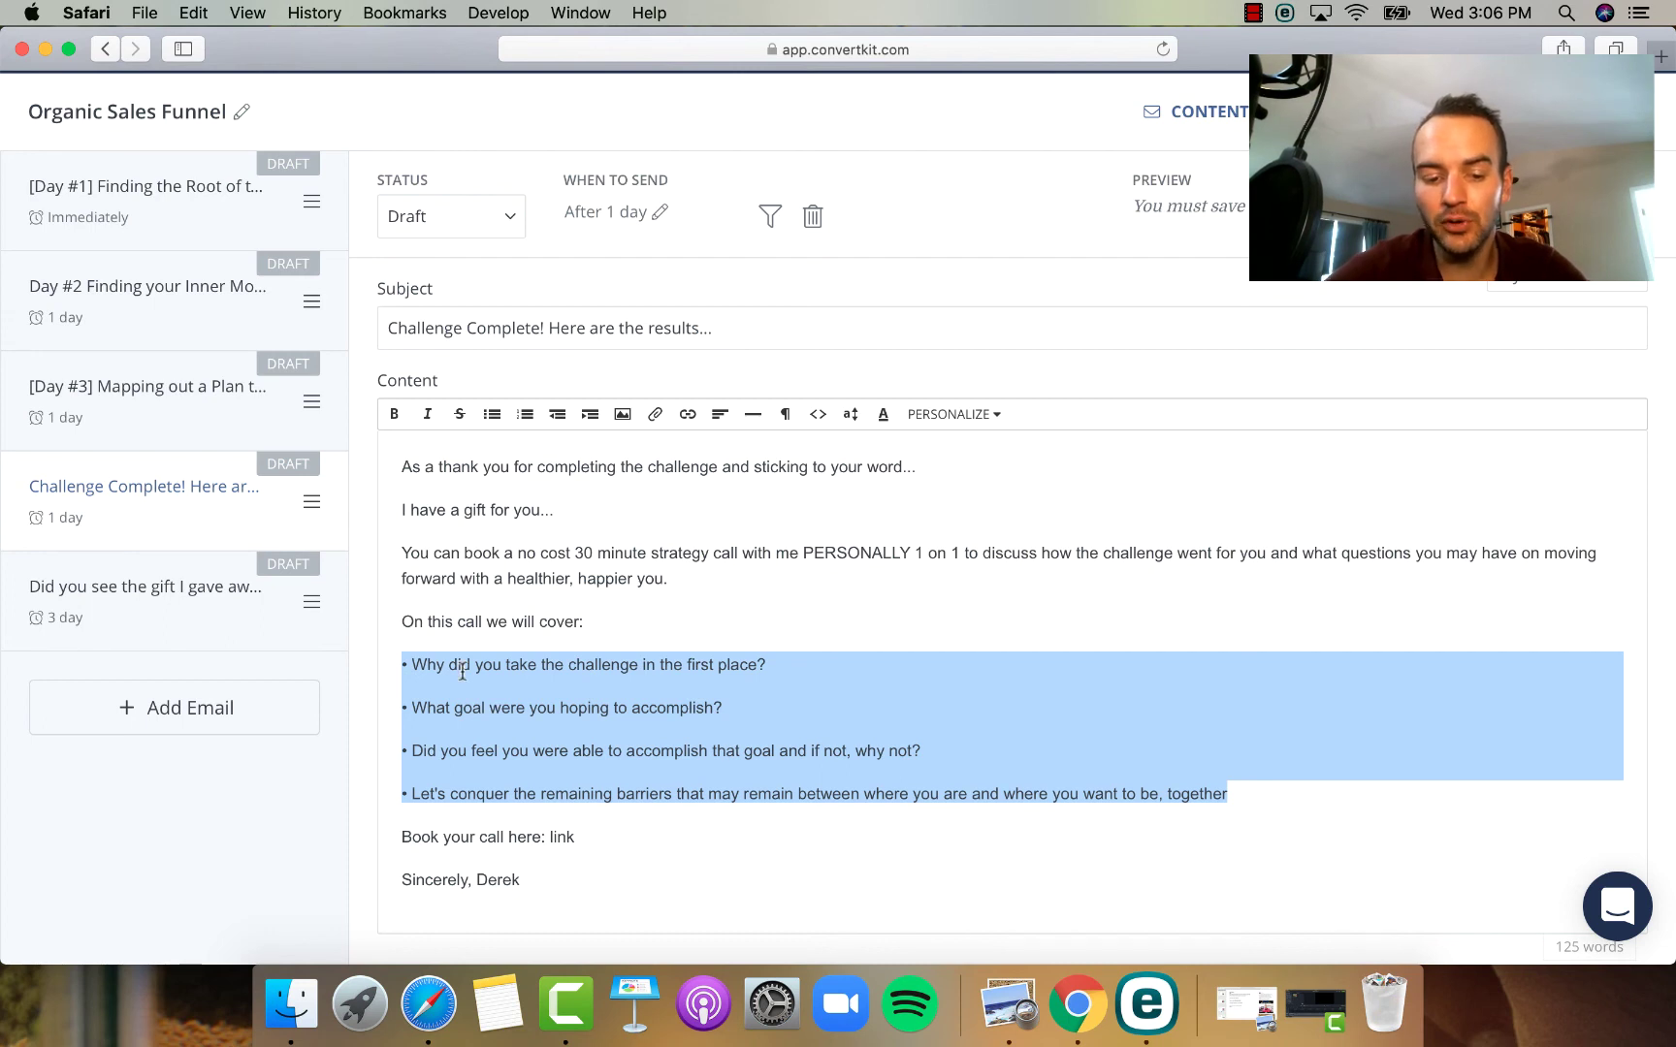
{"action": "left_click", "coordinate": [439, 623]}
{"action": "double_click", "coordinate": [401, 622]}
{"action": "left_click_drag", "start_coordinate": [402, 622], "coordinate": [1232, 791]}
{"action": "key", "text": "cmd+c"}
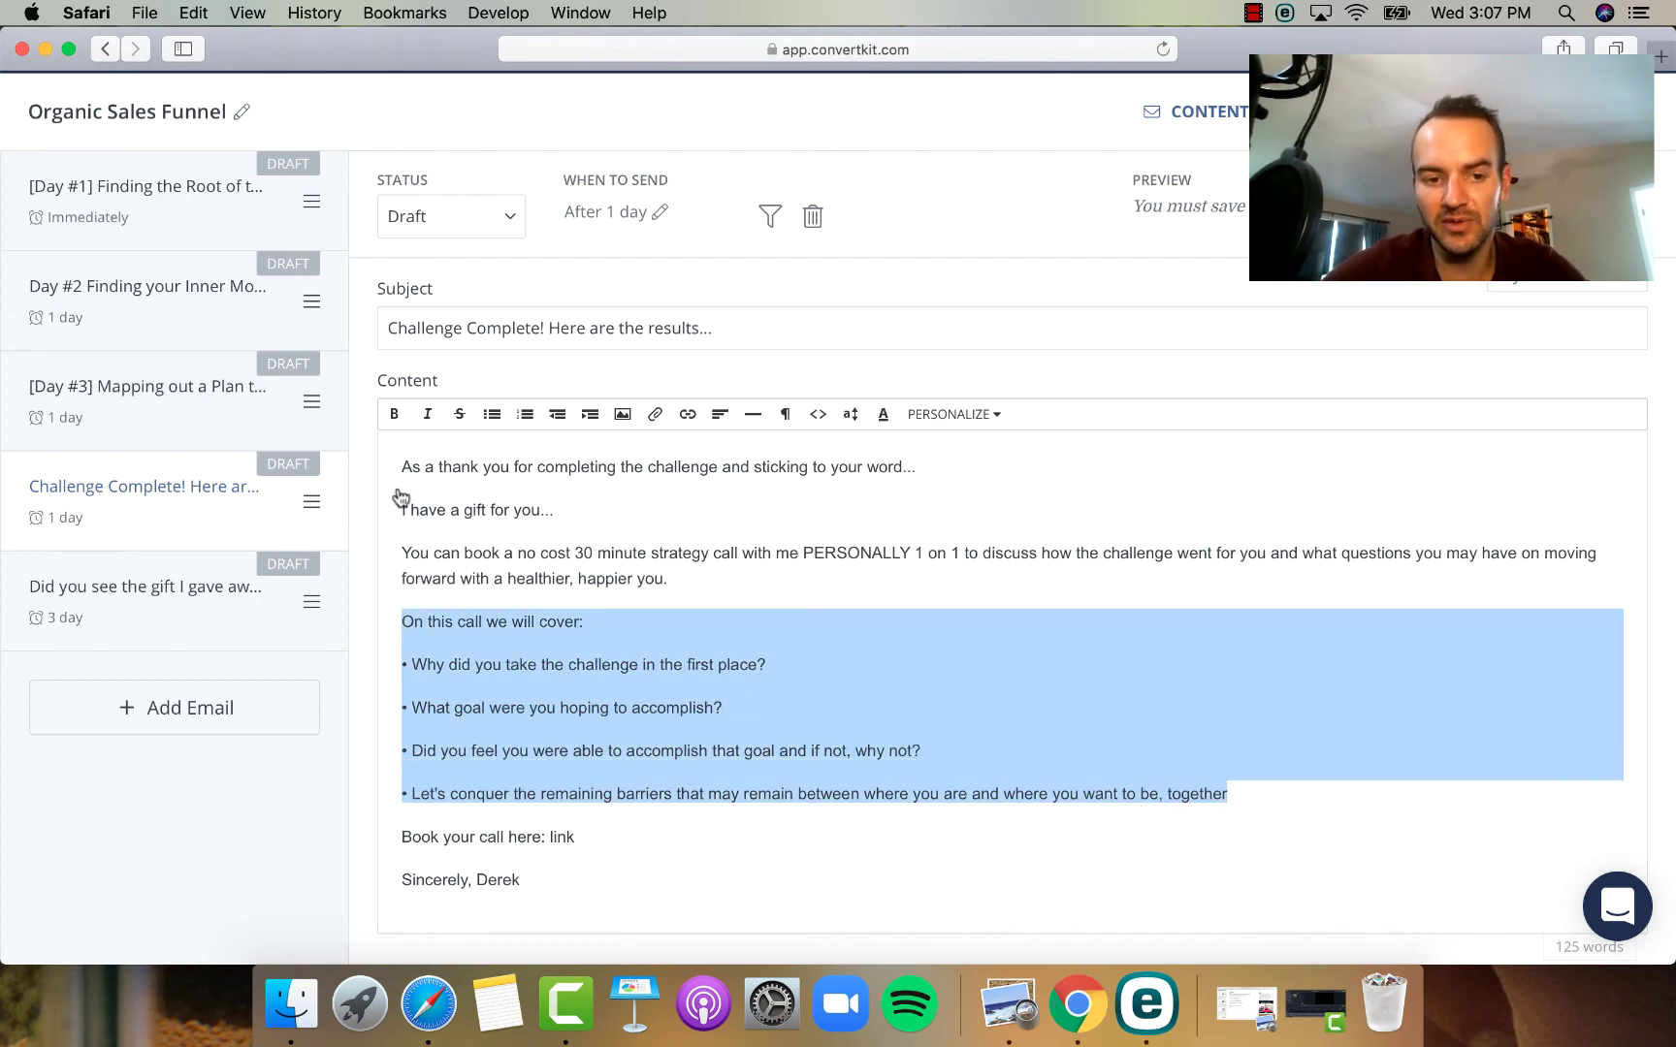
{"action": "left_click", "coordinate": [78, 617]}
{"action": "left_click", "coordinate": [581, 511]}
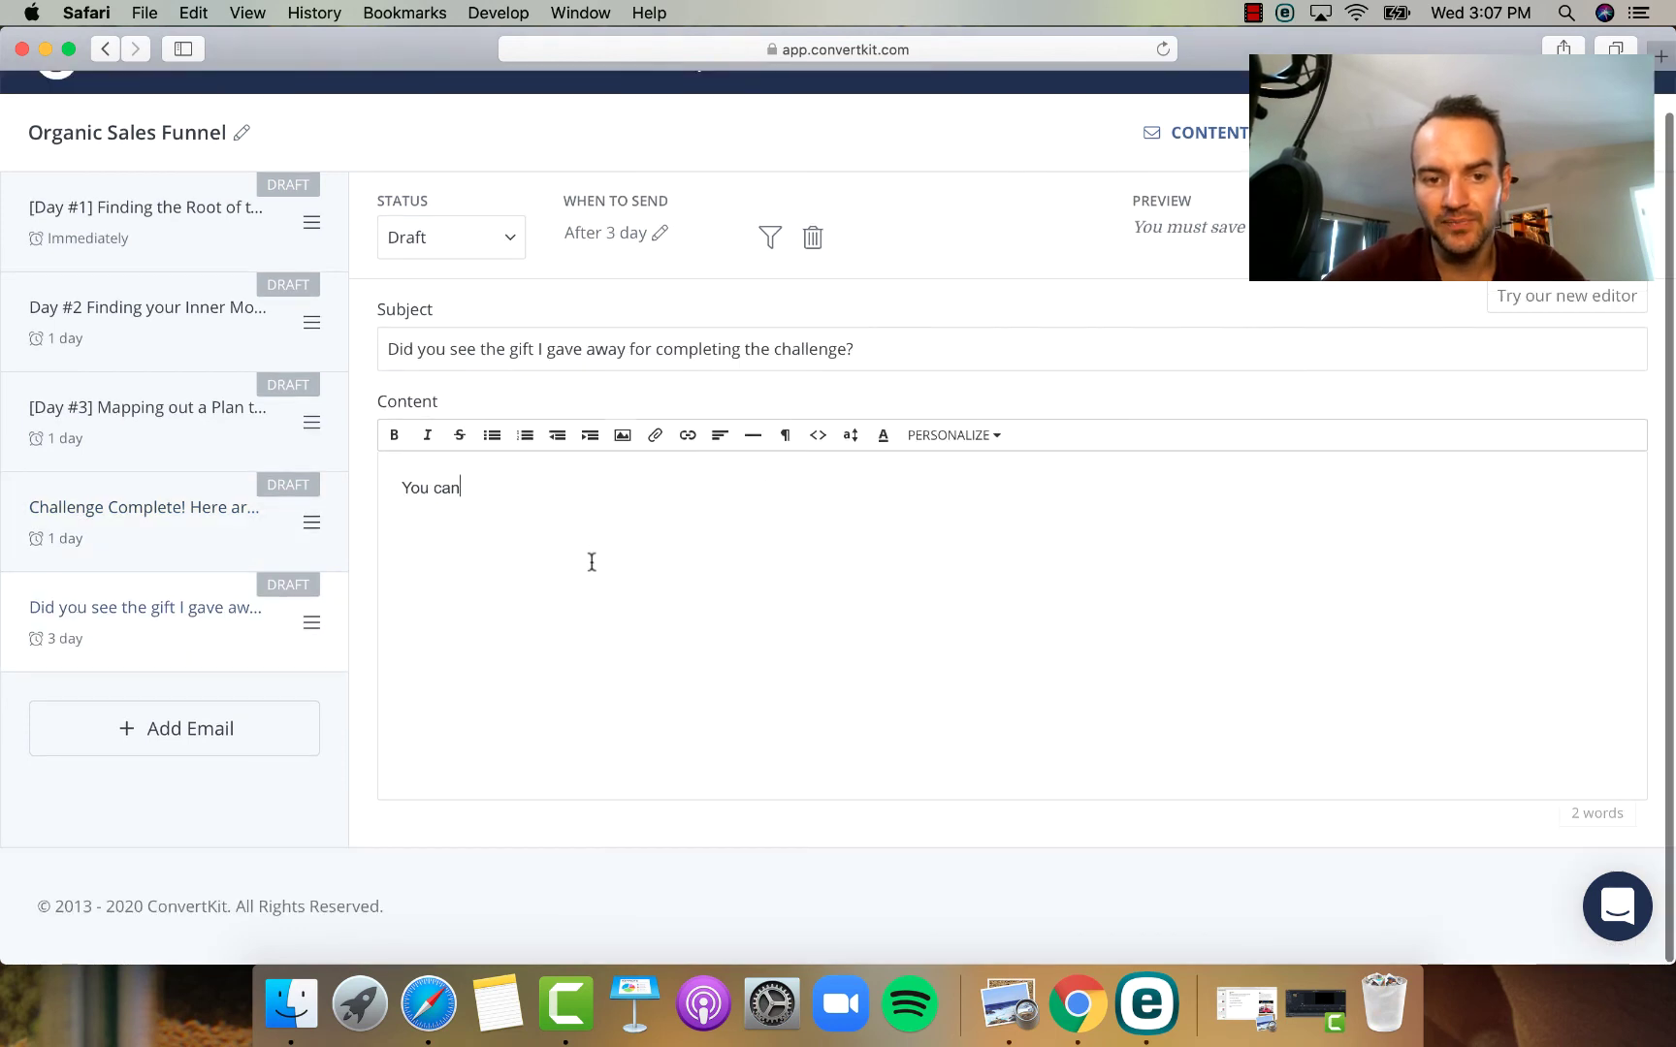
{"action": "key", "text": "Return"}
{"action": "key", "text": "cmd+v"}
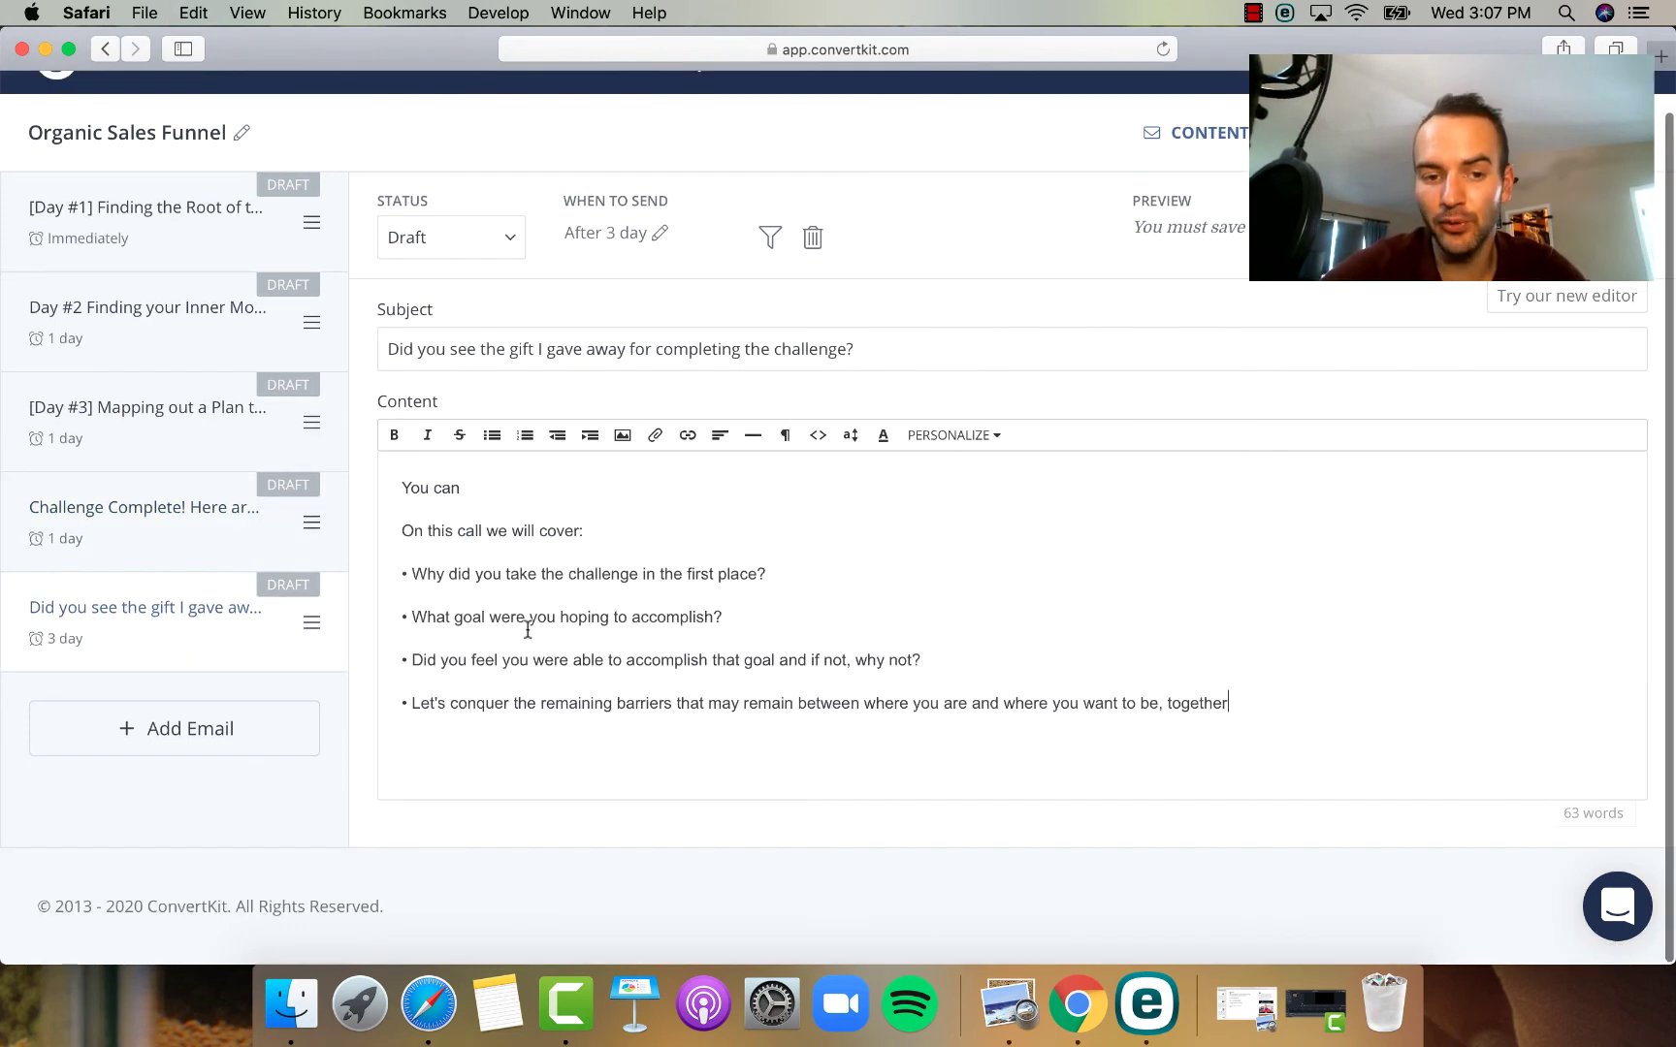
- Extend the opening line to read "You can book your call here spots are limited and sign up must b"
{"action": "left_click", "coordinate": [550, 491]}
{"action": "type", "text": "book your"}
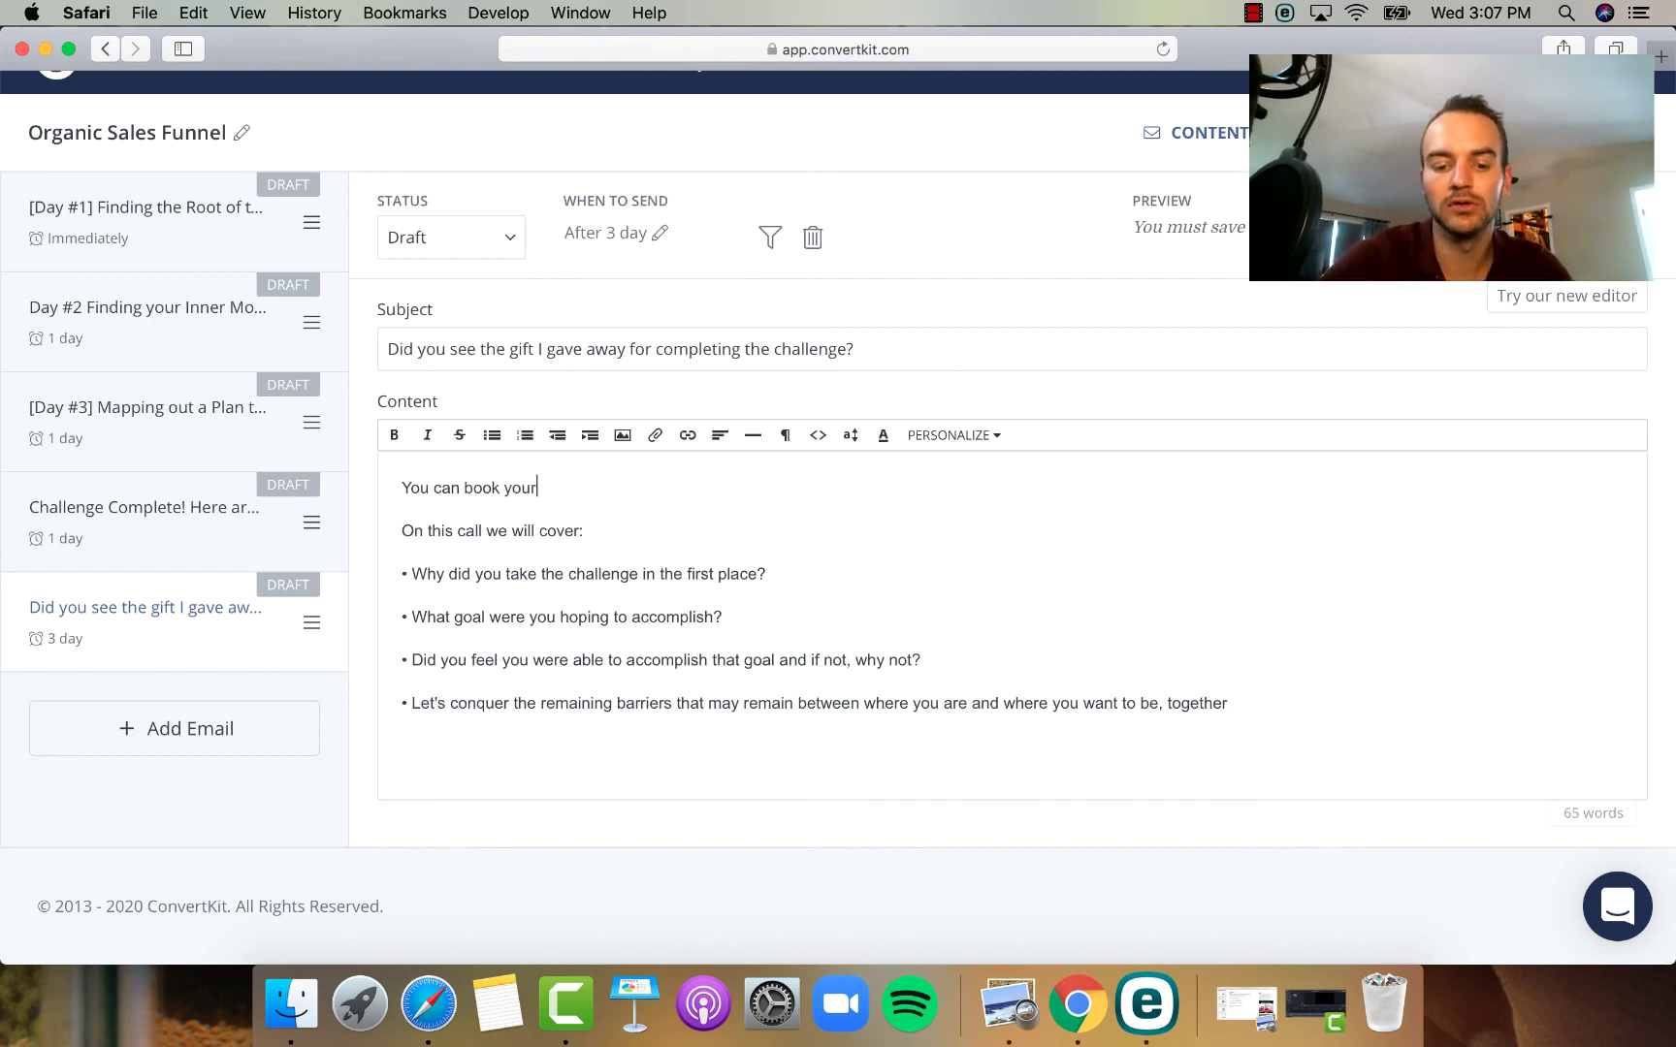
{"action": "type", "text": " call here spot"}
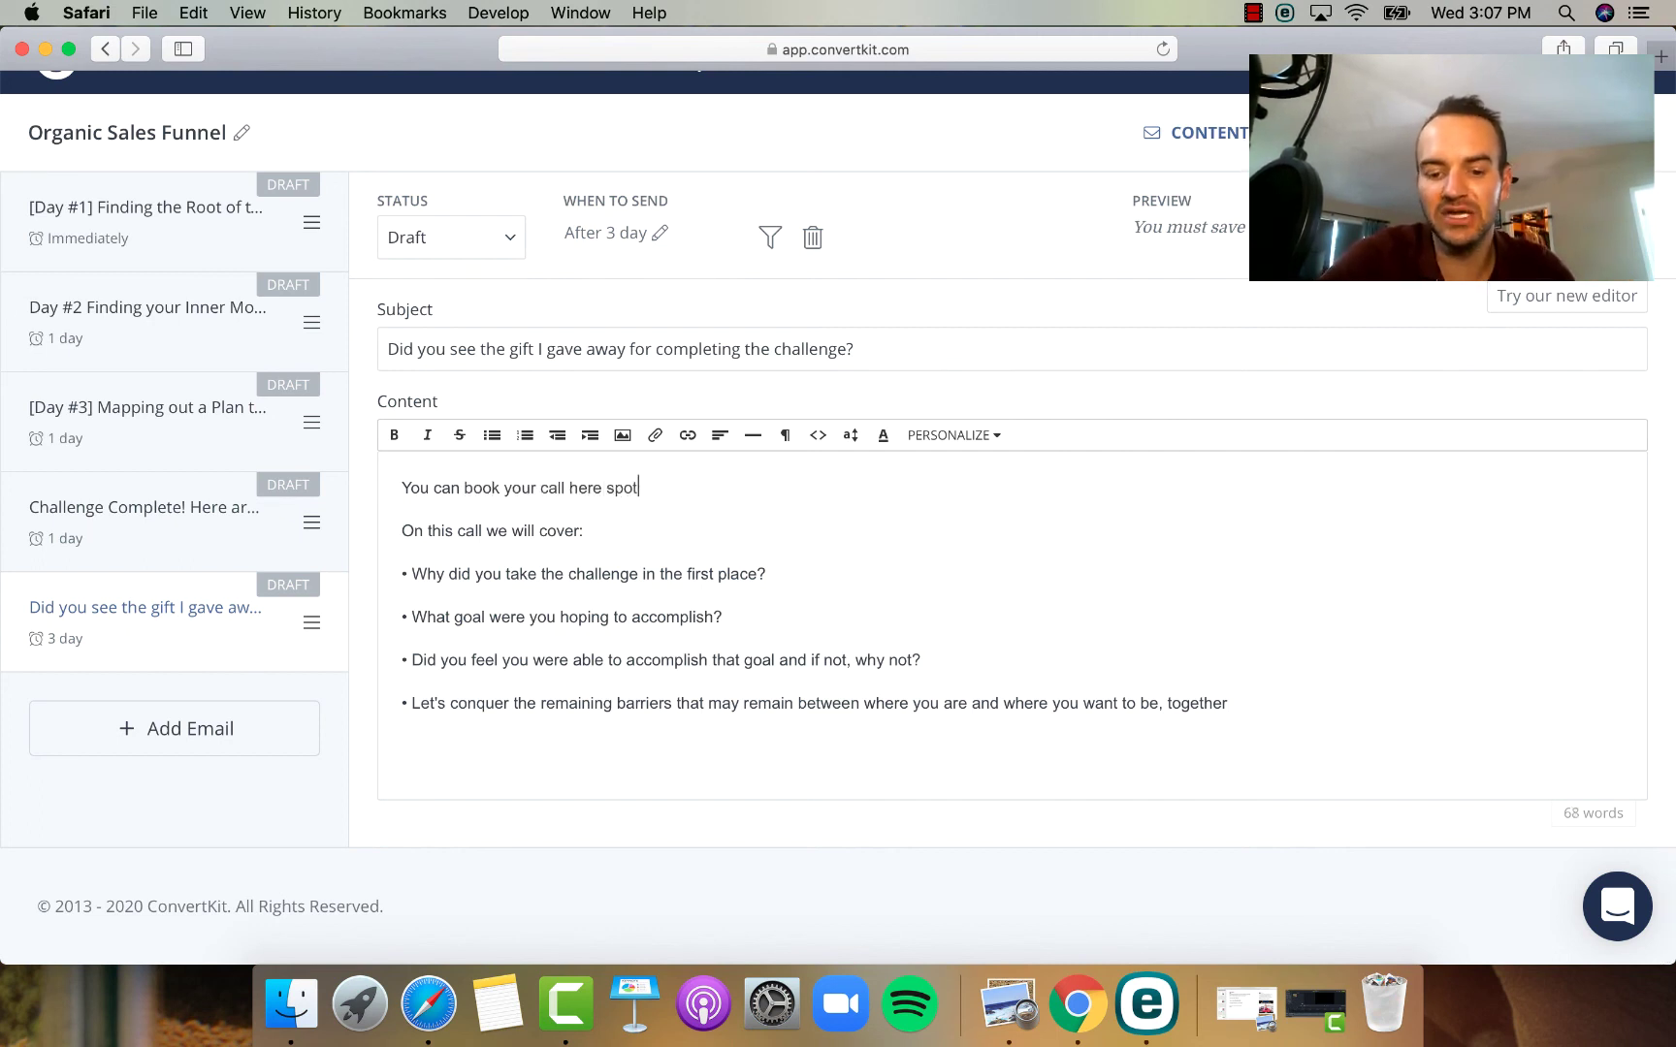
{"action": "type", "text": "s are limited and sign"}
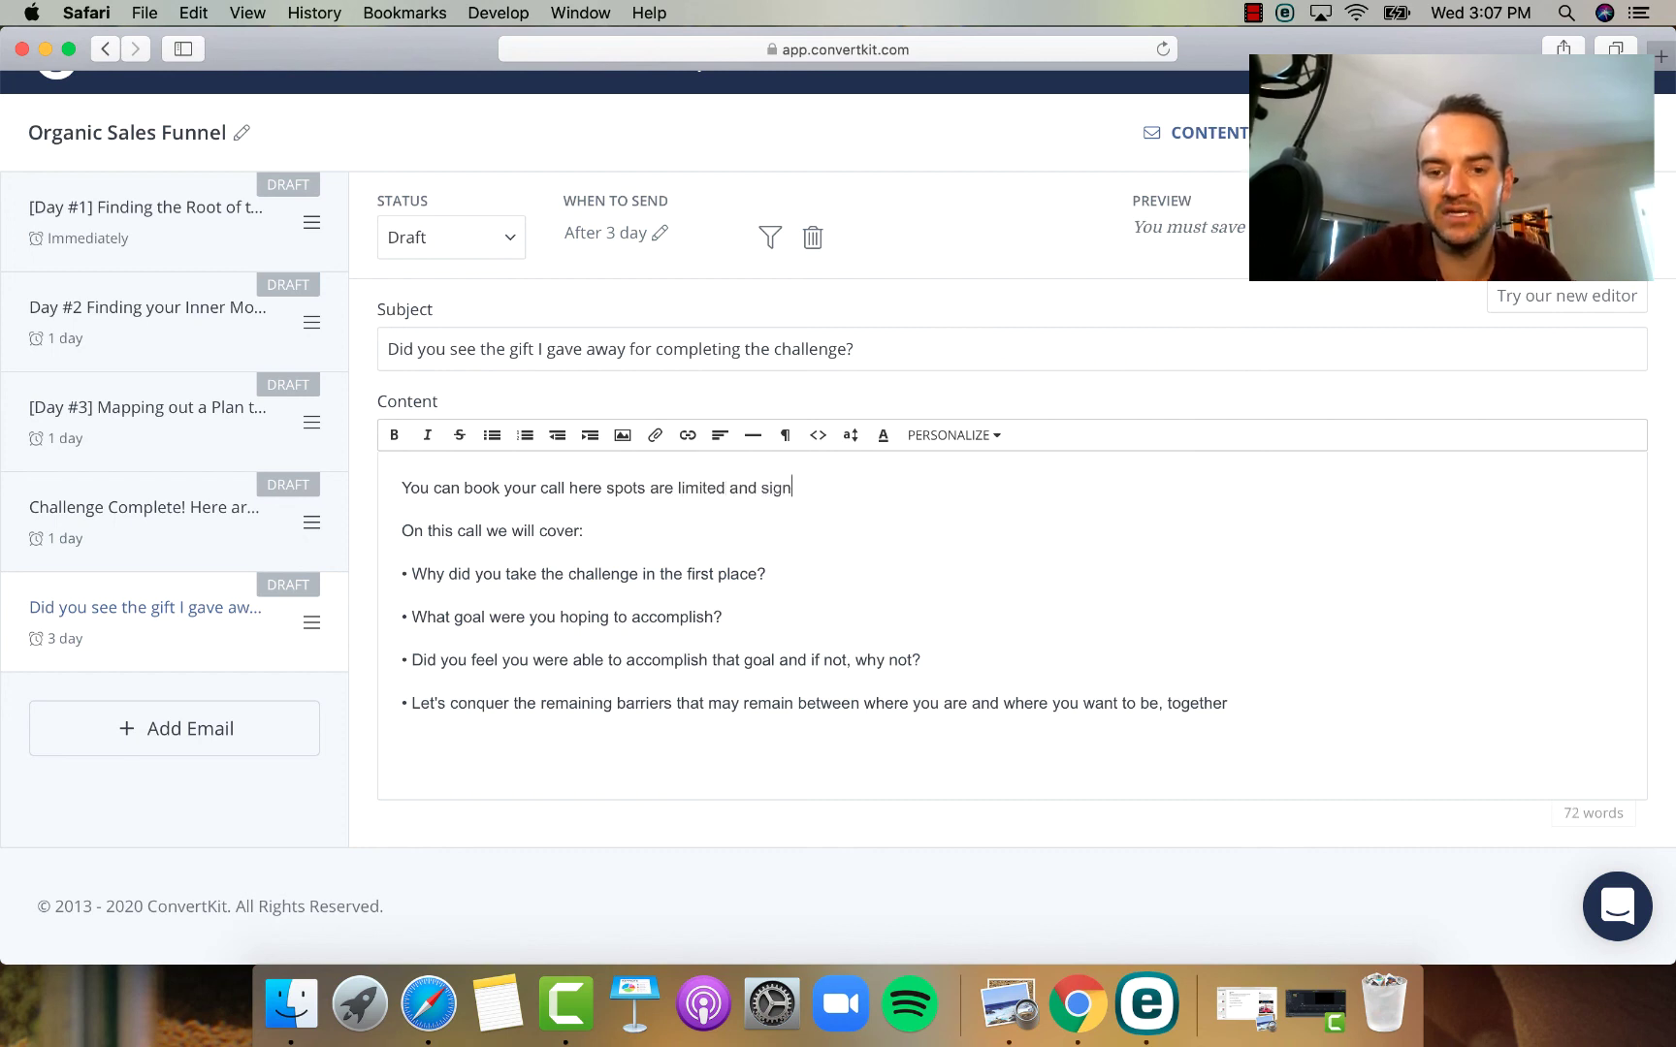
{"action": "type", "text": " up must b"}
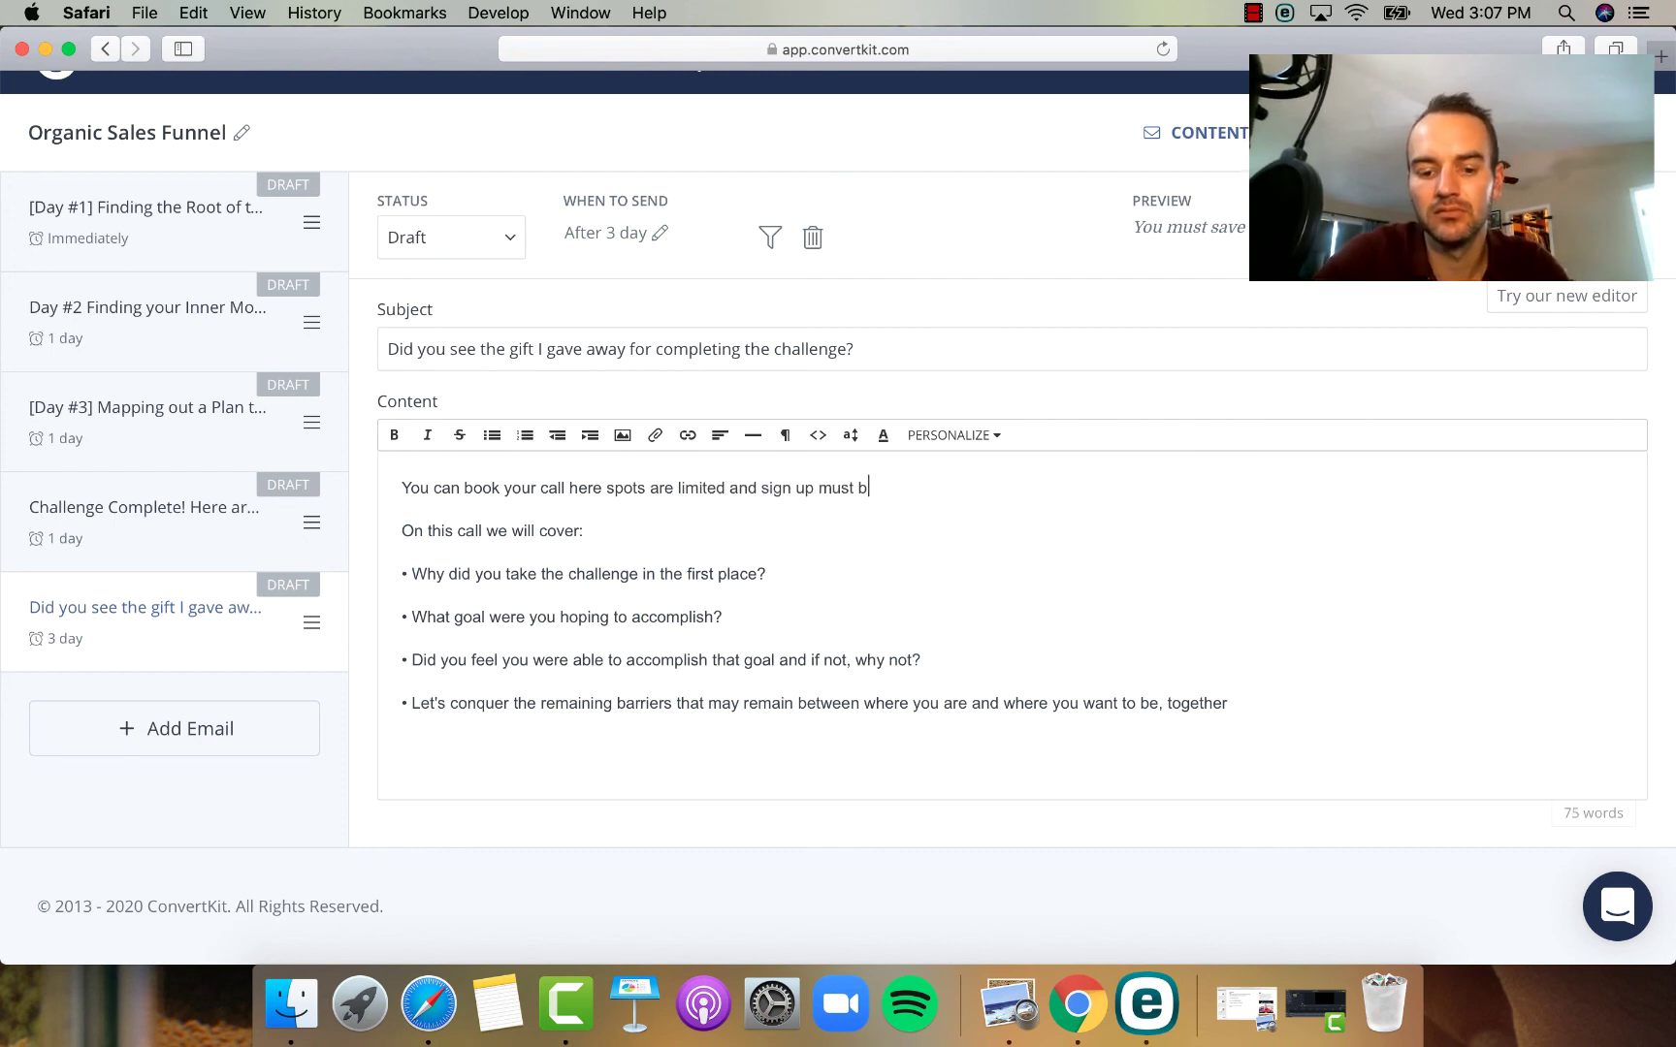
- Replace the unfinished "must b" with capitalised "MUST BE DONE" and end the opening line with "by the end of this week!"
{"action": "key", "text": "BackSpace"}
{"action": "key", "text": "BackSpace"}
{"action": "key", "text": "BackSpace"}
{"action": "key", "text": "BackSpace"}
{"action": "key", "text": "BackSpace"}
{"action": "key", "text": "BackSpace"}
{"action": "type", "text": "MUS"}
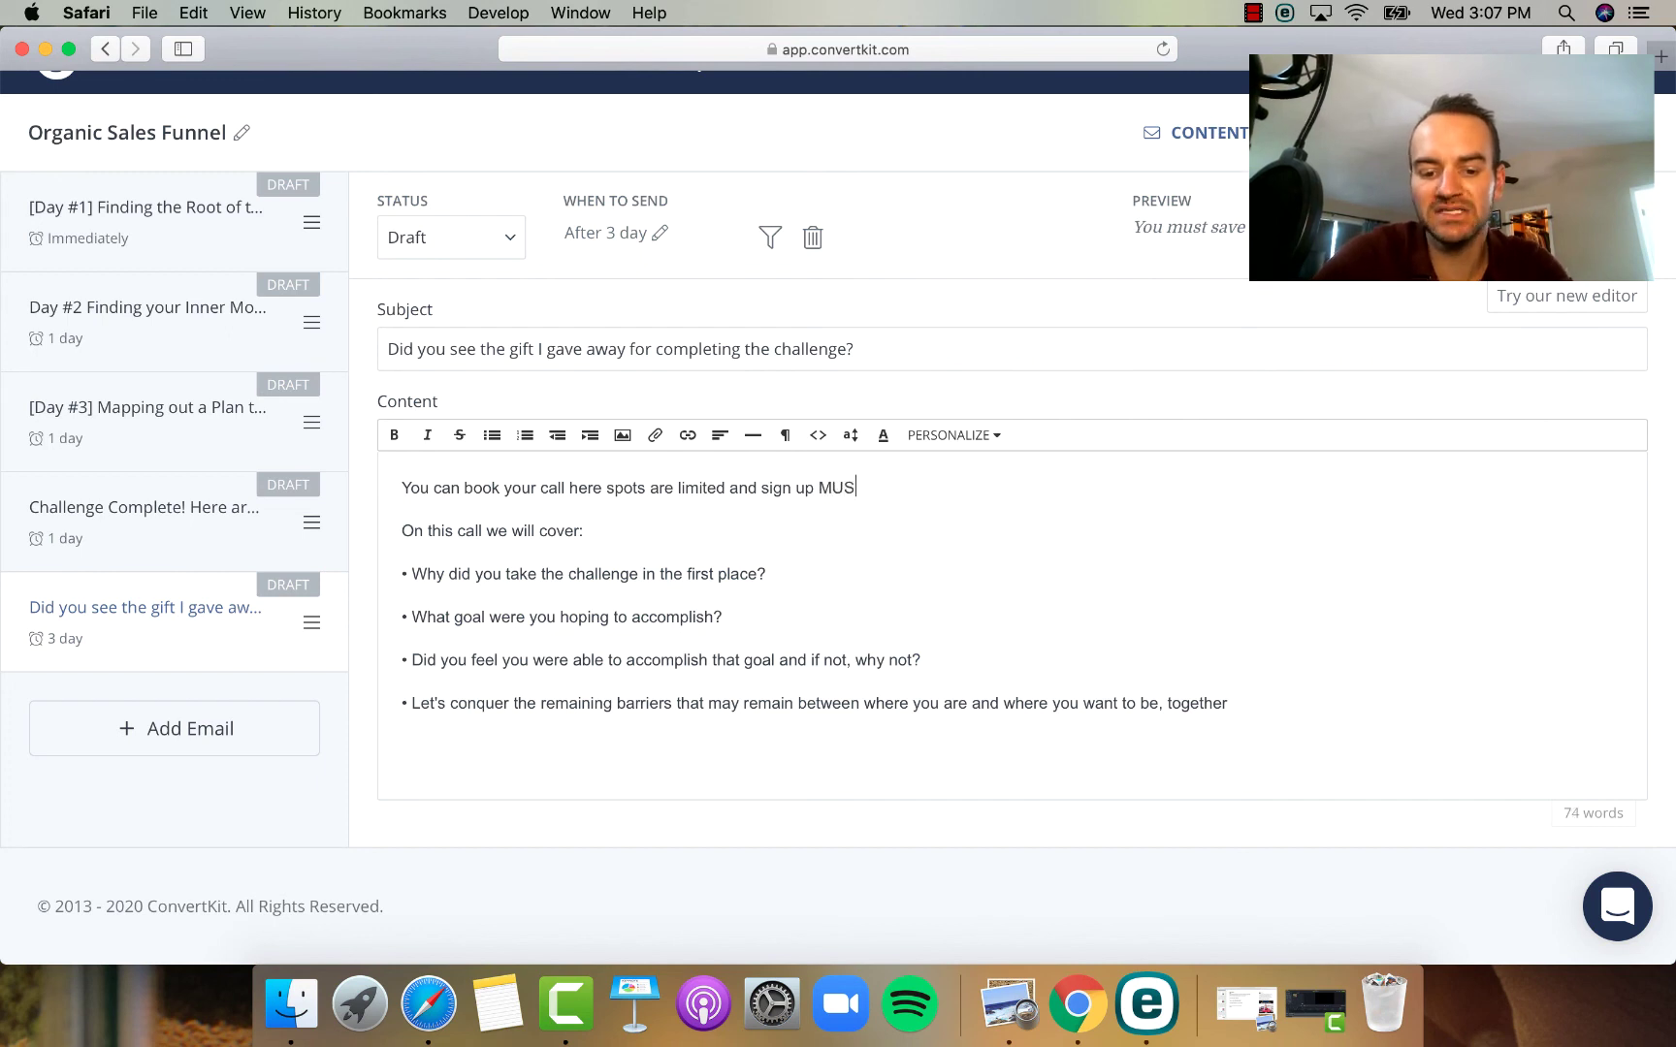
{"action": "type", "text": "T BE DONE "}
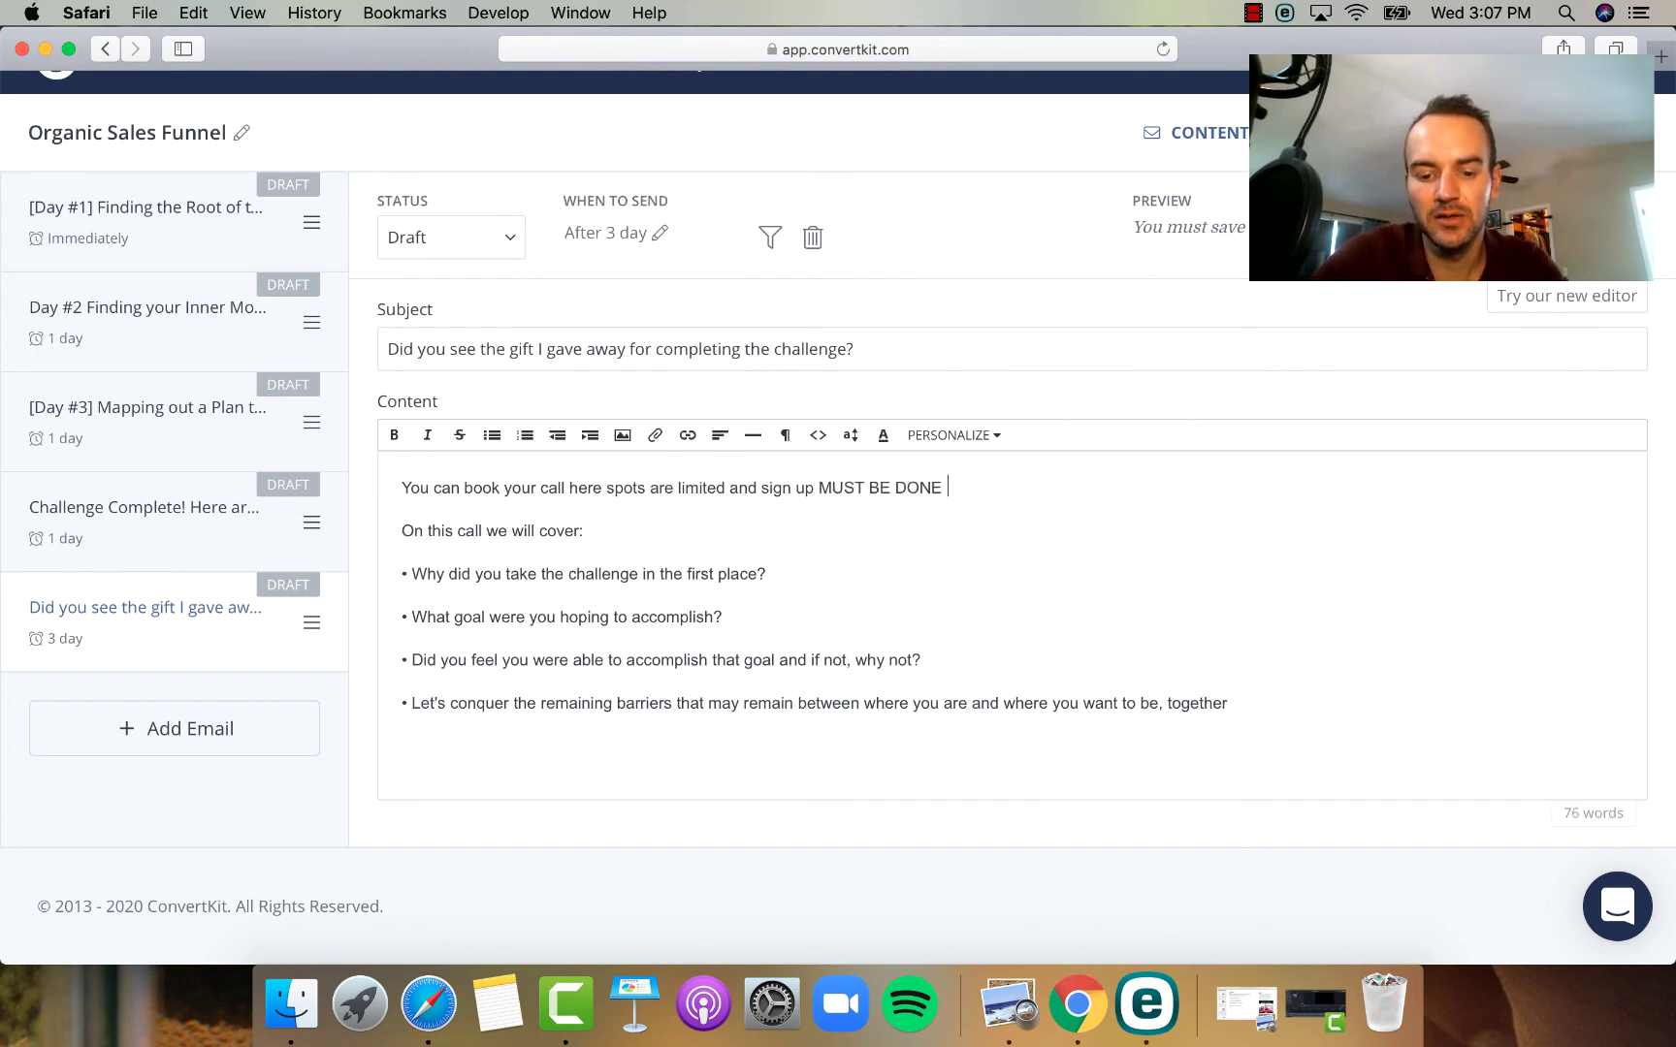
{"action": "type", "text": "by the end"}
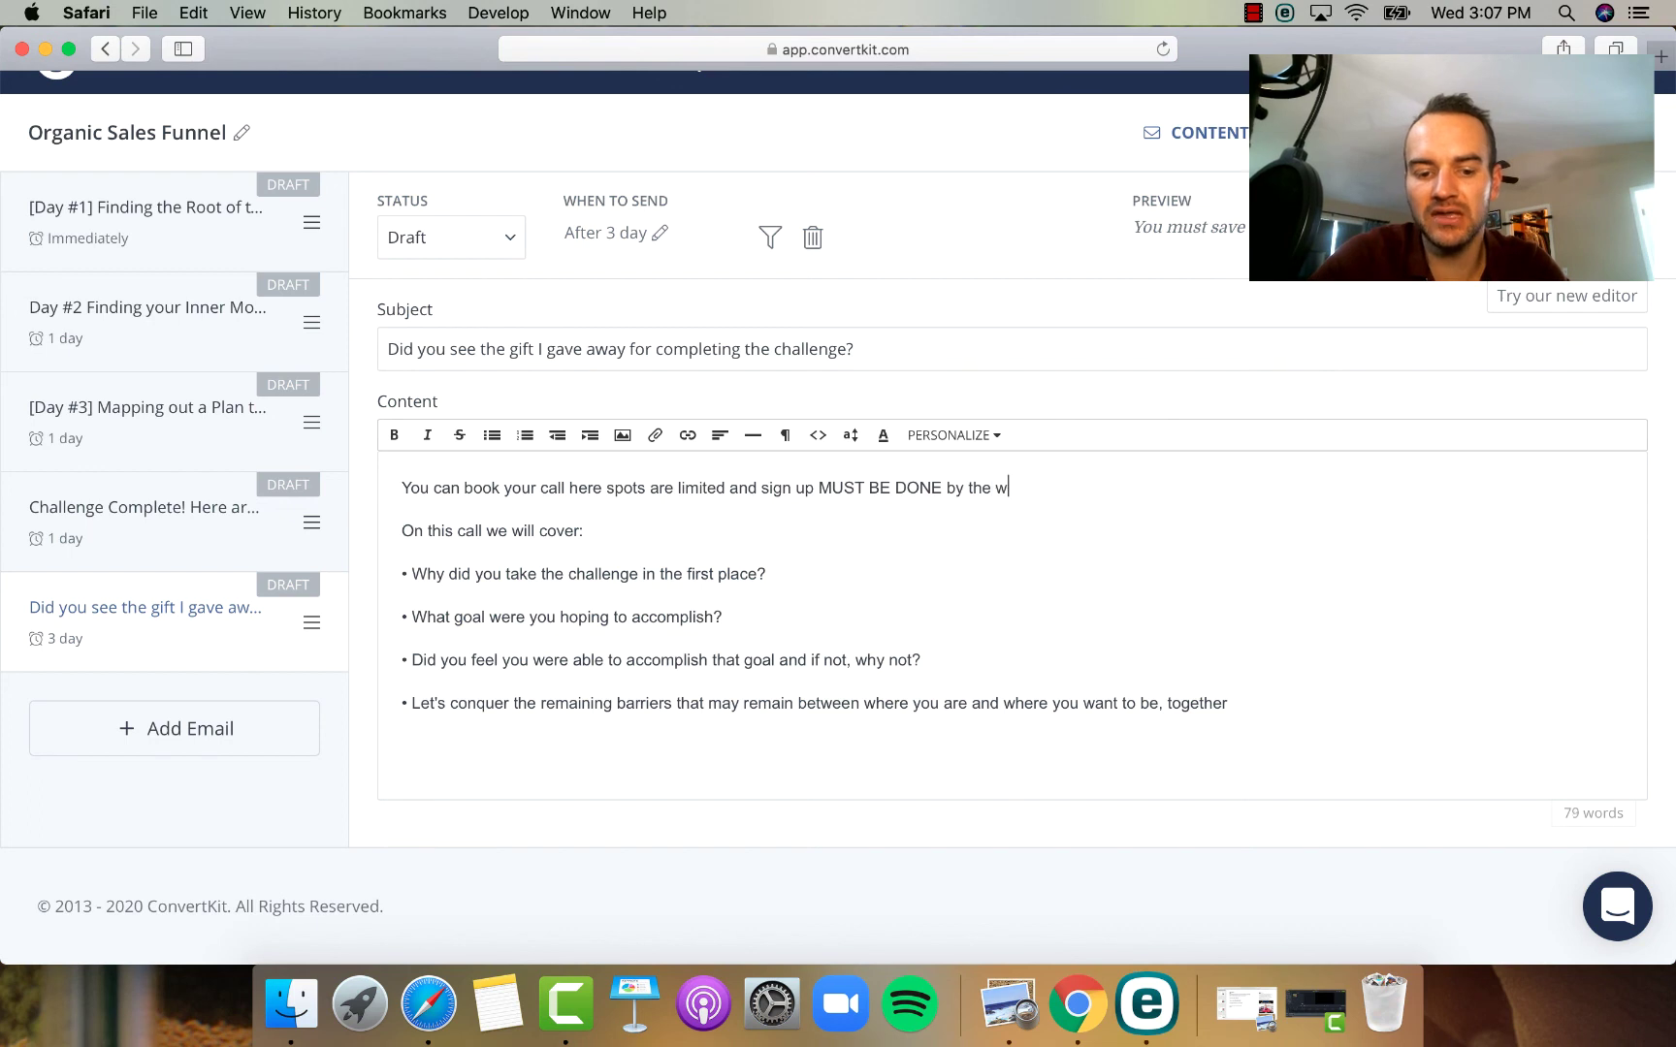
{"action": "type", "text": " of this"}
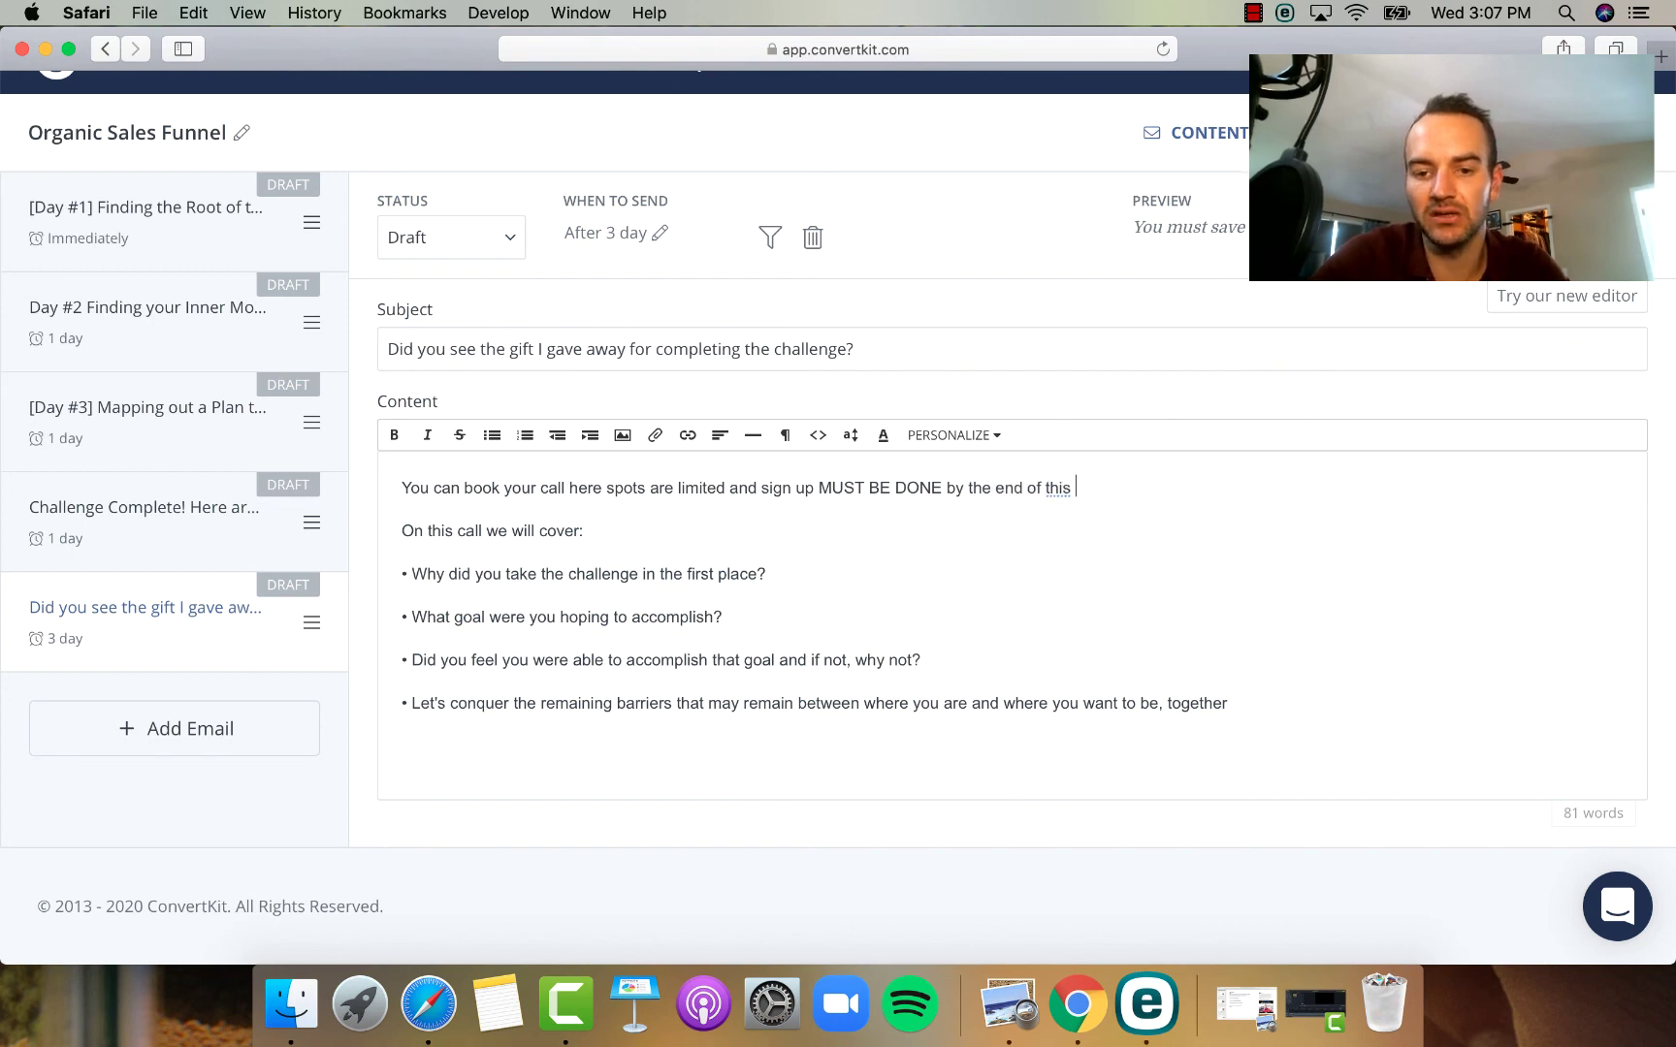
{"action": "type", "text": " week!"}
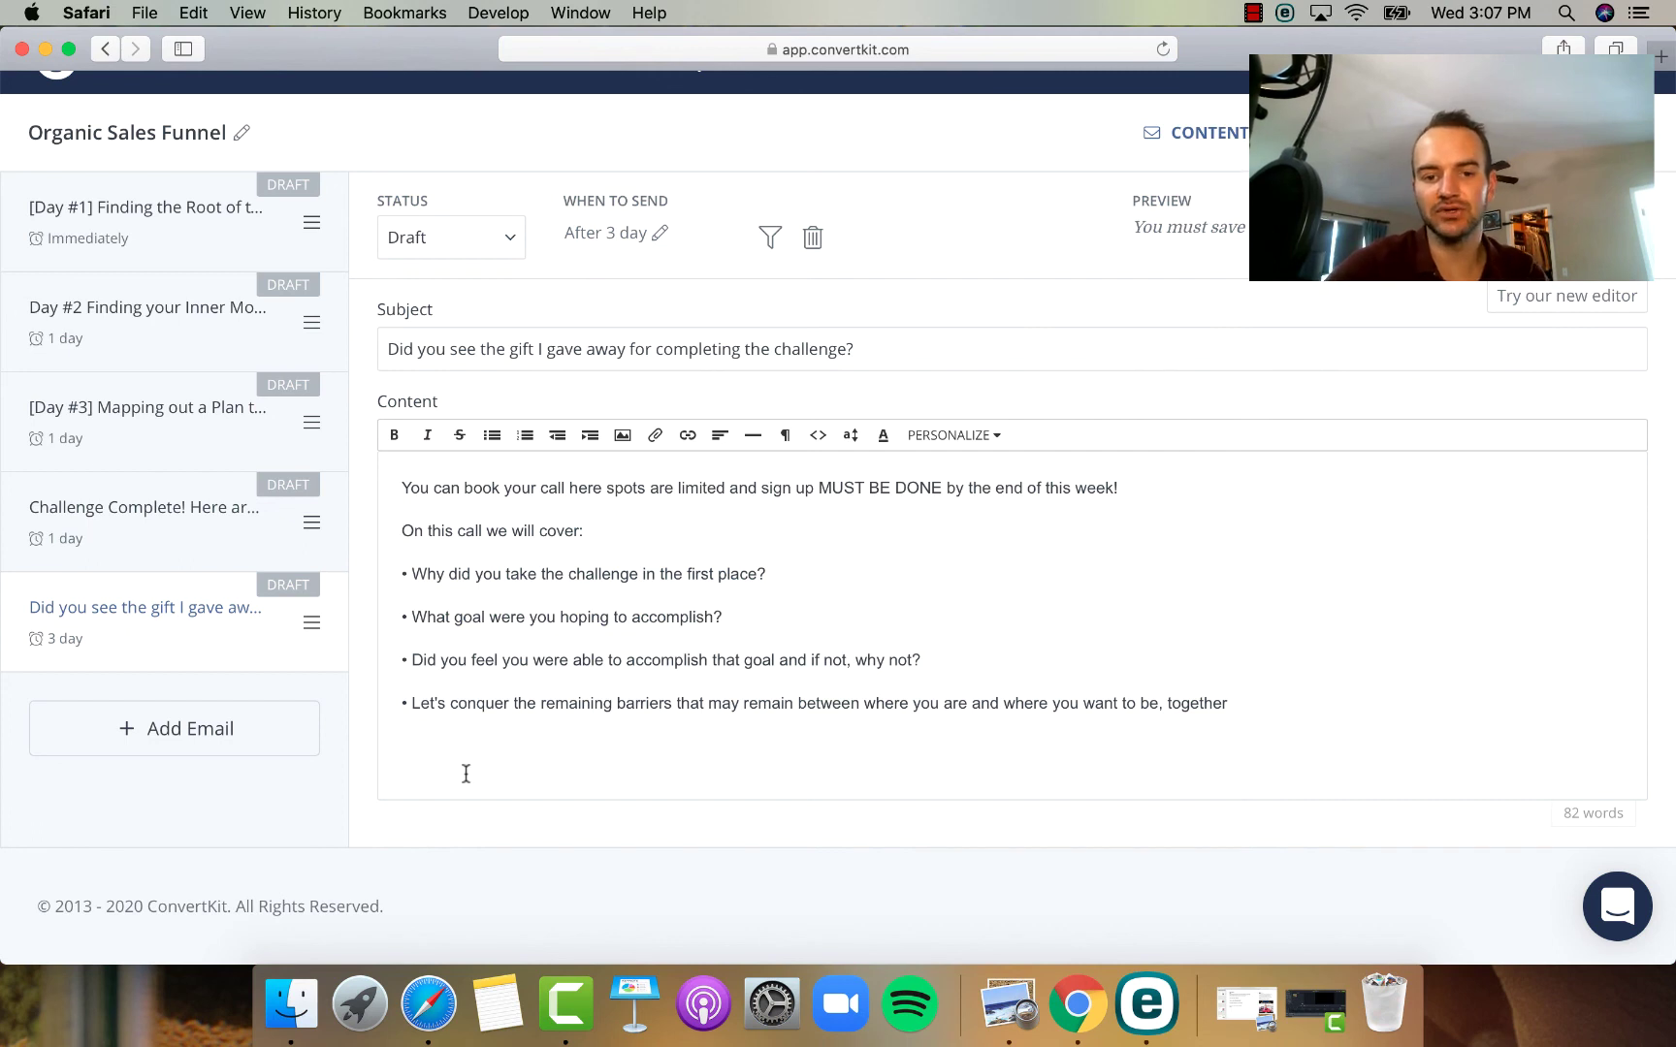
- Add a closing line below the last bullet reading "Link to the call"
{"action": "left_click", "coordinate": [1191, 714]}
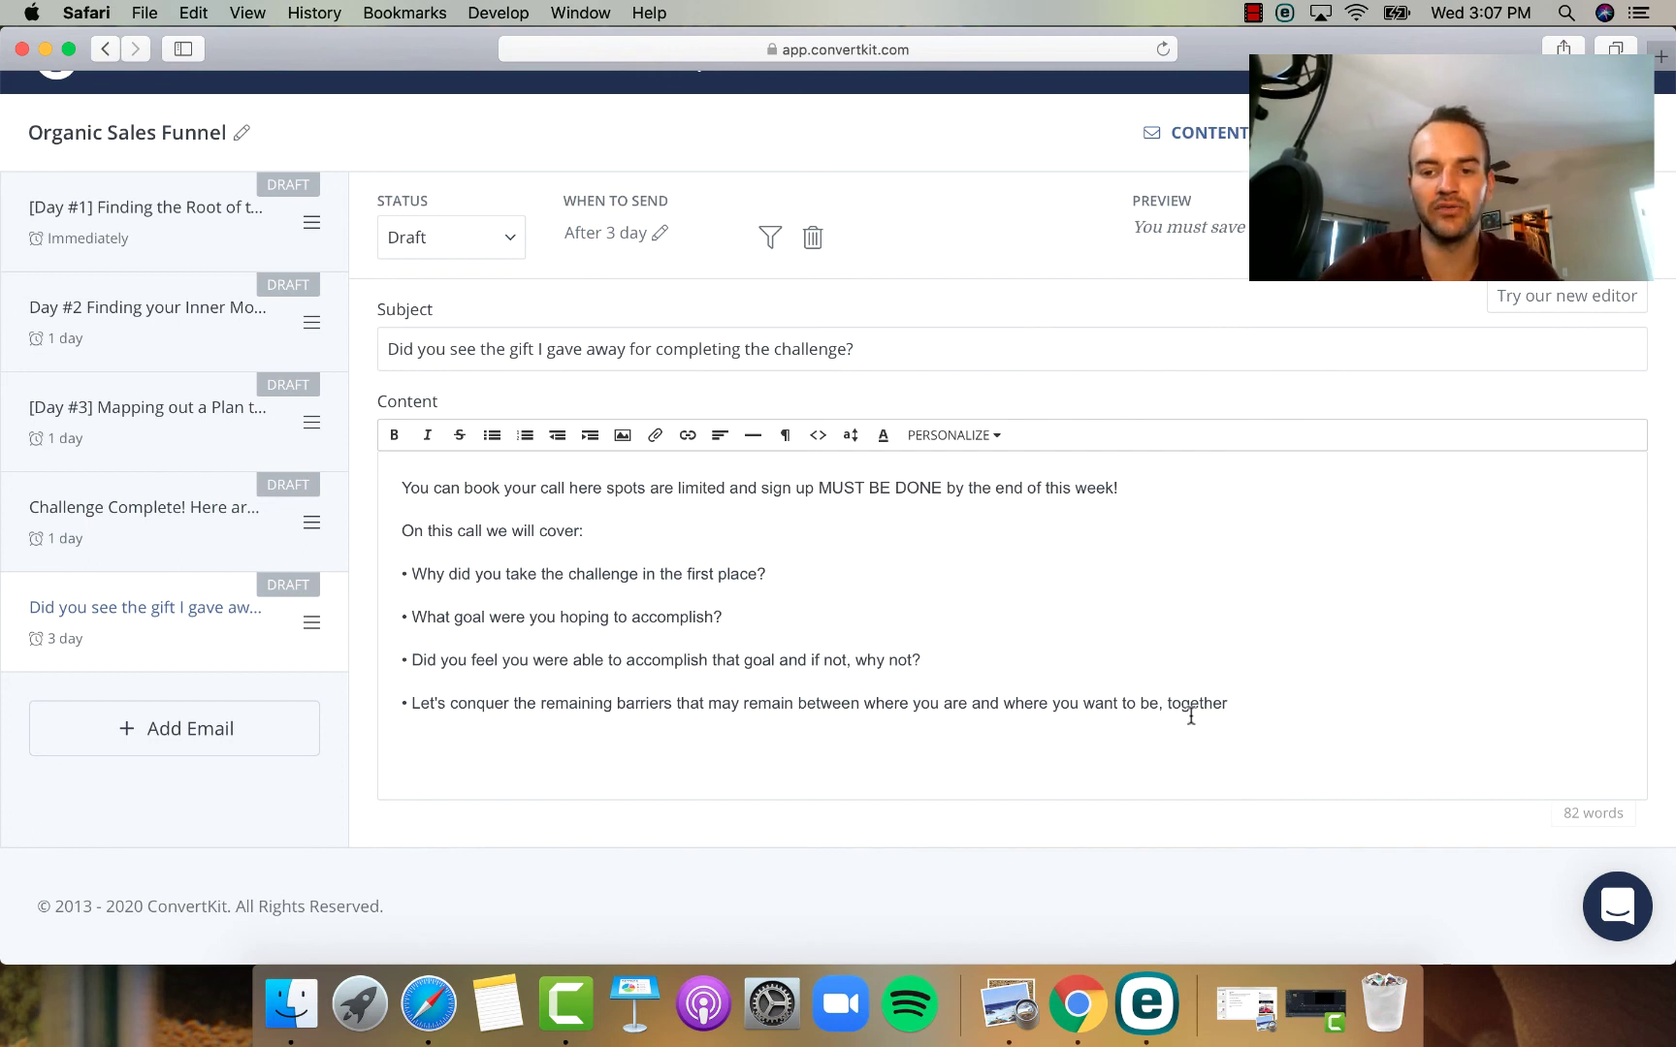
{"action": "key", "text": "Return"}
{"action": "type", "text": "Li"}
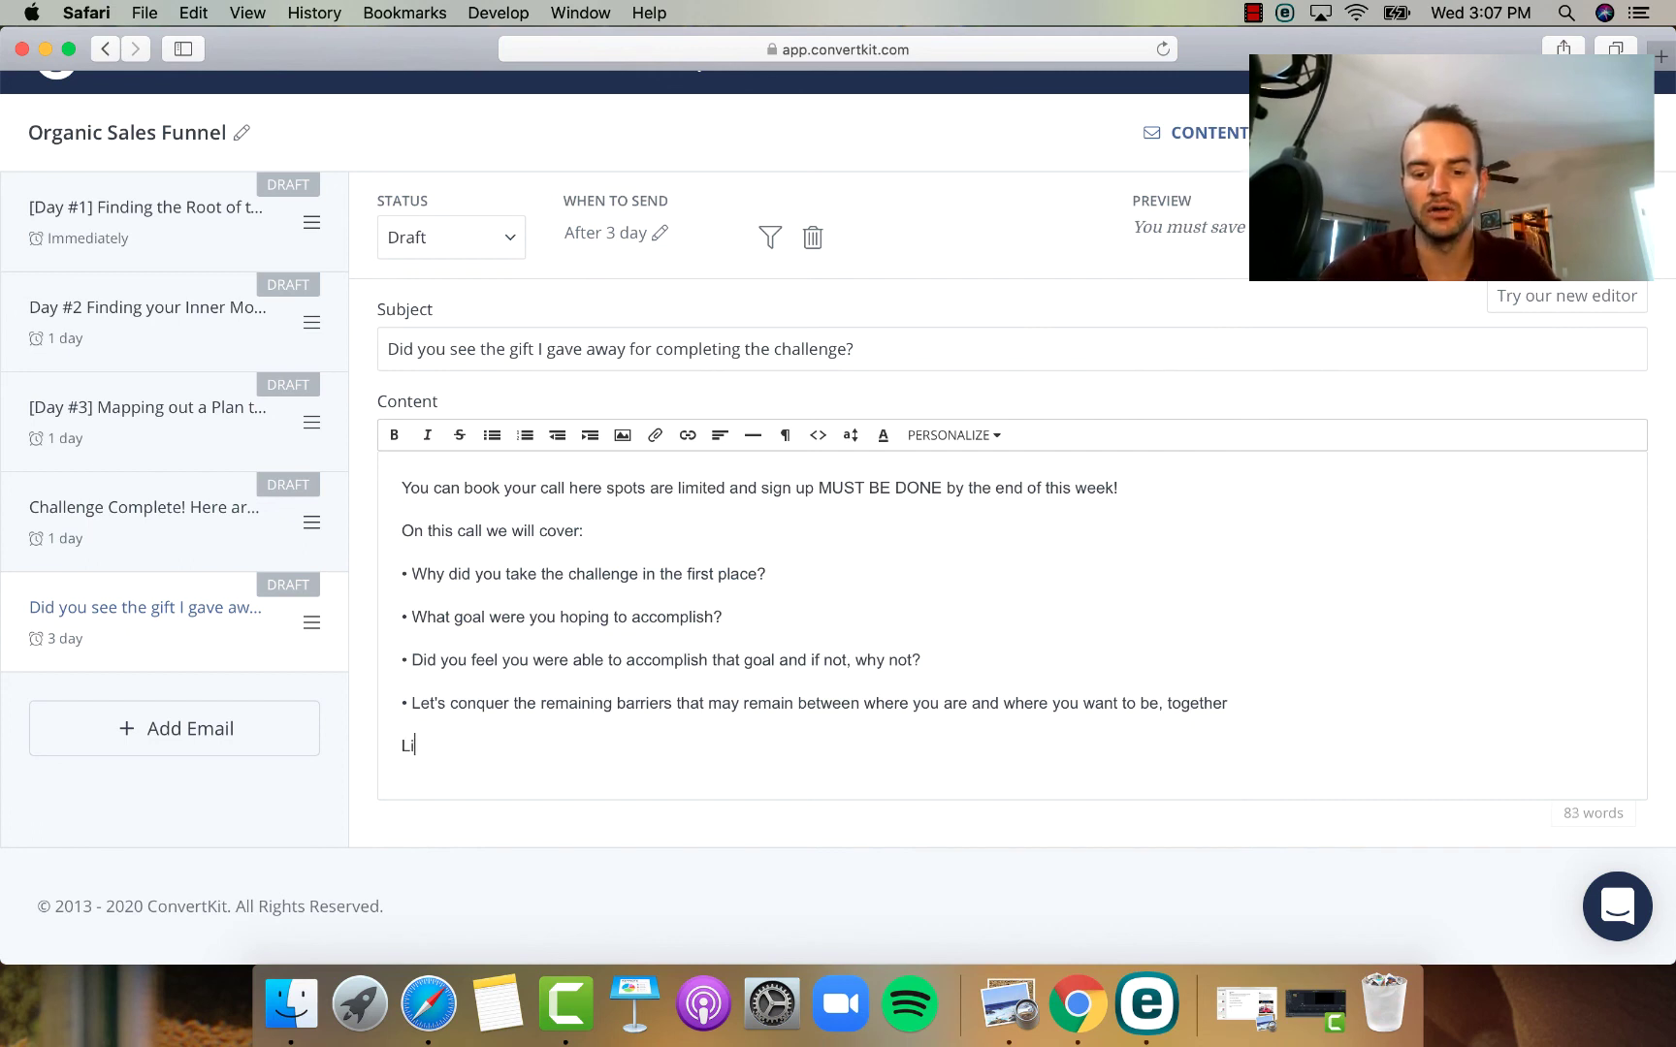
{"action": "type", "text": "nk to the call"}
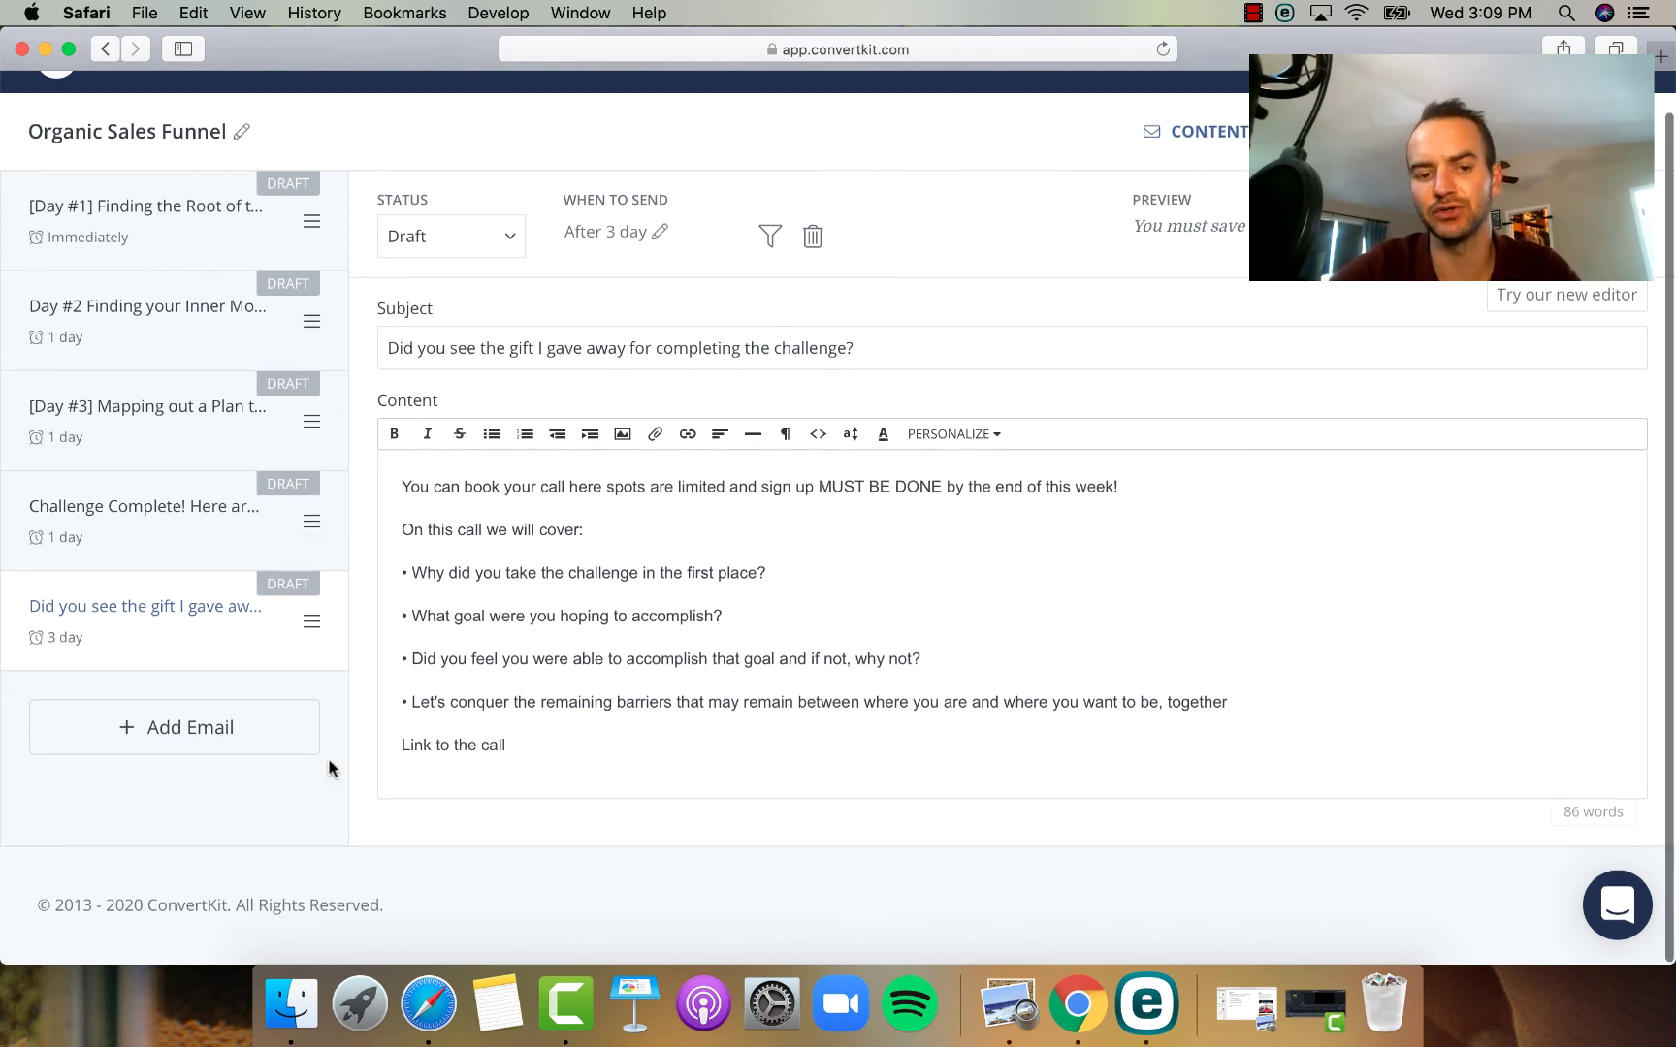
- Add a sixth email to the sequence and set it to send 5 days after the last email
{"action": "scroll", "coordinate": [384, 539], "scroll_direction": "up", "scroll_amount": 1}
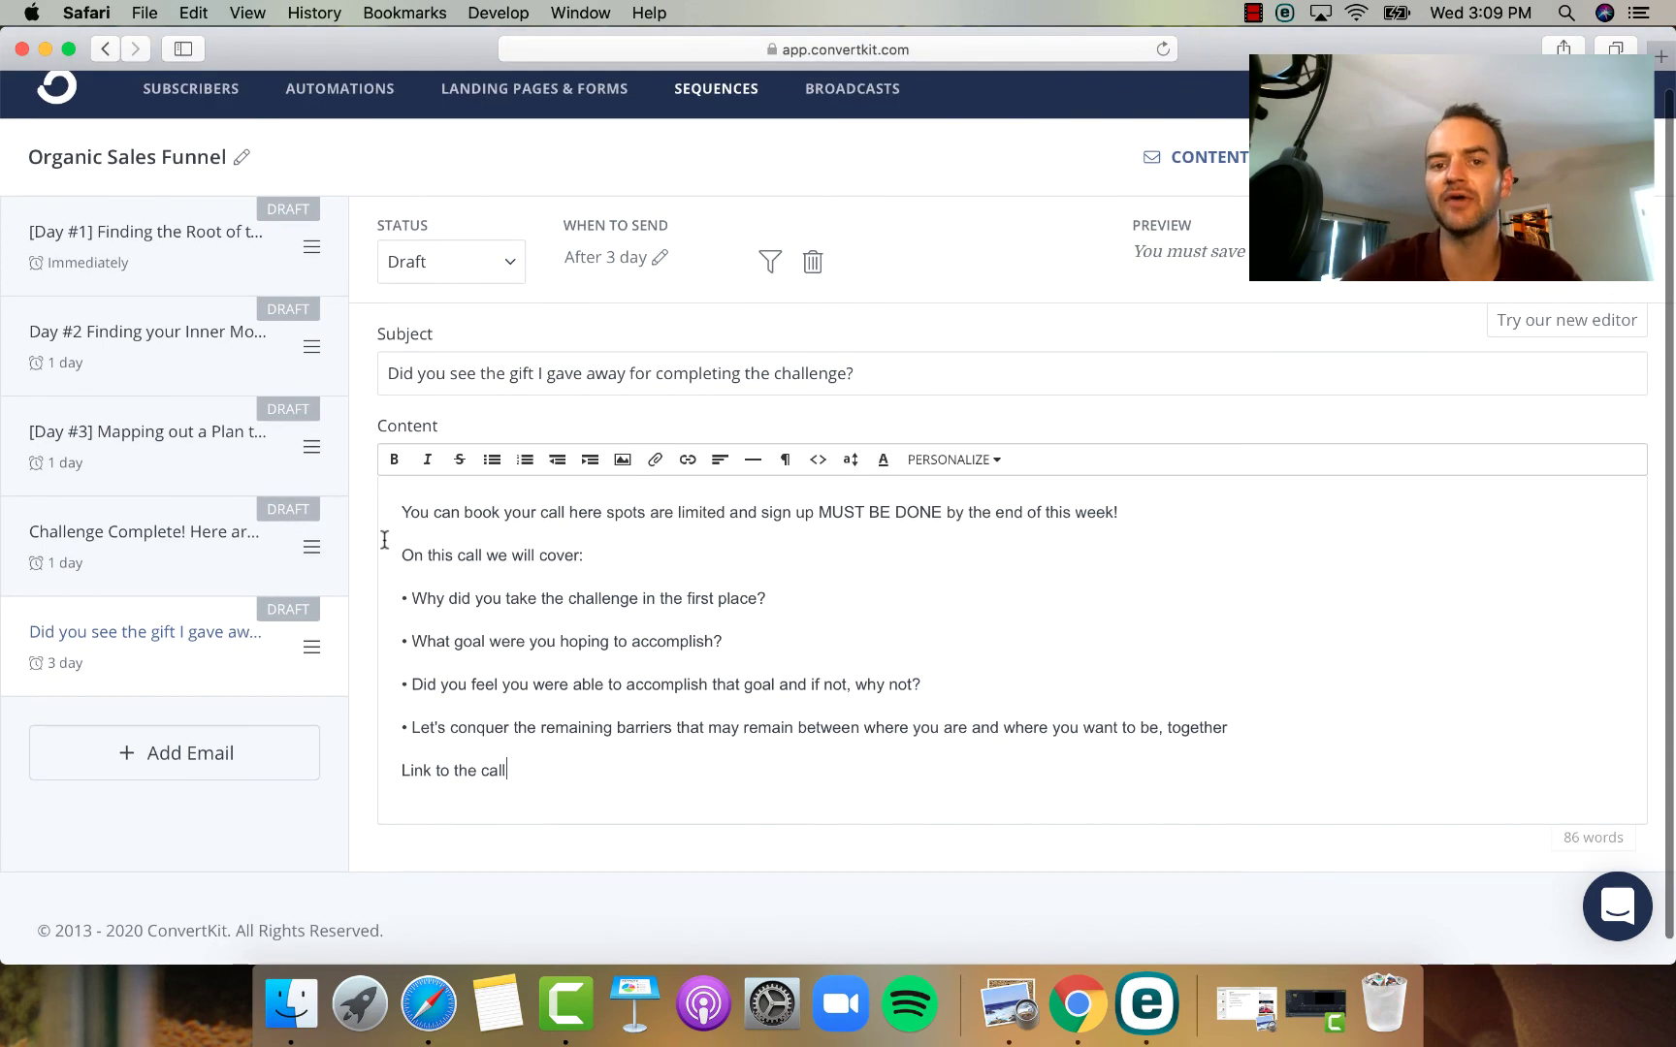
{"action": "scroll", "coordinate": [384, 540], "scroll_direction": "up", "scroll_amount": 1}
{"action": "scroll", "coordinate": [384, 539], "scroll_direction": "down", "scroll_amount": 2}
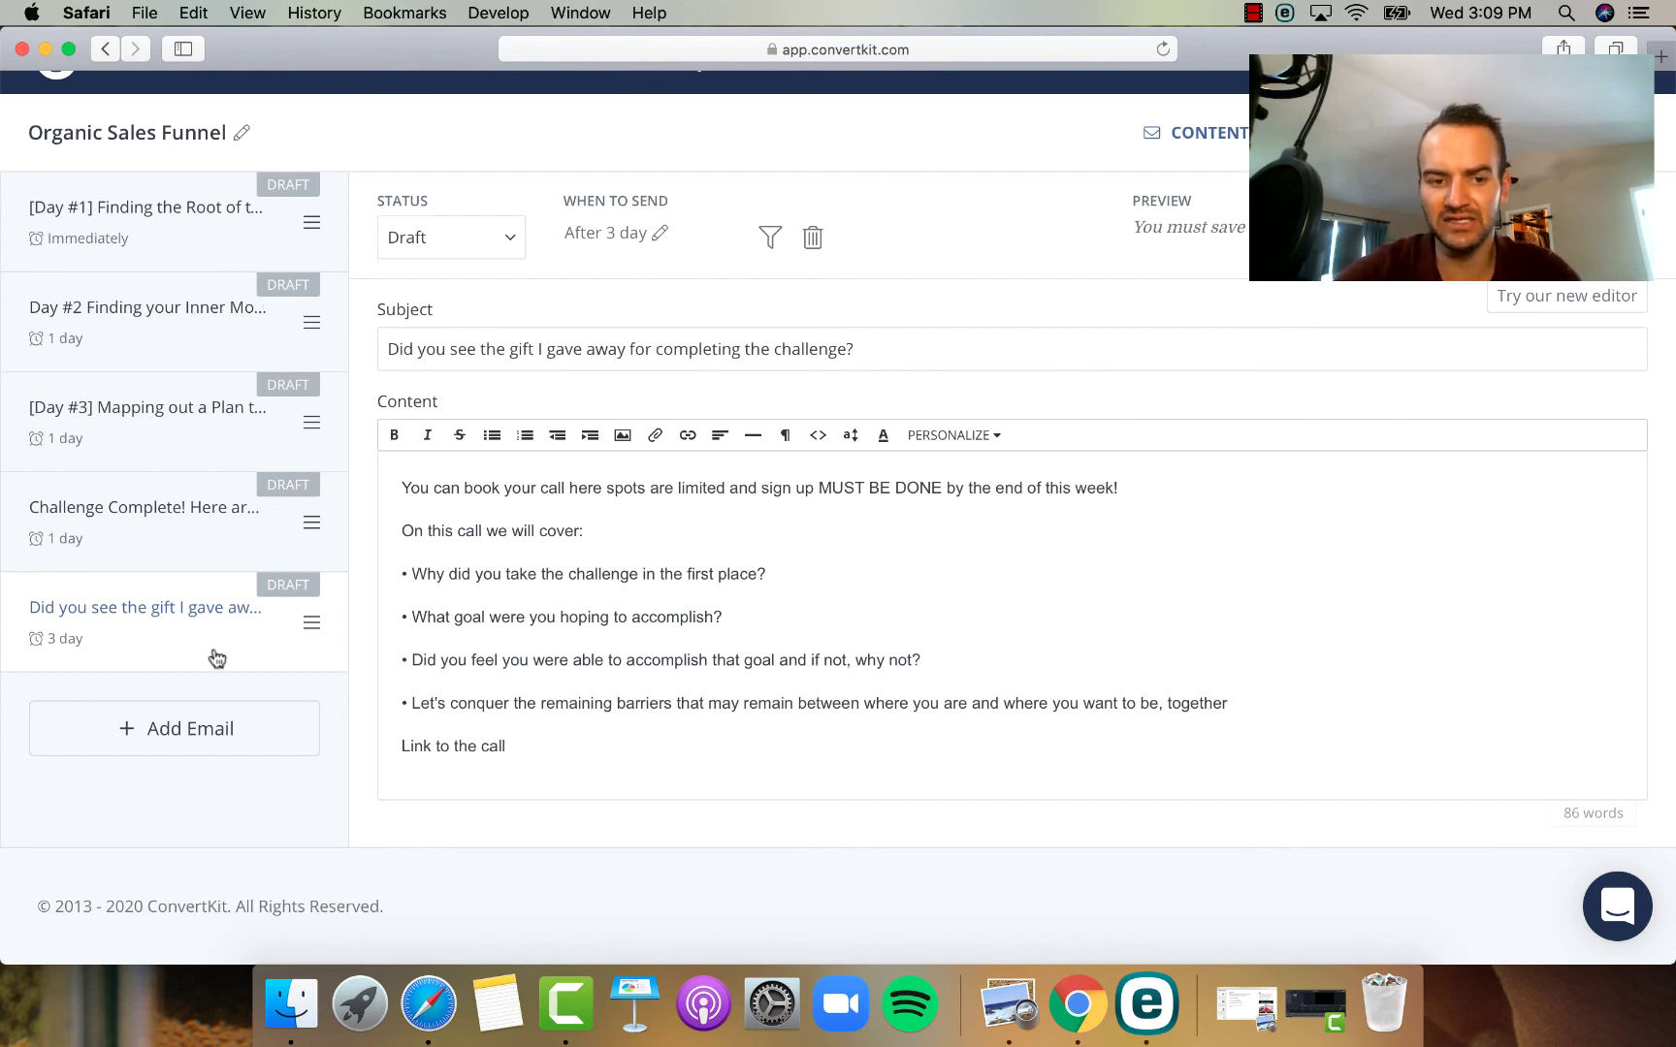
{"action": "left_click", "coordinate": [189, 735]}
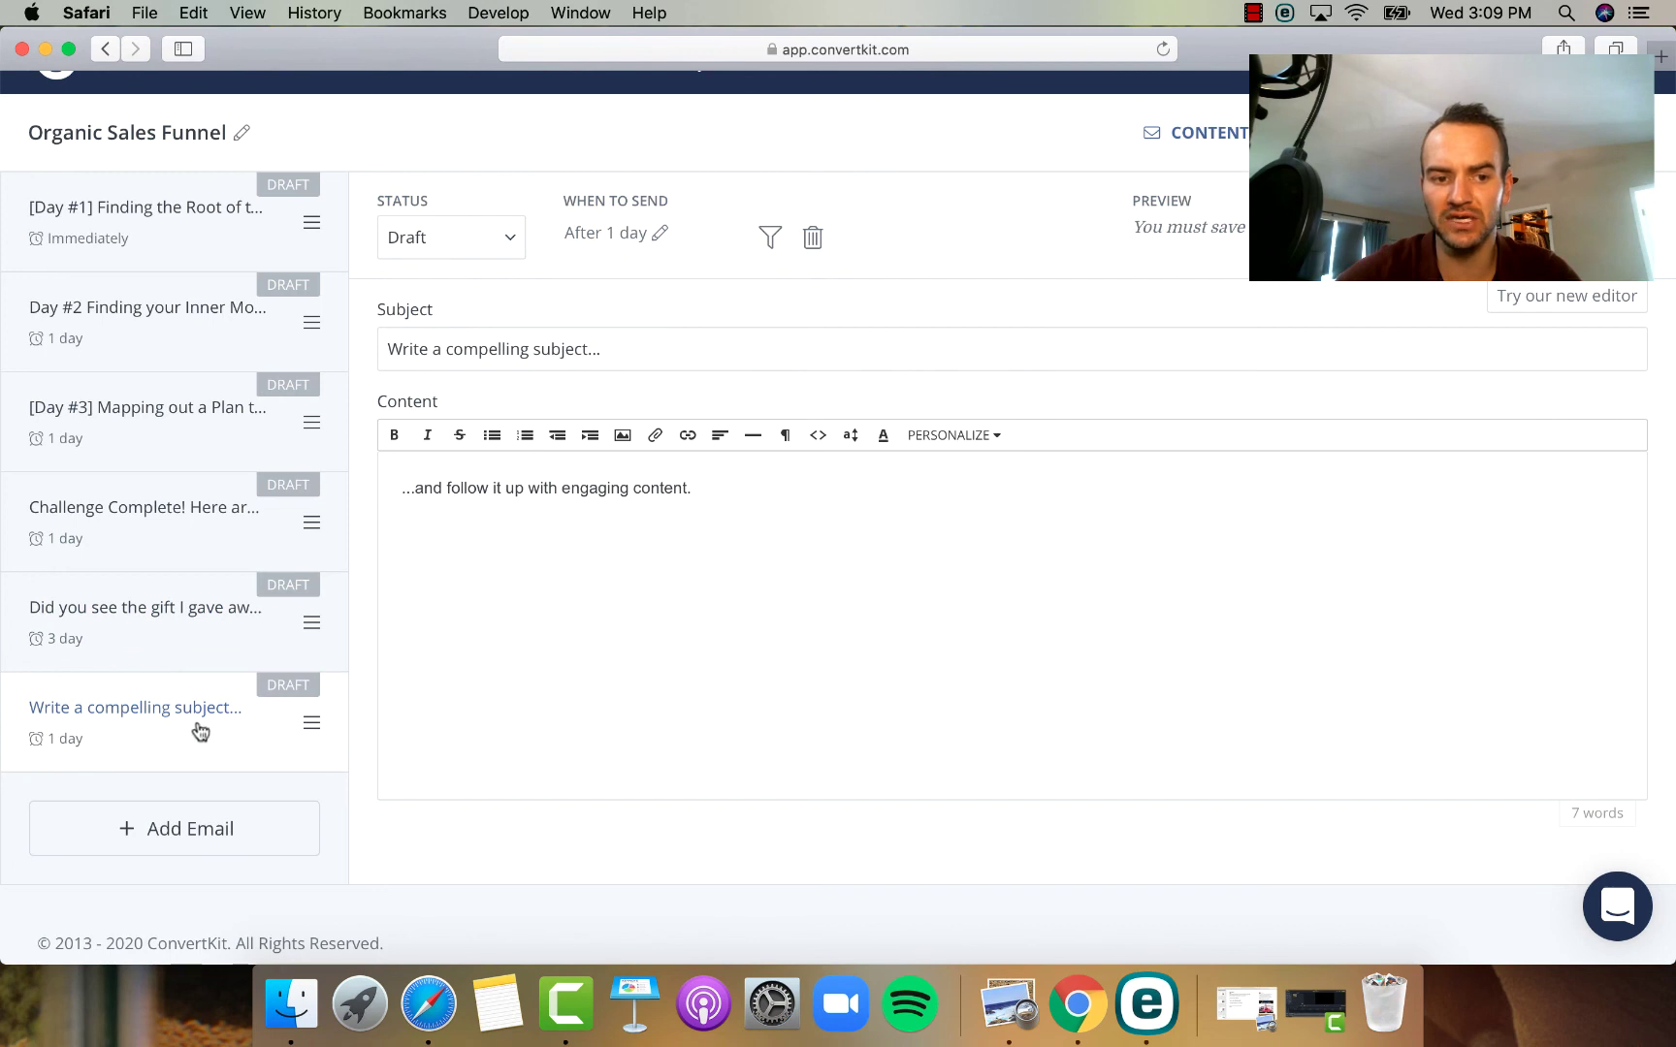
{"action": "left_click", "coordinate": [661, 235]}
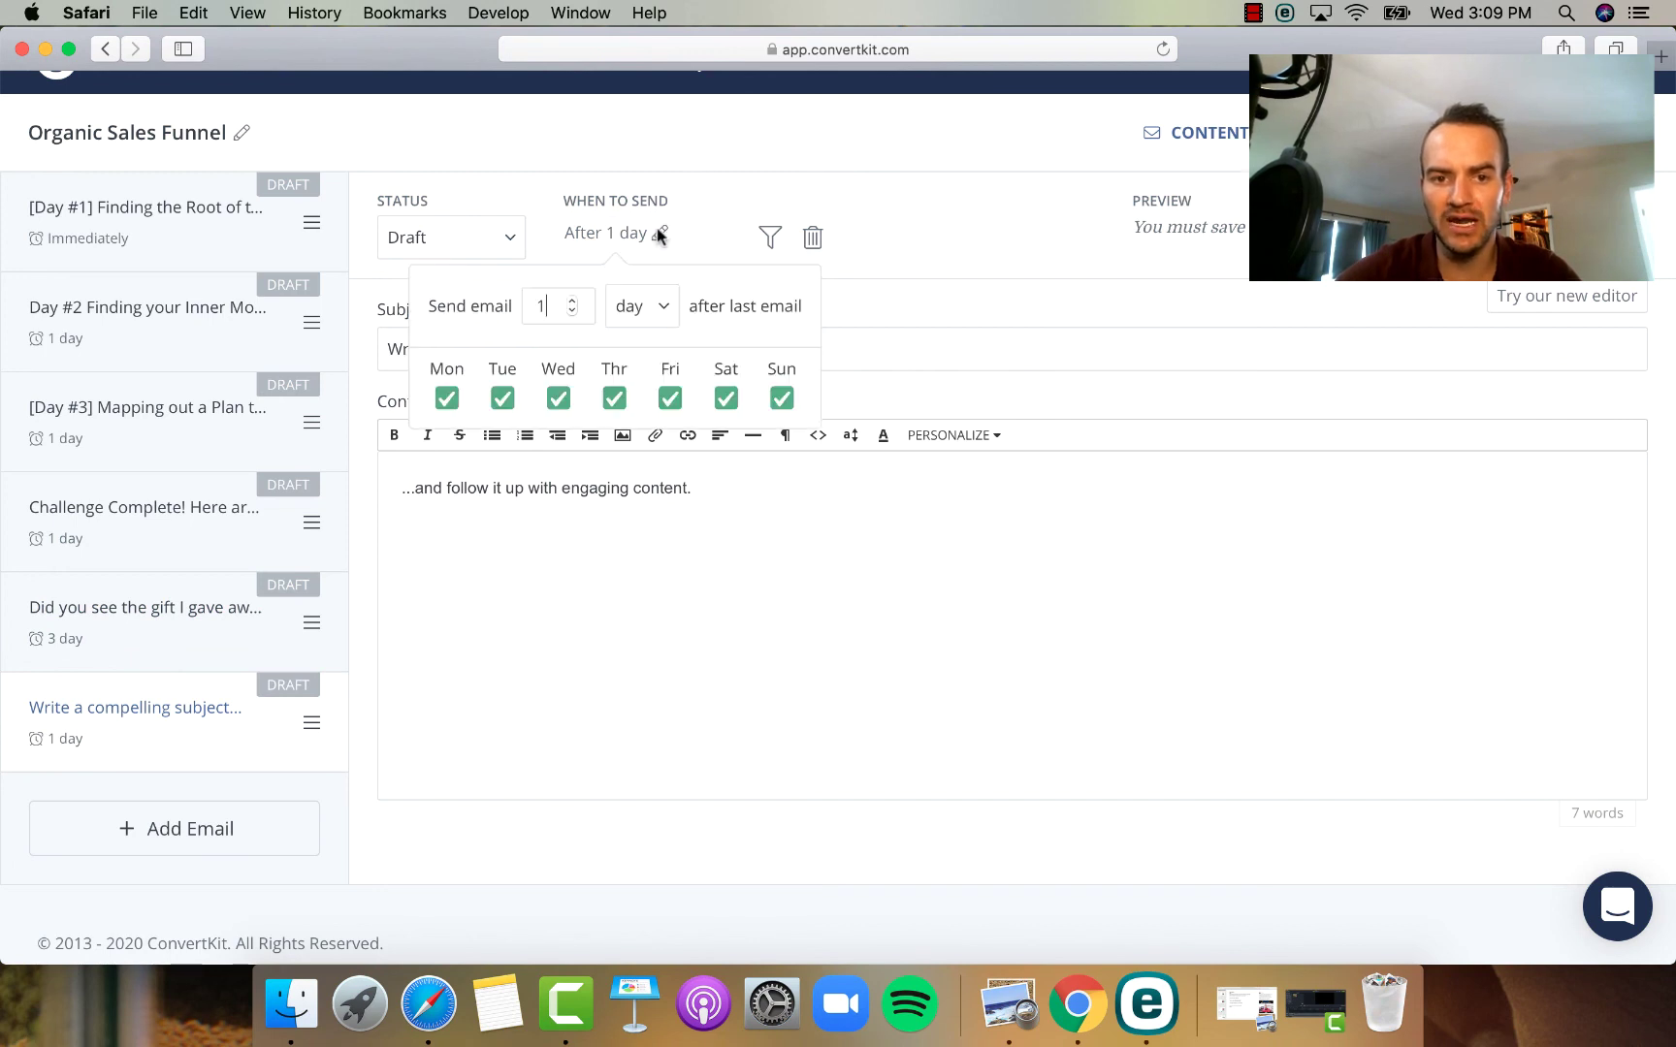
{"action": "double_click", "coordinate": [573, 307]}
{"action": "type", "text": "4"}
{"action": "left_click", "coordinate": [573, 301]}
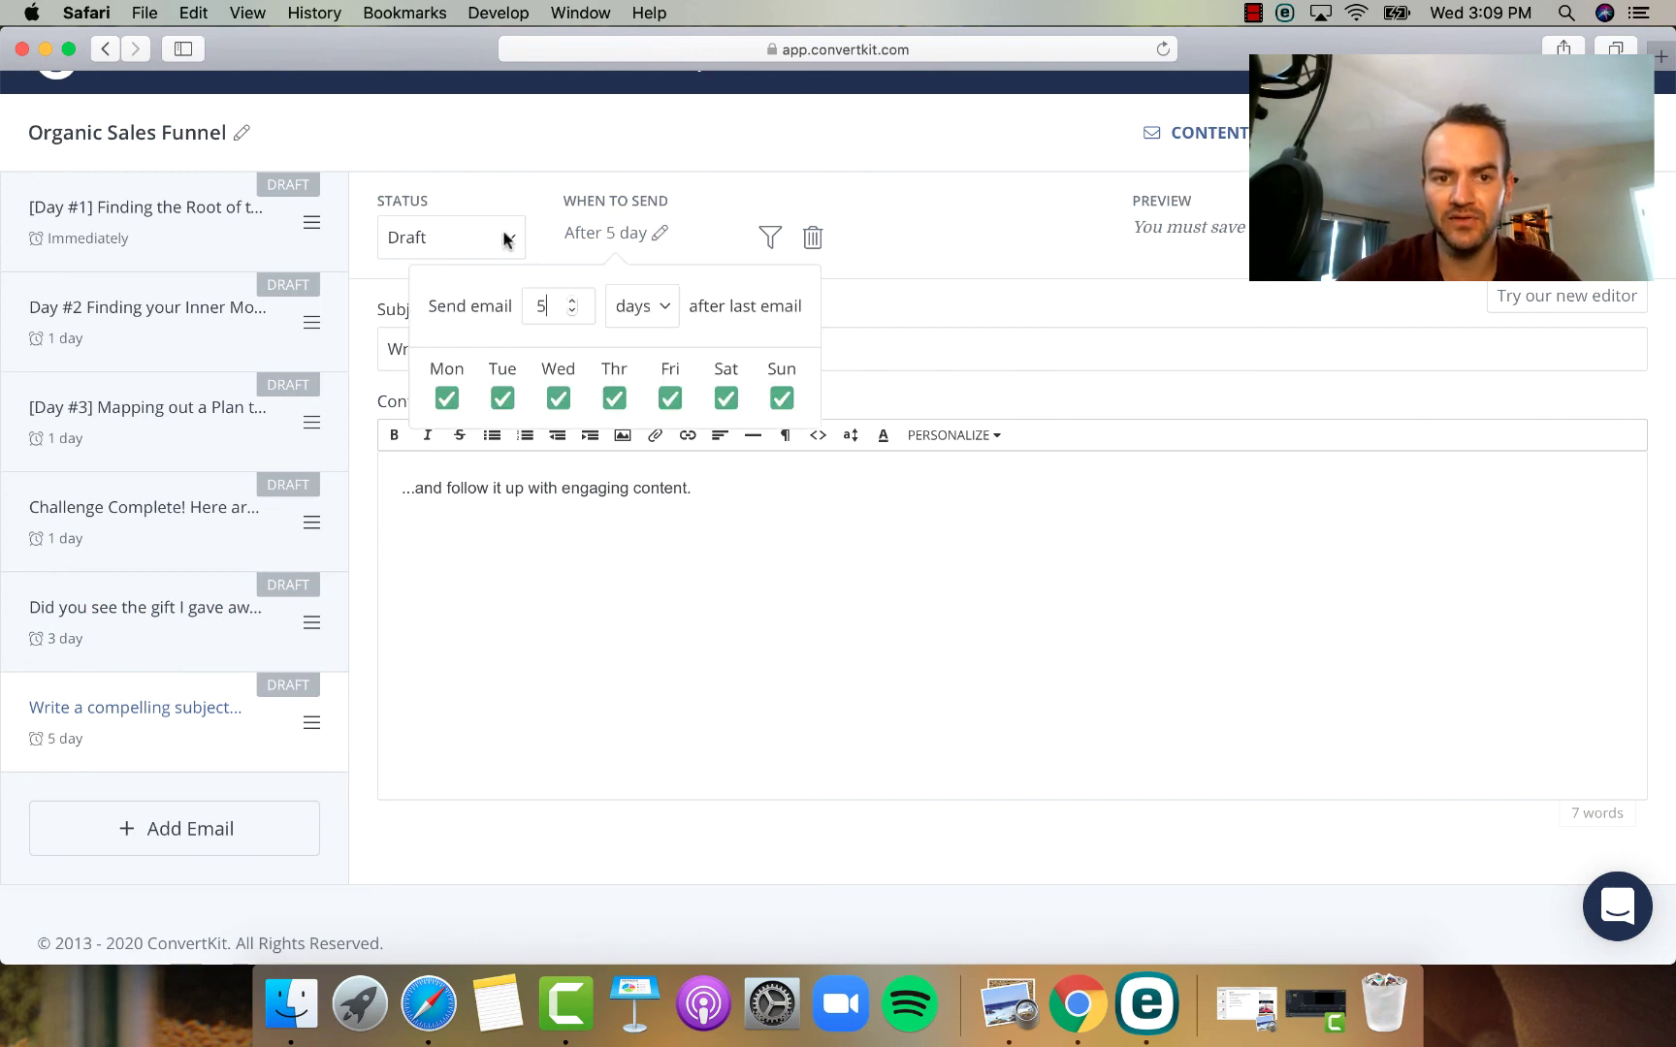
{"action": "left_click", "coordinate": [503, 235]}
- Set the sixth email's subject to "Last Chance to Get your Free 30 Minute Call!"
{"action": "triple_click", "coordinate": [505, 337]}
{"action": "type", "text": "L"}
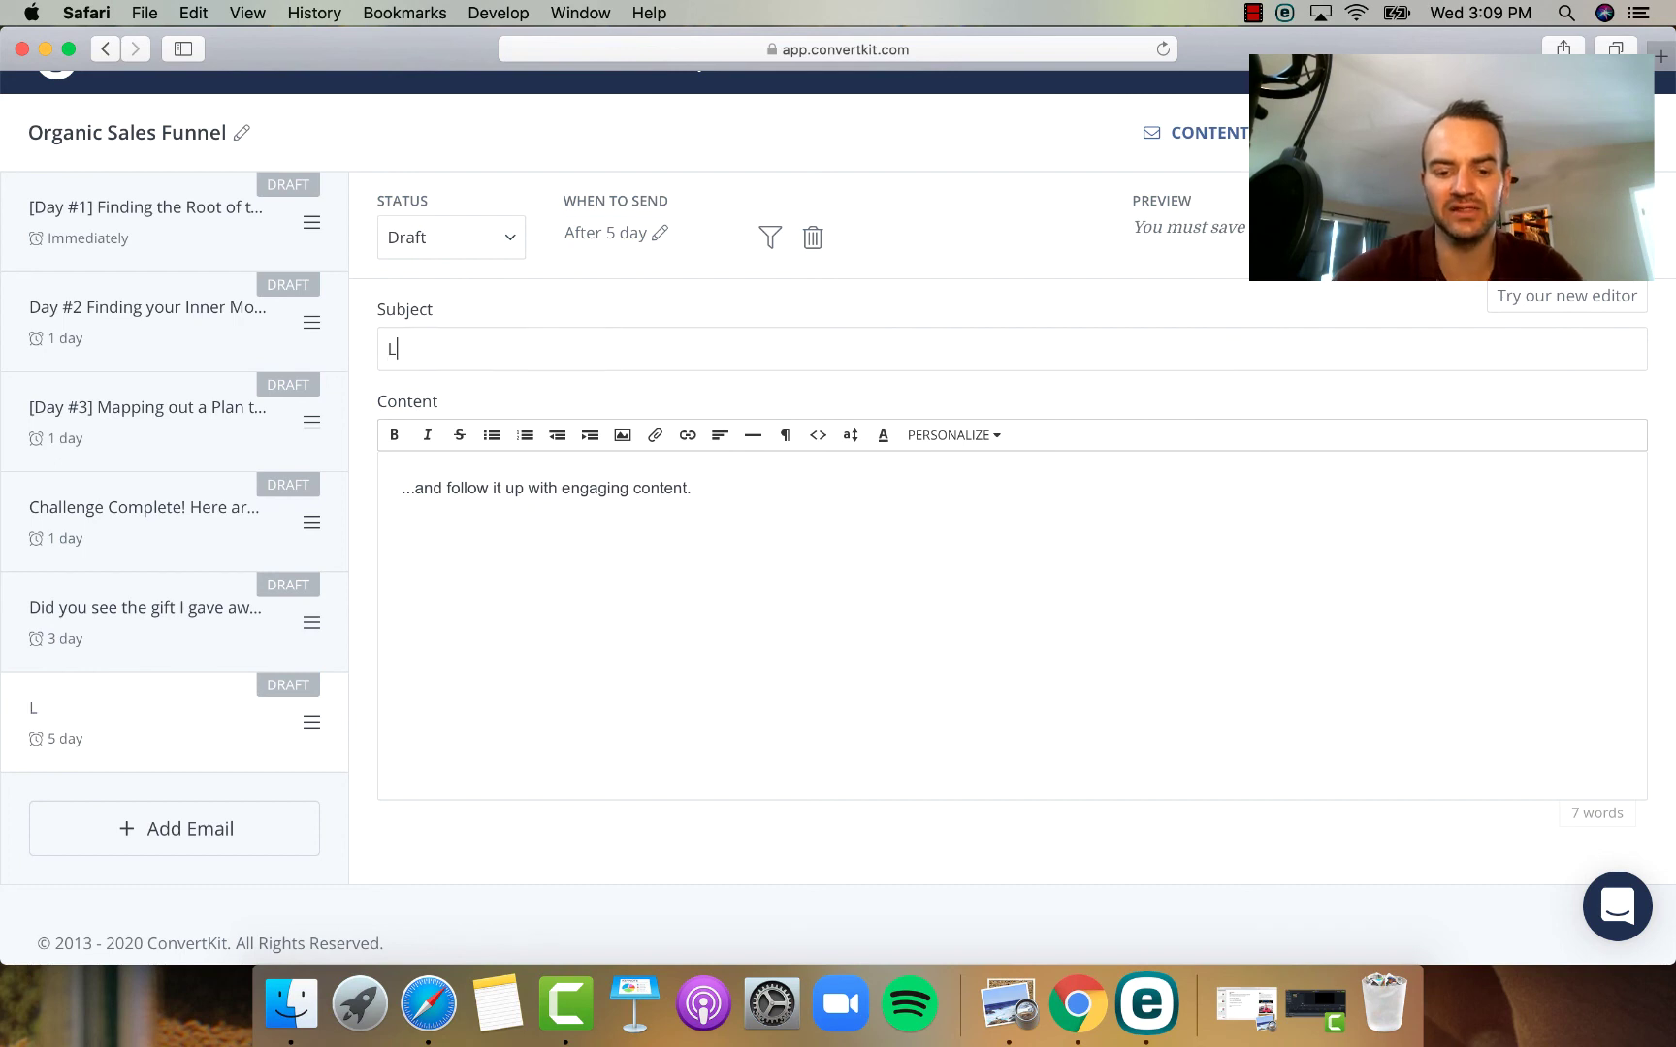
{"action": "type", "text": "ast Chance to"}
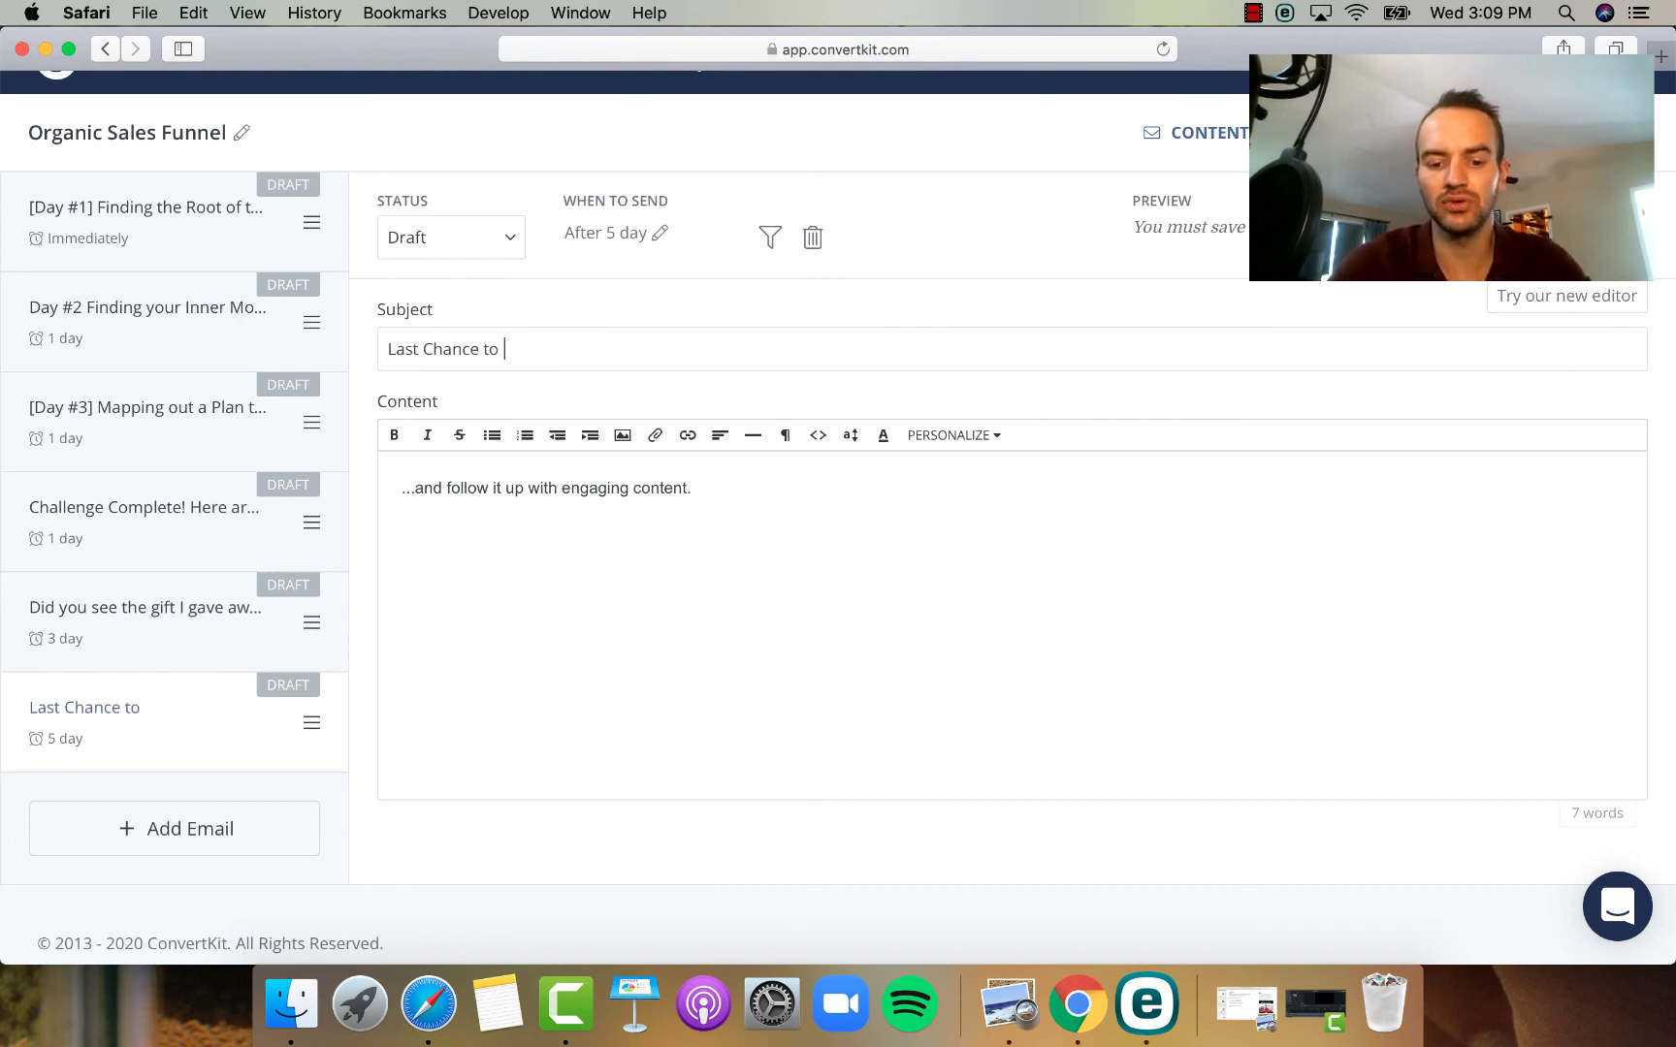
{"action": "type", "text": " Get your "}
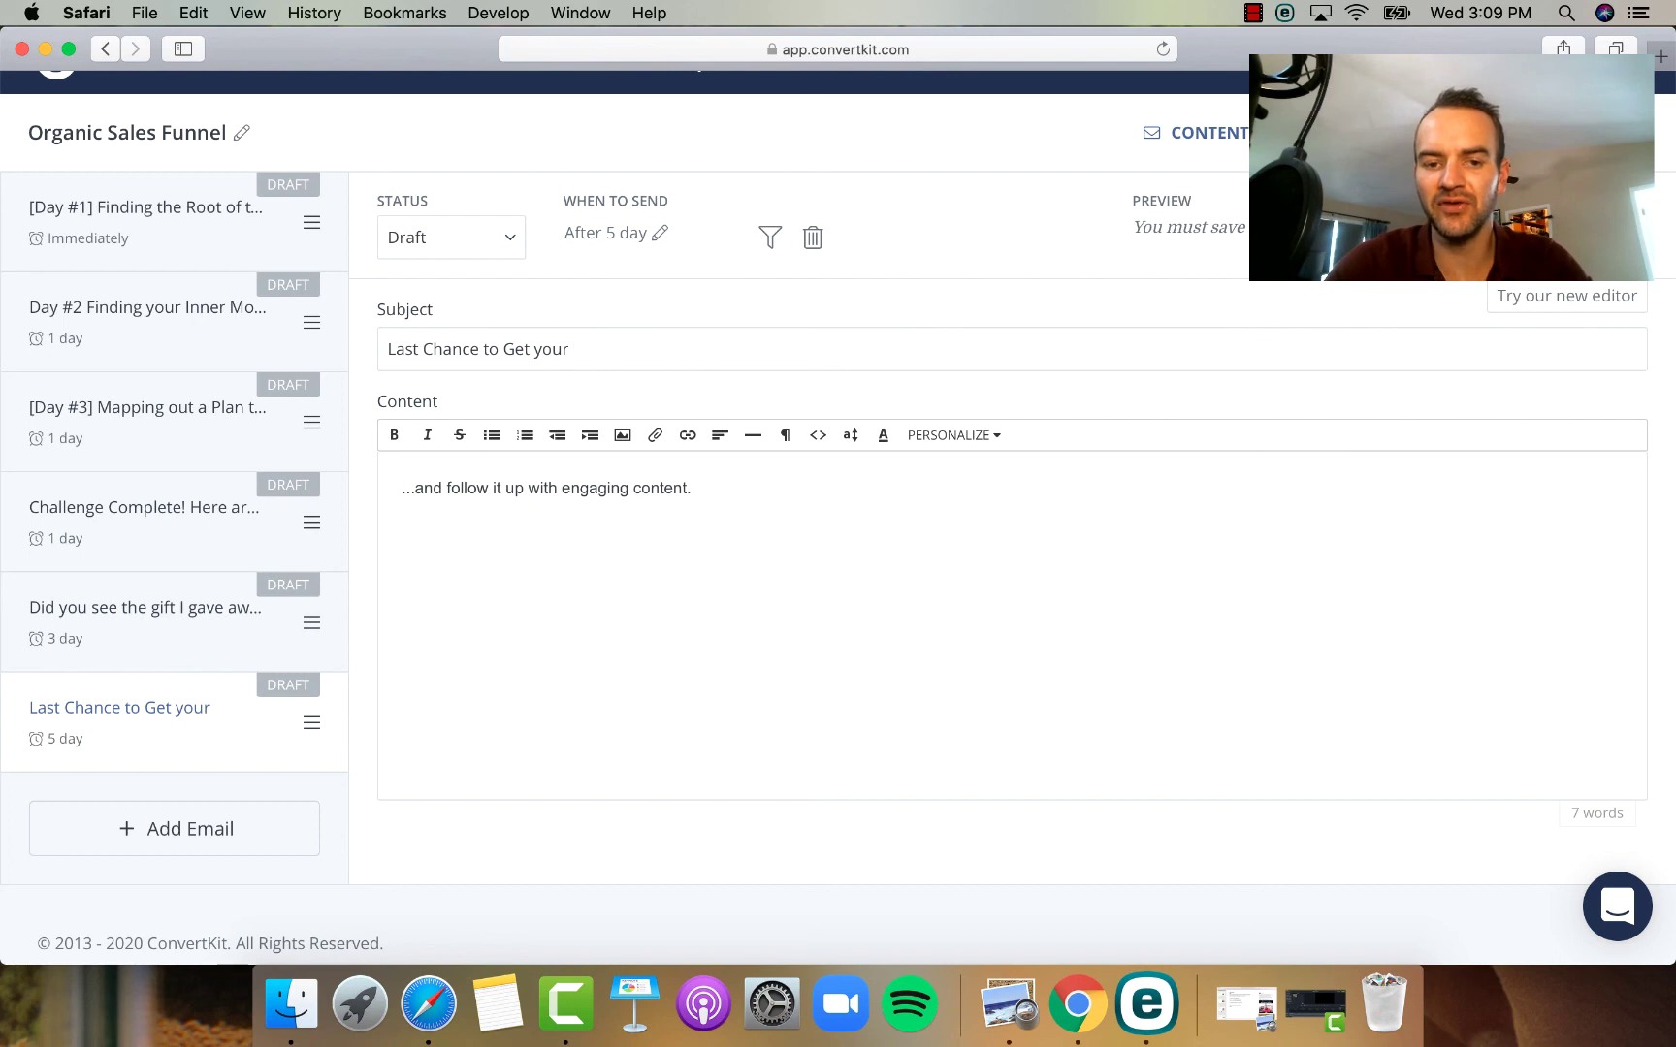
{"action": "type", "text": "Free 30 "}
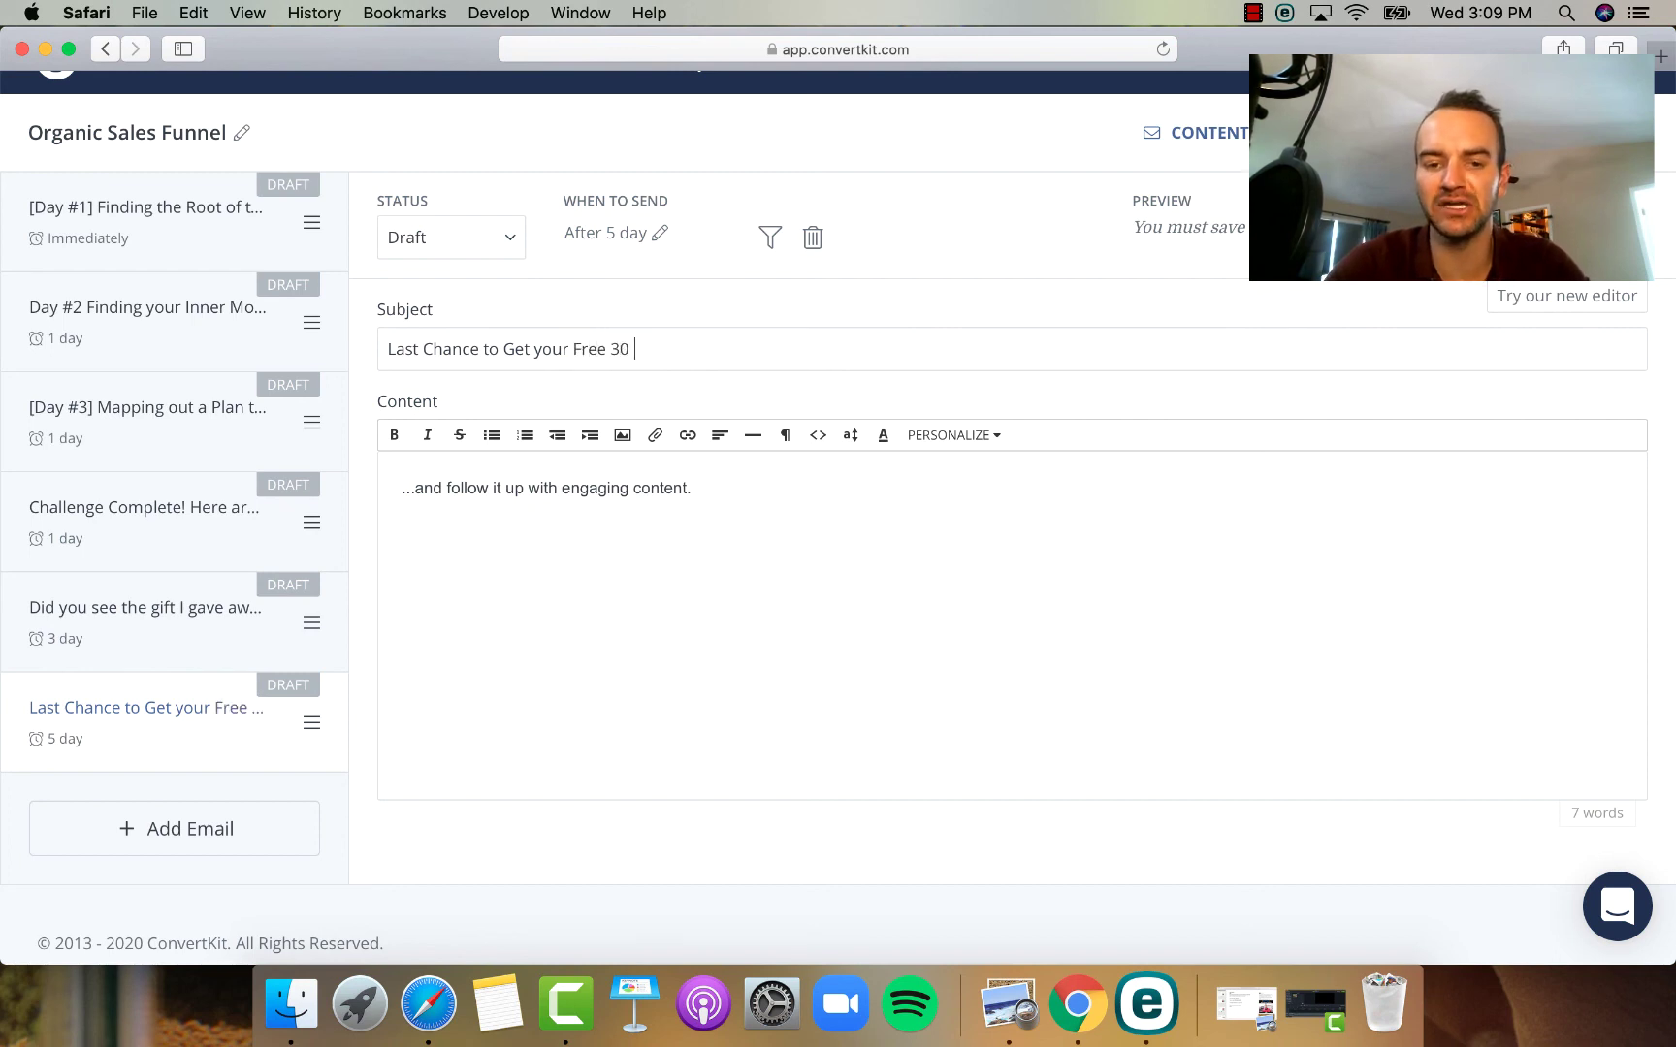
{"action": "type", "text": "Minute"}
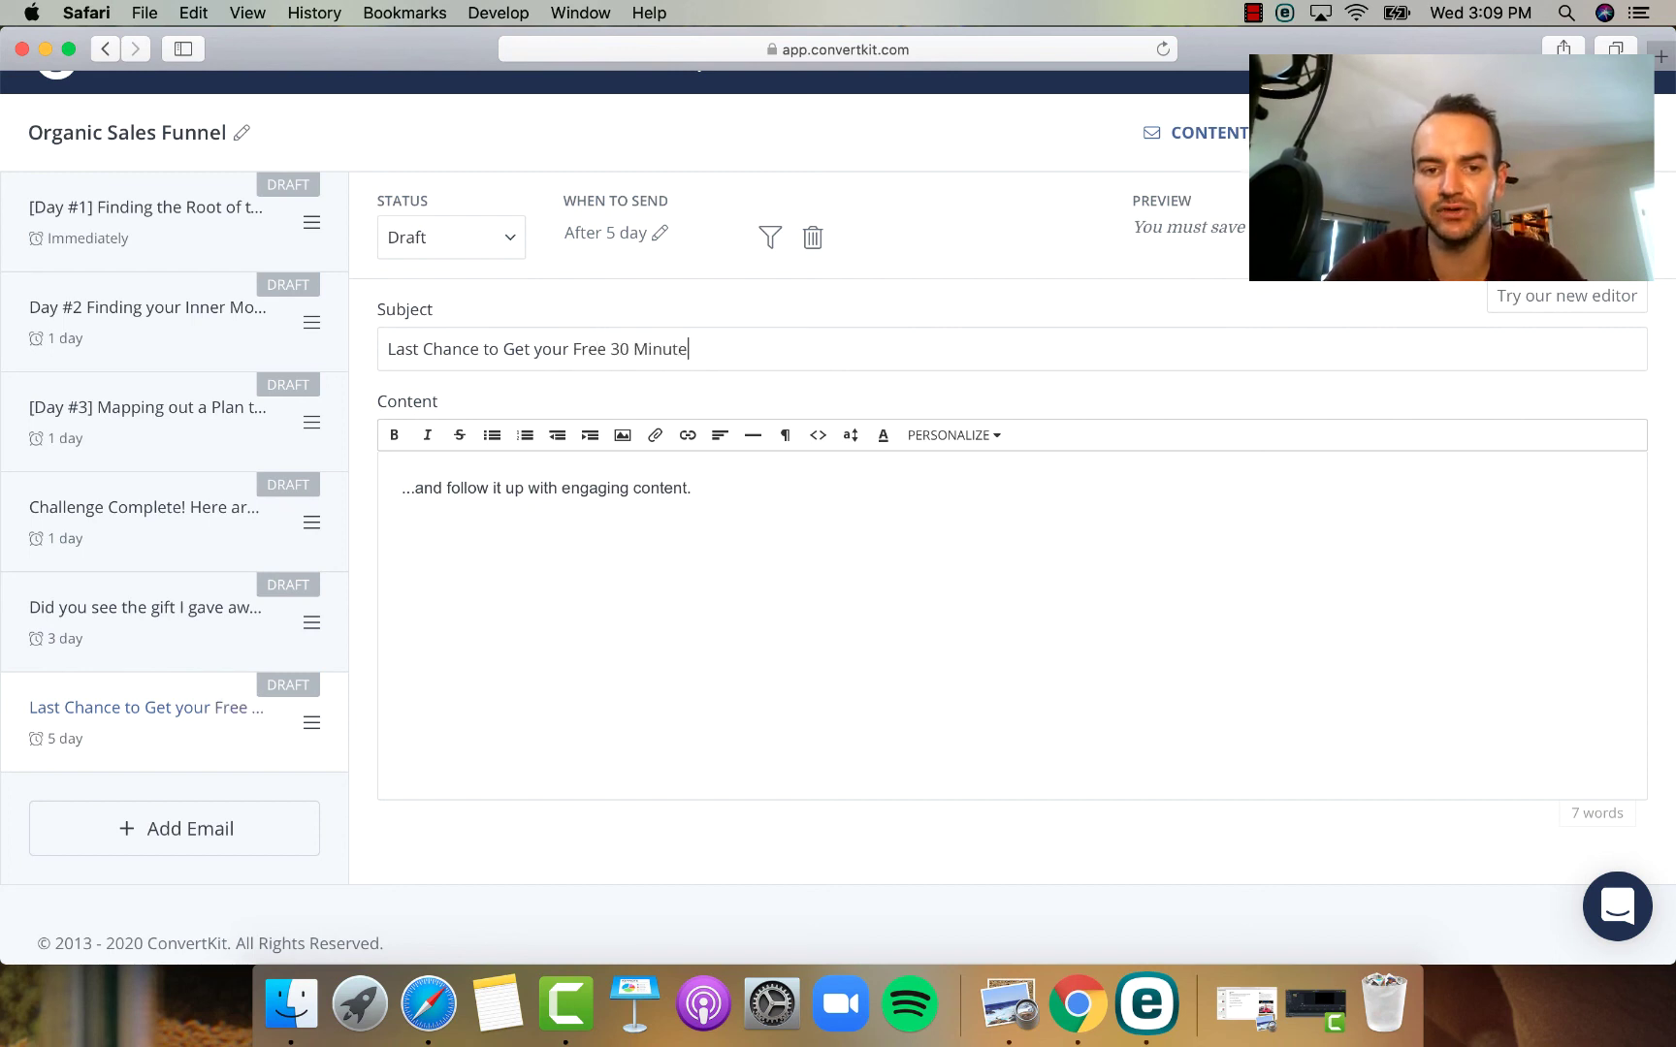
{"action": "type", "text": "s"}
{"action": "key", "text": "BackSpace"}
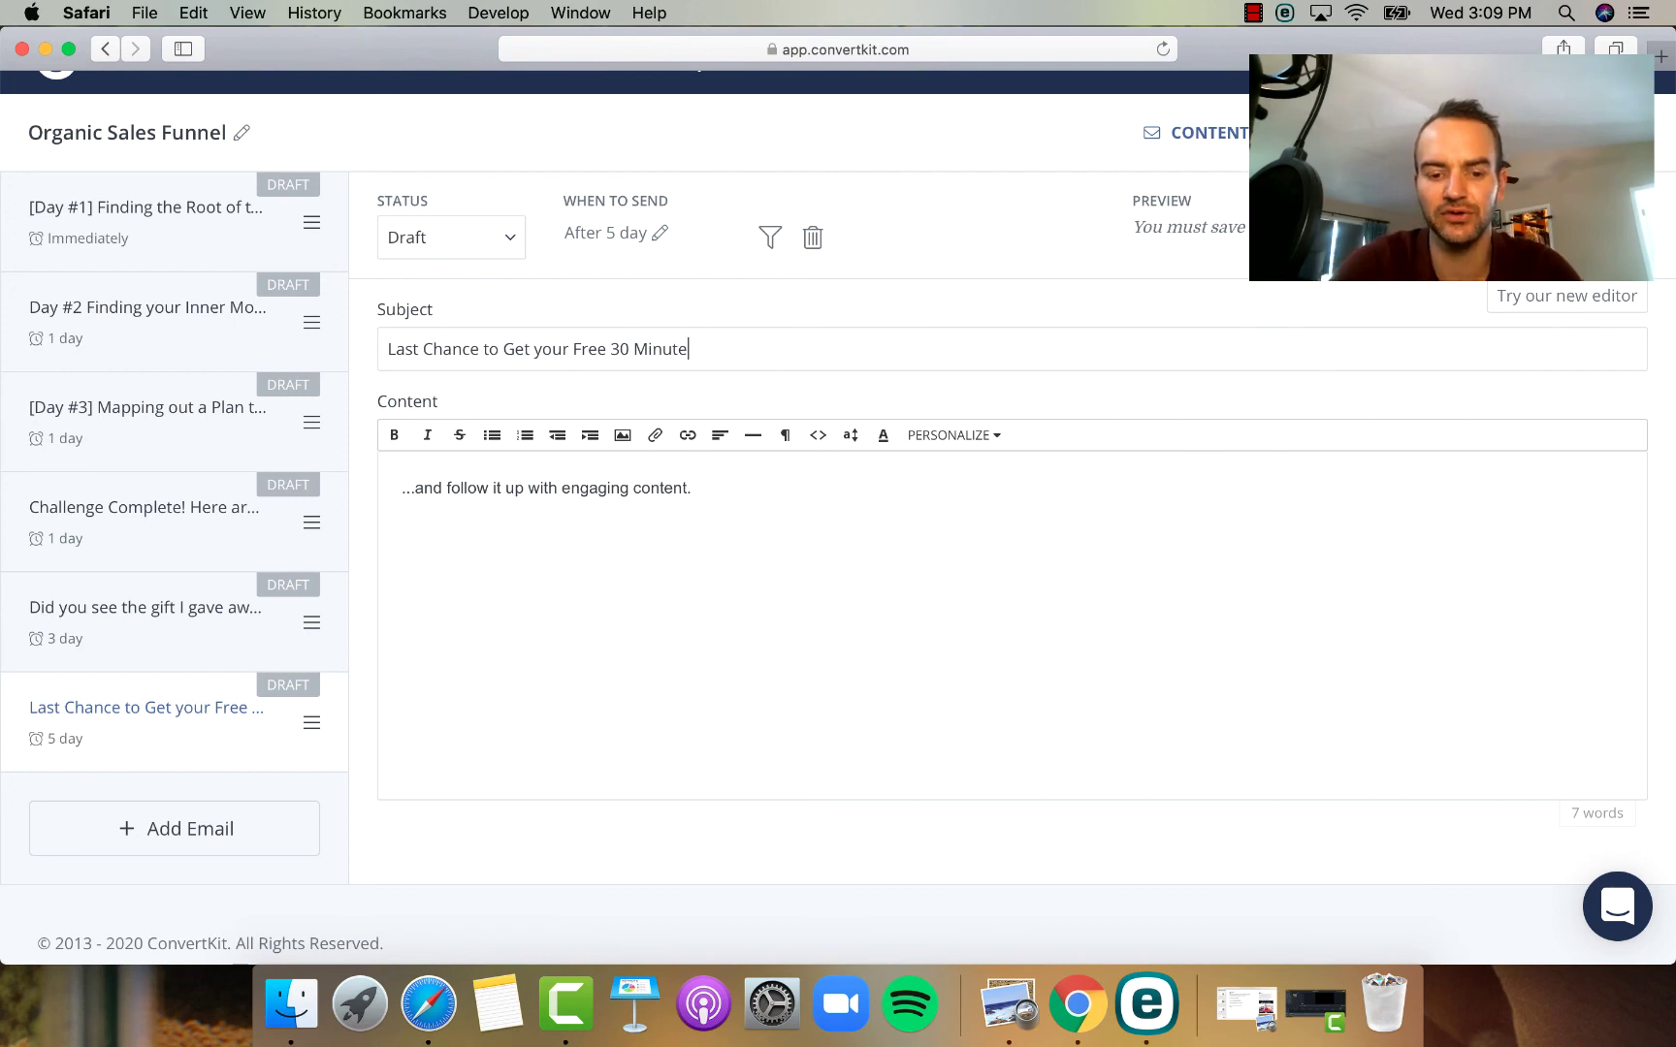
{"action": "type", "text": "Call!"}
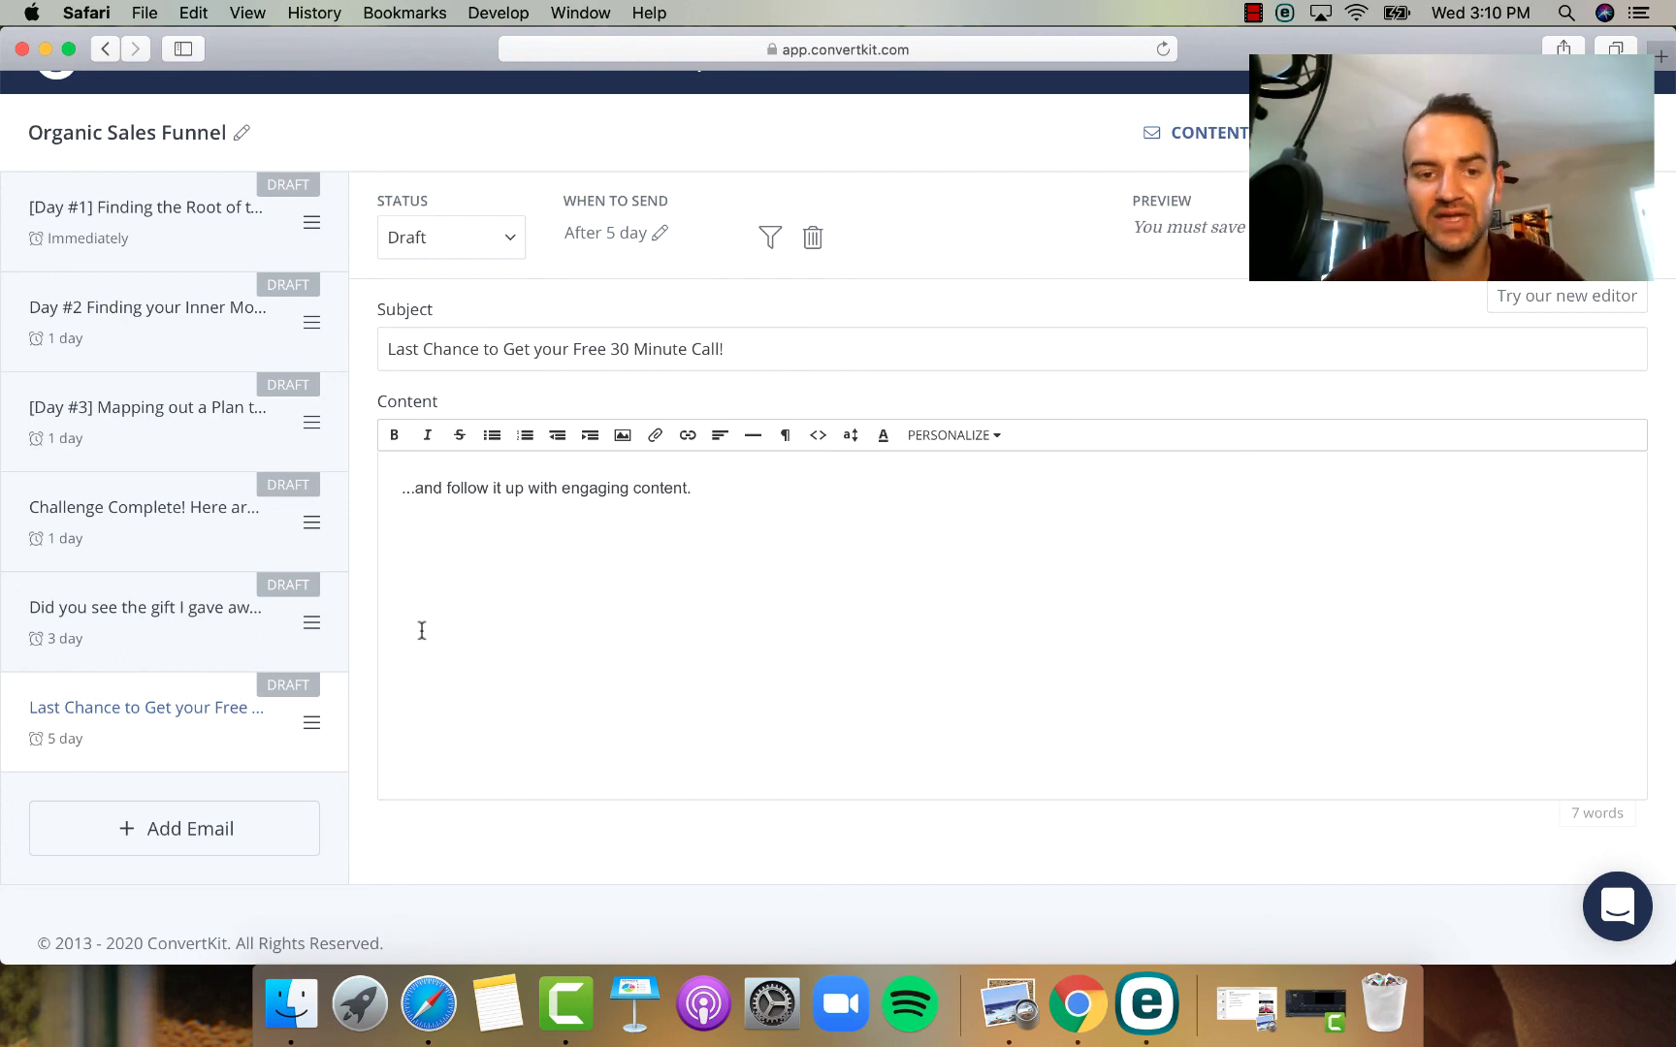
{"action": "key", "text": "super+a"}
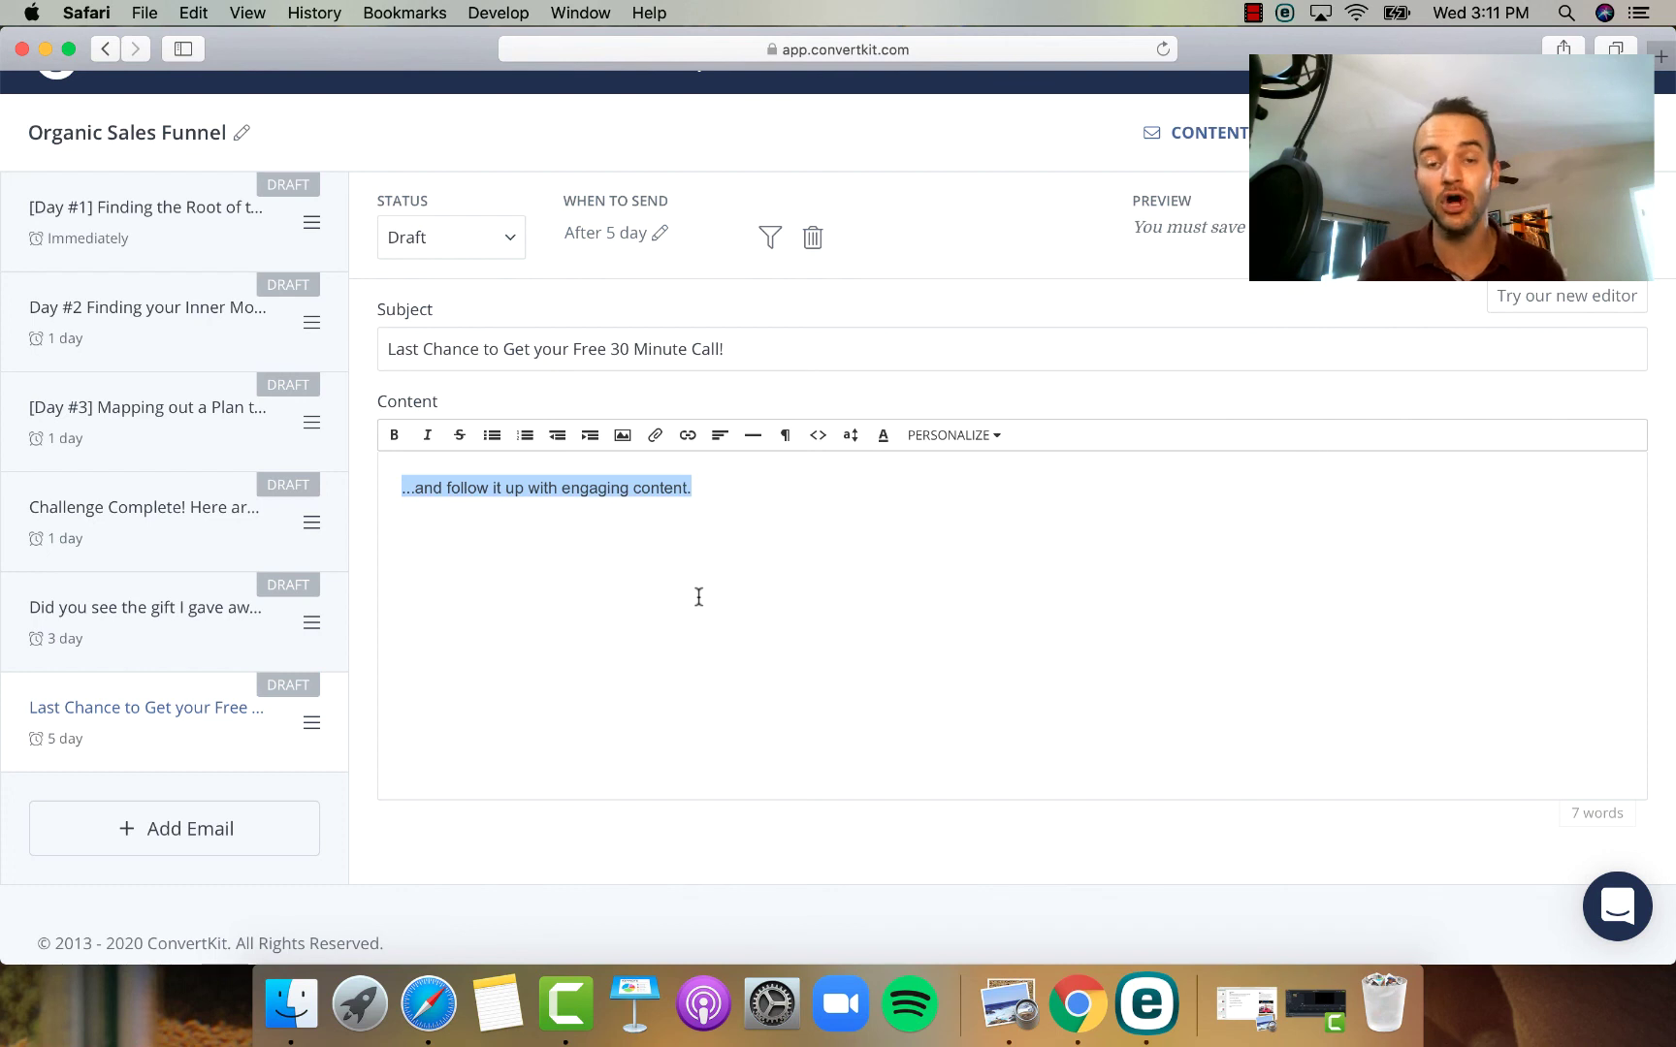
- Create a new visual automation that starts when a subscriber joins the Centennial landing page form
{"action": "scroll", "coordinate": [793, 580], "scroll_direction": "up", "scroll_amount": 1}
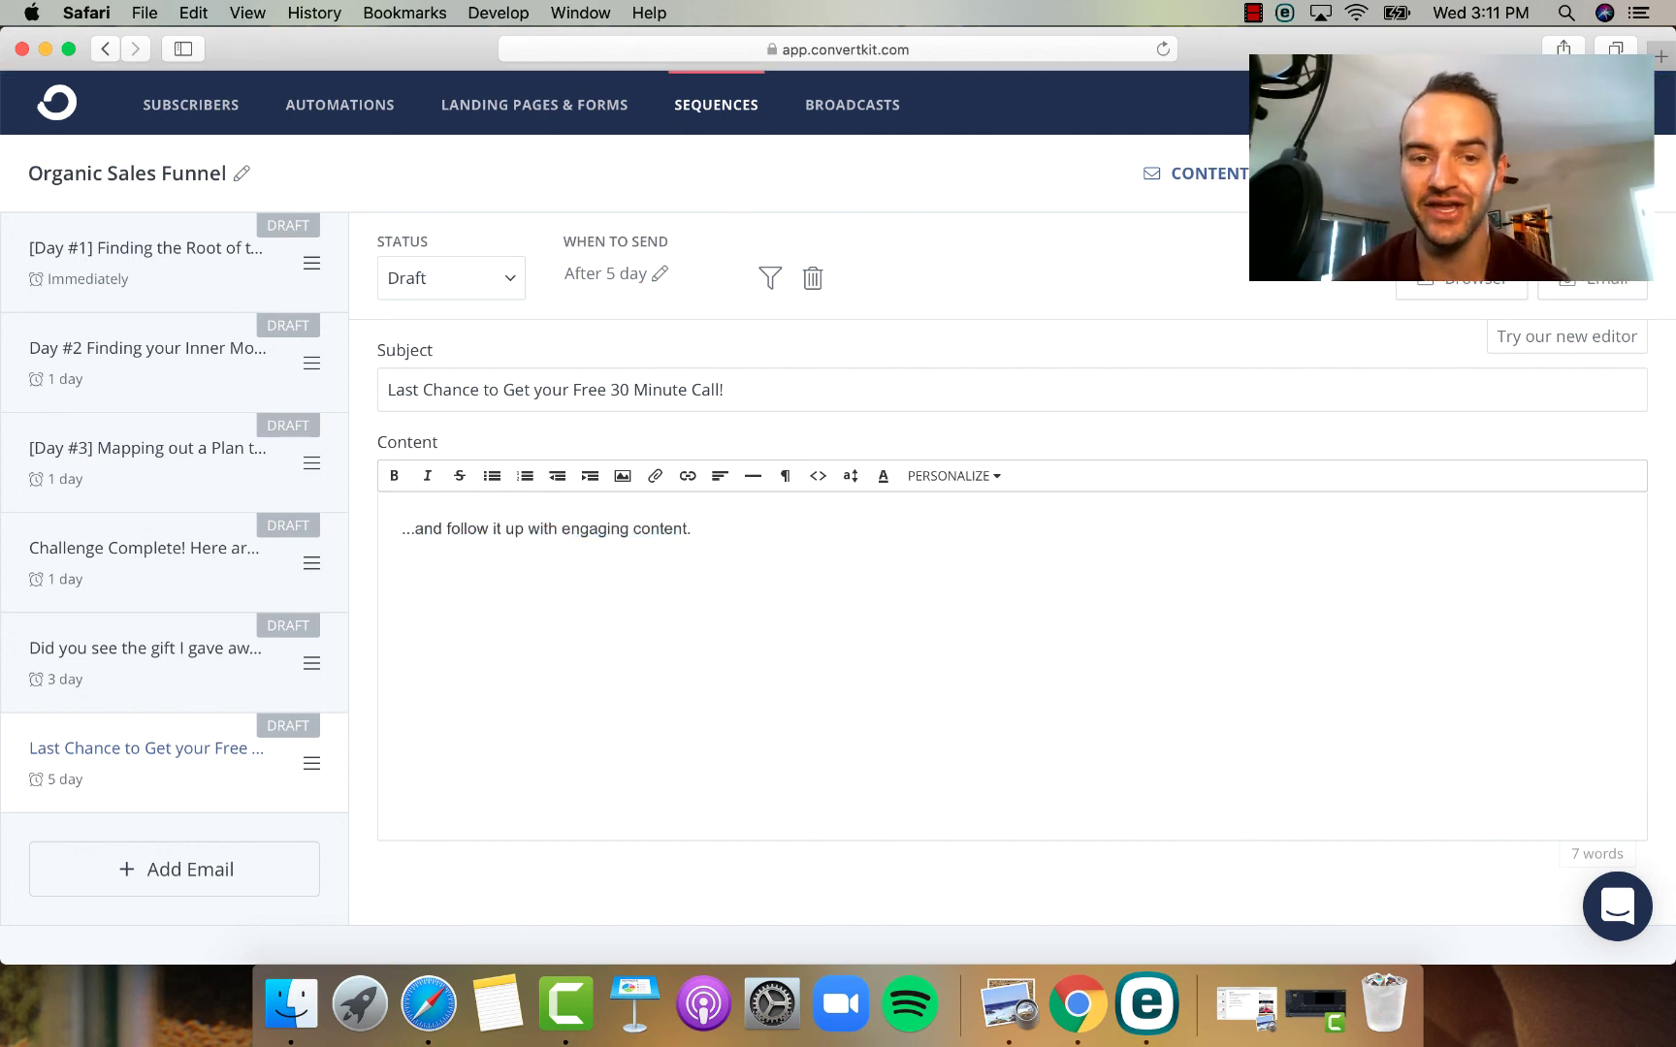
{"action": "left_click", "coordinate": [371, 93]}
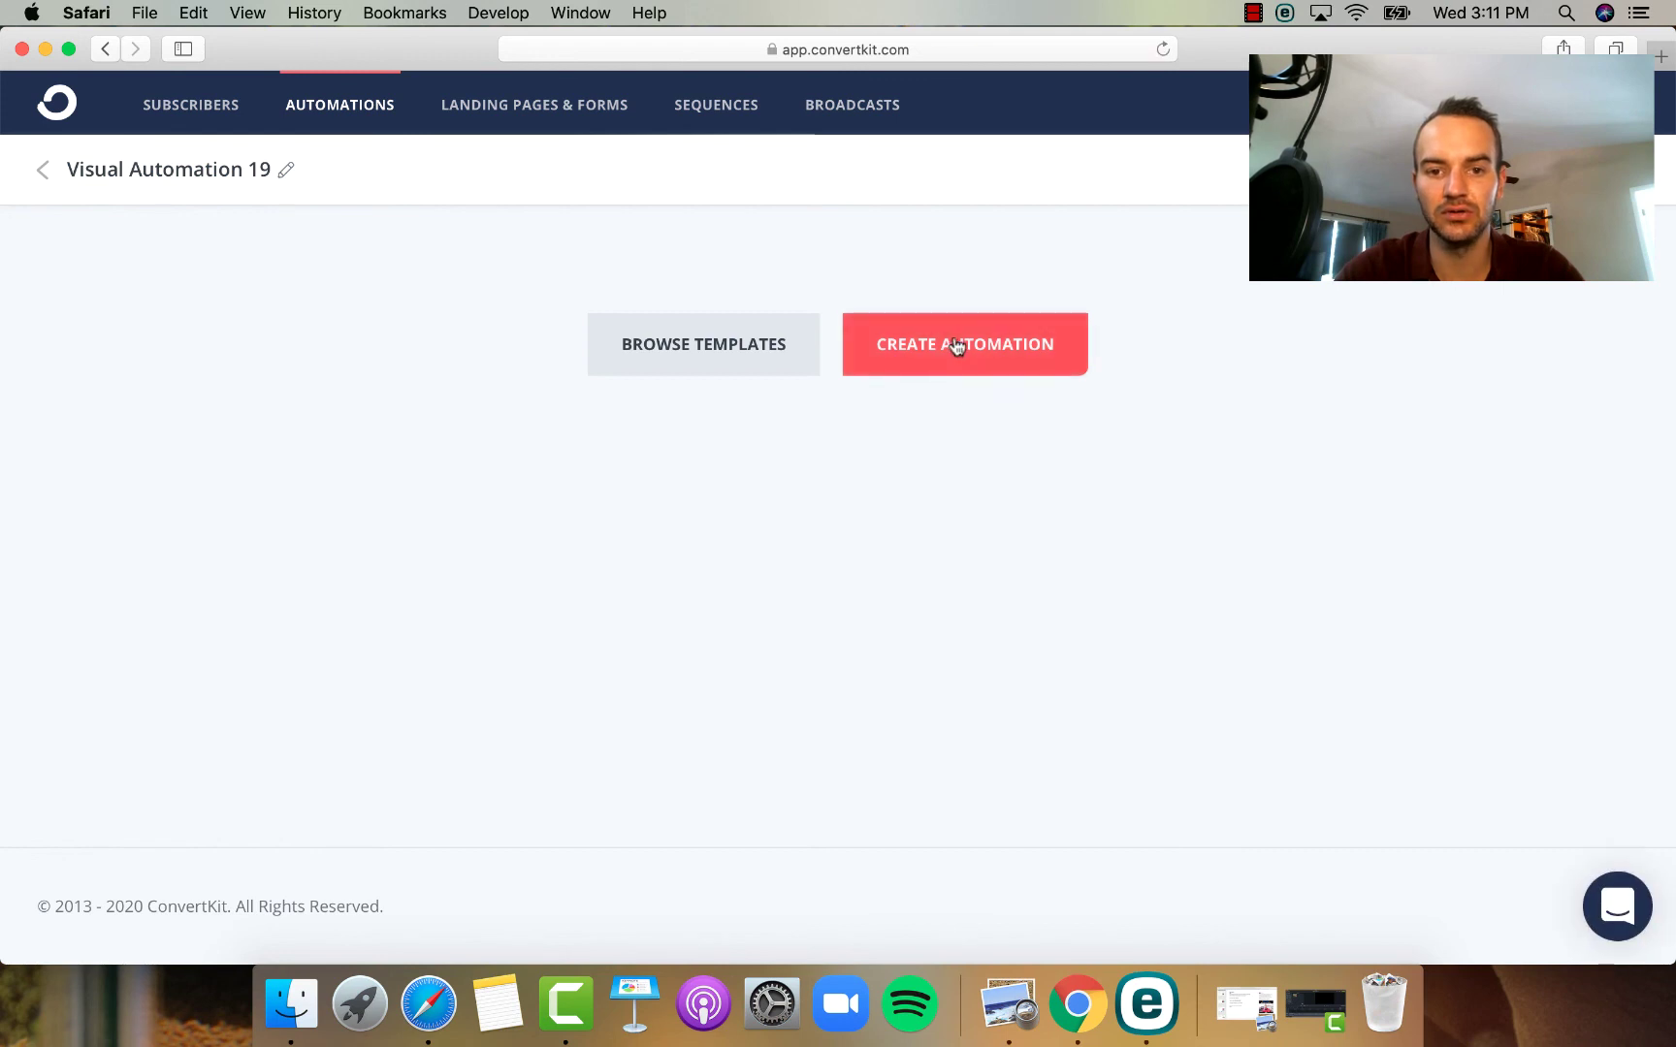
{"action": "left_click", "coordinate": [956, 345]}
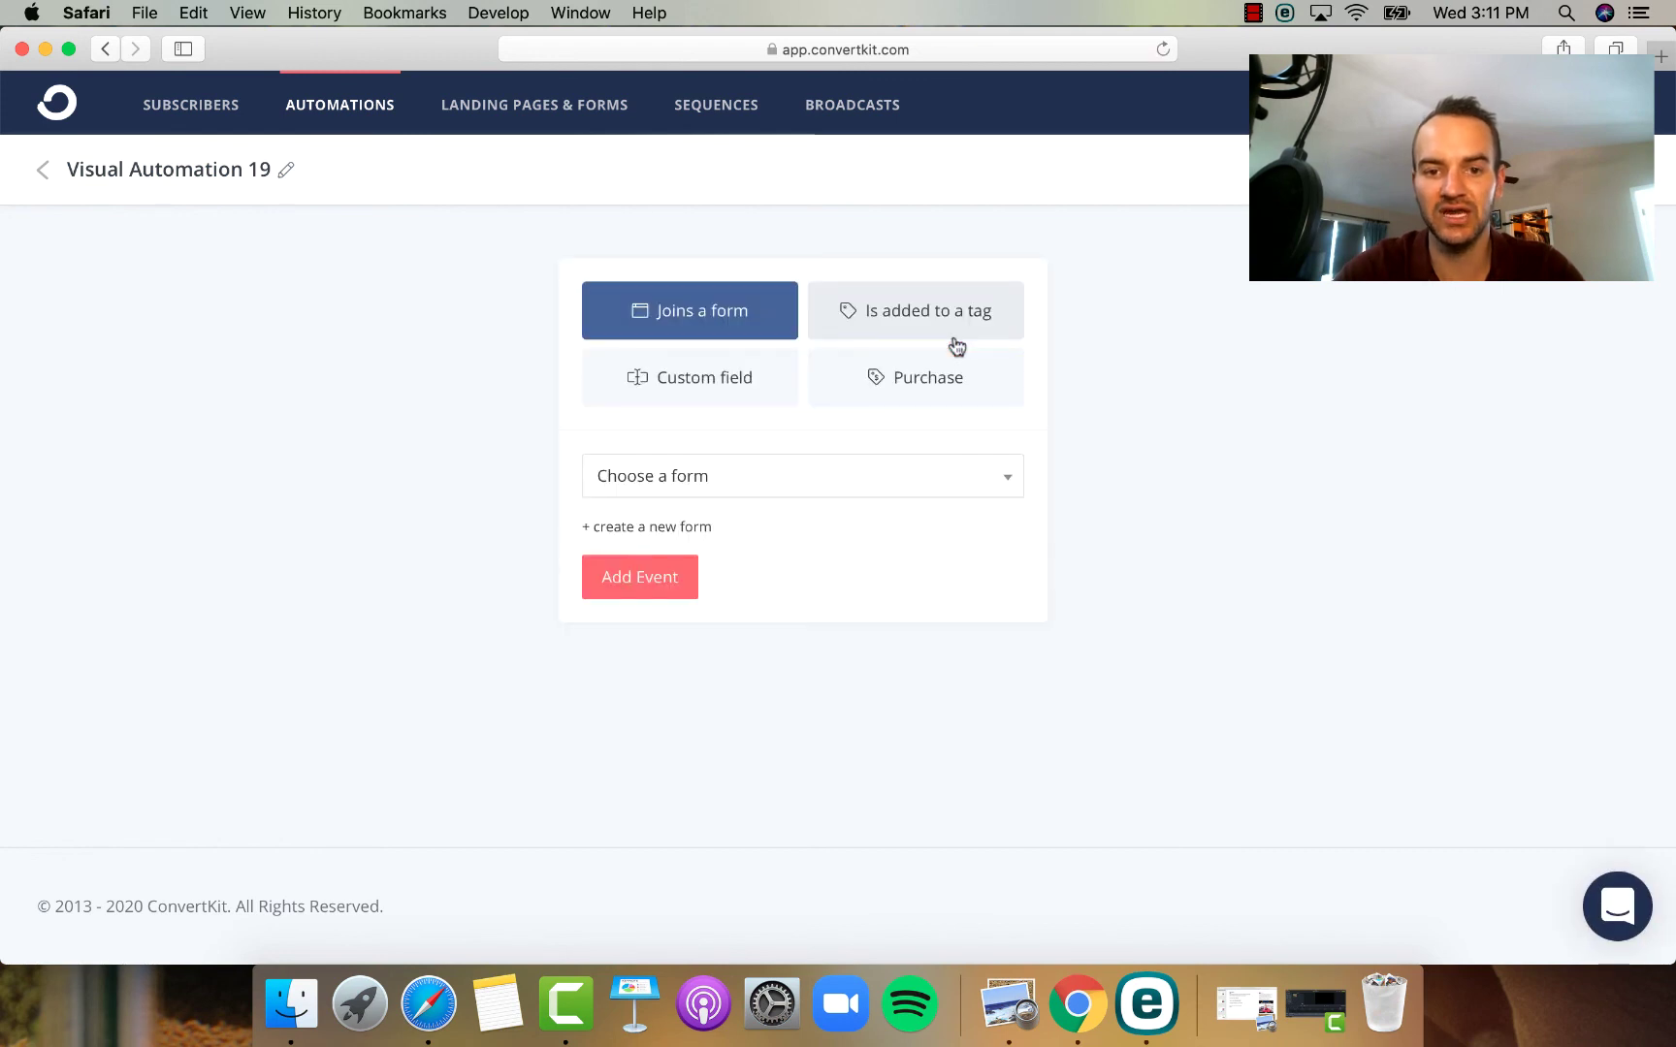
{"action": "left_click", "coordinate": [716, 477]}
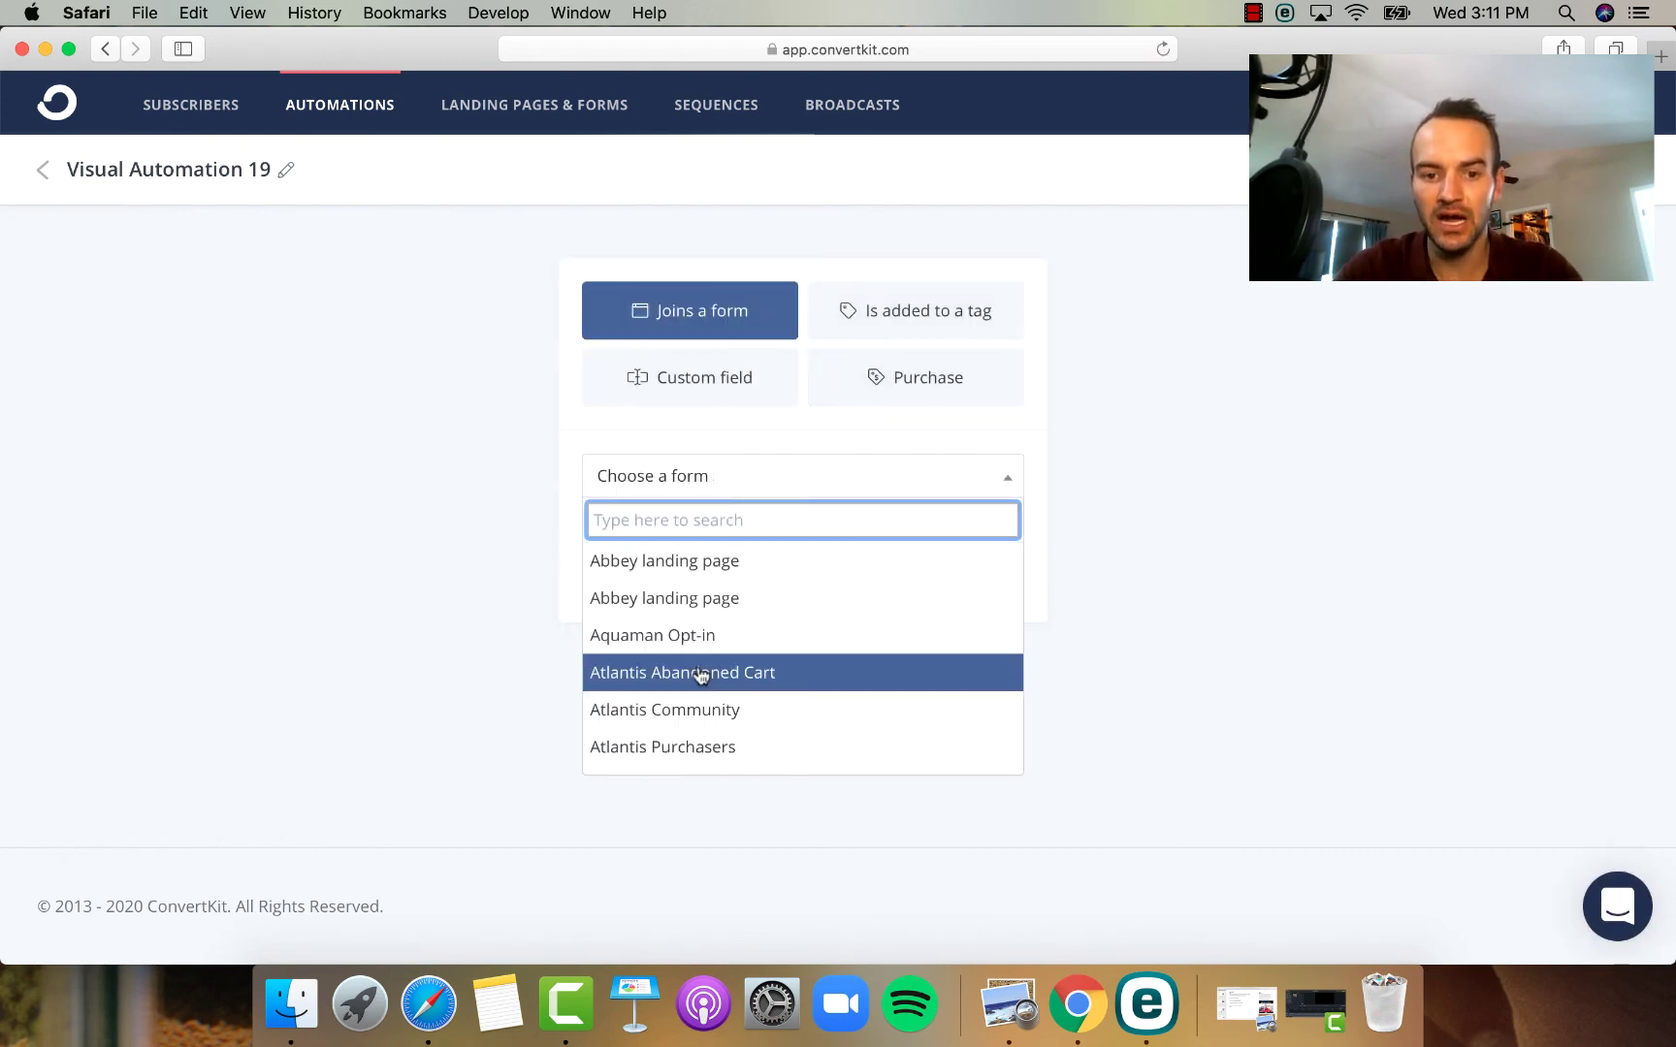
{"action": "scroll", "coordinate": [694, 675], "scroll_direction": "down", "scroll_amount": 5}
{"action": "scroll", "coordinate": [699, 676], "scroll_direction": "down", "scroll_amount": 3}
{"action": "scroll", "coordinate": [725, 702], "scroll_direction": "up", "scroll_amount": 5}
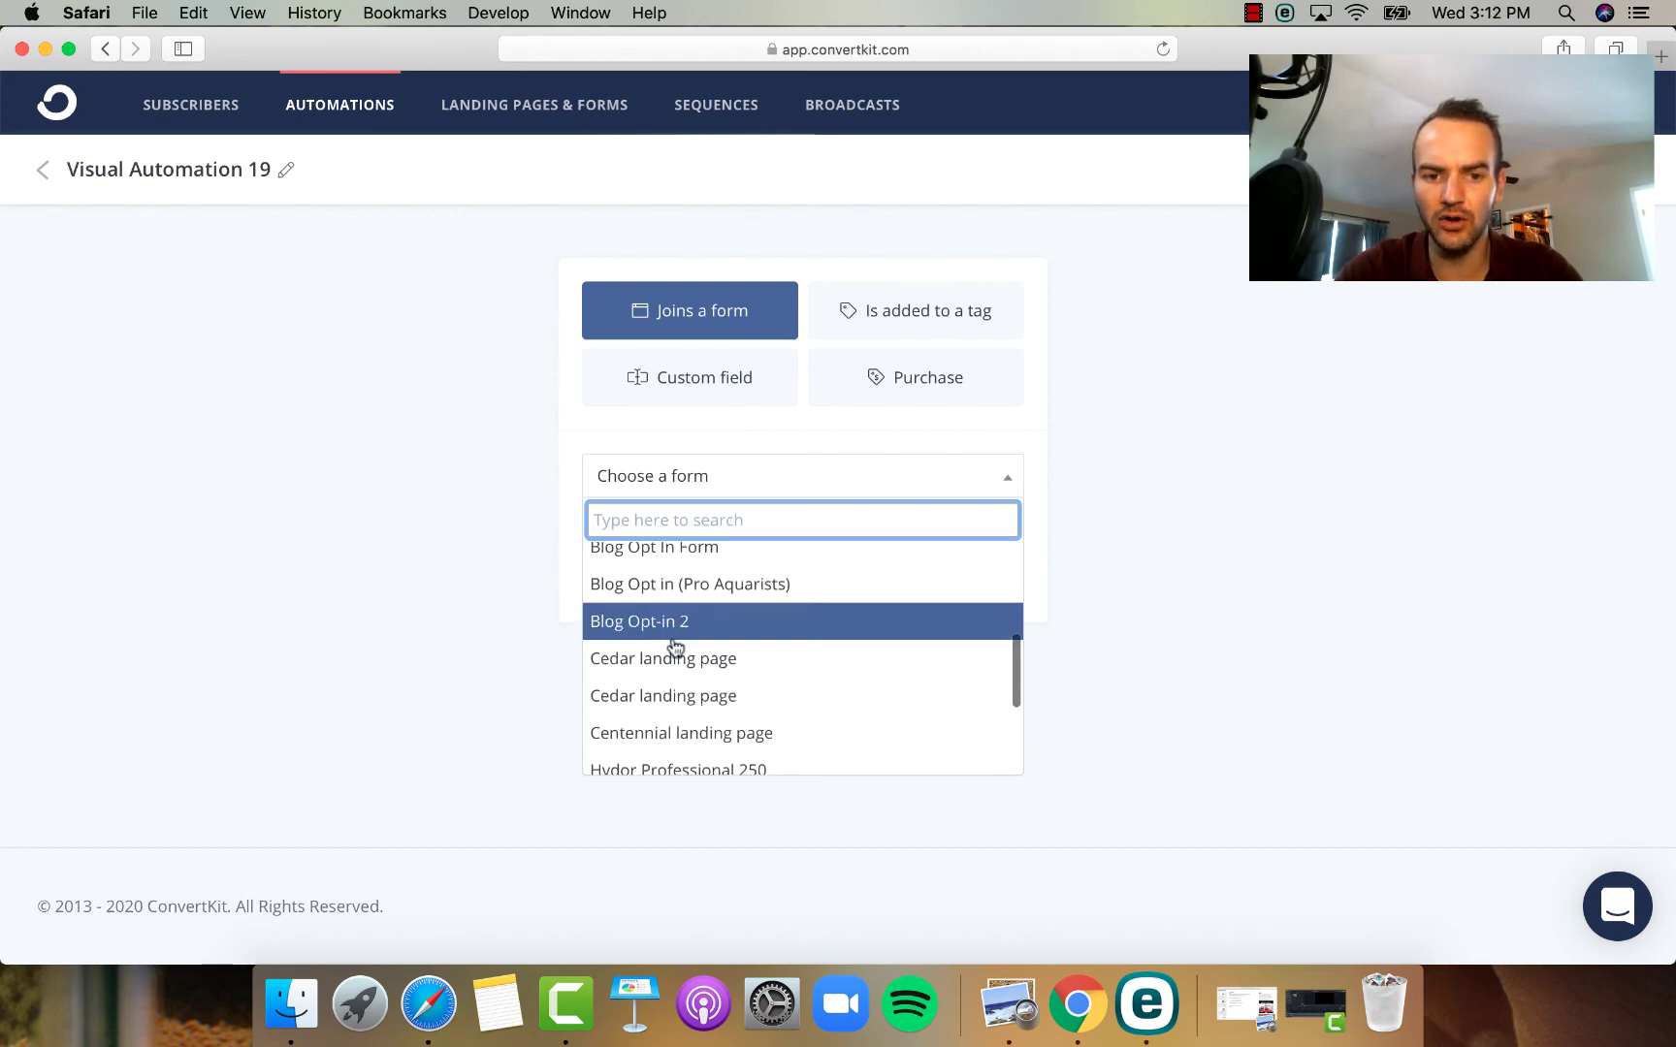
{"action": "left_click", "coordinate": [742, 734]}
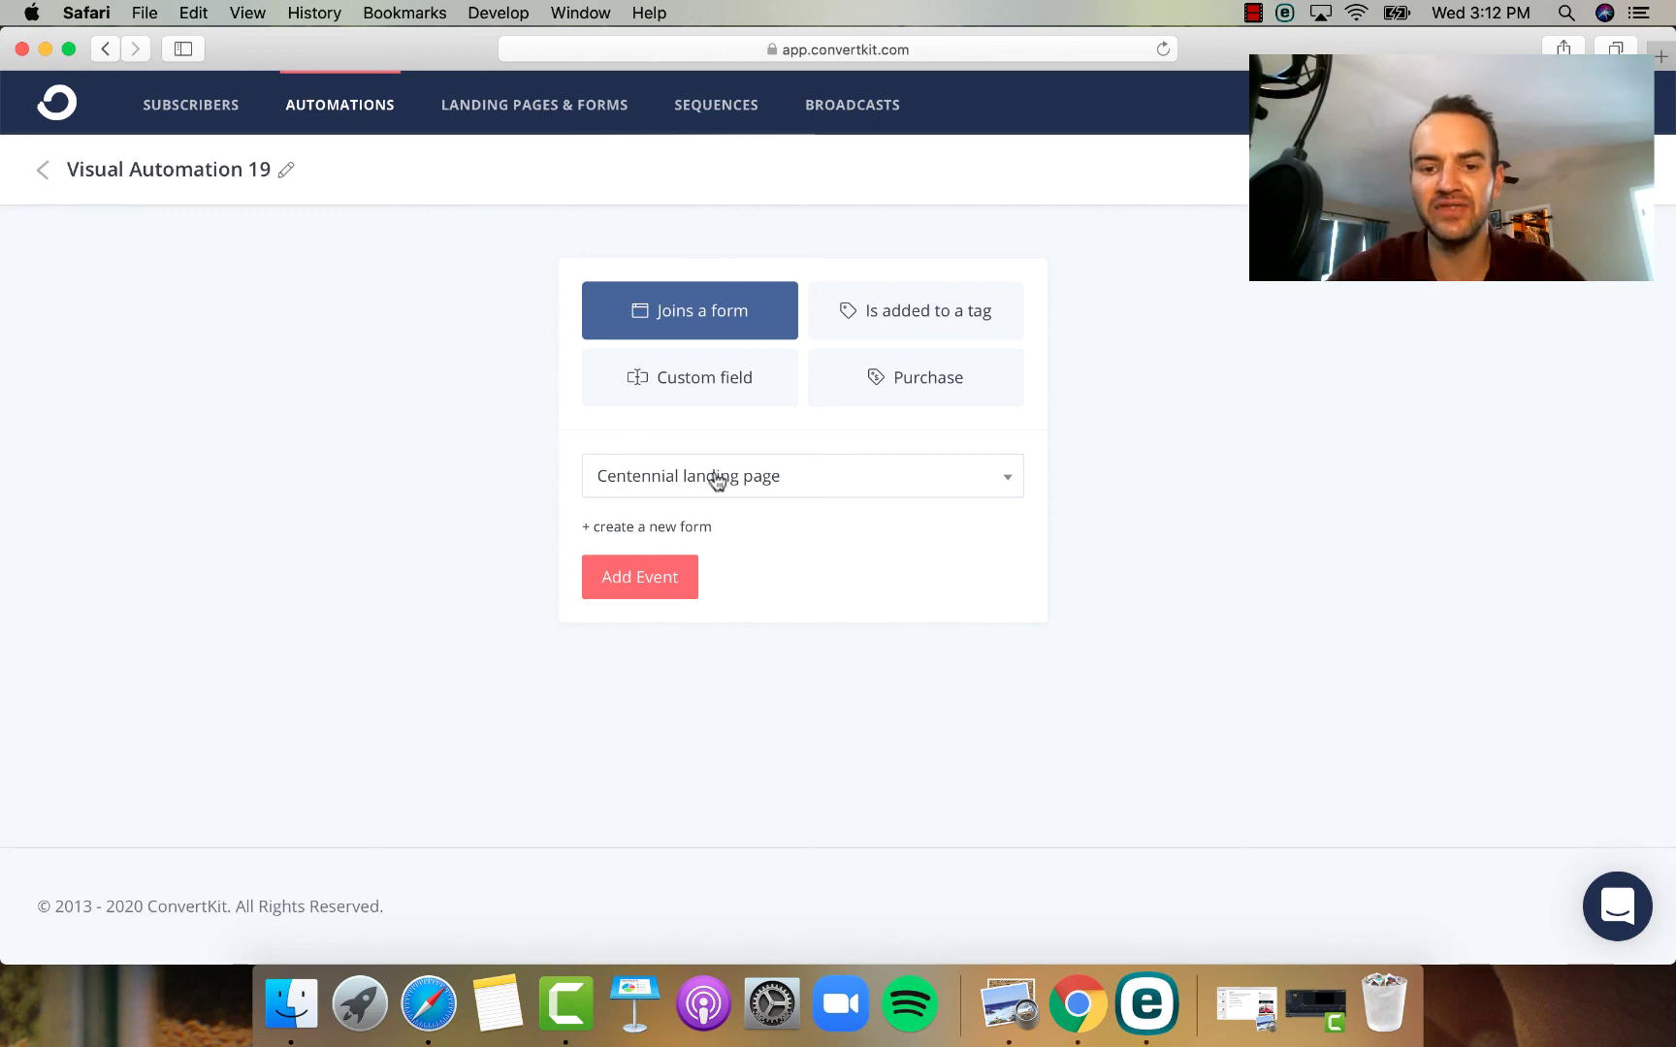
{"action": "left_click", "coordinate": [660, 579]}
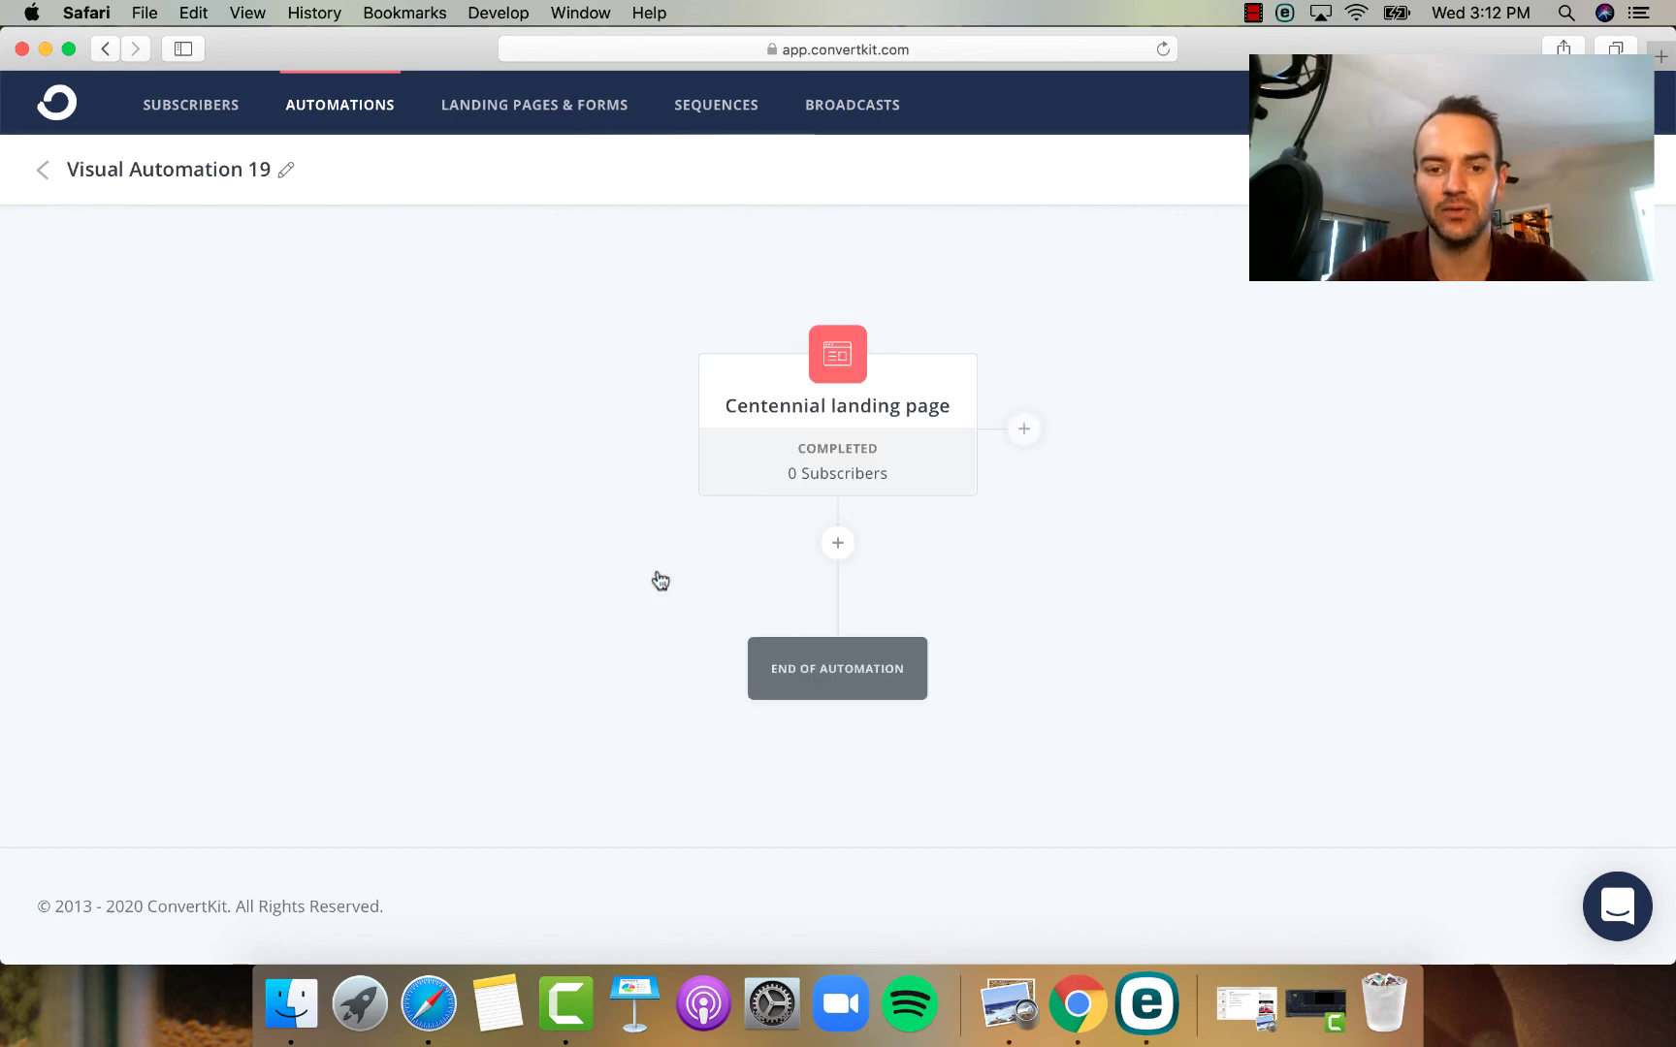
- Add an email sequence action below the Centennial landing page event, using the Organic Sales Funnel sequence
{"action": "left_click", "coordinate": [840, 549]}
{"action": "scroll", "coordinate": [793, 698], "scroll_direction": "down", "scroll_amount": 2}
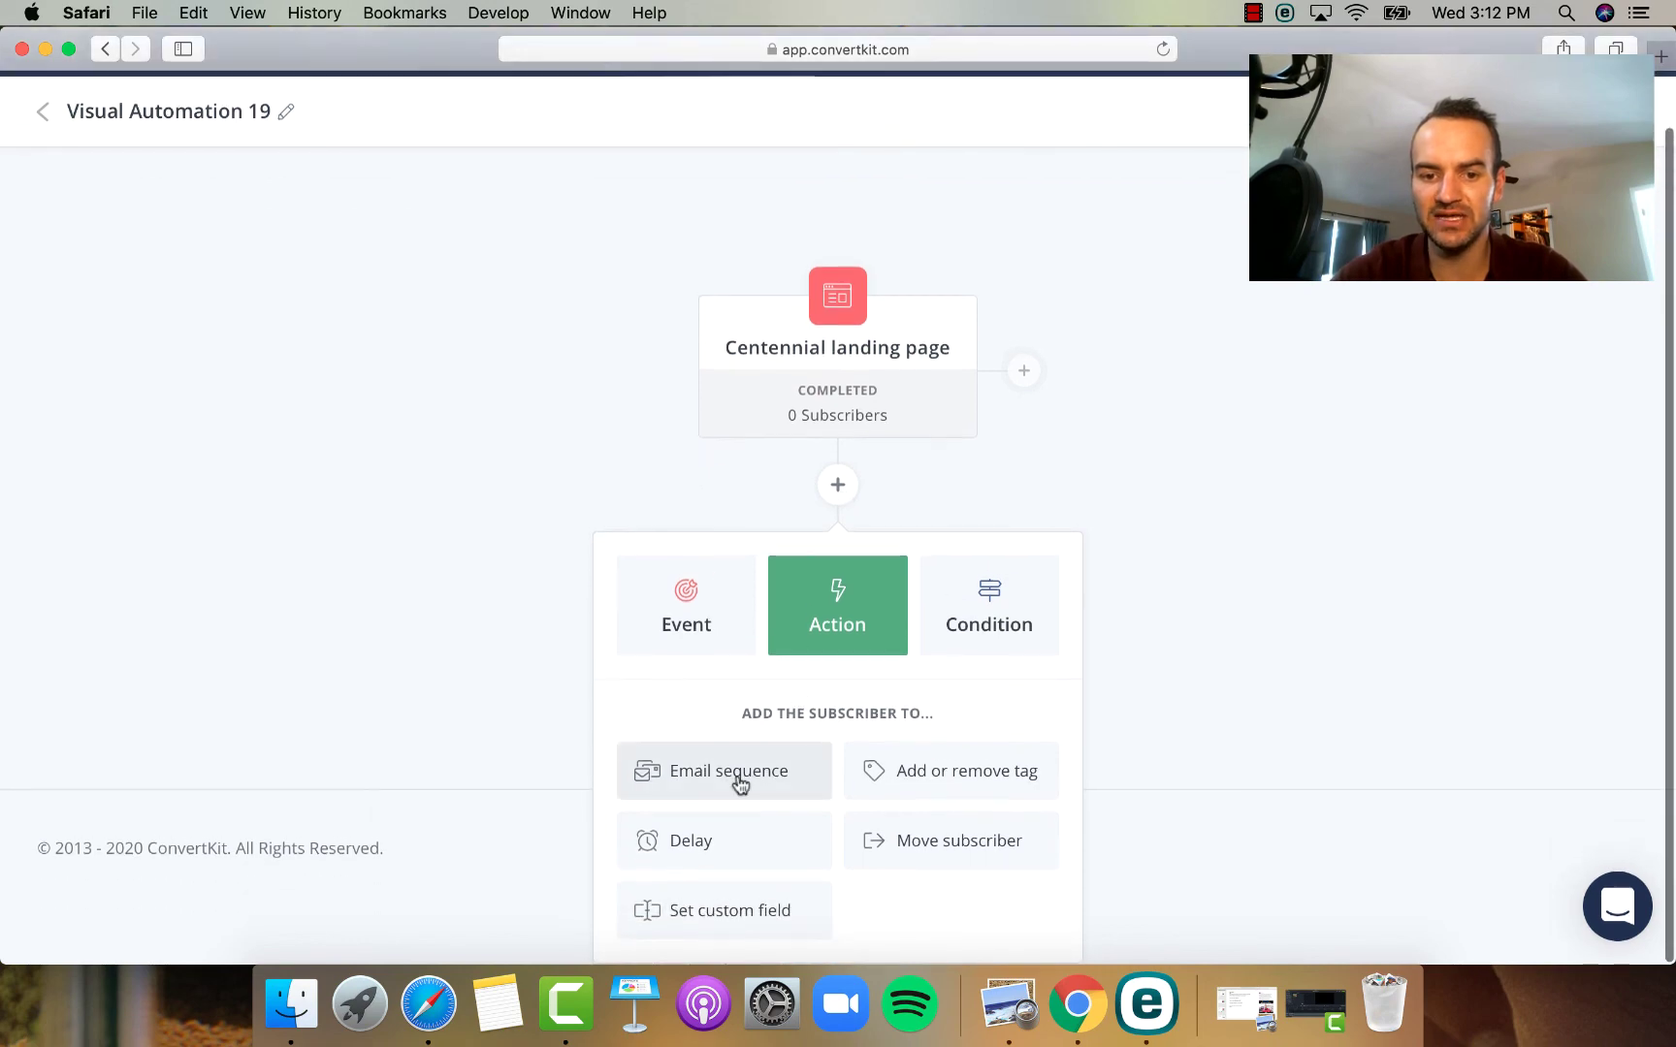
{"action": "left_click", "coordinate": [737, 776]}
{"action": "left_click", "coordinate": [830, 825]}
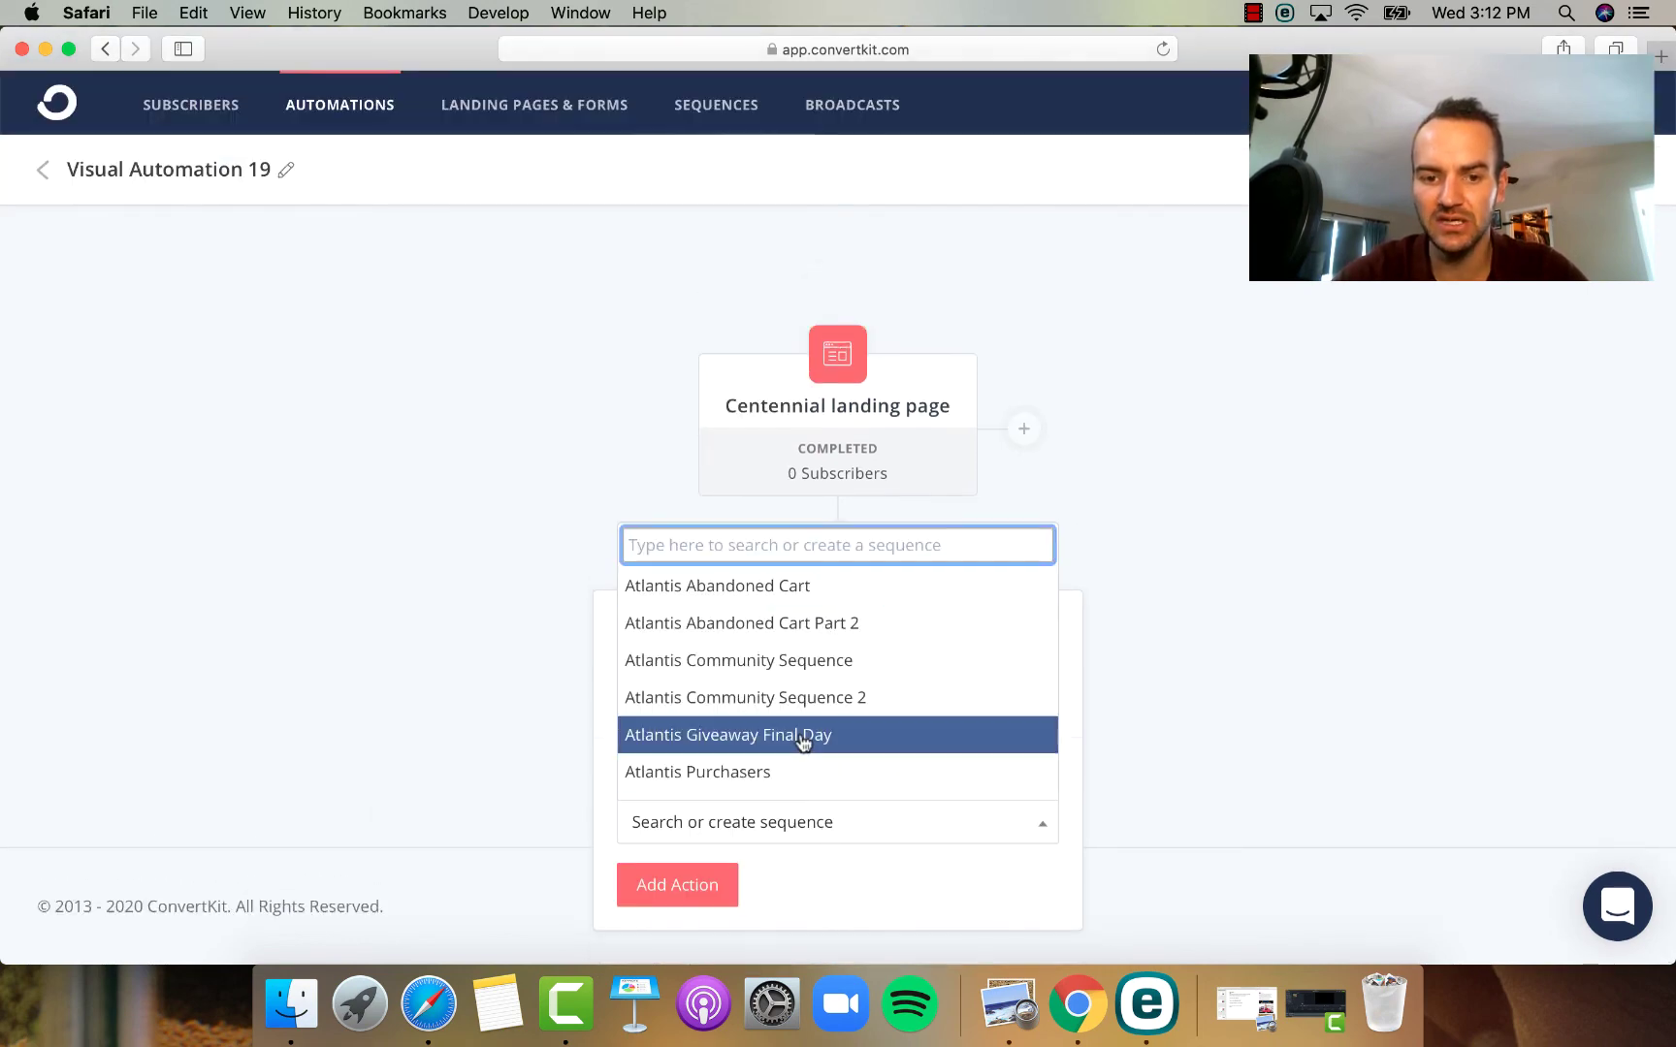
{"action": "scroll", "coordinate": [805, 746], "scroll_direction": "down", "scroll_amount": 5}
{"action": "scroll", "coordinate": [820, 778], "scroll_direction": "down", "scroll_amount": 5}
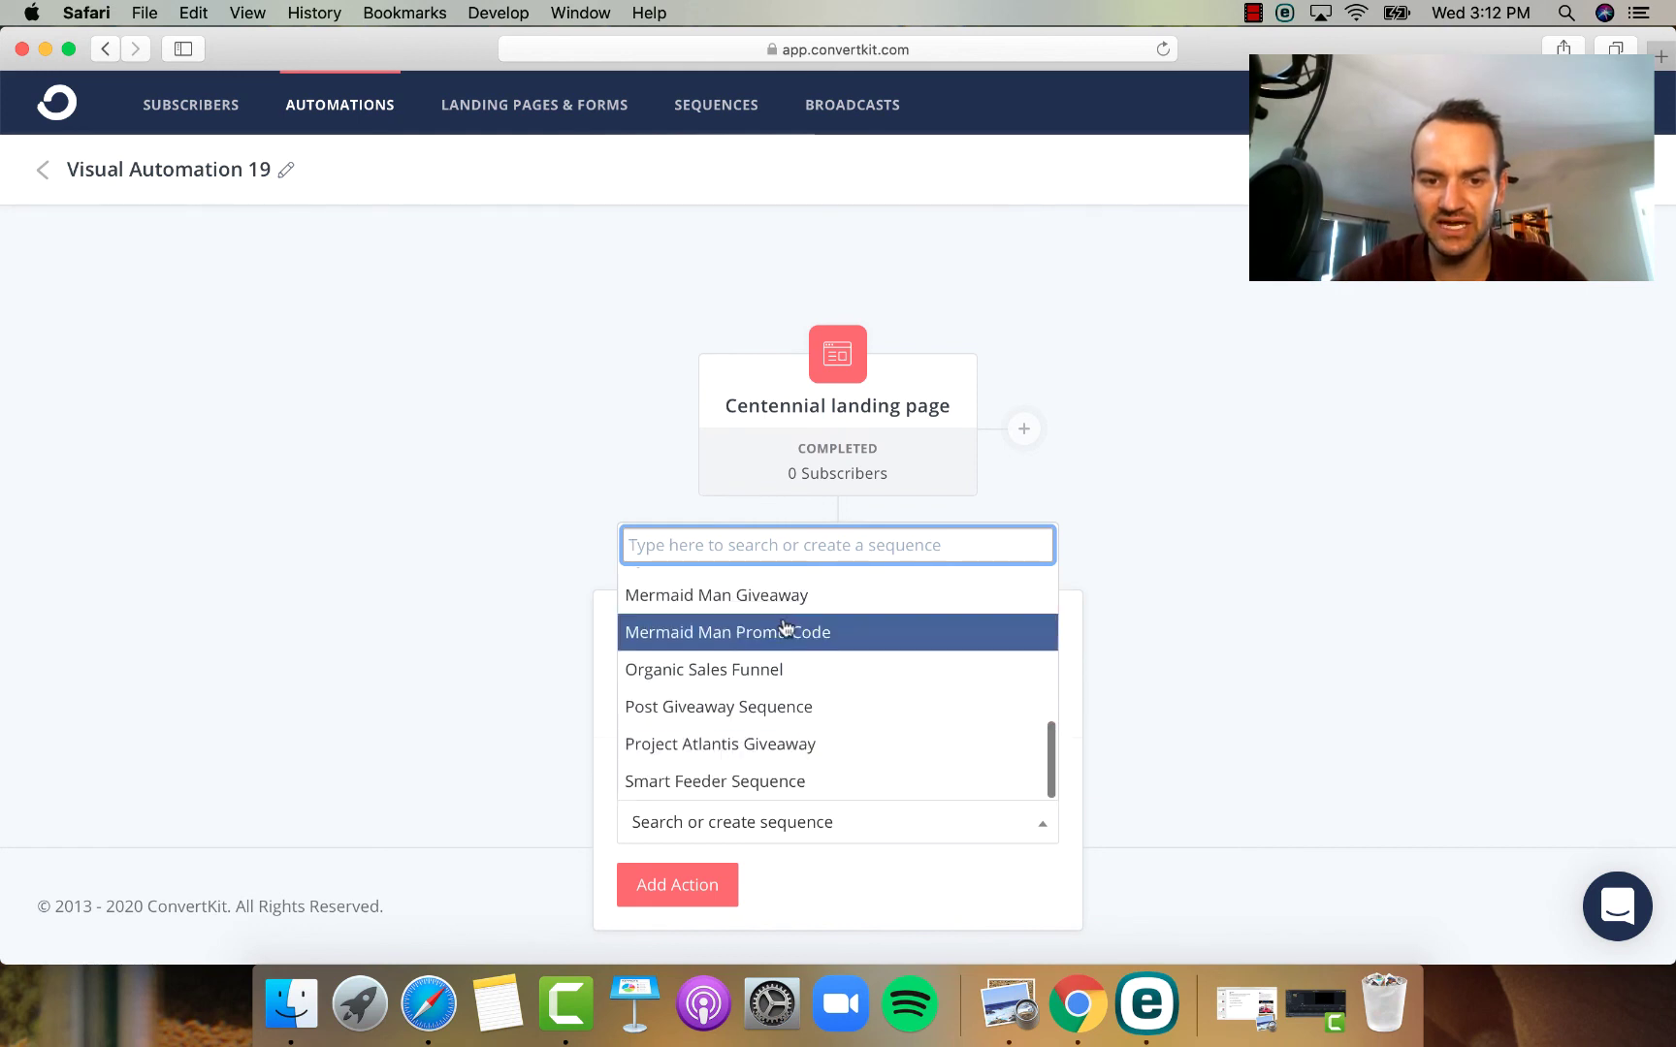
{"action": "left_click", "coordinate": [764, 670]}
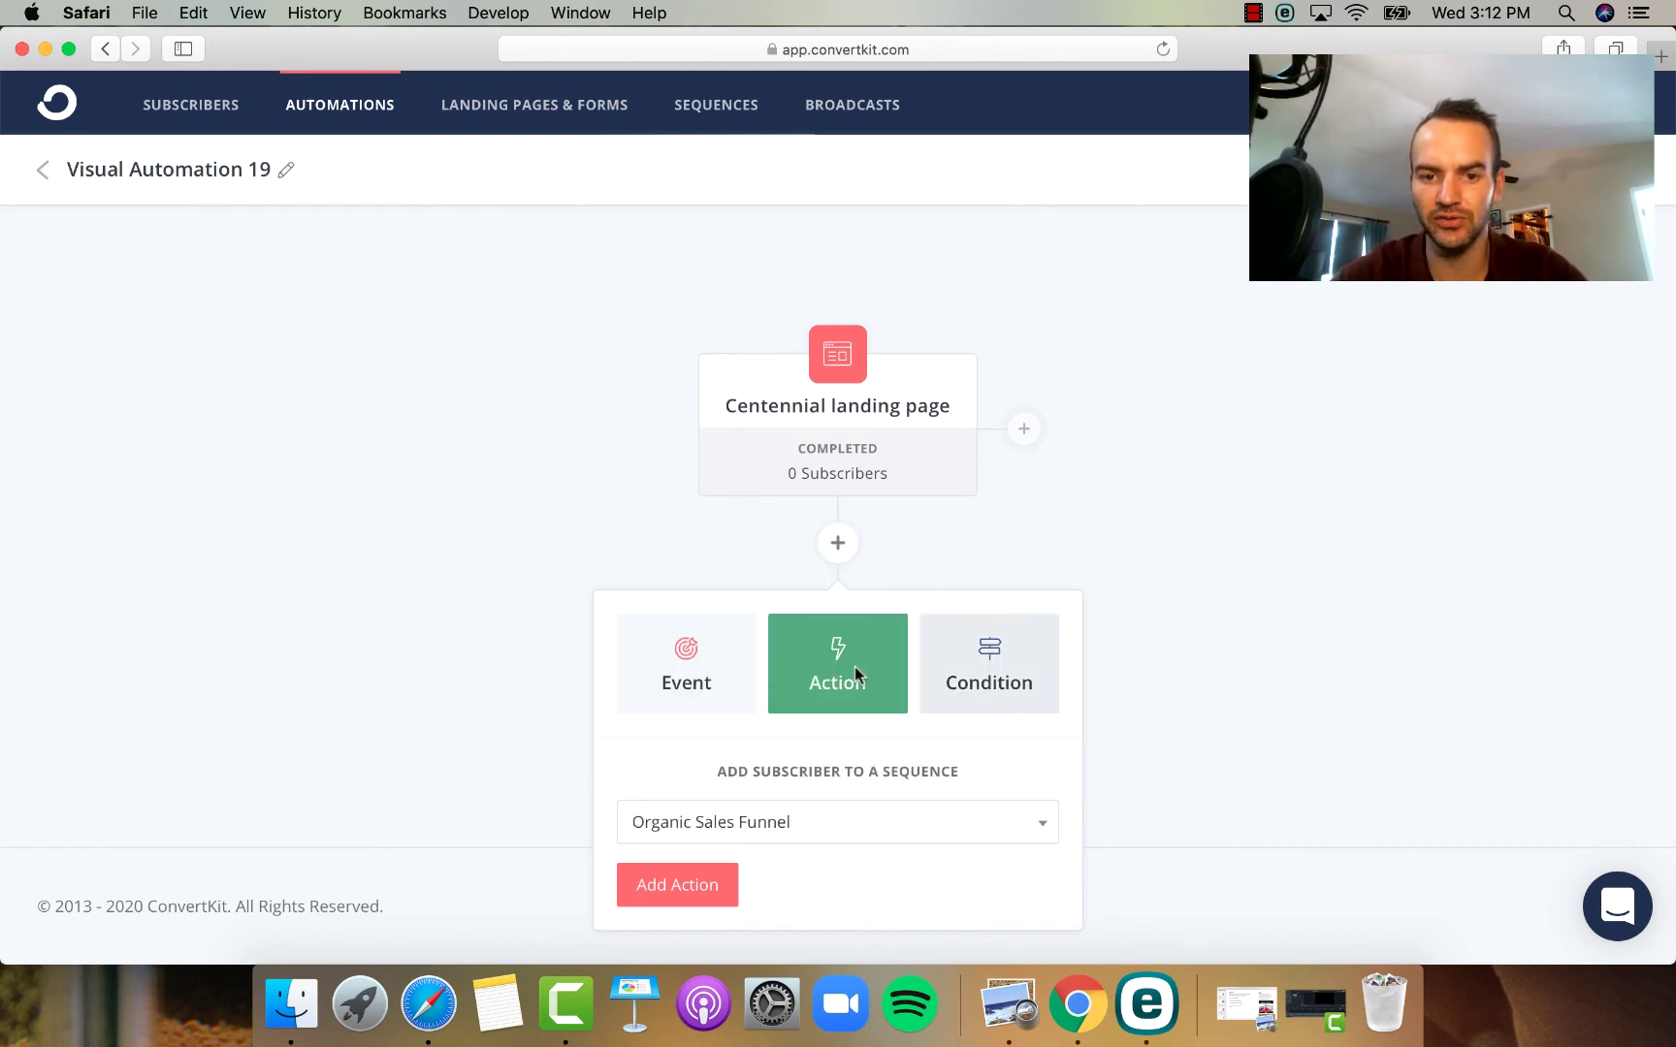
{"action": "left_click", "coordinate": [710, 883]}
- Set the new automation live and confirm the change
{"action": "scroll", "coordinate": [1250, 734], "scroll_direction": "down", "scroll_amount": 3}
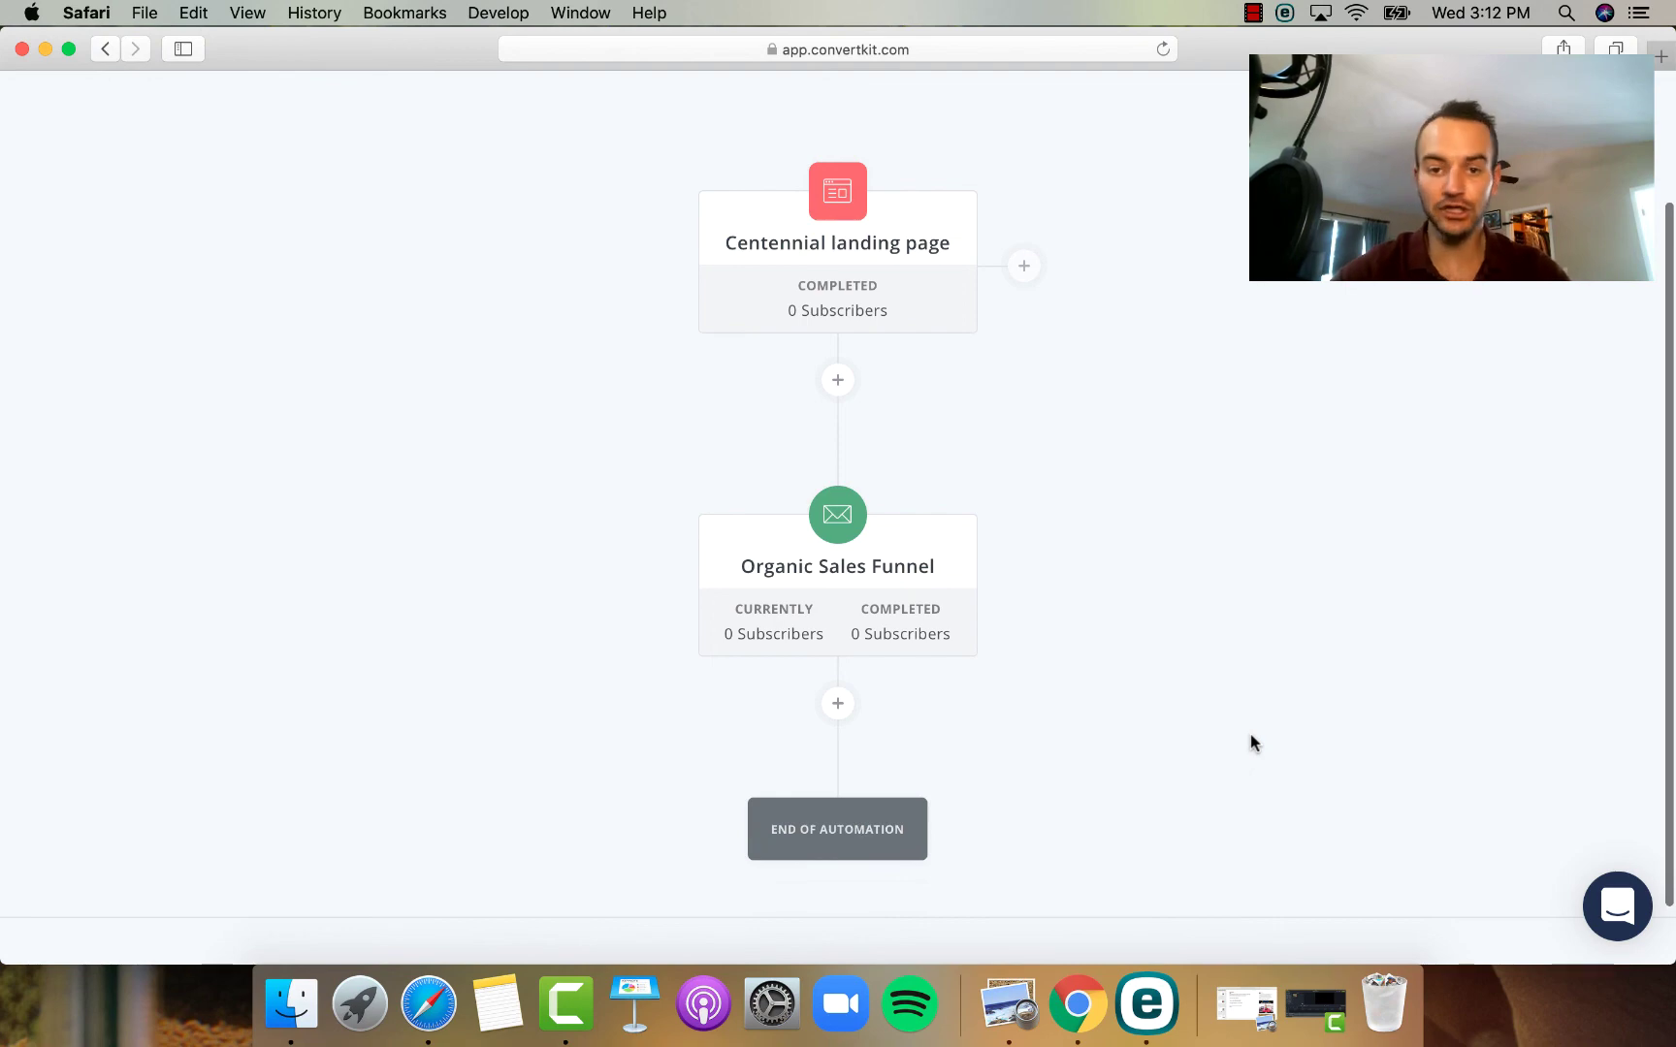
{"action": "scroll", "coordinate": [1153, 560], "scroll_direction": "up", "scroll_amount": 3}
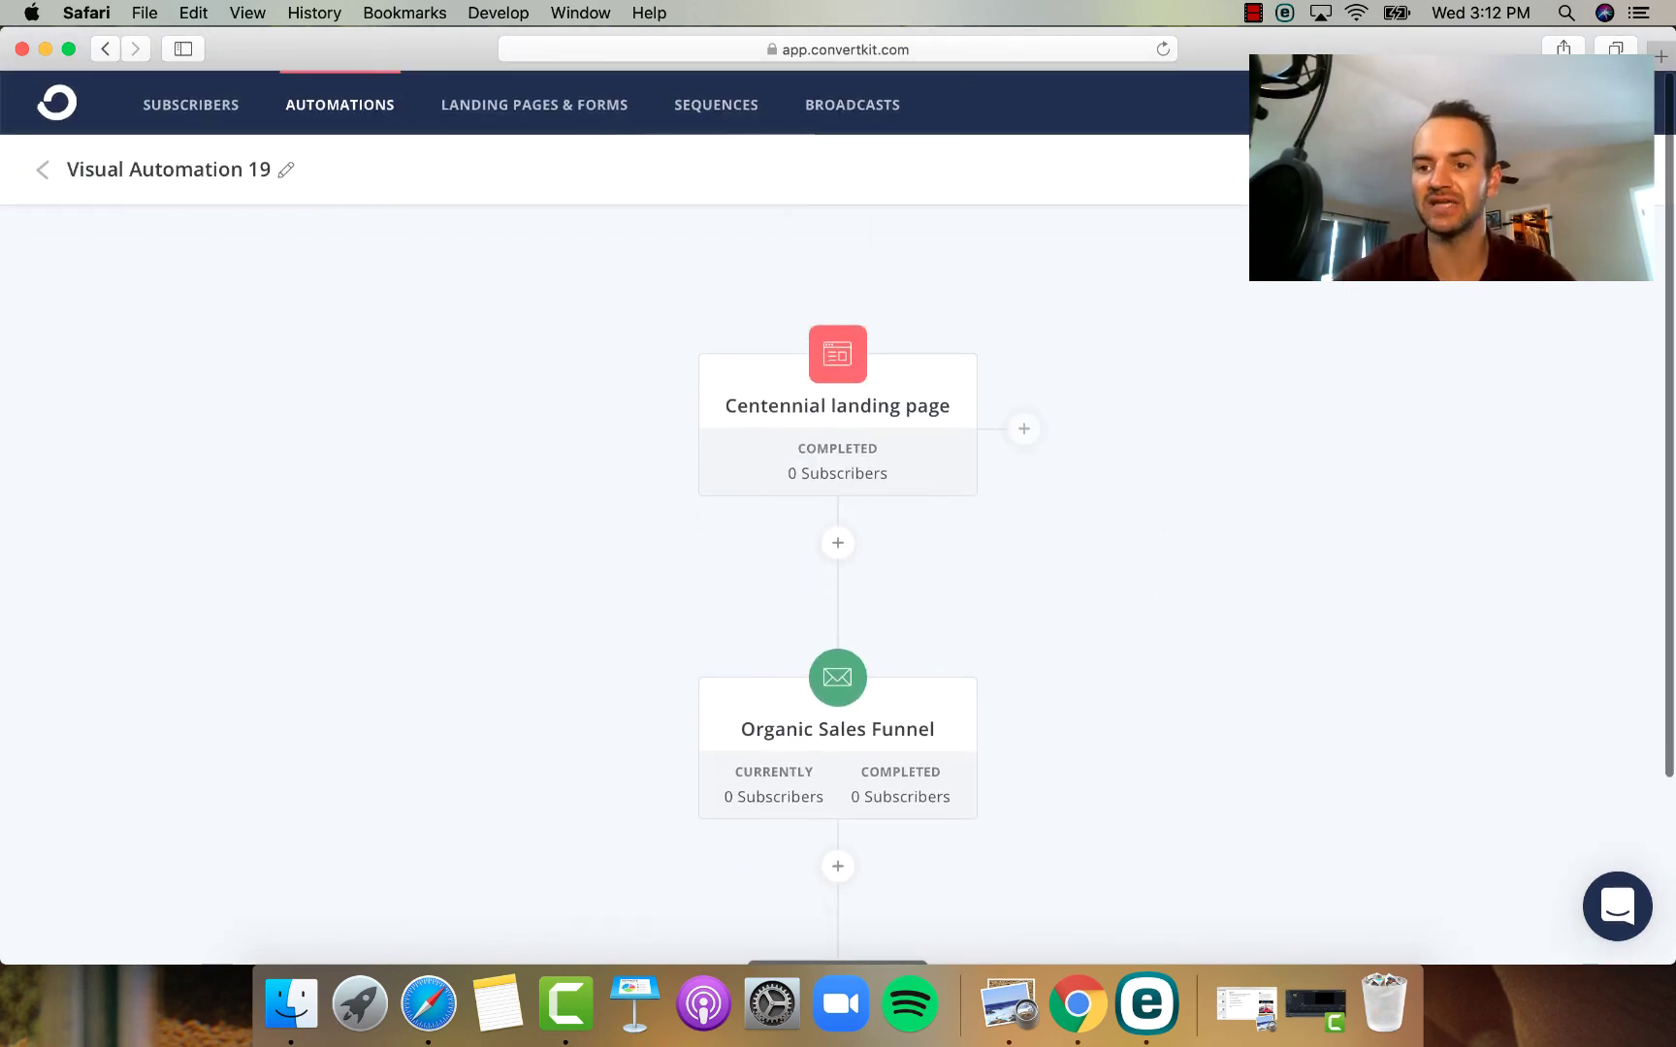
{"action": "left_click", "coordinate": [1590, 170]}
{"action": "left_click", "coordinate": [563, 382]}
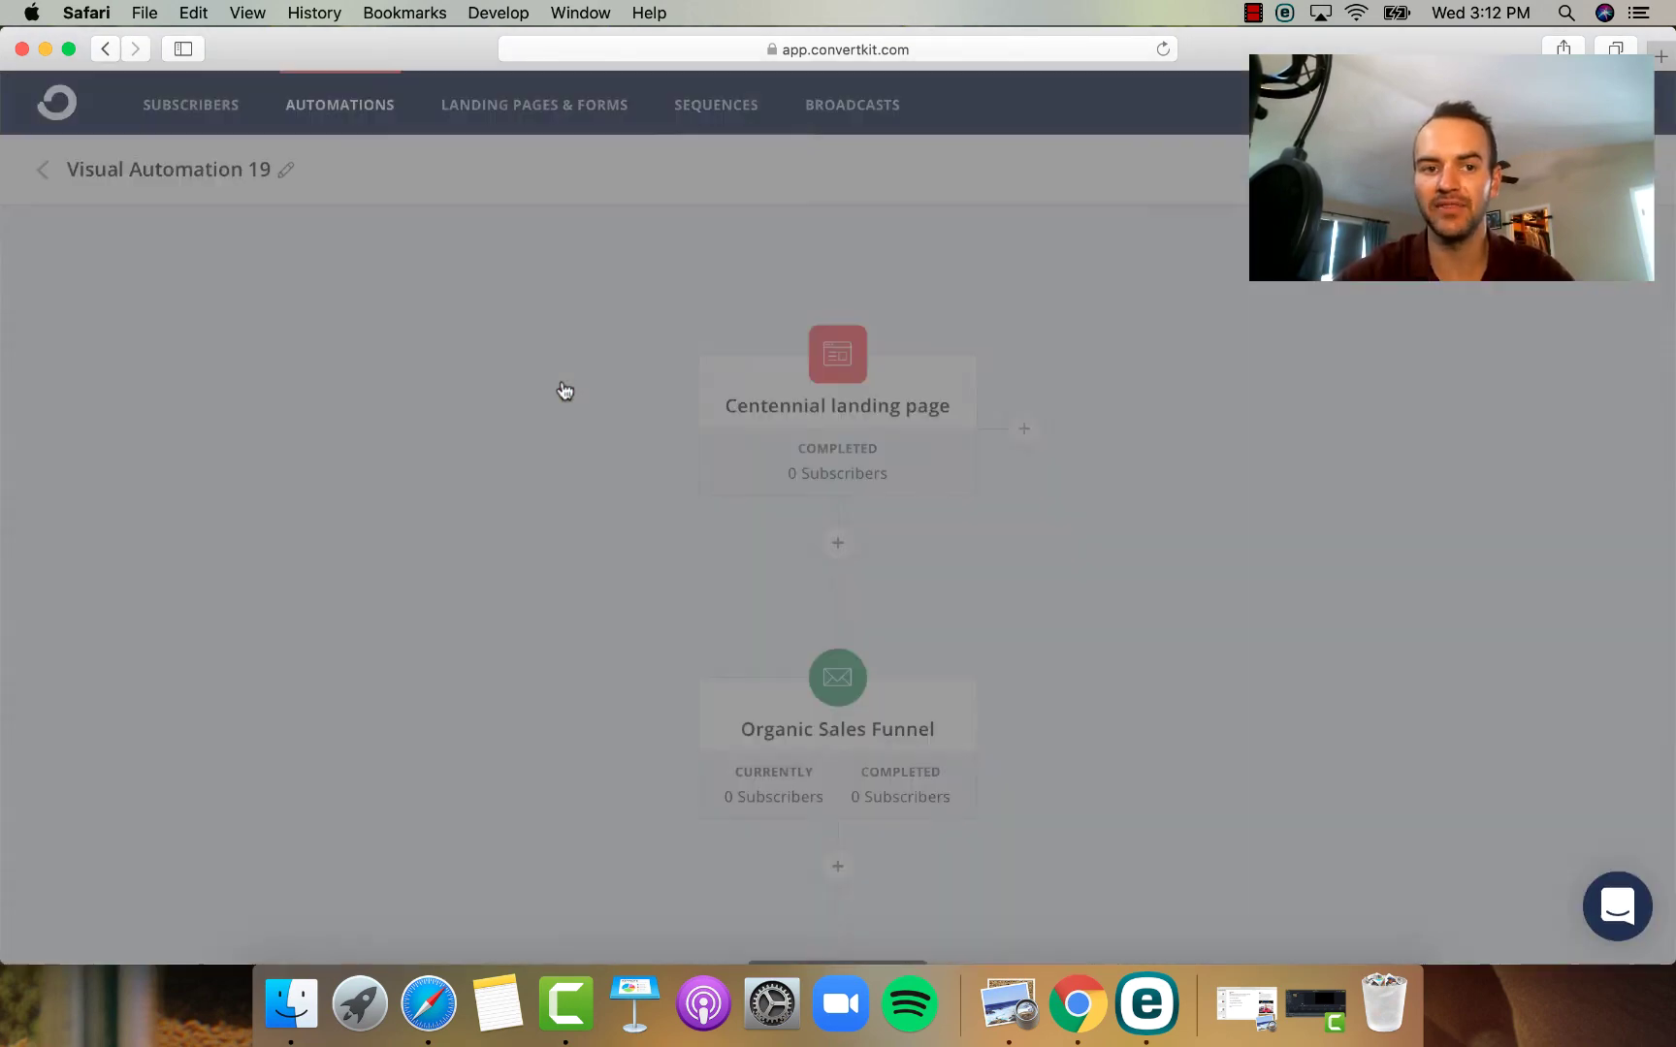
- Review the automation flow from the Centennial landing page through the Organic Sales Funnel sequence to the end
{"action": "scroll", "coordinate": [1262, 538], "scroll_direction": "down", "scroll_amount": 1}
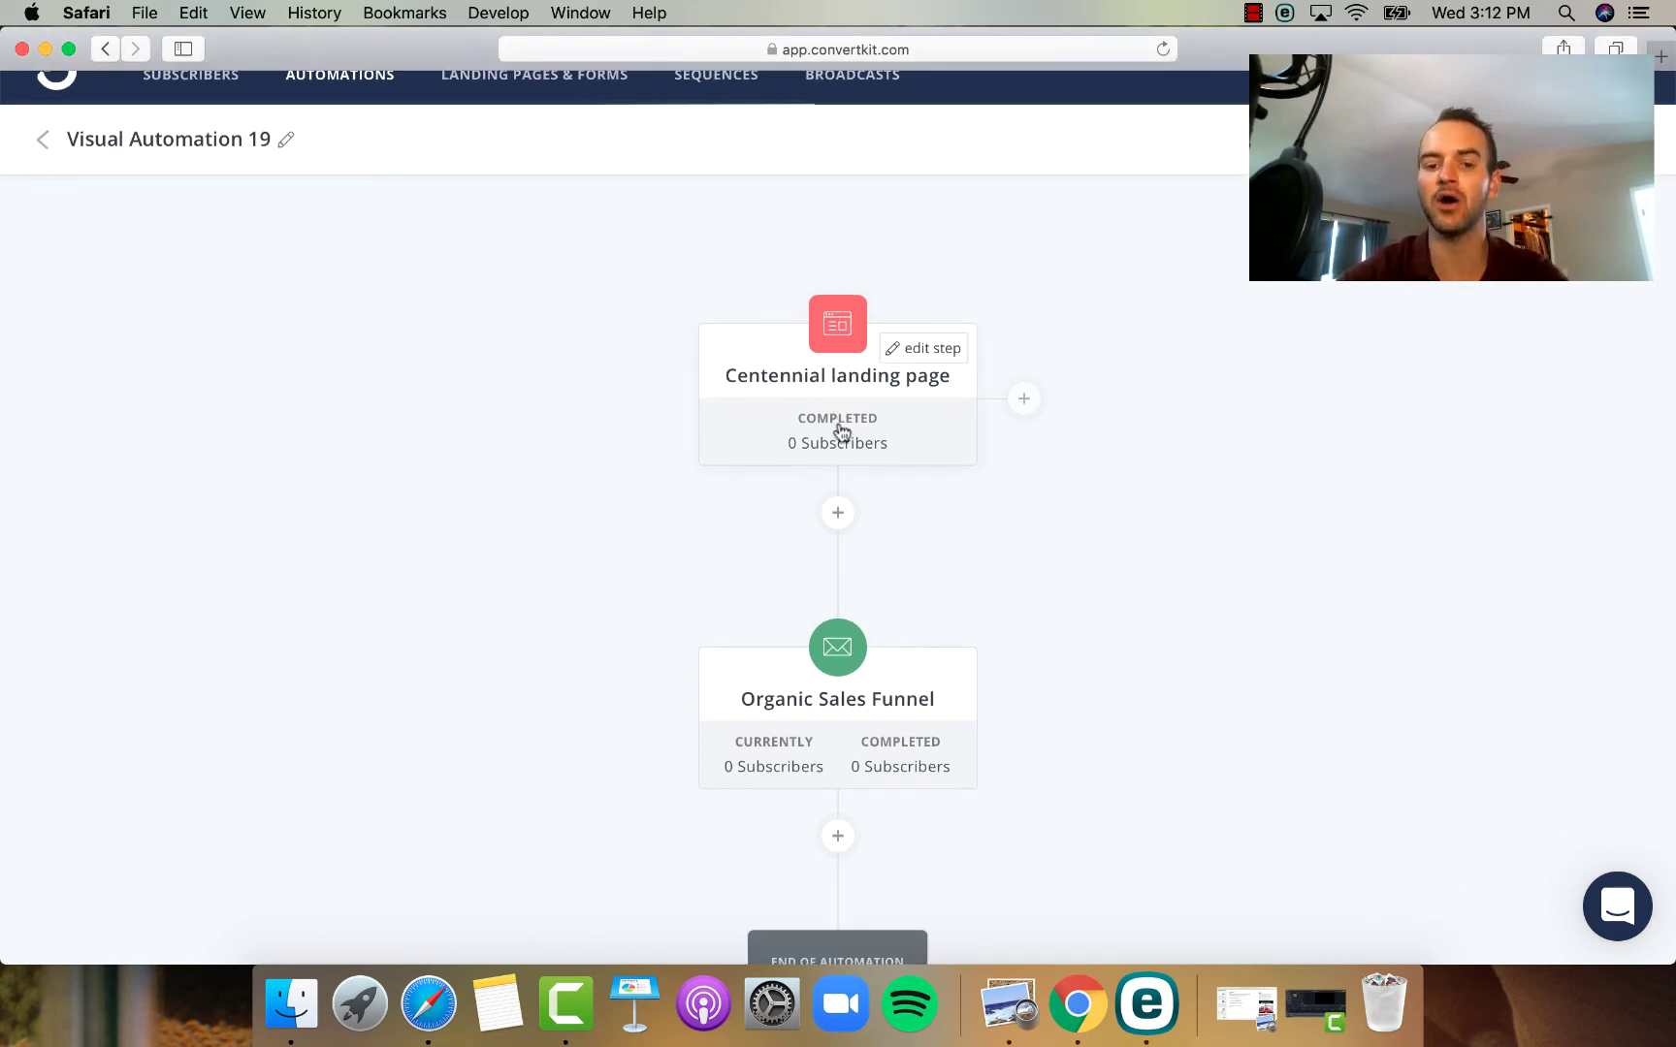
{"action": "scroll", "coordinate": [847, 705], "scroll_direction": "down", "scroll_amount": 1}
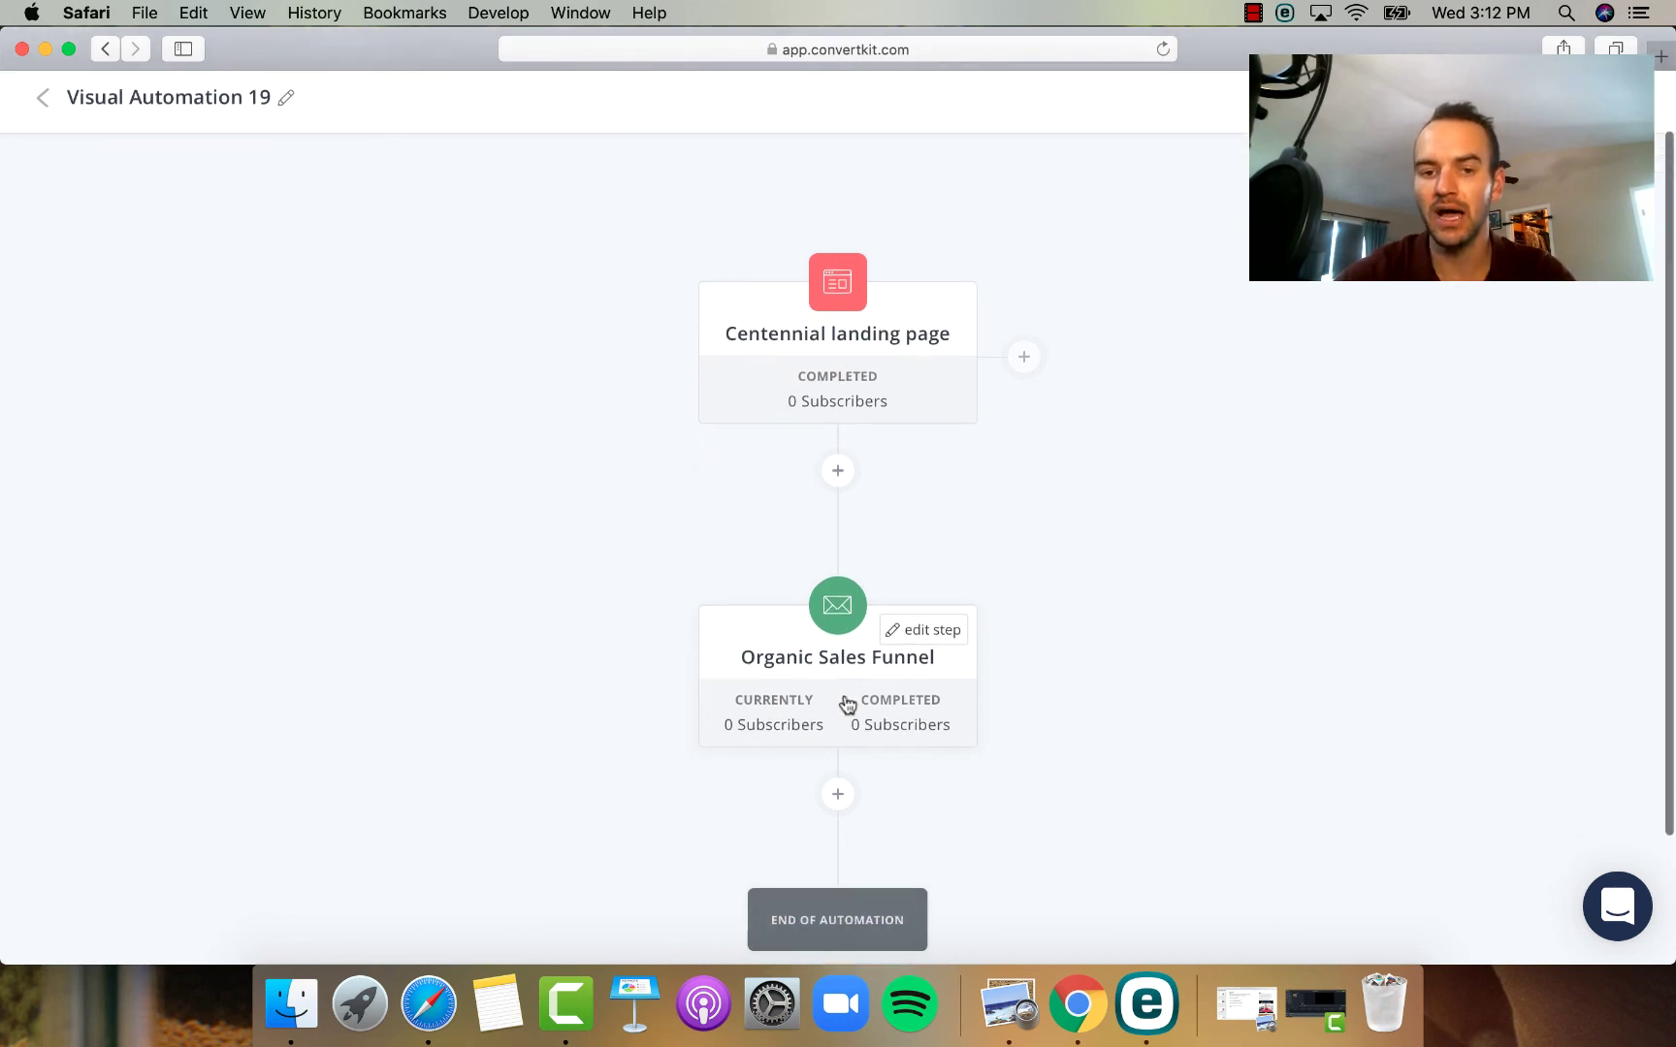
{"action": "scroll", "coordinate": [847, 705], "scroll_direction": "up", "scroll_amount": 2}
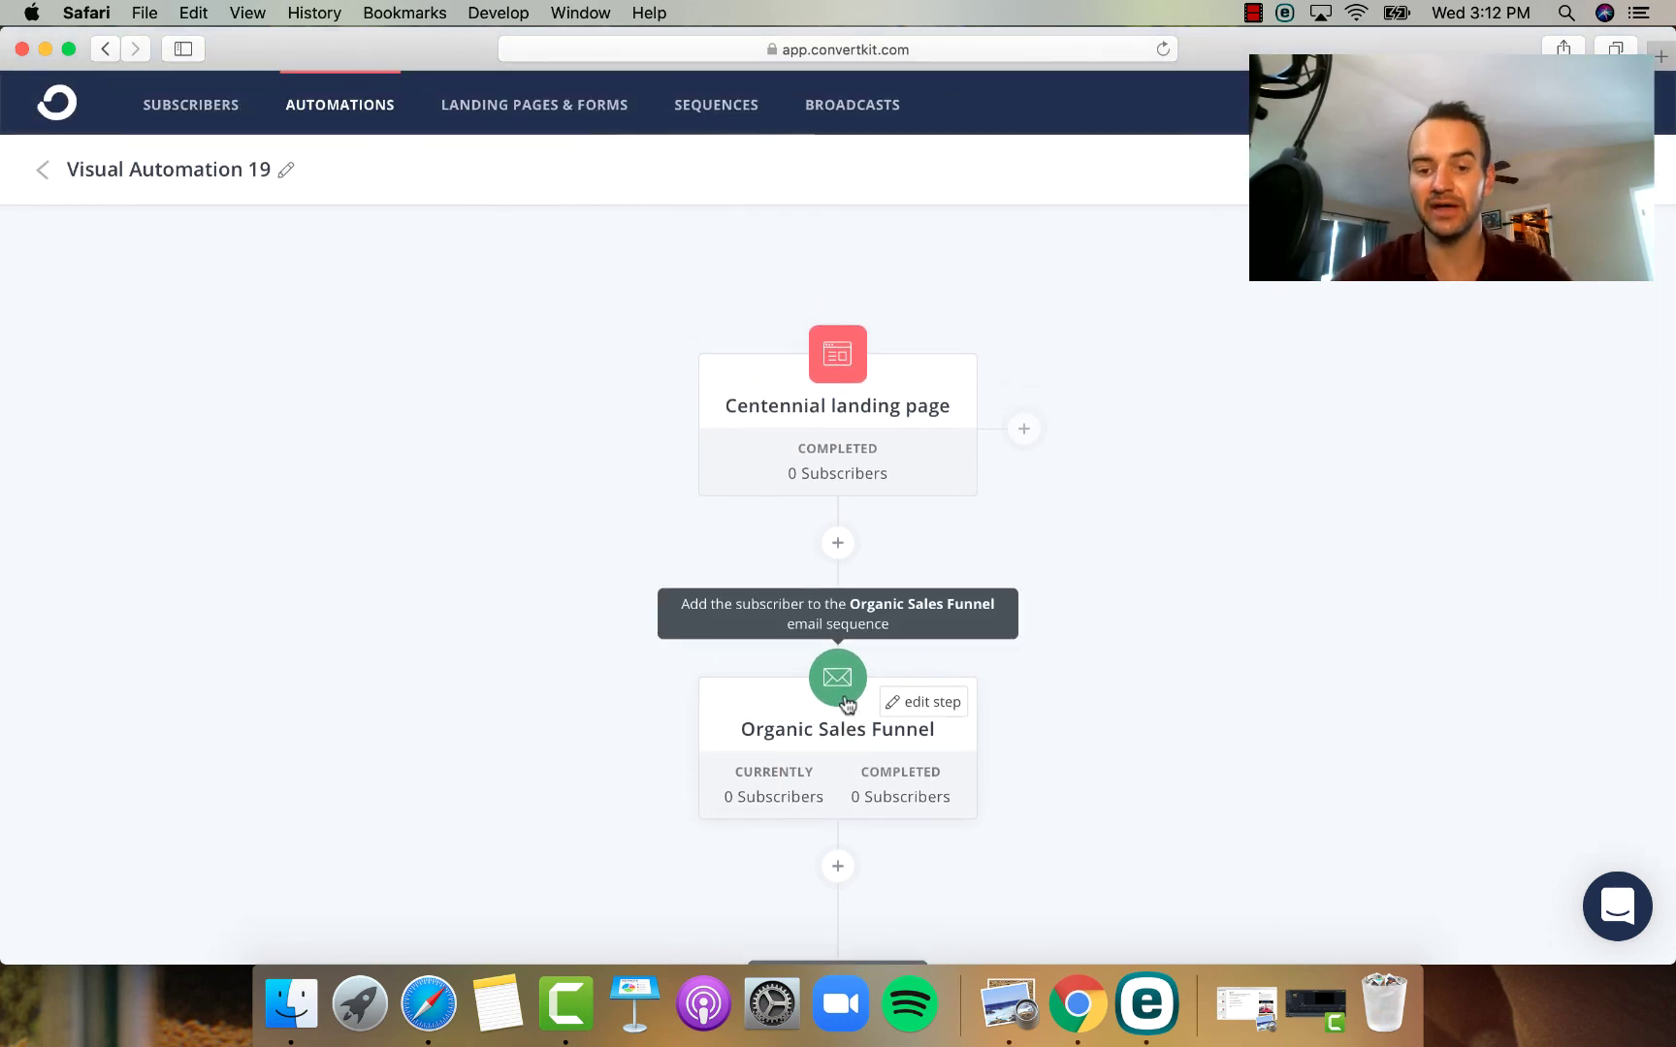
{"action": "scroll", "coordinate": [847, 705], "scroll_direction": "down", "scroll_amount": 3}
{"action": "scroll", "coordinate": [895, 516], "scroll_direction": "up", "scroll_amount": 3}
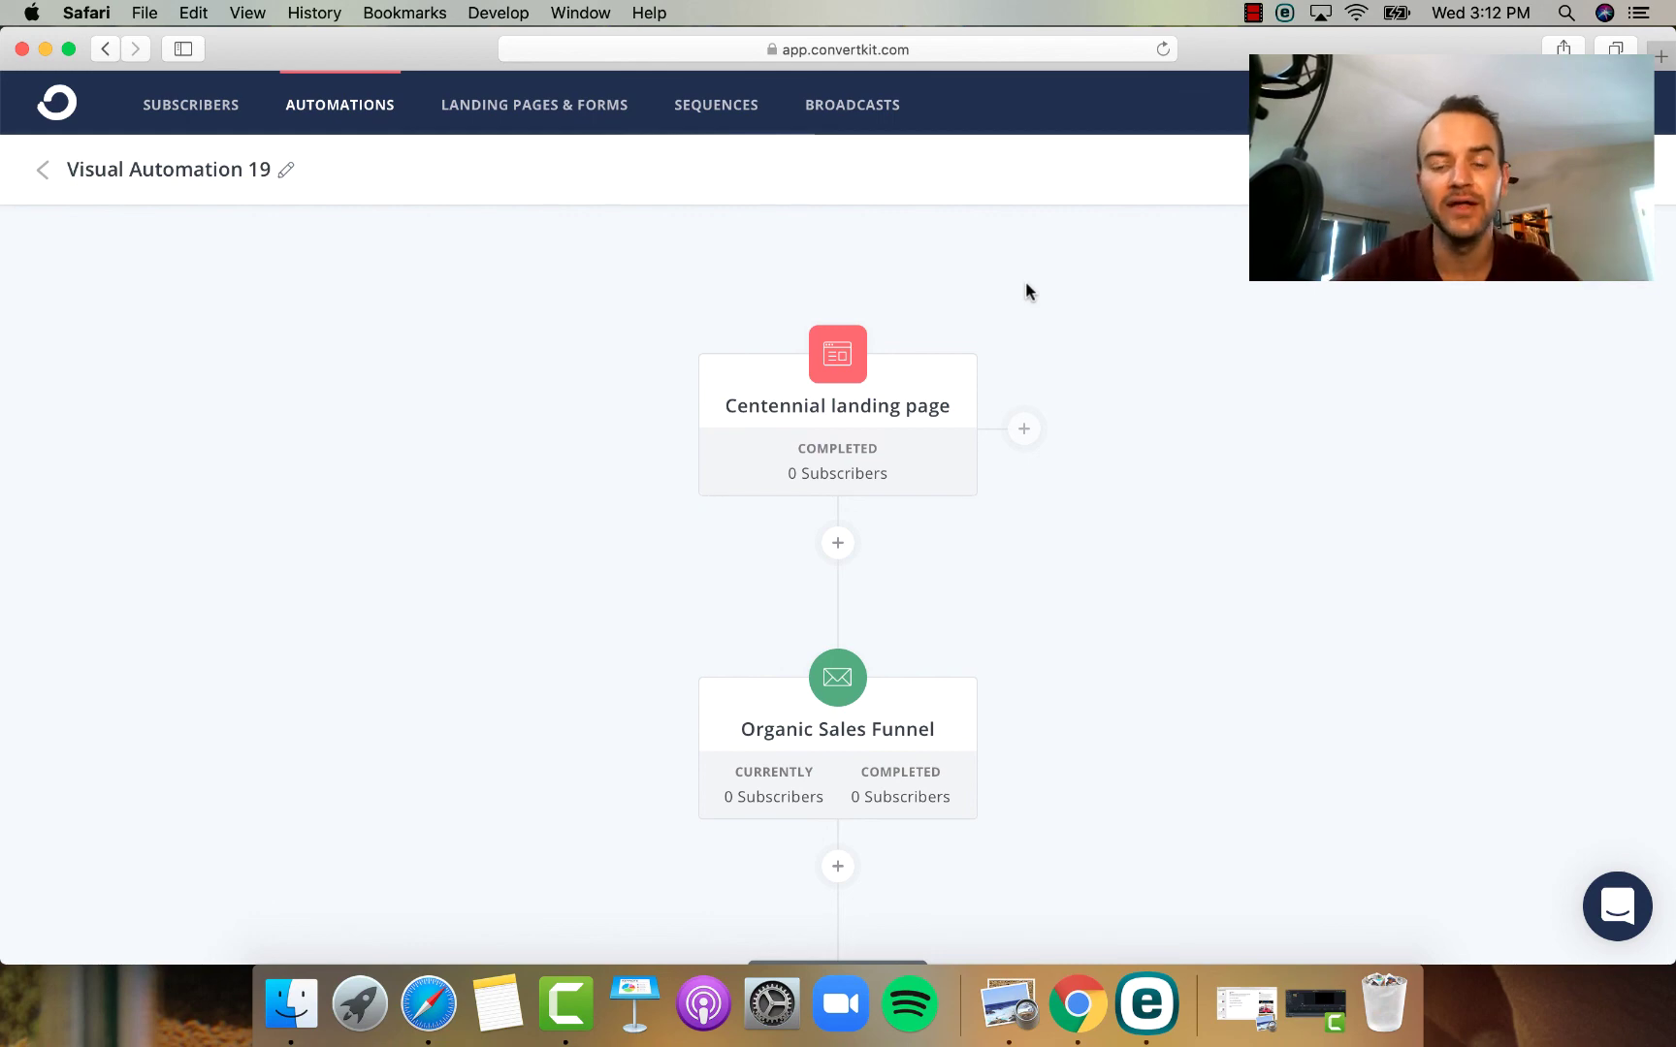
{"action": "scroll", "coordinate": [1026, 291], "scroll_direction": "down", "scroll_amount": 5}
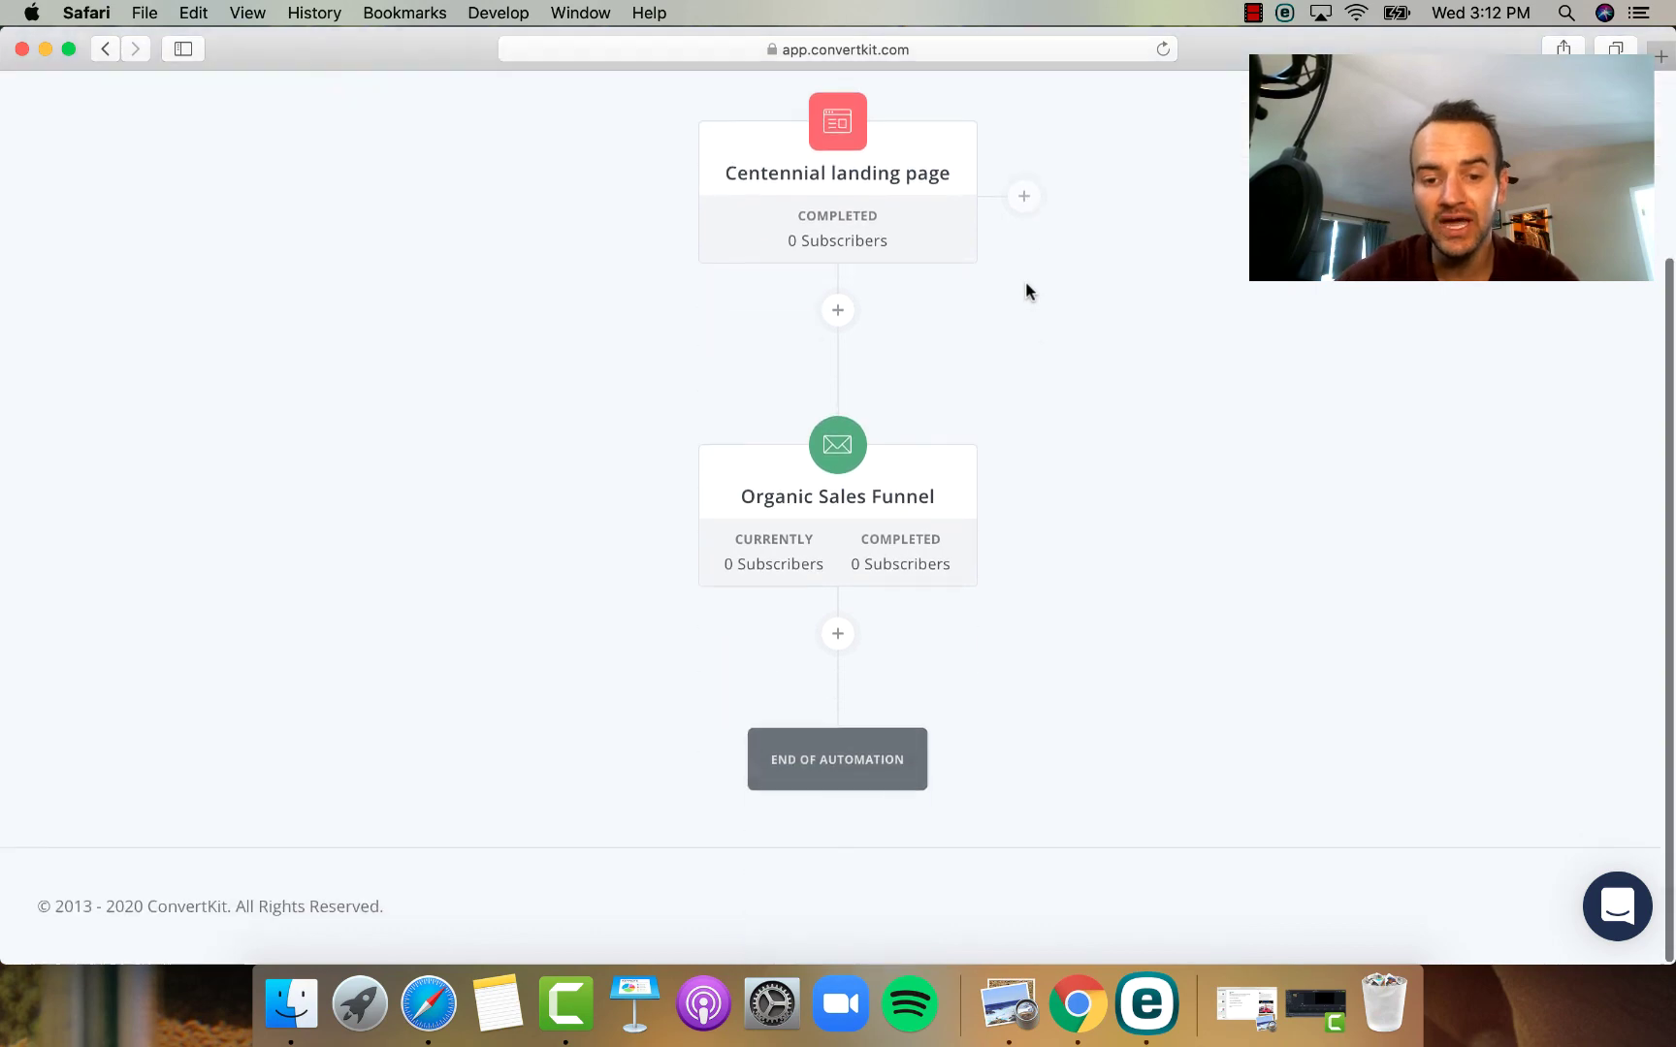
{"action": "scroll", "coordinate": [1077, 436], "scroll_direction": "up", "scroll_amount": 5}
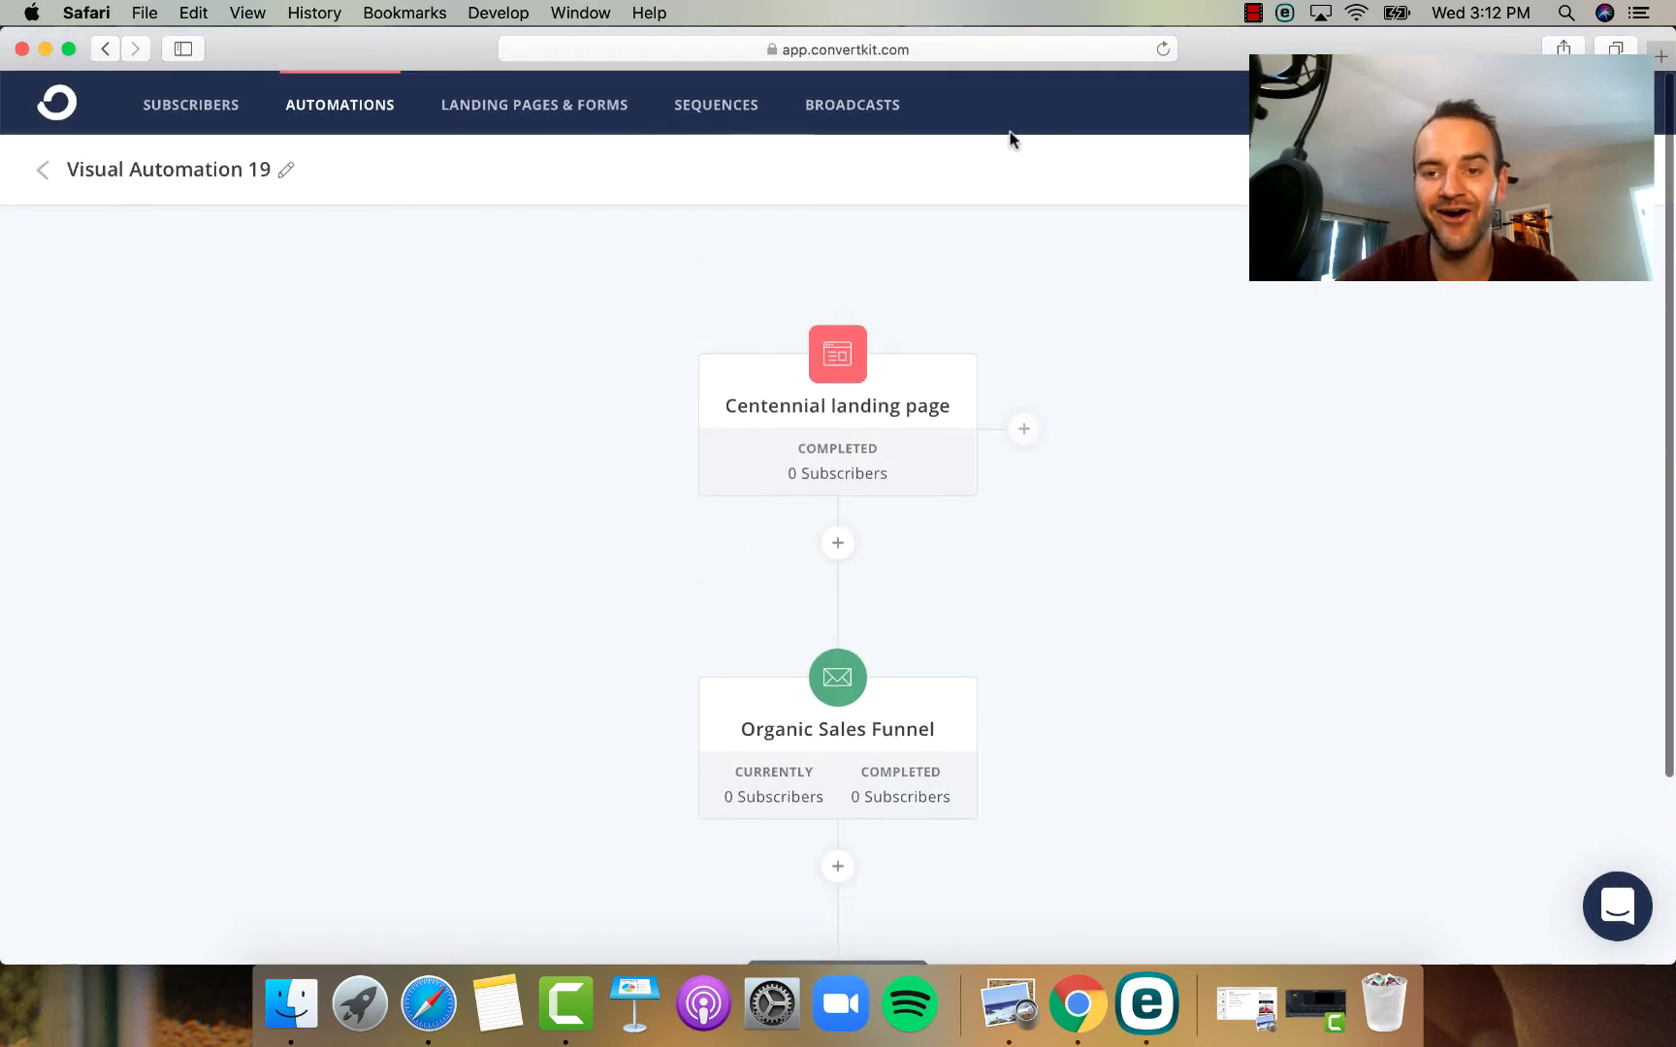